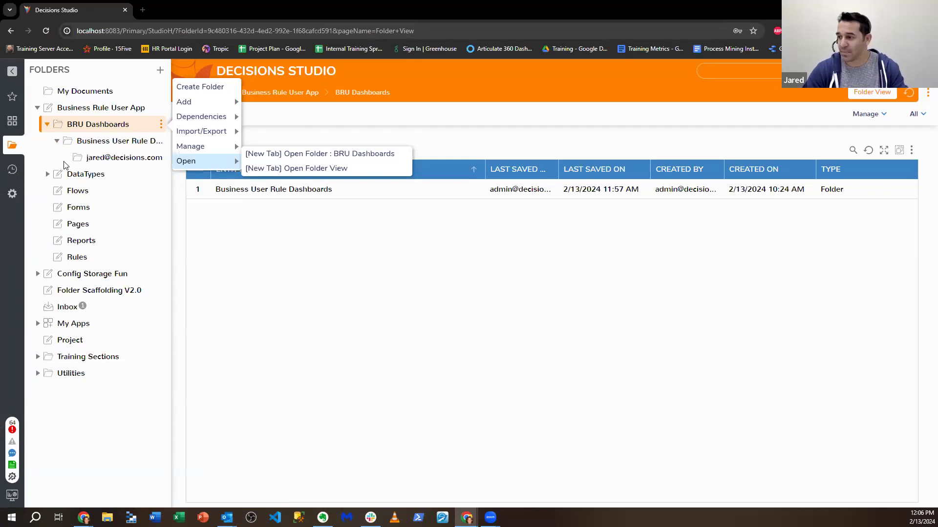
Hide the BRU Dashboards folder from the user portal.
{"action": "mouse_move", "coordinate": [222, 151]}
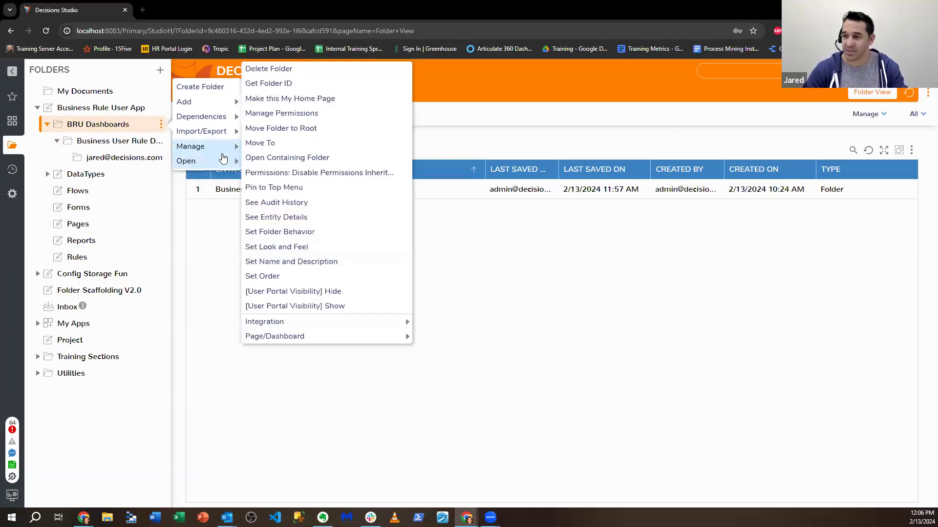
{"action": "left_click", "coordinate": [343, 289]}
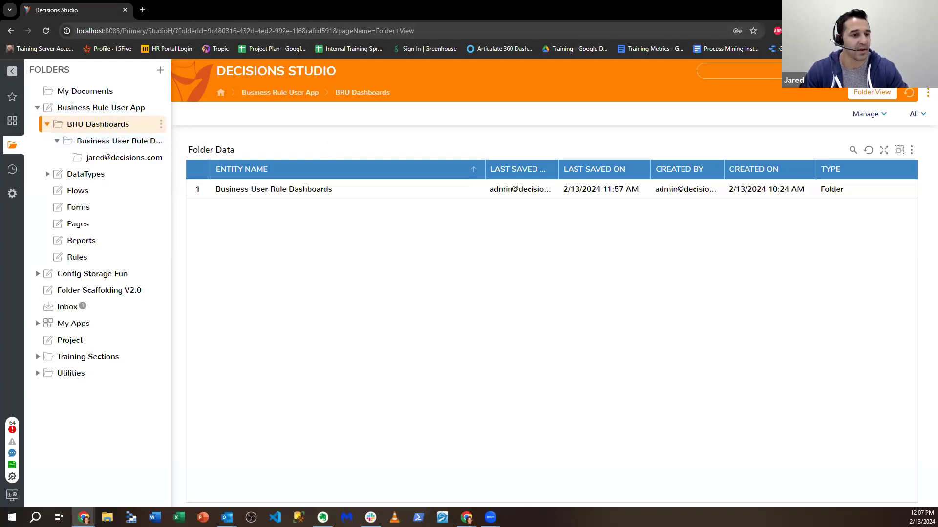
Bring up the second browser window and move it off the main display.
{"action": "left_click", "coordinate": [466, 518]}
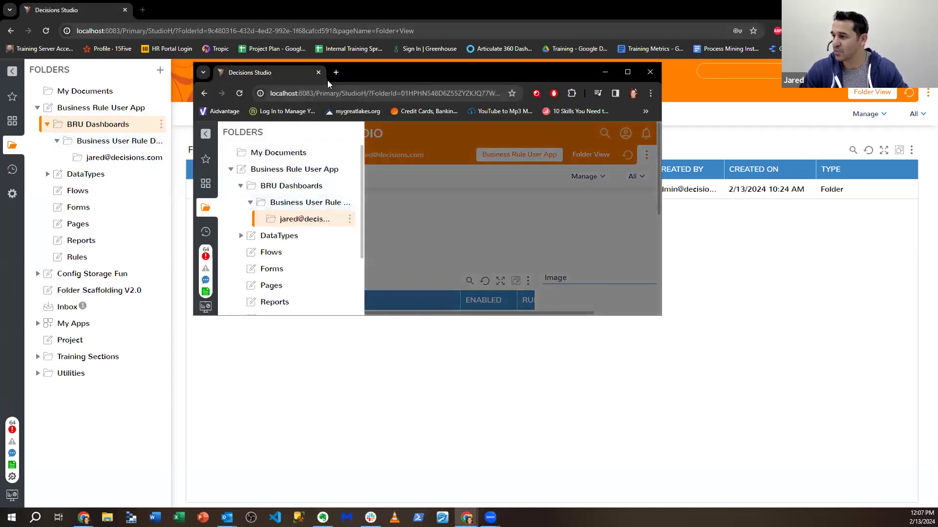
{"action": "left_click_drag", "start_coordinate": [370, 75], "coordinate": [295, 90]}
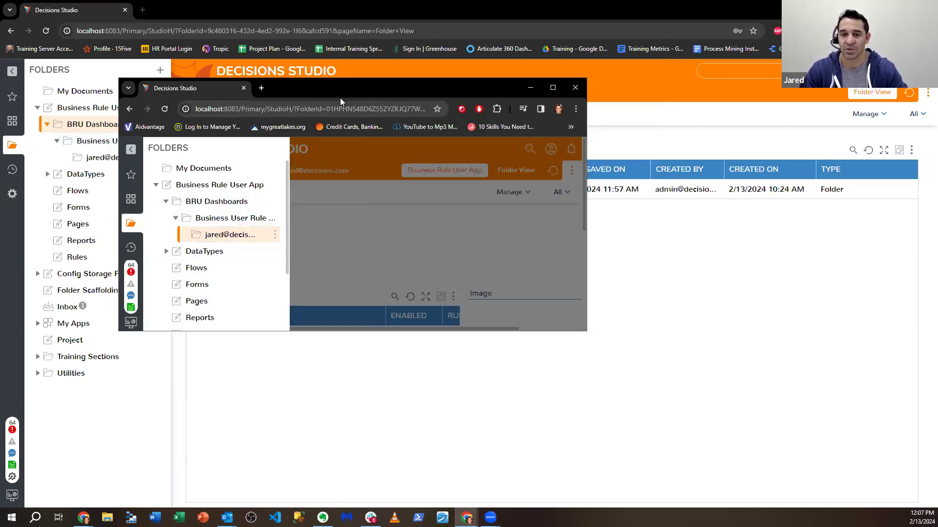
{"action": "left_click_drag", "start_coordinate": [340, 98], "coordinate": [937, 97]}
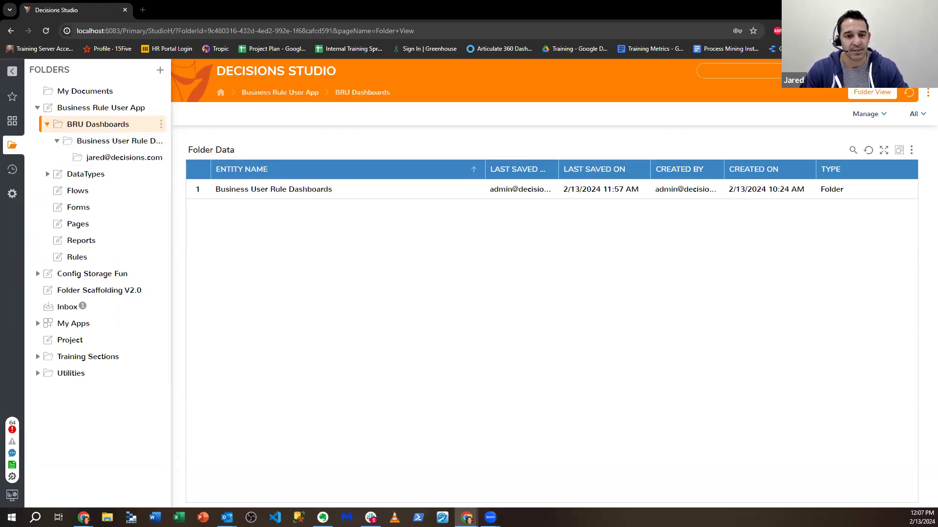
On the Business Rule User App folder, remove CanView and CanOpen from the Business Rule Users group and grant CanViewBrowsePage.
{"action": "right_click", "coordinate": [109, 125]}
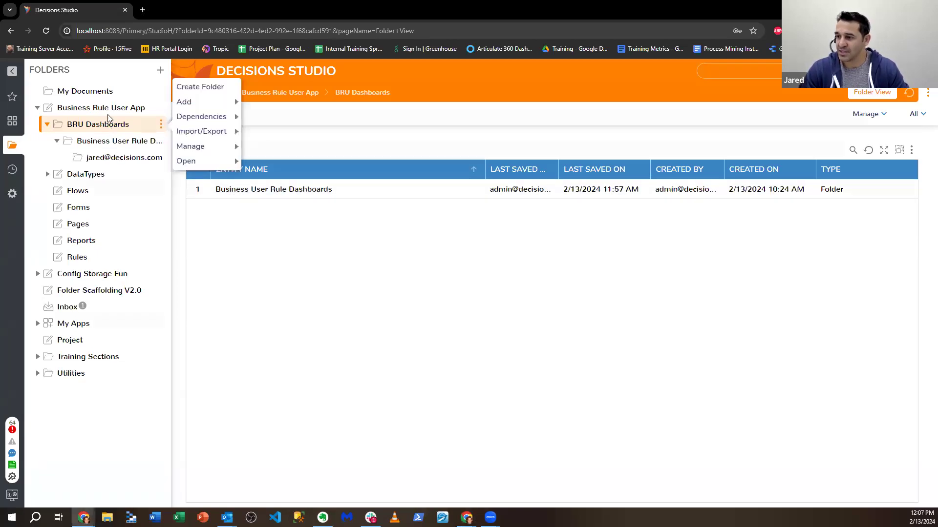
{"action": "right_click", "coordinate": [127, 109]}
{"action": "right_click", "coordinate": [128, 108]}
{"action": "mouse_move", "coordinate": [241, 219]}
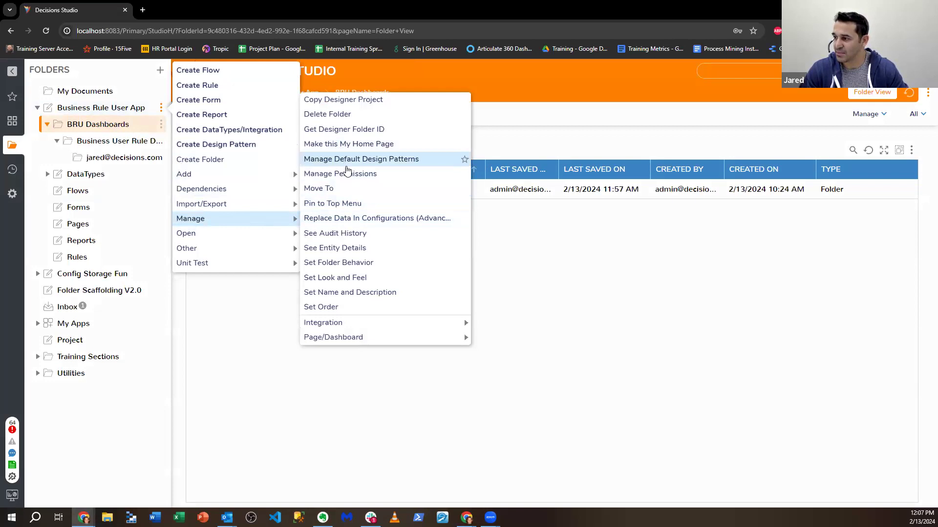
{"action": "left_click", "coordinate": [355, 175]}
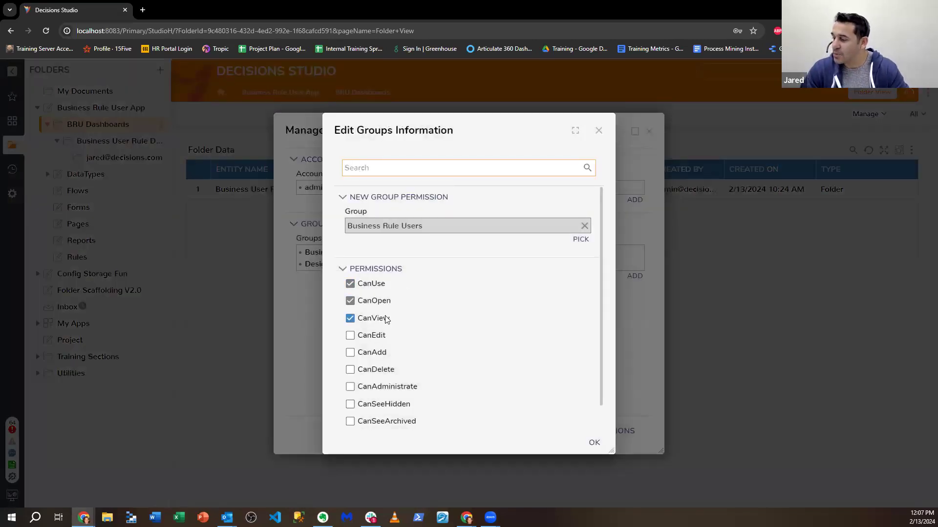
{"action": "left_click", "coordinate": [386, 319]}
{"action": "left_click", "coordinate": [383, 302]}
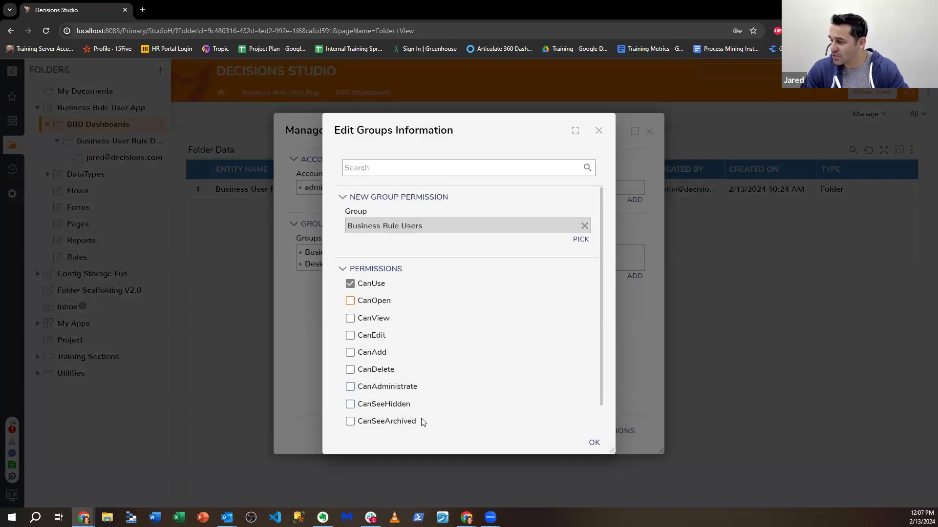
{"action": "scroll", "coordinate": [423, 422], "scroll_direction": "down", "scroll_amount": 1}
{"action": "left_click", "coordinate": [383, 418]}
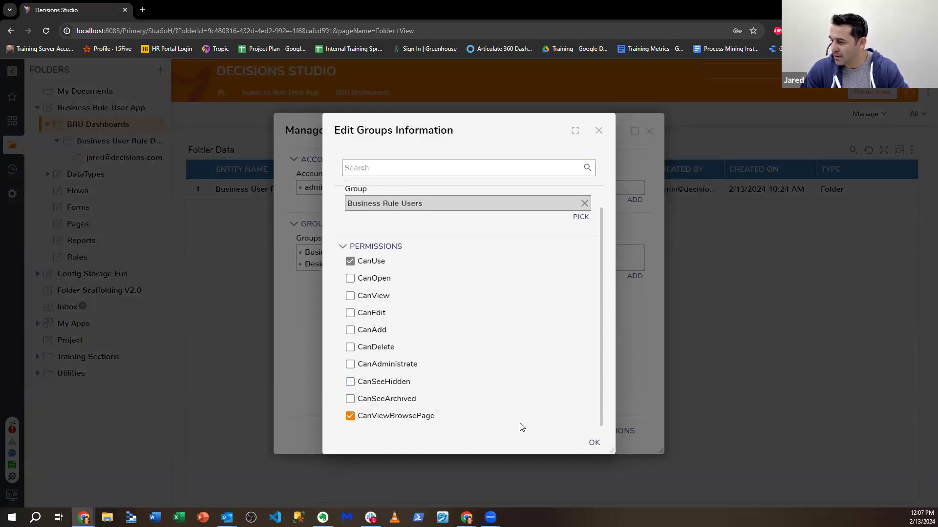
{"action": "left_click", "coordinate": [594, 442]}
{"action": "left_click", "coordinate": [603, 429]}
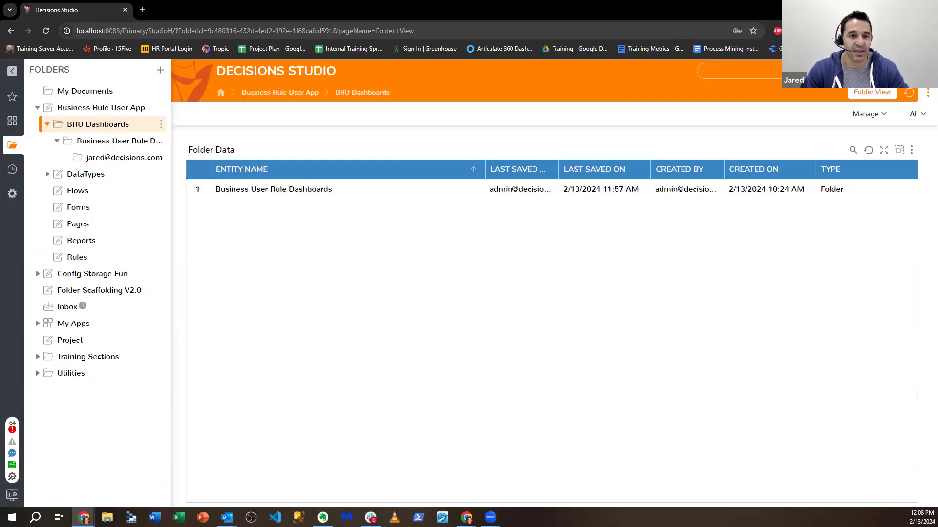
Reload the business user's portal in the second browser window, then return to Decisions Studio.
{"action": "key", "text": "alt+Tab"}
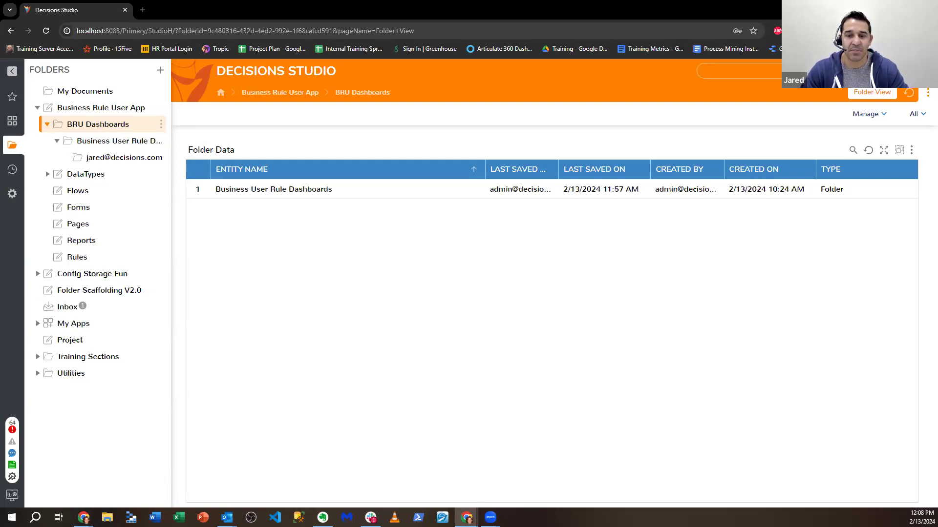
{"action": "left_click_drag", "start_coordinate": [349, 0], "coordinate": [349, 1]}
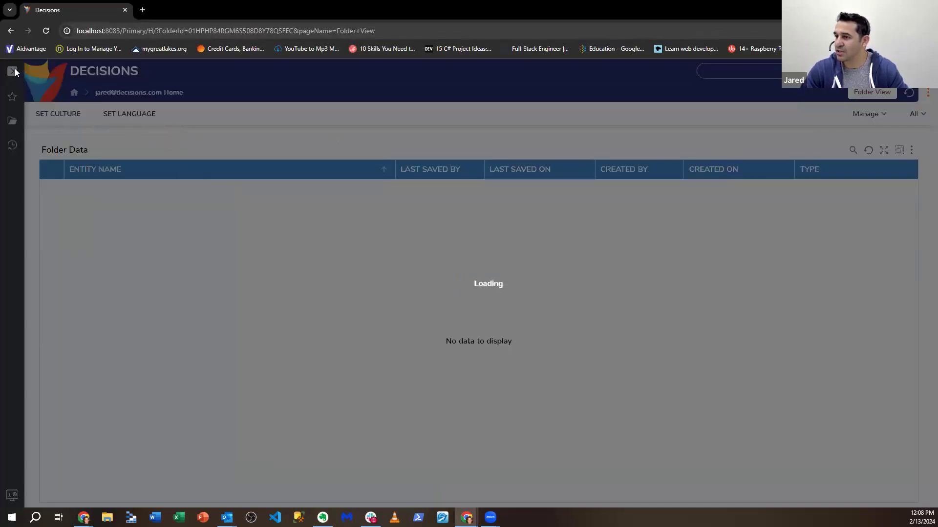
{"action": "double_click", "coordinate": [208, 12]}
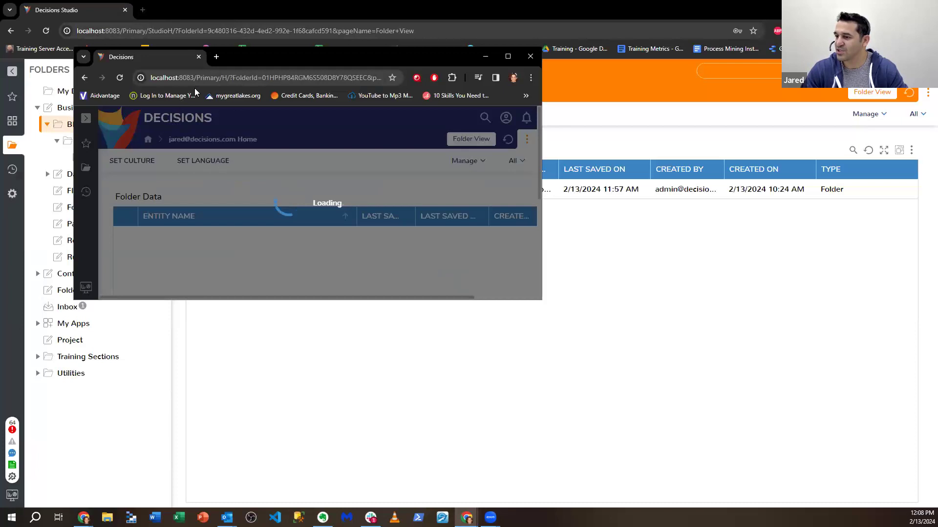
{"action": "left_click", "coordinate": [124, 77]}
{"action": "key", "text": "alt+Tab"}
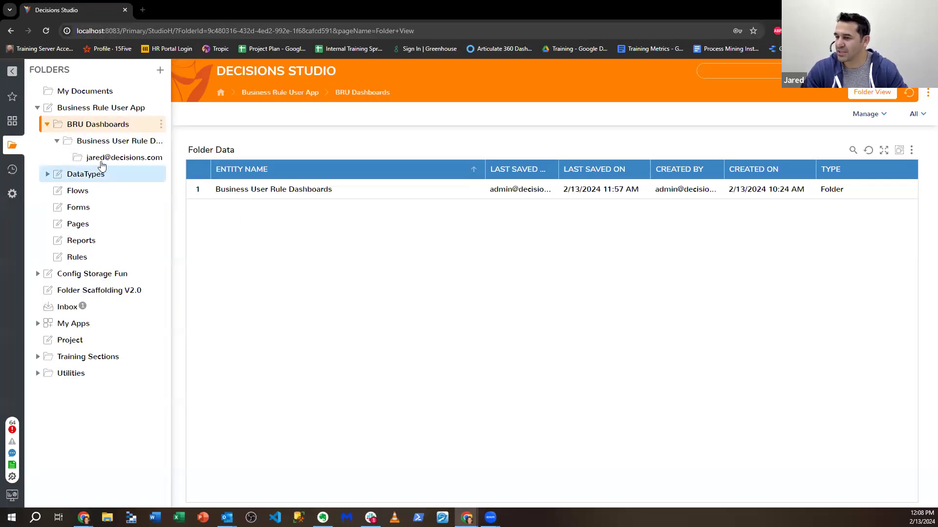
Open the user's dashboard in Business User Rule Dashboards and compare it with the folders available in the user portal window.
{"action": "left_click", "coordinate": [113, 141]}
{"action": "left_click", "coordinate": [225, 189]}
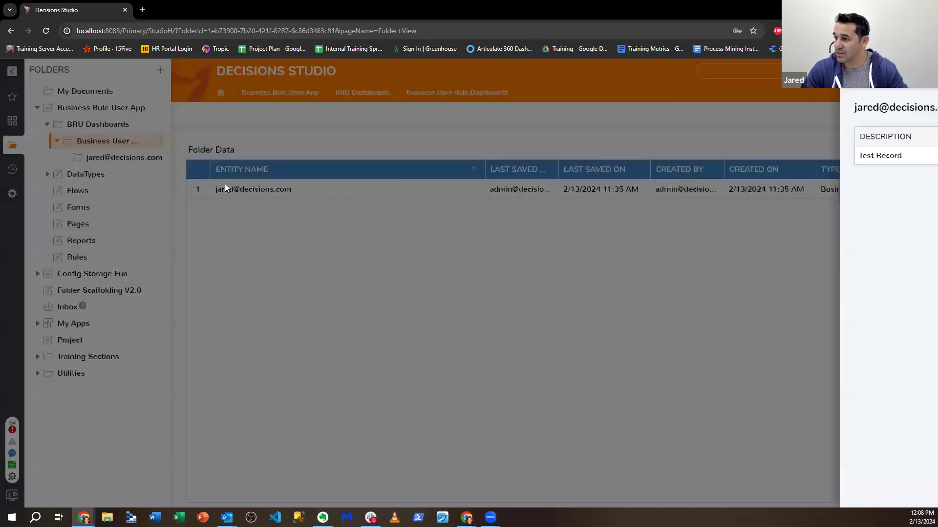
{"action": "left_click", "coordinate": [201, 226]}
{"action": "double_click", "coordinate": [258, 194]}
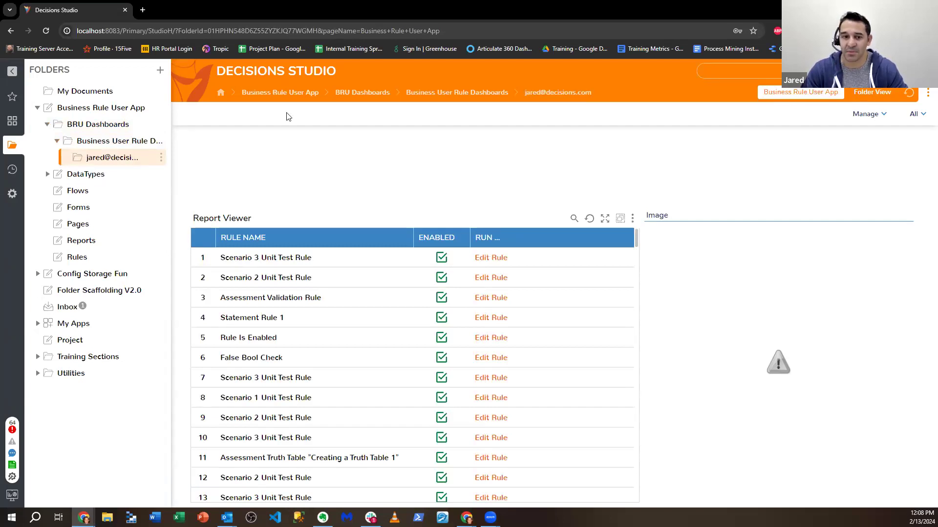
{"action": "key", "text": "alt+Tab"}
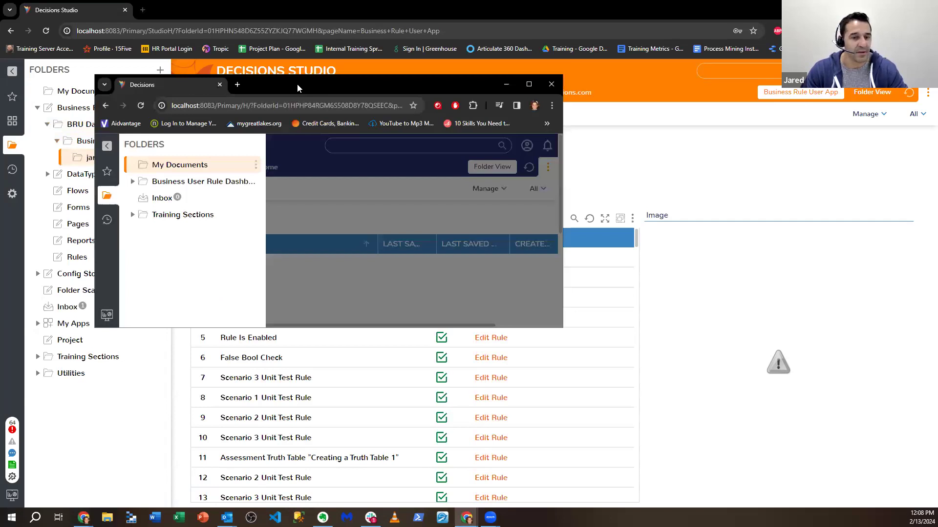
{"action": "key", "text": "alt+Tab"}
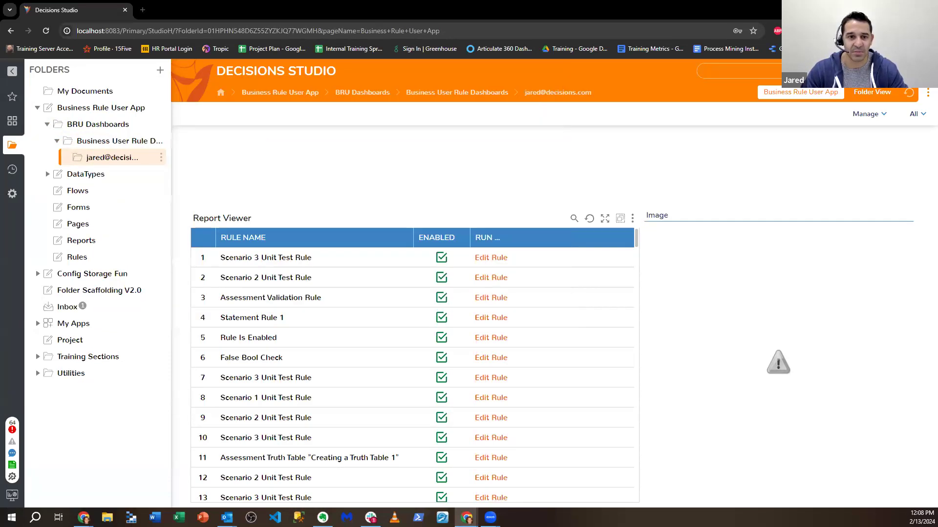
Look through the Pages, Forms, DataTypes and Reports folders of the Business Rule User App project.
{"action": "left_click", "coordinate": [93, 227]}
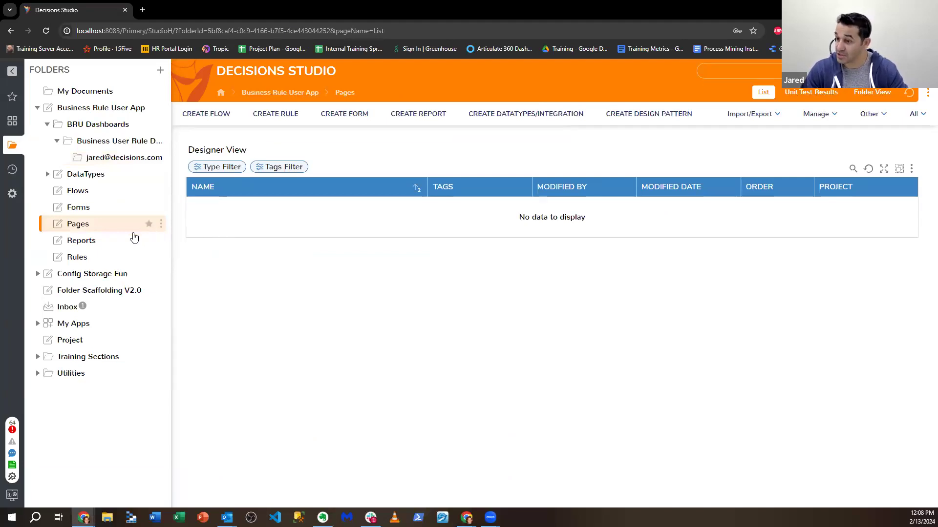
{"action": "left_click", "coordinate": [110, 215]}
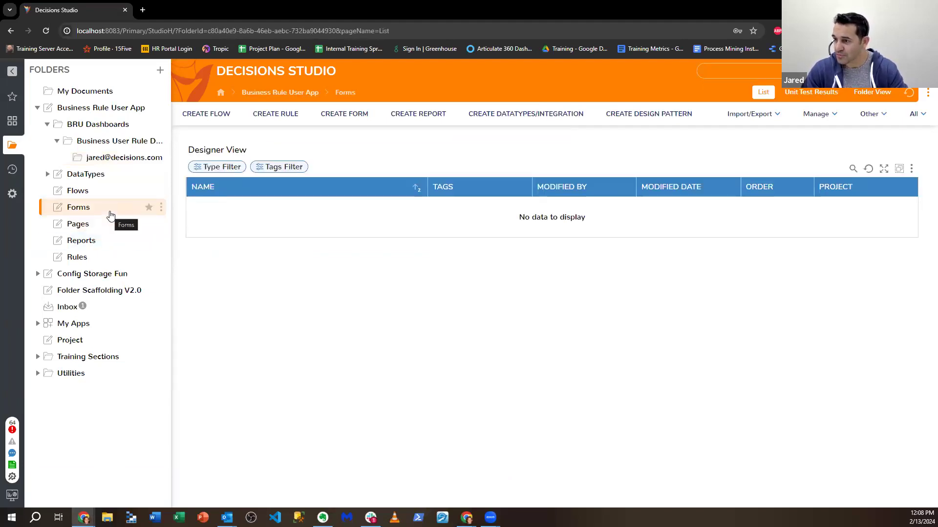
{"action": "left_click", "coordinate": [100, 176]}
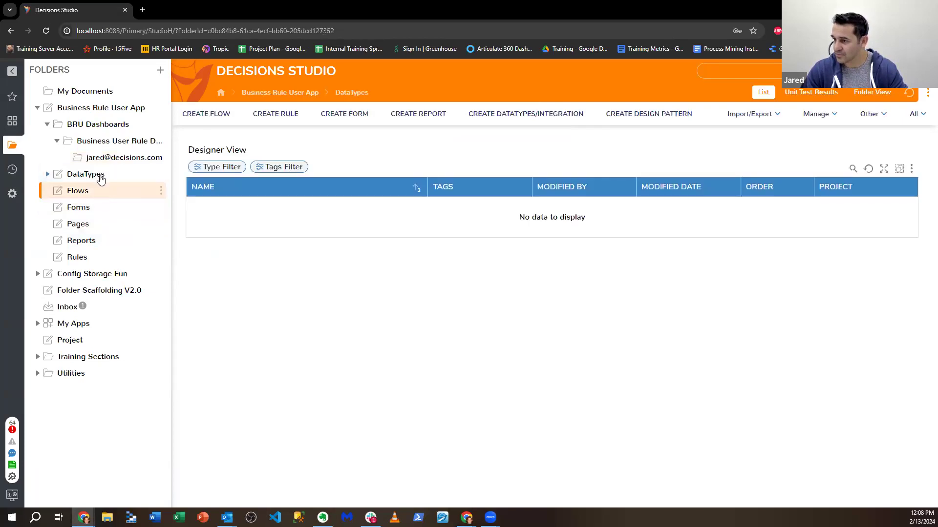
{"action": "left_click", "coordinate": [101, 126]}
{"action": "left_click", "coordinate": [95, 110]}
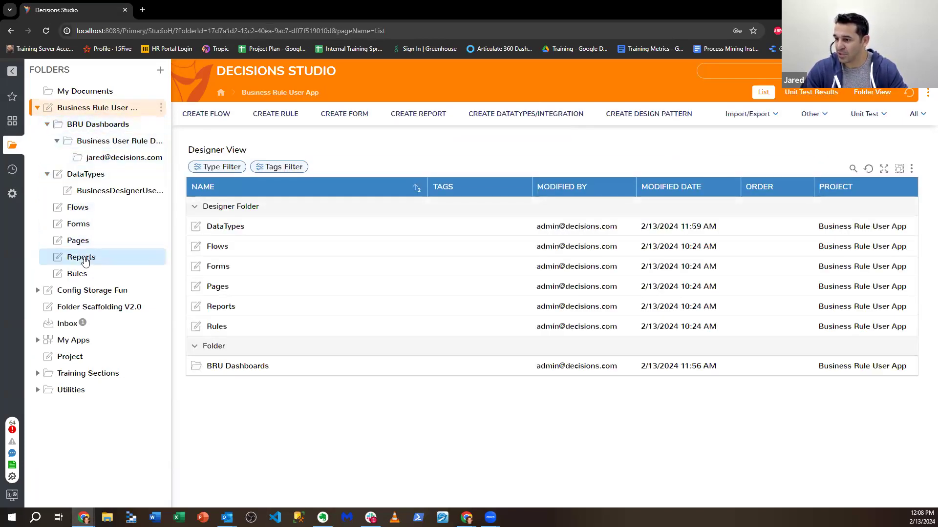
{"action": "left_click", "coordinate": [83, 259]}
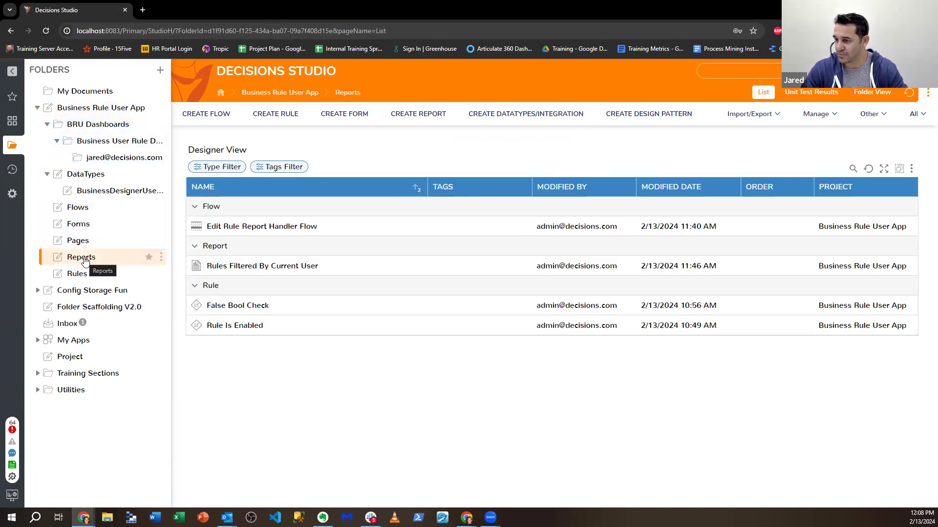
{"action": "left_click", "coordinate": [78, 242]}
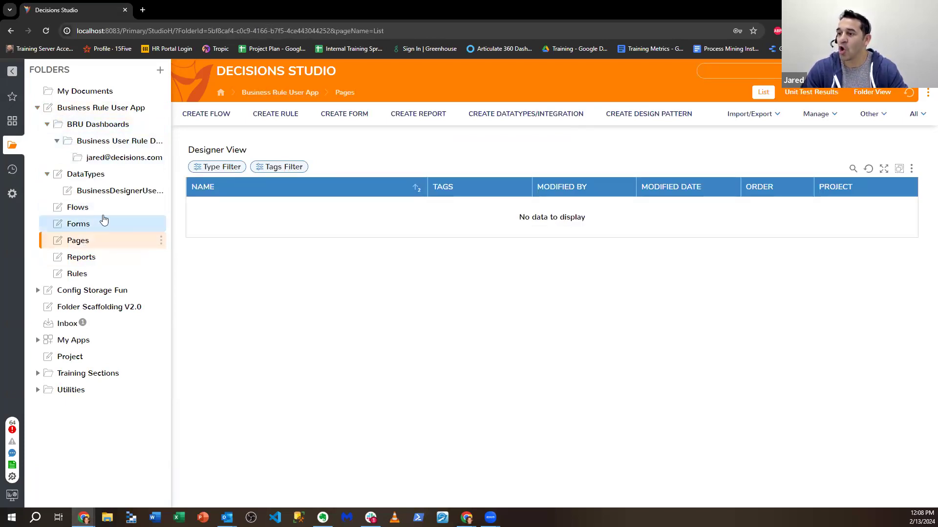
Open the BusinessDesignerUserFEX Configuration folder, examine its available actions and display its contents in Folder View.
{"action": "left_click", "coordinate": [108, 191]}
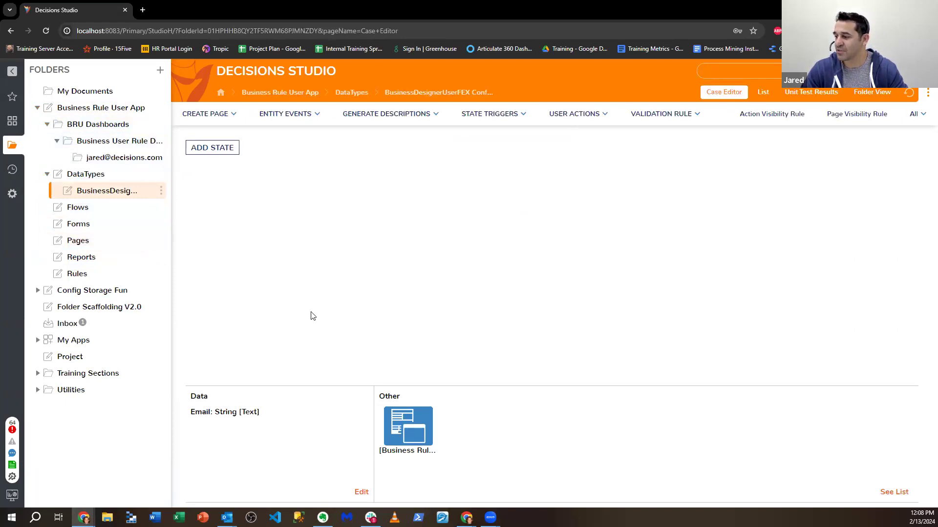
{"action": "right_click", "coordinate": [104, 195]}
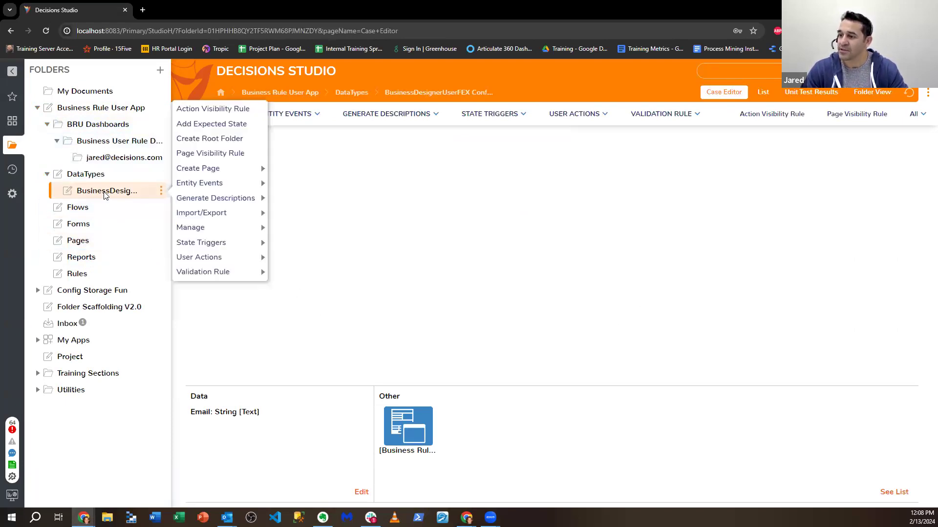
{"action": "mouse_move", "coordinate": [194, 183]}
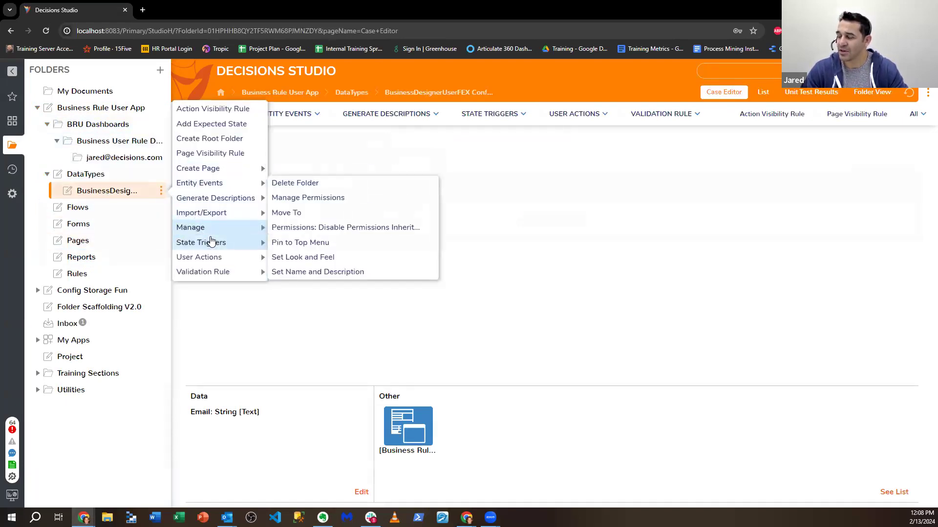
{"action": "mouse_move", "coordinate": [205, 257]}
{"action": "left_click", "coordinate": [869, 94]}
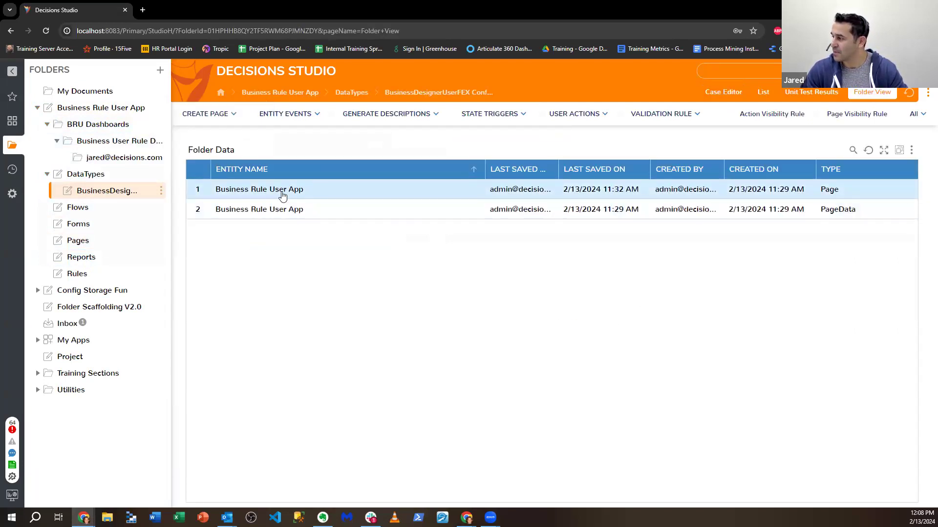
Examine the management options of the Business Rule User App page and its page data.
{"action": "right_click", "coordinate": [283, 194]}
{"action": "mouse_move", "coordinate": [340, 232]}
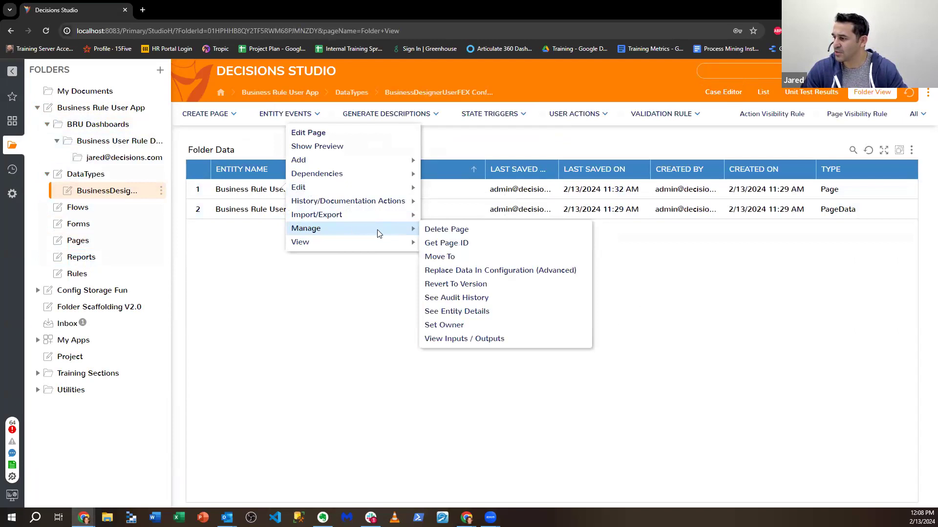
{"action": "right_click", "coordinate": [259, 218]}
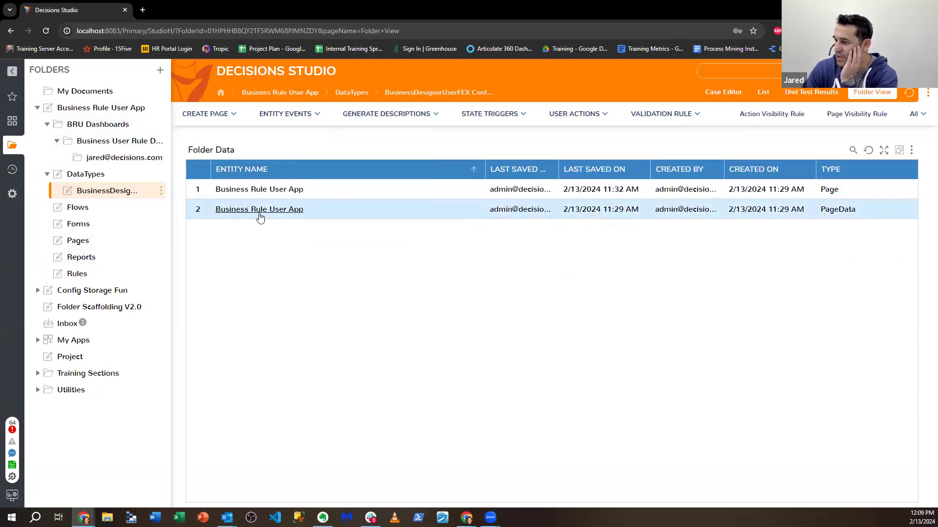
{"action": "mouse_move", "coordinate": [293, 241]}
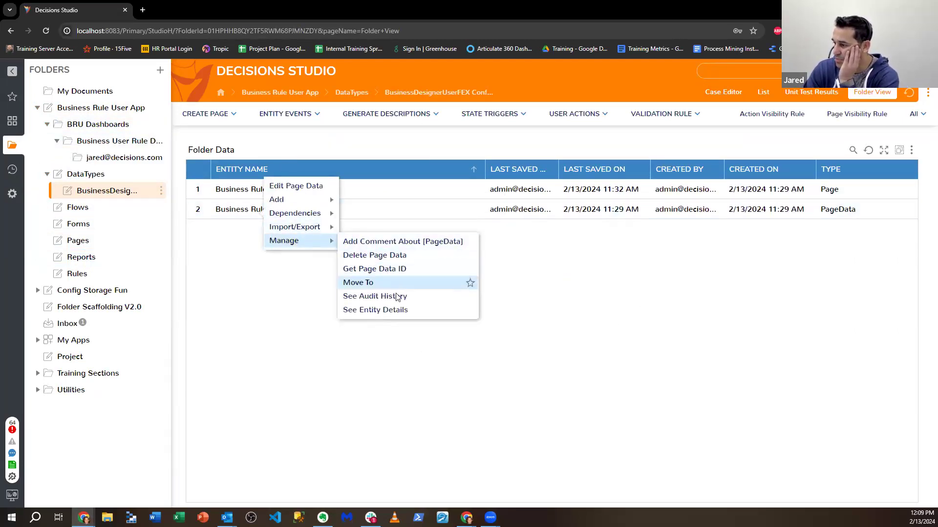
{"action": "left_click", "coordinate": [241, 287]}
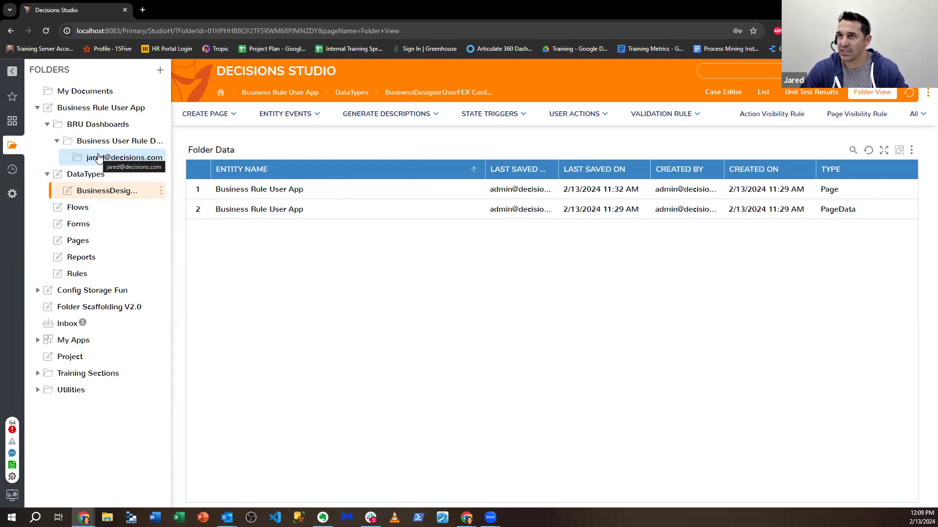
Open the folder permissions of the BusinessDesignerUserFEX Configuration folder in DataTypes.
{"action": "left_click", "coordinate": [86, 175]}
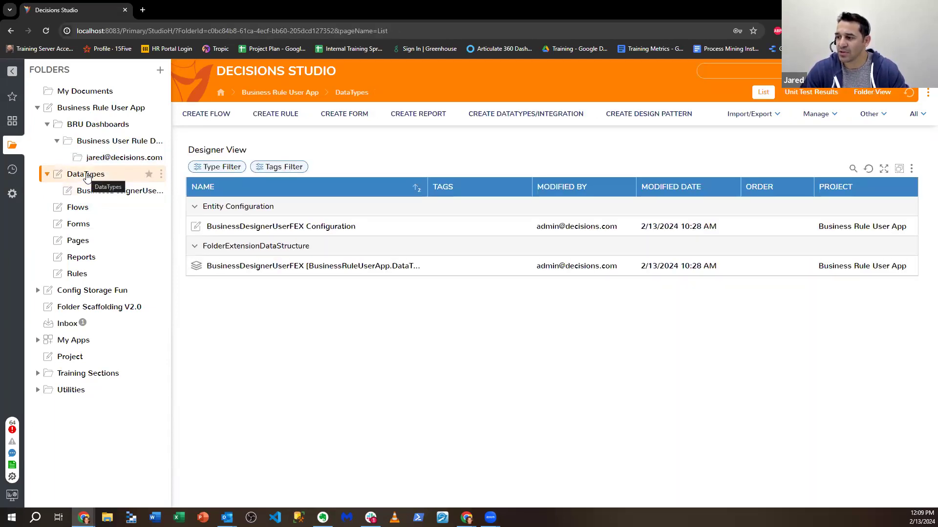
{"action": "right_click", "coordinate": [87, 176]}
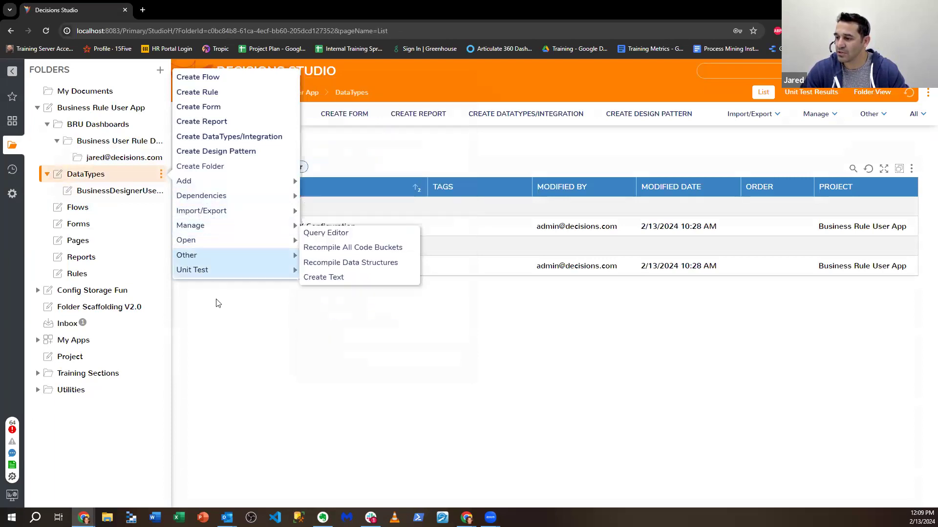
{"action": "right_click", "coordinate": [121, 191]}
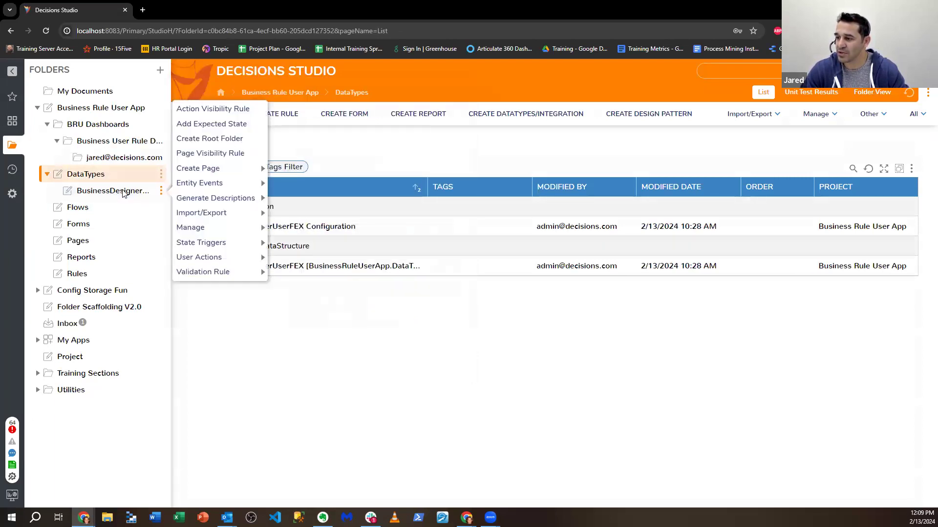
{"action": "mouse_move", "coordinate": [208, 228]}
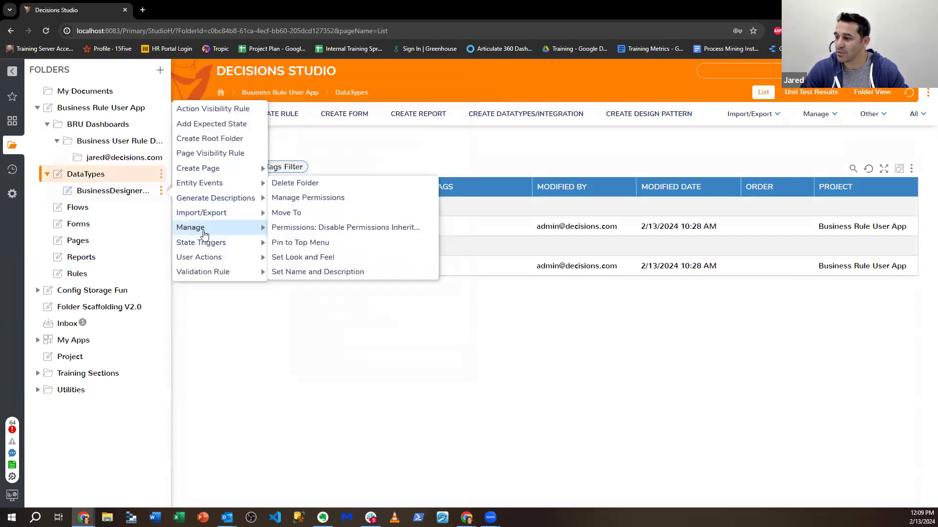
{"action": "left_click", "coordinate": [311, 199]}
Grant the Business Rule Users group the CanUse and CanViewBrowsePage permissions on the folder and save the permissions.
{"action": "left_click", "coordinate": [636, 241]}
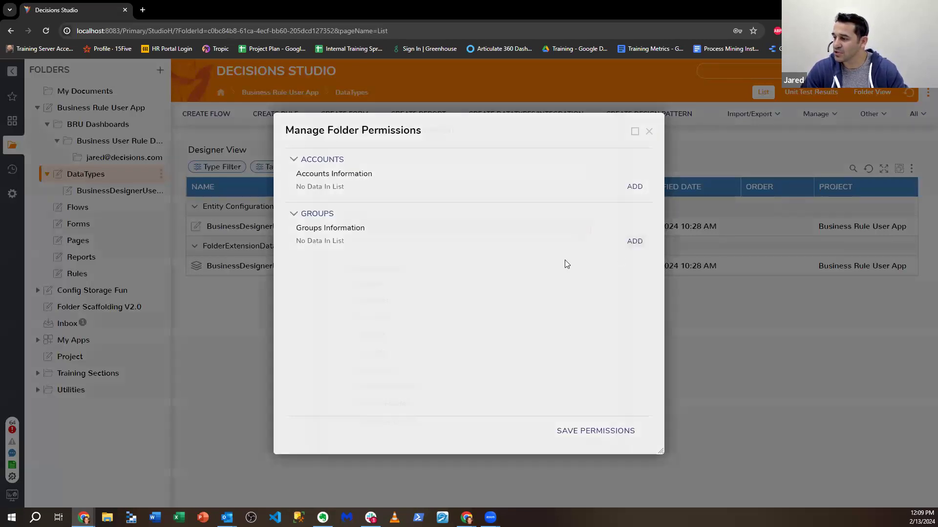
{"action": "left_click", "coordinate": [350, 301]}
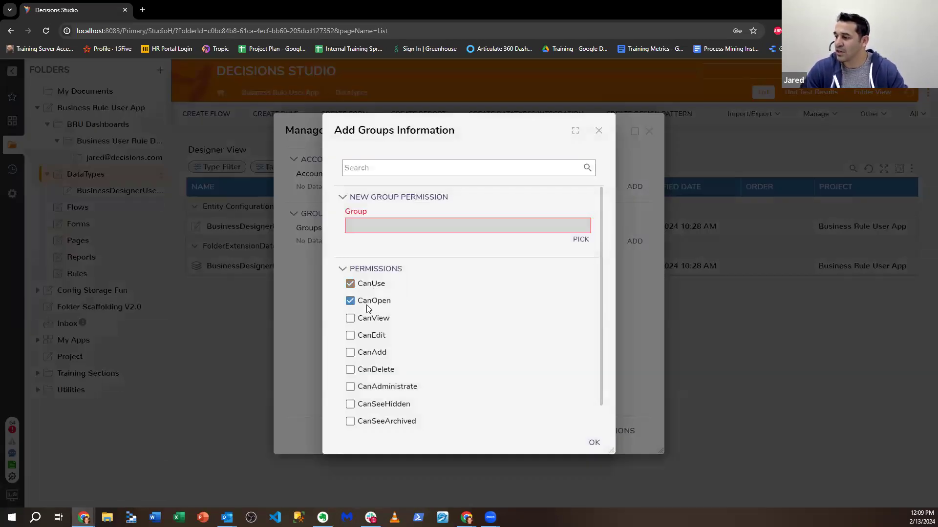
{"action": "left_click", "coordinate": [377, 299]}
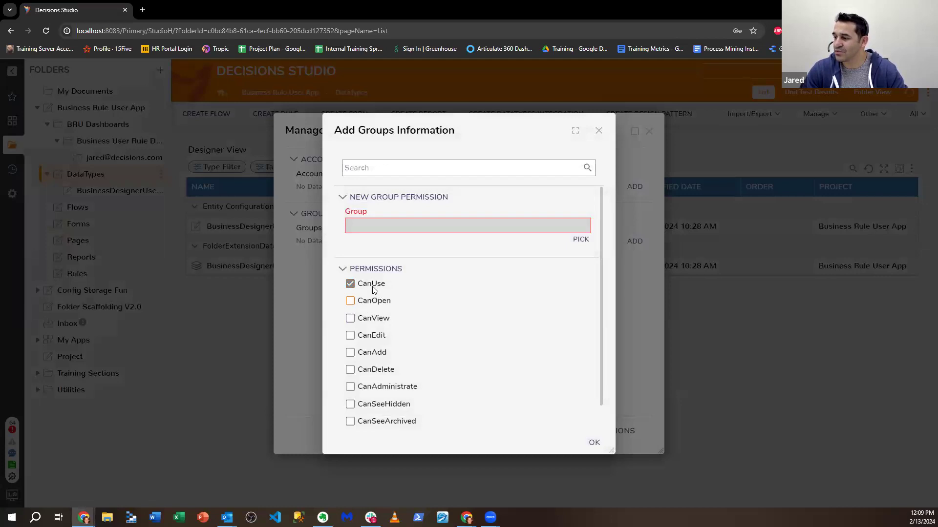
{"action": "scroll", "coordinate": [401, 381], "scroll_direction": "down", "scroll_amount": 1}
{"action": "left_click", "coordinate": [378, 416]}
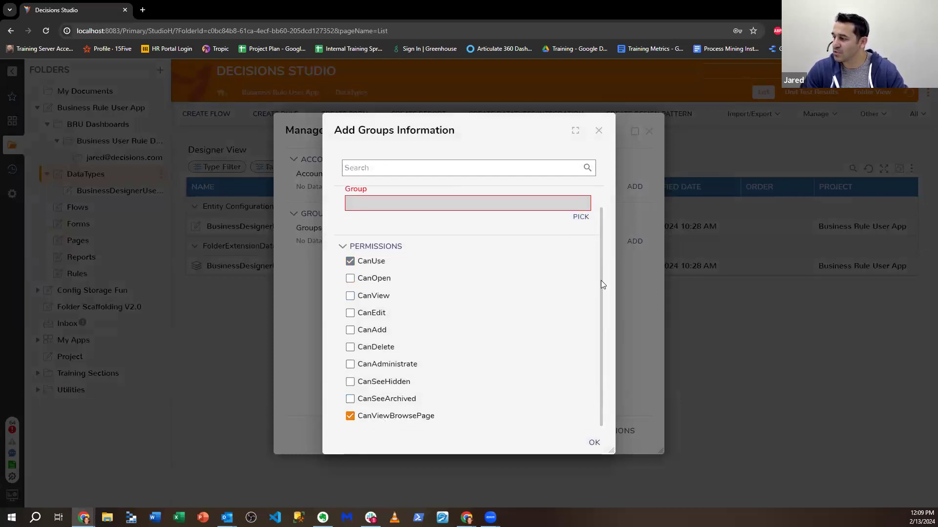
{"action": "left_click", "coordinate": [580, 217]}
{"action": "left_click", "coordinate": [437, 248]}
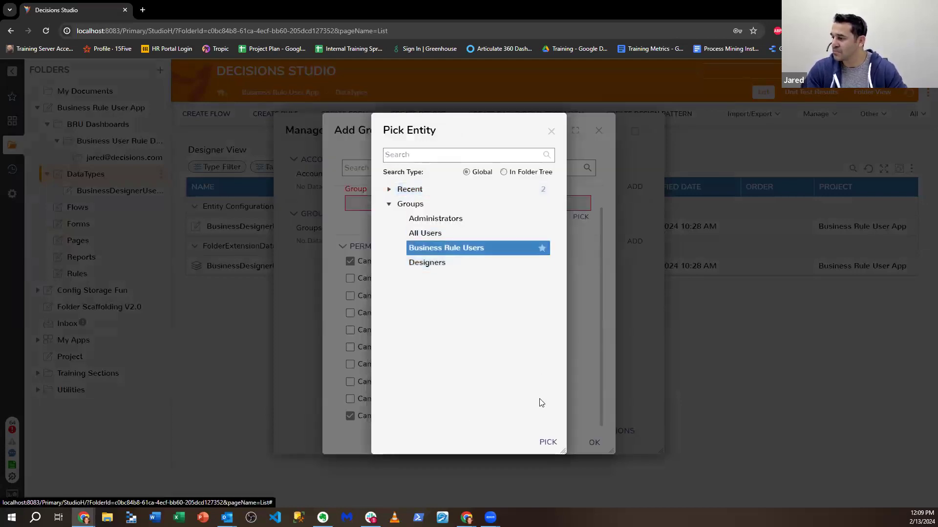
{"action": "left_click", "coordinate": [548, 442]}
{"action": "left_click", "coordinate": [593, 442]}
{"action": "left_click", "coordinate": [597, 429]}
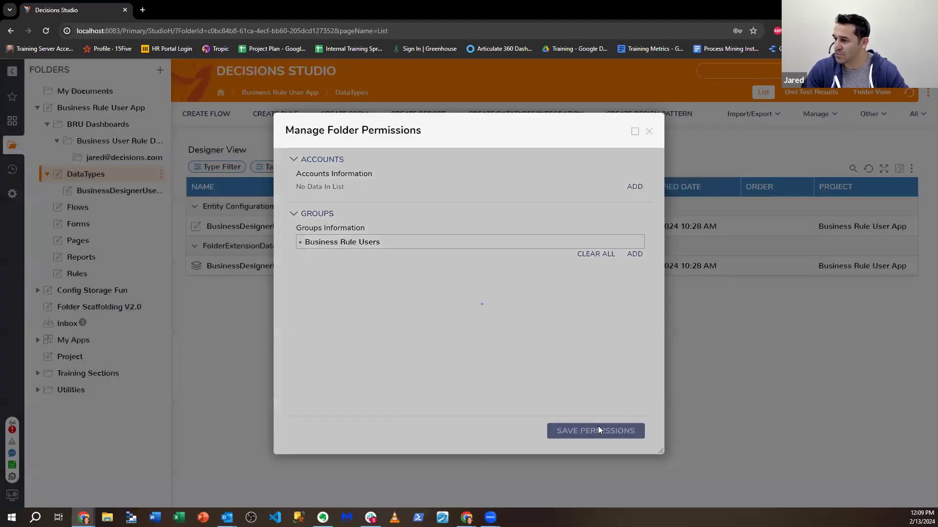
Switch to the user portal window and examine the folders available under Business User Rule Dashboards.
{"action": "key", "text": "alt+Tab"}
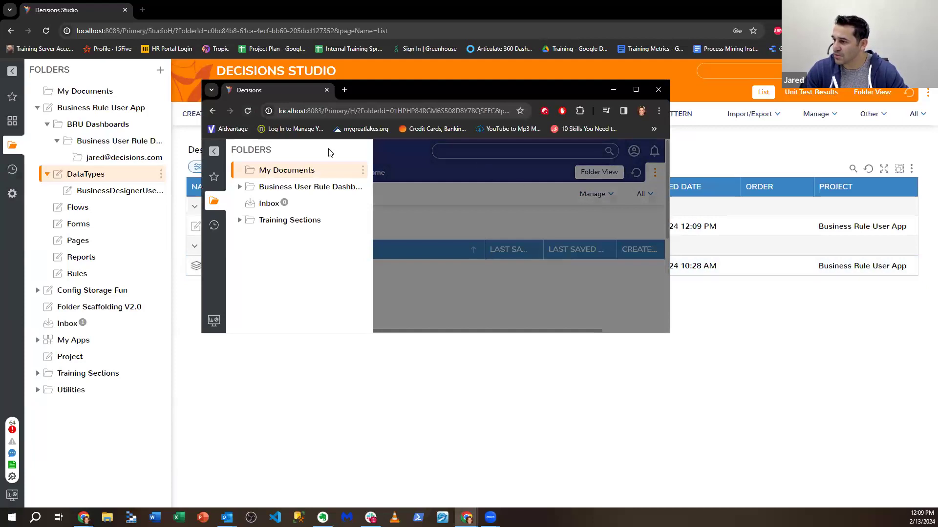
{"action": "double_click", "coordinate": [463, 87]}
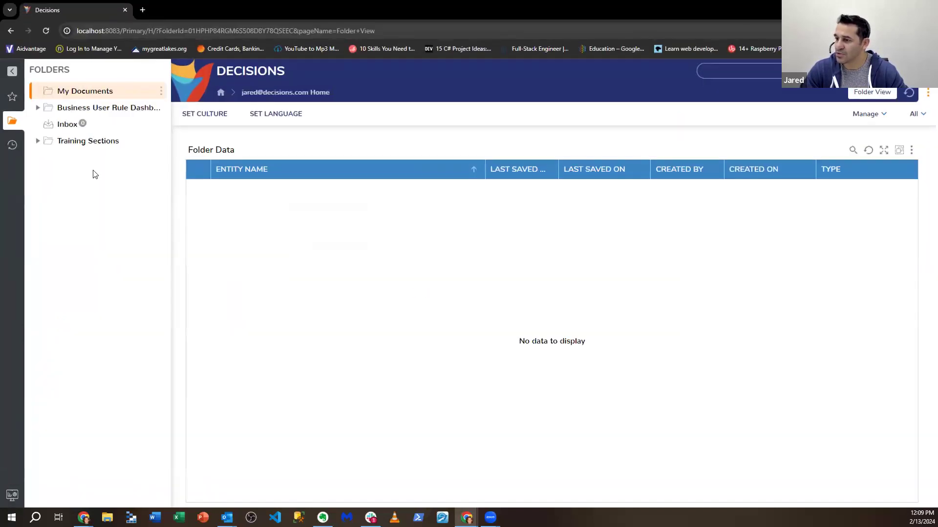
{"action": "left_click", "coordinate": [37, 108]}
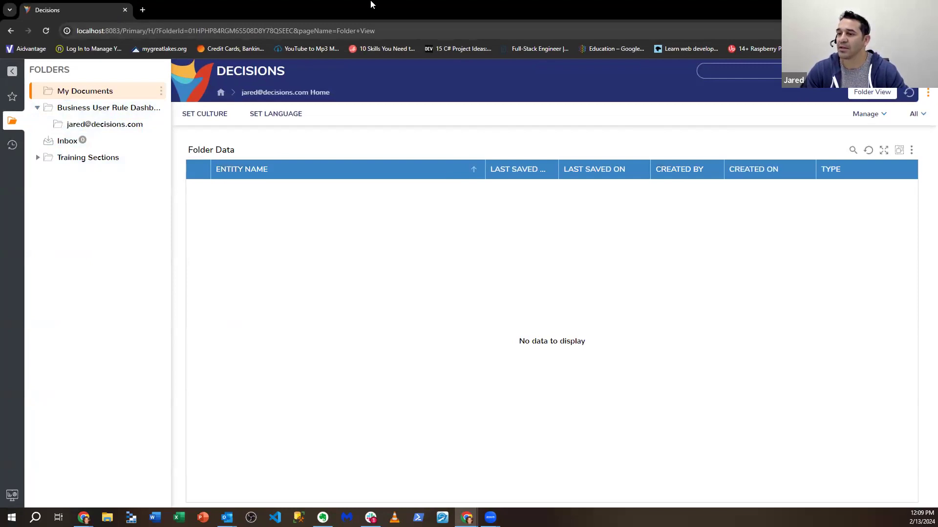
{"action": "key", "text": "alt+Tab"}
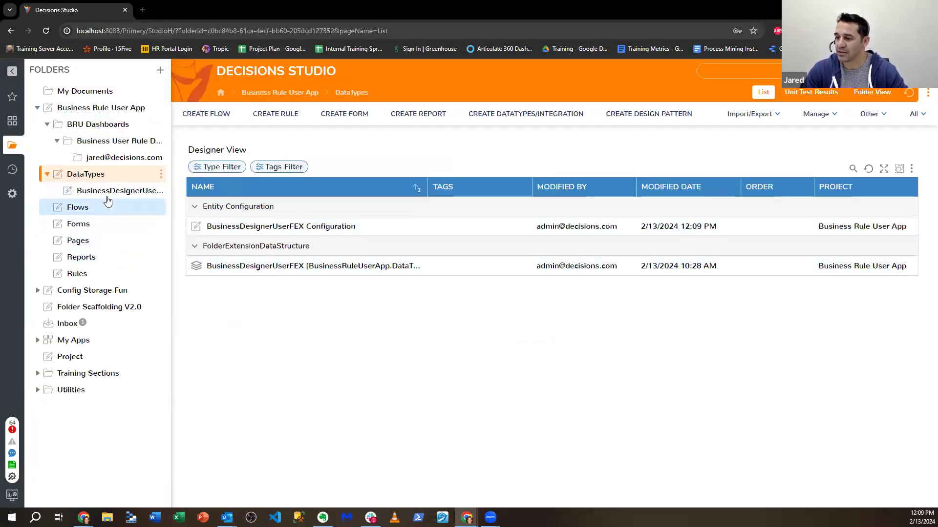
{"action": "left_click", "coordinate": [88, 174]}
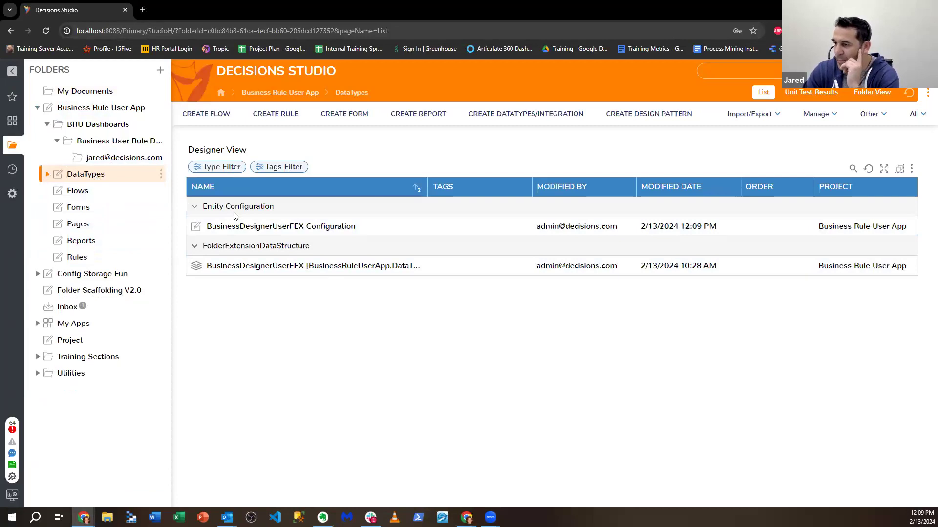
{"action": "right_click", "coordinate": [293, 268]}
{"action": "left_click", "coordinate": [337, 209]}
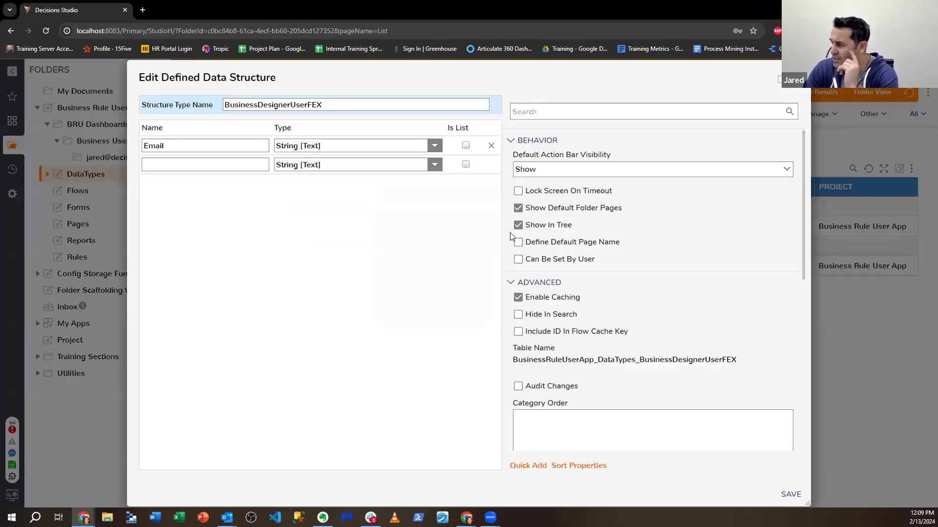
{"action": "left_click", "coordinate": [581, 249]}
{"action": "left_click", "coordinate": [558, 288]}
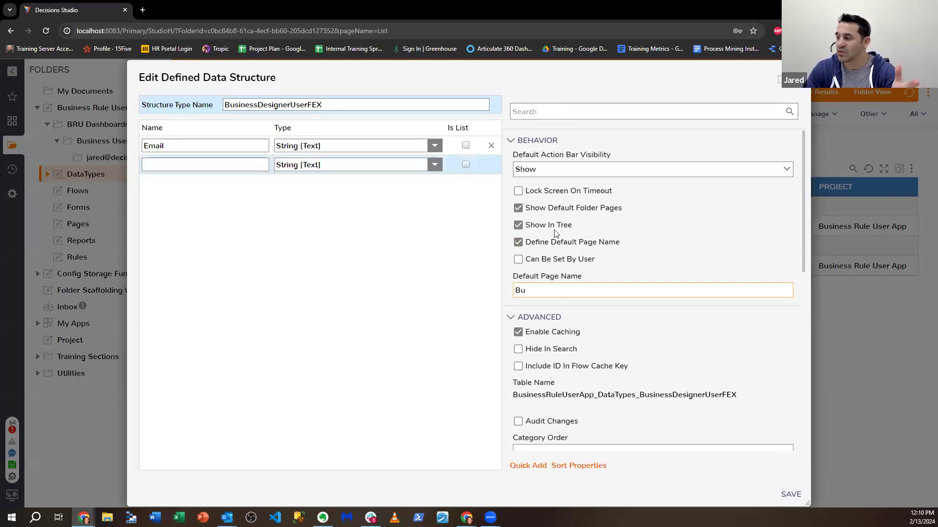
{"action": "left_click", "coordinate": [566, 182]}
{"action": "key", "text": "Escape"}
Copy the page name "Business Rule User App" from the BusinessDesignerUserFEX Configuration folder's contents in Folder View.
{"action": "left_click", "coordinate": [98, 125]}
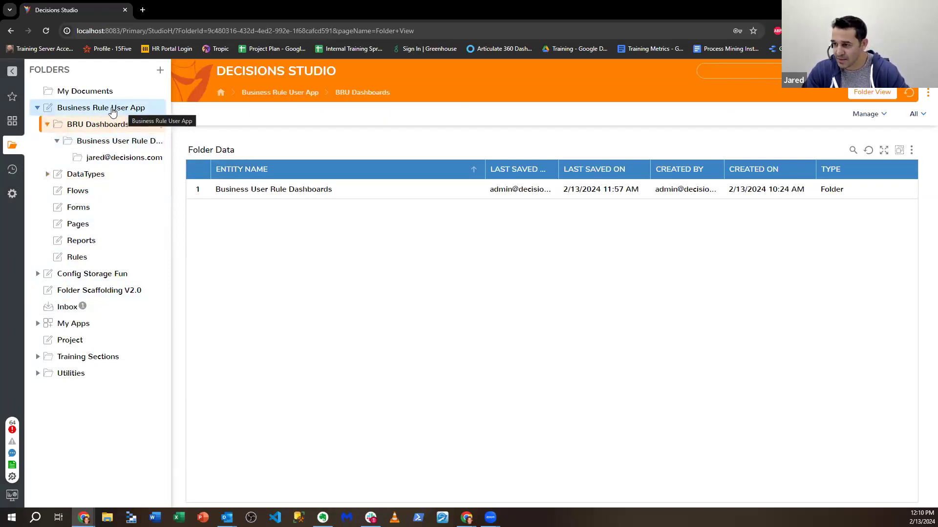
{"action": "left_click", "coordinate": [47, 173]}
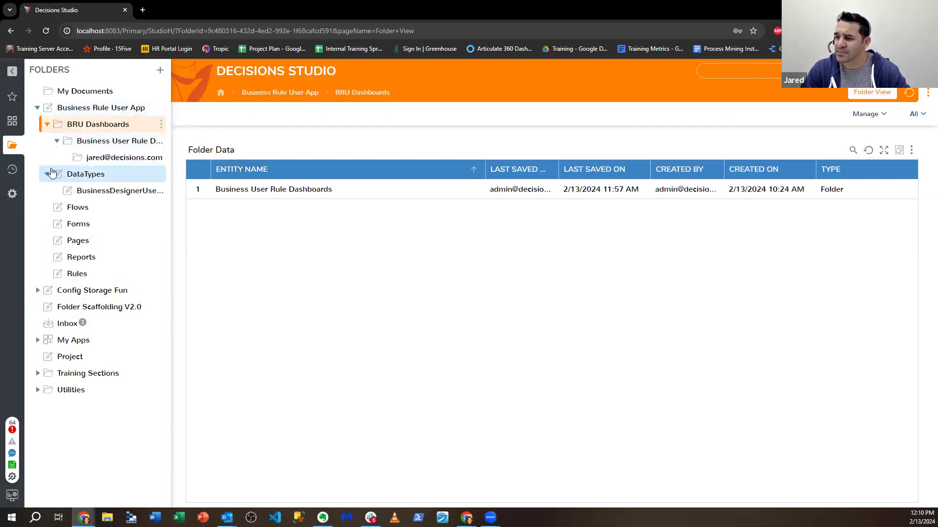
{"action": "left_click", "coordinate": [98, 190]}
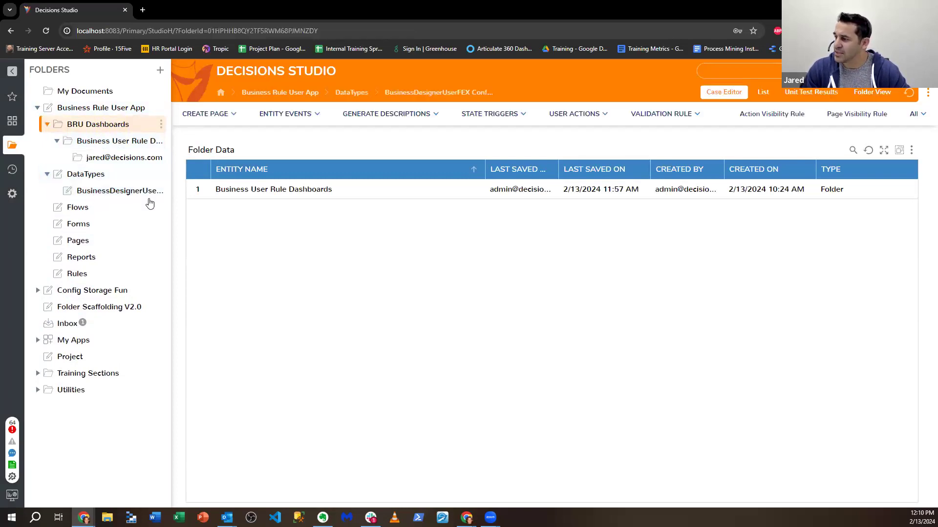
{"action": "left_click", "coordinate": [875, 97]}
{"action": "left_click", "coordinate": [277, 194]}
{"action": "left_click", "coordinate": [209, 266]}
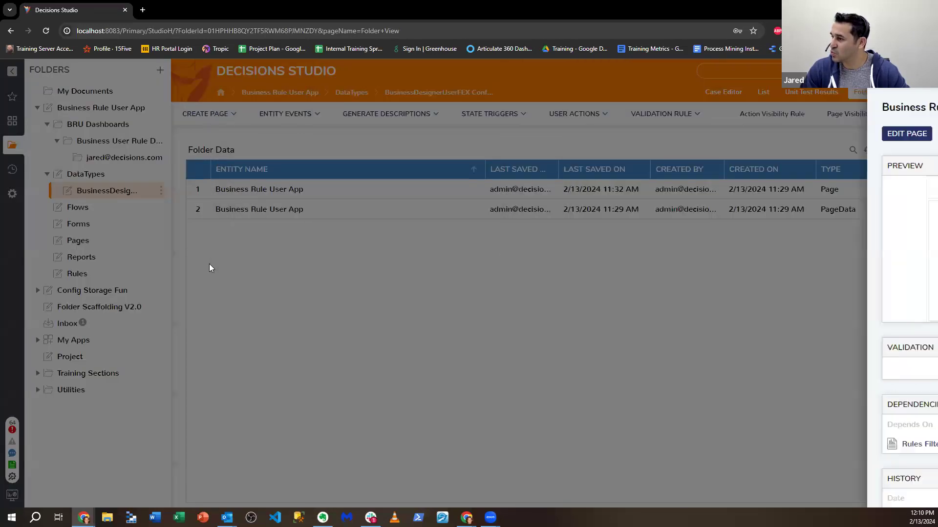
{"action": "left_click_drag", "start_coordinate": [215, 190], "coordinate": [320, 196]}
{"action": "key", "text": "ctrl+c"}
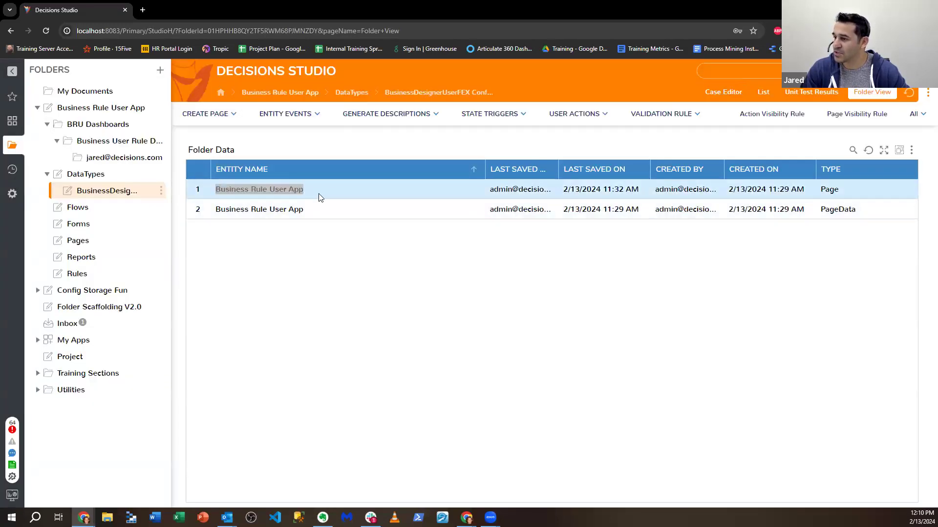
{"action": "left_click", "coordinate": [320, 196]}
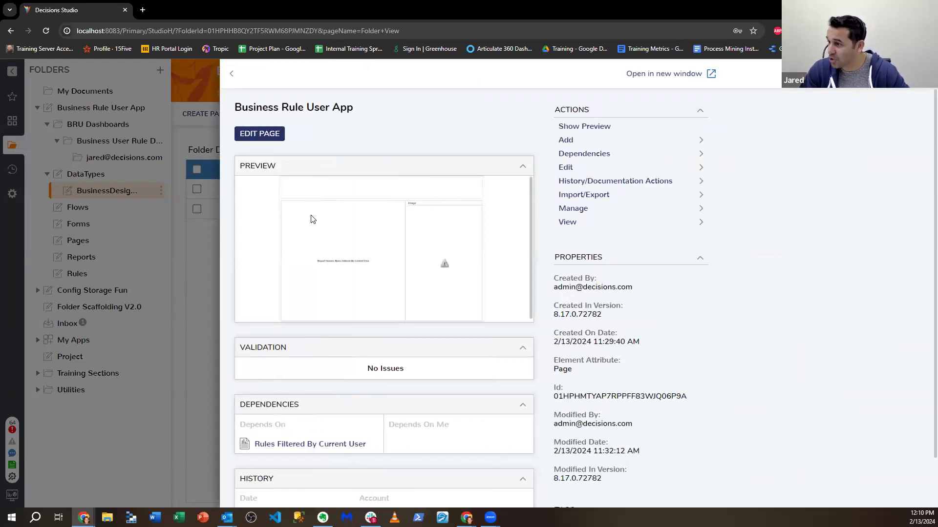
{"action": "left_click", "coordinate": [182, 281]}
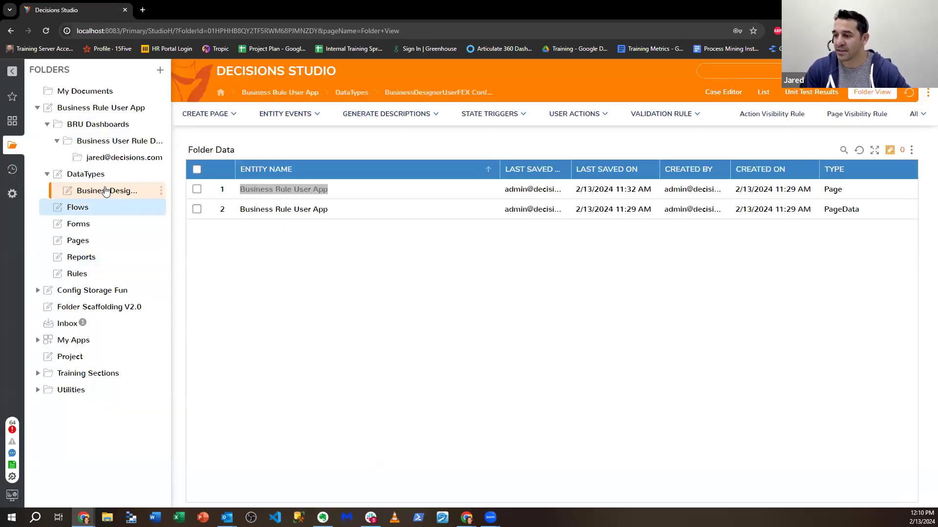
Define the default page name of the BusinessDesignerUserFEX data structure as "Business Rule User App" and save the structure.
{"action": "left_click", "coordinate": [108, 175]}
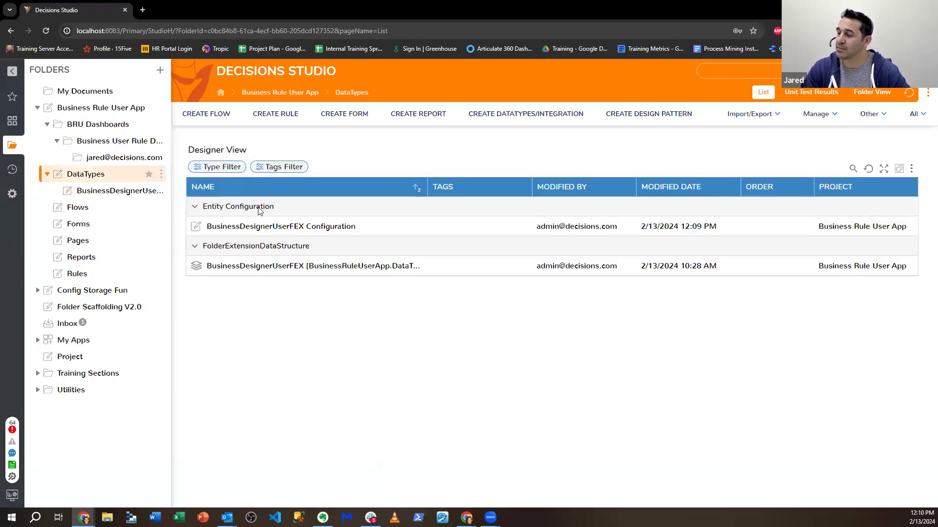
{"action": "right_click", "coordinate": [314, 276]}
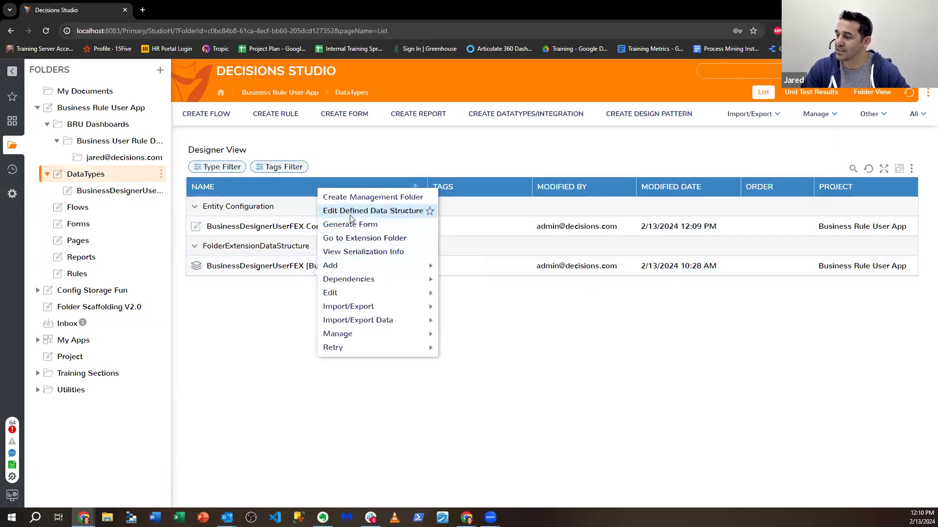
{"action": "left_click", "coordinate": [349, 214]}
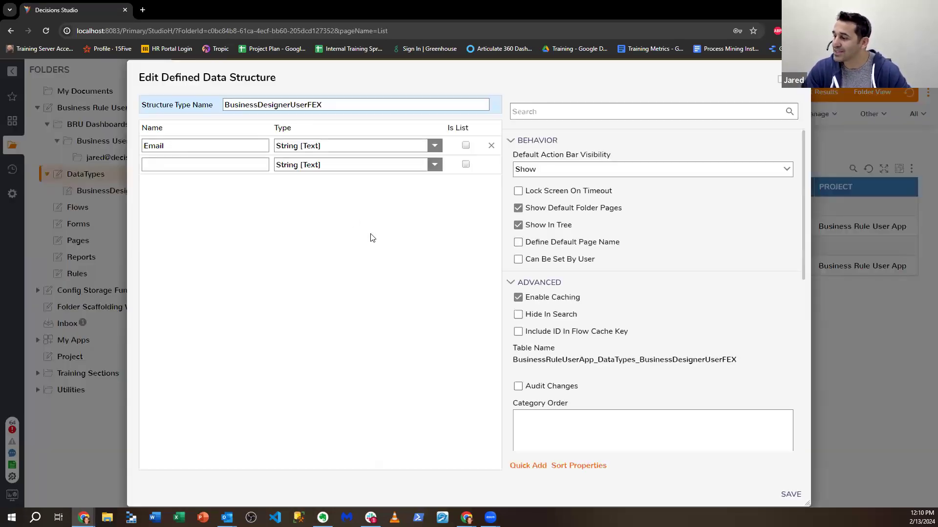
{"action": "left_click", "coordinate": [548, 243]}
{"action": "left_click", "coordinate": [575, 288]}
{"action": "key", "text": "ctrl+v"}
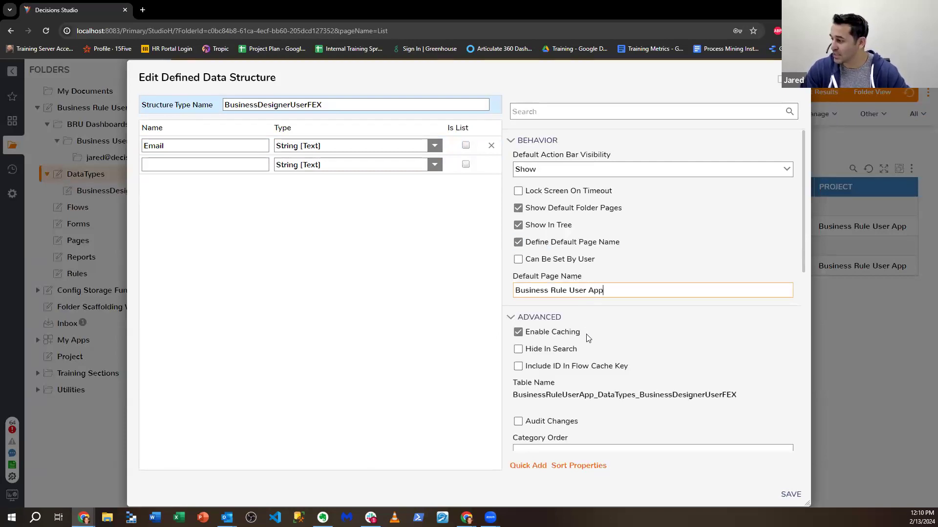
{"action": "left_click", "coordinate": [797, 497]}
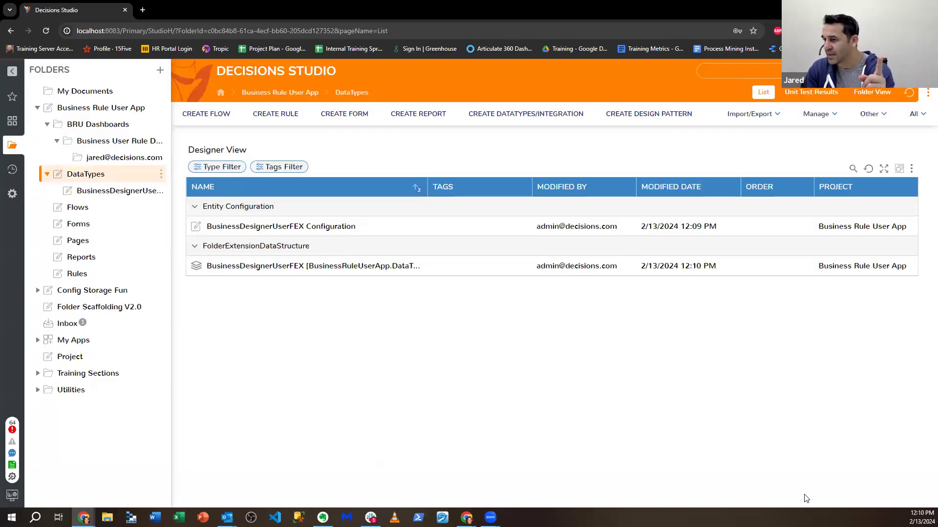
Check the user's own dashboard folder under Business User Rule Dashboards in the portal window and close that window.
{"action": "left_click_drag", "start_coordinate": [937, 81], "coordinate": [416, 81]}
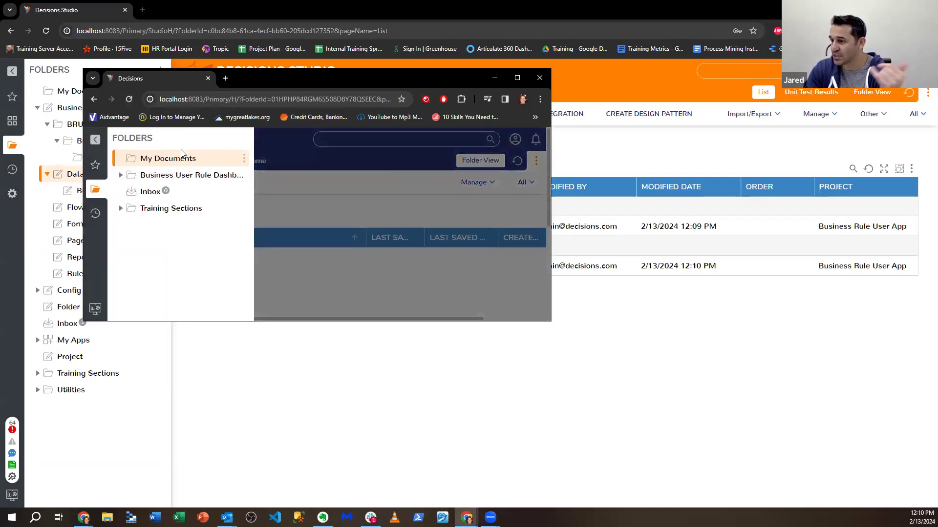
{"action": "left_click", "coordinate": [121, 175]}
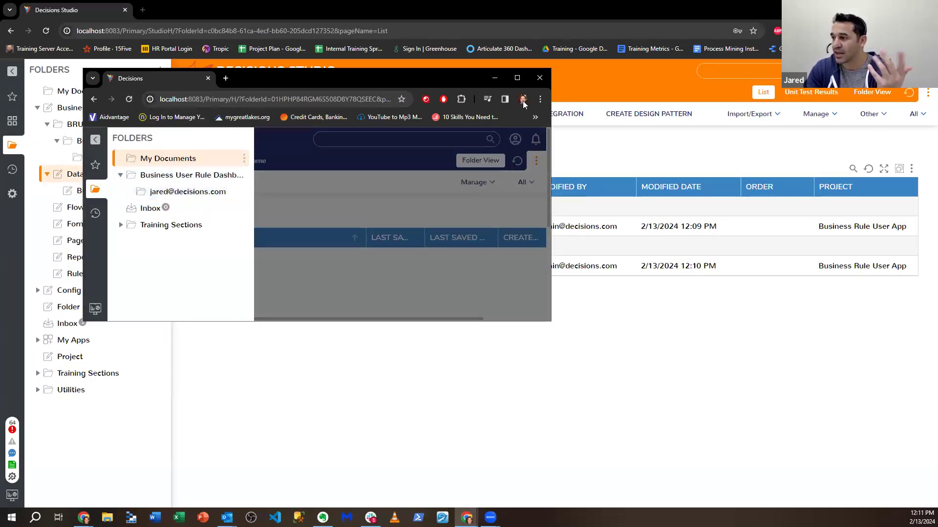
{"action": "left_click", "coordinate": [538, 80]}
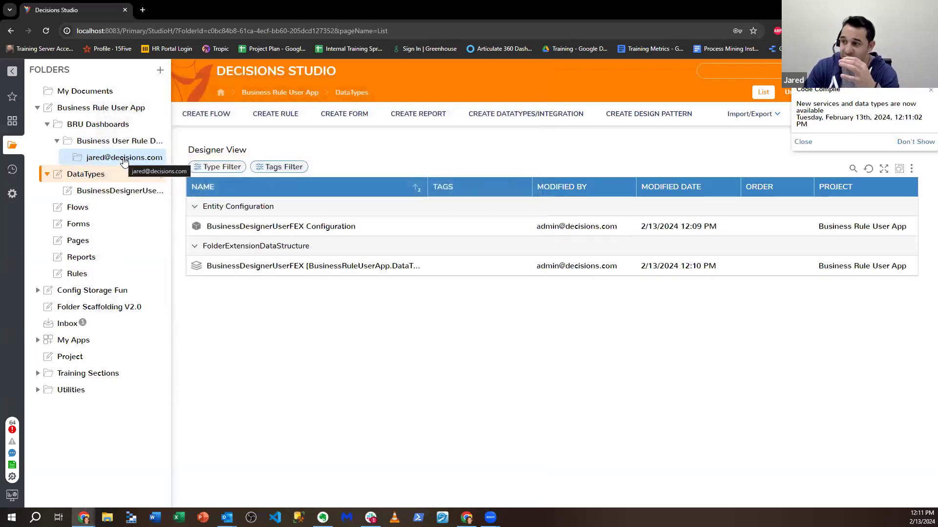
Examine the actions and page-opening options available for the user's dashboard folder.
{"action": "right_click", "coordinate": [124, 161]}
{"action": "mouse_move", "coordinate": [210, 173]}
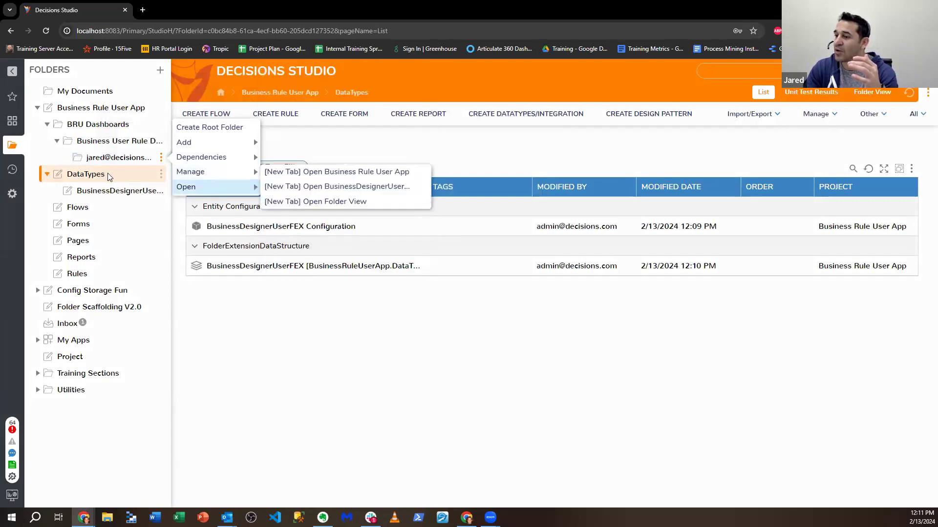
{"action": "left_click", "coordinate": [261, 315]}
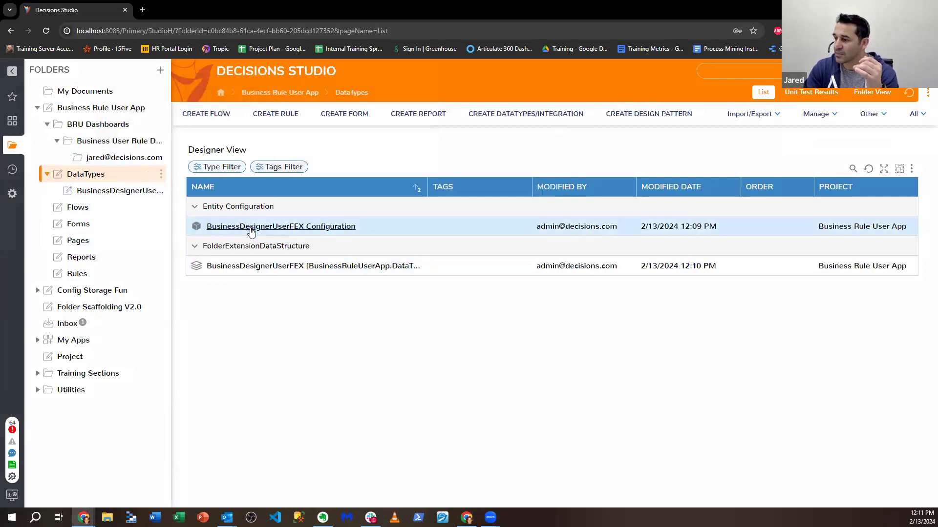
Enable Show Delete Action for the BusinessDesignerUserFEX data structure and save it.
{"action": "right_click", "coordinate": [266, 266]}
{"action": "left_click", "coordinate": [312, 202]}
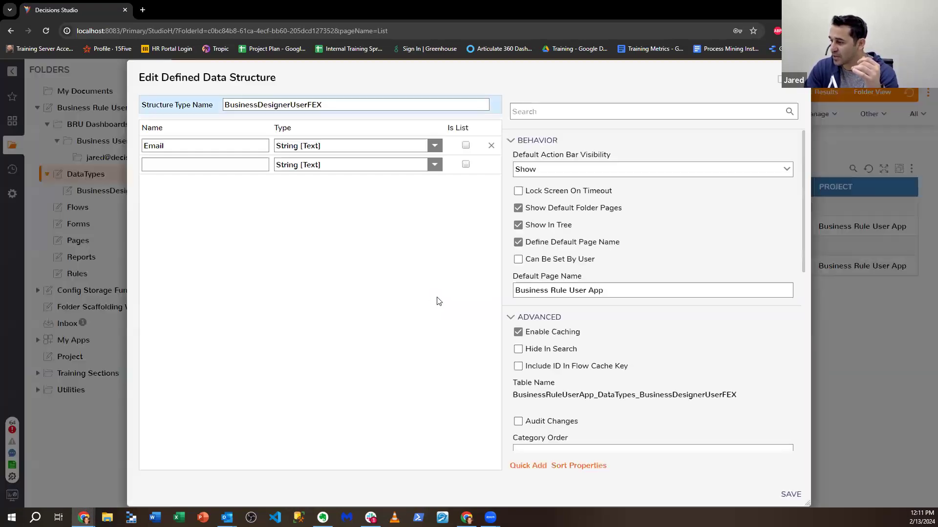
{"action": "scroll", "coordinate": [592, 391], "scroll_direction": "down", "scroll_amount": 5}
{"action": "scroll", "coordinate": [592, 390], "scroll_direction": "down", "scroll_amount": 1}
{"action": "left_click", "coordinate": [535, 310]}
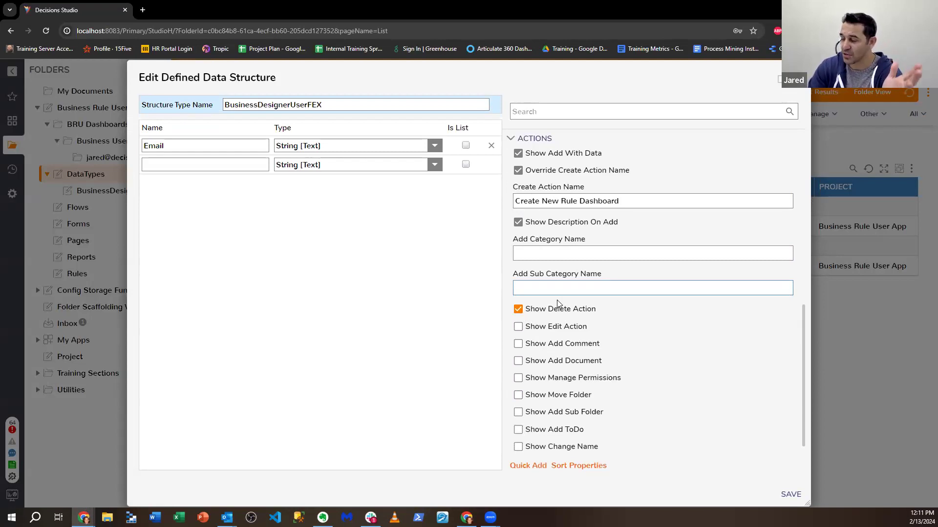
{"action": "left_click", "coordinate": [781, 497]}
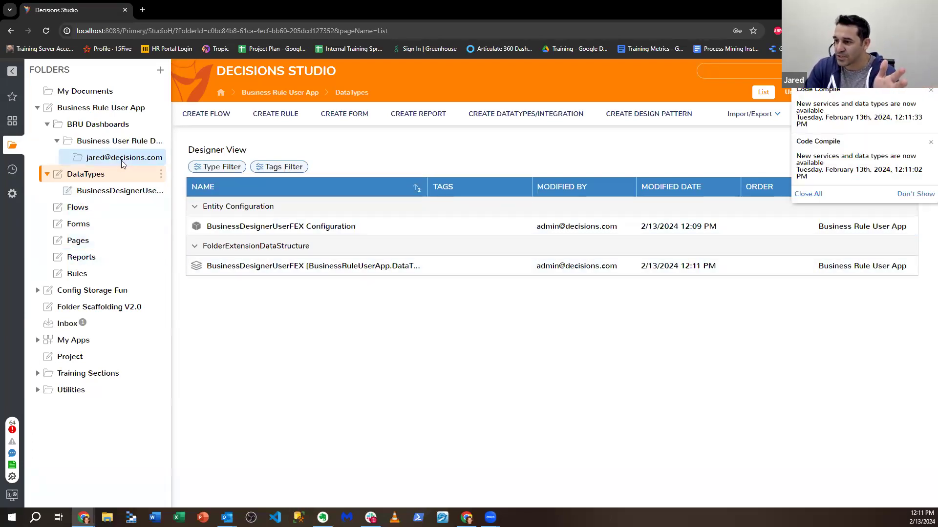
Delete the user's dashboard folder under Business User Rule Dashboards with the Complete delete option.
{"action": "left_click", "coordinate": [161, 157]}
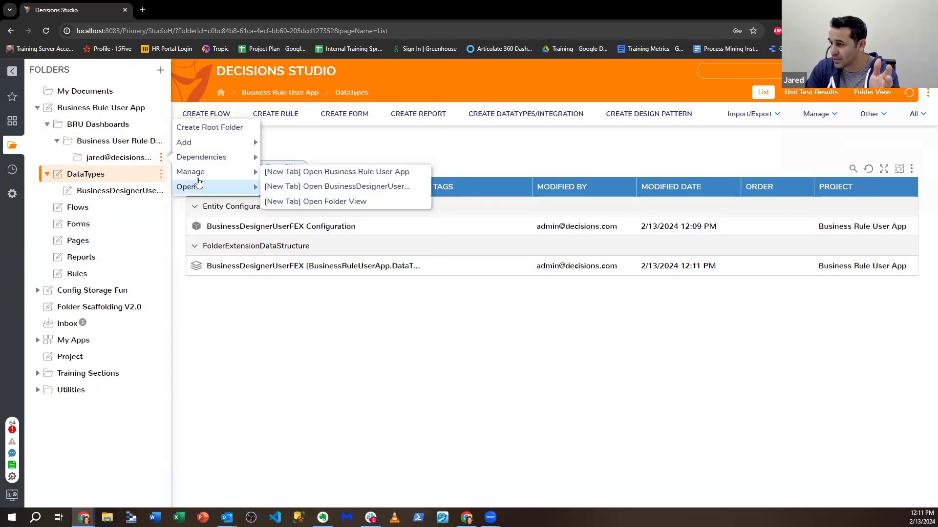
{"action": "mouse_move", "coordinate": [200, 146]}
{"action": "mouse_move", "coordinate": [303, 149]}
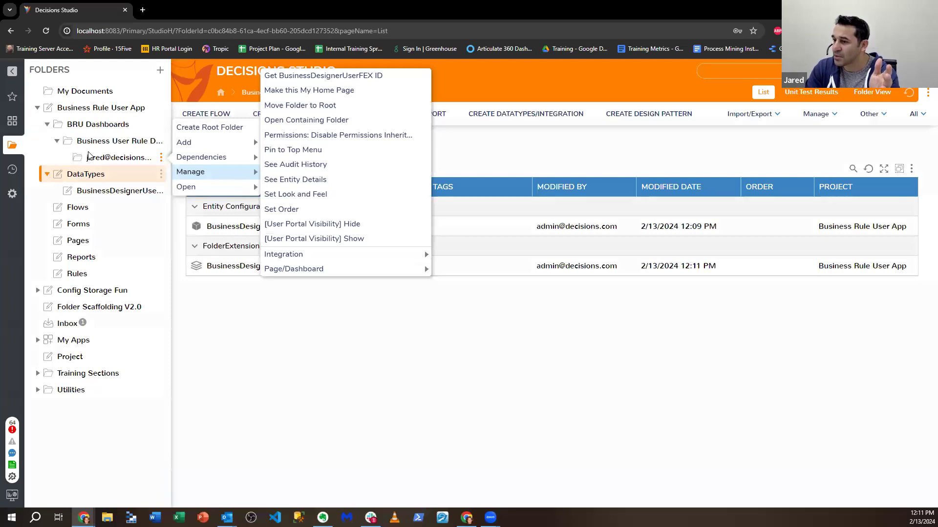
{"action": "left_click", "coordinate": [96, 161]}
{"action": "left_click", "coordinate": [162, 157]}
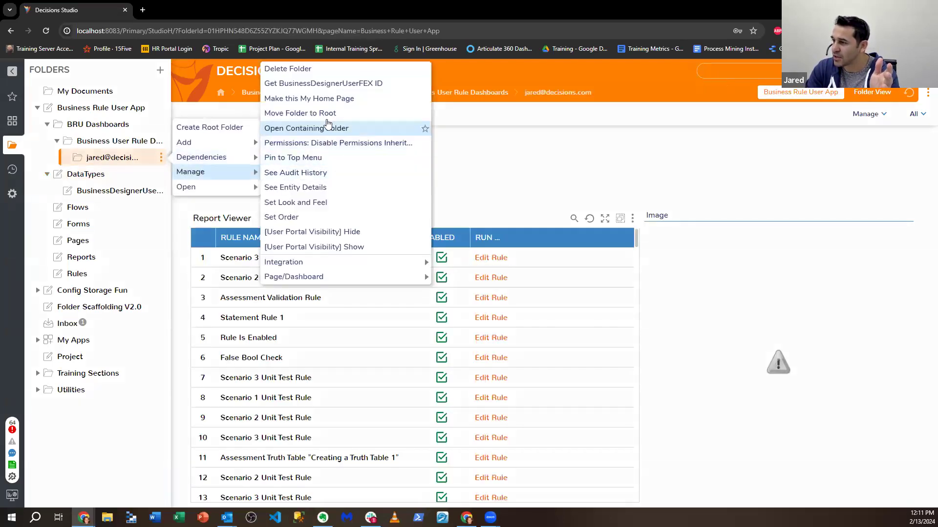
{"action": "left_click", "coordinate": [320, 77]}
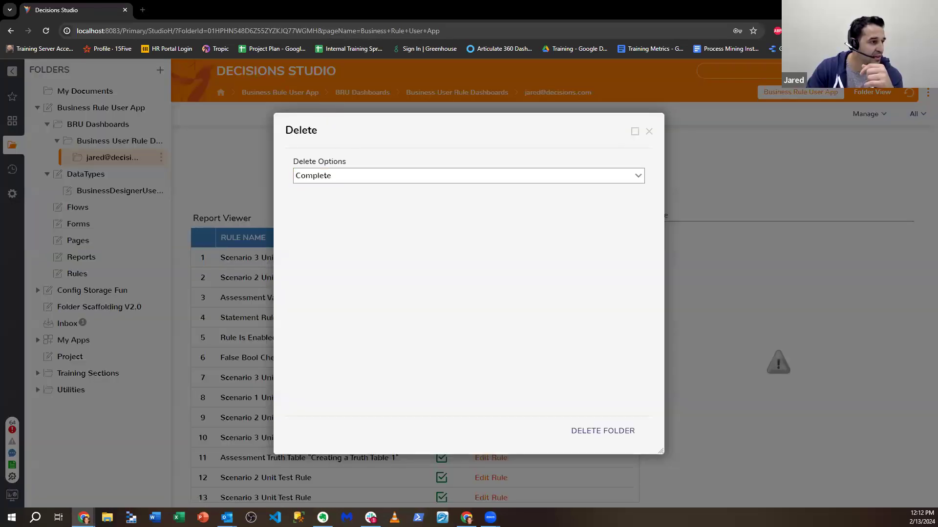
{"action": "left_click", "coordinate": [612, 436]}
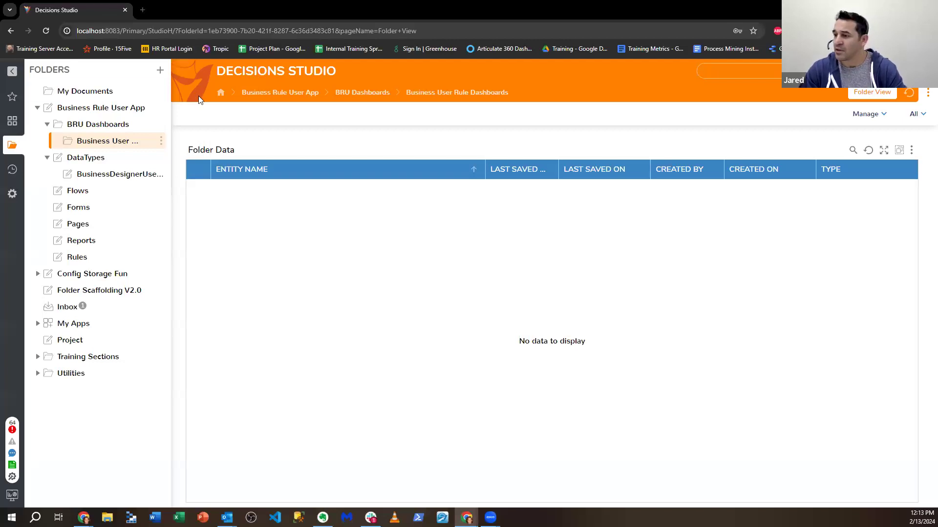
Open Main flow 1 from the Project folder and review the input mappings of its Create BusinessDesignerUserFEX step.
{"action": "left_click", "coordinate": [95, 190]}
{"action": "left_click", "coordinate": [119, 224]}
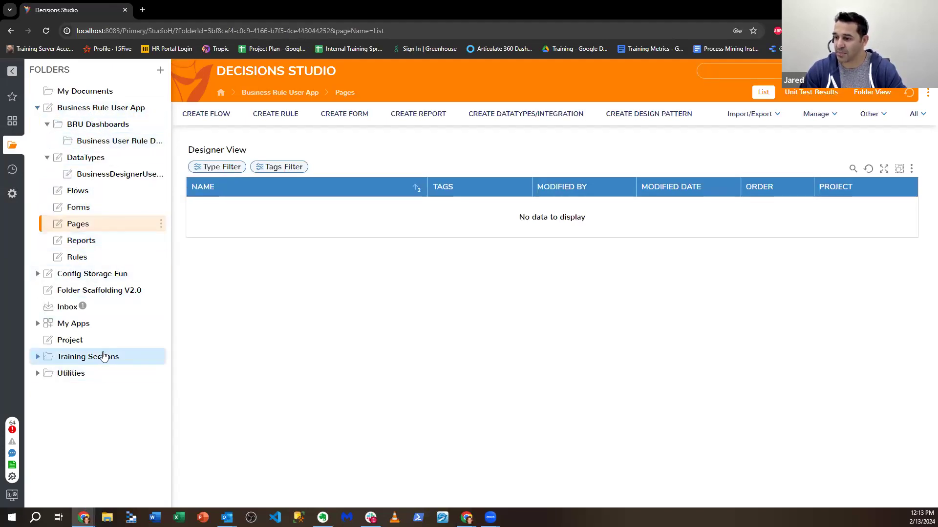
{"action": "left_click", "coordinate": [77, 341]}
{"action": "left_click", "coordinate": [244, 388]}
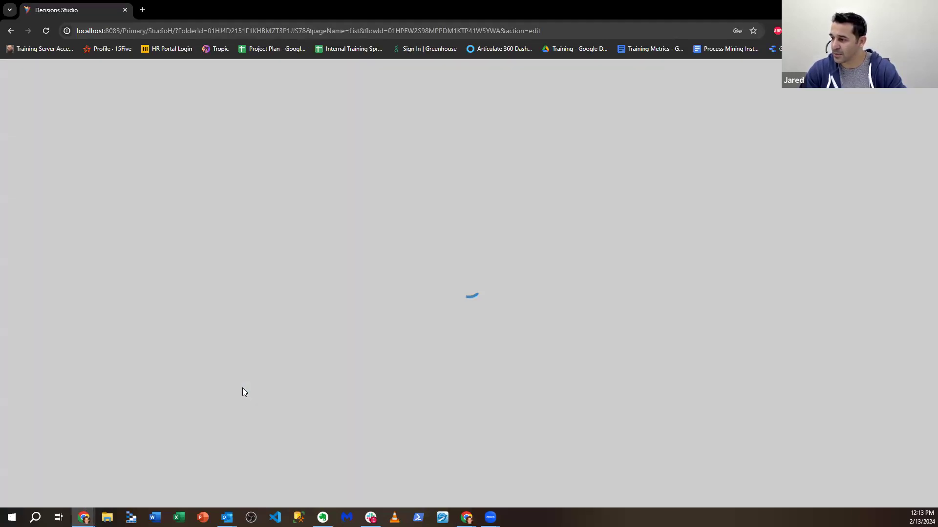
{"action": "left_click", "coordinate": [299, 151]}
{"action": "scroll", "coordinate": [852, 391], "scroll_direction": "down", "scroll_amount": 10}
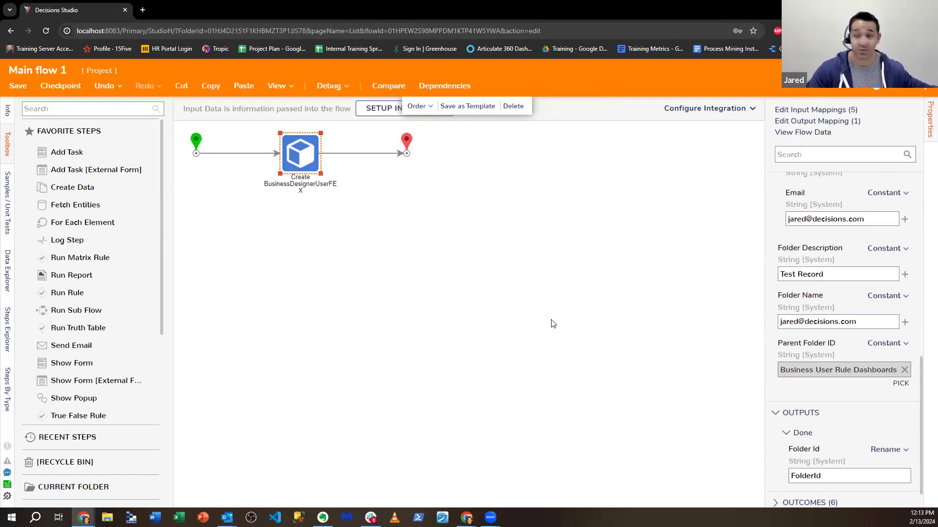
Run Main flow 1 in the debugger to recreate the user's dashboard folder, and close the flow.
{"action": "left_click", "coordinate": [328, 87]}
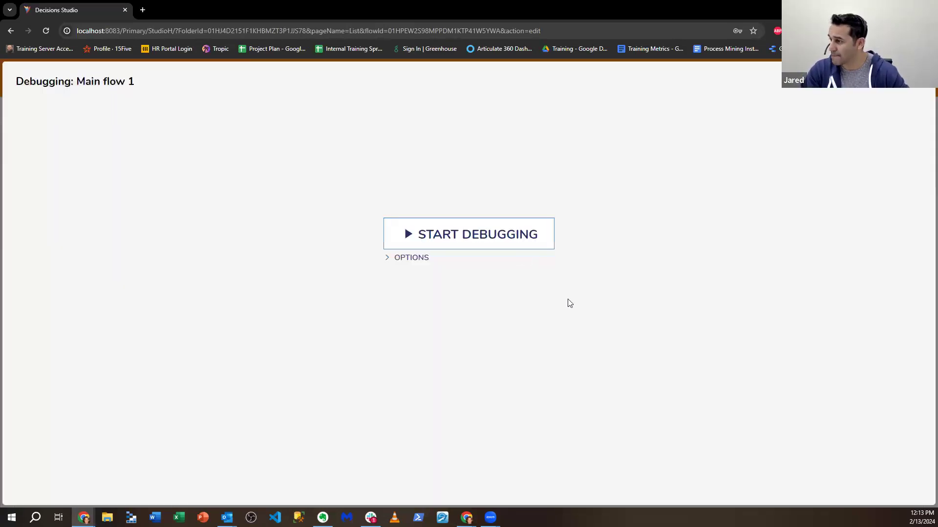
{"action": "key", "text": "Escape"}
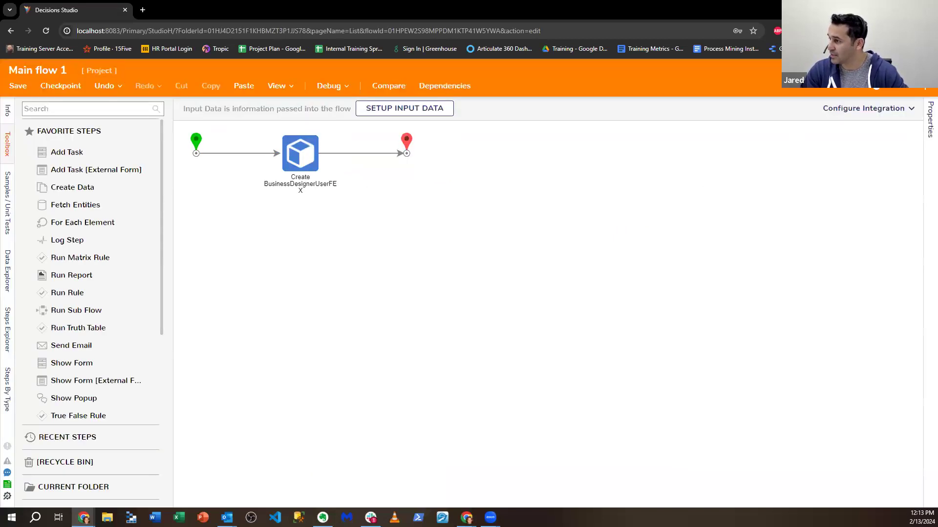
{"action": "left_click", "coordinate": [862, 126]}
Switch to the other browser window, load the portal at localhost:8083 and check the user's folder under Business User Rule Dashboards.
{"action": "key", "text": "alt+Tab"}
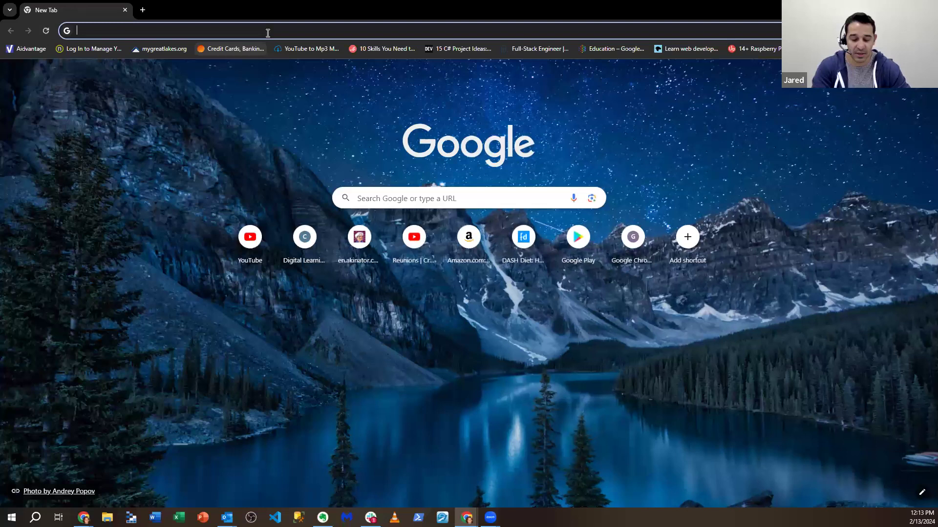
{"action": "type", "text": "localhost:8083"}
{"action": "key", "text": "Return"}
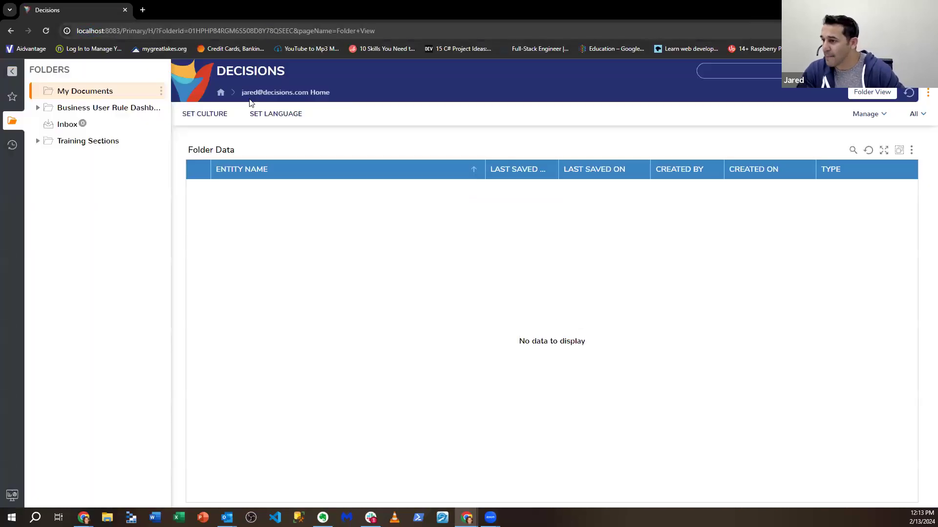
{"action": "left_click", "coordinate": [38, 107]}
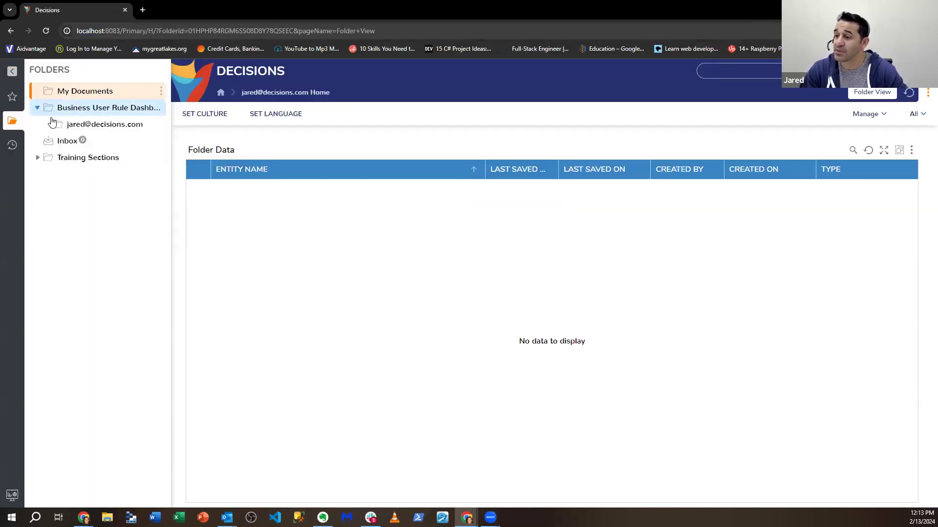
{"action": "left_click", "coordinate": [53, 123]}
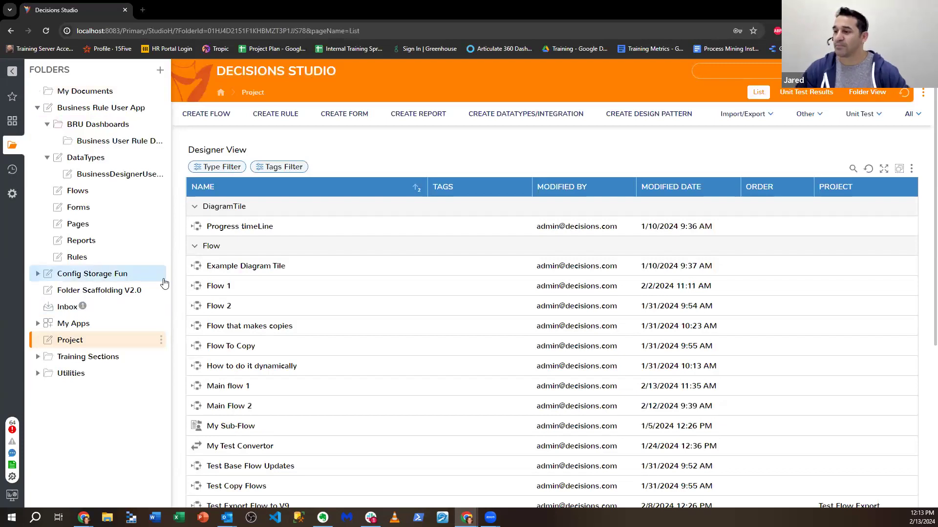
Open the Flows folder of the Business Rule User App project in Decisions Studio.
{"action": "left_click", "coordinate": [109, 194]}
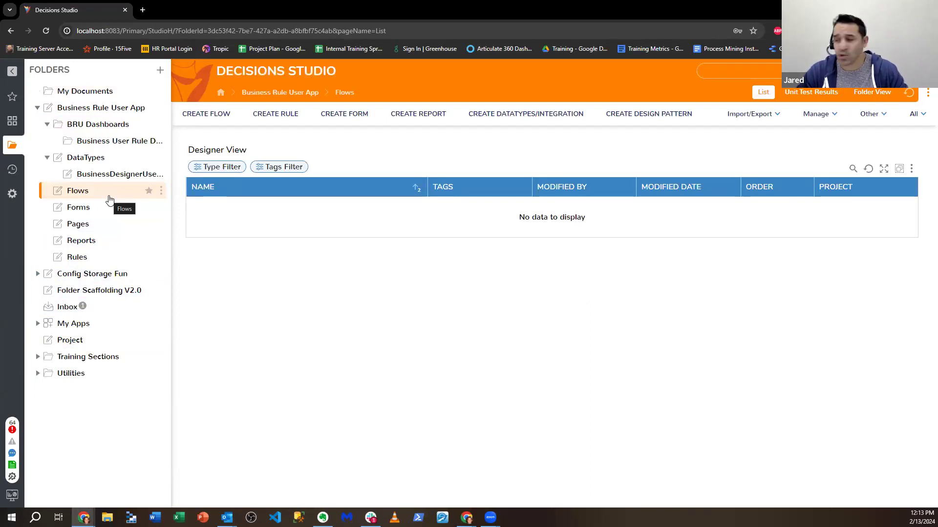
{"action": "left_click", "coordinate": [193, 115]}
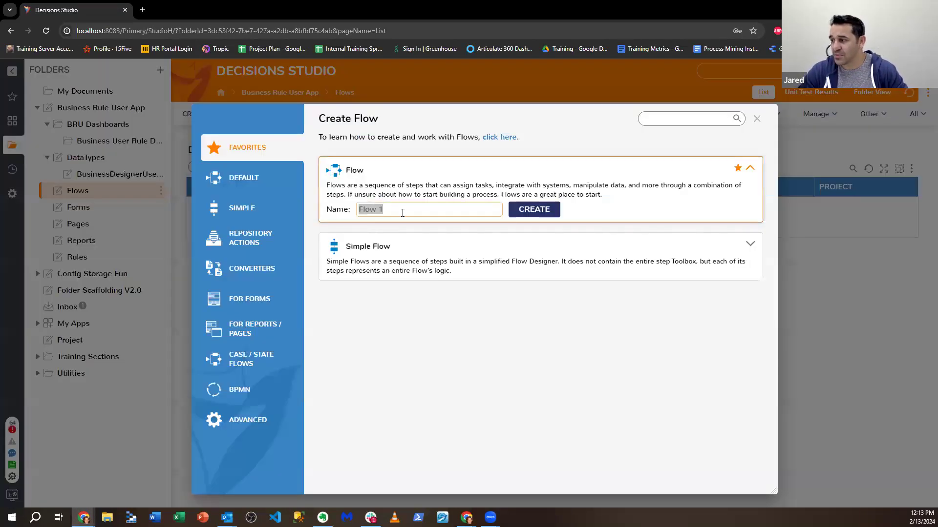
{"action": "type", "text": "Create A"}
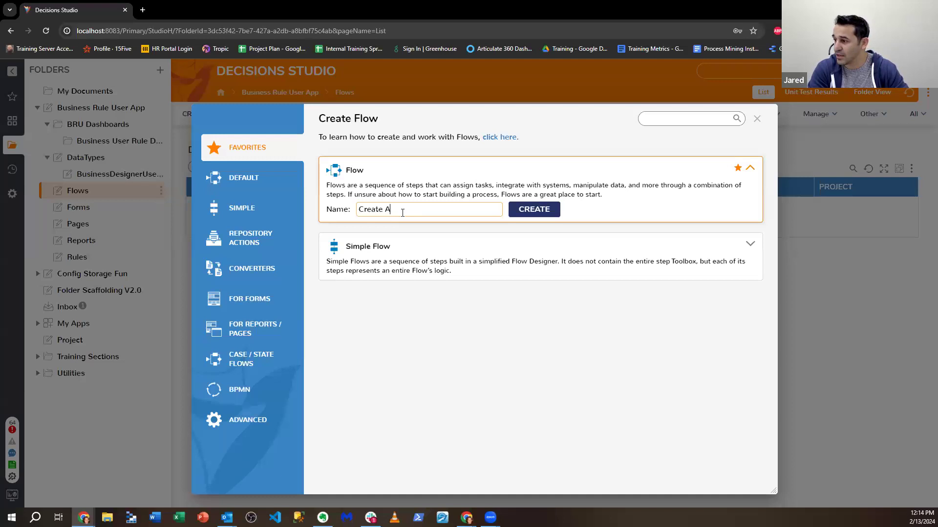
{"action": "key", "text": "BackSpace"}
{"action": "type", "text": "Rule"}
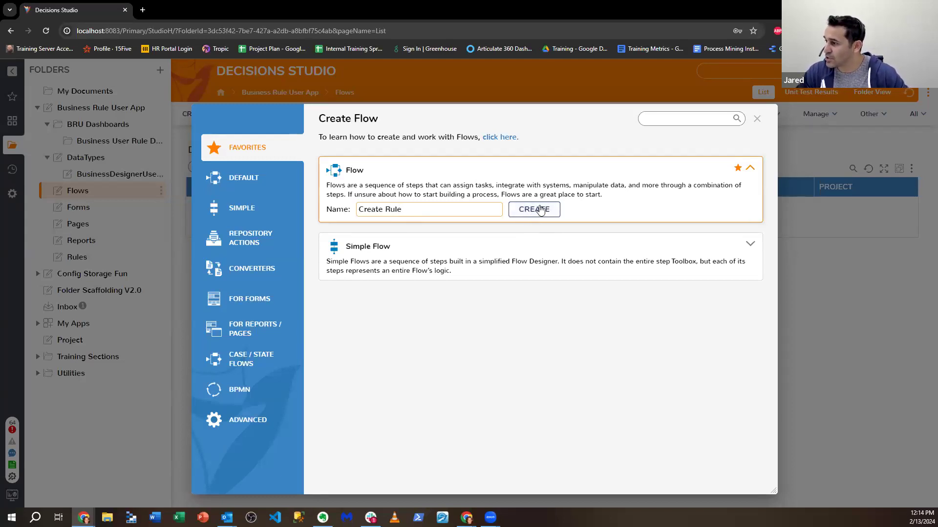
{"action": "left_click", "coordinate": [757, 120]}
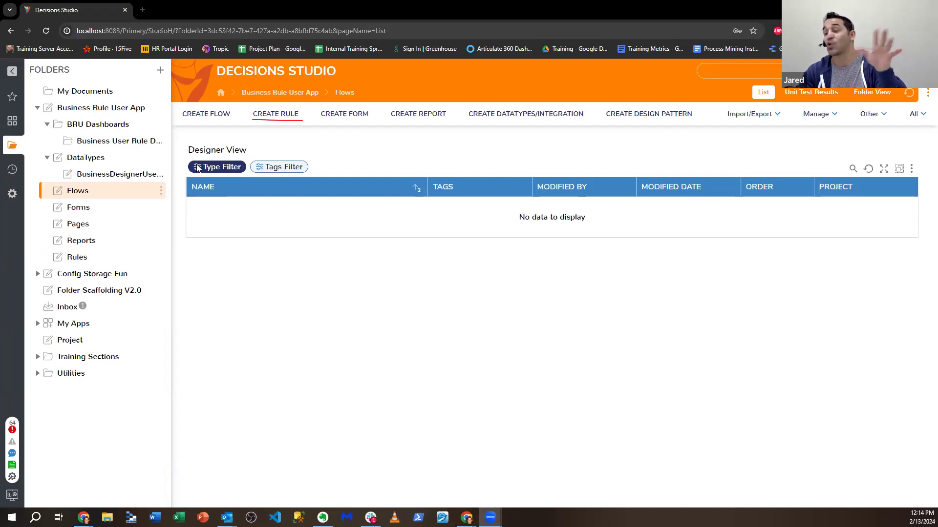
Examine the rule types offered for creating a rule, including Statement Rule, Truth Table and Matrix Rule, and close the dialog.
{"action": "left_click", "coordinate": [275, 114]}
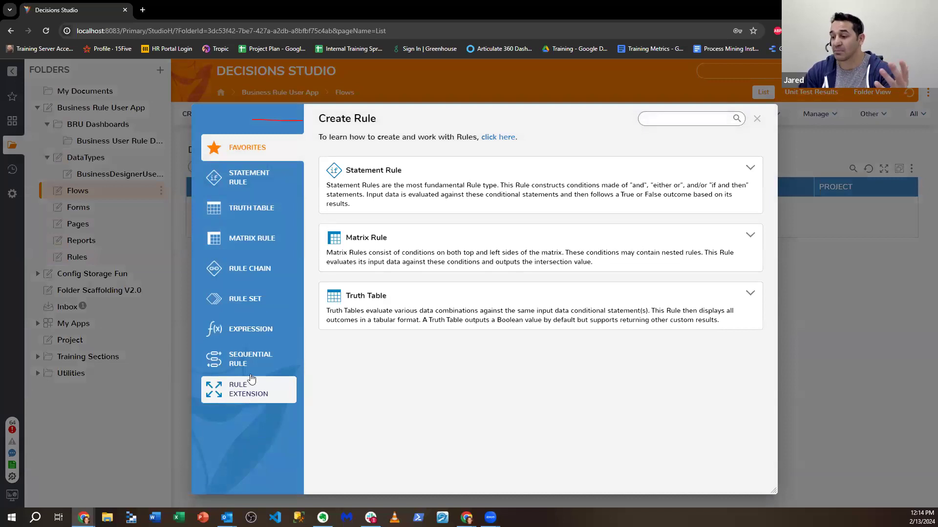
{"action": "left_click", "coordinate": [235, 182]}
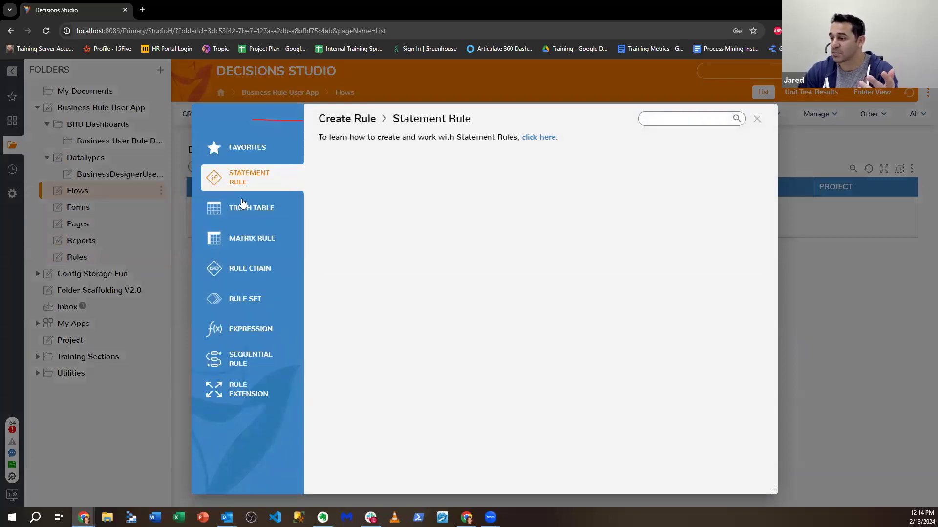
{"action": "left_click", "coordinate": [244, 208]}
{"action": "left_click", "coordinate": [257, 241]}
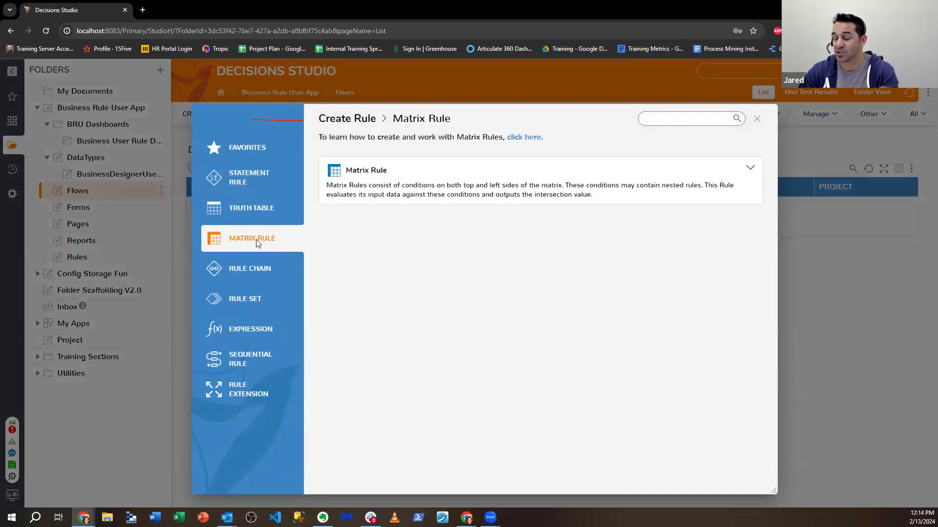
{"action": "left_click", "coordinate": [757, 119]}
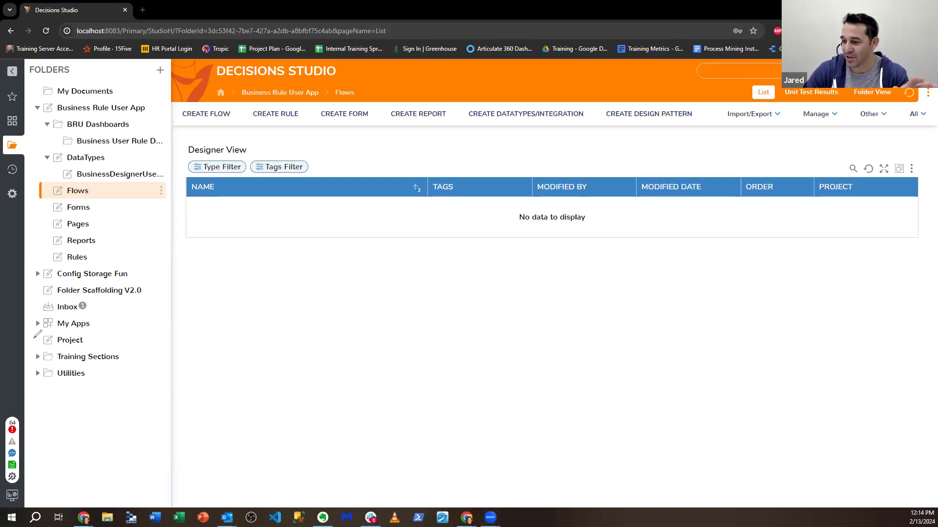
Create a standard flow named "Create Business Rule" in the Flows folder.
{"action": "left_click", "coordinate": [219, 122]}
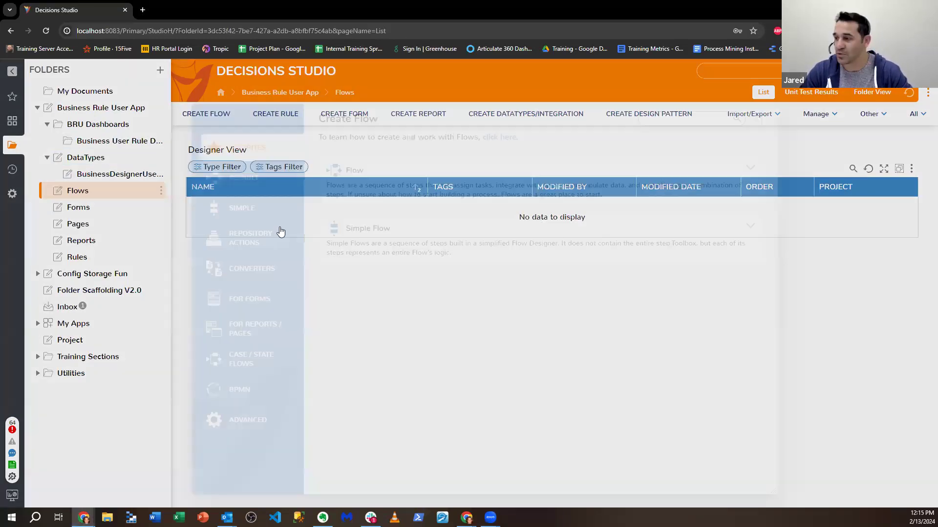
{"action": "type", "text": "C"}
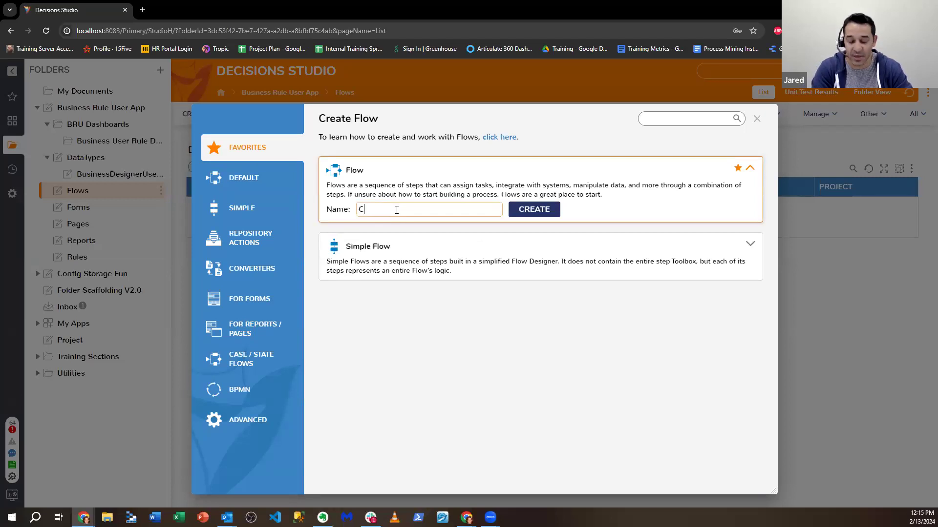
{"action": "type", "text": "reate BNsiness Rule"}
{"action": "left_click", "coordinate": [511, 214]}
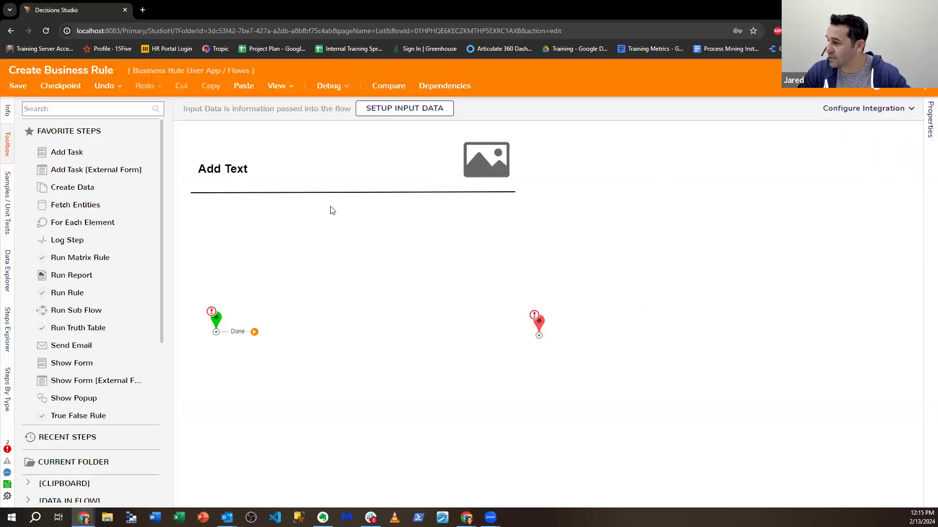
Delete the placeholder header text, image and line from the Create Business Rule flow, save it and close the designer.
{"action": "left_click", "coordinate": [204, 167]}
{"action": "key", "text": "Delete"}
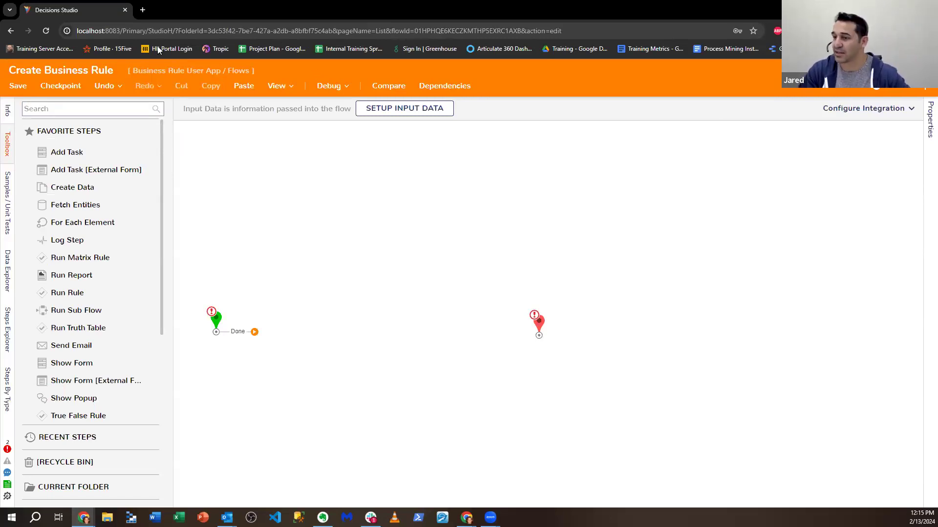
{"action": "left_click", "coordinate": [18, 86]}
{"action": "left_click", "coordinate": [596, 333]}
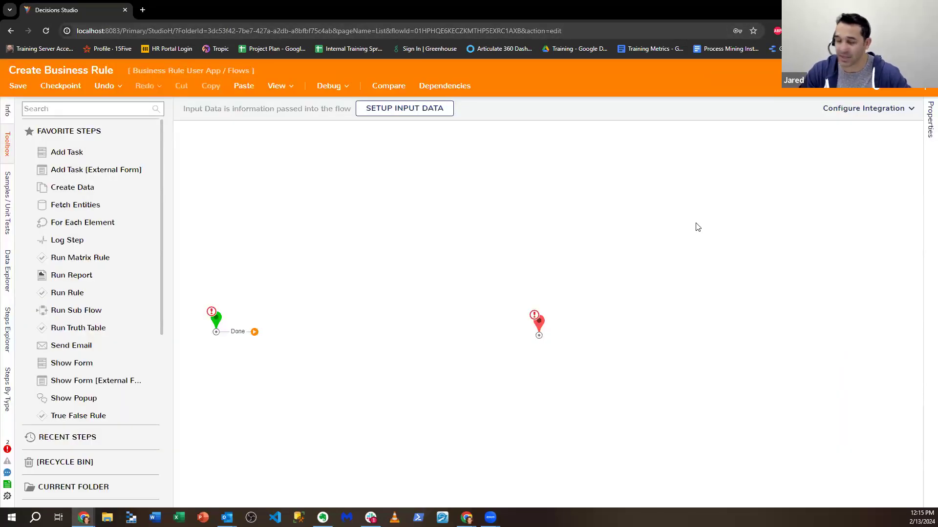
{"action": "left_click", "coordinate": [929, 70]}
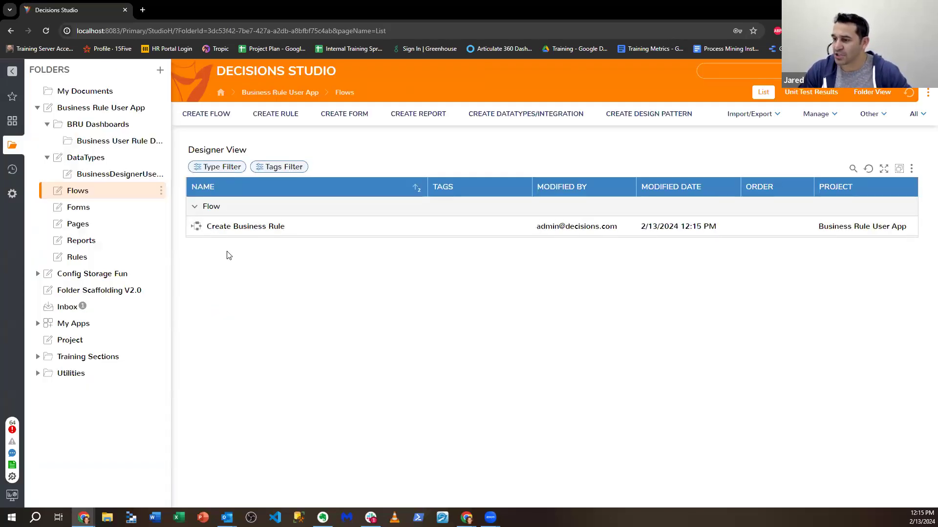
Create a form named "Display Rule Types" in the project's Forms folder.
{"action": "left_click", "coordinate": [95, 208]}
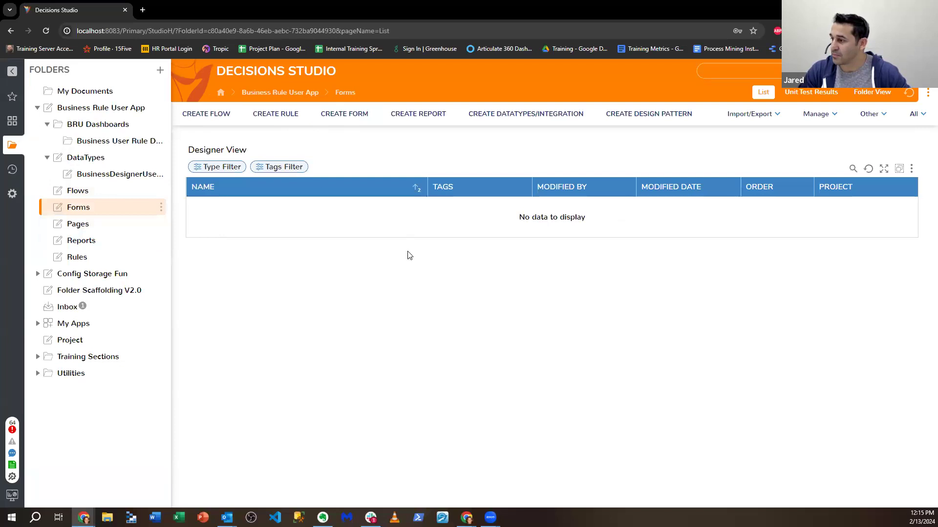
{"action": "left_click", "coordinate": [344, 114]}
{"action": "left_click", "coordinate": [401, 248]}
{"action": "type", "text": "Display"}
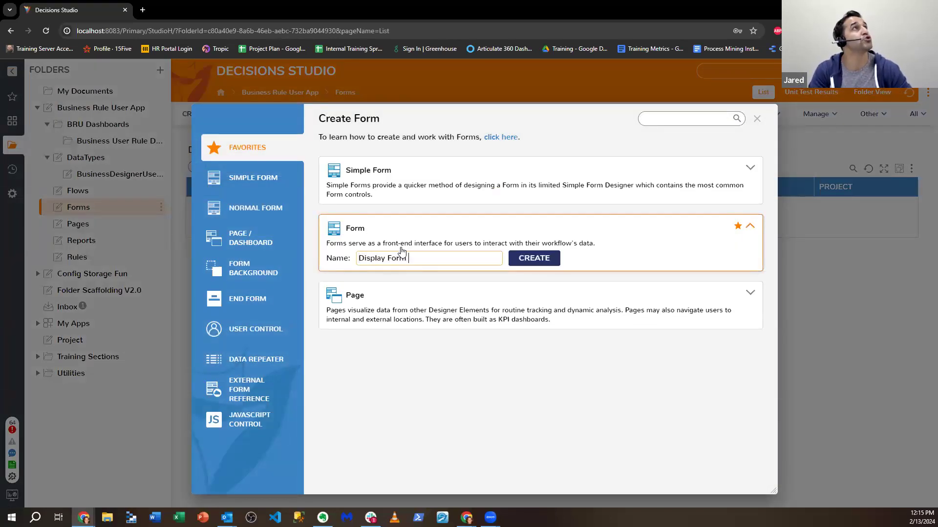
{"action": "type", "text": " For"}
{"action": "key", "text": "BackSpace"}
{"action": "key", "text": "BackSpace"}
{"action": "key", "text": "BackSpace"}
{"action": "type", "text": "Rule Types"}
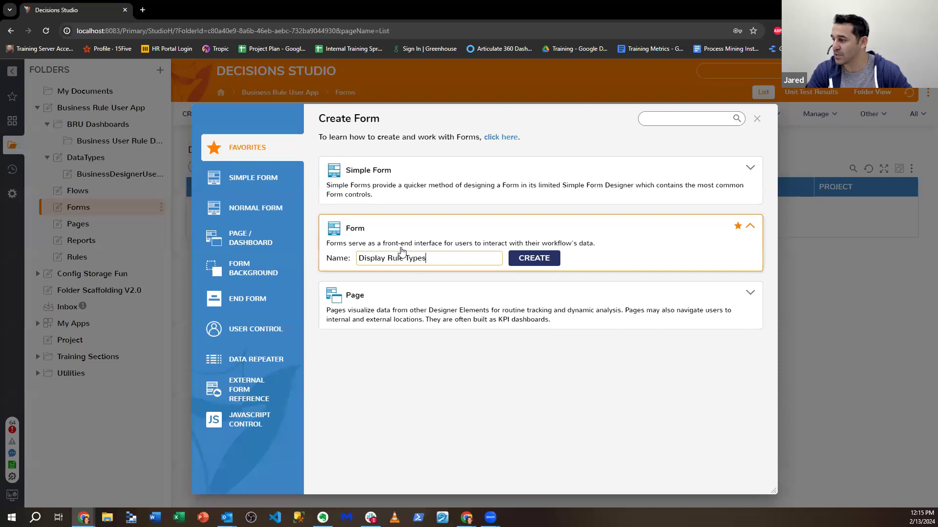
{"action": "left_click", "coordinate": [532, 258]}
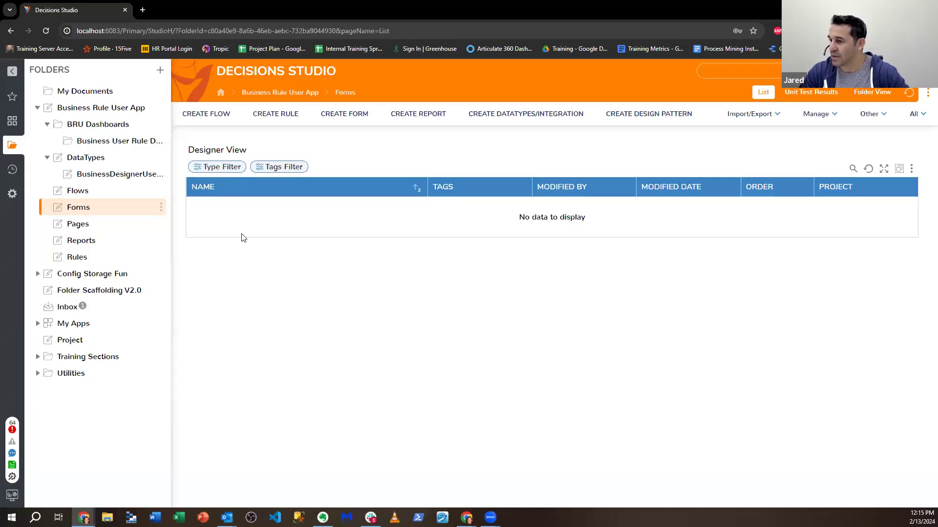
Add two buttons to the form's bottom bar and set the outer one's name and button text to "Create Rule".
{"action": "left_click_drag", "start_coordinate": [60, 173], "coordinate": [537, 400]}
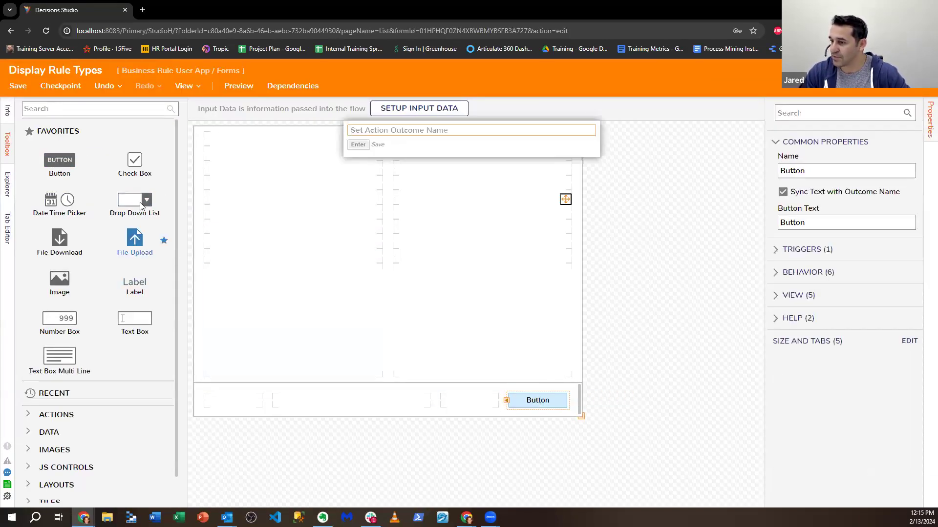
{"action": "left_click_drag", "start_coordinate": [326, 335], "coordinate": [473, 399]}
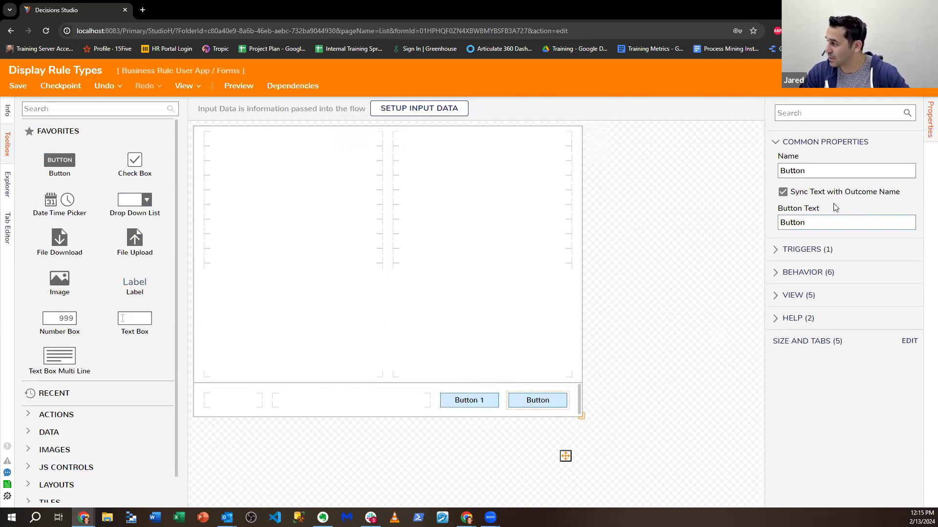
{"action": "type", "text": "Create u"}
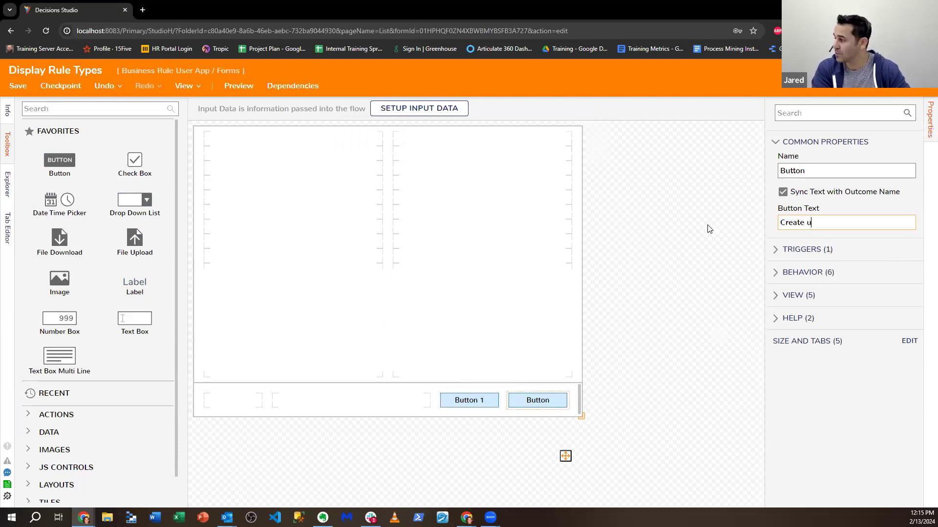
{"action": "type", "text": " Rule"}
{"action": "triple_click", "coordinate": [828, 223]}
{"action": "key", "text": "ctrl+c"}
{"action": "left_click", "coordinate": [811, 171]}
{"action": "key", "text": "ctrl+v"}
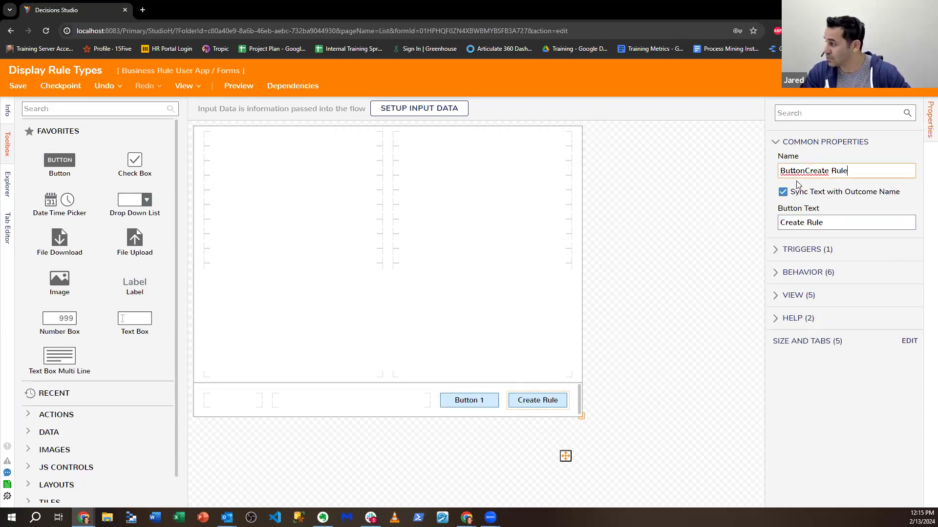
{"action": "key", "text": "ctrl+a"}
{"action": "key", "text": "ctrl+v"}
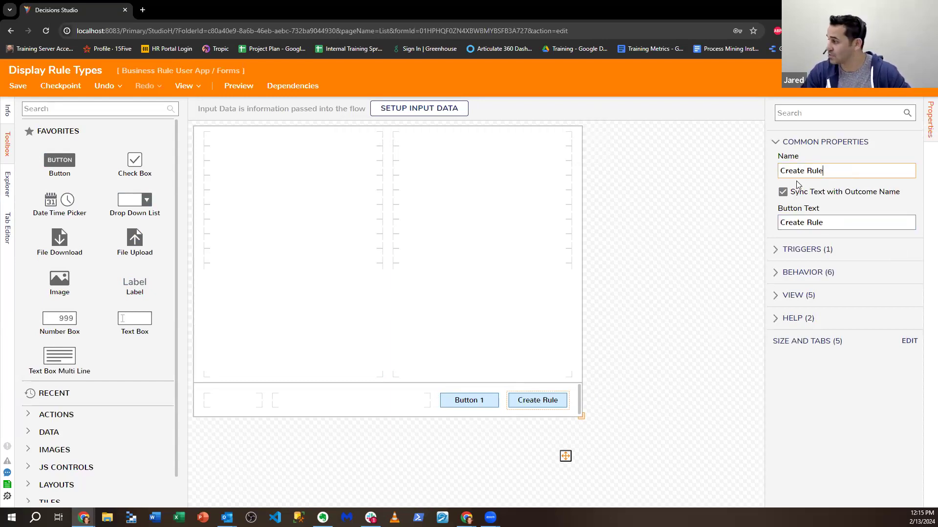
Replace the second button beside Create Rule with a Close Button control.
{"action": "left_click", "coordinate": [468, 400]}
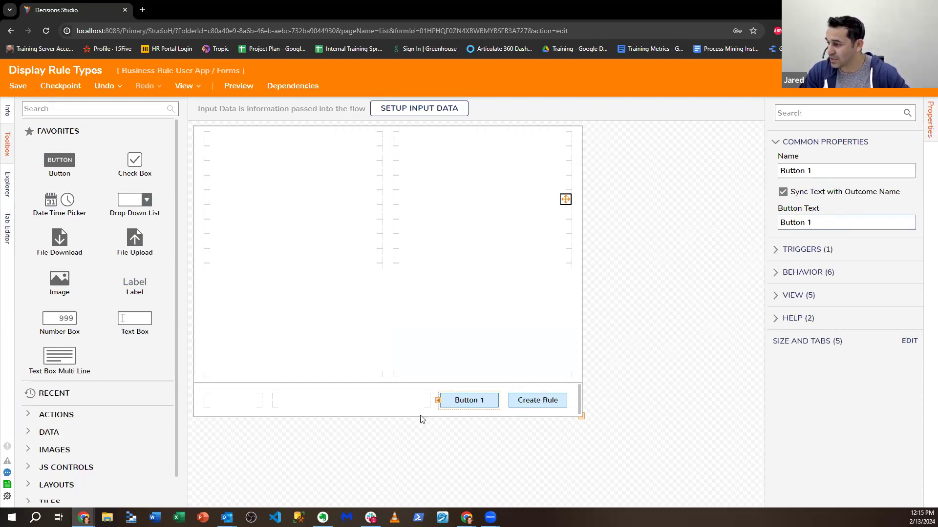
{"action": "right_click", "coordinate": [493, 400]}
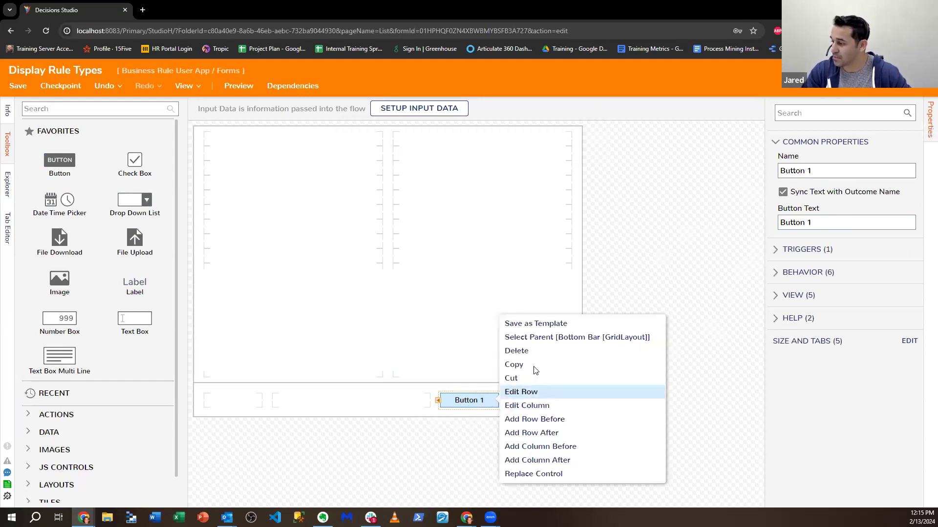
{"action": "left_click", "coordinate": [537, 353]}
{"action": "left_click", "coordinate": [103, 110]}
{"action": "type", "text": "Close"}
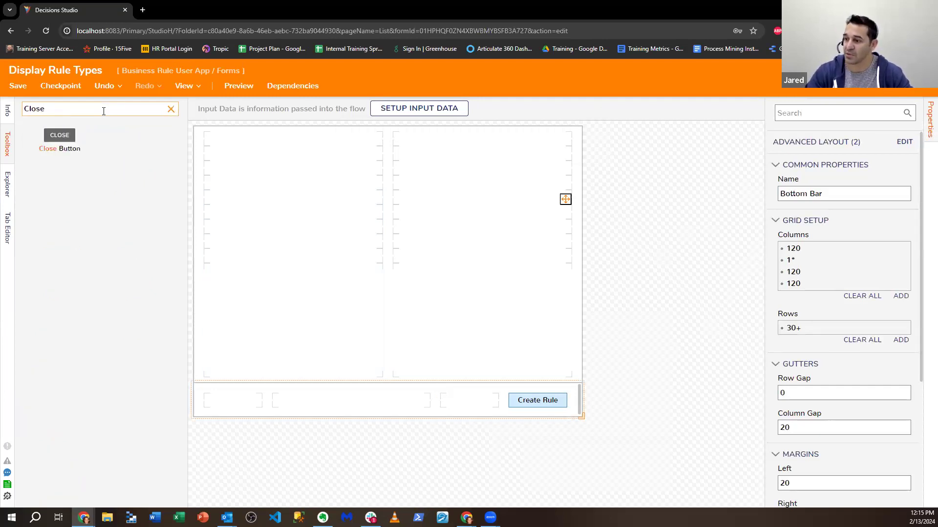
{"action": "left_click_drag", "start_coordinate": [60, 135], "coordinate": [459, 415]}
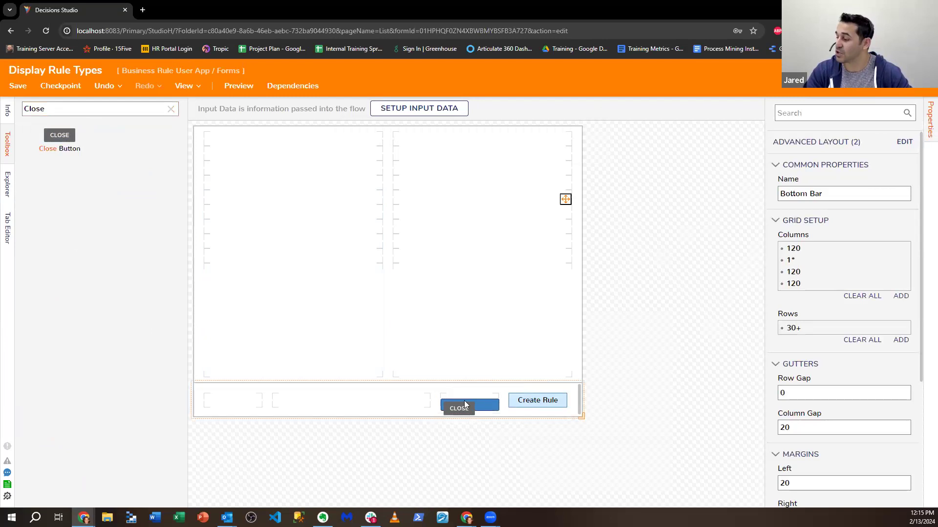
{"action": "left_click", "coordinate": [519, 400]}
{"action": "left_click", "coordinate": [696, 279]}
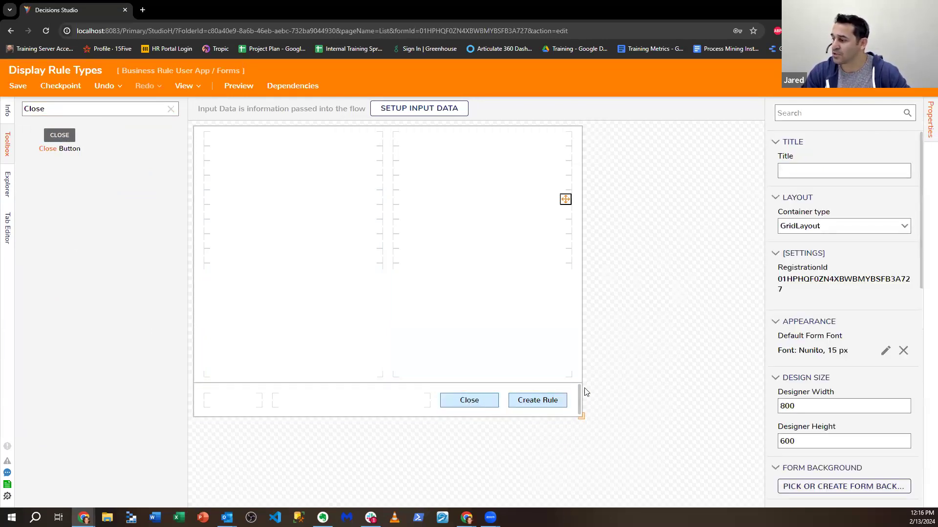
Add a Radio Button List across both columns of the form's upper area, one row taller, and shrink the form to about 503 × 413.
{"action": "left_click_drag", "start_coordinate": [581, 414], "coordinate": [487, 343]}
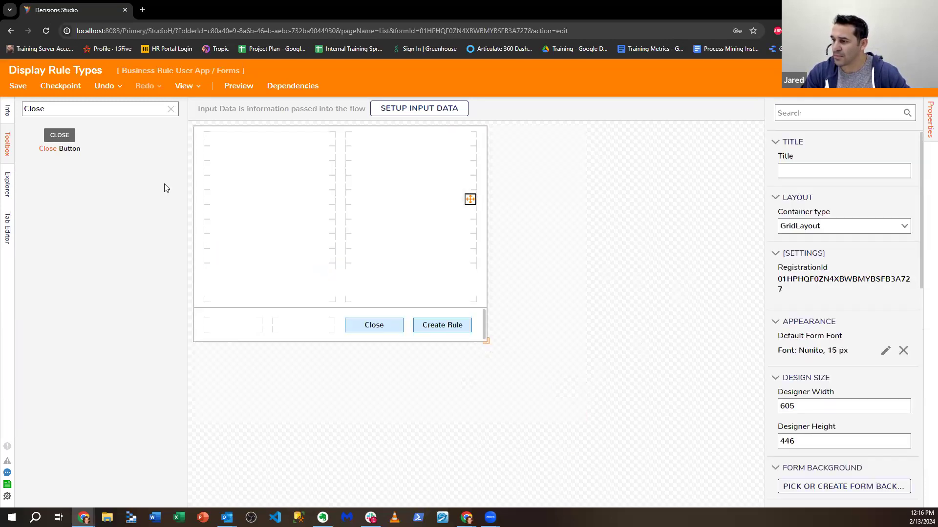
{"action": "left_click", "coordinate": [170, 108]}
{"action": "type", "text": "Rab"}
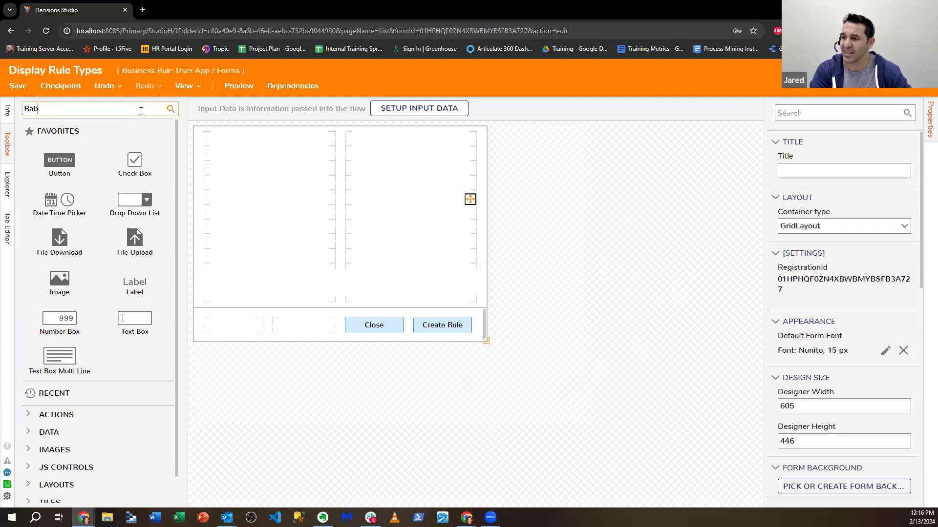
{"action": "type", "text": "ion Button list"}
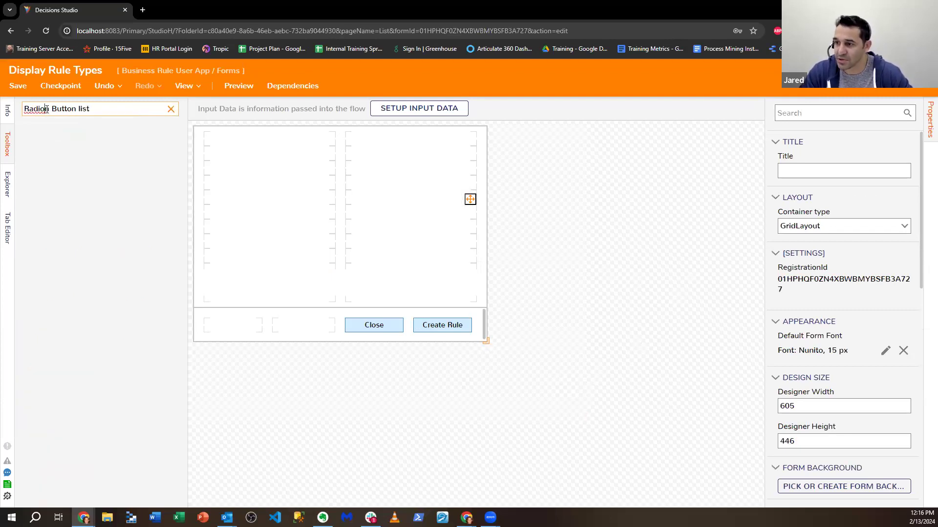
{"action": "key", "text": "BackSpace"}
{"action": "left_click_drag", "start_coordinate": [53, 138], "coordinate": [291, 194]}
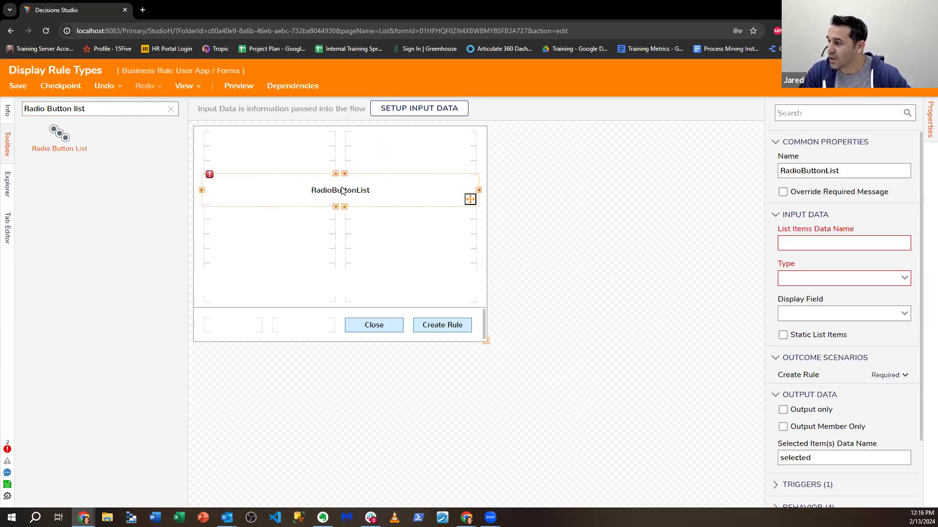
{"action": "left_click", "coordinate": [336, 174]}
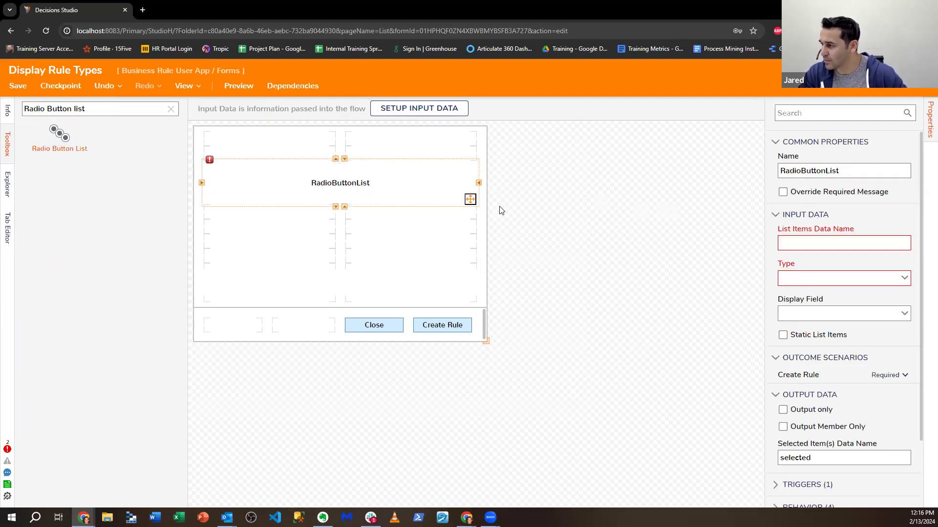
{"action": "left_click_drag", "start_coordinate": [486, 341], "coordinate": [440, 330]}
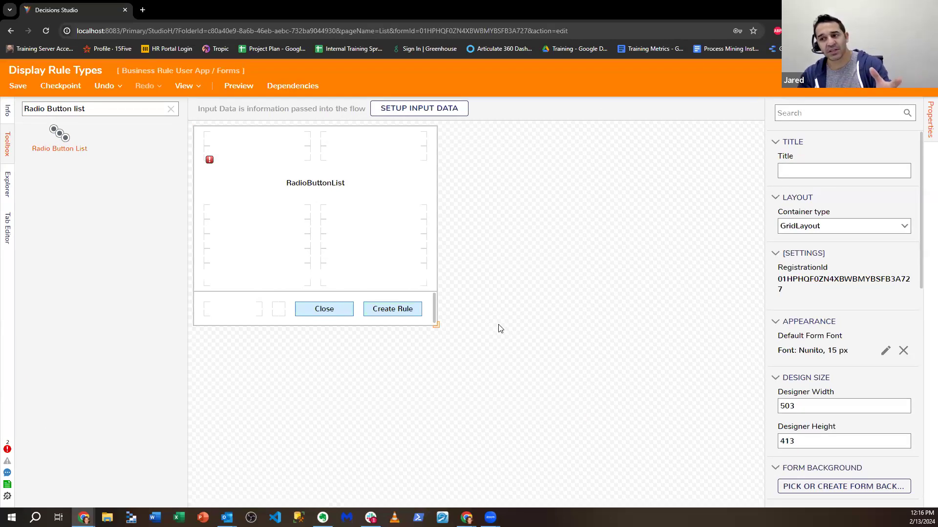
Set the radio button list's type to String with the static list items Statement, Truth Table and Matrix.
{"action": "left_click", "coordinate": [247, 173]}
{"action": "left_click", "coordinate": [816, 243]}
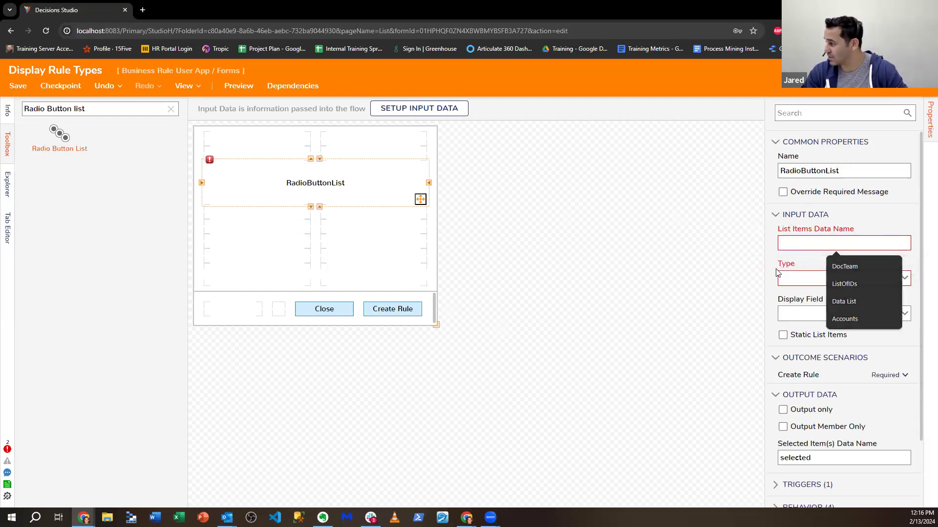
{"action": "left_click", "coordinate": [904, 278]}
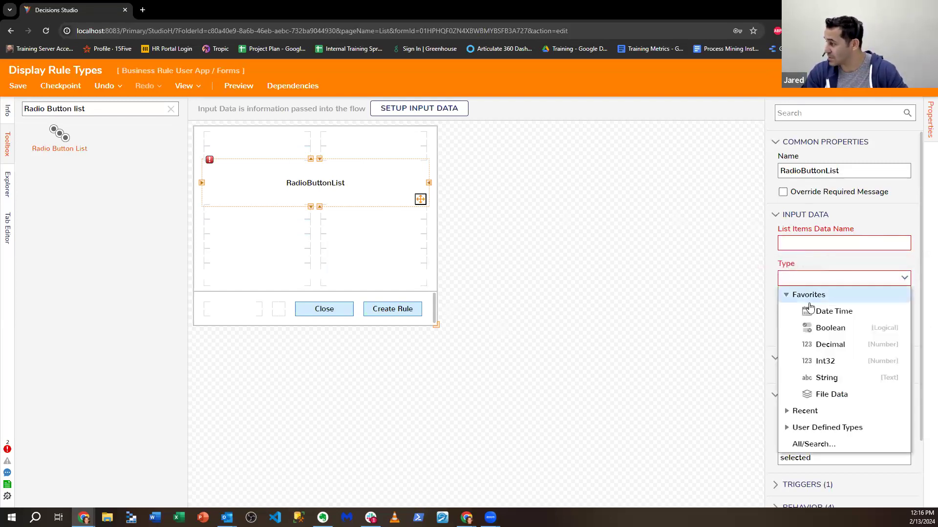
{"action": "left_click", "coordinate": [853, 382]}
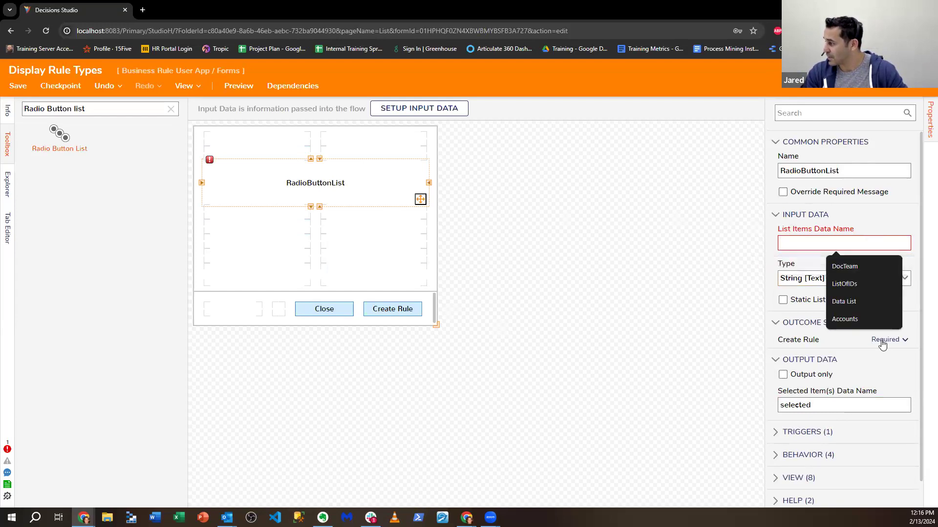
{"action": "left_click", "coordinate": [769, 268]}
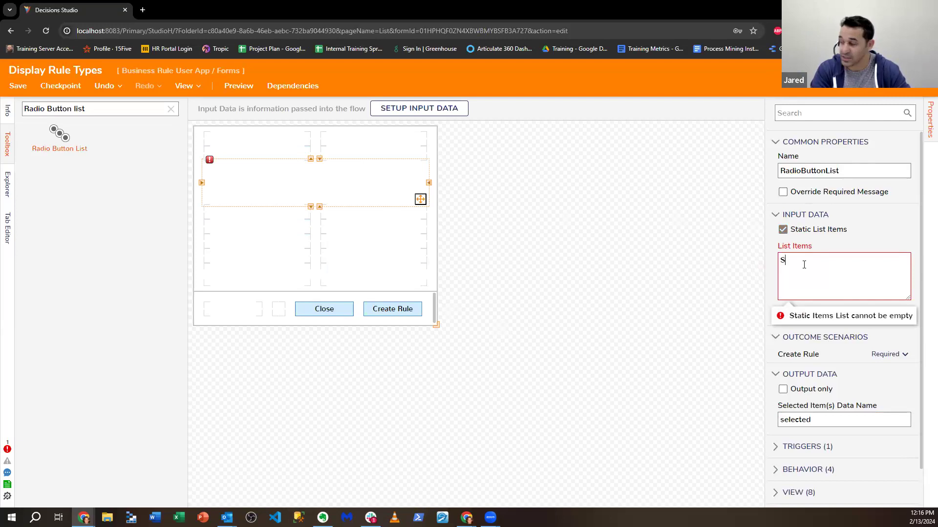
{"action": "key", "text": "Return"}
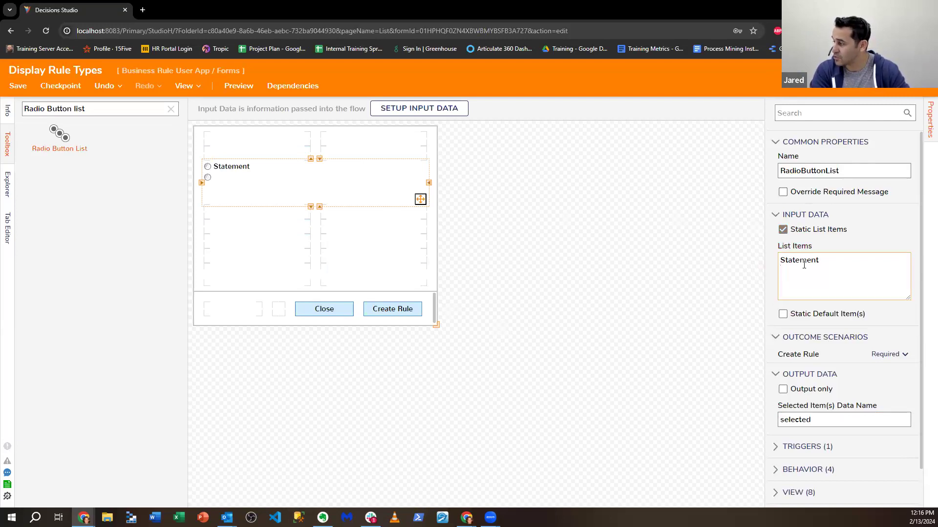
{"action": "type", "text": "Truth"}
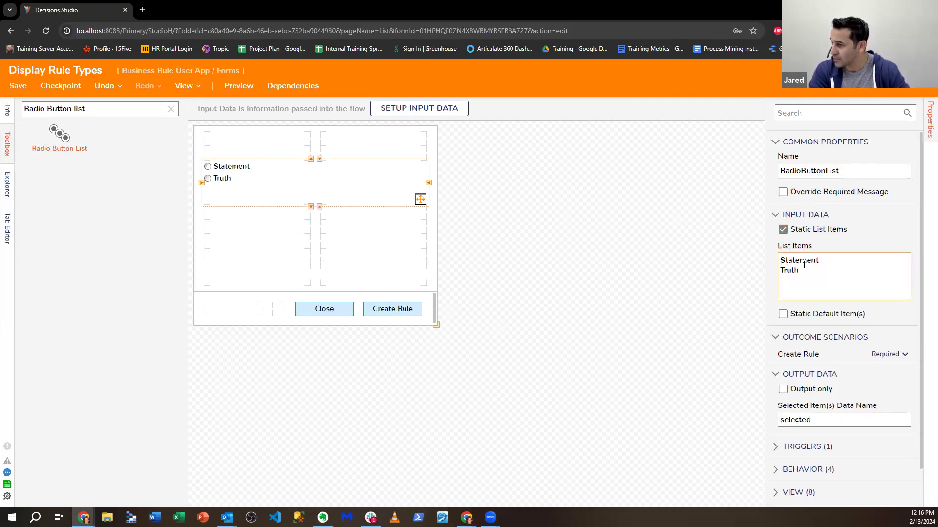
{"action": "type", "text": "Table"}
{"action": "key", "text": "Return"}
{"action": "type", "text": "Matrix"}
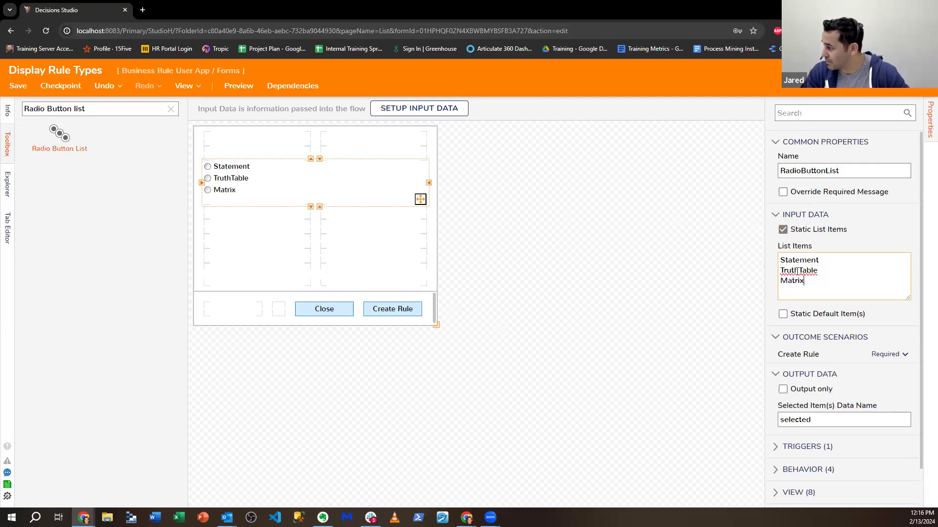
{"action": "left_click", "coordinate": [798, 270]}
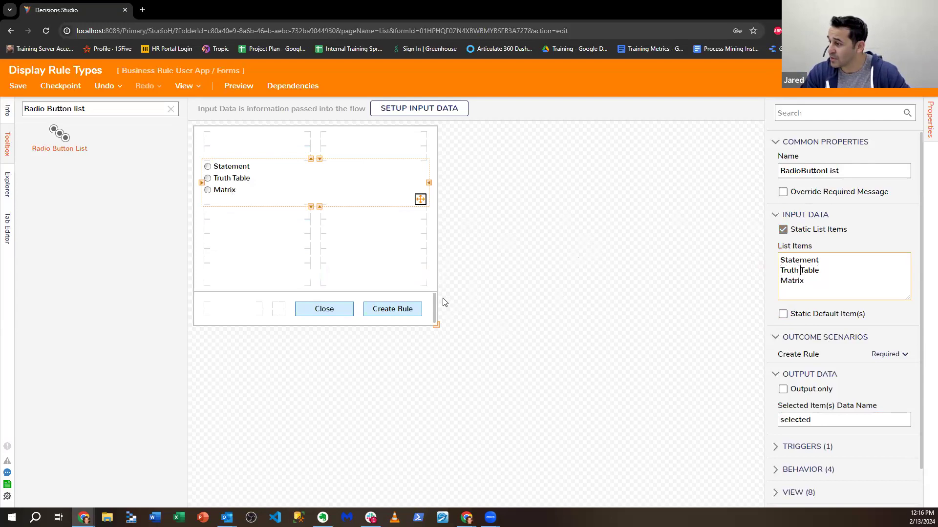
Try deleting the first and the last 120 column from the bottom bar's grid, undoing each deletion.
{"action": "left_click", "coordinate": [248, 308]}
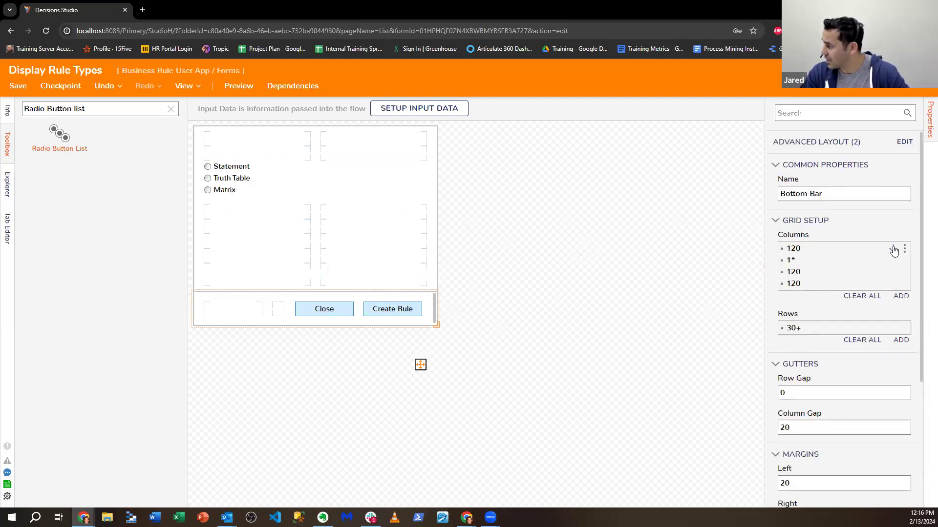
{"action": "left_click", "coordinate": [904, 249]}
{"action": "left_click", "coordinate": [829, 268]}
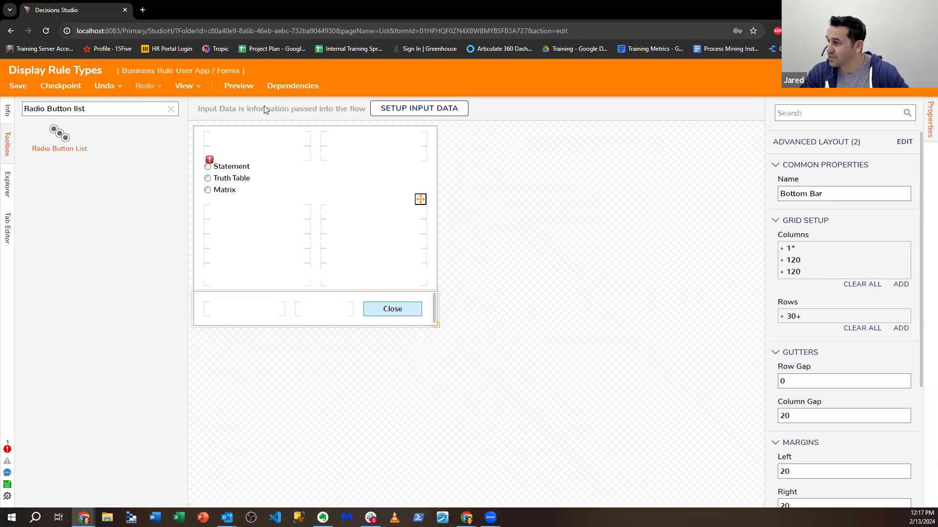
{"action": "left_click", "coordinate": [103, 86]}
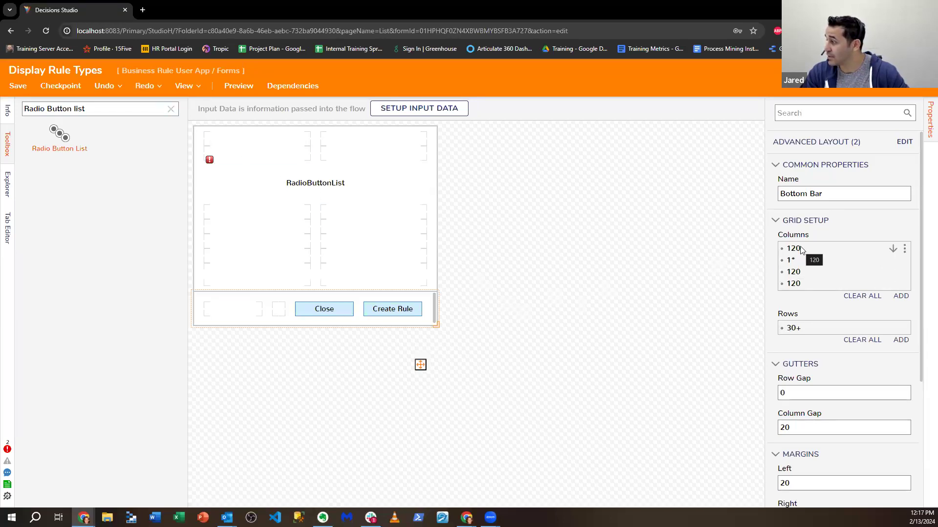
{"action": "left_click", "coordinate": [904, 284]}
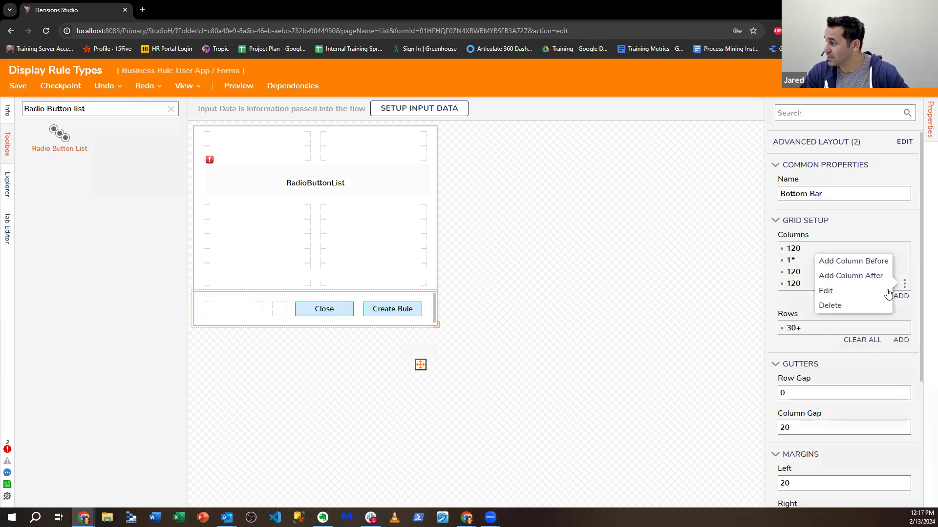
{"action": "left_click", "coordinate": [864, 305]}
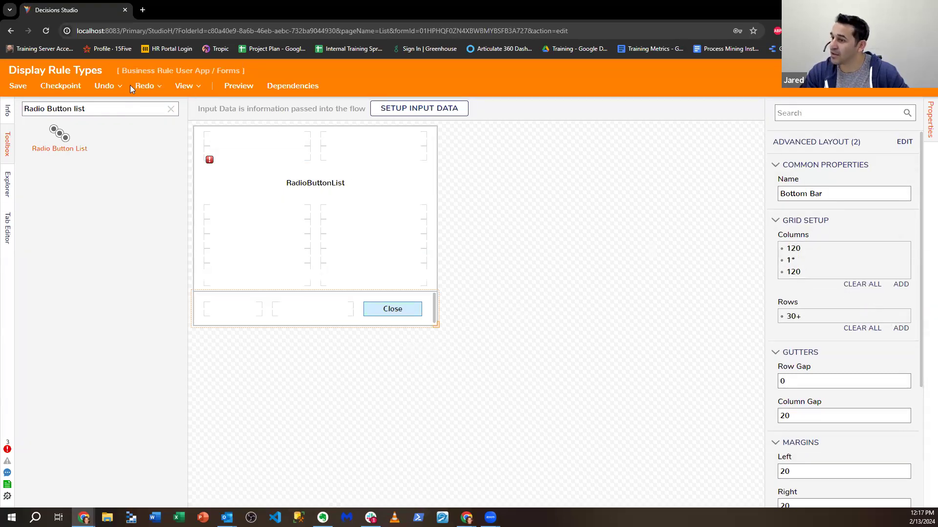
{"action": "left_click", "coordinate": [106, 87]}
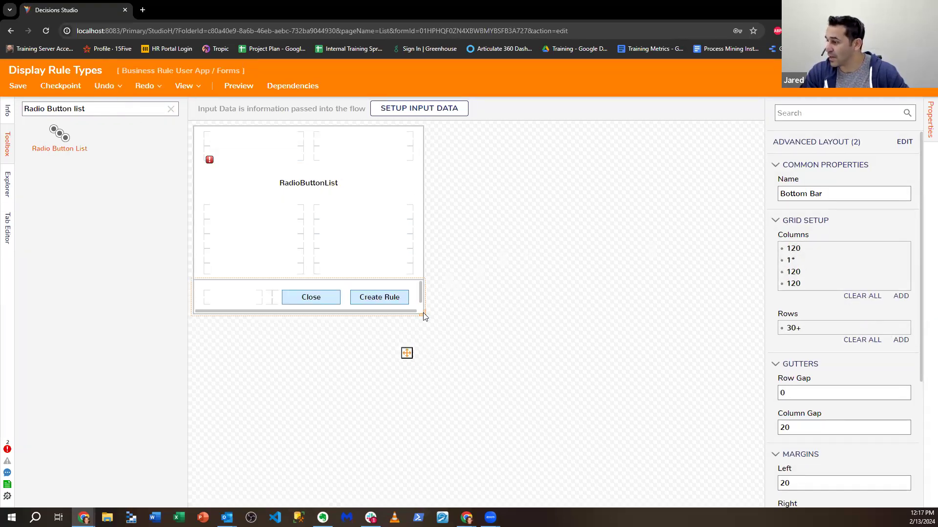
Resize the form so it fits closely around the Close and Create Rule buttons, and select the bottom bar's empty first cell.
{"action": "left_click_drag", "start_coordinate": [424, 314], "coordinate": [428, 313]}
{"action": "left_click", "coordinate": [247, 295]}
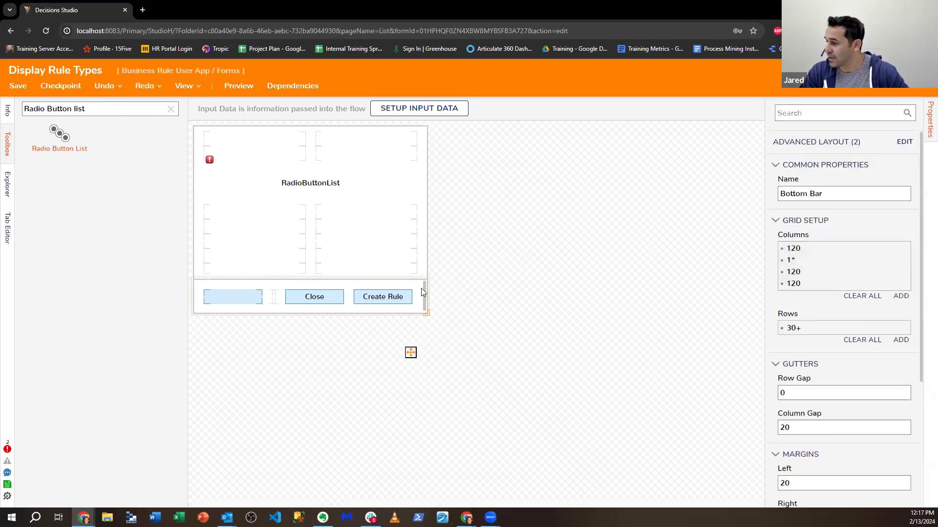
Try deleting only the first 120 column from the bottom bar's grid, and undo the deletion.
{"action": "right_click", "coordinate": [906, 248]}
{"action": "left_click", "coordinate": [861, 268]}
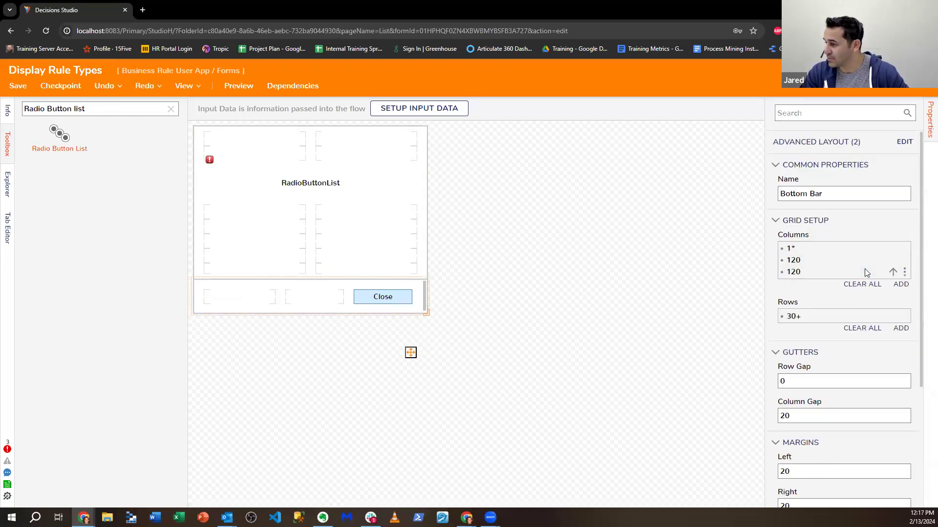
{"action": "left_click", "coordinate": [104, 87]}
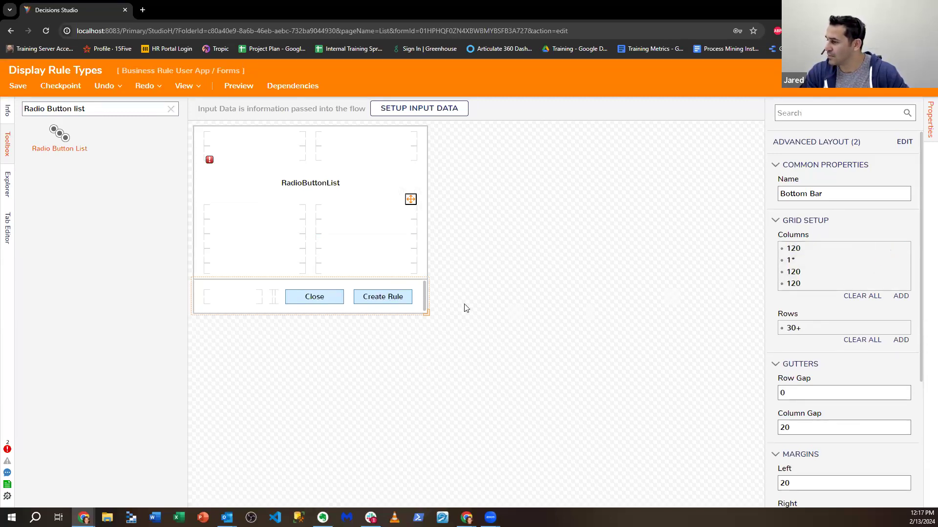
Move the Close button into the bottom bar's first cell and the Create Rule button into its third cell.
{"action": "left_click_drag", "start_coordinate": [323, 299], "coordinate": [252, 300]}
{"action": "left_click_drag", "start_coordinate": [383, 297], "coordinate": [315, 296]}
{"action": "left_click", "coordinate": [382, 296]}
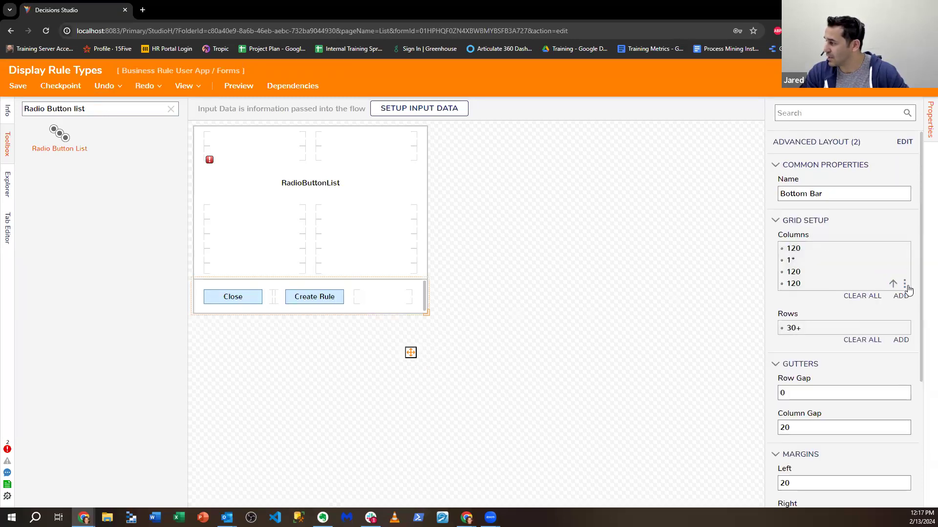
Delete the last 120 column from the bottom bar's grid and shrink the form to about 398 × 381.
{"action": "left_click", "coordinate": [909, 284]}
{"action": "left_click", "coordinate": [854, 307]}
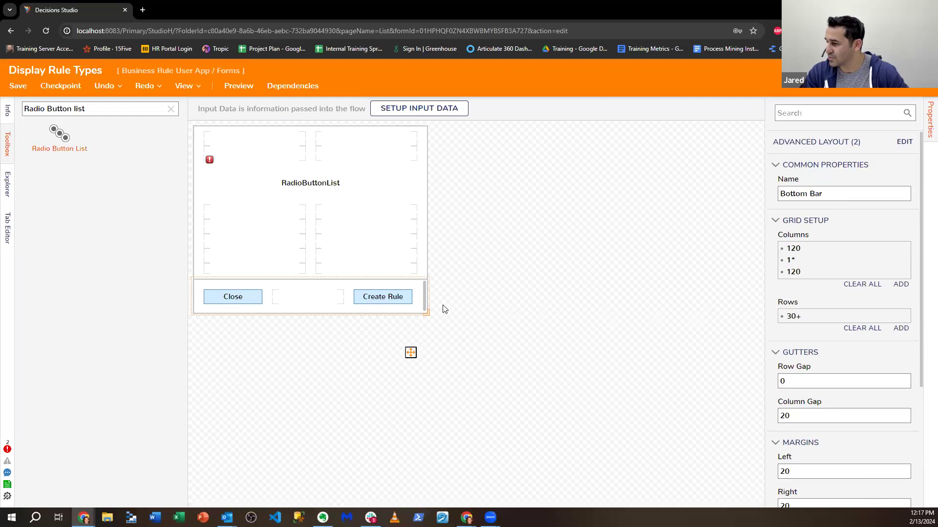
{"action": "left_click_drag", "start_coordinate": [426, 312], "coordinate": [385, 310]}
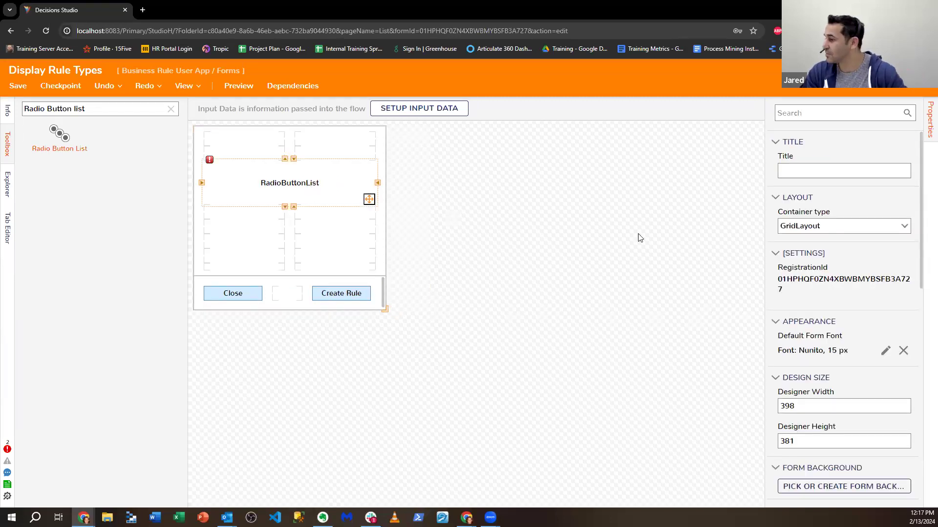
Set the radio button list's type to String with the static list items Statement Rule, Truth Table and Matrix.
{"action": "left_click", "coordinate": [903, 277]}
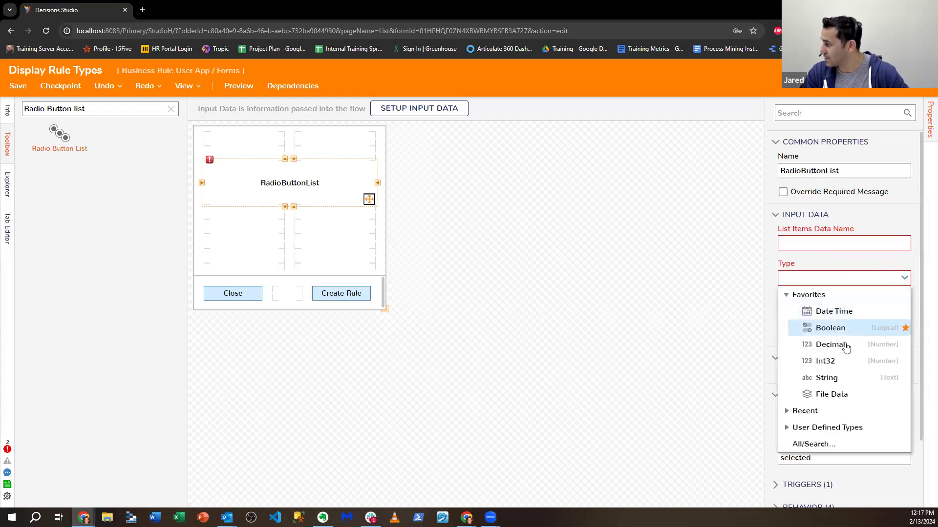
{"action": "left_click", "coordinate": [831, 377]}
{"action": "left_click", "coordinate": [780, 301]}
{"action": "left_click", "coordinate": [802, 262]}
{"action": "type", "text": "Statement Ru"}
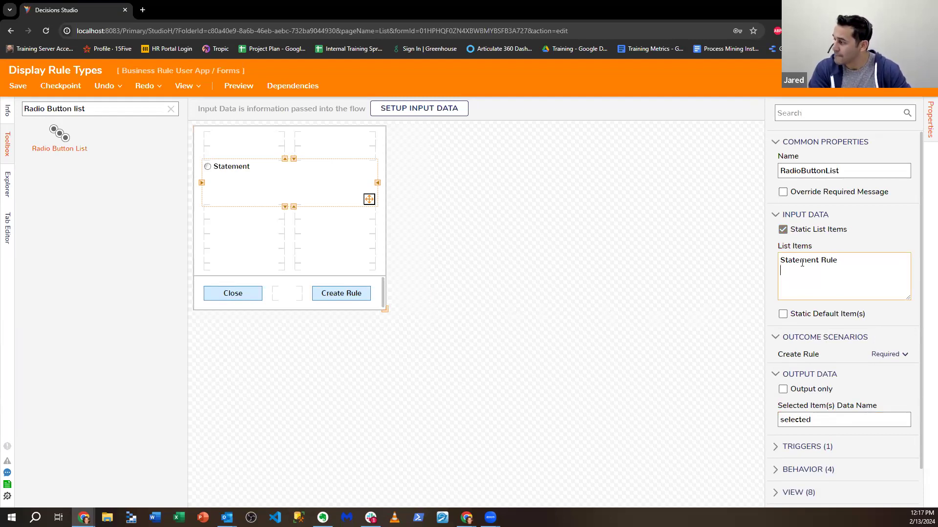
{"action": "type", "text": "le"}
{"action": "key", "text": "Return"}
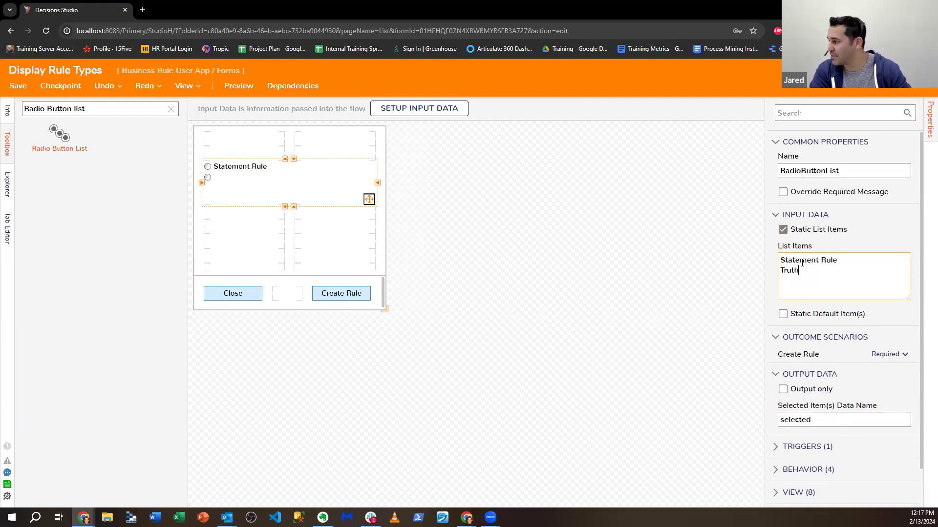
{"action": "type", "text": "Truth Table"}
{"action": "key", "text": "Return"}
{"action": "type", "text": "M"}
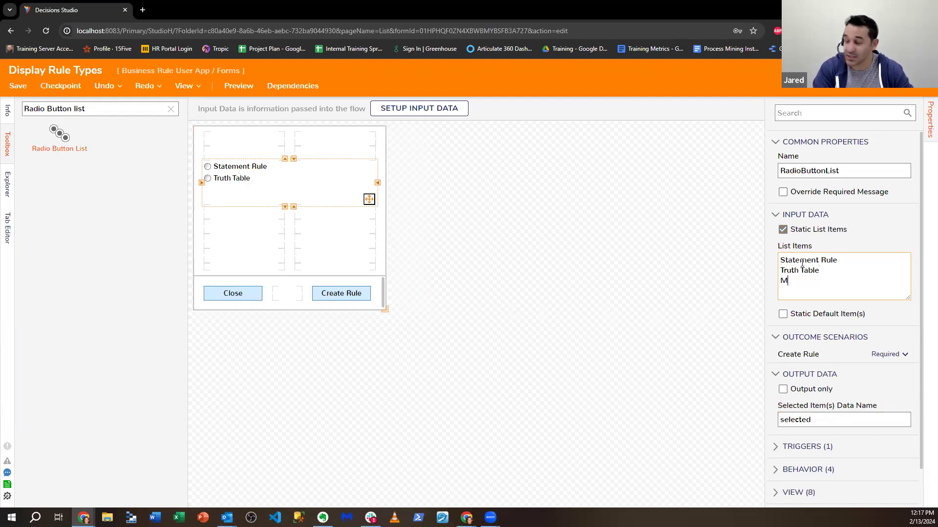
{"action": "left_click", "coordinate": [310, 206]}
{"action": "left_click", "coordinate": [318, 191]}
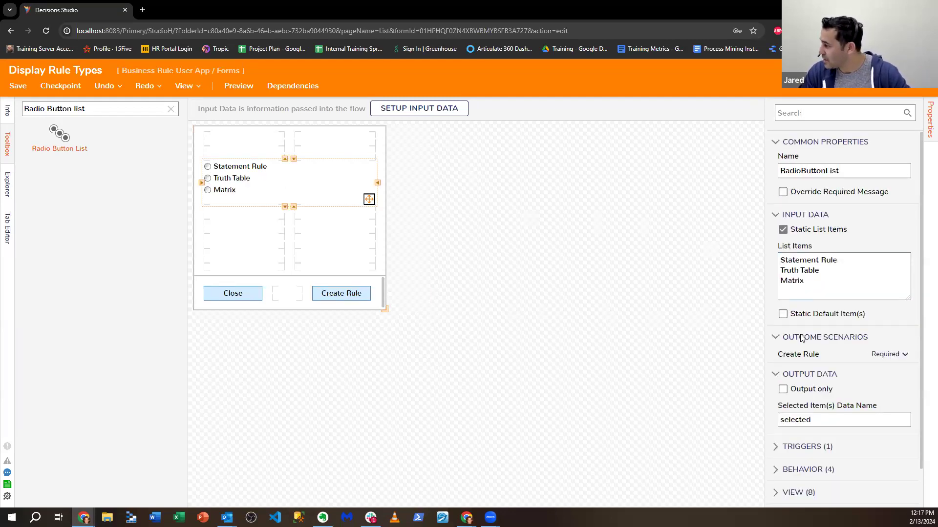
Lay out the radio button list's items horizontally.
{"action": "scroll", "coordinate": [801, 338], "scroll_direction": "down", "scroll_amount": 1}
{"action": "left_click", "coordinate": [813, 450]}
{"action": "scroll", "coordinate": [794, 403], "scroll_direction": "down", "scroll_amount": 3}
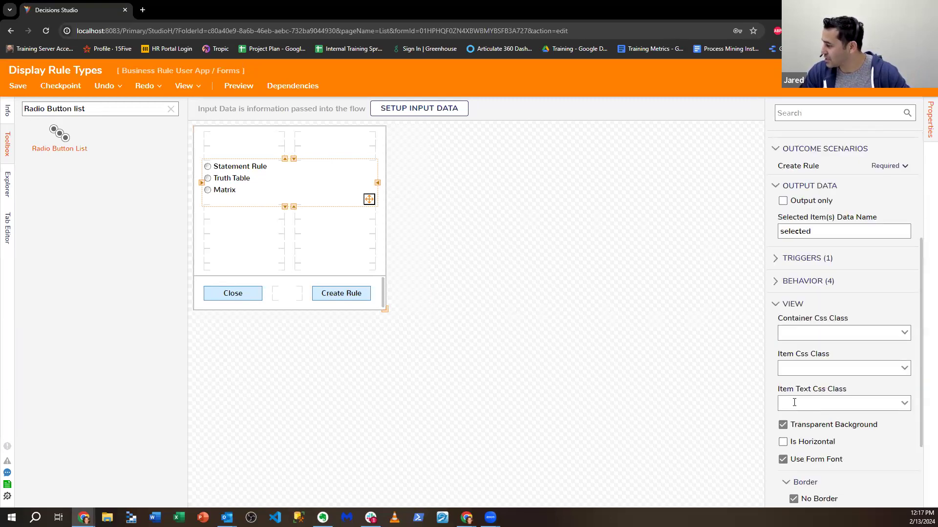
{"action": "left_click", "coordinate": [794, 444]}
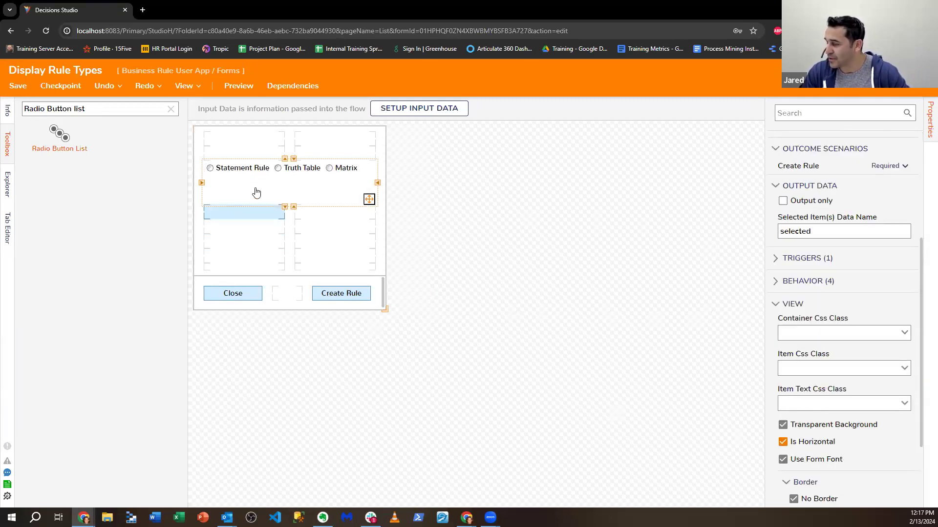
{"action": "left_click", "coordinate": [288, 215]}
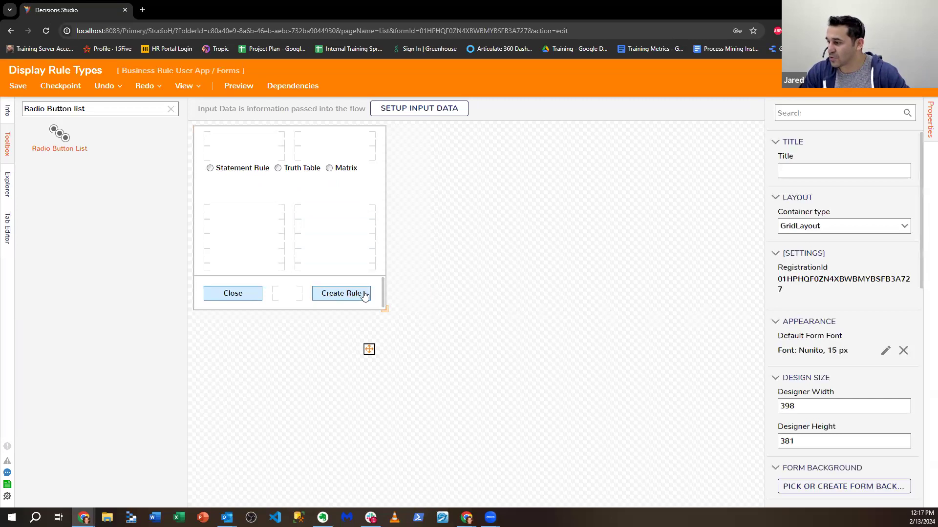
Remove the spare 30 rows below the radio button list from the Contents grid, keeping the final 1* row.
{"action": "left_click", "coordinate": [340, 253]}
{"action": "scroll", "coordinate": [855, 312], "scroll_direction": "down", "scroll_amount": 2}
{"action": "scroll", "coordinate": [826, 203], "scroll_direction": "down", "scroll_amount": 1}
{"action": "scroll", "coordinate": [826, 203], "scroll_direction": "up", "scroll_amount": 3}
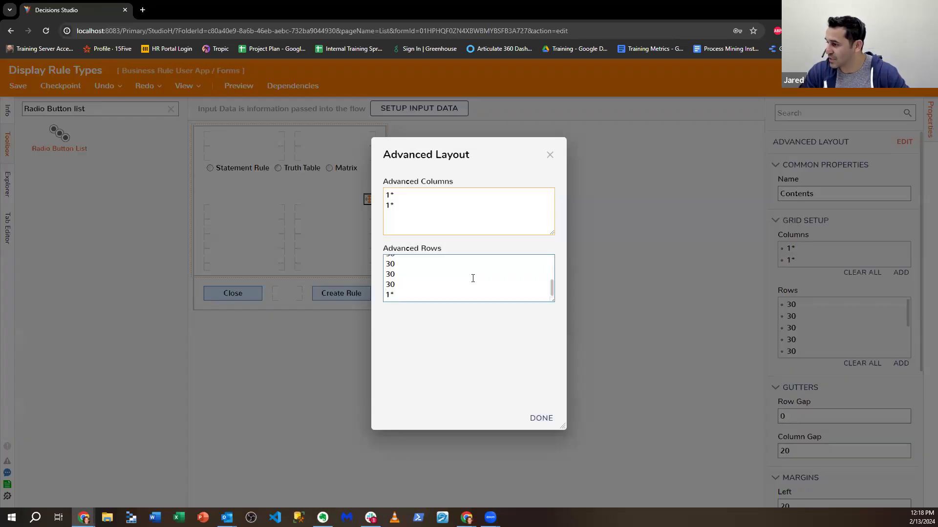
{"action": "left_click", "coordinate": [450, 283]}
{"action": "key", "text": "BackSpace"}
{"action": "type", "text": "30"}
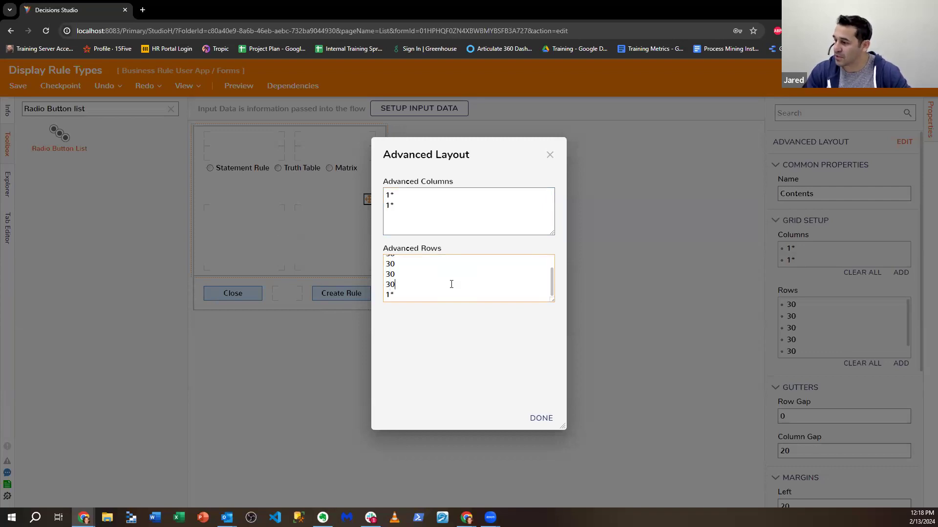
{"action": "left_click", "coordinate": [543, 420]}
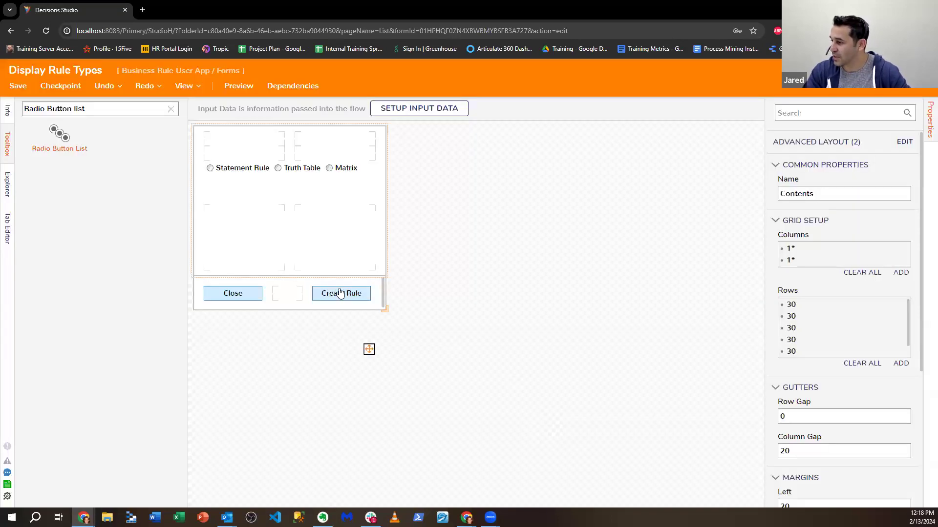
Shrink the form to about 406 × 259 so it fits closely around its content, and save it.
{"action": "left_click", "coordinate": [383, 237]}
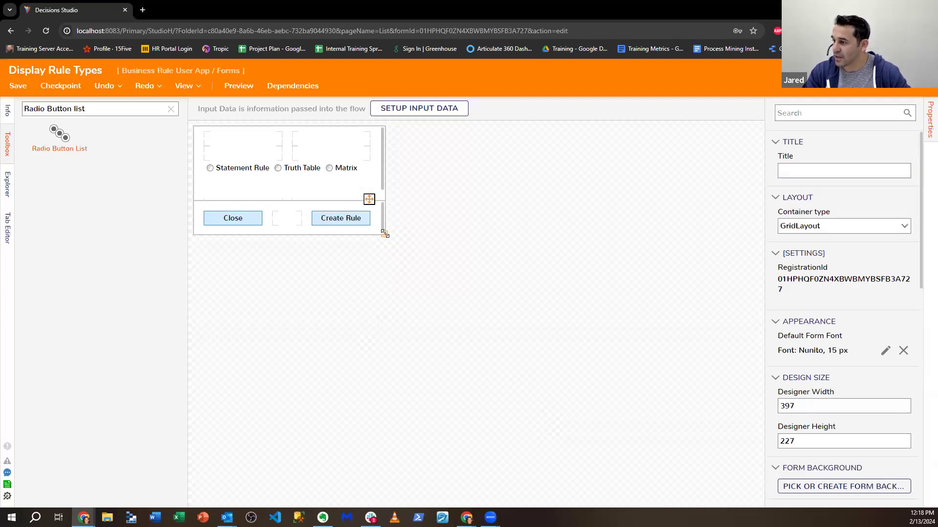
{"action": "left_click_drag", "start_coordinate": [385, 235], "coordinate": [391, 252]}
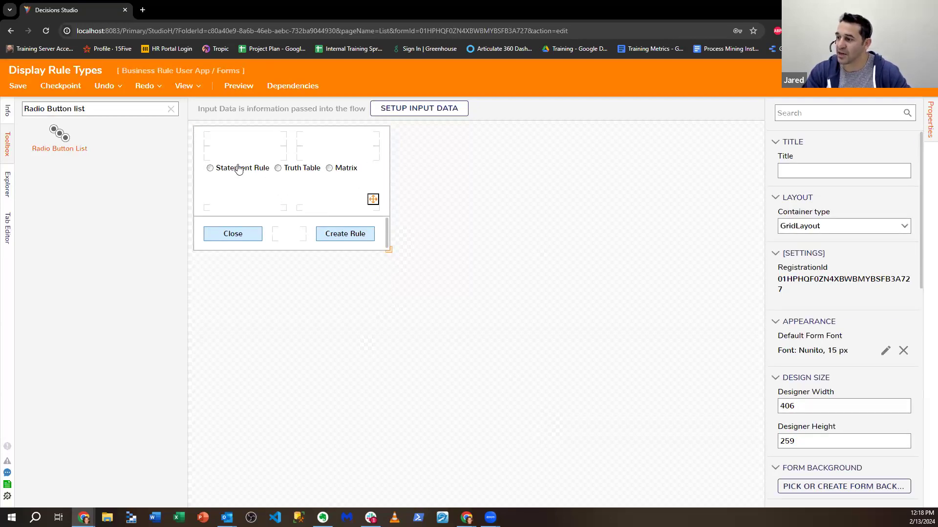
{"action": "left_click", "coordinate": [18, 86]}
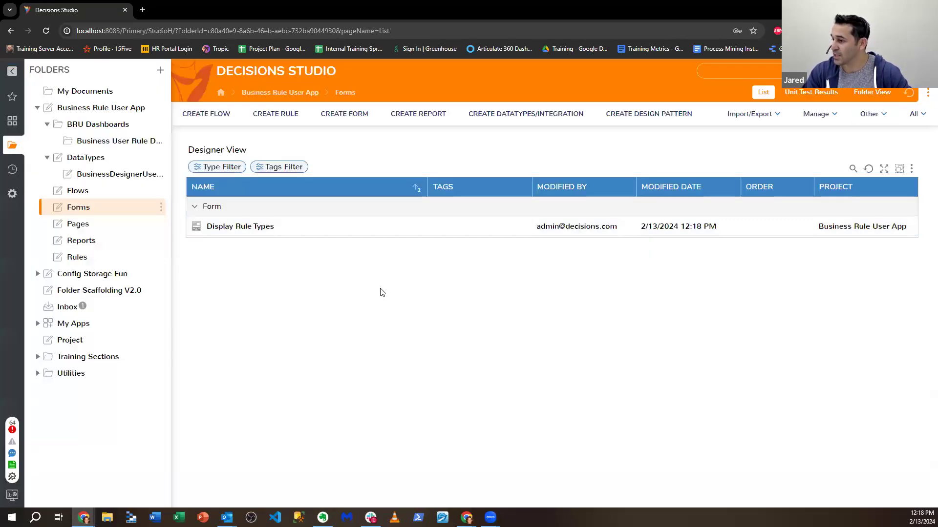
Open the Create Business Rule flow from the Flows folder and add a Show Form step connected to the start step.
{"action": "left_click", "coordinate": [90, 194]}
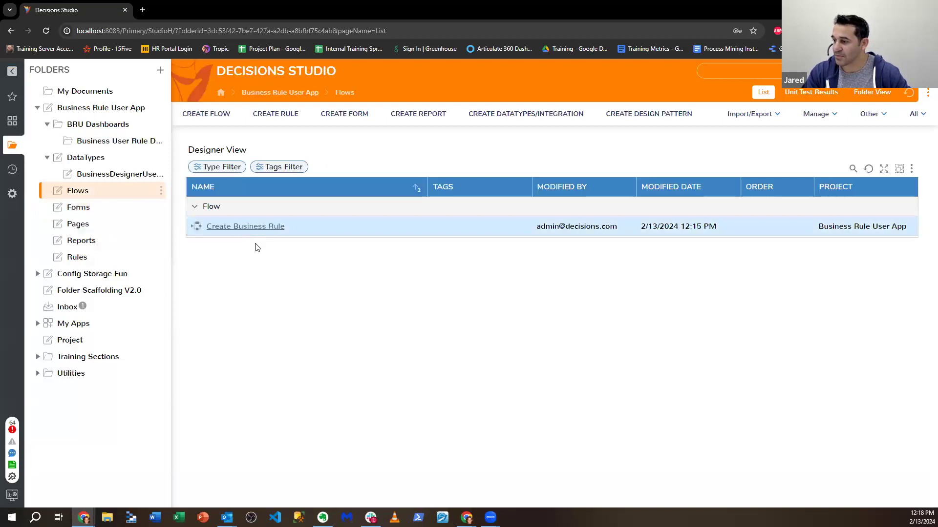
{"action": "left_click", "coordinate": [246, 226]}
{"action": "type", "text": "Show Form"}
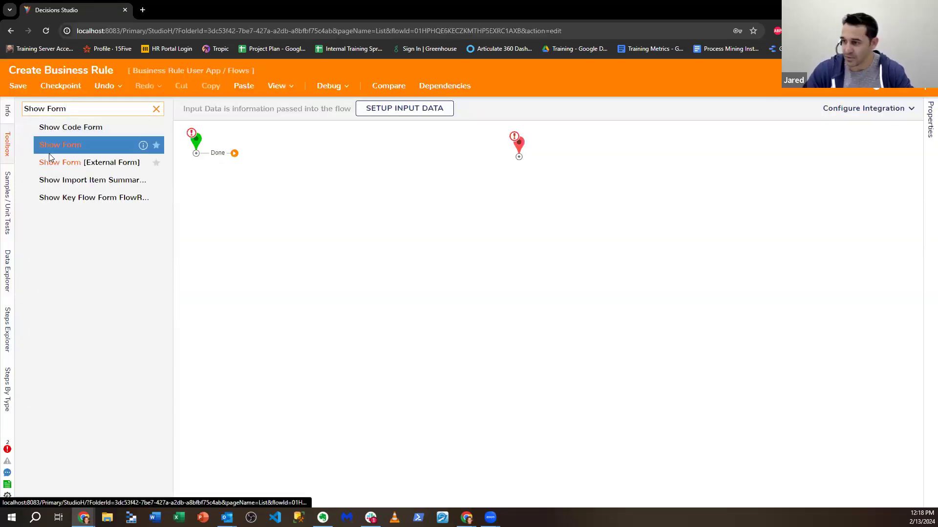
{"action": "left_click_drag", "start_coordinate": [60, 144], "coordinate": [300, 173]}
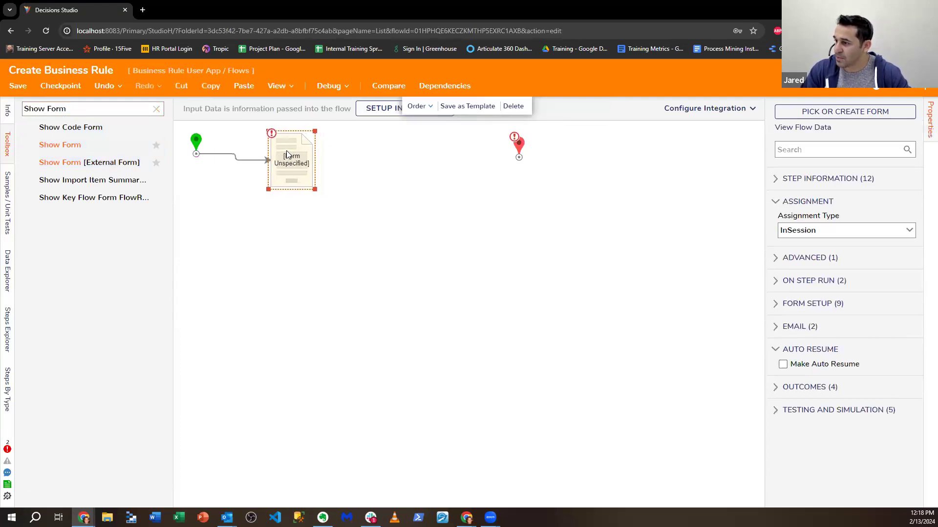
Assign the project's existing Display Rule Types form to the Show Form step.
{"action": "left_click", "coordinate": [820, 111]}
{"action": "left_click", "coordinate": [544, 340]}
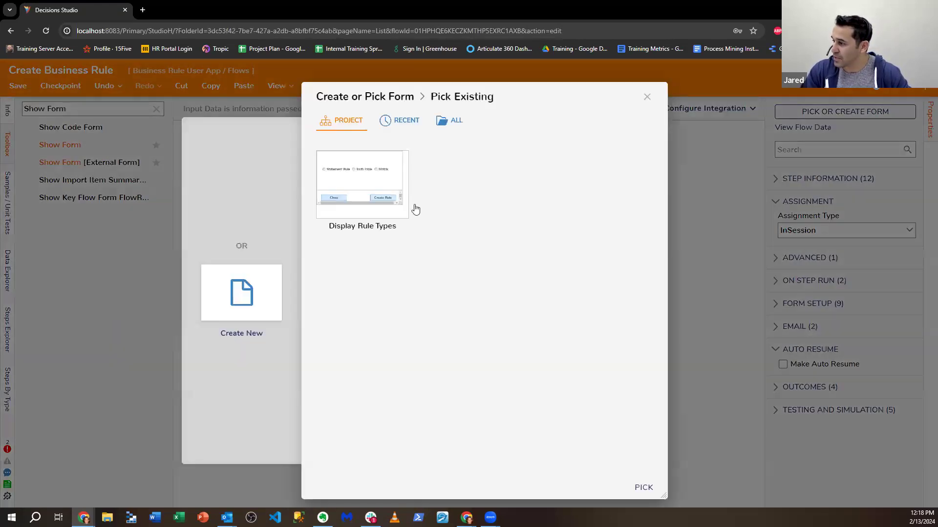
{"action": "left_click", "coordinate": [658, 494]}
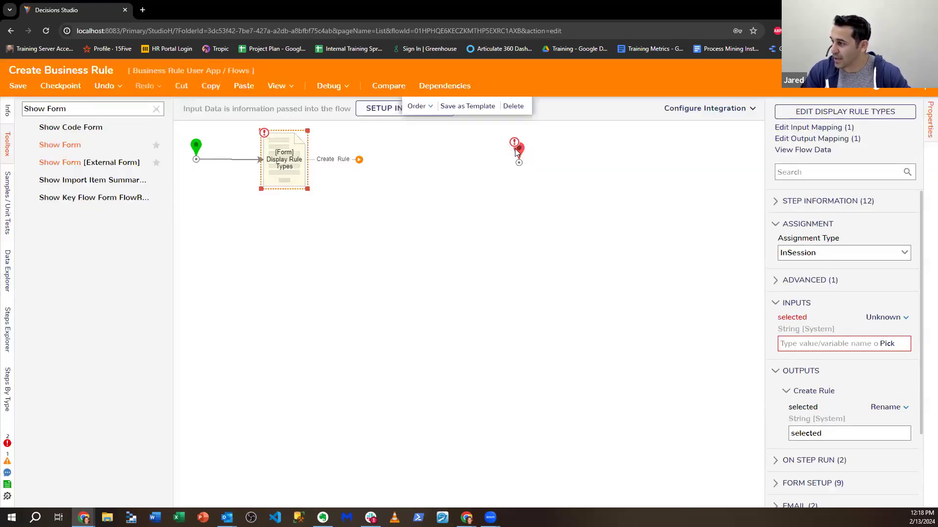
Move the flow's end step slightly lower and farther from the form step, and select the Display Rule Types step.
{"action": "left_click_drag", "start_coordinate": [515, 149], "coordinate": [533, 181]}
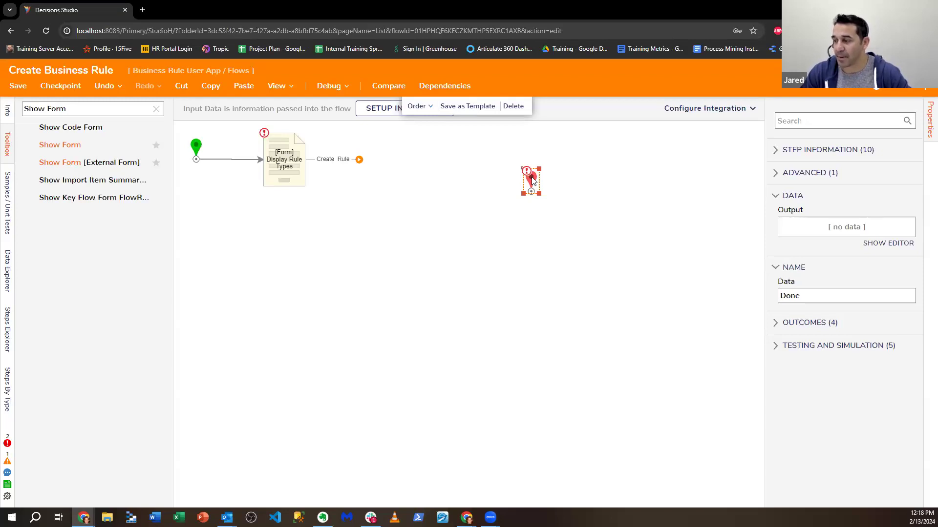
{"action": "scroll", "coordinate": [532, 182], "scroll_direction": "up", "scroll_amount": 2}
{"action": "left_click", "coordinate": [295, 246]}
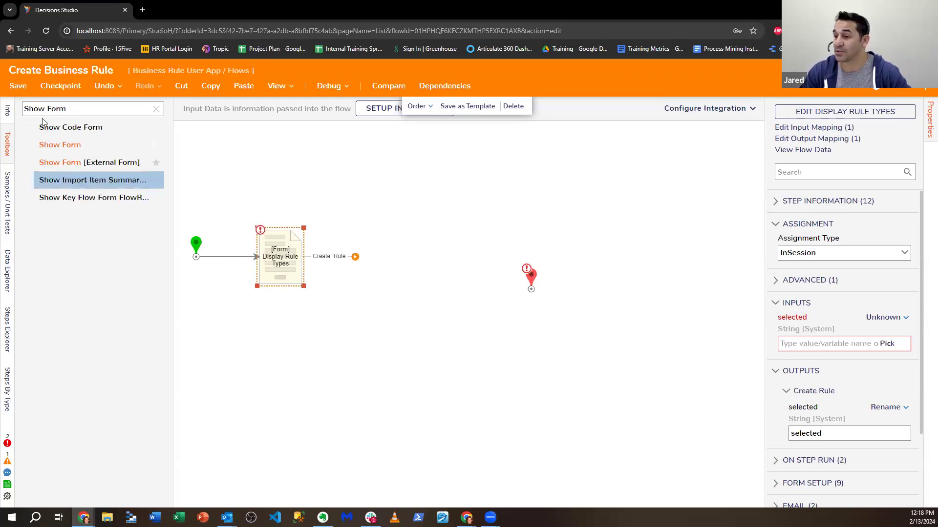
Clear the toolbox search and expand the Internal Services category under Integration, down to the ConfigurationStorage service.
{"action": "left_click", "coordinate": [156, 108]}
{"action": "scroll", "coordinate": [100, 215], "scroll_direction": "down", "scroll_amount": 5}
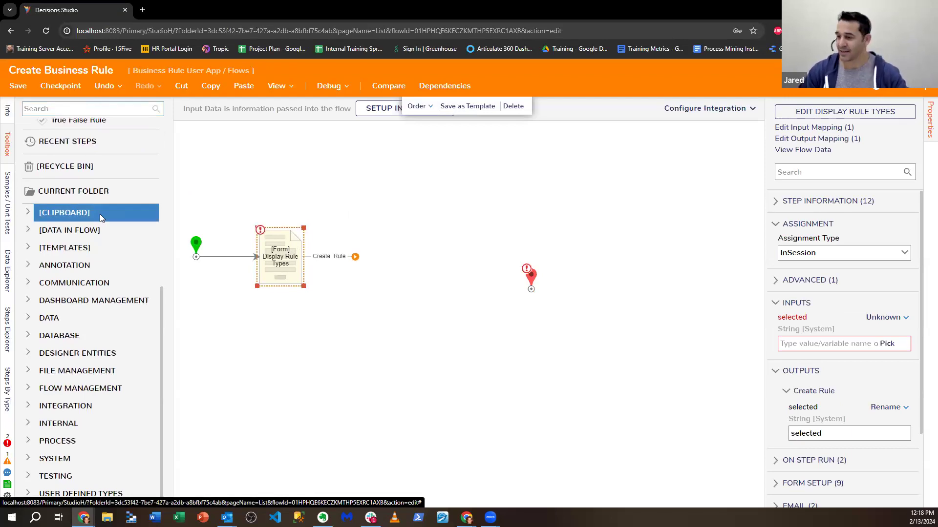
{"action": "left_click", "coordinate": [33, 406]}
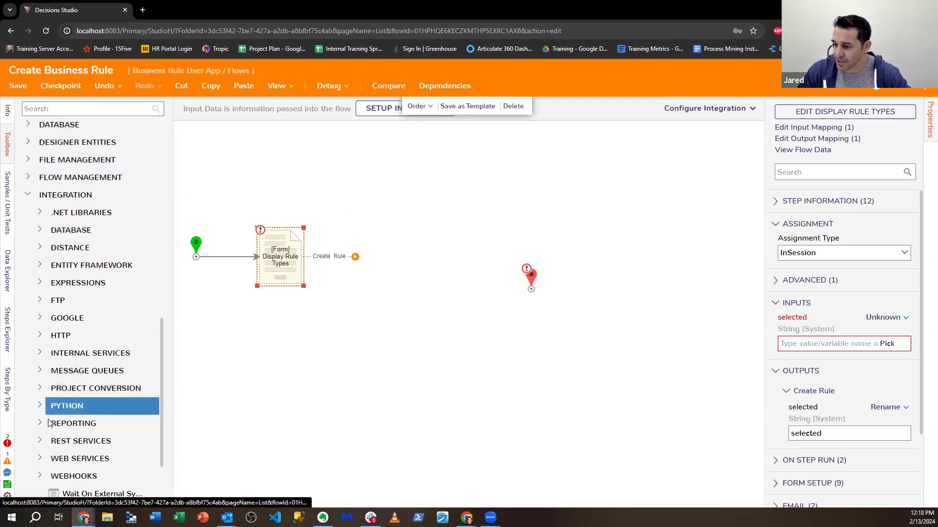
{"action": "scroll", "coordinate": [53, 421], "scroll_direction": "up", "scroll_amount": 2}
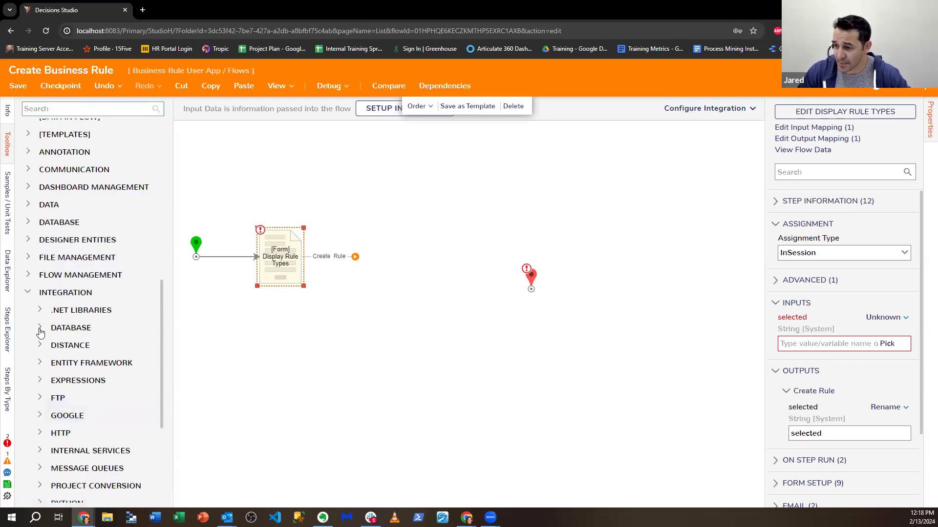
{"action": "scroll", "coordinate": [40, 332], "scroll_direction": "down", "scroll_amount": 3}
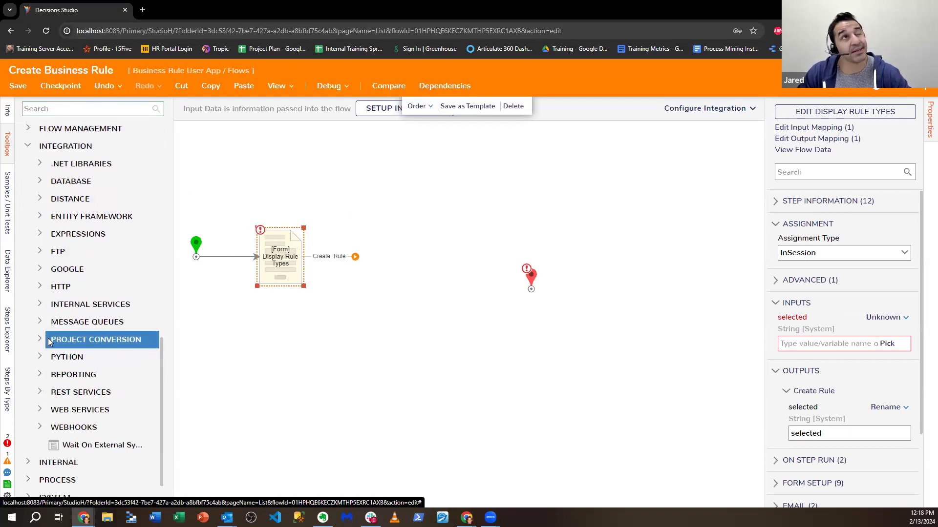
{"action": "scroll", "coordinate": [49, 337], "scroll_direction": "down", "scroll_amount": 1}
{"action": "left_click", "coordinate": [40, 269]}
{"action": "scroll", "coordinate": [55, 249], "scroll_direction": "down", "scroll_amount": 5}
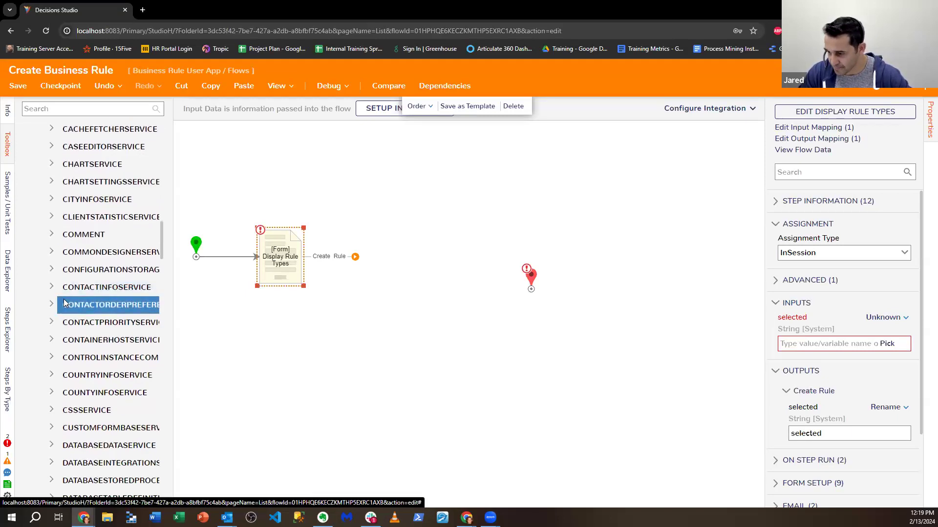
{"action": "scroll", "coordinate": [64, 298], "scroll_direction": "down", "scroll_amount": 2}
{"action": "scroll", "coordinate": [69, 303], "scroll_direction": "up", "scroll_amount": 1}
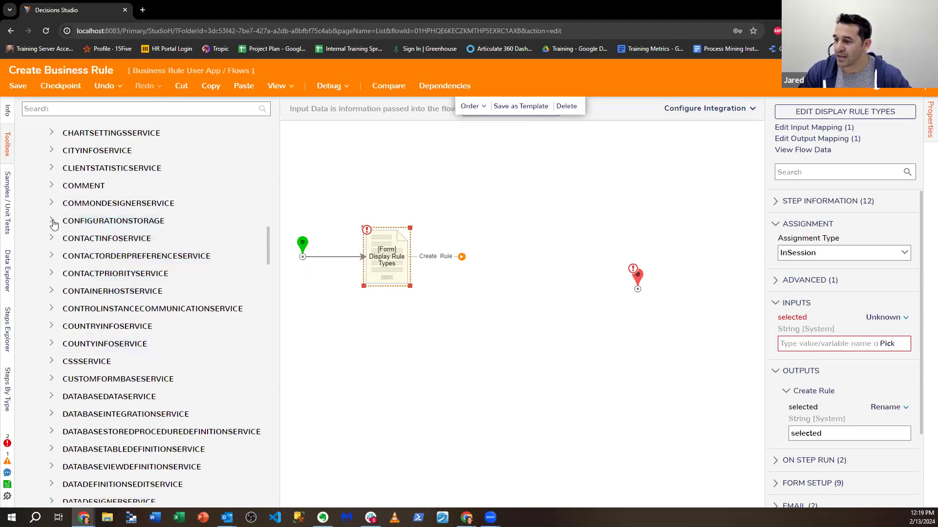
Add a CreateMatrixRule step from the ConfigurationStorage service to the flow, above and to the right of the Display Rule Types form step.
{"action": "left_click", "coordinate": [52, 221]}
{"action": "scroll", "coordinate": [137, 234], "scroll_direction": "down", "scroll_amount": 1}
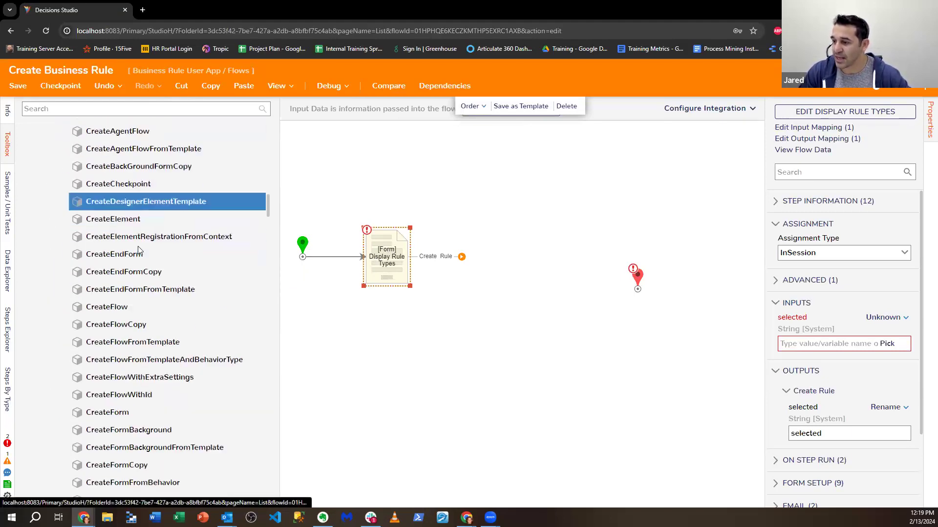
{"action": "scroll", "coordinate": [138, 248], "scroll_direction": "down", "scroll_amount": 4}
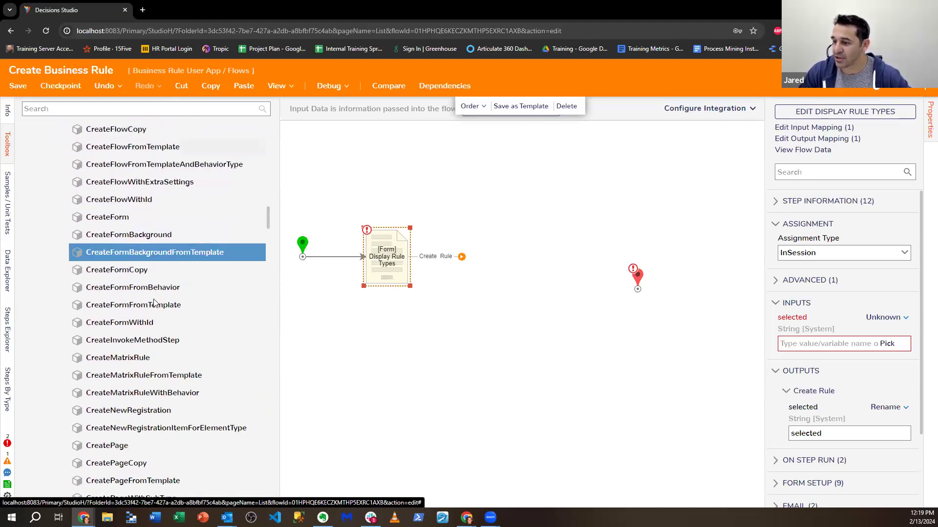
{"action": "scroll", "coordinate": [146, 318], "scroll_direction": "down", "scroll_amount": 2}
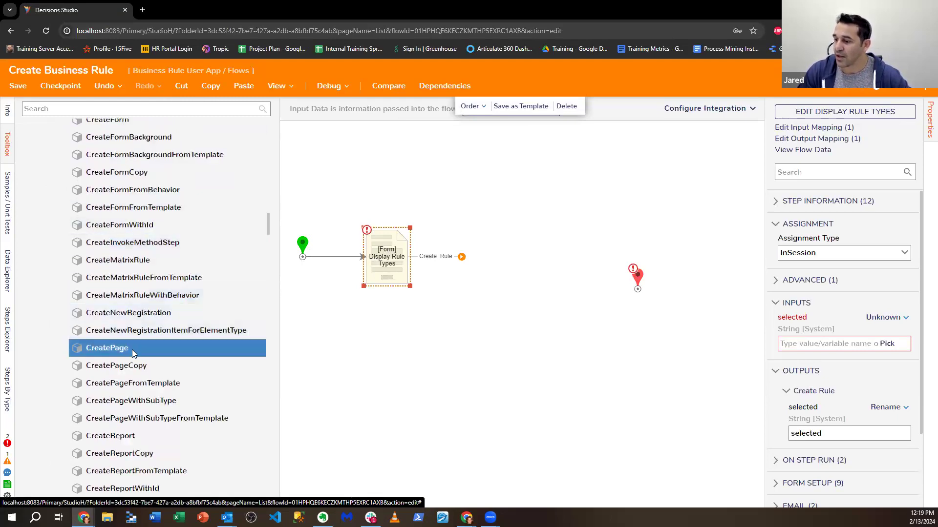
{"action": "left_click_drag", "start_coordinate": [141, 261], "coordinate": [518, 195]}
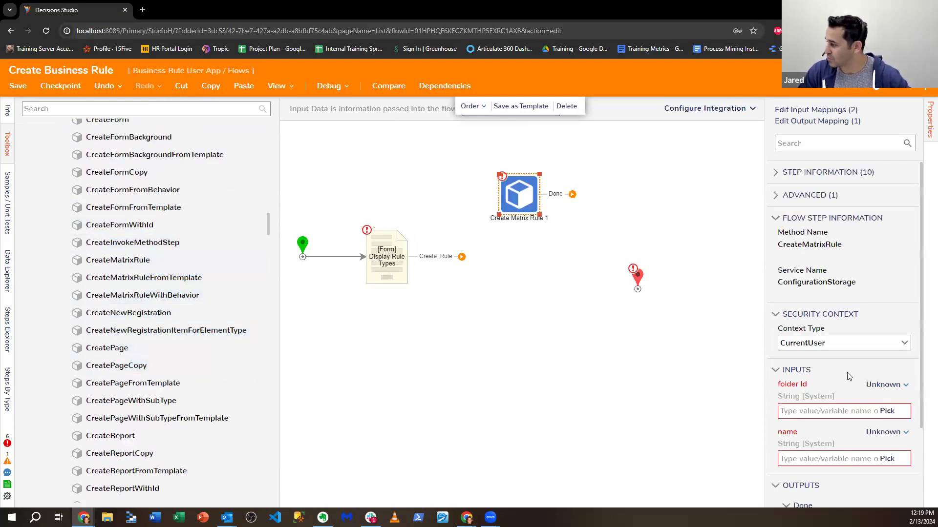
{"action": "scroll", "coordinate": [850, 376], "scroll_direction": "down", "scroll_amount": 2}
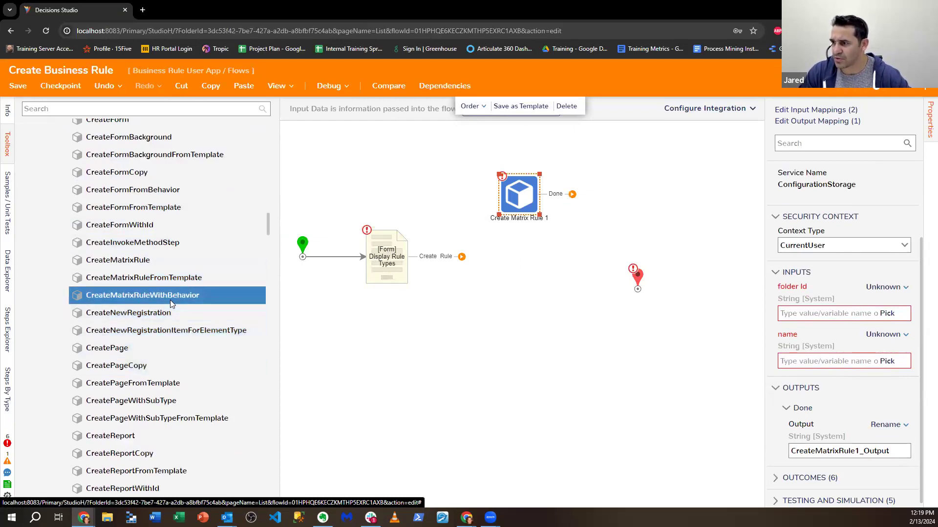
Add a CreateRule step from the ConfigurationStorage service below the Display Rule Types form step.
{"action": "scroll", "coordinate": [170, 300], "scroll_direction": "up", "scroll_amount": 4}
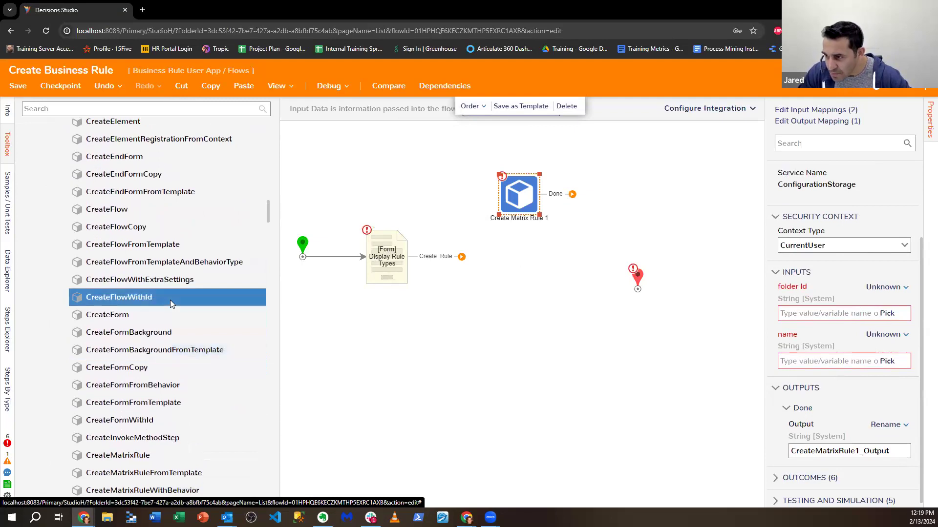
{"action": "scroll", "coordinate": [169, 304], "scroll_direction": "up", "scroll_amount": 2}
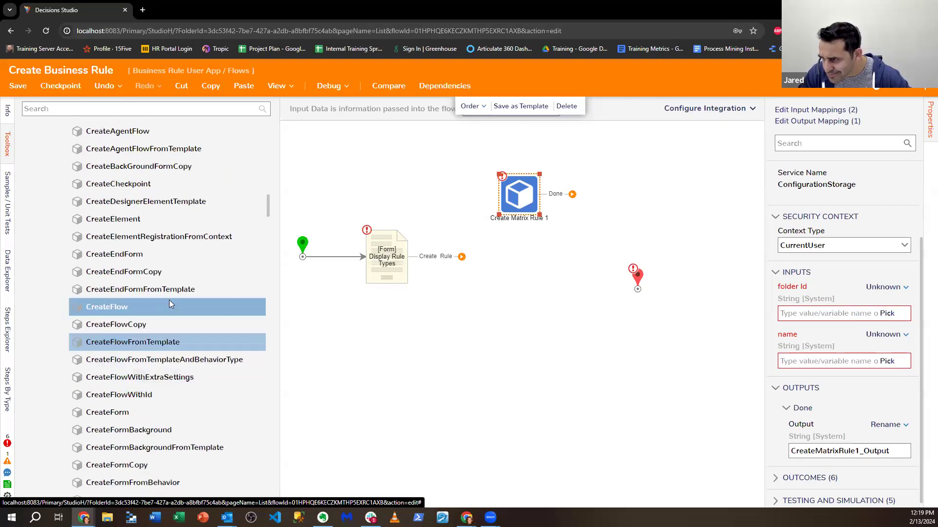
{"action": "scroll", "coordinate": [169, 300], "scroll_direction": "down", "scroll_amount": 7}
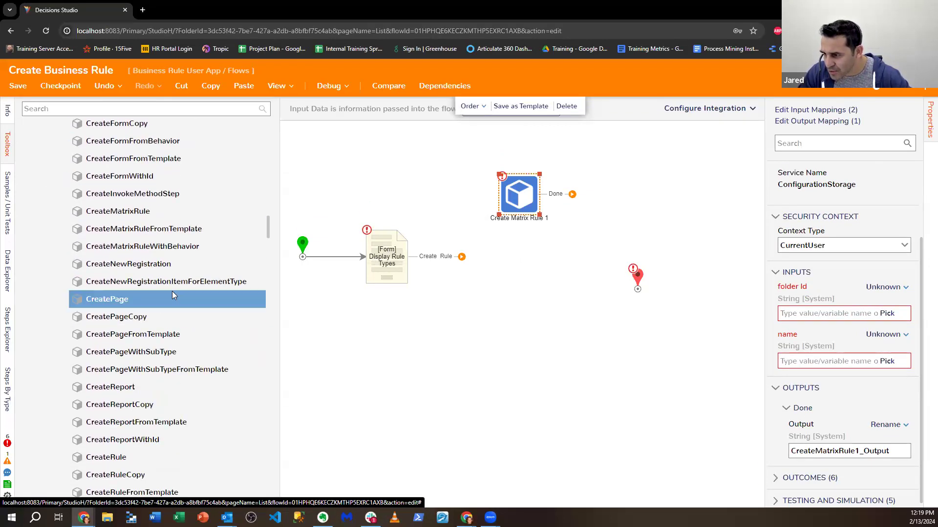
{"action": "scroll", "coordinate": [161, 294], "scroll_direction": "down", "scroll_amount": 3}
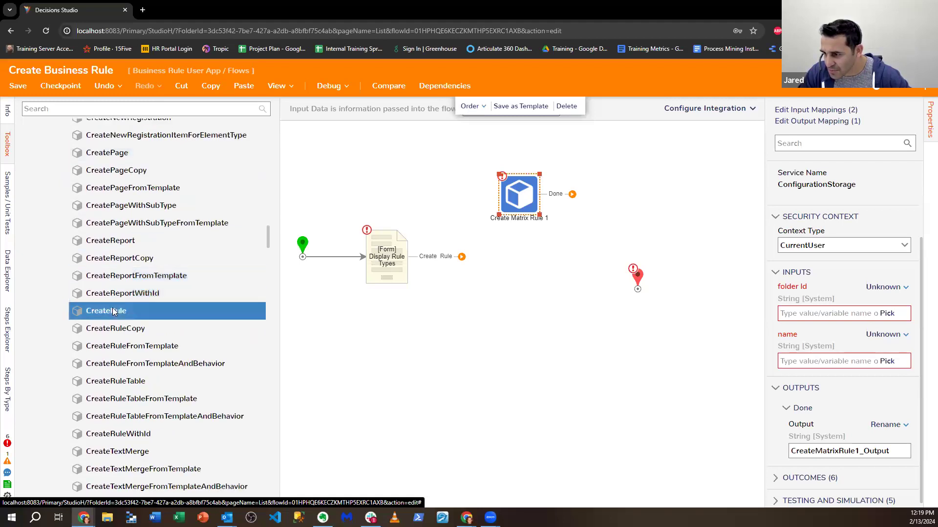
{"action": "left_click_drag", "start_coordinate": [112, 312], "coordinate": [395, 353]}
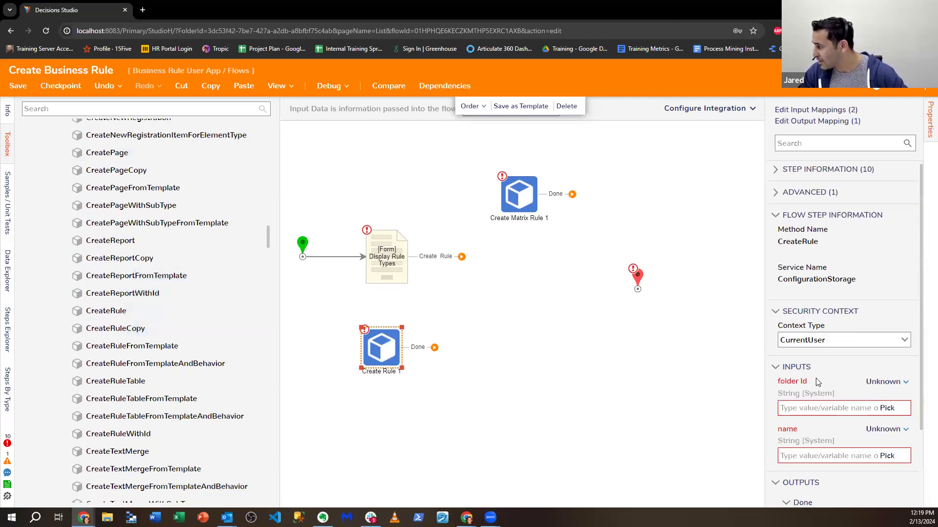
{"action": "scroll", "coordinate": [816, 382], "scroll_direction": "down", "scroll_amount": 2}
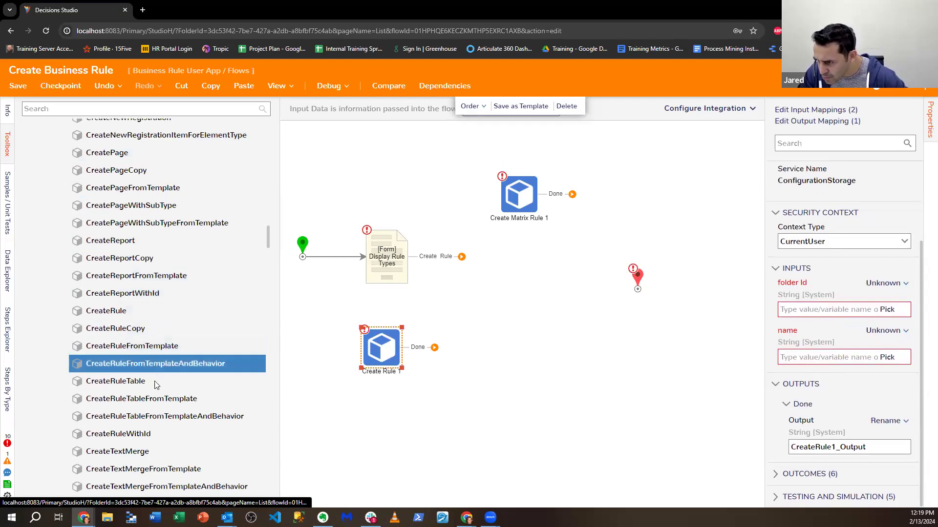
{"action": "scroll", "coordinate": [169, 393], "scroll_direction": "down", "scroll_amount": 1}
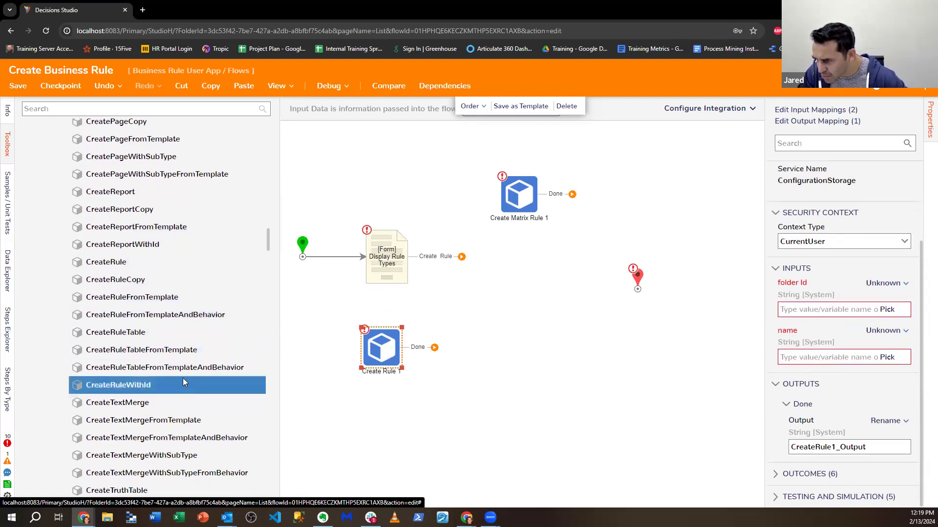
{"action": "scroll", "coordinate": [176, 386], "scroll_direction": "down", "scroll_amount": 2}
{"action": "scroll", "coordinate": [174, 361], "scroll_direction": "down", "scroll_amount": 2}
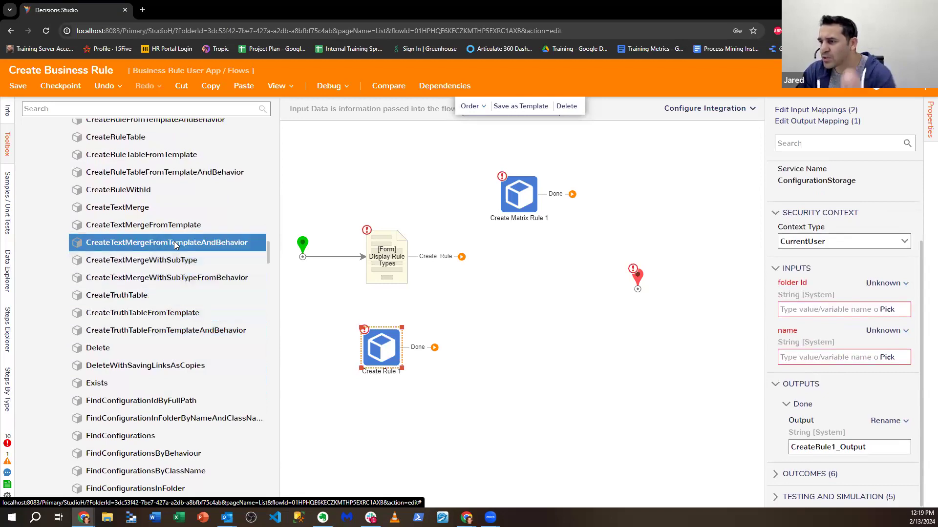
{"action": "scroll", "coordinate": [175, 230], "scroll_direction": "up", "scroll_amount": 1}
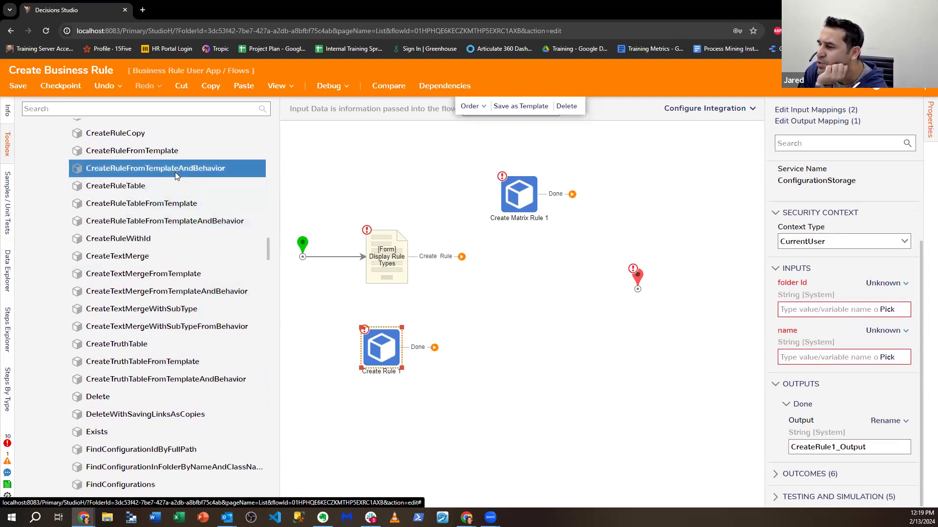
{"action": "scroll", "coordinate": [175, 207], "scroll_direction": "up", "scroll_amount": 1}
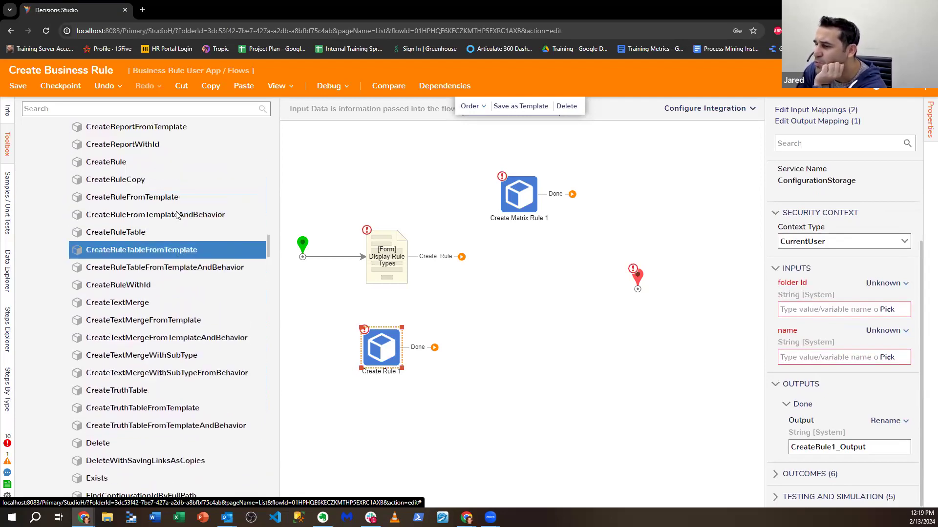
{"action": "scroll", "coordinate": [174, 218], "scroll_direction": "up", "scroll_amount": 1}
{"action": "left_click_drag", "start_coordinate": [135, 233], "coordinate": [452, 313]}
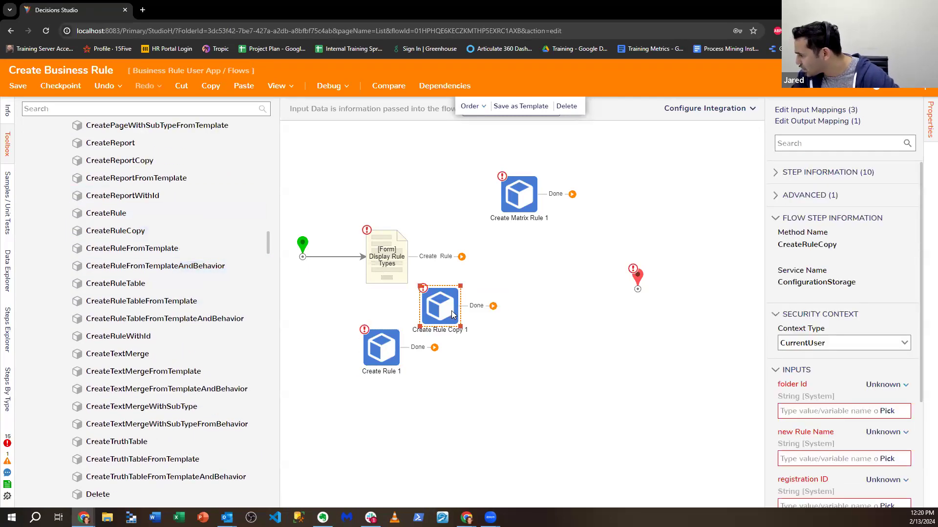
{"action": "right_click", "coordinate": [451, 310]}
{"action": "left_click", "coordinate": [512, 316]}
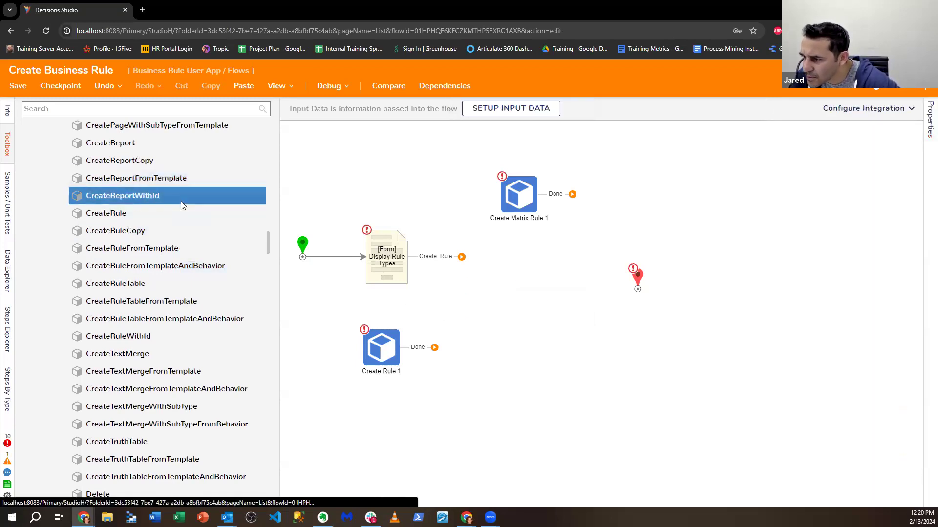
Add a CreateElement step from the ConfigurationStorage service below the flow's end step.
{"action": "scroll", "coordinate": [181, 201], "scroll_direction": "down", "scroll_amount": 4}
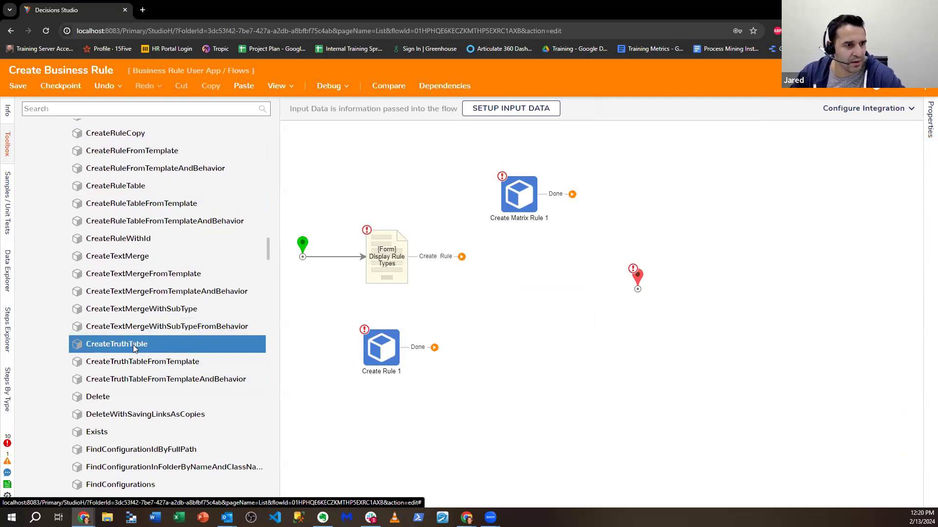
{"action": "scroll", "coordinate": [133, 345], "scroll_direction": "up", "scroll_amount": 3}
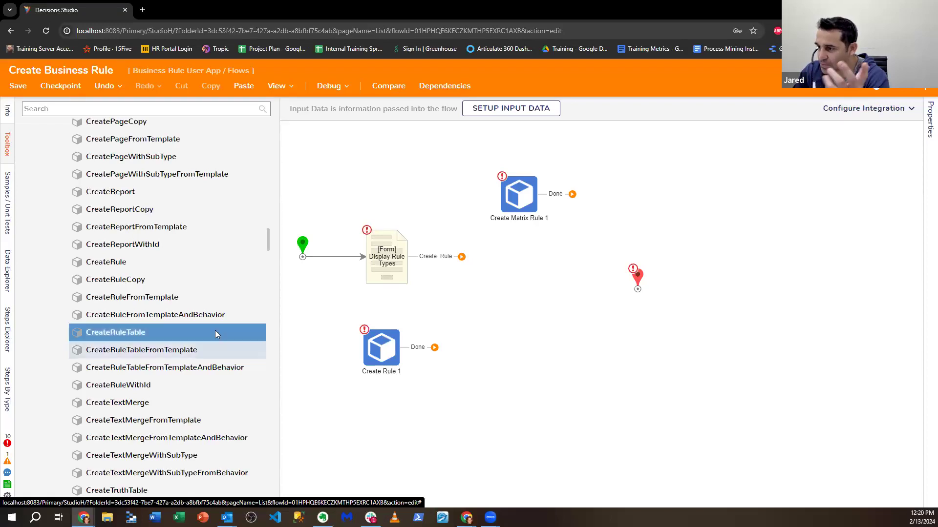
{"action": "scroll", "coordinate": [205, 304], "scroll_direction": "up", "scroll_amount": 3}
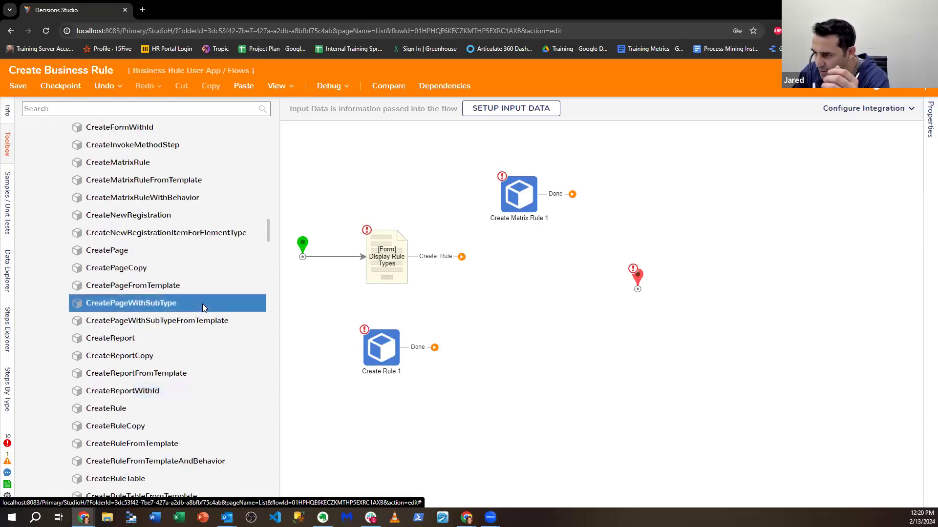
{"action": "scroll", "coordinate": [198, 304], "scroll_direction": "up", "scroll_amount": 2}
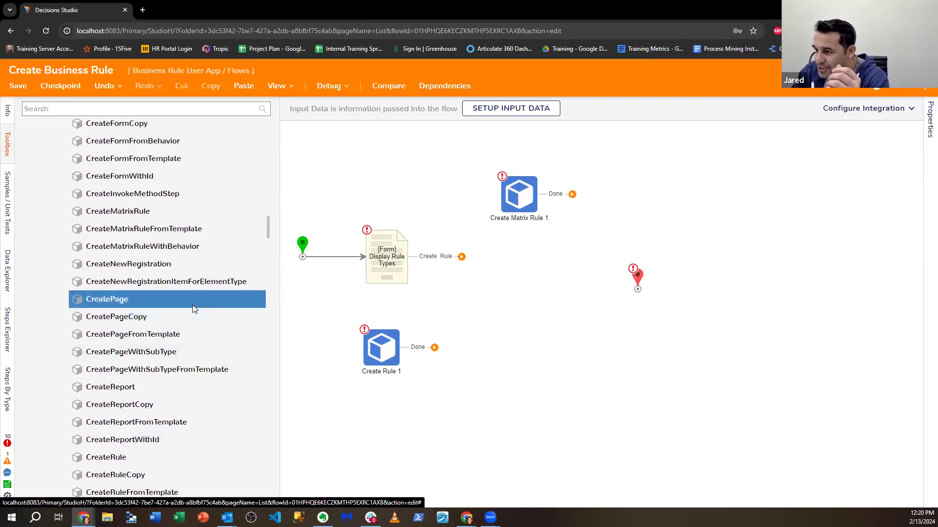
{"action": "scroll", "coordinate": [193, 306], "scroll_direction": "up", "scroll_amount": 3}
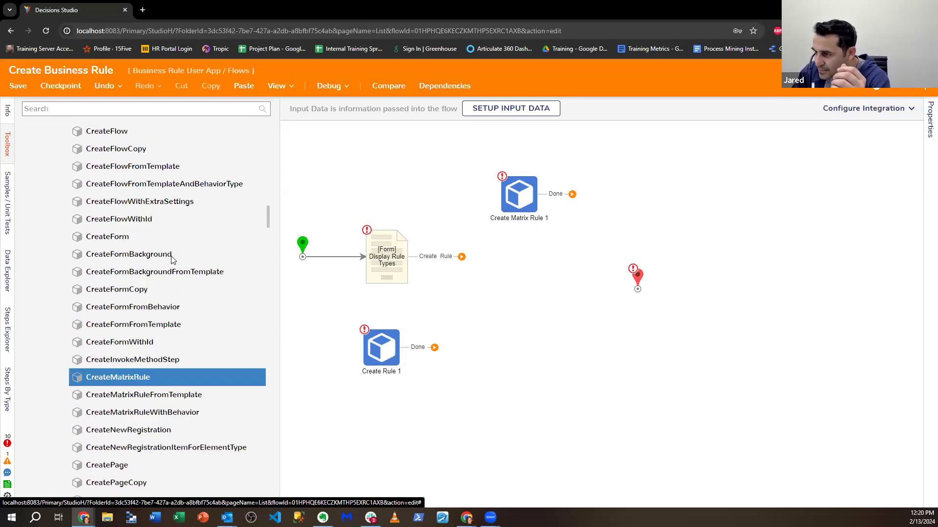
{"action": "scroll", "coordinate": [130, 222], "scroll_direction": "up", "scroll_amount": 3}
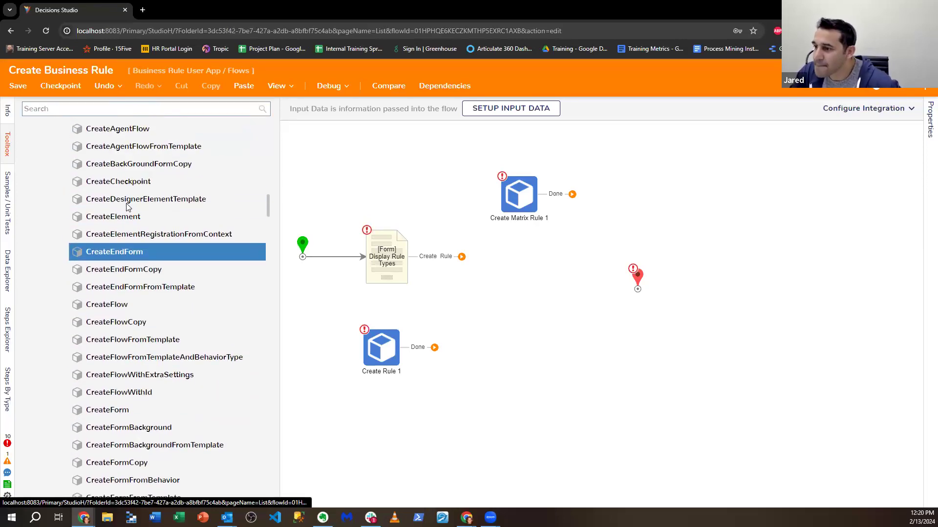
{"action": "left_click_drag", "start_coordinate": [131, 223], "coordinate": [625, 359]}
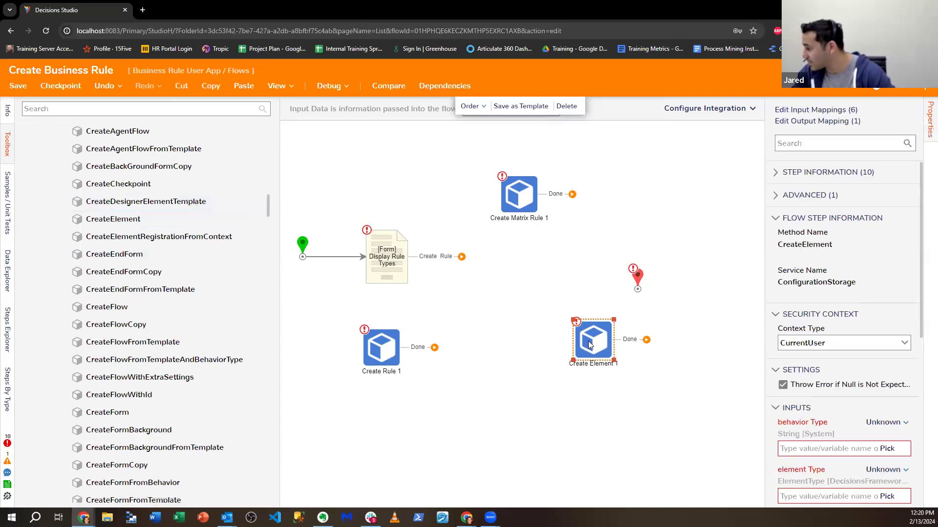
Review the Create Element step's input mappings and set its element Type input to Constant.
{"action": "scroll", "coordinate": [675, 378], "scroll_direction": "down", "scroll_amount": 1}
{"action": "scroll", "coordinate": [816, 427], "scroll_direction": "down", "scroll_amount": 1}
{"action": "scroll", "coordinate": [876, 438], "scroll_direction": "down", "scroll_amount": 3}
{"action": "scroll", "coordinate": [876, 438], "scroll_direction": "down", "scroll_amount": 3}
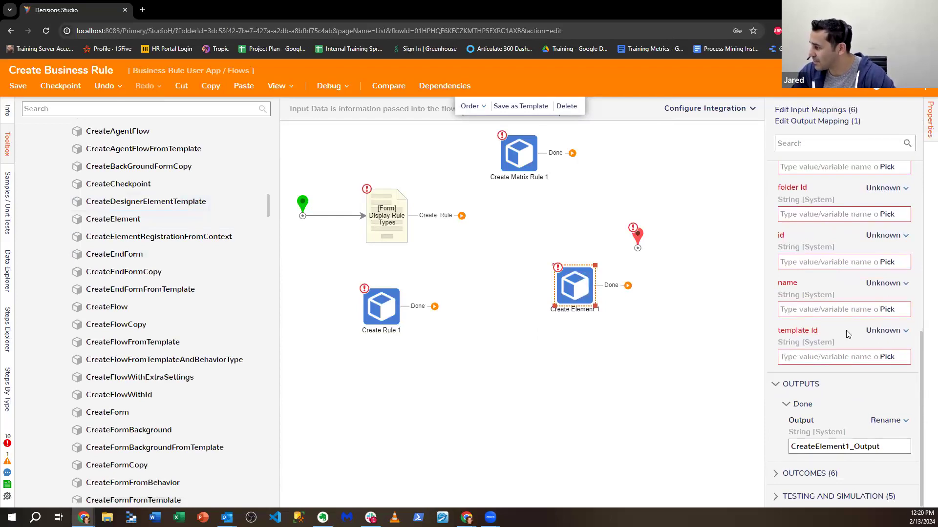
{"action": "scroll", "coordinate": [848, 335], "scroll_direction": "up", "scroll_amount": 3}
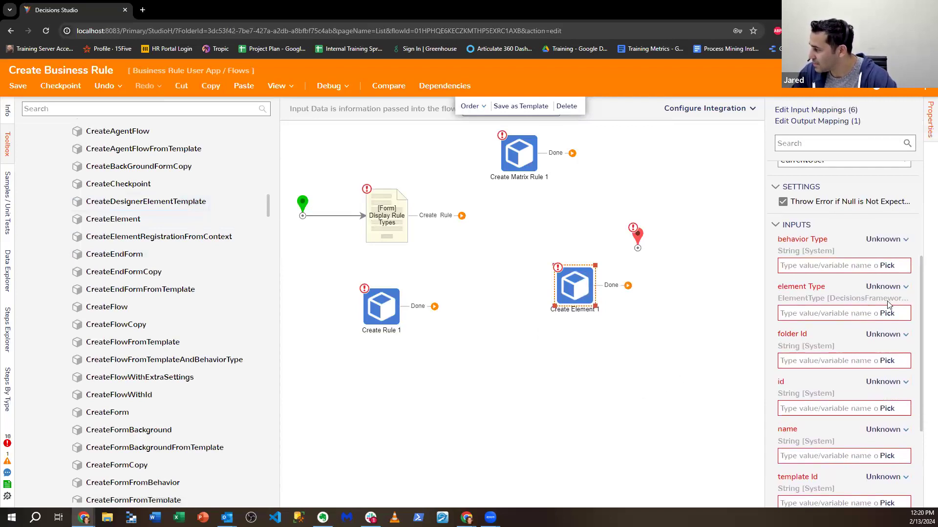
{"action": "left_click", "coordinate": [895, 289]}
{"action": "left_click", "coordinate": [825, 256]}
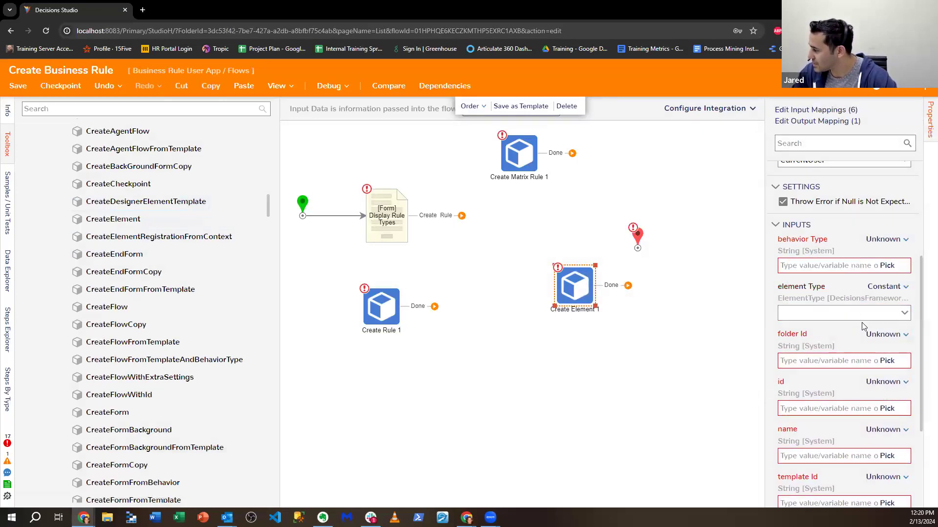
Look through the constant element Type values offered for the Create Element step, without choosing one.
{"action": "left_click", "coordinate": [903, 315]}
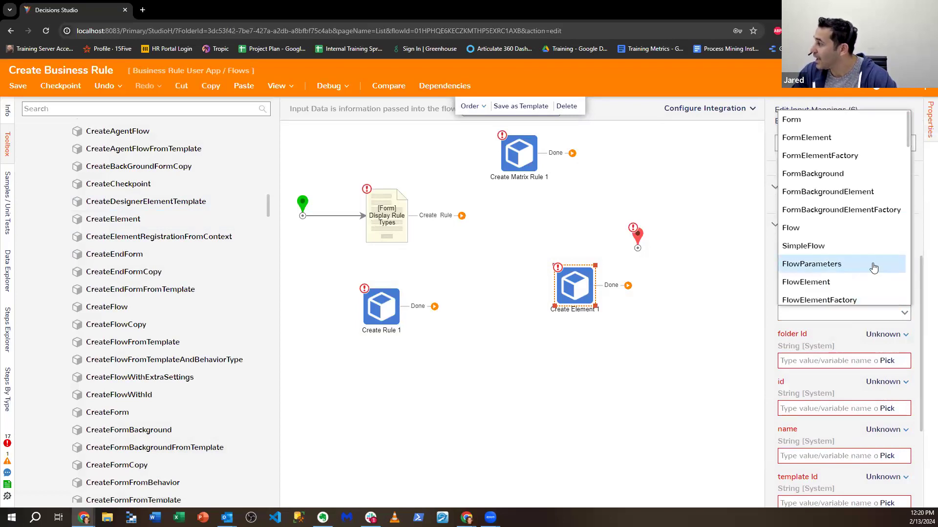
{"action": "scroll", "coordinate": [873, 268], "scroll_direction": "down", "scroll_amount": 1}
{"action": "scroll", "coordinate": [873, 268], "scroll_direction": "down", "scroll_amount": 8}
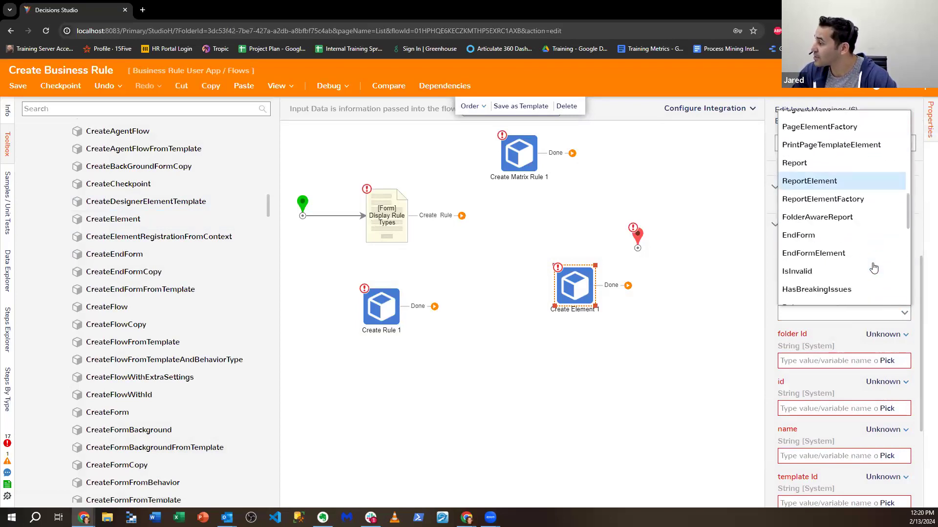
{"action": "scroll", "coordinate": [873, 268], "scroll_direction": "down", "scroll_amount": 2}
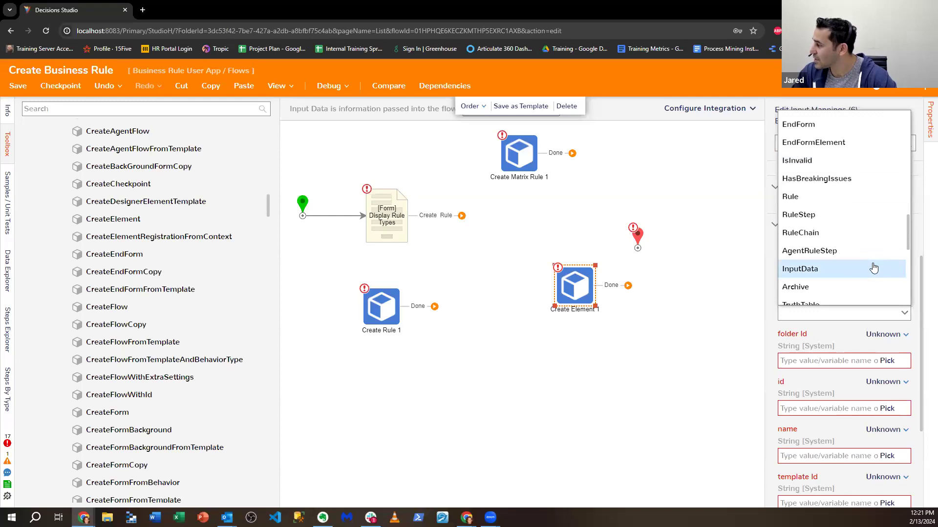
{"action": "scroll", "coordinate": [832, 204], "scroll_direction": "down", "scroll_amount": 4}
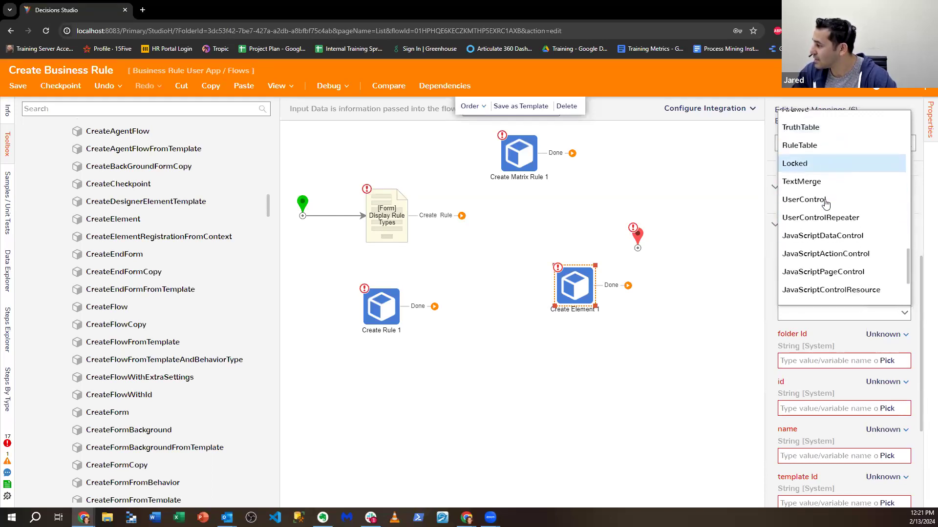
{"action": "scroll", "coordinate": [825, 204], "scroll_direction": "down", "scroll_amount": 2}
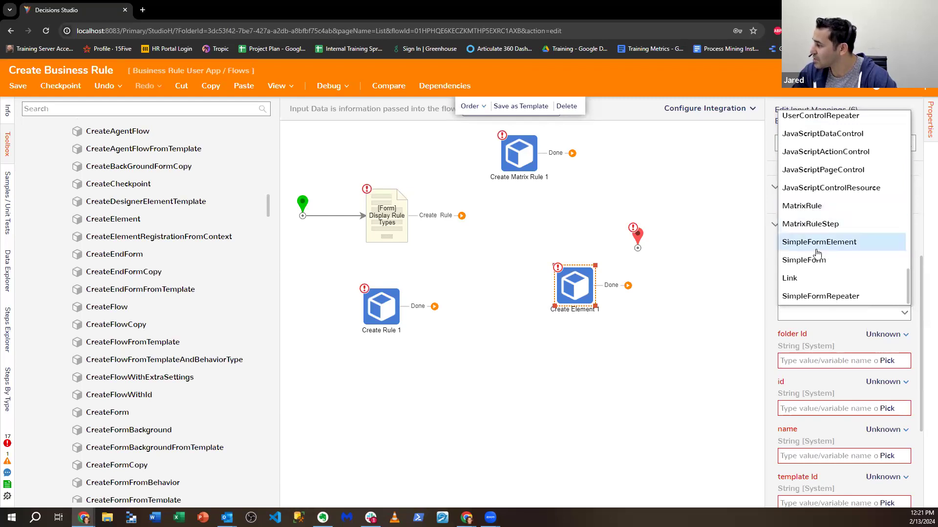
{"action": "left_click", "coordinate": [773, 313]}
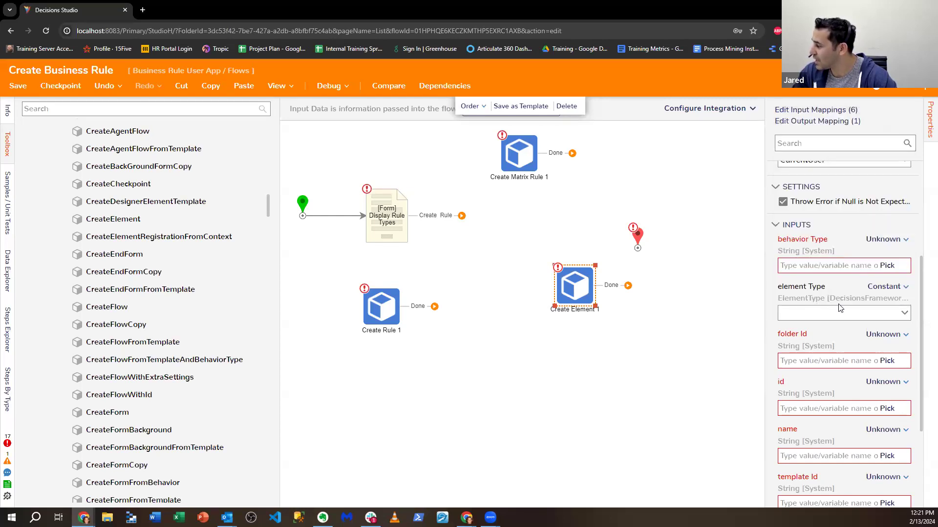
Try mapping the Create Element step's element Type as Ignore and as Select From Flow, closing the data picker without a selection.
{"action": "left_click", "coordinate": [885, 287]}
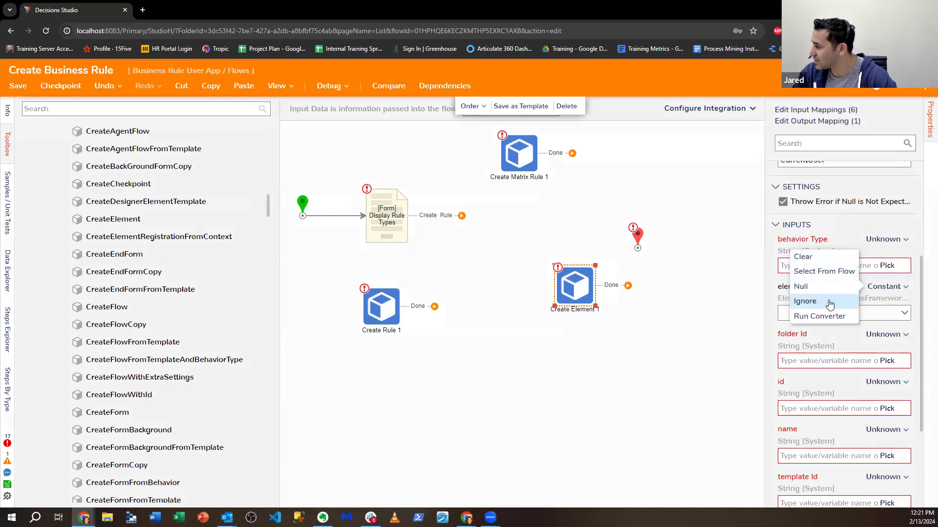
{"action": "left_click", "coordinate": [806, 301]}
{"action": "left_click", "coordinate": [878, 288]}
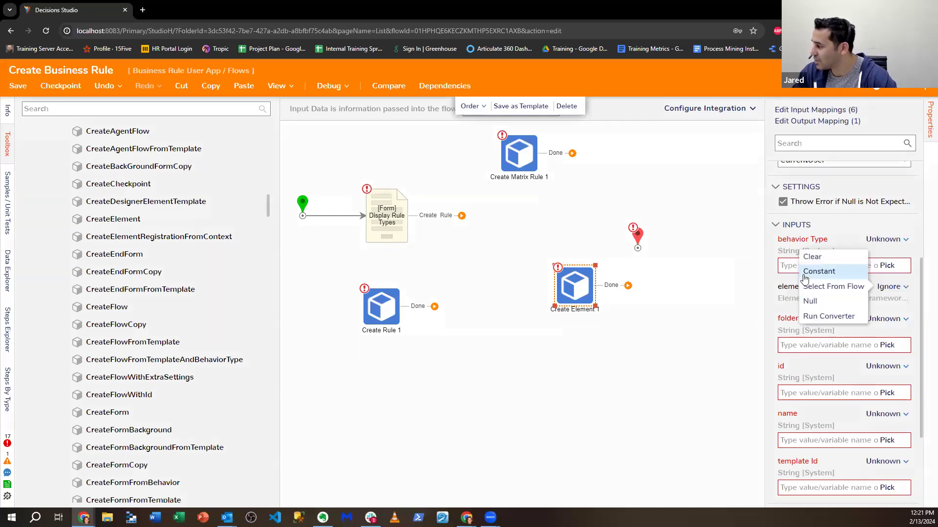
{"action": "left_click", "coordinate": [813, 289]}
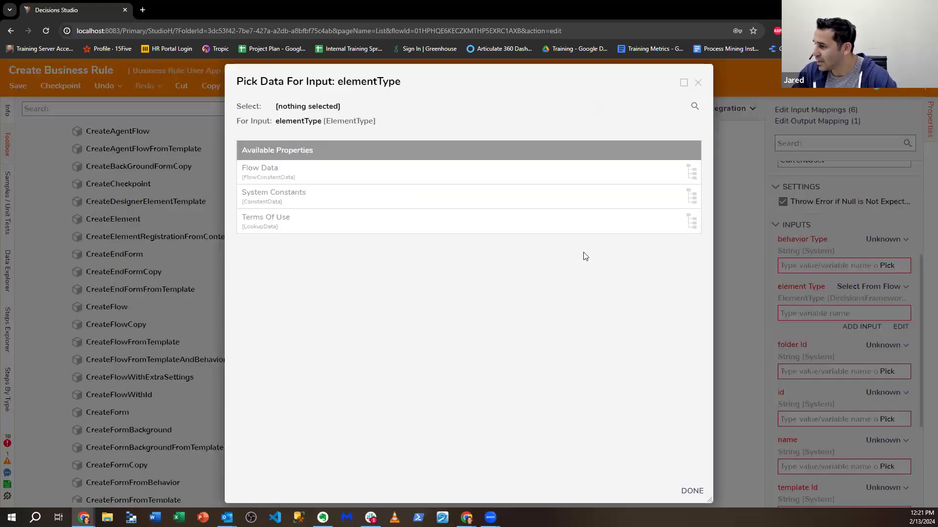
{"action": "left_click", "coordinate": [698, 83]}
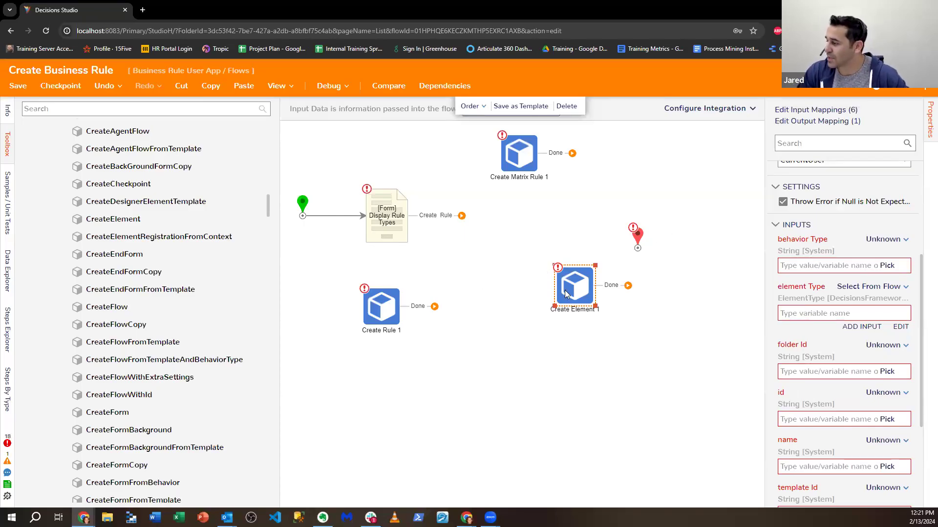
Stack the Create Matrix Rule, Create Element and Create Rule steps in a column between the form step and the end step.
{"action": "left_click_drag", "start_coordinate": [565, 292], "coordinate": [546, 241]}
{"action": "left_click_drag", "start_coordinate": [374, 316], "coordinate": [546, 325]}
{"action": "left_click_drag", "start_coordinate": [559, 247], "coordinate": [523, 245]}
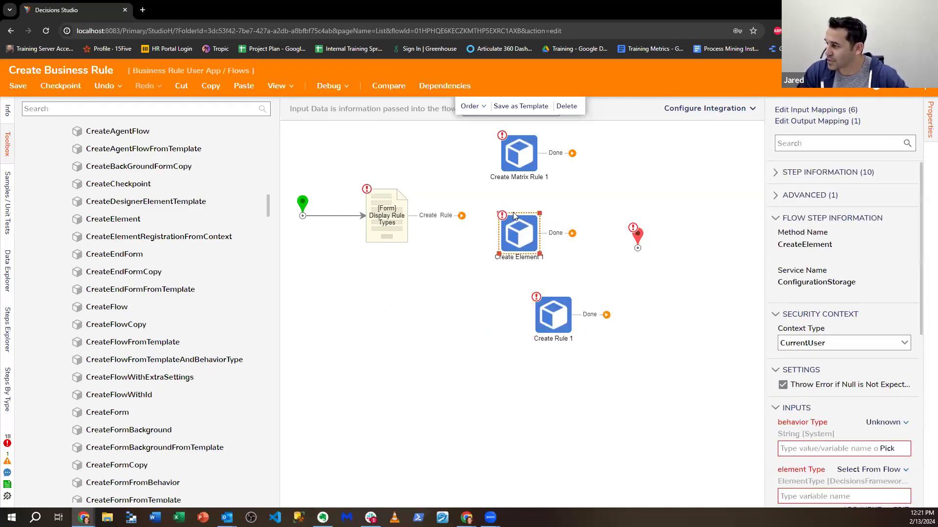
{"action": "left_click_drag", "start_coordinate": [519, 152], "coordinate": [562, 157]}
{"action": "left_click_drag", "start_coordinate": [520, 234], "coordinate": [558, 234]}
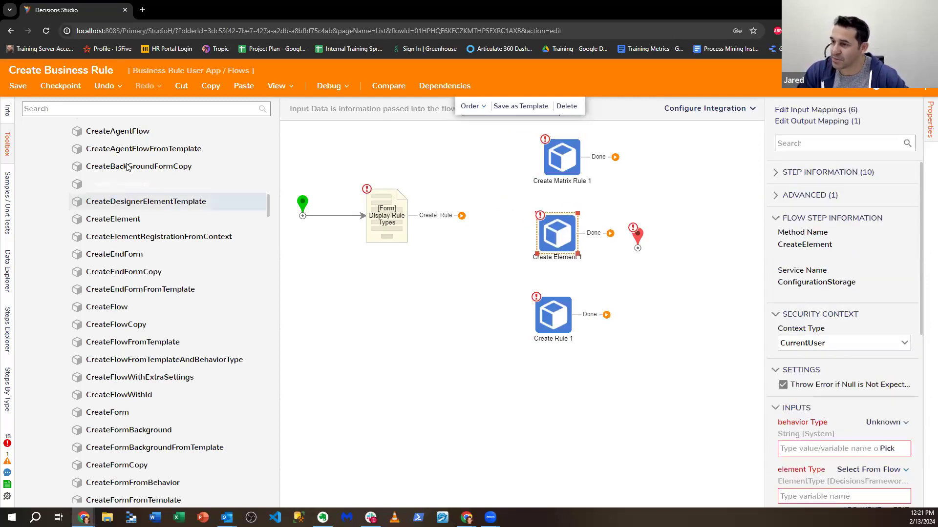
Search the toolbox for String Match and delete the Create Element step from the flow.
{"action": "left_click", "coordinate": [93, 109]}
{"action": "type", "text": "String Match"}
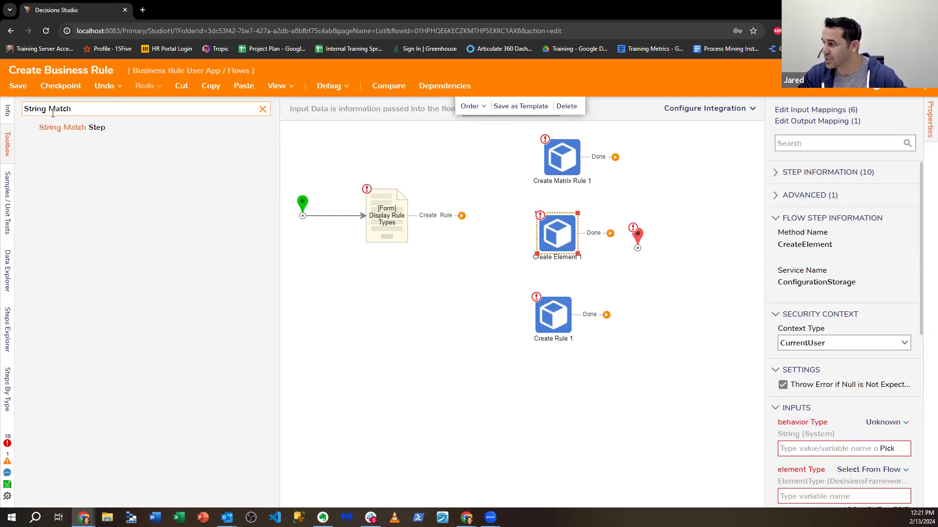
{"action": "right_click", "coordinate": [569, 240]}
{"action": "left_click", "coordinate": [577, 248]}
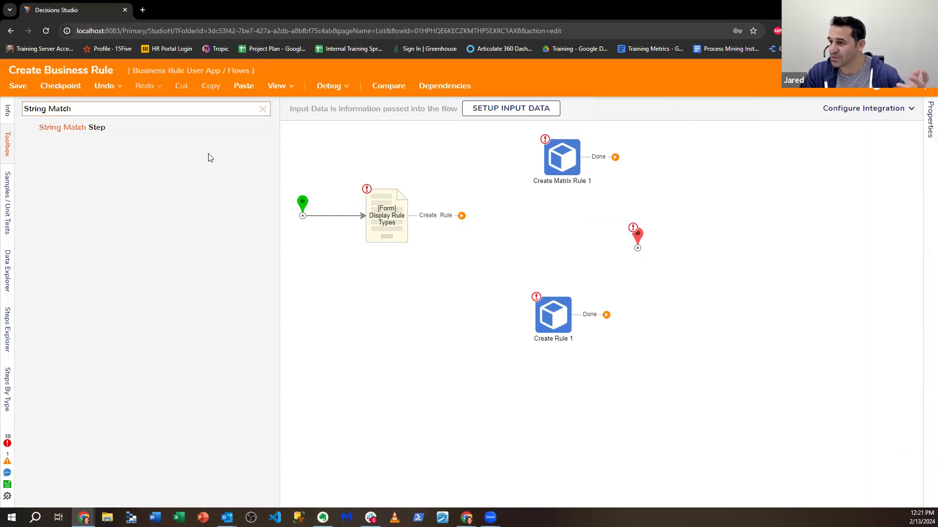
Clear the toolbox search and expand Integration, Internal Services and the ConfigurationStorage service.
{"action": "left_click", "coordinate": [262, 108]}
{"action": "scroll", "coordinate": [150, 355], "scroll_direction": "down", "scroll_amount": 7}
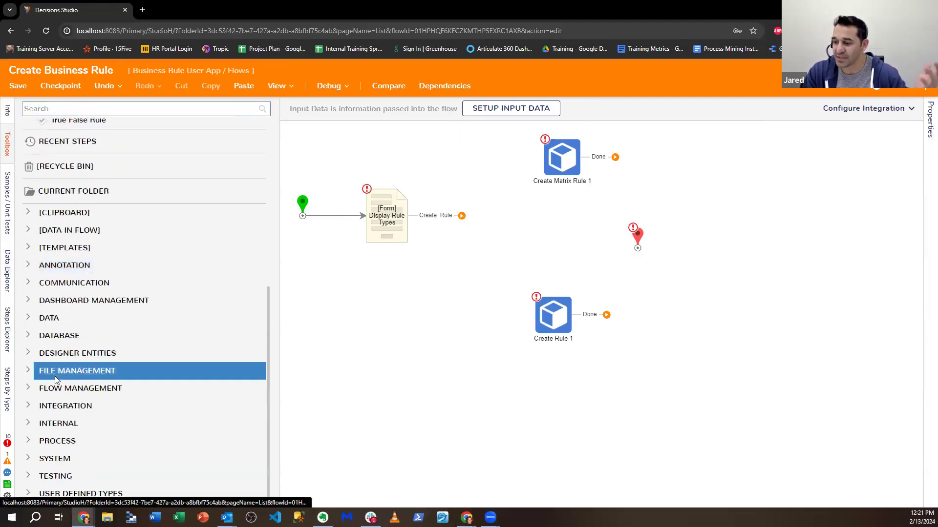
{"action": "left_click", "coordinate": [57, 403]}
{"action": "scroll", "coordinate": [58, 400], "scroll_direction": "down", "scroll_amount": 4}
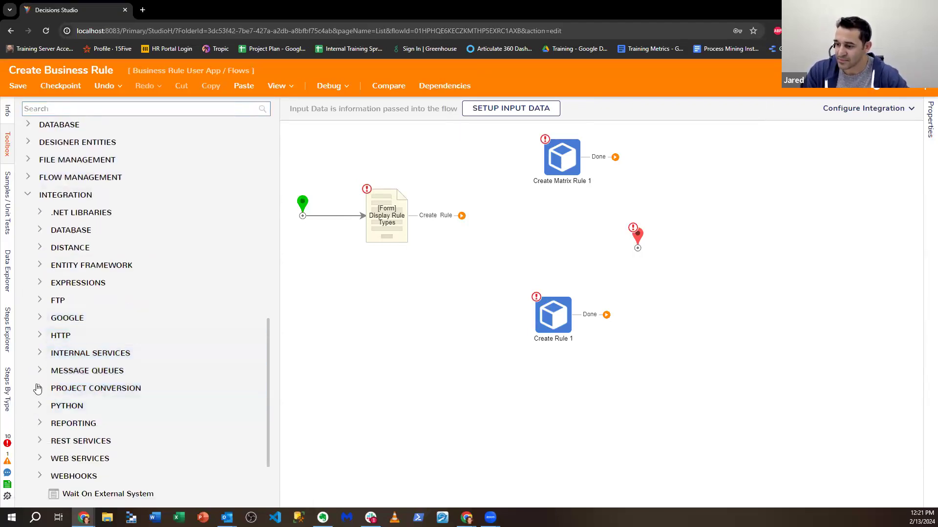
{"action": "left_click", "coordinate": [59, 353]}
{"action": "scroll", "coordinate": [162, 346], "scroll_direction": "down", "scroll_amount": 4}
{"action": "scroll", "coordinate": [163, 346], "scroll_direction": "down", "scroll_amount": 5}
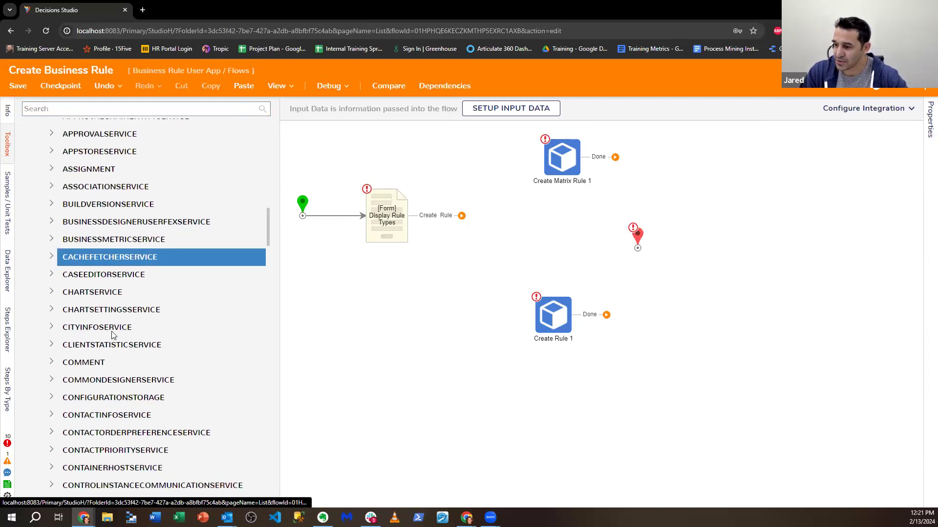
{"action": "left_click", "coordinate": [52, 271]}
Add a CreateTruthTable step from the ConfigurationStorage service between the form step and the end step.
{"action": "scroll", "coordinate": [161, 269], "scroll_direction": "down", "scroll_amount": 6}
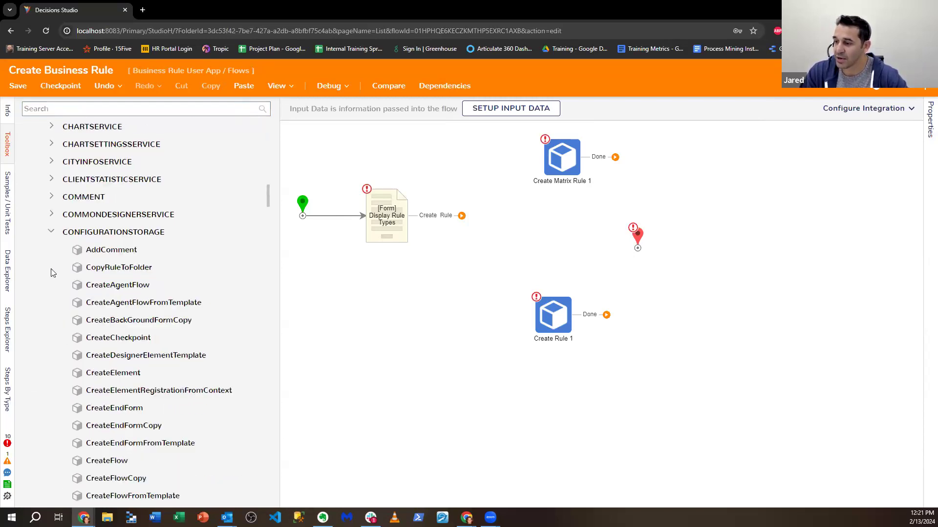
{"action": "scroll", "coordinate": [167, 276], "scroll_direction": "down", "scroll_amount": 7}
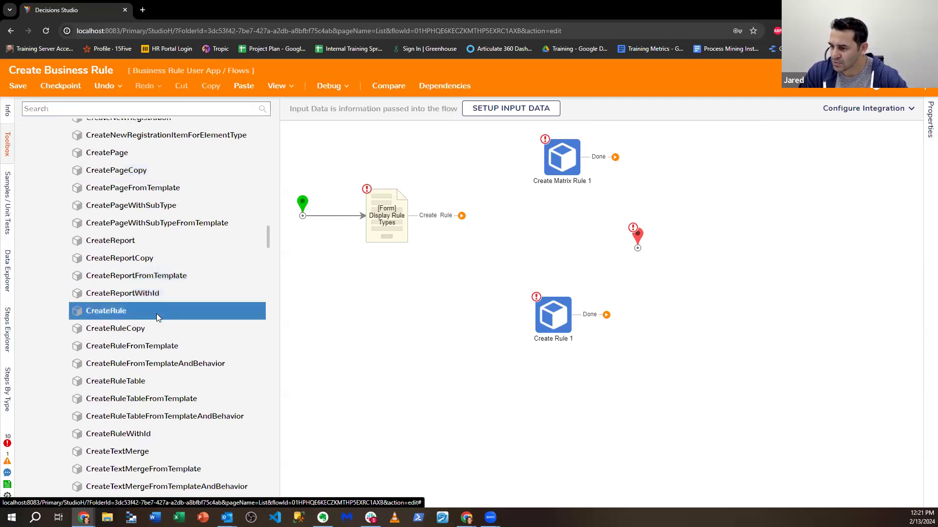
{"action": "scroll", "coordinate": [150, 383], "scroll_direction": "down", "scroll_amount": 2}
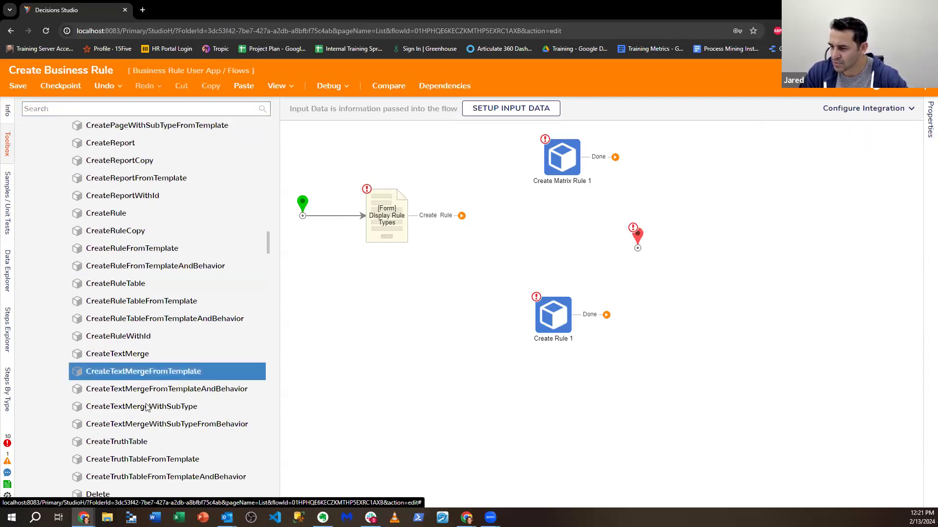
{"action": "left_click_drag", "start_coordinate": [145, 443], "coordinate": [560, 210]}
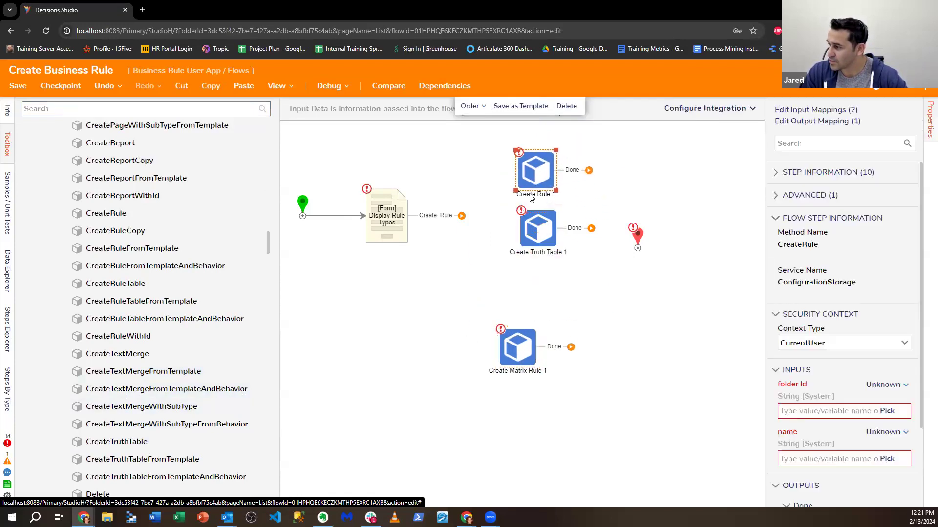
Arrange Create Rule, Create Truth Table and Create Matrix Rule in a column from top to bottom, with the end step further right.
{"action": "left_click_drag", "start_coordinate": [518, 348], "coordinate": [544, 282]}
{"action": "left_click_drag", "start_coordinate": [546, 231], "coordinate": [564, 231]}
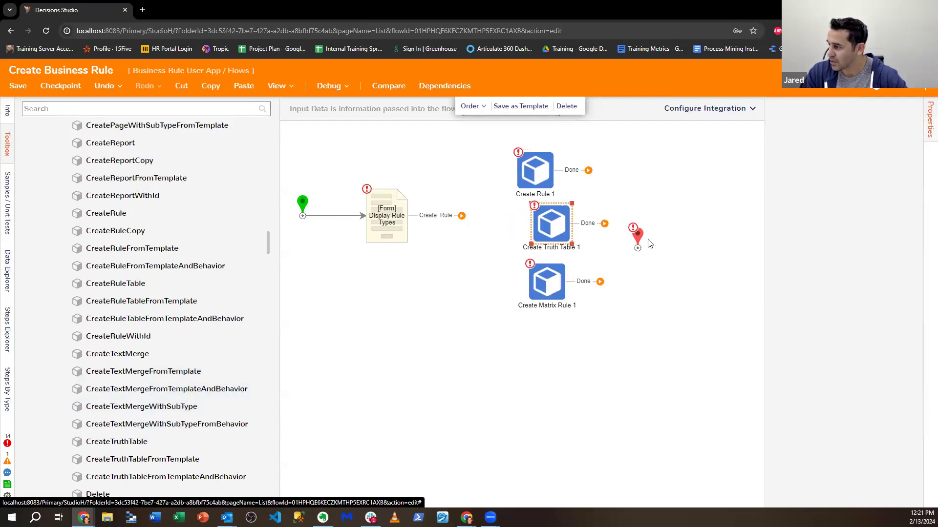
{"action": "left_click_drag", "start_coordinate": [645, 238], "coordinate": [708, 233]}
{"action": "left_click_drag", "start_coordinate": [539, 177], "coordinate": [559, 177]}
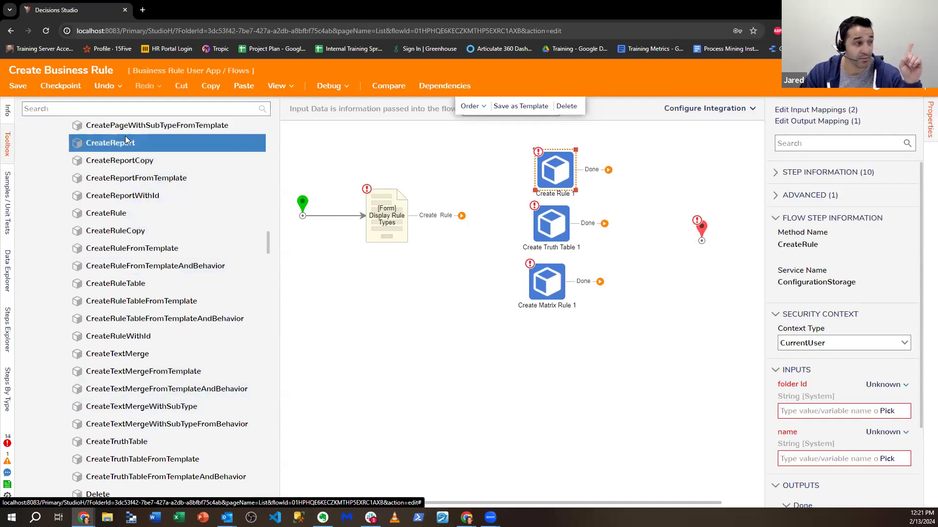
Find String Match Step in the toolbox and add it to the flow directly after the Display Rule Types form step.
{"action": "left_click", "coordinate": [119, 109]}
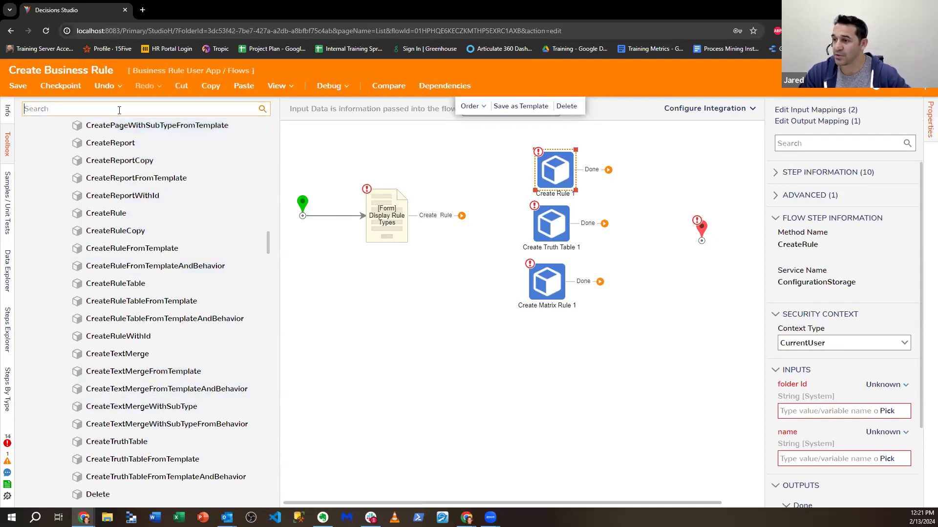
{"action": "type", "text": "String Match"}
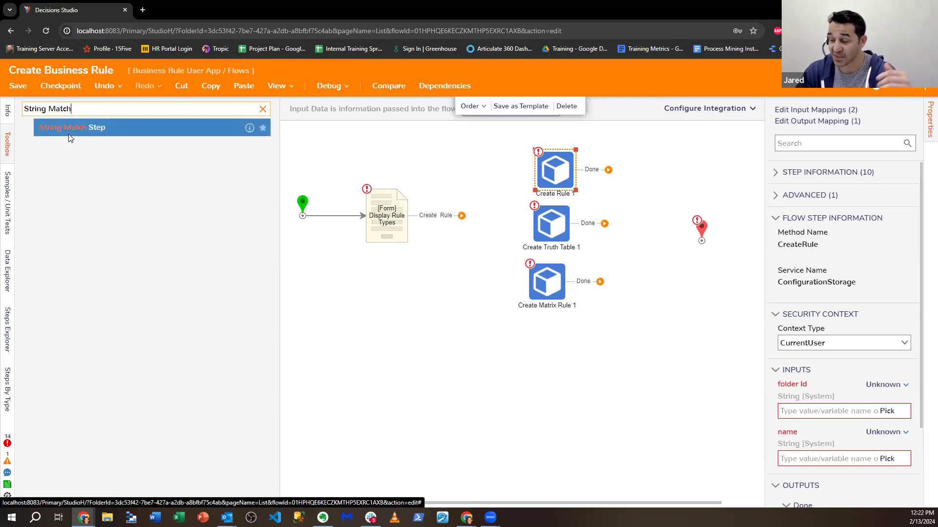
{"action": "left_click_drag", "start_coordinate": [69, 139], "coordinate": [457, 203]}
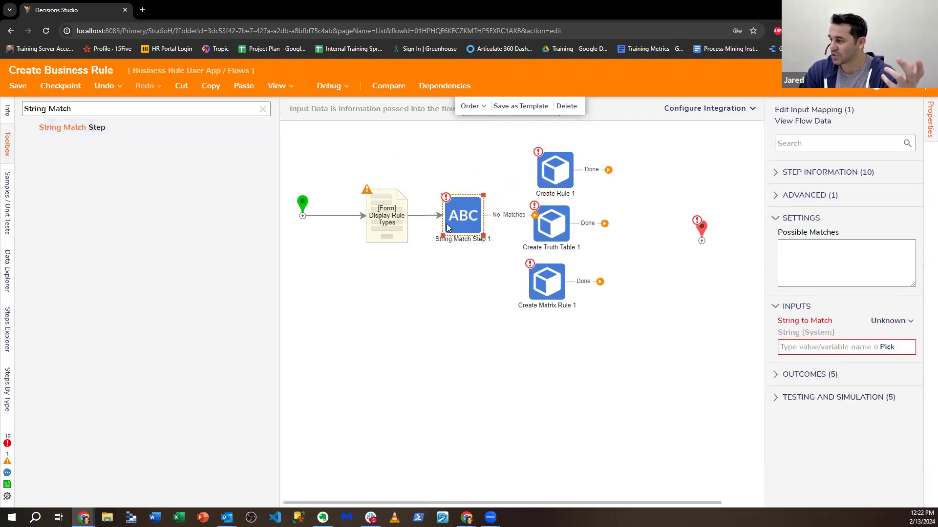
{"action": "left_click_drag", "start_coordinate": [443, 226], "coordinate": [449, 222]}
Enter Statement, Truth Table and Matrix on separate lines as the String Match step's possible matches.
{"action": "left_click", "coordinate": [839, 249]}
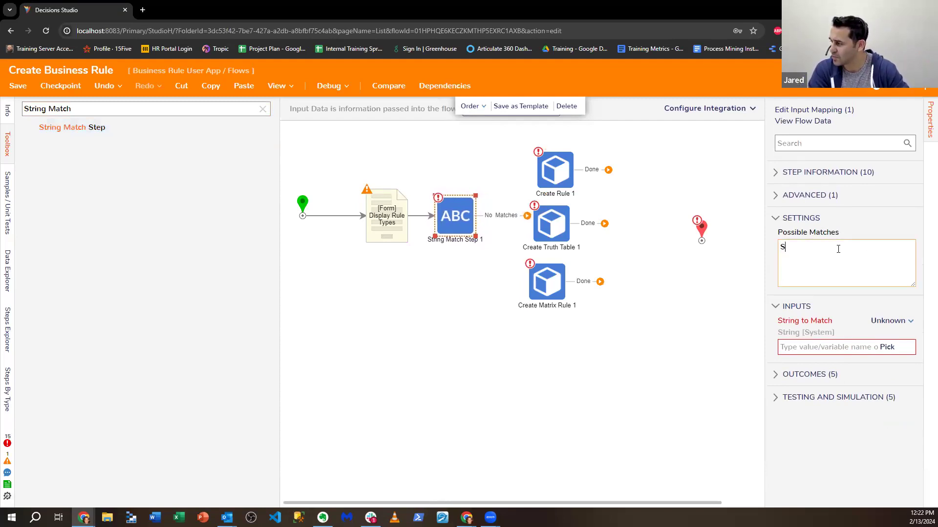
{"action": "type", "text": "Statem"}
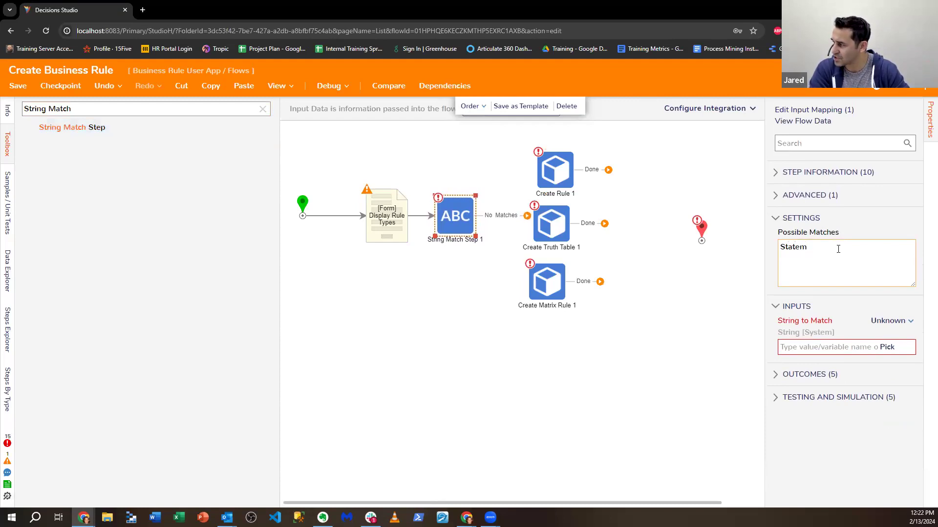
{"action": "type", "text": "ent "}
{"action": "type", "text": "Trut"}
{"action": "type", "text": "h Table"}
{"action": "key", "text": "Return"}
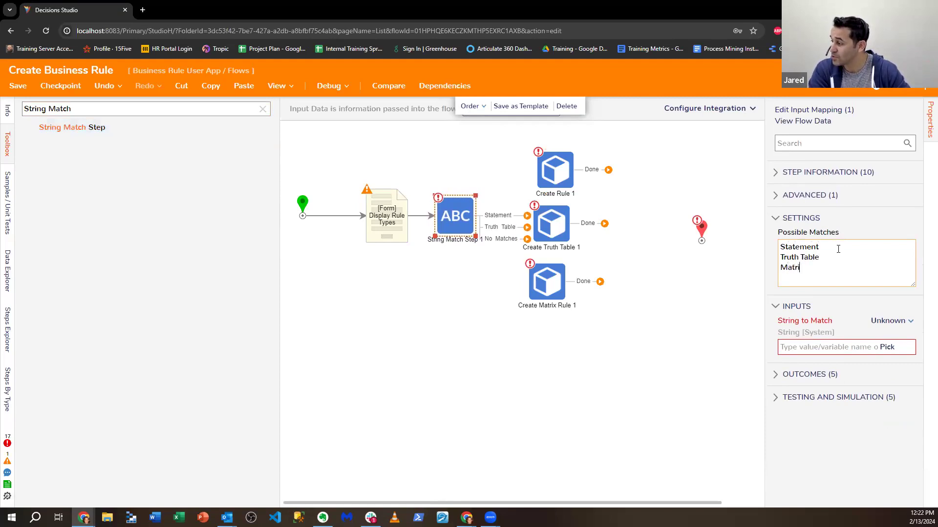
Line up the Create Matrix Rule and Create Truth Table steps beneath the Create Rule step.
{"action": "left_click_drag", "start_coordinate": [560, 287], "coordinate": [573, 289]}
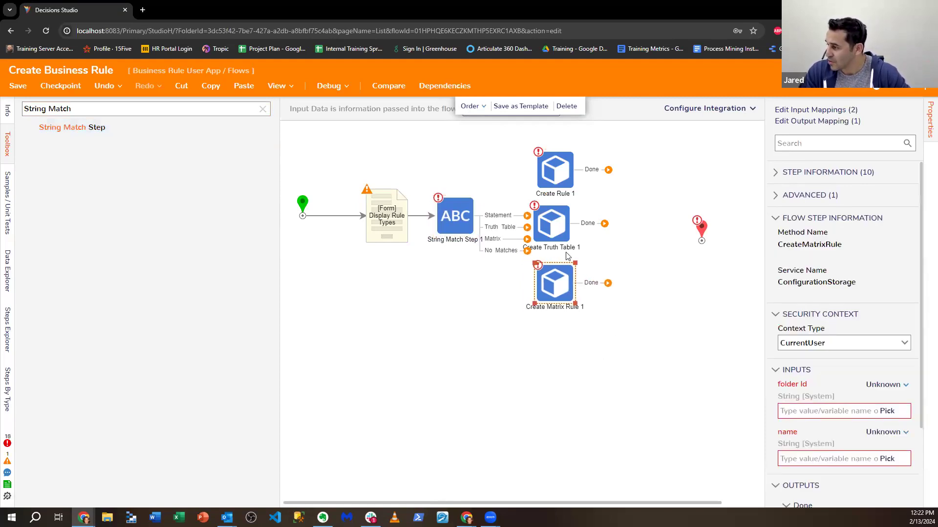
{"action": "left_click_drag", "start_coordinate": [566, 235], "coordinate": [569, 236]}
Open the Display Rule Types form to check the labels of its rule-type options, and return to the flow.
{"action": "left_click", "coordinate": [385, 239]}
{"action": "left_click", "coordinate": [836, 117]}
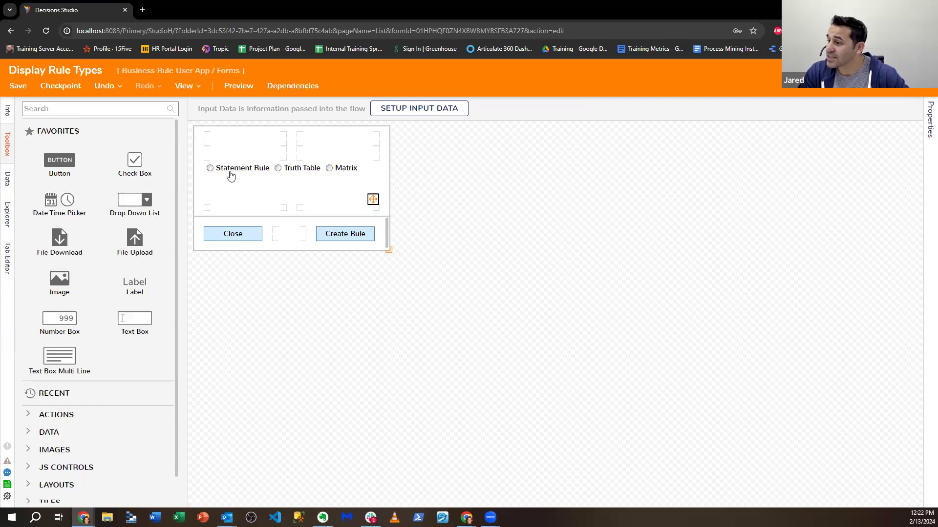
{"action": "left_click", "coordinate": [924, 71]}
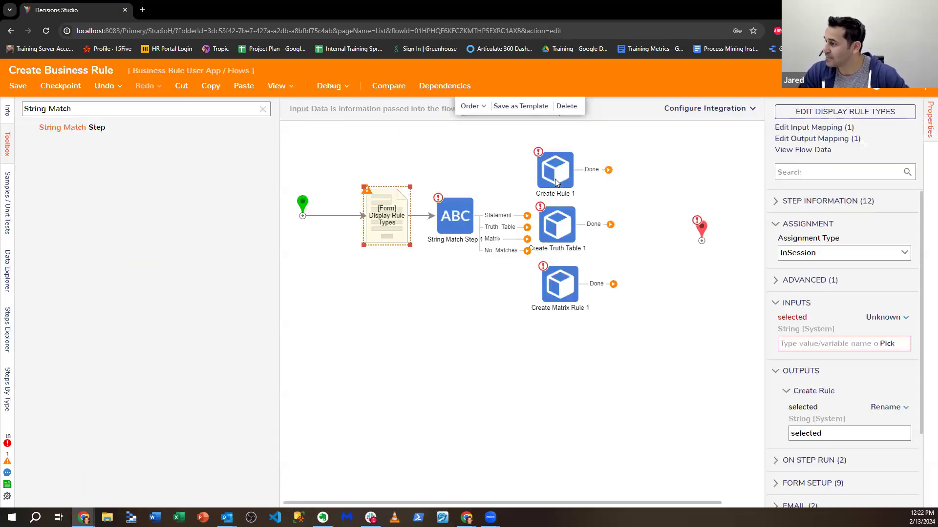
Change the String Match step's first match to Statement Rule and connect its Statement Rule, Truth Table and Matrix outcomes to the corresponding create steps.
{"action": "left_click", "coordinate": [458, 230]}
{"action": "left_click", "coordinate": [837, 251]}
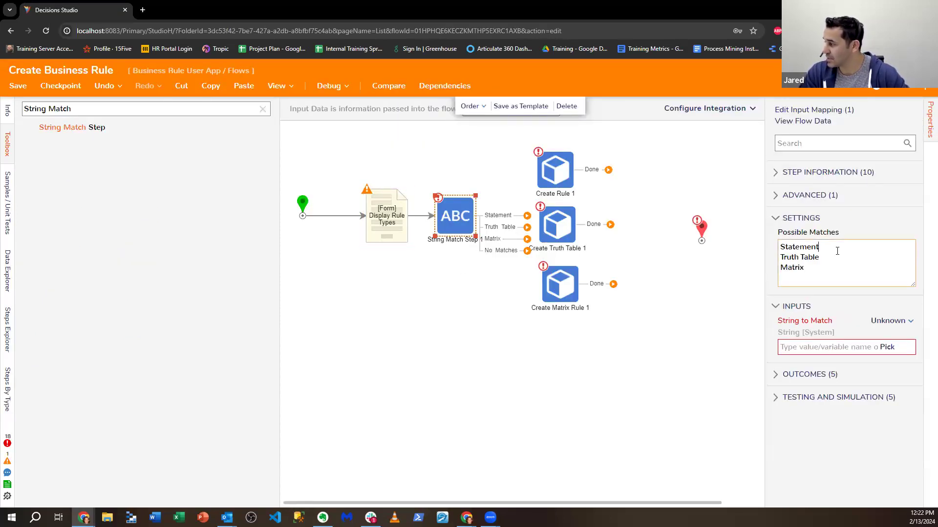
{"action": "double_click", "coordinate": [387, 215]}
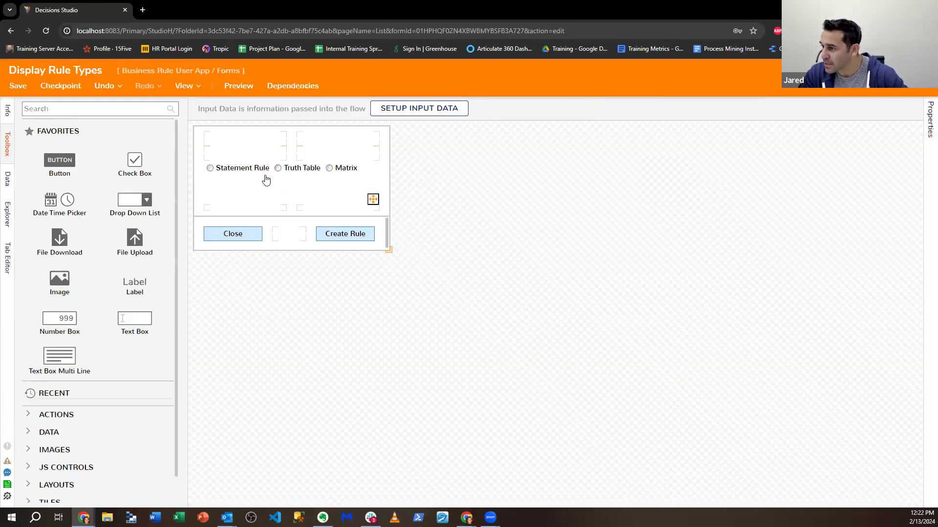
{"action": "left_click", "coordinate": [925, 71]}
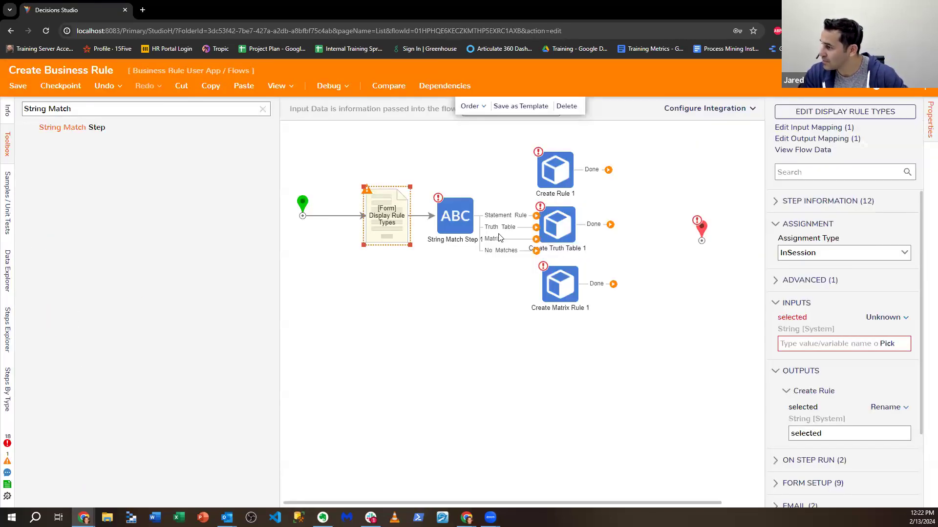
{"action": "left_click_drag", "start_coordinate": [513, 214], "coordinate": [535, 171]}
{"action": "left_click_drag", "start_coordinate": [512, 227], "coordinate": [539, 284]}
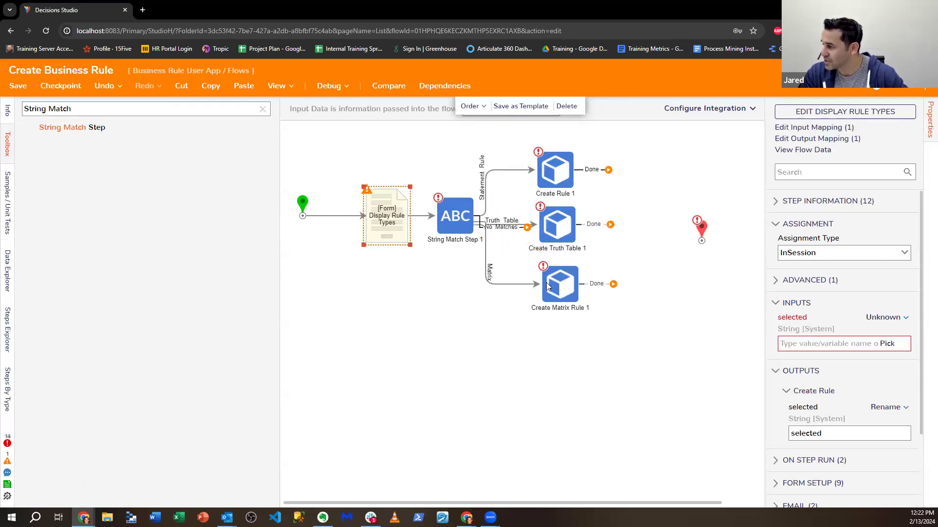
Find End Form Session in the toolbox, add it below the String Match step, and connect the No Matches outcome to it.
{"action": "double_click", "coordinate": [144, 111]}
{"action": "key", "text": "ctrl+a"}
{"action": "key", "text": "BackSpace"}
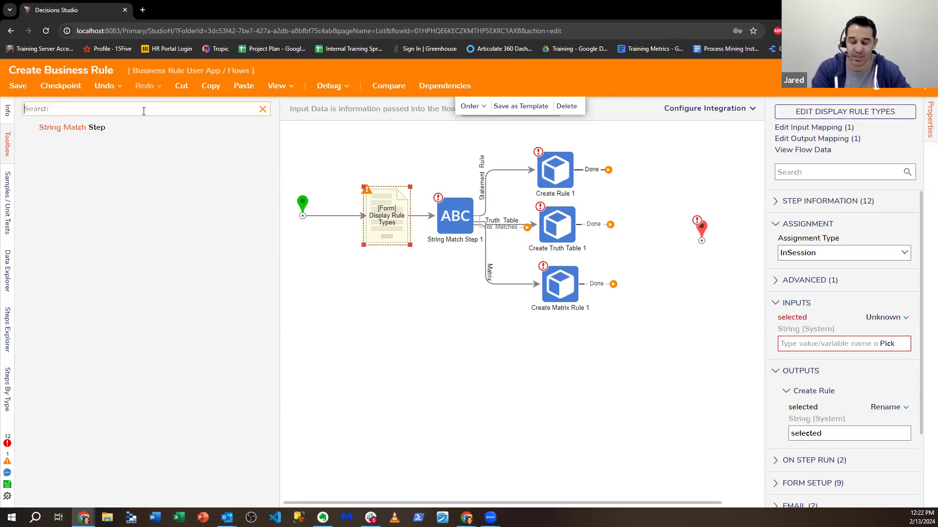
{"action": "type", "text": "End Forms"}
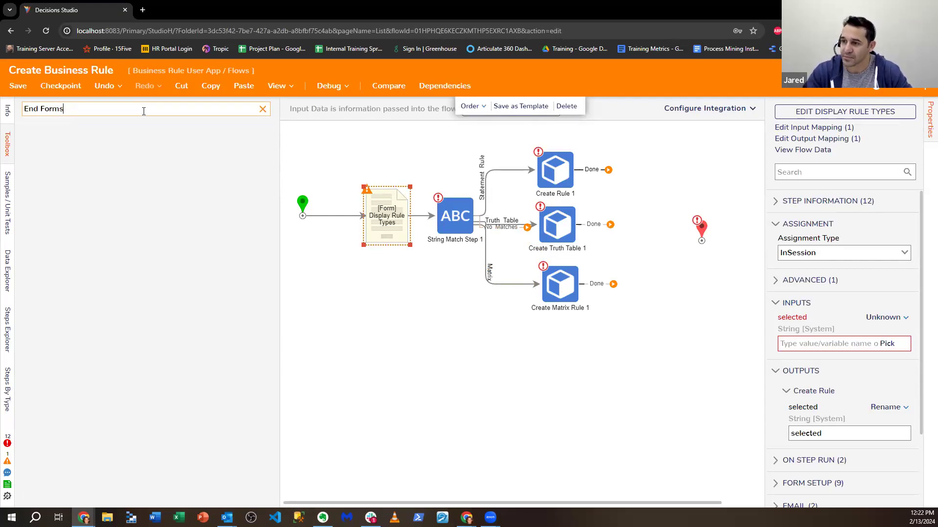
{"action": "key", "text": "BackSpace"}
{"action": "key", "text": "BackSpace"}
{"action": "key", "text": "BackSpace"}
{"action": "key", "text": "BackSpace"}
{"action": "key", "text": "BackSpace"}
{"action": "type", "text": "Form Session"}
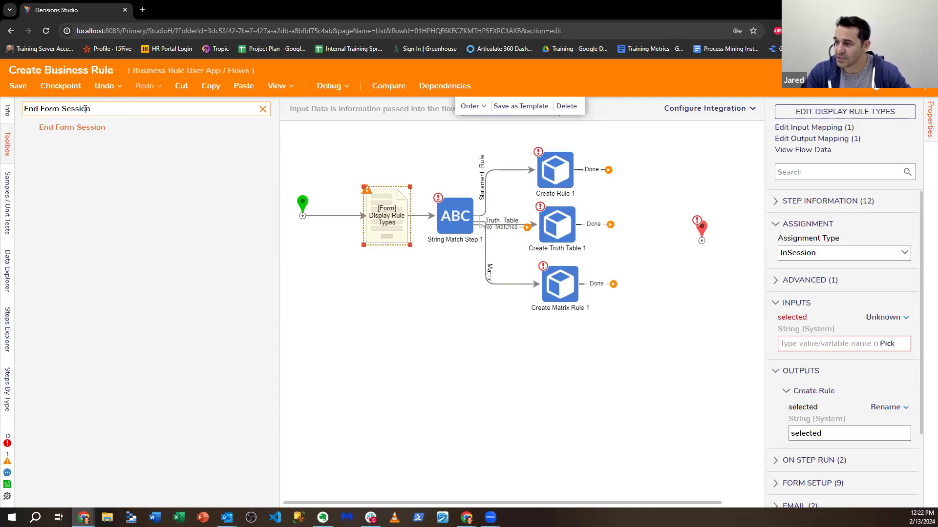
{"action": "left_click_drag", "start_coordinate": [72, 127], "coordinate": [447, 358]}
{"action": "left_click_drag", "start_coordinate": [503, 234], "coordinate": [453, 379]}
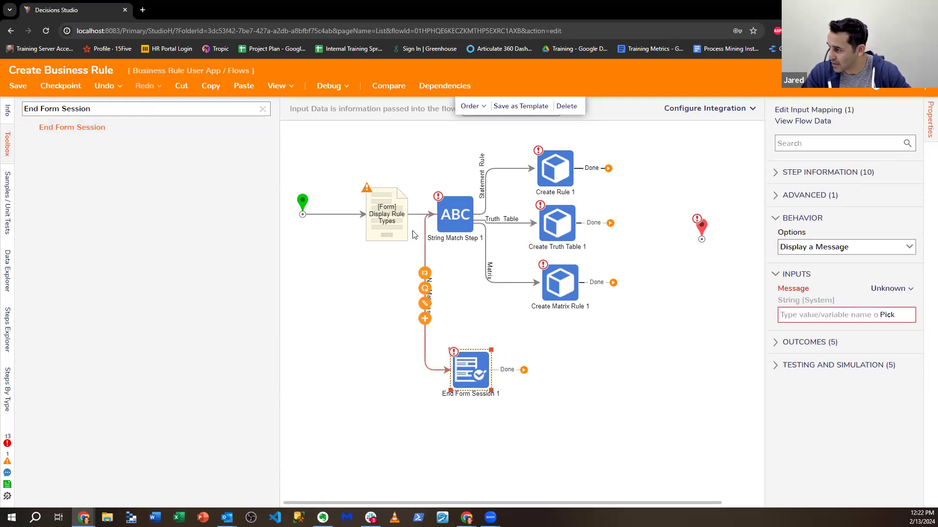
Reroute the No Matches path from the underside of the String Match step and connect End Form Session to the flow's end step.
{"action": "left_click", "coordinate": [433, 216]}
{"action": "left_click_drag", "start_coordinate": [437, 215], "coordinate": [455, 245]}
{"action": "left_click_drag", "start_coordinate": [472, 363], "coordinate": [717, 288]}
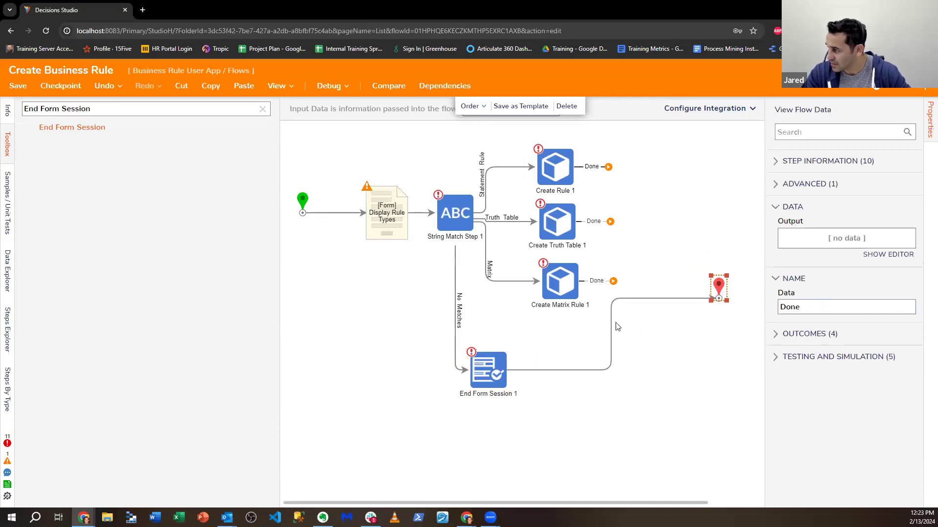
Set the End Form Session message to the constant "Silly Rabbit Trix are for kids" and shift the flow's end step slightly down.
{"action": "left_click", "coordinate": [471, 374]}
{"action": "left_click", "coordinate": [894, 288]}
{"action": "left_click", "coordinate": [810, 236]}
{"action": "left_click", "coordinate": [795, 313]}
{"action": "type", "text": "Silly Rabbit Trix are for kids"}
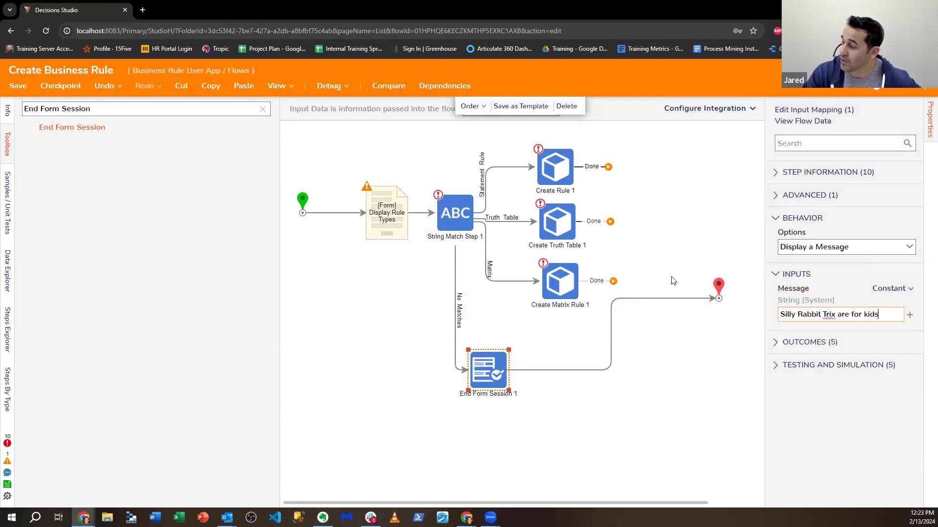
{"action": "left_click_drag", "start_coordinate": [724, 300], "coordinate": [727, 307]}
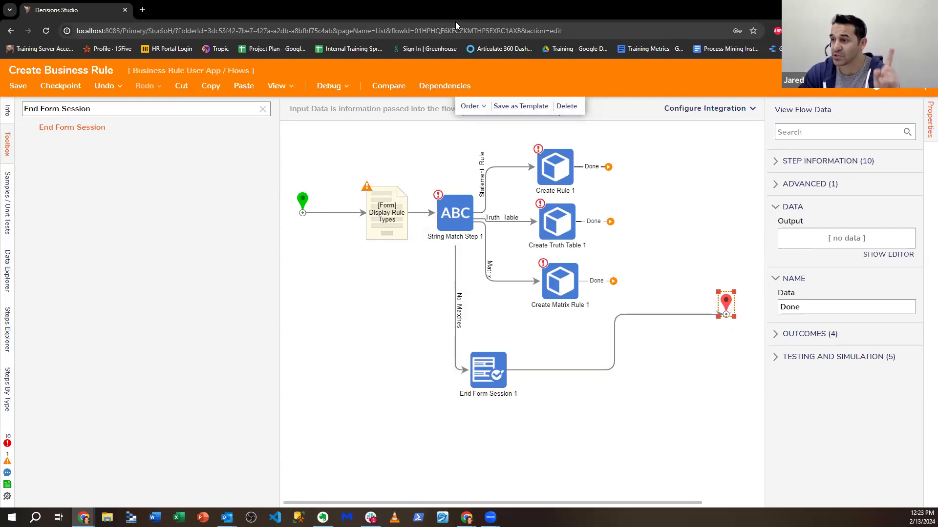
Open the local Decisions Studio site in a new browser tab.
{"action": "key", "text": "ctrl+t"}
{"action": "left_click", "coordinate": [165, 30]}
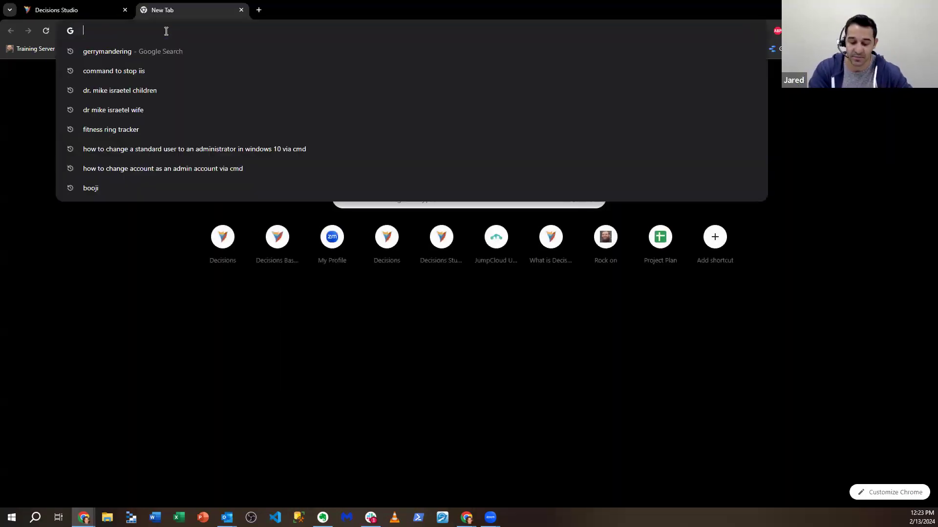
{"action": "type", "text": "local;"}
{"action": "key", "text": "Return"}
{"action": "left_click", "coordinate": [166, 31]}
{"action": "type", "text": "local"}
{"action": "key", "text": "Return"}
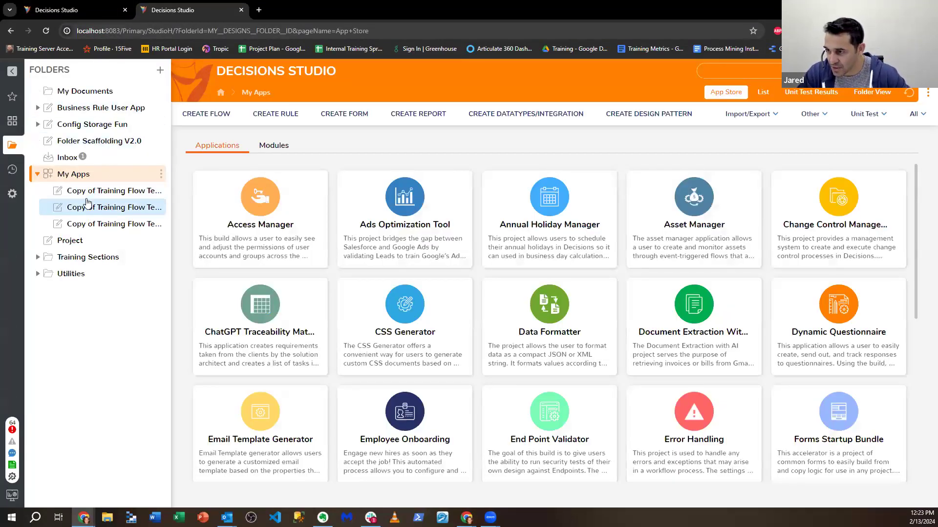
Open Statement Rule 1 from the Project folder, examine the rule ID parameter name in its web address, and return to the folder.
{"action": "left_click", "coordinate": [49, 240]}
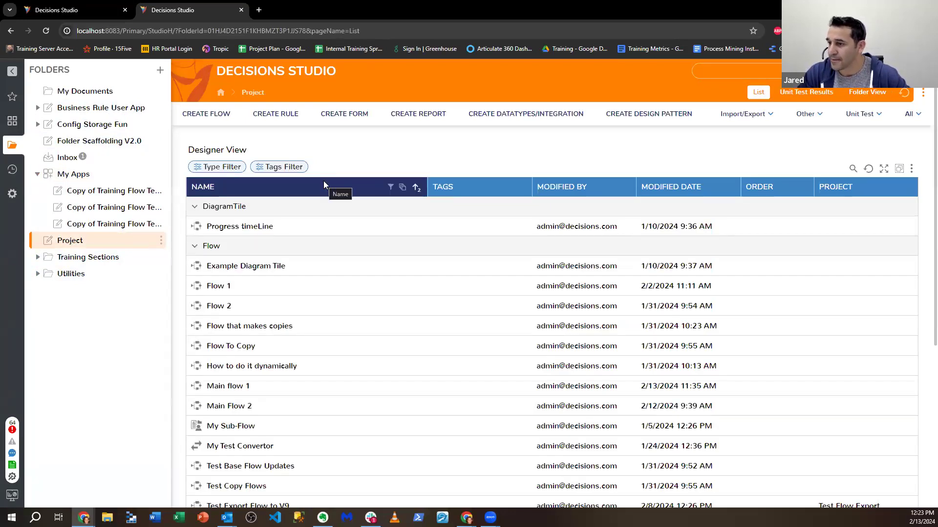
{"action": "scroll", "coordinate": [286, 299], "scroll_direction": "down", "scroll_amount": 4}
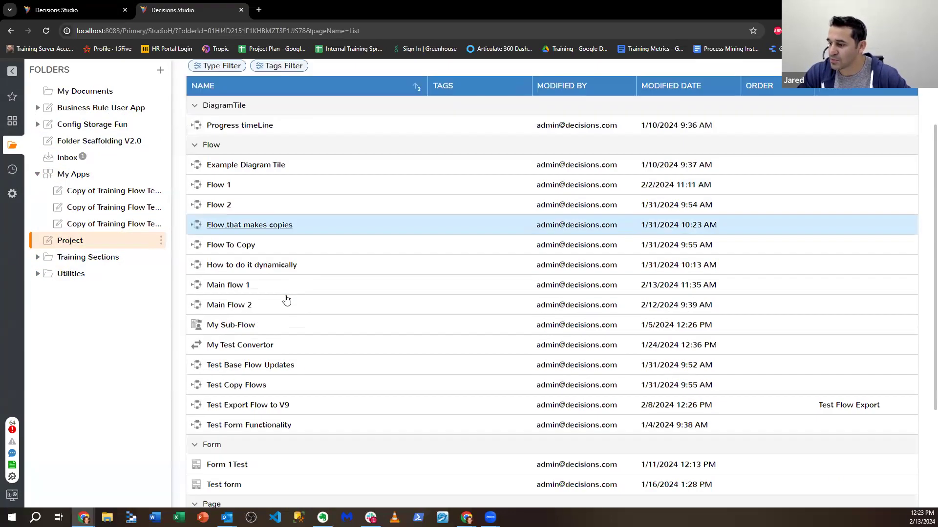
{"action": "scroll", "coordinate": [285, 299], "scroll_direction": "down", "scroll_amount": 2}
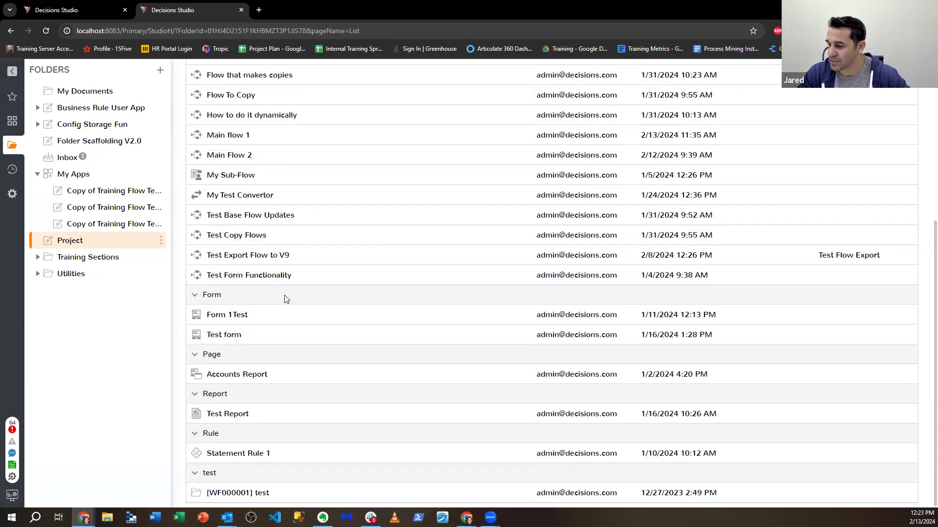
{"action": "scroll", "coordinate": [283, 274], "scroll_direction": "up", "scroll_amount": 6}
{"action": "scroll", "coordinate": [274, 263], "scroll_direction": "down", "scroll_amount": 5}
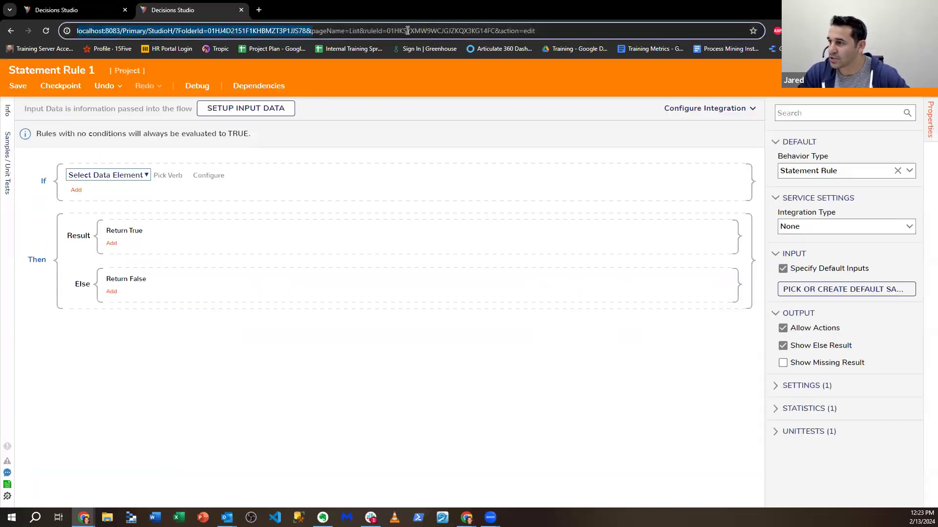
{"action": "left_click", "coordinate": [382, 30]}
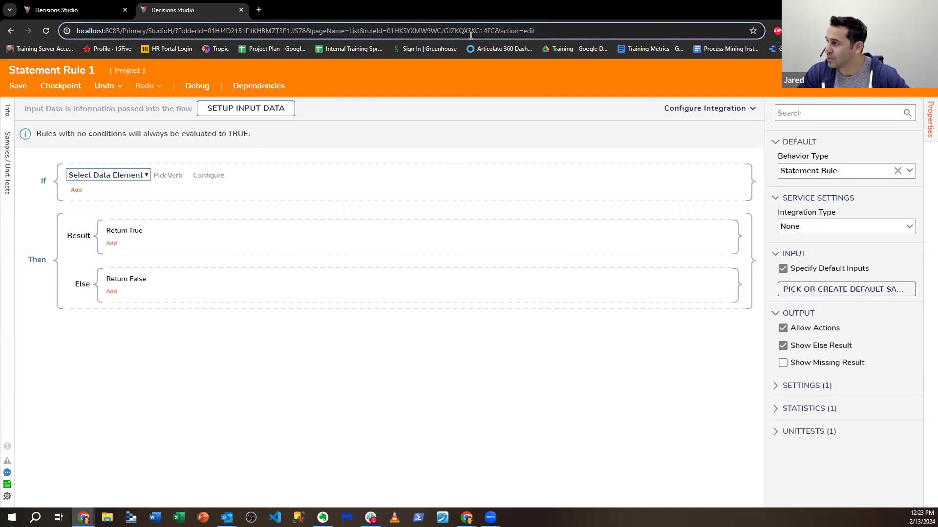
{"action": "left_click_drag", "start_coordinate": [367, 31], "coordinate": [382, 32]}
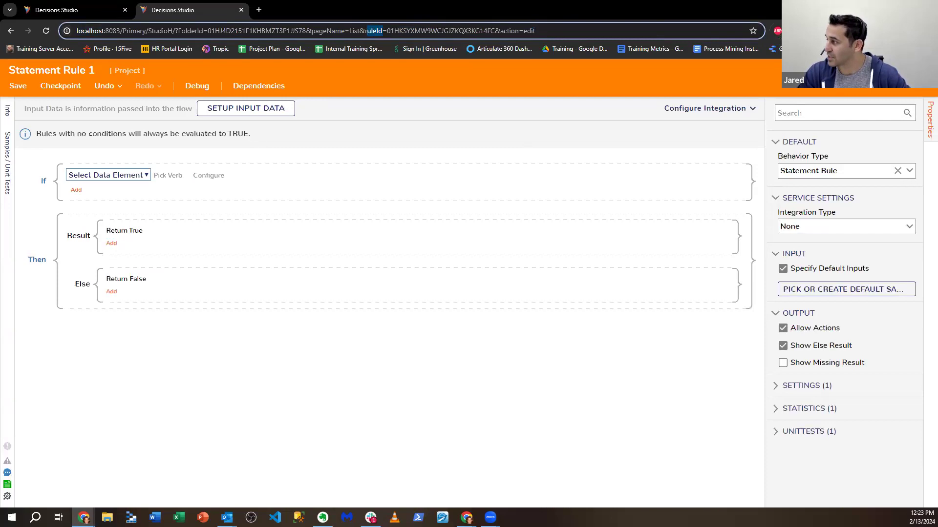
{"action": "key", "text": "alt+Left"}
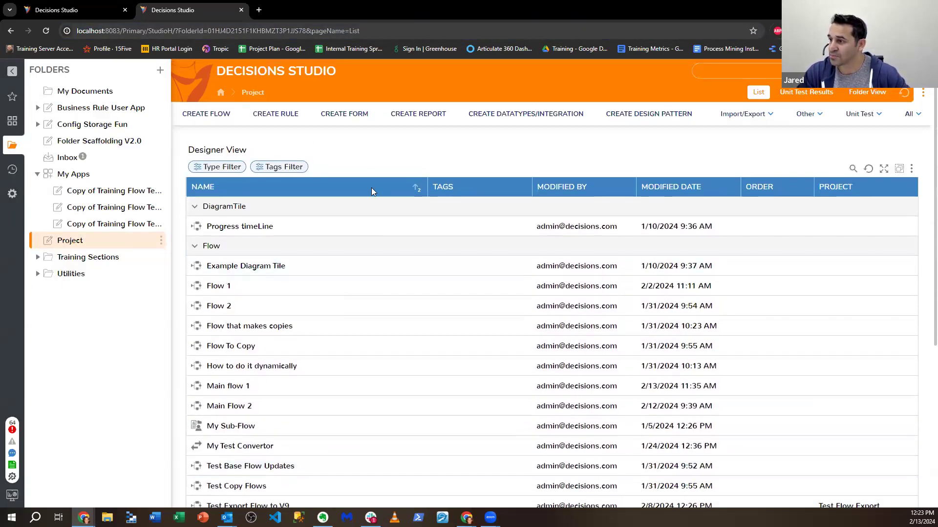
Create a matrix rule named "Neo you are the chosen one" in the Project folder.
{"action": "left_click", "coordinate": [275, 114]}
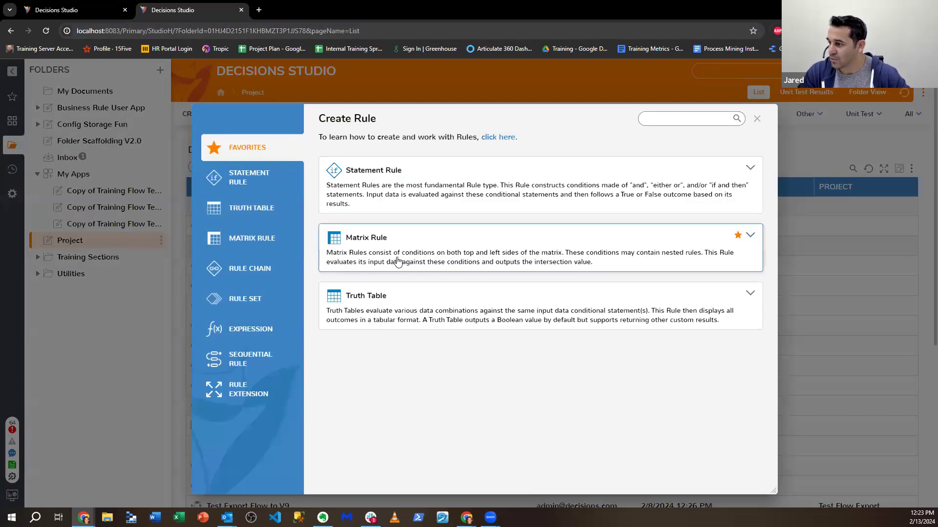
{"action": "left_click", "coordinate": [398, 262]}
{"action": "left_click", "coordinate": [448, 277]}
{"action": "key", "text": "ctrl+a"}
{"action": "key", "text": "BackSpace"}
{"action": "type", "text": "Neo yopu are"}
{"action": "key", "text": "BackSpace"}
{"action": "key", "text": "BackSpace"}
{"action": "key", "text": "BackSpace"}
{"action": "key", "text": "BackSpace"}
{"action": "key", "text": "BackSpace"}
{"action": "key", "text": "BackSpace"}
{"action": "type", "text": "u are the chosen one"}
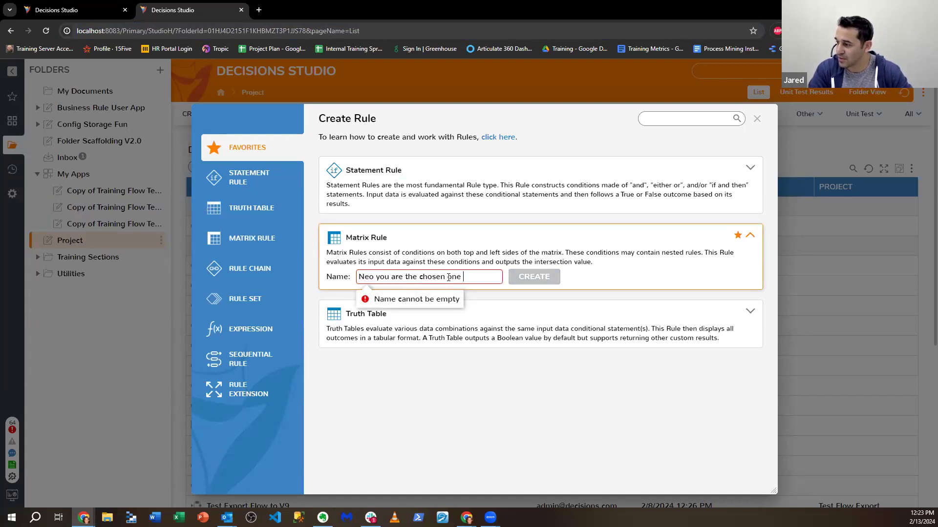
{"action": "left_click", "coordinate": [534, 276]}
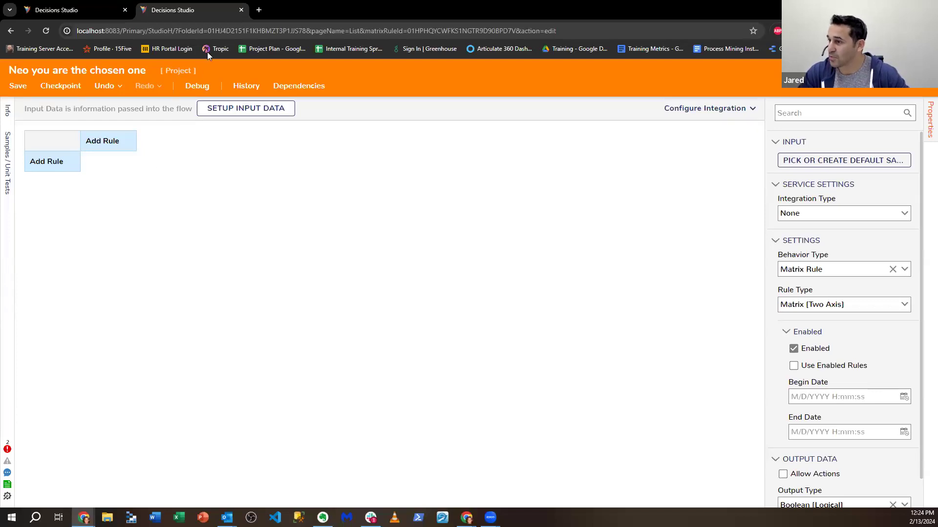
Examine the ID parameter name in the matrix rule's web address and go back to the Project folder's list.
{"action": "left_click_drag", "start_coordinate": [364, 32], "coordinate": [405, 37]}
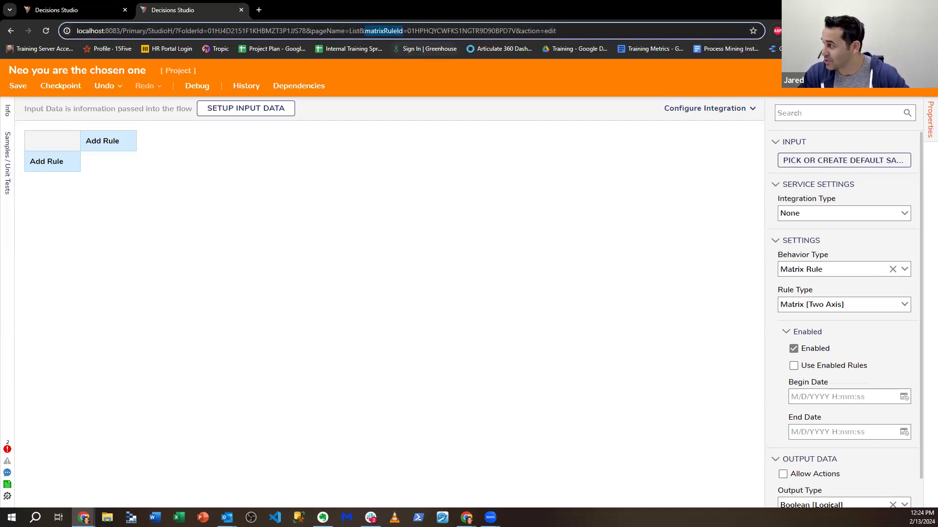
{"action": "left_click", "coordinate": [923, 71]}
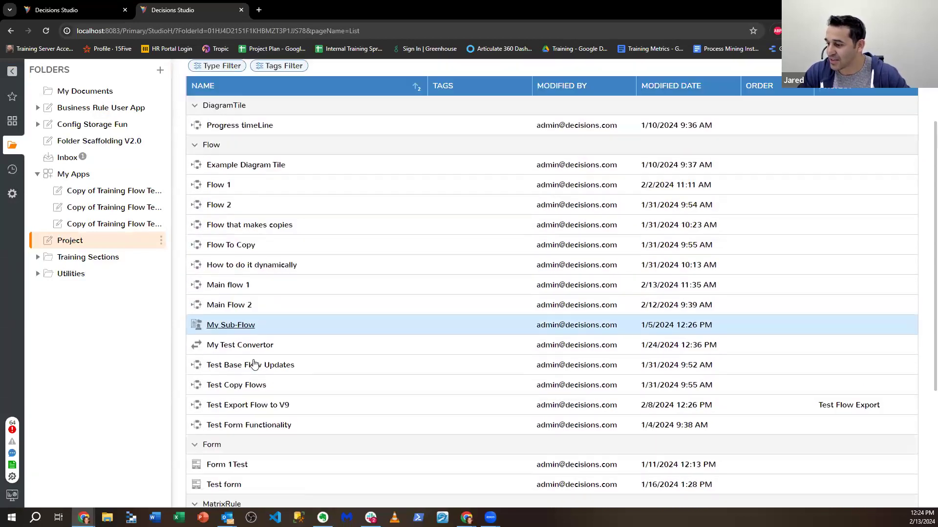
{"action": "scroll", "coordinate": [313, 283], "scroll_direction": "down", "scroll_amount": 5}
{"action": "scroll", "coordinate": [317, 277], "scroll_direction": "up", "scroll_amount": 6}
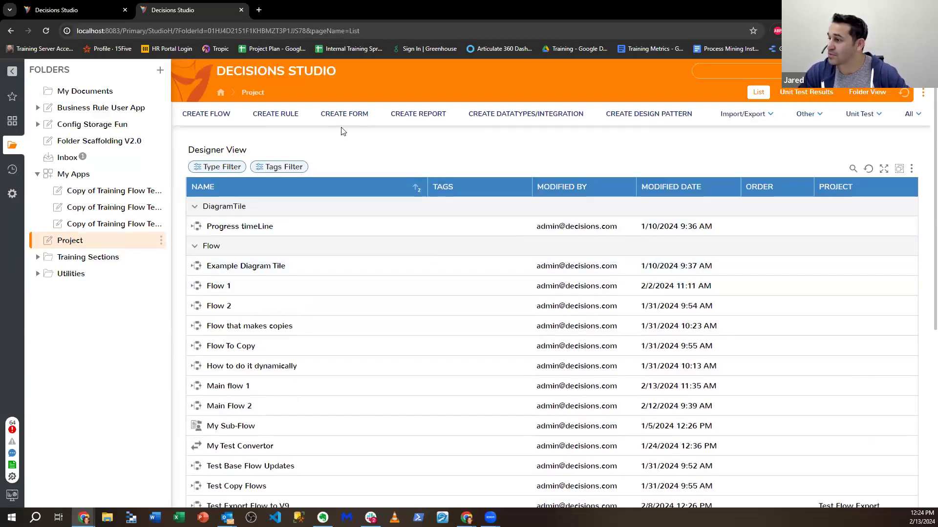
Create a truth table named "I am a Knight of the truth table" in the Project folder.
{"action": "left_click", "coordinate": [283, 117]}
{"action": "left_click", "coordinate": [418, 312]}
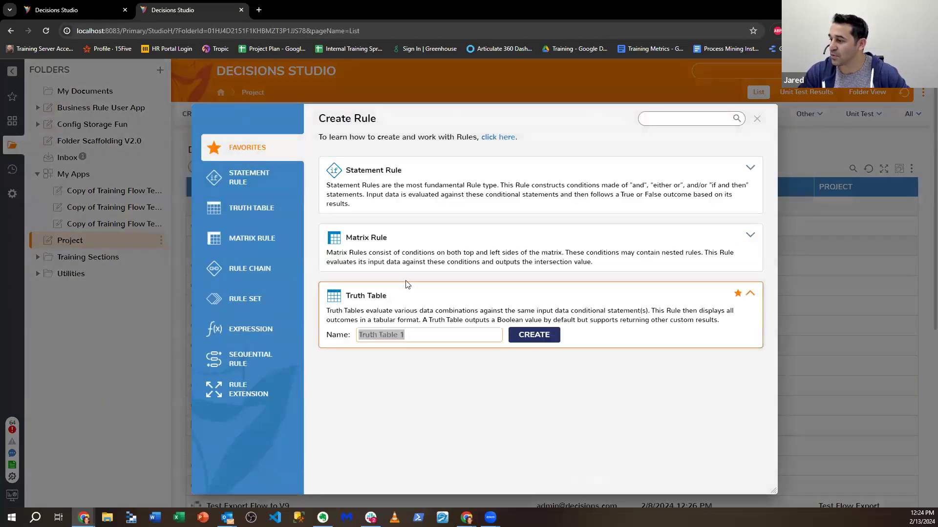
{"action": "type", "text": "I am "}
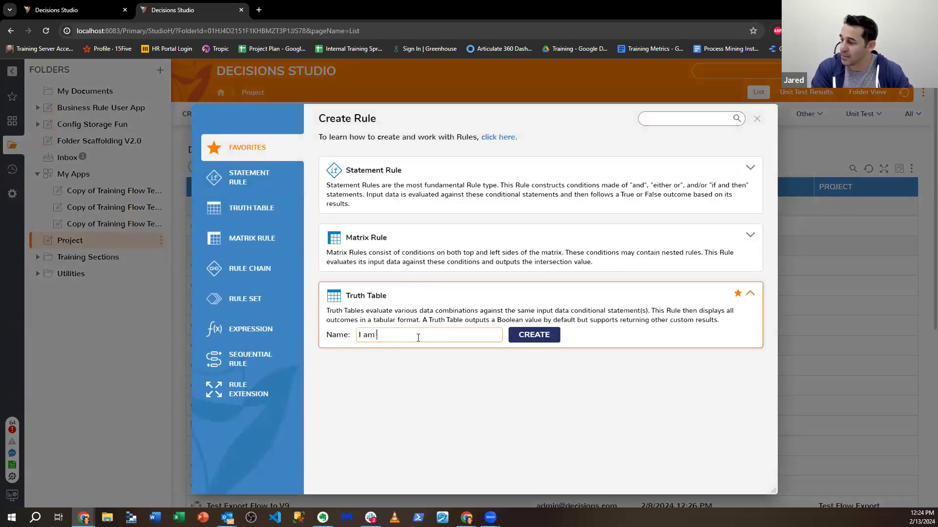
{"action": "type", "text": "a Kinight of the truth table"}
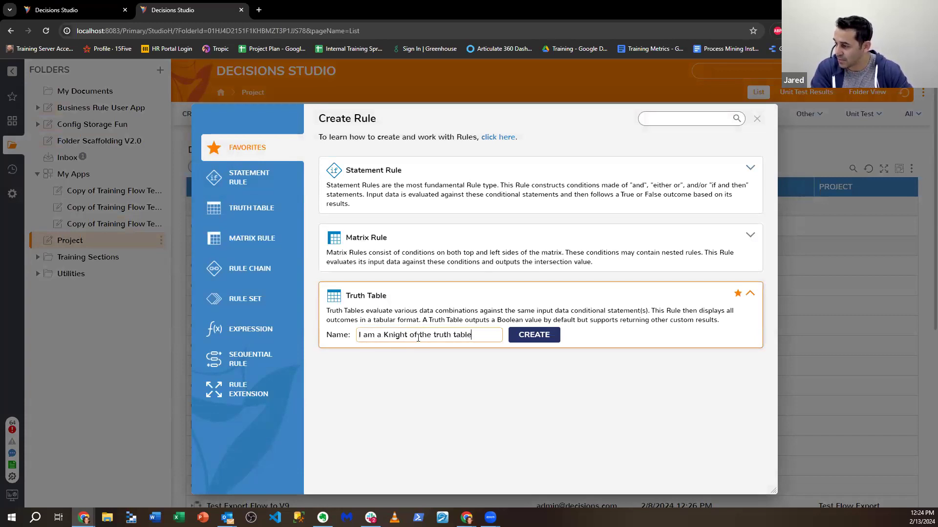
{"action": "key", "text": "Return"}
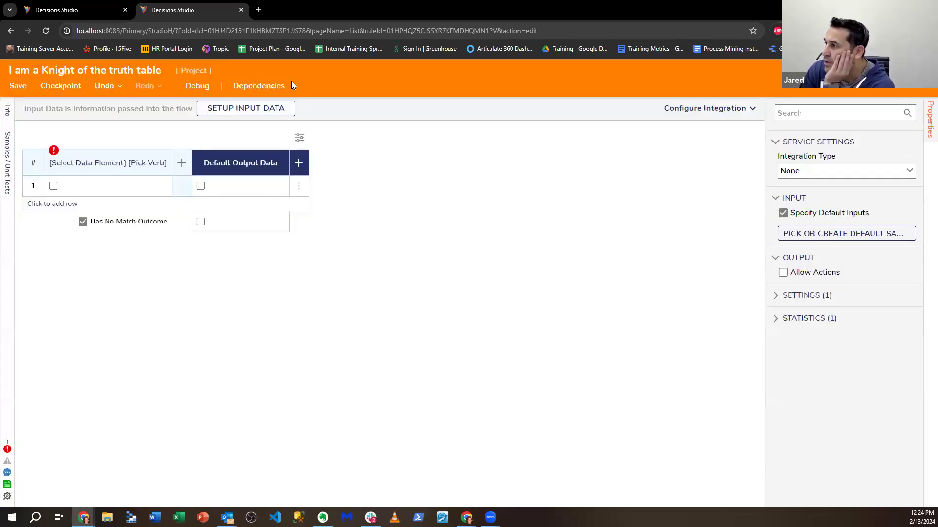
Close the truth table and view the Flows folder of the Business Rule User App.
{"action": "left_click", "coordinate": [924, 70]}
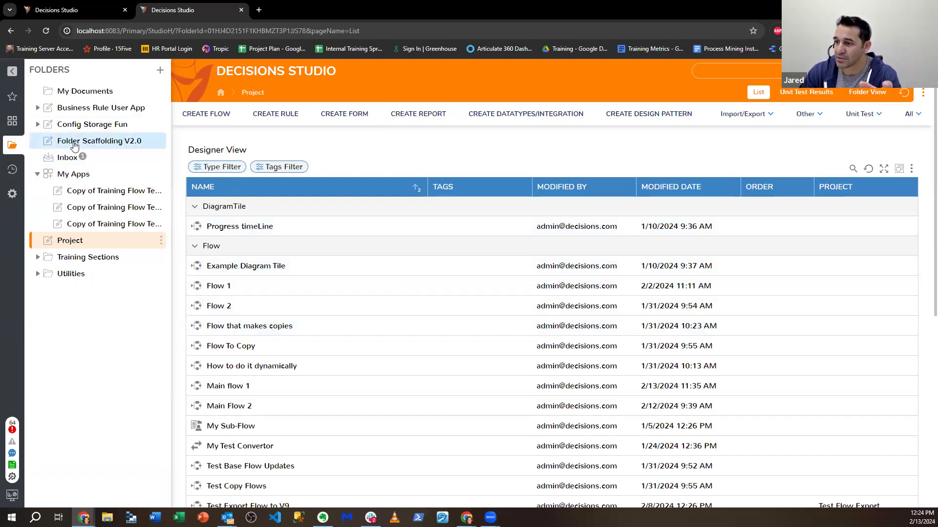
{"action": "left_click", "coordinate": [38, 108]}
{"action": "left_click", "coordinate": [98, 159]}
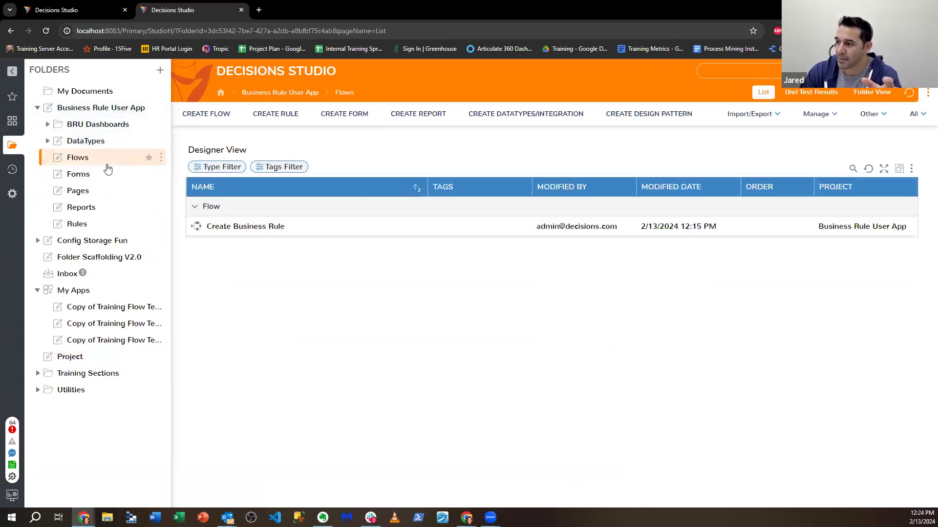
Return to the Create Business Rule flow and place a copy of the End Form Session step beside Create Matrix Rule, above the end step.
{"action": "key", "text": "ctrl+1"}
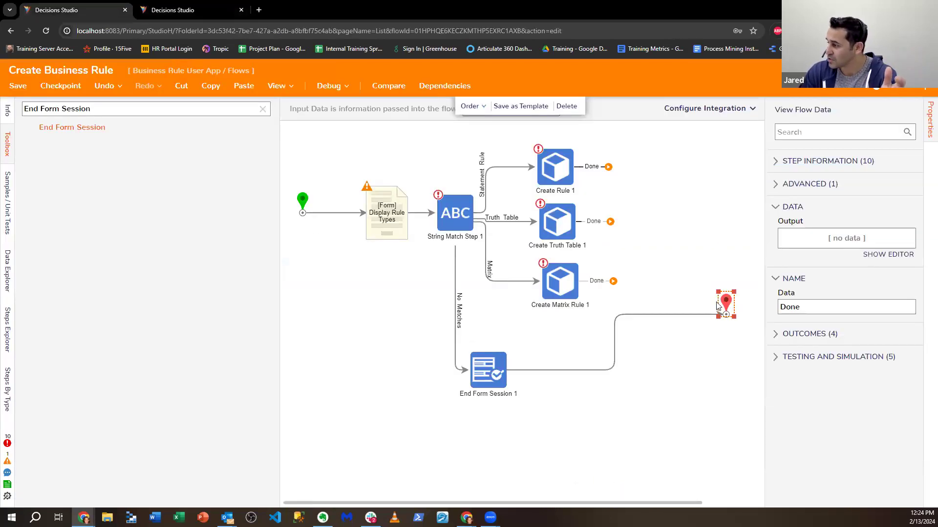
{"action": "left_click_drag", "start_coordinate": [724, 309], "coordinate": [731, 317]}
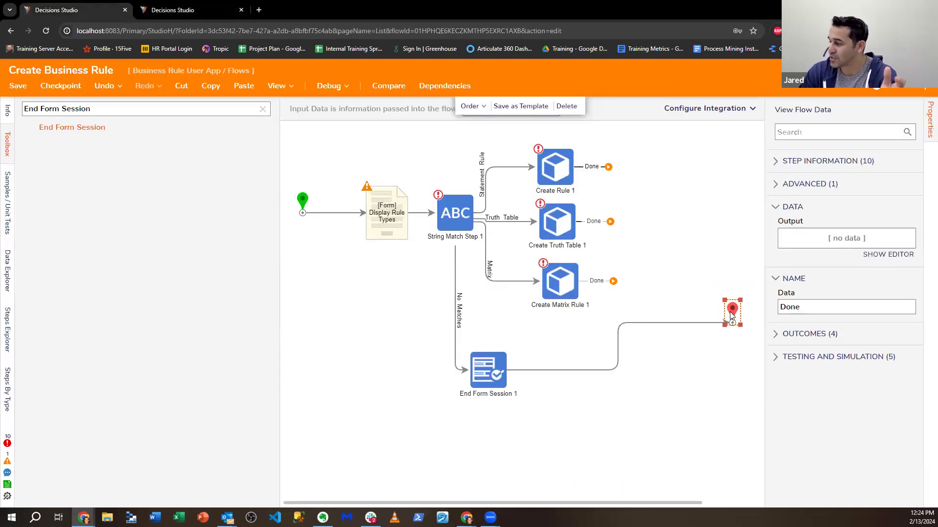
{"action": "left_click", "coordinate": [504, 374]}
{"action": "key", "text": "ctrl+c"}
{"action": "key", "text": "ctrl+v"}
{"action": "left_click_drag", "start_coordinate": [488, 362], "coordinate": [666, 262]}
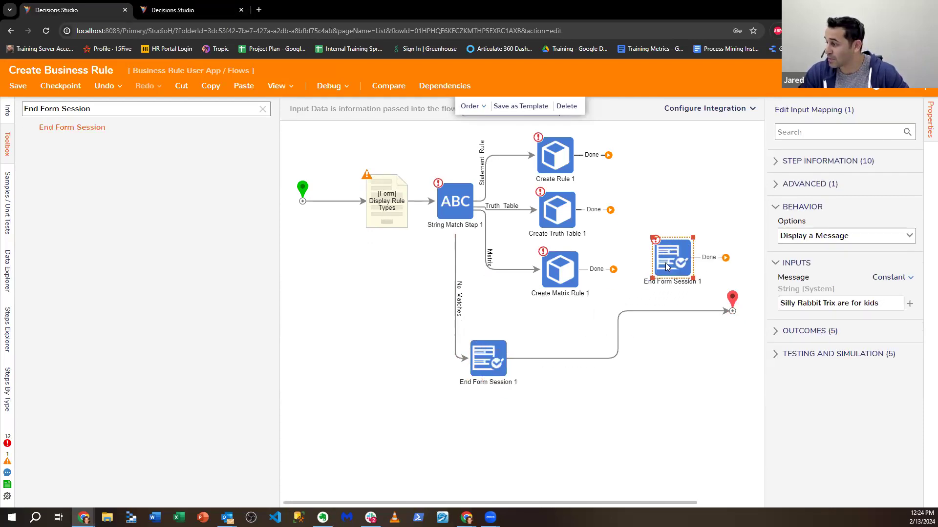
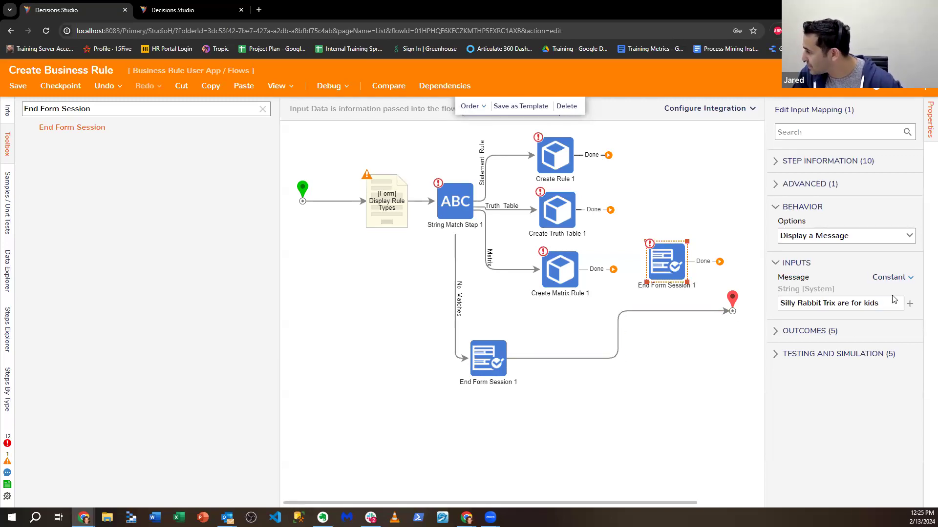
Set the new End Form Session step to Open Url without opening a new window, and move it beside Create Truth Table.
{"action": "left_click", "coordinate": [904, 238]}
{"action": "left_click", "coordinate": [843, 324]}
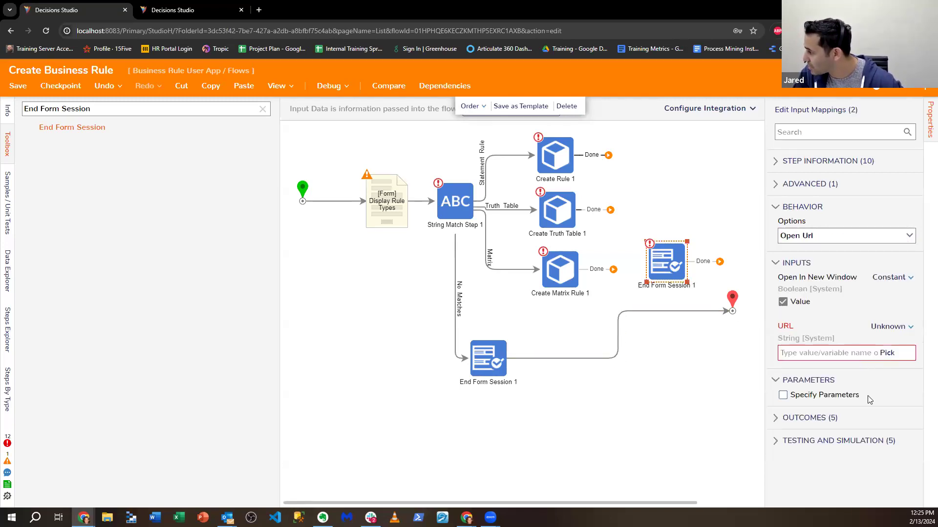
{"action": "left_click", "coordinate": [809, 303]}
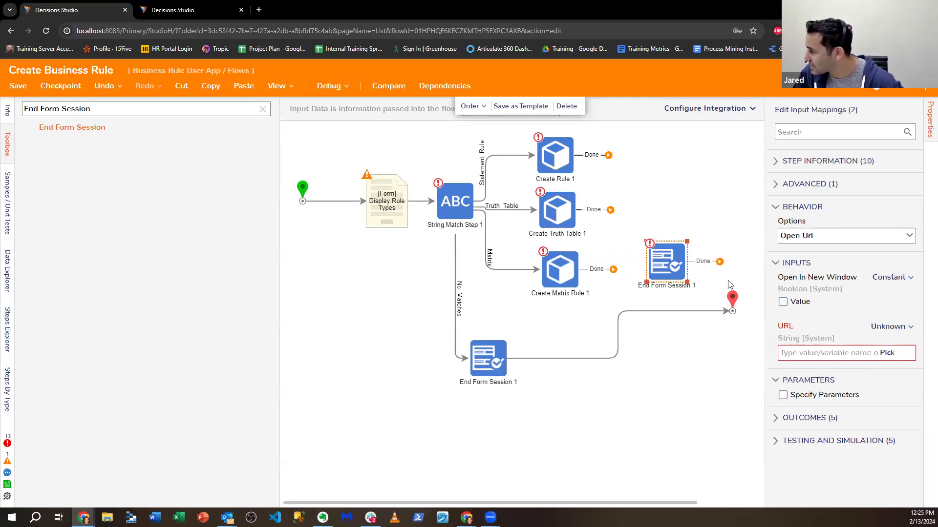
{"action": "left_click_drag", "start_coordinate": [676, 277], "coordinate": [689, 218]}
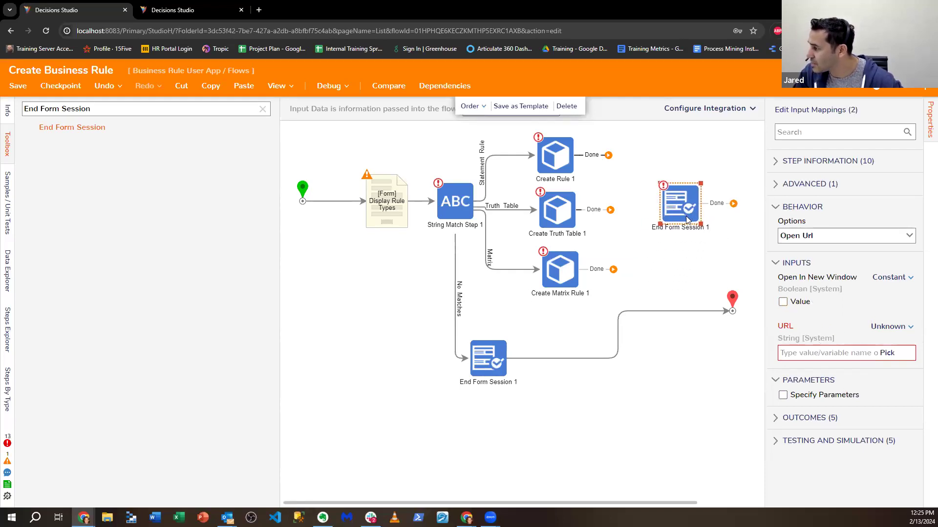
Find the Create Data step and add it to the flow below the Display Rule Types form.
{"action": "left_click", "coordinate": [202, 110]}
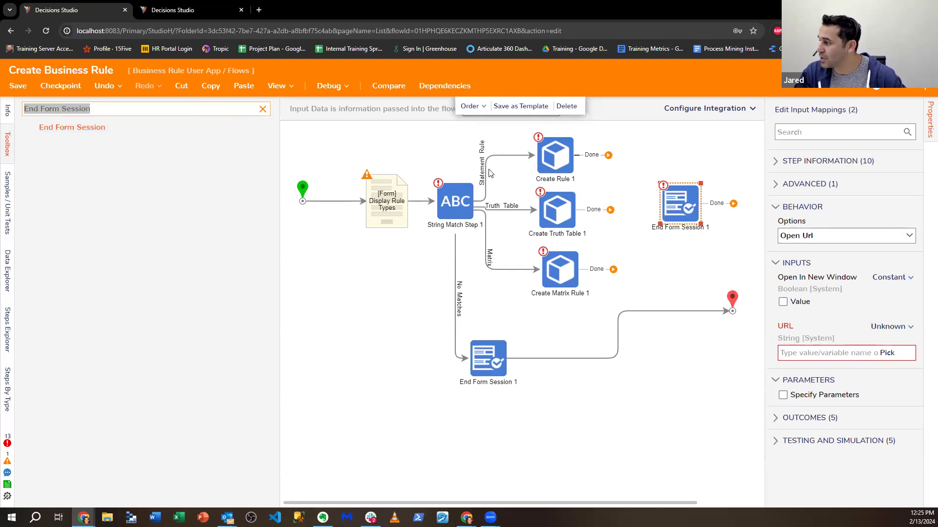
{"action": "type", "text": "Creat"}
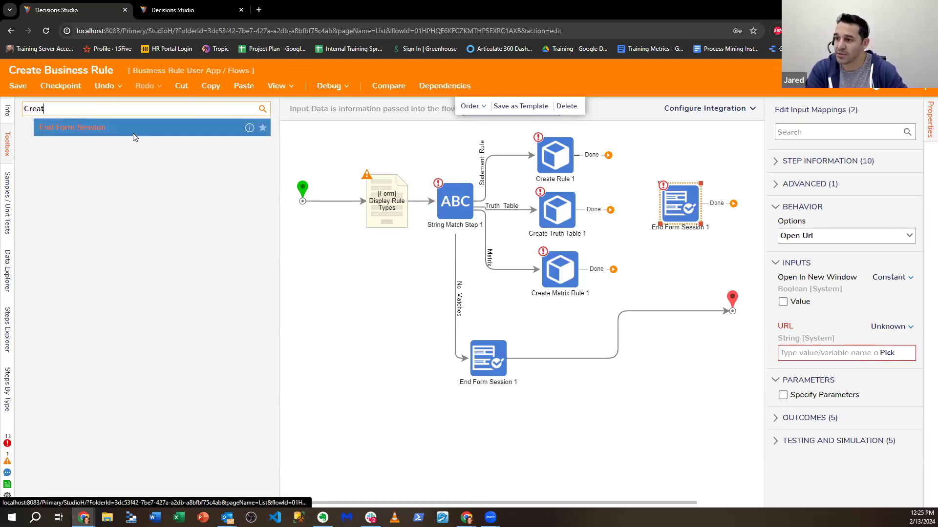
{"action": "type", "text": "e Data"}
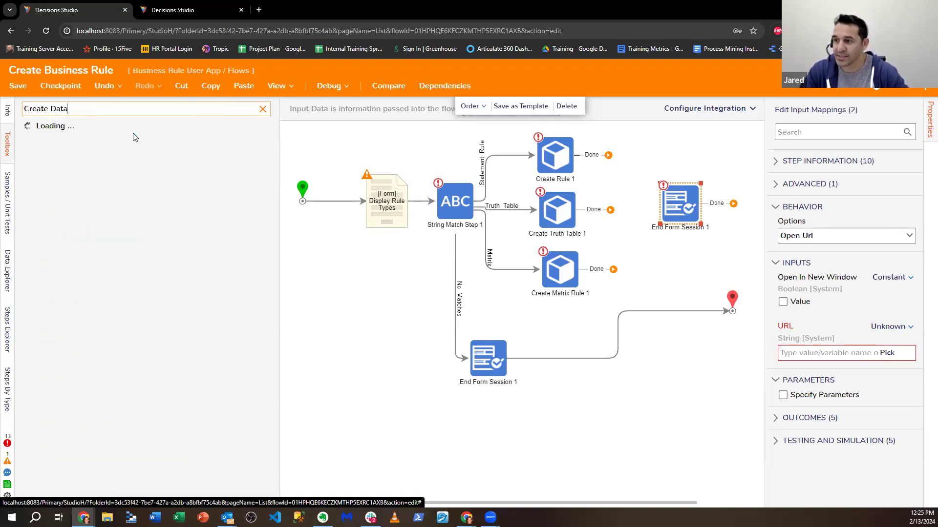
{"action": "left_click_drag", "start_coordinate": [121, 143], "coordinate": [357, 344]}
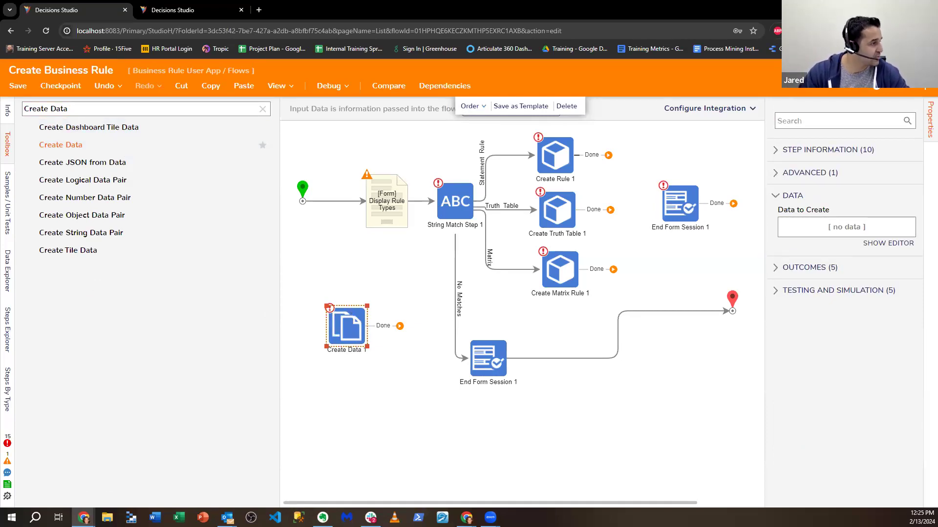
Define a single String named RuleURLId as the data to create, and save the definition.
{"action": "left_click", "coordinate": [889, 243]}
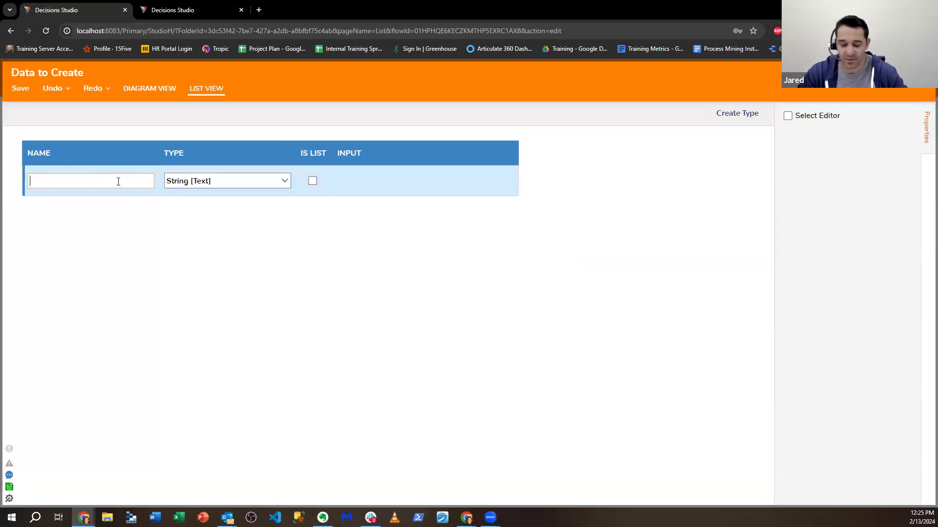
{"action": "type", "text": "RuleIdentify"}
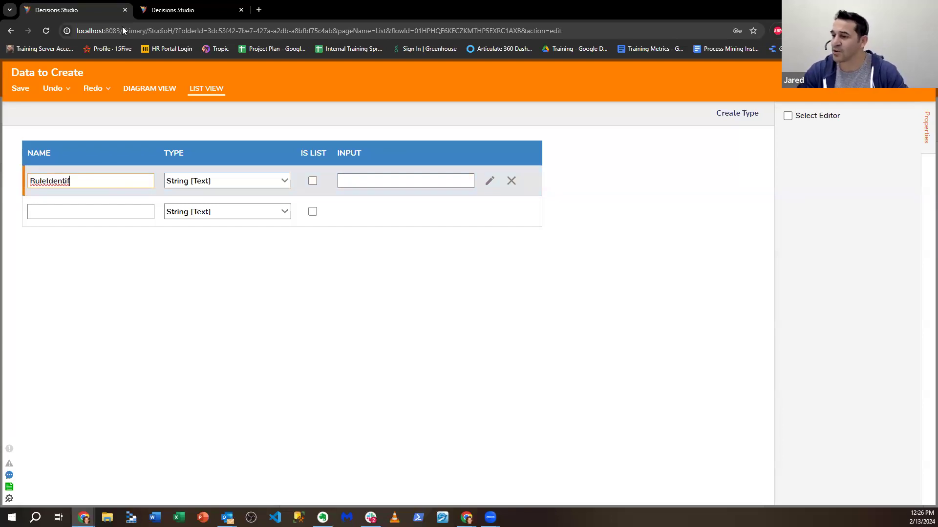
{"action": "key", "text": "BackSpace"}
{"action": "key", "text": "BackSpace"}
{"action": "key", "text": "BackSpace"}
{"action": "key", "text": "BackSpace"}
{"action": "key", "text": "BackSpace"}
{"action": "key", "text": "BackSpace"}
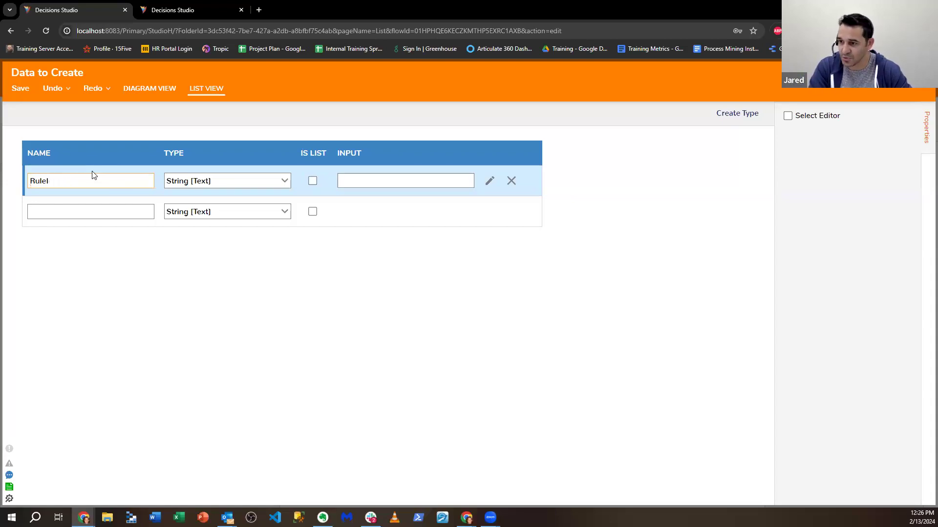
{"action": "type", "text": "URLId"}
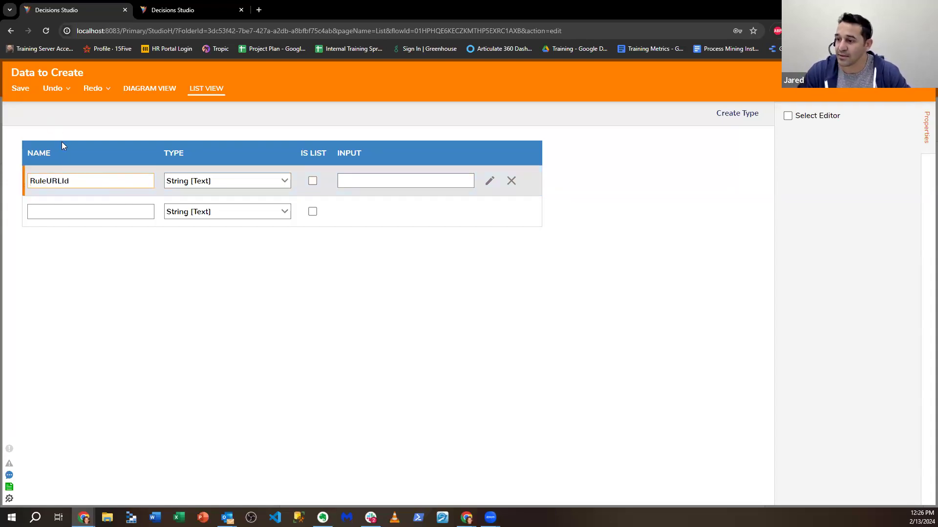
{"action": "left_click", "coordinate": [20, 88]}
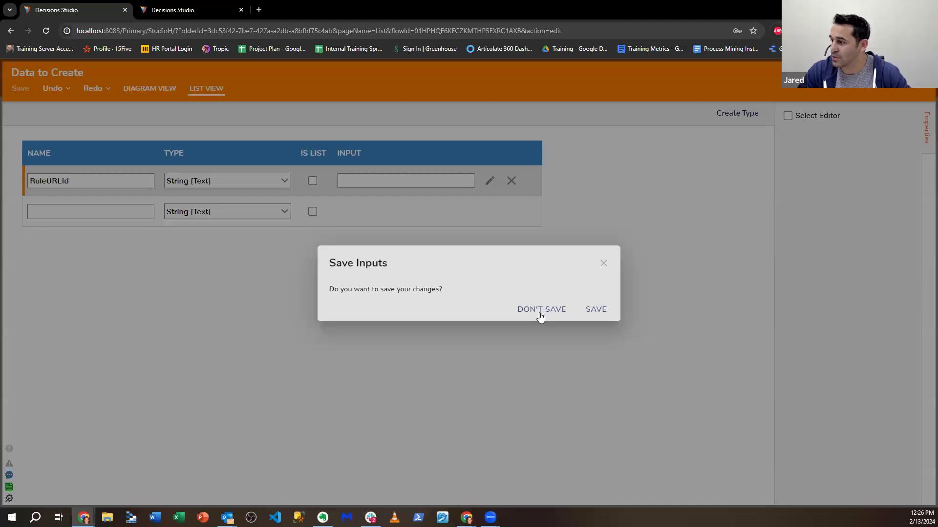
{"action": "left_click", "coordinate": [594, 309]}
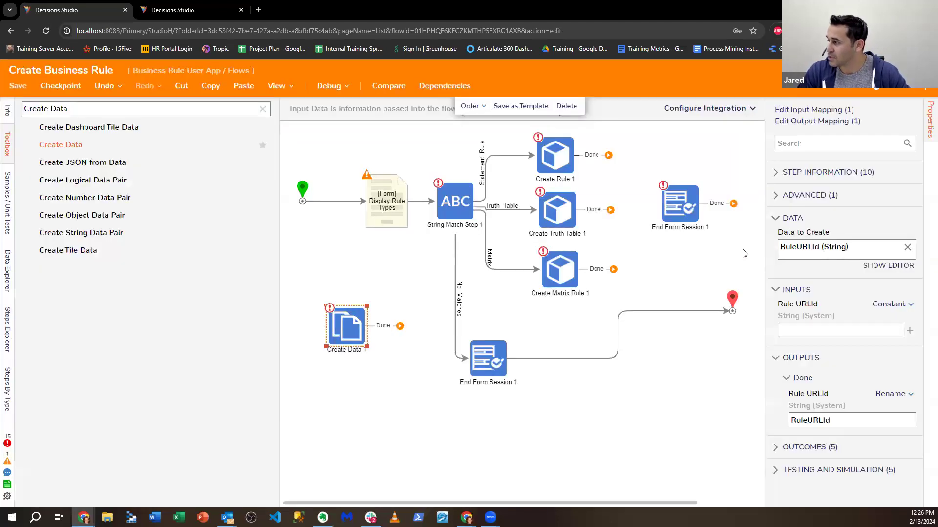
Move the unconnected End Form Session below the end step and set Create Data's Rule URLId constant to matrixRuleId.
{"action": "left_click", "coordinate": [686, 213]}
{"action": "left_click_drag", "start_coordinate": [686, 214], "coordinate": [676, 422]}
{"action": "left_click", "coordinate": [363, 334]}
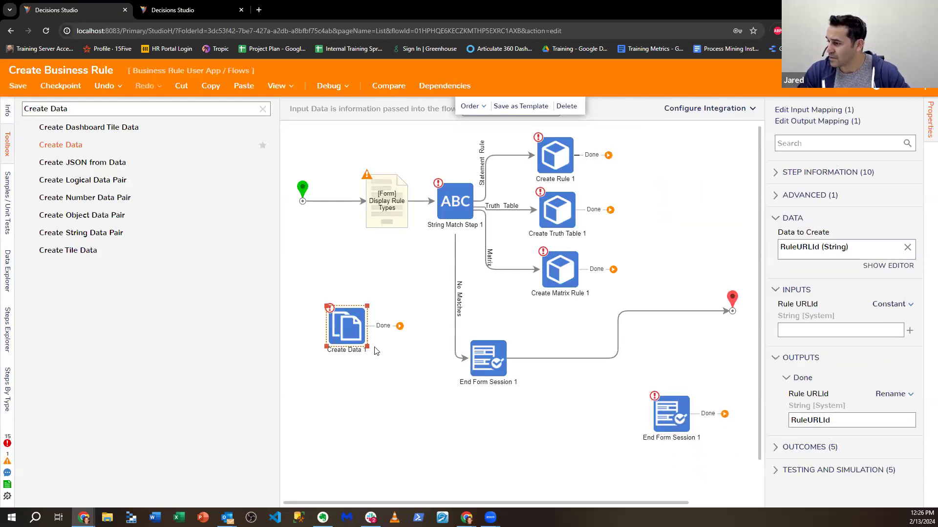
{"action": "left_click", "coordinate": [792, 332]}
{"action": "type", "text": "Matri"}
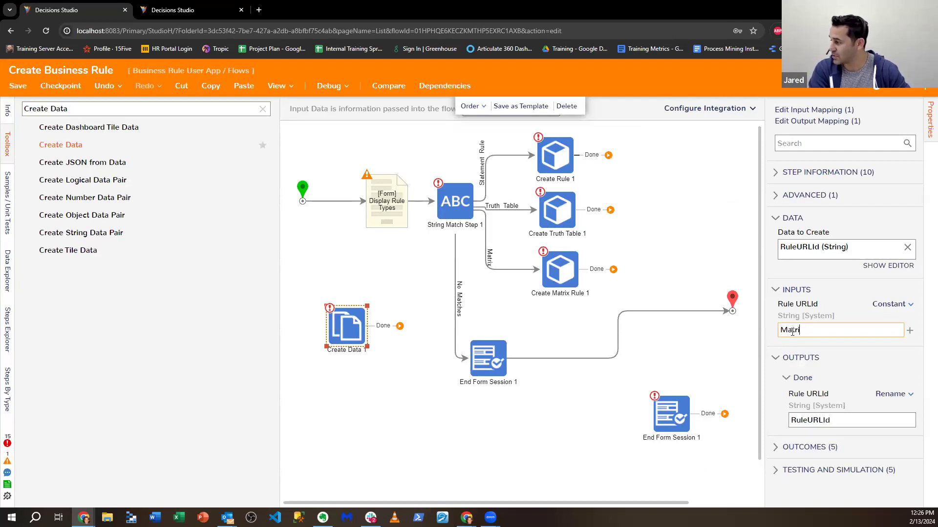
{"action": "key", "text": "BackSpace"}
{"action": "type", "text": "matrix"}
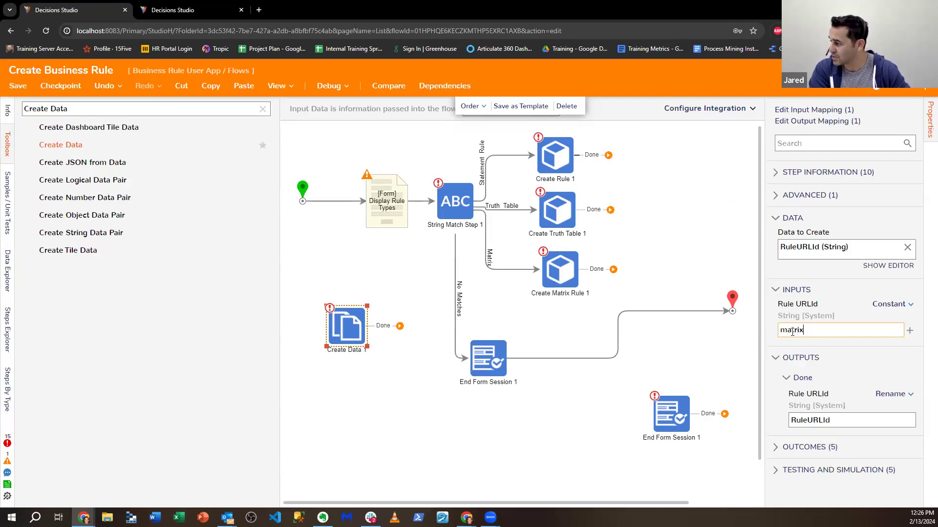
{"action": "type", "text": "RuleId"}
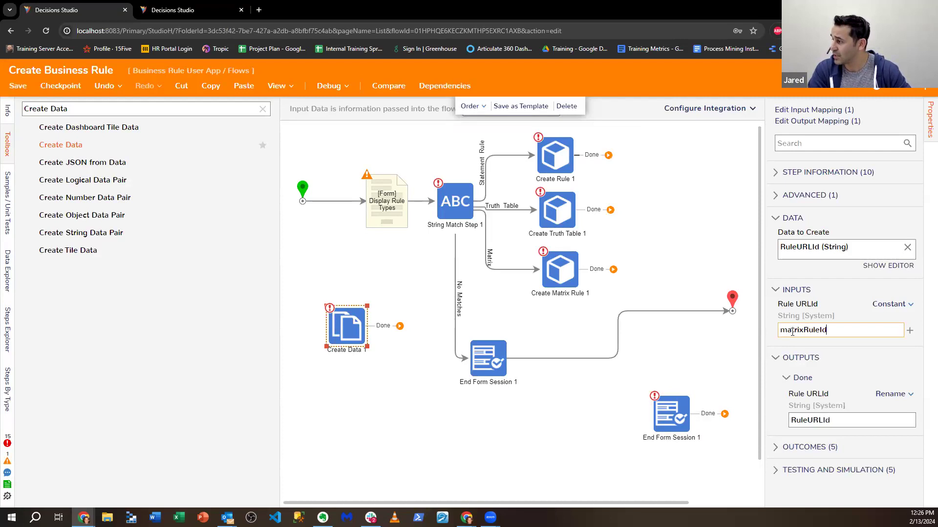
{"action": "key", "text": "BackSpace"}
{"action": "type", "text": "r"}
{"action": "key", "text": "BackSpace"}
{"action": "type", "text": "R"}
Move Create Data beside Create Truth Table and place a copy of it beside Create Matrix Rule.
{"action": "left_click_drag", "start_coordinate": [358, 328], "coordinate": [666, 197]}
{"action": "left_click", "coordinate": [676, 282]}
{"action": "left_click", "coordinate": [671, 255]}
{"action": "key", "text": "ctrl+c"}
{"action": "key", "text": "ctrl+v"}
{"action": "left_click_drag", "start_coordinate": [673, 249], "coordinate": [665, 270]}
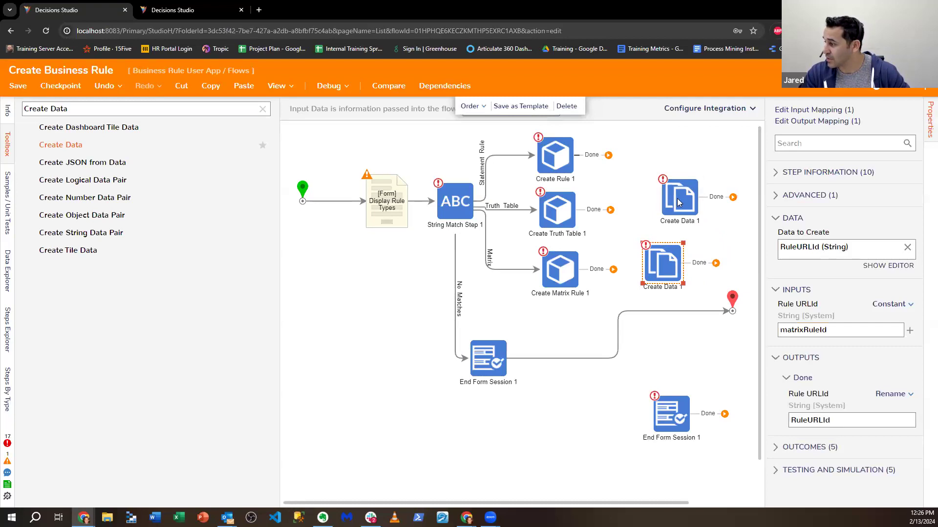
Delete the Create Data step beside Create Truth Table, keeping the one beside Create Matrix Rule.
{"action": "left_click_drag", "start_coordinate": [679, 202], "coordinate": [672, 198]}
{"action": "left_click_drag", "start_coordinate": [670, 197], "coordinate": [664, 202]}
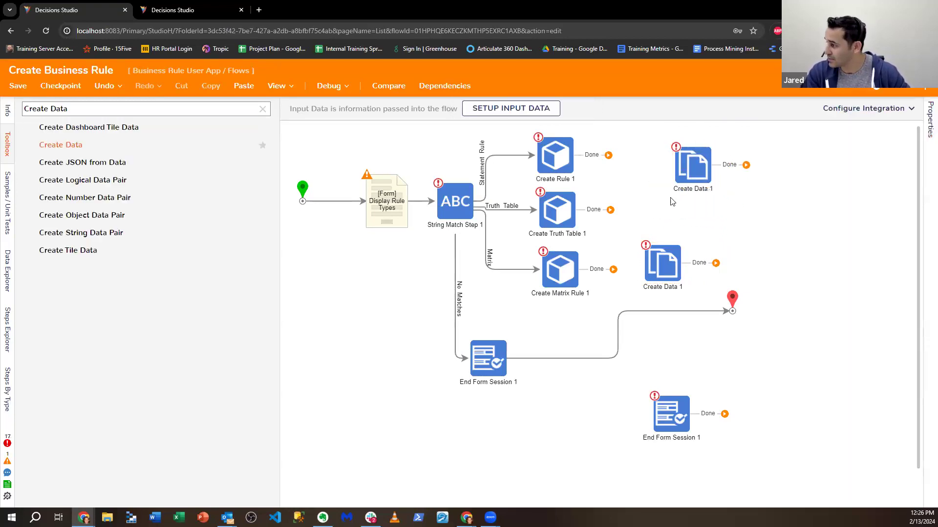
{"action": "left_click", "coordinate": [668, 205]}
{"action": "key", "text": "Delete"}
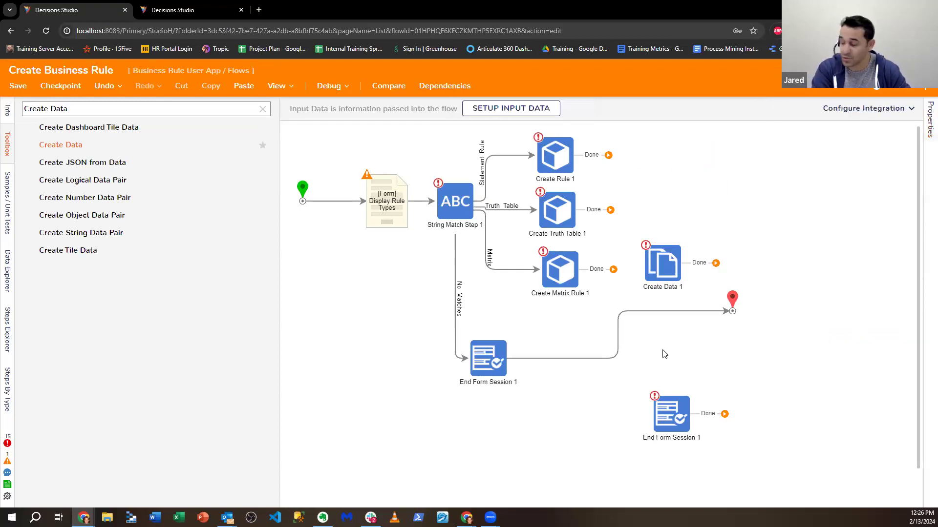
Place a copy of Create Data beside Create Truth Table and set its Rule URLId constant to ruleId.
{"action": "left_click", "coordinate": [664, 265]}
{"action": "key", "text": "ctrl+c"}
{"action": "key", "text": "ctrl+v"}
{"action": "left_click_drag", "start_coordinate": [672, 277], "coordinate": [659, 199]}
{"action": "left_click_drag", "start_coordinate": [828, 330], "coordinate": [764, 334]}
{"action": "key", "text": "BackSpace"}
{"action": "type", "text": "ruleId"}
{"action": "left_click", "coordinate": [719, 375]}
Connect Create Rule and Create Truth Table to the ruleId Create Data step, and Create Matrix Rule to the matrixRuleId one.
{"action": "left_click_drag", "start_coordinate": [659, 204], "coordinate": [648, 223]}
{"action": "left_click_drag", "start_coordinate": [613, 269], "coordinate": [644, 270]}
{"action": "left_click_drag", "start_coordinate": [608, 155], "coordinate": [634, 202]}
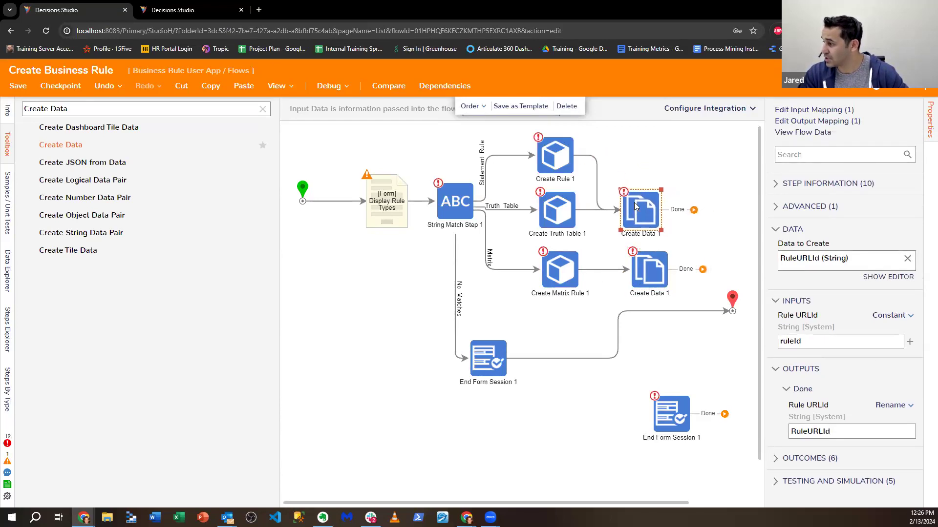
{"action": "left_click_drag", "start_coordinate": [637, 272], "coordinate": [630, 272]}
{"action": "left_click", "coordinate": [638, 213]}
{"action": "left_click", "coordinate": [557, 210]}
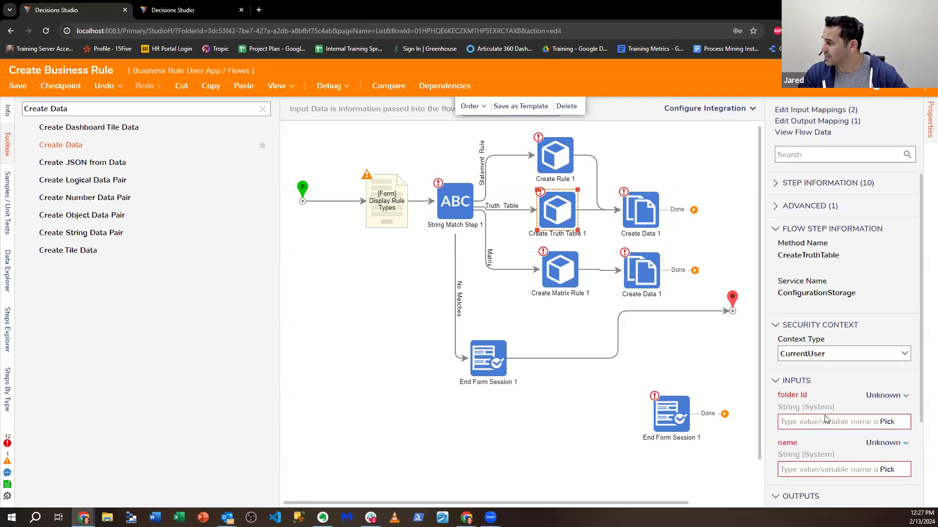
{"action": "left_click", "coordinate": [555, 155]}
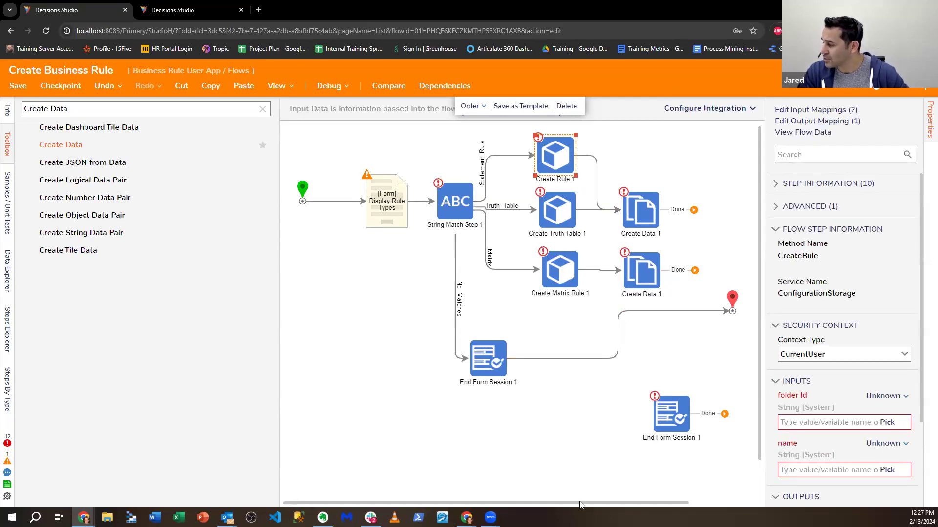
Connect both Create Data steps to the Open Url End Form Session step and link its Done path to the end step.
{"action": "left_click_drag", "start_coordinate": [616, 503], "coordinate": [701, 492]}
{"action": "left_click_drag", "start_coordinate": [579, 425], "coordinate": [651, 264]}
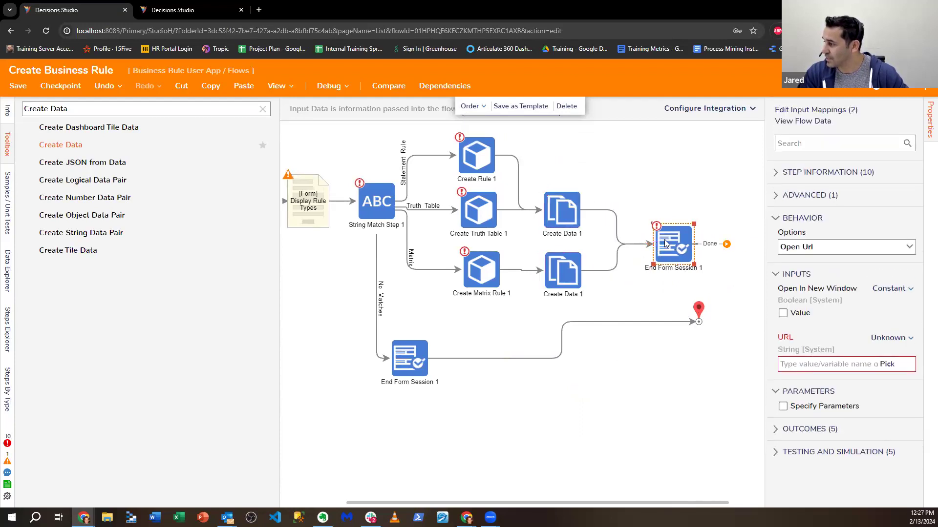
{"action": "left_click_drag", "start_coordinate": [698, 309], "coordinate": [698, 336]}
{"action": "mouse_move", "coordinate": [710, 244]}
{"action": "left_mouse_down"}
{"action": "mouse_move", "coordinate": [674, 360]}
{"action": "mouse_move", "coordinate": [698, 342]}
{"action": "left_mouse_up"}
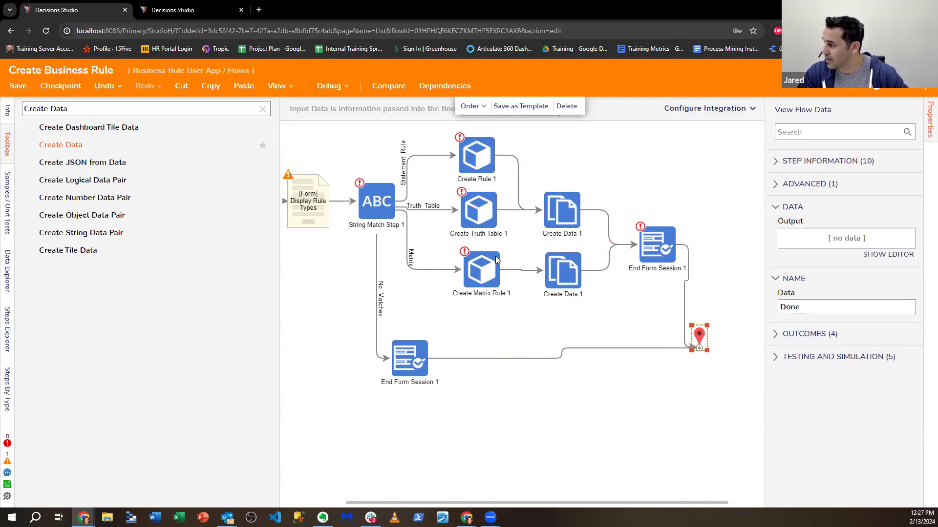
Insert a Fetch Entities step between the start and the Display Rule Types form, with its No Results path leading to the form.
{"action": "left_click", "coordinate": [482, 166]}
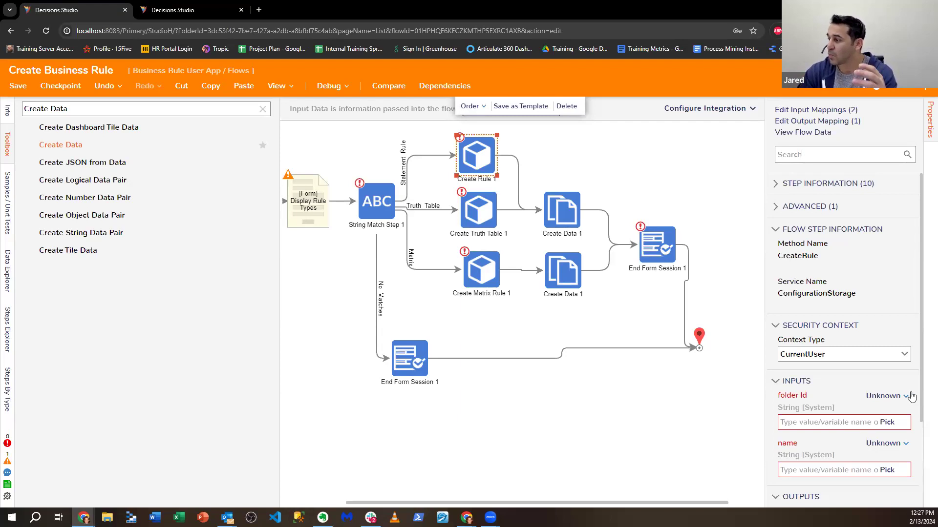
{"action": "left_click_drag", "start_coordinate": [492, 502], "coordinate": [376, 478]}
{"action": "left_click_drag", "start_coordinate": [299, 193], "coordinate": [280, 189]}
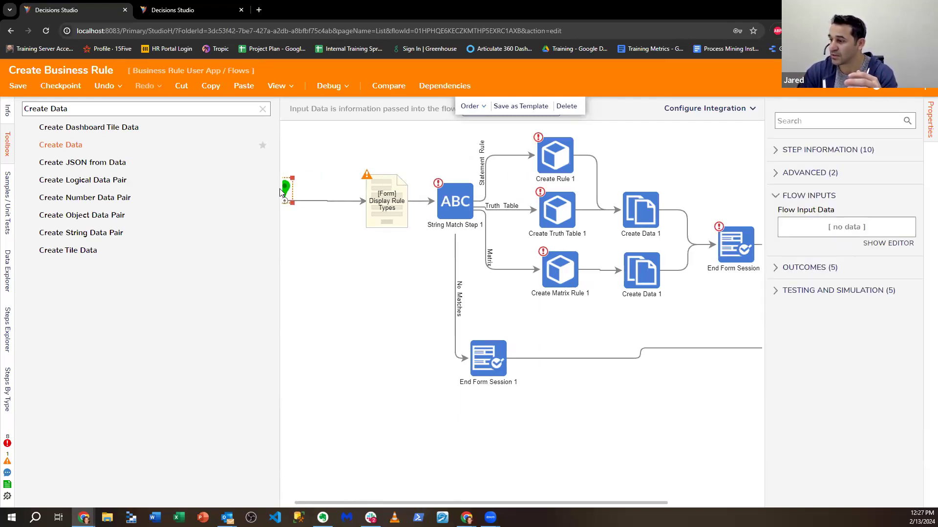
{"action": "triple_click", "coordinate": [64, 109]}
{"action": "type", "text": "F"}
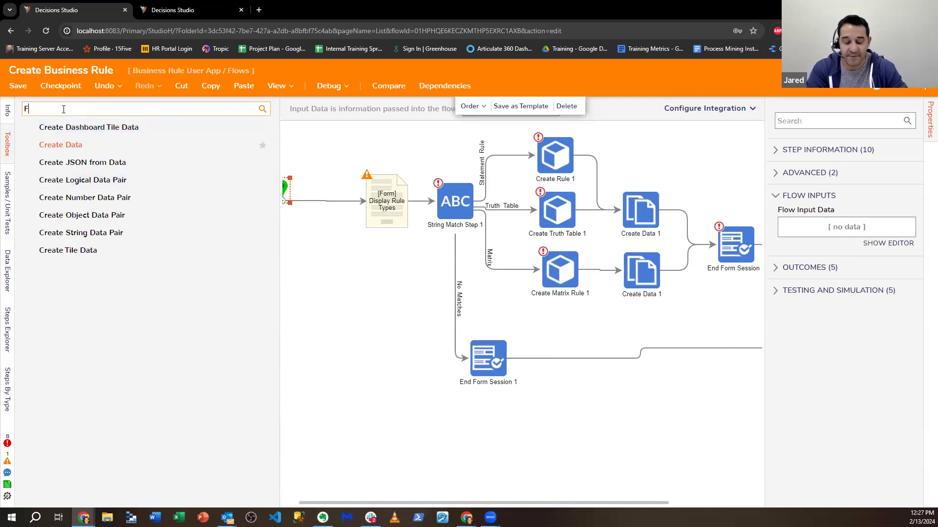
{"action": "type", "text": "etch Entities"}
{"action": "left_click_drag", "start_coordinate": [63, 145], "coordinate": [320, 198]}
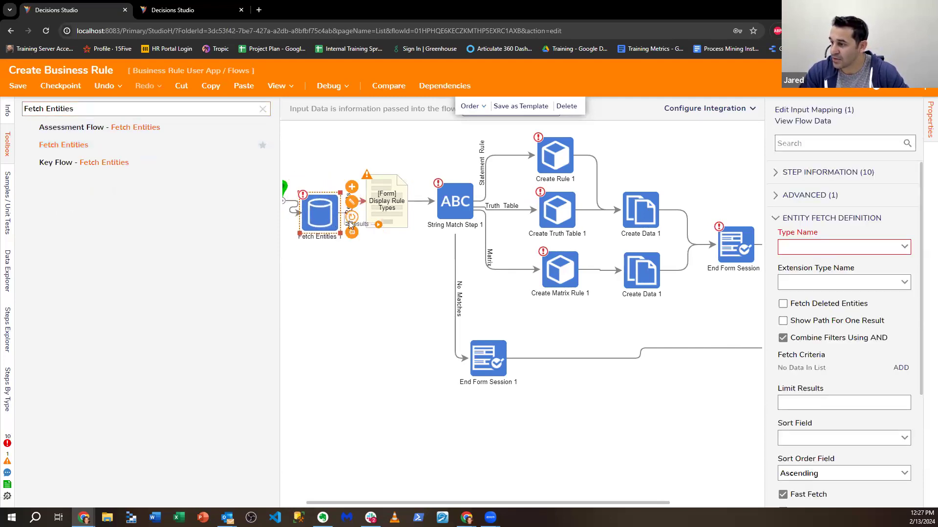
{"action": "left_click", "coordinate": [364, 200]}
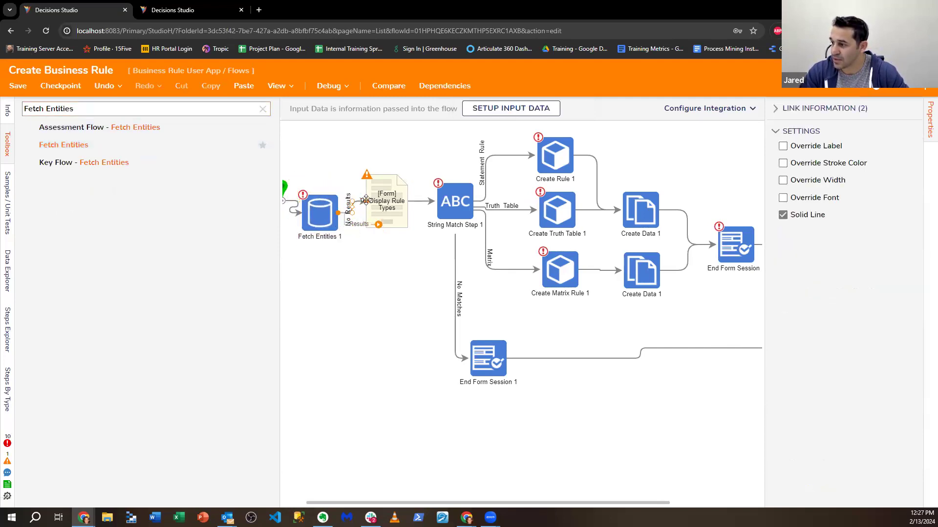
{"action": "left_click_drag", "start_coordinate": [323, 219], "coordinate": [327, 206]}
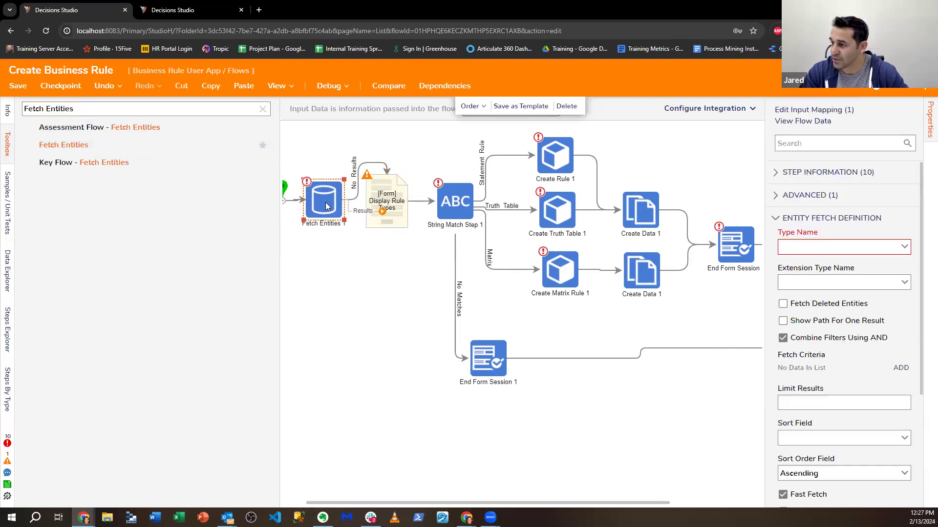
Try to add a Throw Exception step below the Fetch Entities step.
{"action": "left_click", "coordinate": [116, 103]}
{"action": "key", "text": "ctrl+a"}
{"action": "type", "text": "Tho"}
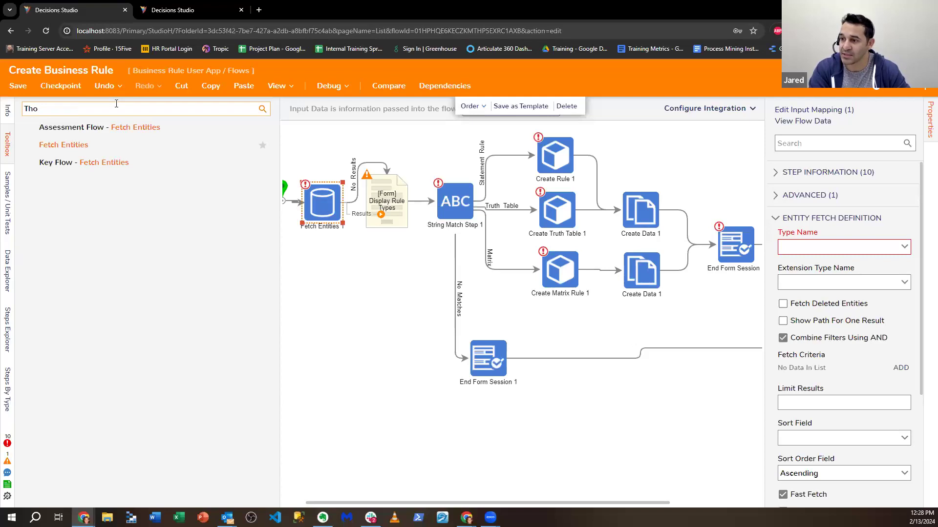
{"action": "type", "text": "rw Exception"}
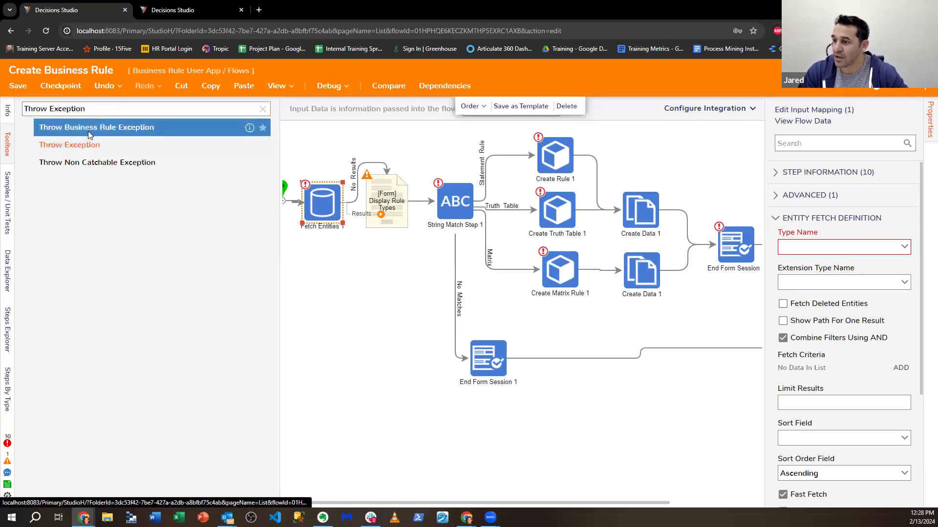
{"action": "left_click_drag", "start_coordinate": [88, 145], "coordinate": [345, 293]}
{"action": "key", "text": "Delete"}
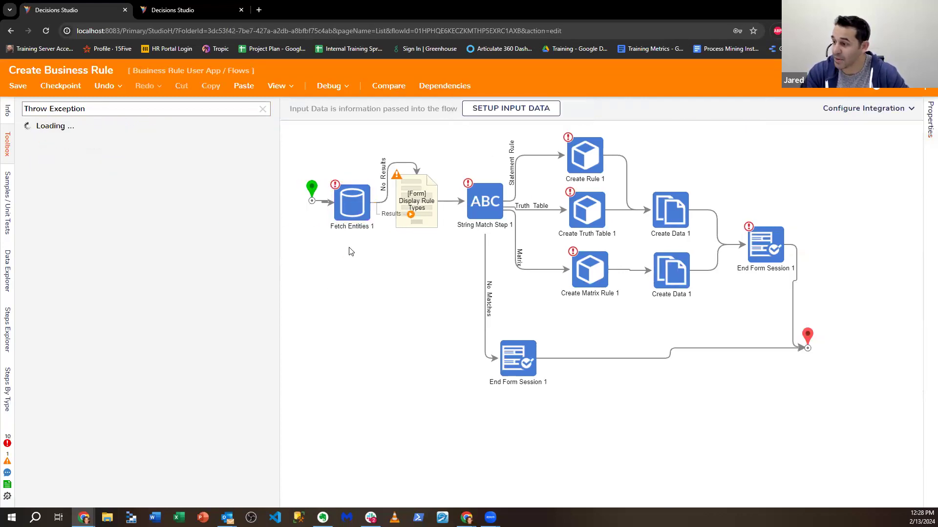
Add a Throw Exception step below Fetch Entities, route No Results to it and route Results to the Display Rule Types form.
{"action": "left_click_drag", "start_coordinate": [98, 145], "coordinate": [363, 321]}
{"action": "left_click", "coordinate": [396, 213]}
{"action": "left_click_drag", "start_coordinate": [403, 202], "coordinate": [345, 299]}
{"action": "left_click_drag", "start_coordinate": [403, 202], "coordinate": [410, 203]}
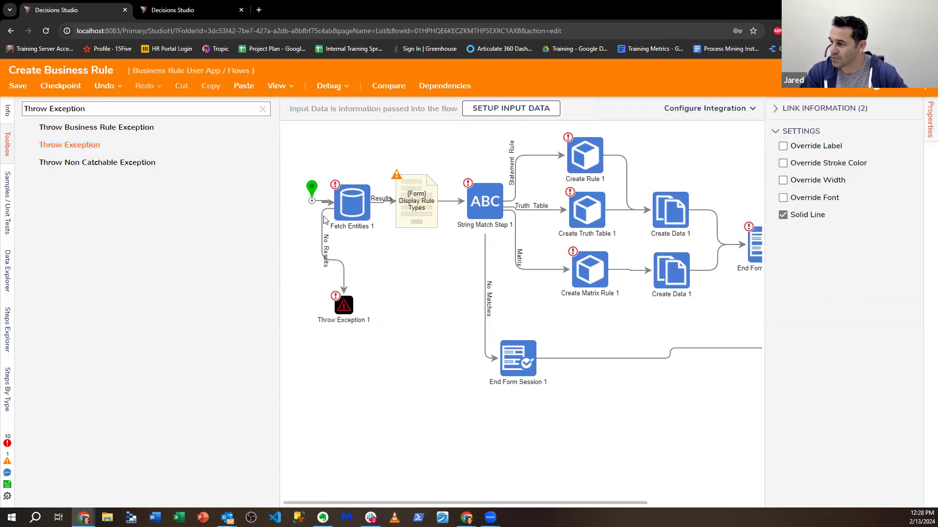
Reroute the No Results path to leave the underside of Fetch Entities and align the Throw Exception, Fetch Entities and form steps.
{"action": "left_click", "coordinate": [335, 210]}
{"action": "left_click", "coordinate": [329, 210]}
{"action": "left_click_drag", "start_coordinate": [333, 209], "coordinate": [351, 234]}
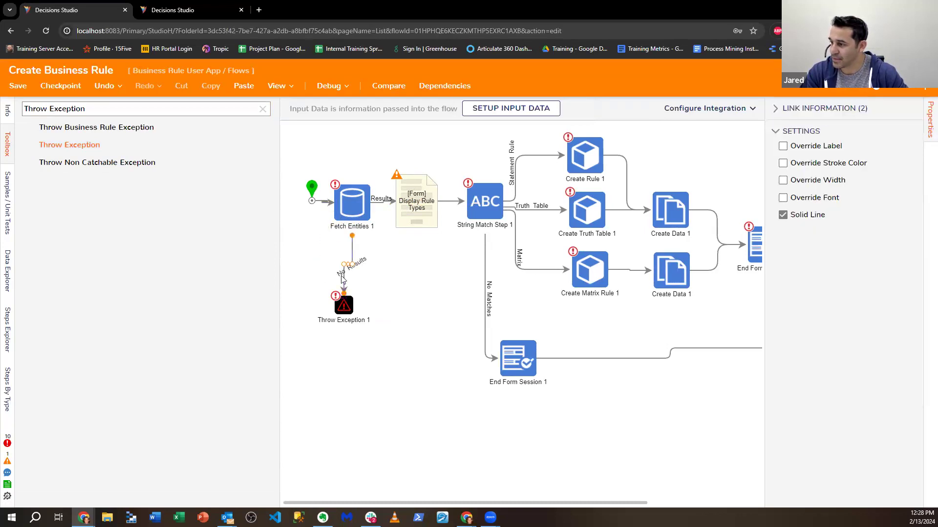
{"action": "left_click_drag", "start_coordinate": [356, 305], "coordinate": [363, 307]}
{"action": "left_click_drag", "start_coordinate": [355, 197], "coordinate": [357, 196]}
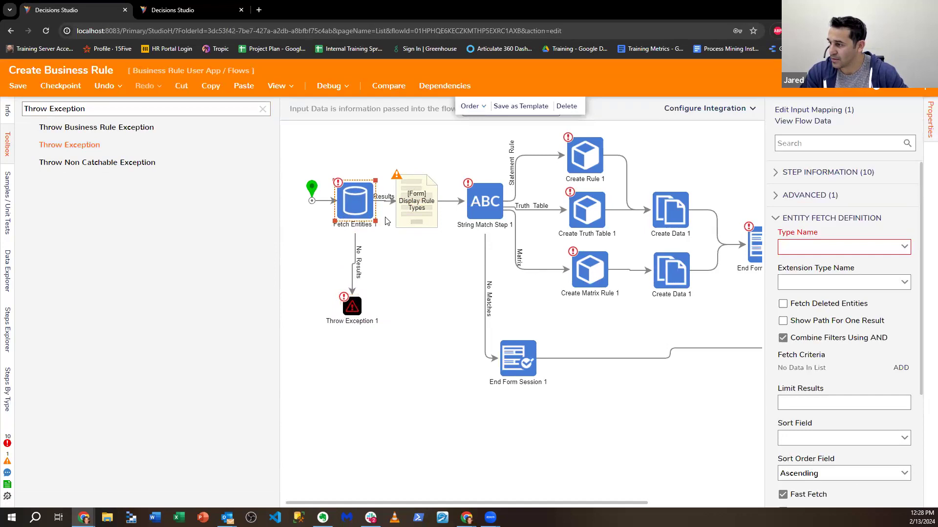
{"action": "left_click_drag", "start_coordinate": [415, 218], "coordinate": [418, 218]}
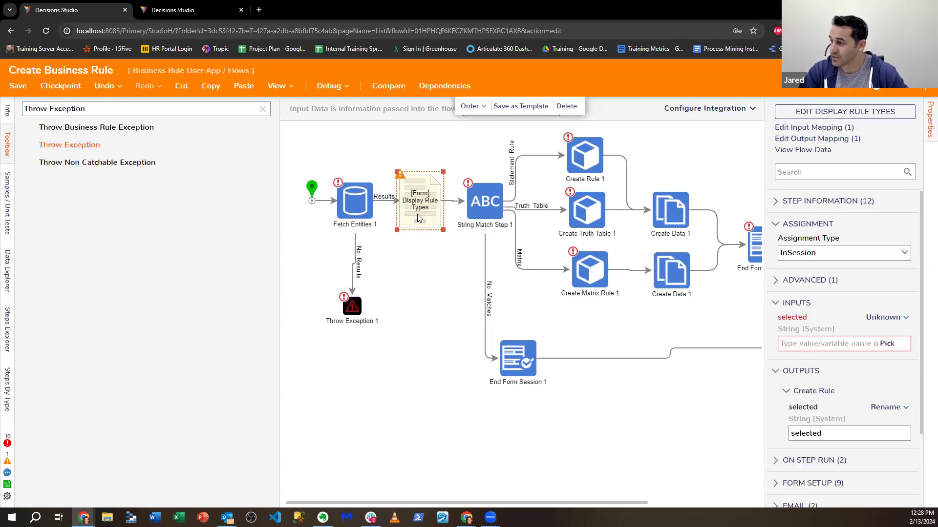
Set the Throw Exception step's Message input to the constant "I Done Goofed".
{"action": "left_click", "coordinate": [361, 305]}
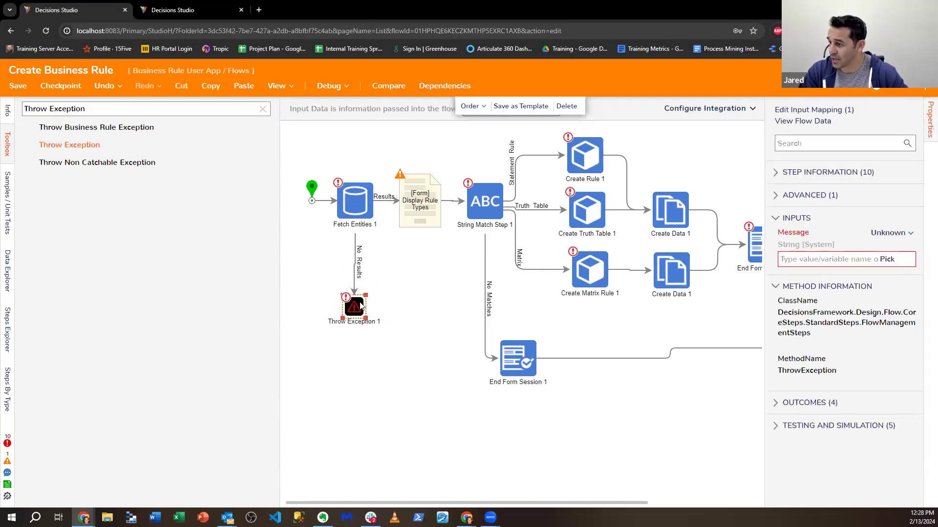
{"action": "left_click_drag", "start_coordinate": [361, 306], "coordinate": [362, 305]}
{"action": "left_click", "coordinate": [897, 233]}
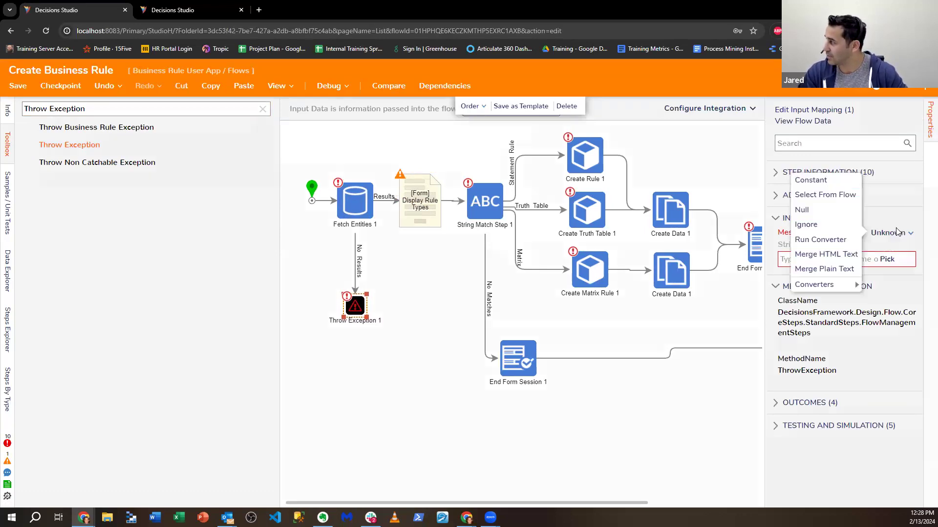
{"action": "left_click", "coordinate": [811, 180]}
{"action": "left_click", "coordinate": [822, 261]}
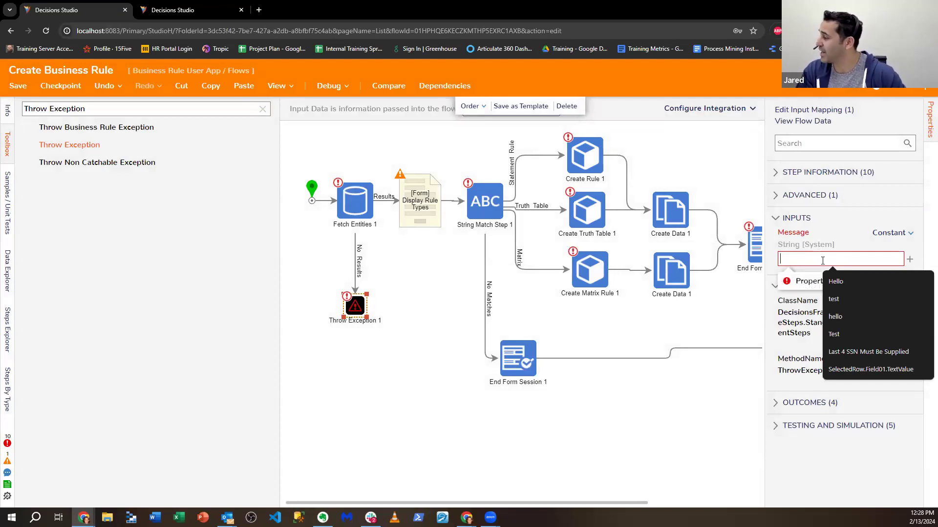
{"action": "type", "text": "I do"}
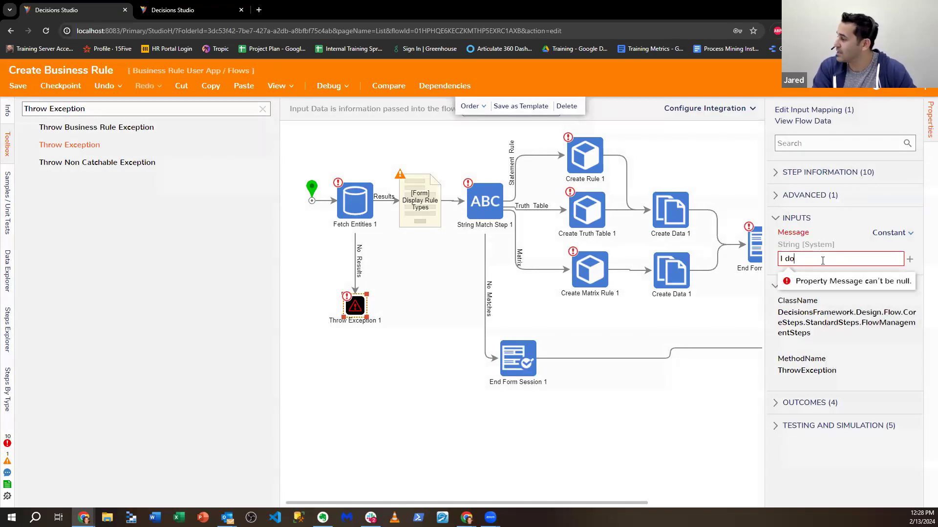
{"action": "type", "text": "ne Goofed"}
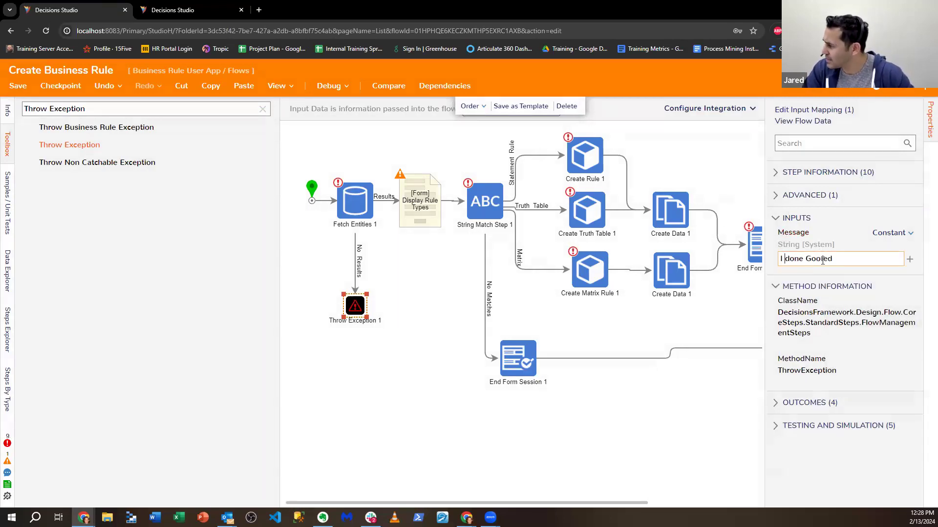
{"action": "key", "text": "BackSpace"}
{"action": "type", "text": "D"}
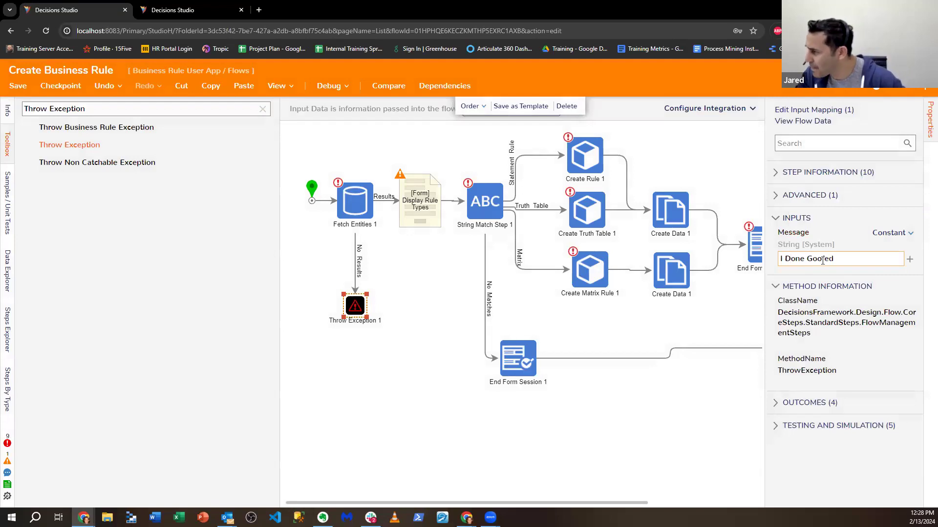
Set the Fetch Entities step's Type Name to BusinessDesignerUserFEX.
{"action": "left_click", "coordinate": [355, 208]}
{"action": "left_click", "coordinate": [807, 241]}
{"action": "type", "text": "Busines"}
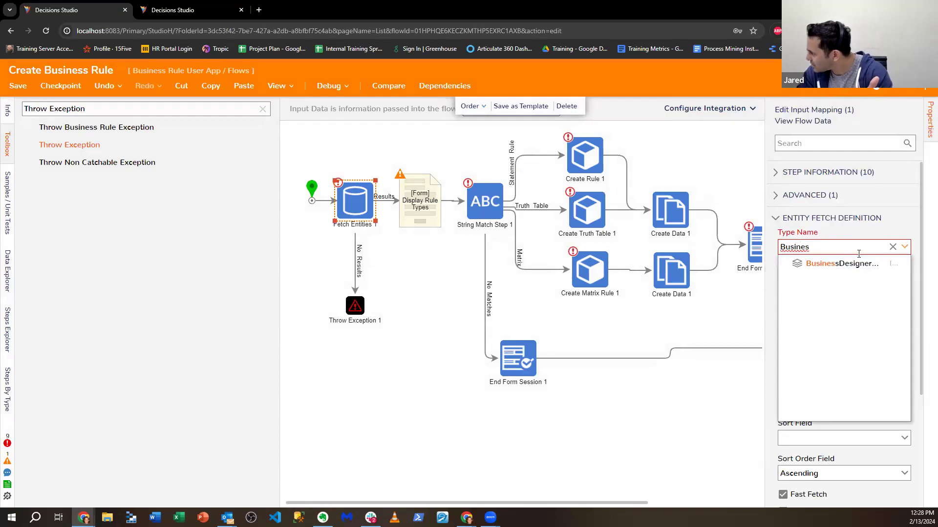
{"action": "left_click", "coordinate": [857, 267]}
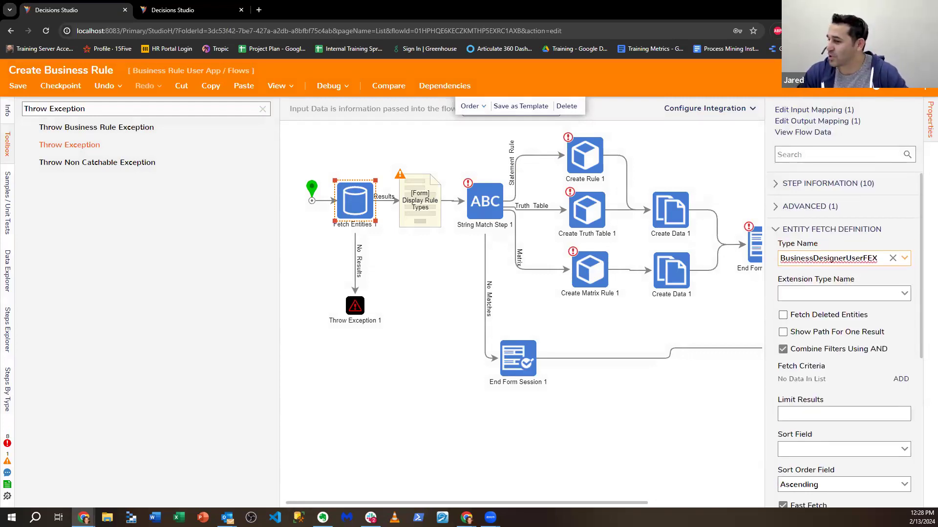
{"action": "double_click", "coordinate": [878, 258]}
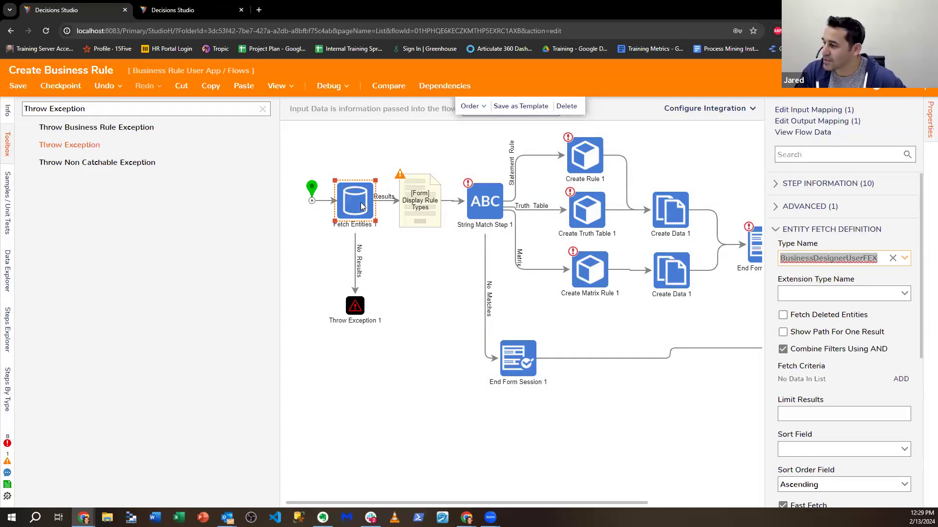
Add a fetch criterion on the _Email field to the Fetch Entities step.
{"action": "left_click", "coordinate": [901, 379]}
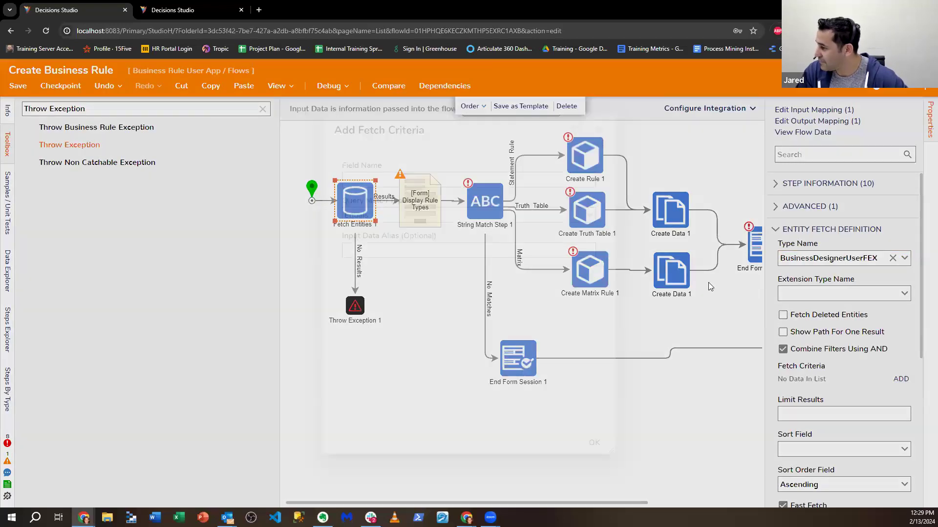
{"action": "left_click", "coordinate": [589, 179]}
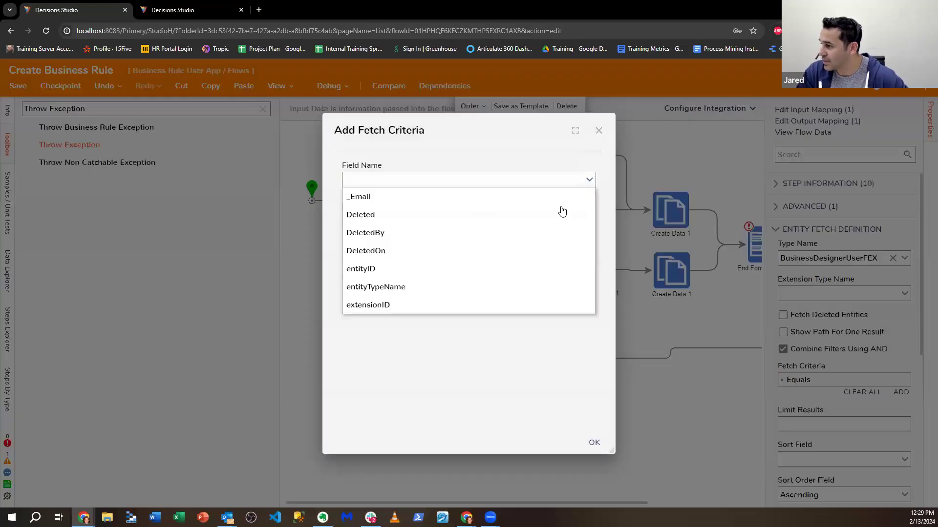
{"action": "left_click", "coordinate": [417, 196]}
{"action": "left_click", "coordinate": [594, 442]}
Map the Fetch Entities _Email input to CurrentUserEmail from Flow Data and save the flow.
{"action": "scroll", "coordinate": [855, 413], "scroll_direction": "down", "scroll_amount": 6}
{"action": "left_click", "coordinate": [884, 391]}
{"action": "left_click", "coordinate": [830, 349]}
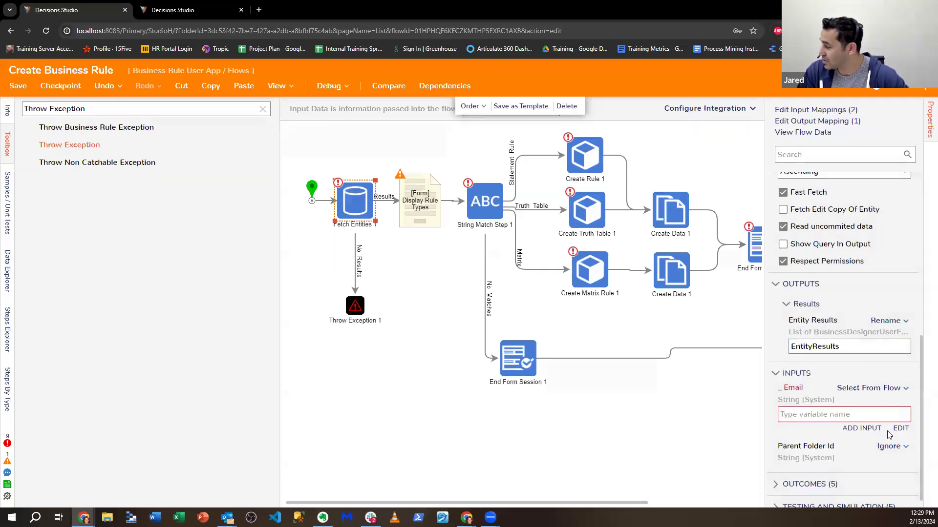
{"action": "left_click", "coordinate": [900, 428]}
{"action": "left_click", "coordinate": [273, 171]}
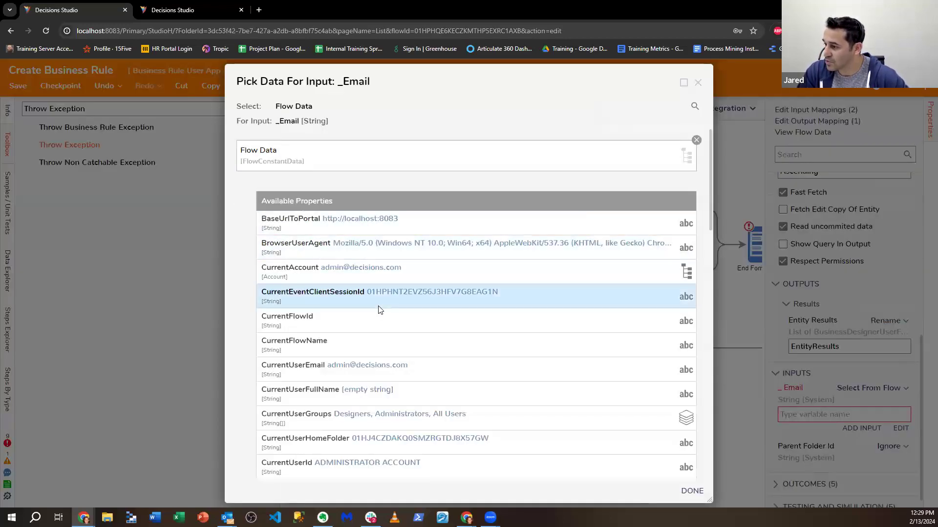
{"action": "left_click", "coordinate": [396, 372]}
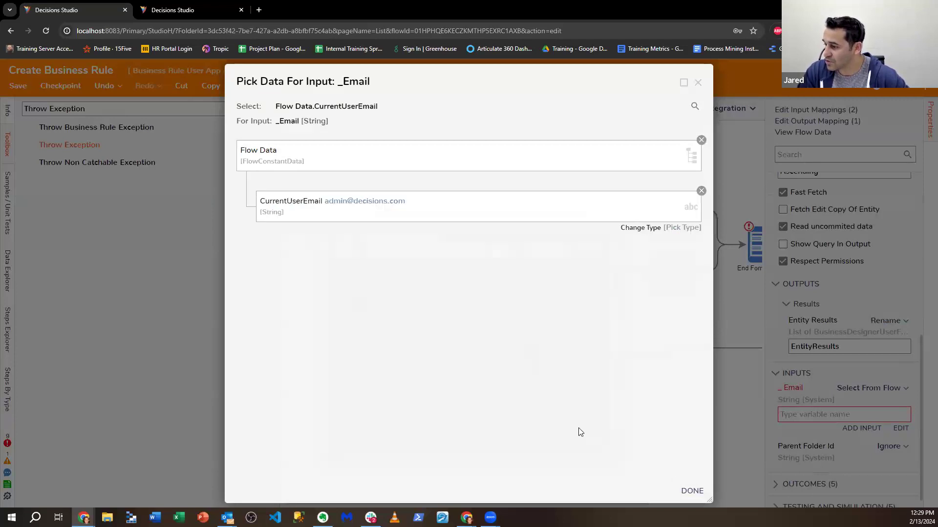
{"action": "left_click", "coordinate": [692, 491]}
{"action": "left_click", "coordinate": [549, 341]}
{"action": "key", "text": "ctrl+s"}
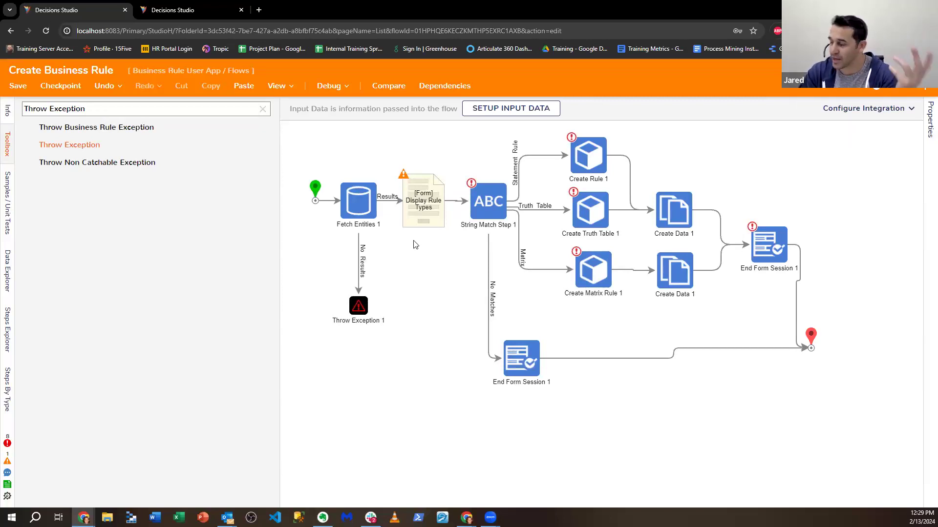
Set the Display Rule Types form's selected input mapping to Ignore.
{"action": "left_click", "coordinate": [416, 220]}
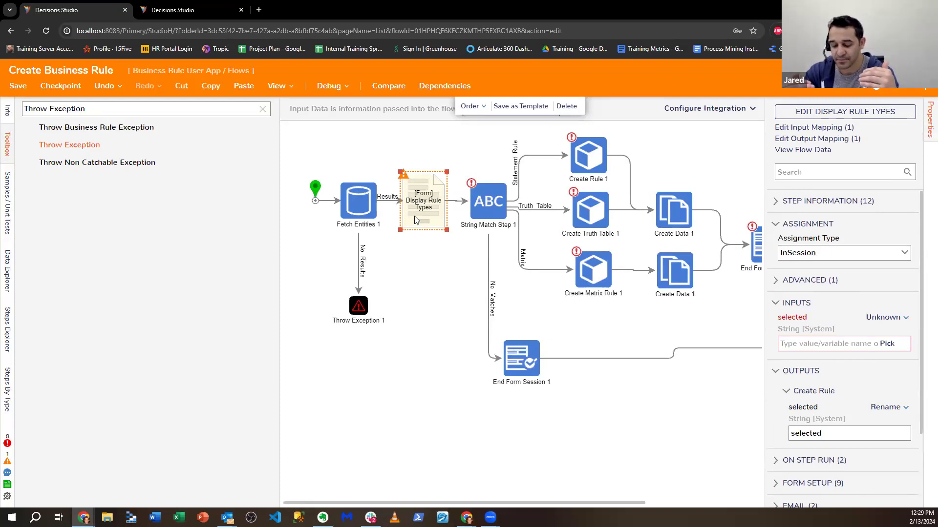
{"action": "left_click", "coordinate": [887, 317]}
{"action": "left_click", "coordinate": [802, 307]}
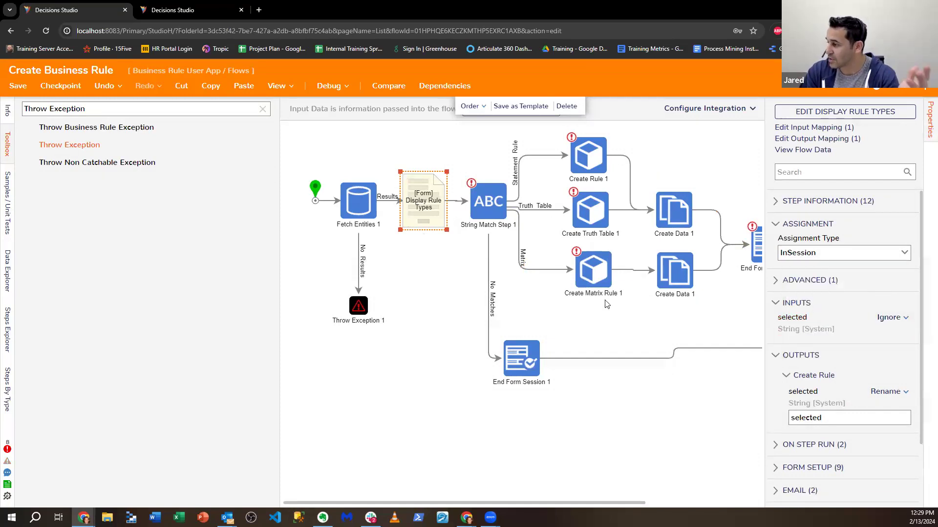
Map the String Match step's String to Match input to the flow variable selected.
{"action": "left_click", "coordinate": [487, 200]}
{"action": "left_click", "coordinate": [891, 320]}
{"action": "left_click", "coordinate": [825, 283]}
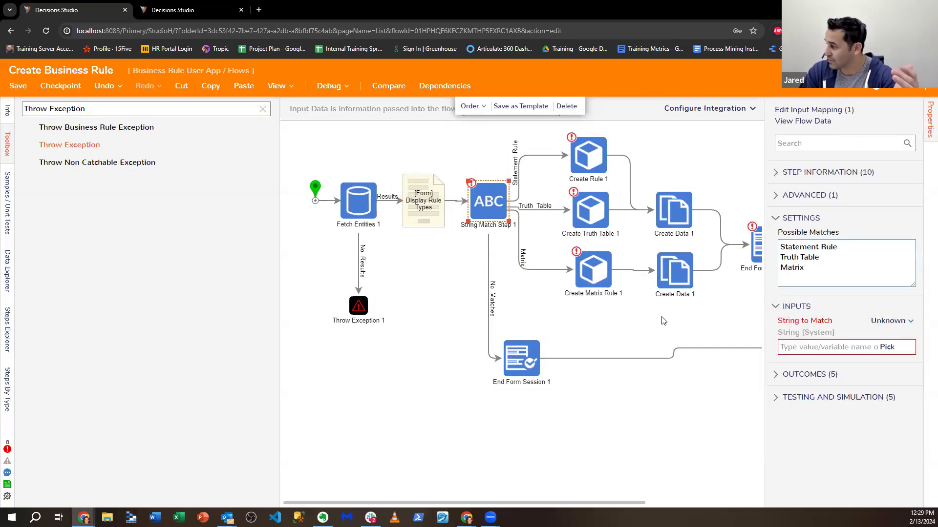
{"action": "left_click", "coordinate": [356, 247]}
{"action": "left_click", "coordinate": [686, 490]}
Rename the Display Rule Types form's selected output to "selected Rule Type".
{"action": "left_click", "coordinate": [423, 200]}
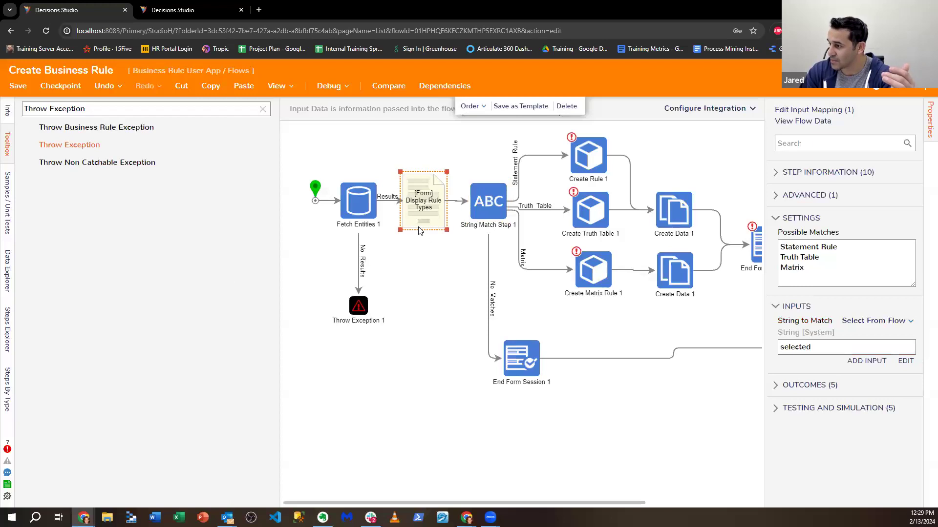
{"action": "scroll", "coordinate": [847, 428], "scroll_direction": "down", "scroll_amount": 2}
{"action": "left_click", "coordinate": [833, 338]}
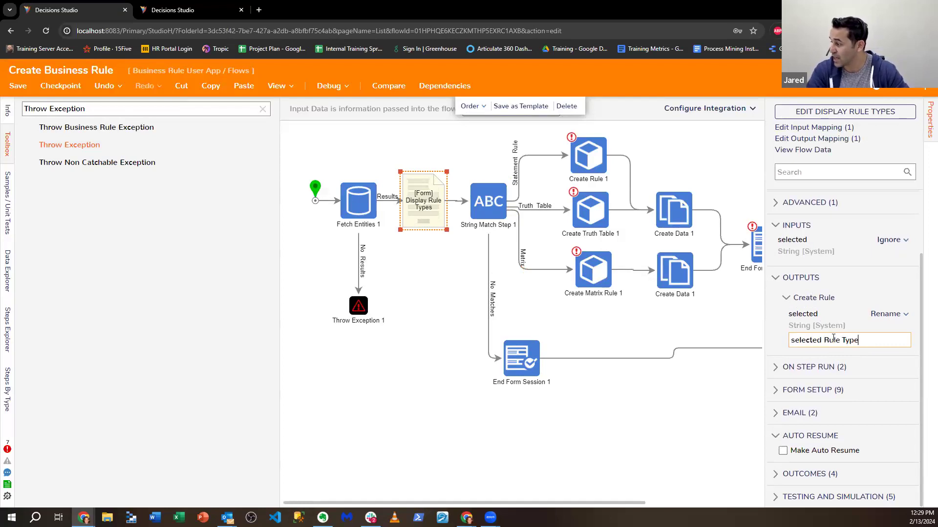
{"action": "left_click", "coordinate": [595, 459]}
Replace the missing variable in the String Match step's String to Match mapping with selected Rule Type.
{"action": "left_click", "coordinate": [493, 209]}
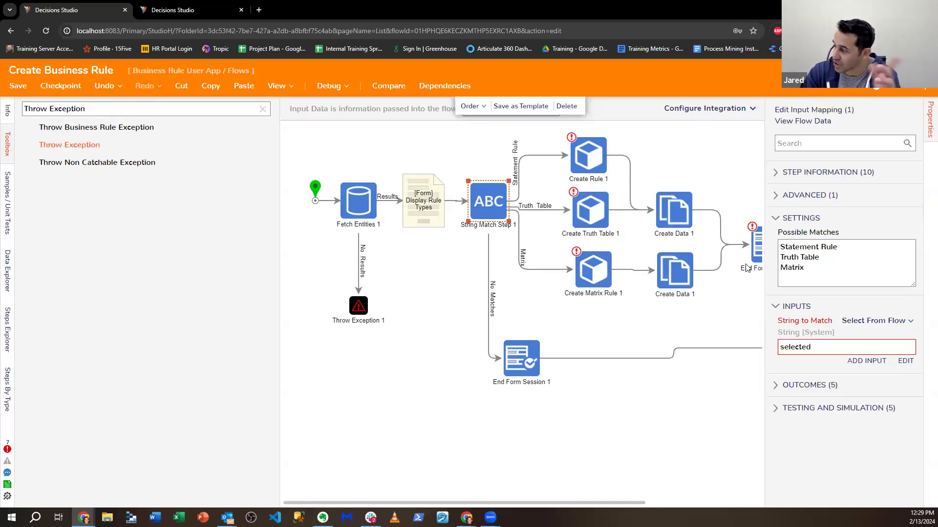
{"action": "left_click", "coordinate": [905, 361]}
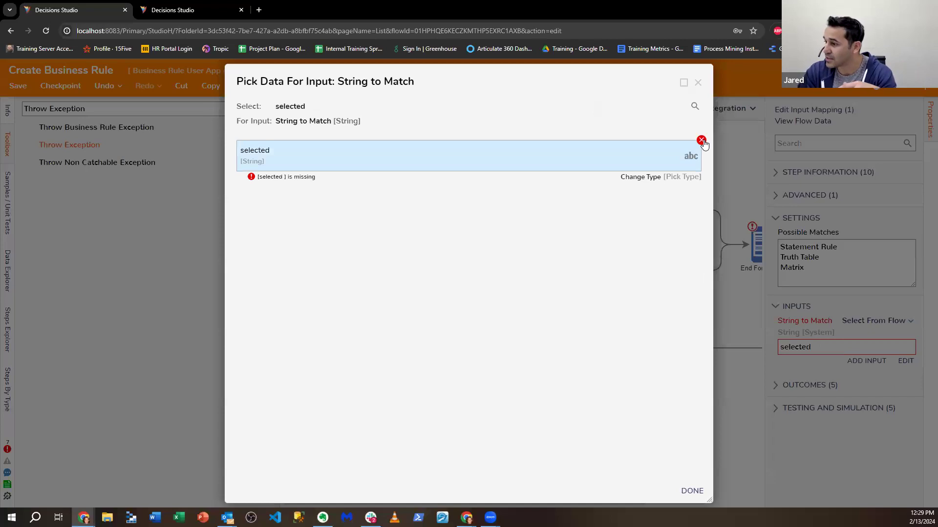
{"action": "left_click", "coordinate": [701, 141]}
{"action": "left_click", "coordinate": [359, 241]}
{"action": "left_click", "coordinate": [692, 491]}
{"action": "left_click", "coordinate": [607, 425]}
Check the required inputs of Create Rule and Create Truth Table and open the Display Rule Types form for editing.
{"action": "left_click", "coordinate": [588, 156]}
{"action": "scroll", "coordinate": [869, 340], "scroll_direction": "down", "scroll_amount": 3}
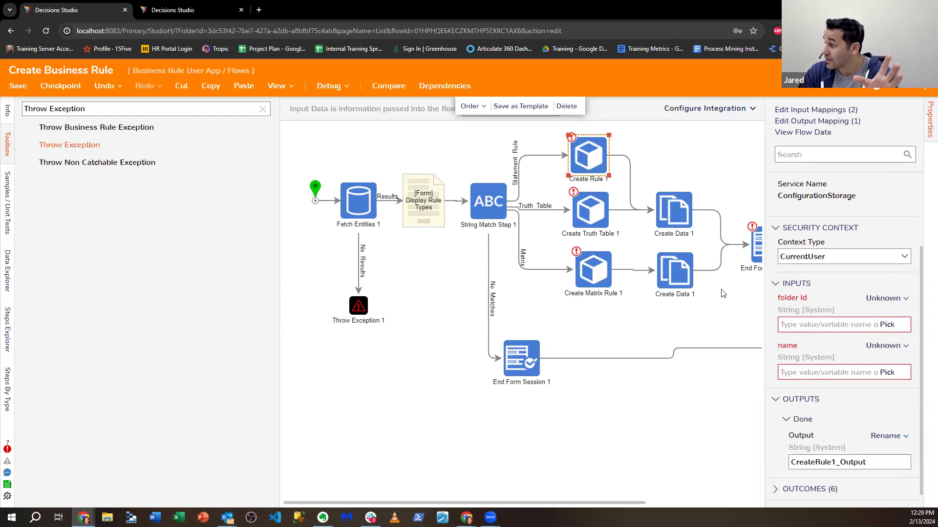
{"action": "left_click", "coordinate": [436, 217]}
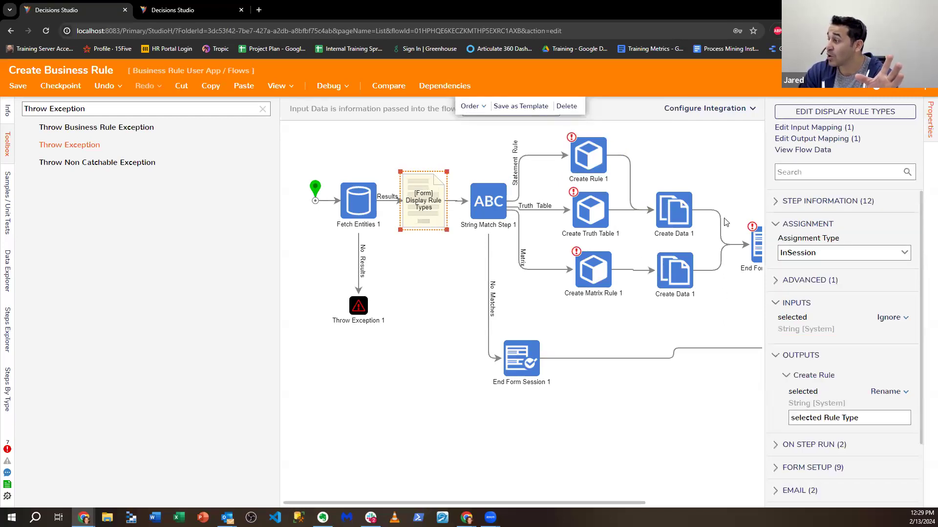
{"action": "left_click", "coordinate": [586, 211]}
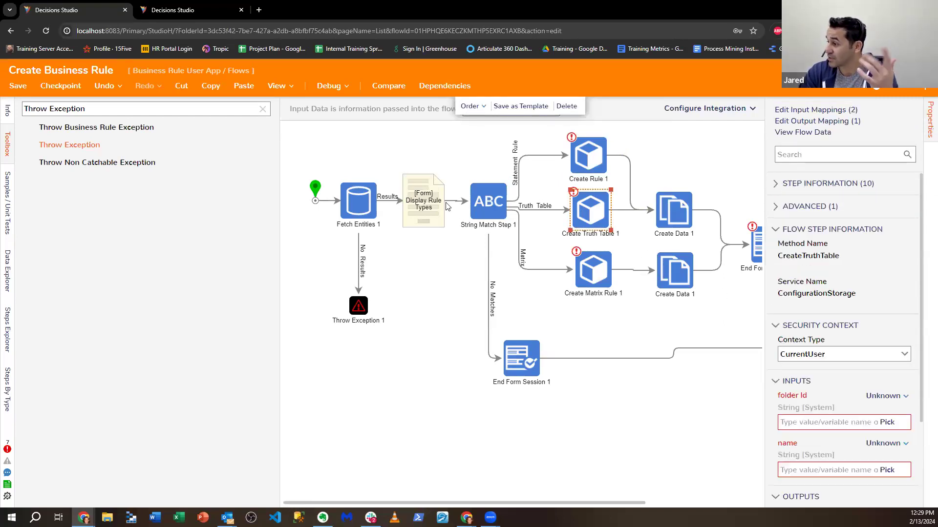
{"action": "left_click", "coordinate": [404, 207]}
{"action": "left_click", "coordinate": [830, 114]}
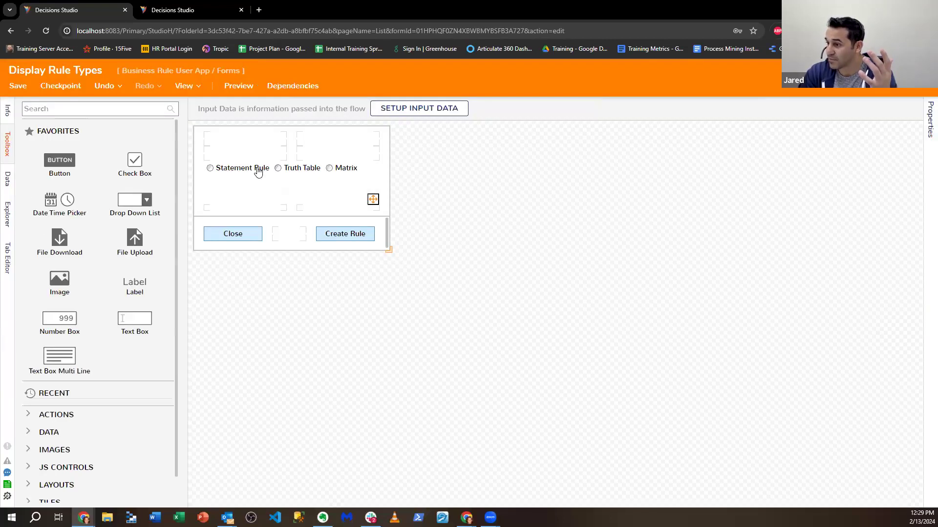
{"action": "left_click", "coordinate": [257, 171]}
{"action": "left_click_drag", "start_coordinate": [141, 320], "coordinate": [267, 154]}
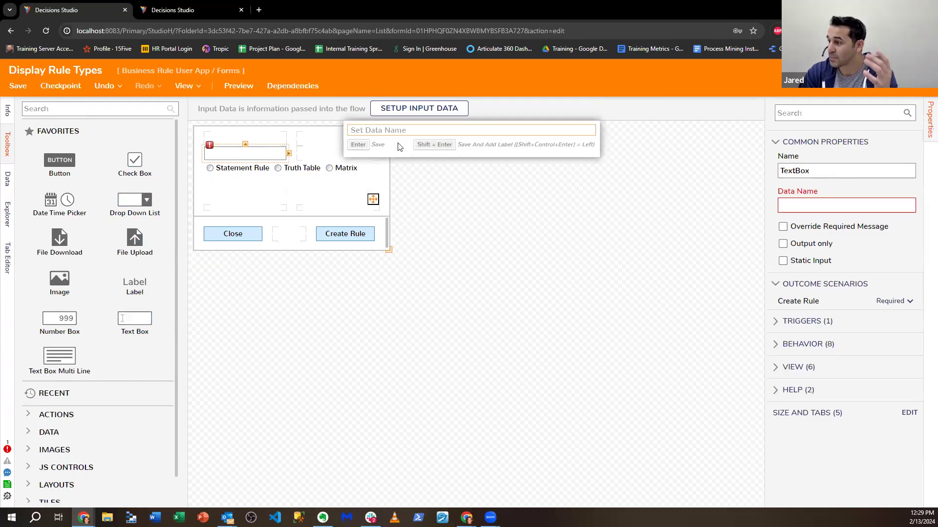
{"action": "left_click", "coordinate": [288, 154]}
{"action": "right_click", "coordinate": [271, 154]}
{"action": "left_click", "coordinate": [313, 128]}
Add a text box above the rule type radio buttons with the data name "Rule Name" and a matching label.
{"action": "left_click_drag", "start_coordinate": [132, 318], "coordinate": [223, 150]}
{"action": "type", "text": "RU"}
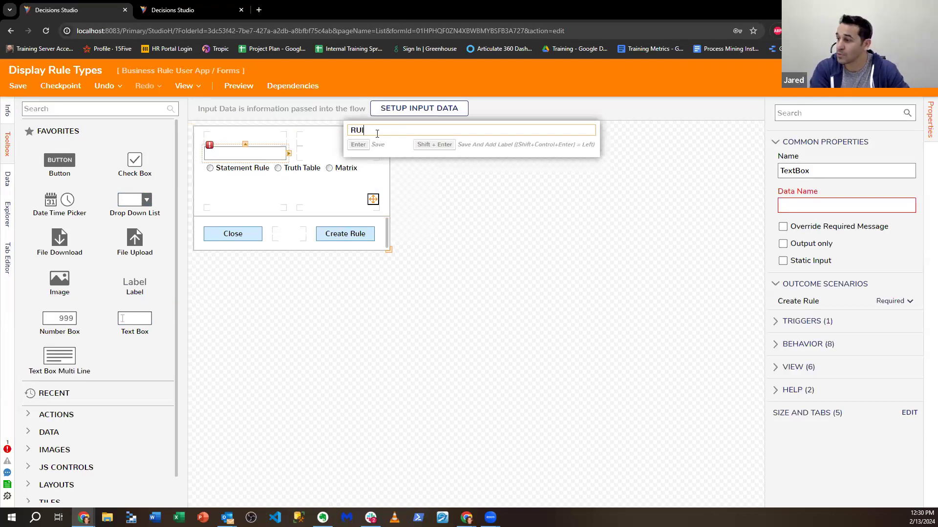
{"action": "type", "text": "le Nam"}
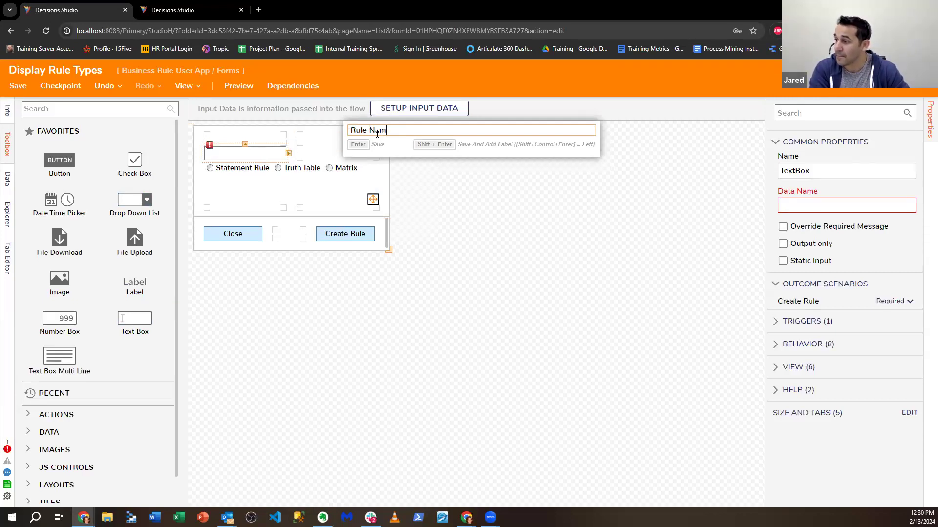
{"action": "type", "text": "e"}
{"action": "key", "text": "Return"}
Stretch the Rule Name text box across both form columns and save the form.
{"action": "left_click", "coordinate": [288, 154]}
{"action": "left_click", "coordinate": [524, 274]}
{"action": "left_click", "coordinate": [353, 156]}
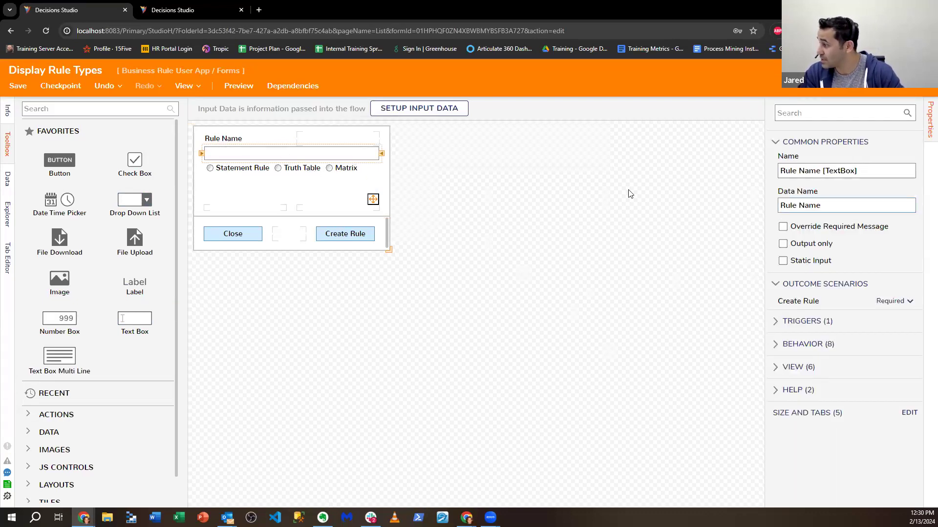
{"action": "left_click", "coordinate": [20, 86]}
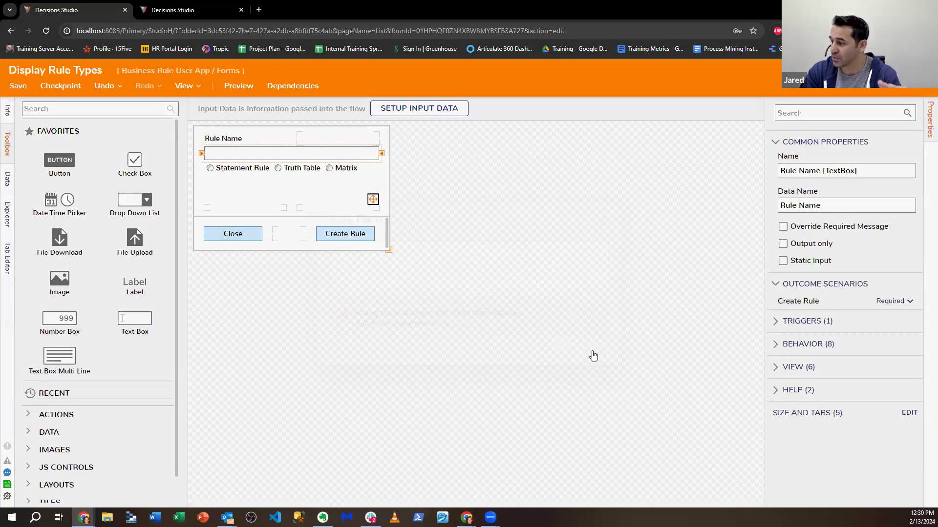
Close the form designer and map Create Truth Table 1's folder Id input from the flow to EntityResults.First.EntityId.
{"action": "left_click", "coordinate": [922, 77]}
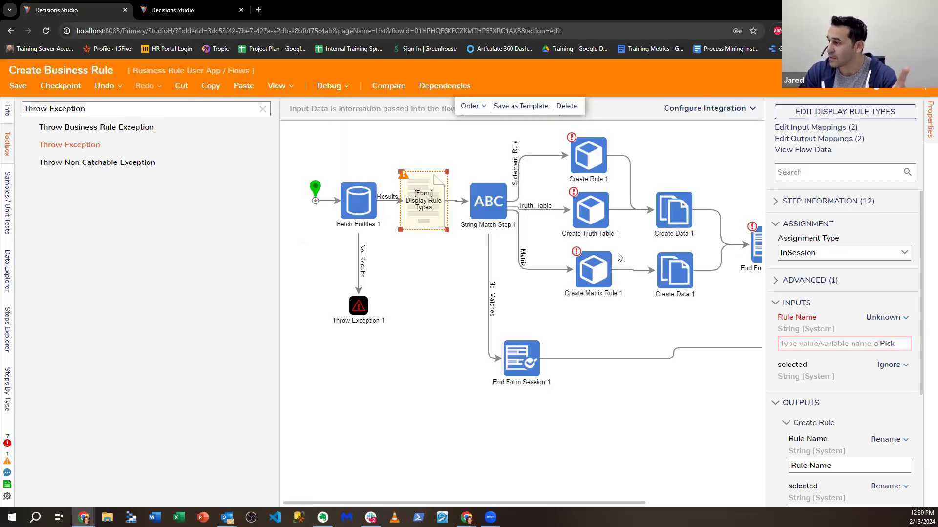
{"action": "left_click", "coordinate": [596, 214]}
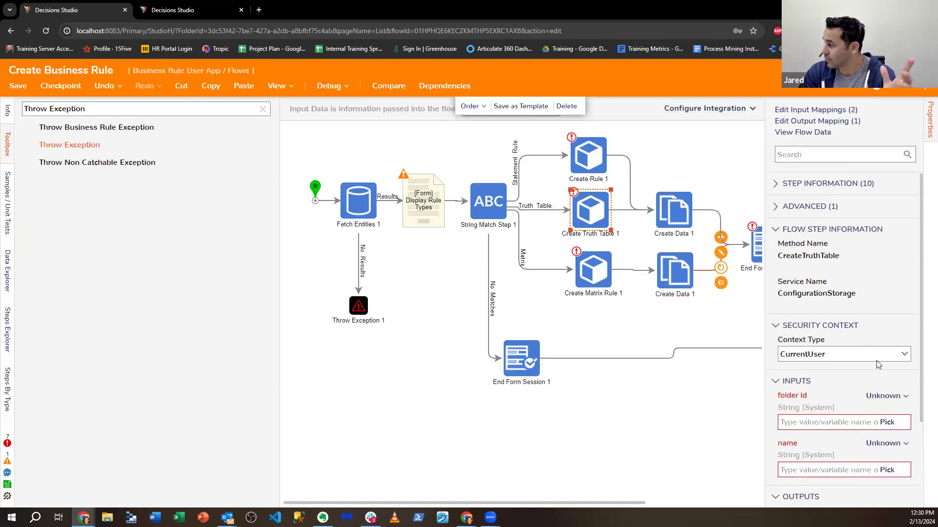
{"action": "left_click", "coordinate": [884, 396]}
{"action": "left_click", "coordinate": [826, 358]}
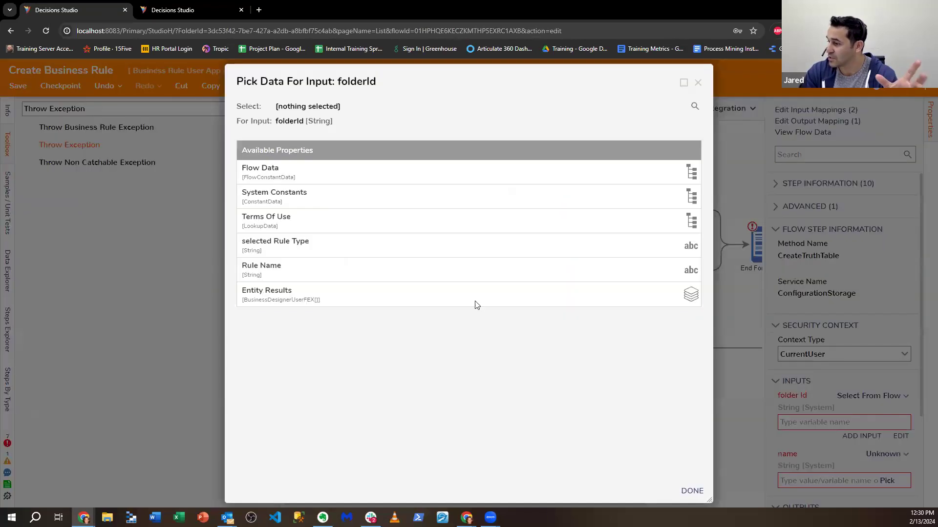
{"action": "left_click", "coordinate": [313, 300]}
{"action": "scroll", "coordinate": [312, 298], "scroll_direction": "down", "scroll_amount": 4}
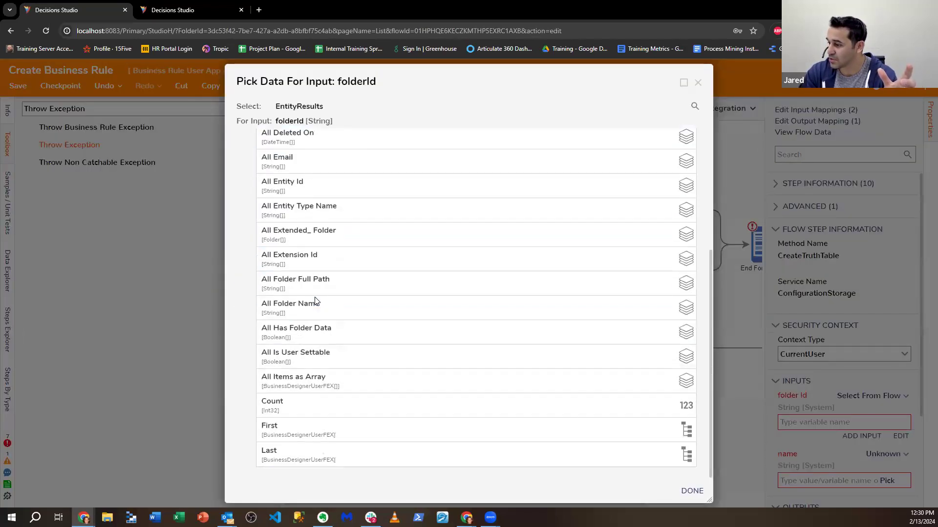
{"action": "left_click", "coordinate": [315, 428]}
{"action": "scroll", "coordinate": [341, 394], "scroll_direction": "down", "scroll_amount": 3}
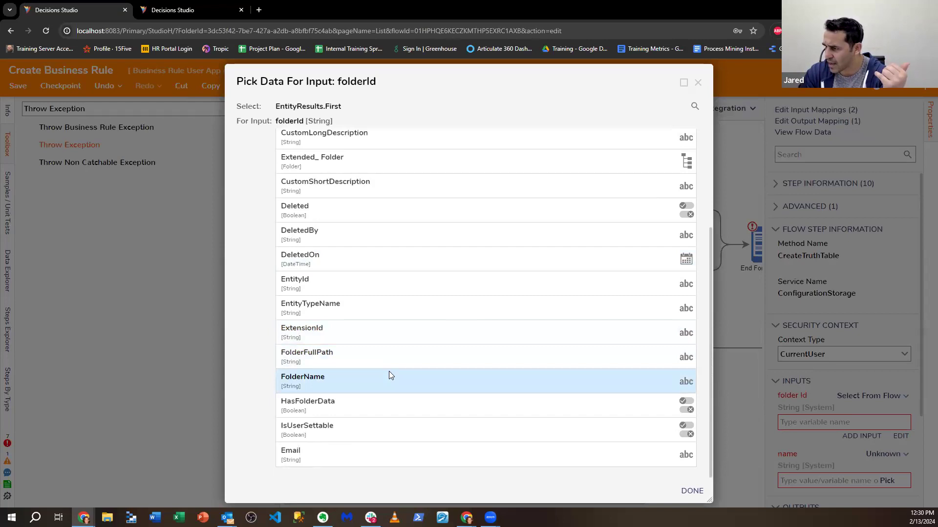
{"action": "scroll", "coordinate": [389, 372], "scroll_direction": "up", "scroll_amount": 3}
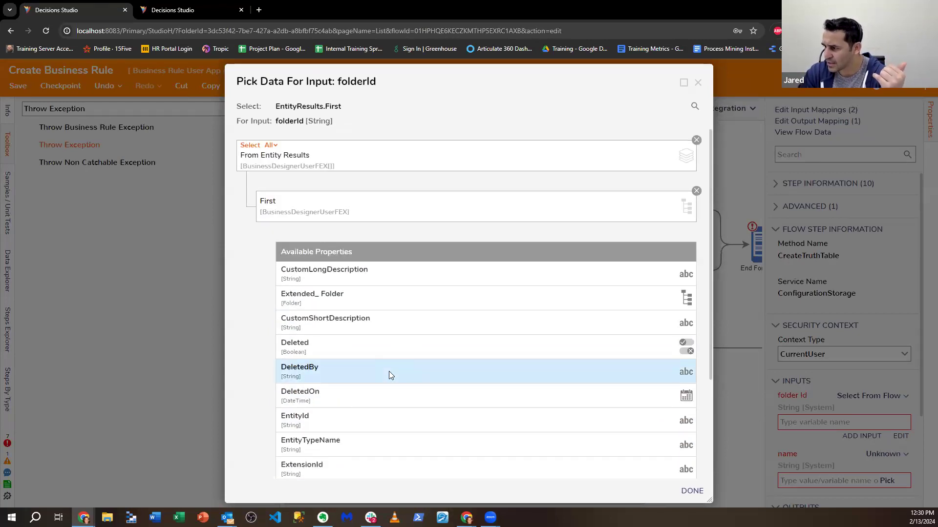
{"action": "scroll", "coordinate": [389, 371], "scroll_direction": "down", "scroll_amount": 3}
{"action": "left_click", "coordinate": [345, 286]}
{"action": "left_click", "coordinate": [692, 491]}
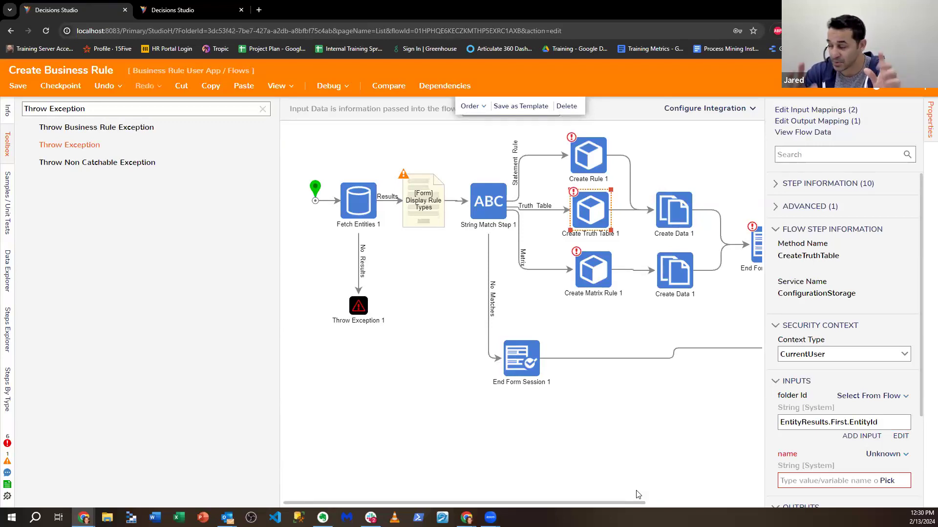
Map the name input of Create Truth Table 1 from the flow to Rule Name.
{"action": "scroll", "coordinate": [833, 417], "scroll_direction": "down", "scroll_amount": 1}
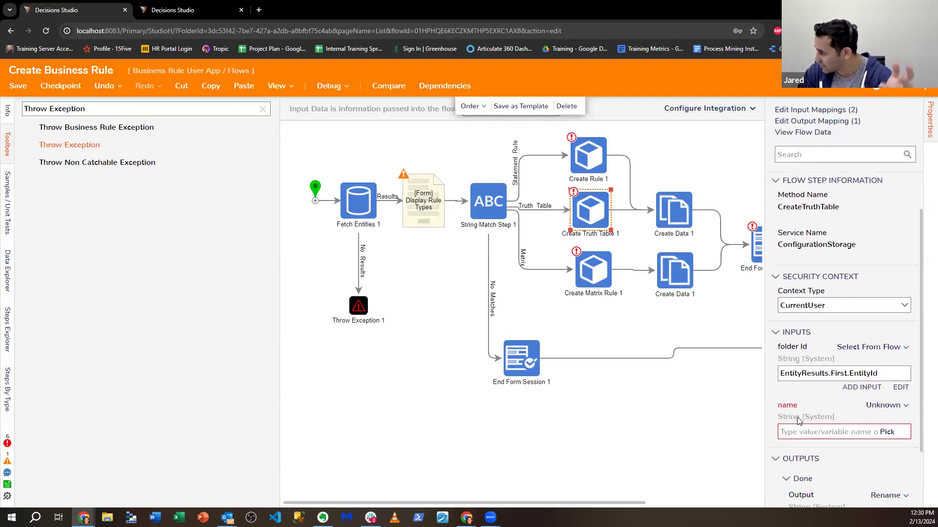
{"action": "scroll", "coordinate": [801, 420], "scroll_direction": "down", "scroll_amount": 2}
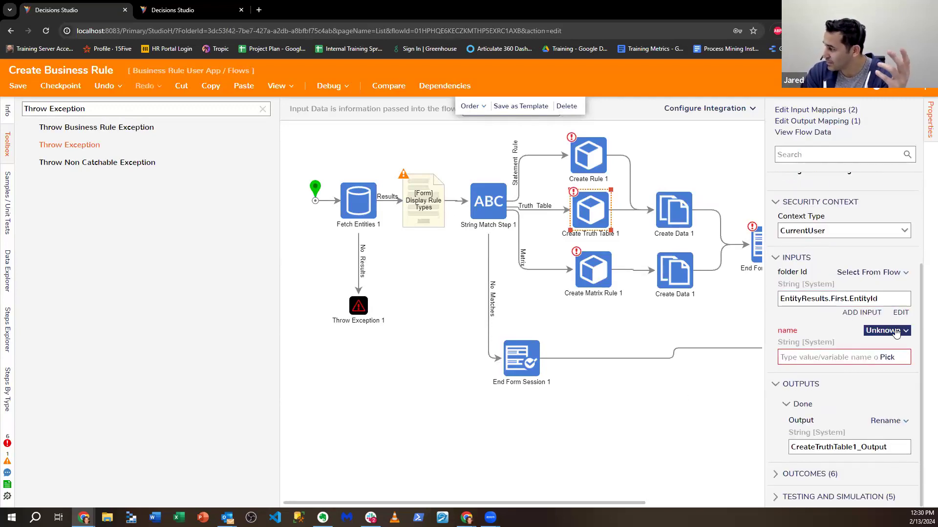
{"action": "left_click", "coordinate": [885, 331]}
{"action": "left_click", "coordinate": [825, 293]}
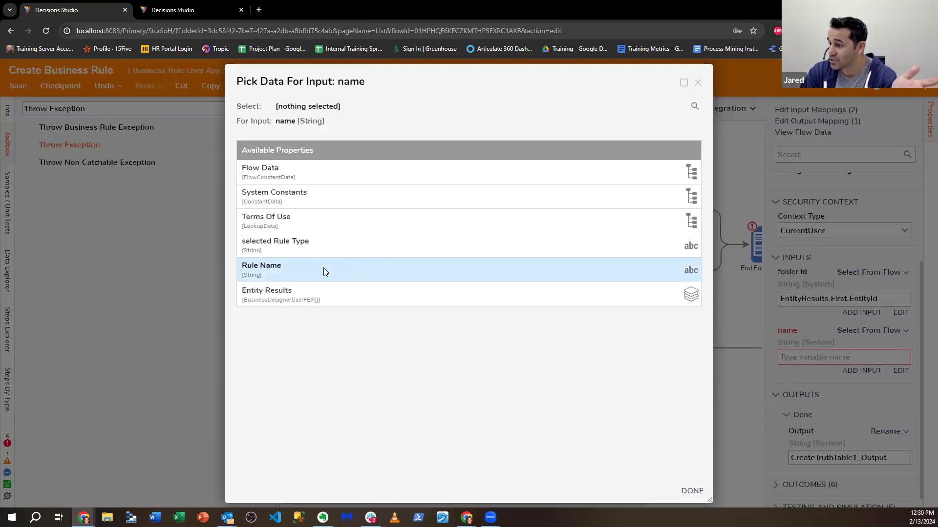
{"action": "left_click", "coordinate": [323, 271]}
{"action": "left_click", "coordinate": [692, 491]}
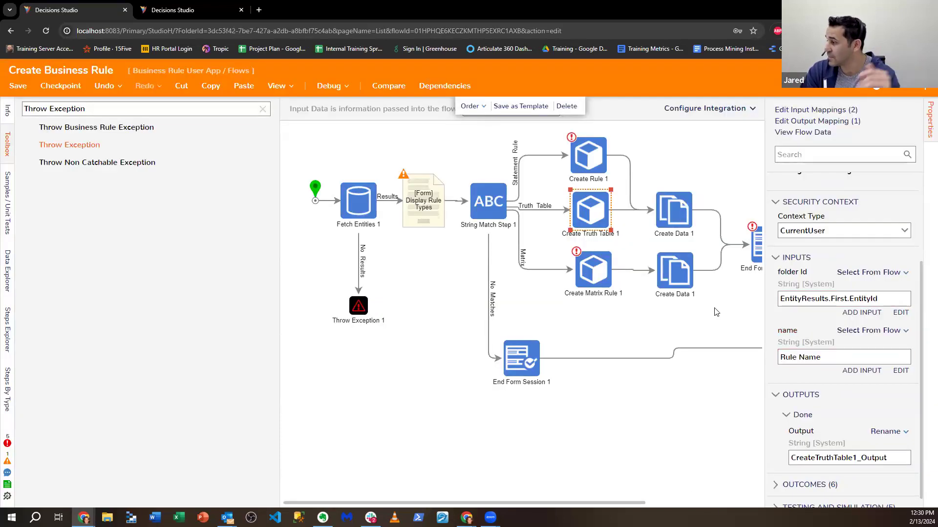
Copy the folder Id variable from Create Truth Table 1 and set EntityResults.First.EntityId as Create Matrix Rule 1's folder Id.
{"action": "left_click", "coordinate": [848, 298]}
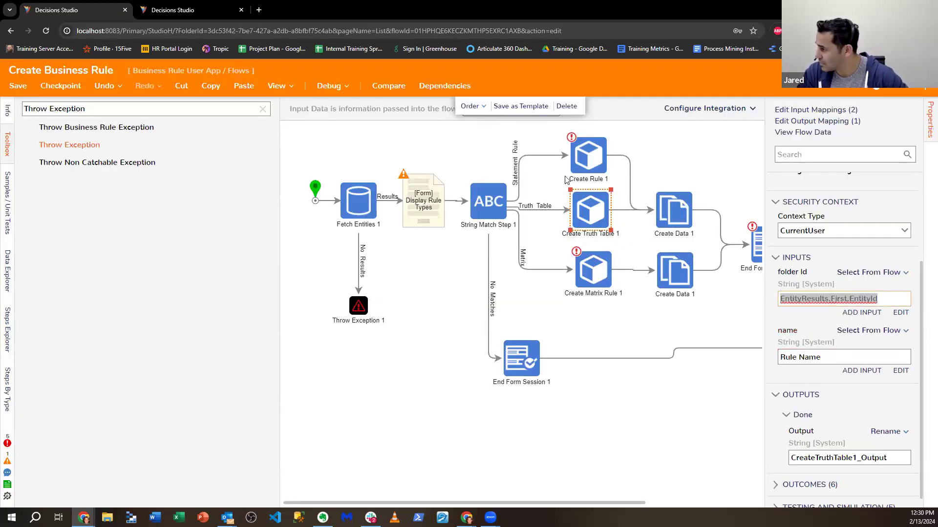
{"action": "left_click", "coordinate": [597, 174]}
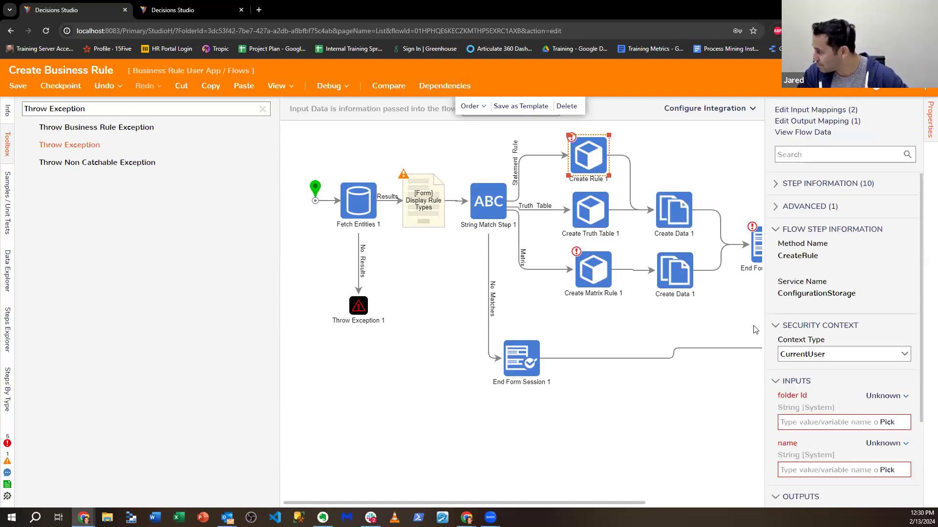
{"action": "scroll", "coordinate": [844, 407], "scroll_direction": "down", "scroll_amount": 3}
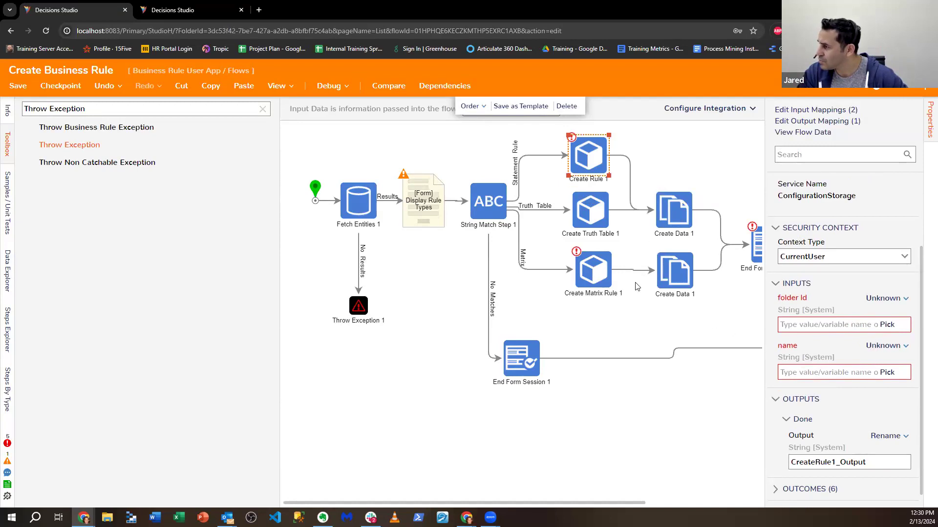
{"action": "left_click", "coordinate": [599, 224]}
{"action": "scroll", "coordinate": [819, 396], "scroll_direction": "down", "scroll_amount": 3}
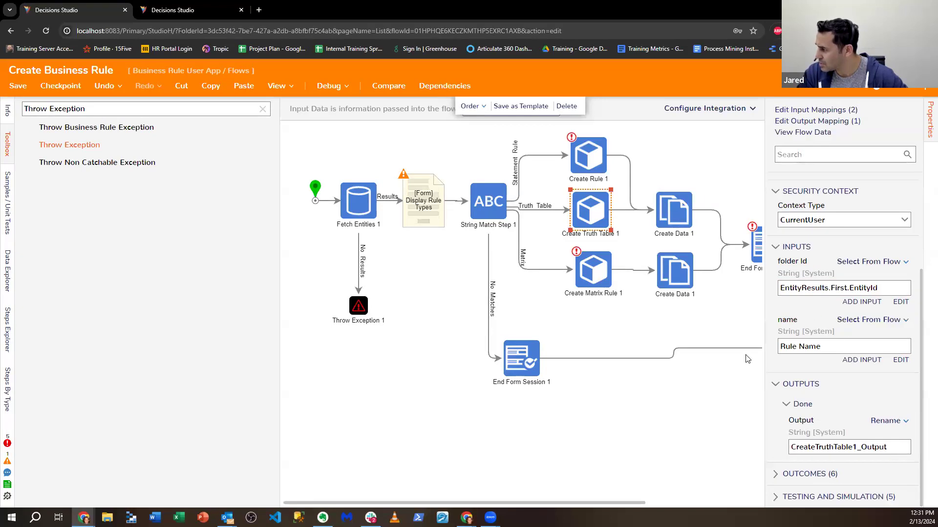
{"action": "left_click", "coordinate": [596, 287]}
{"action": "scroll", "coordinate": [890, 299], "scroll_direction": "down", "scroll_amount": 2}
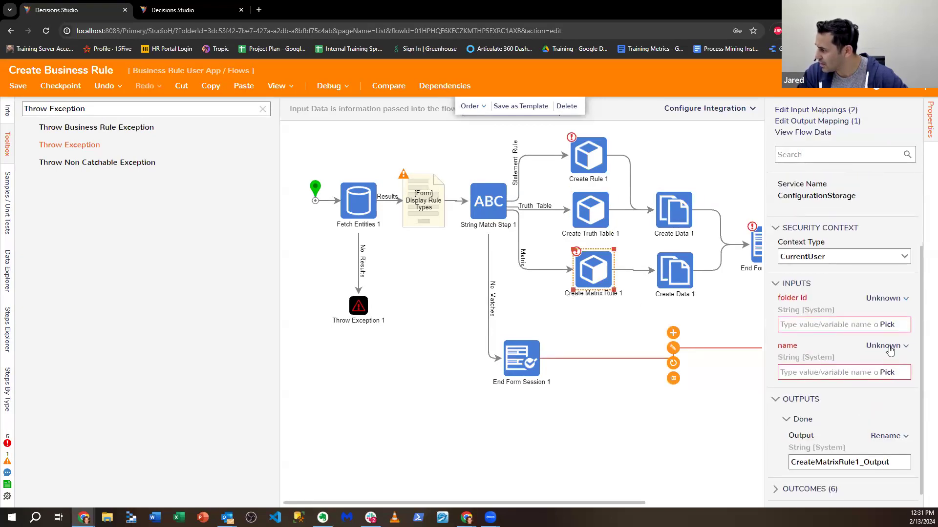
{"action": "left_click", "coordinate": [881, 298]}
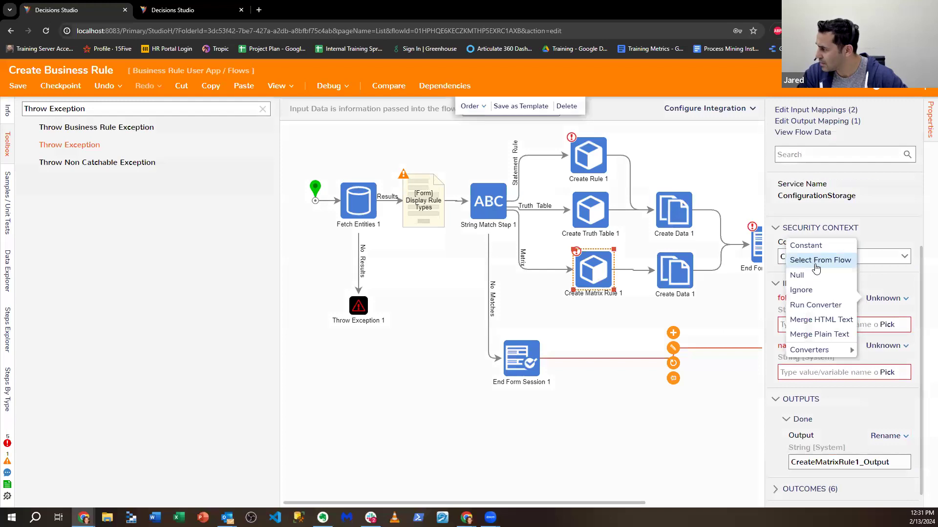
{"action": "left_click", "coordinate": [815, 327]}
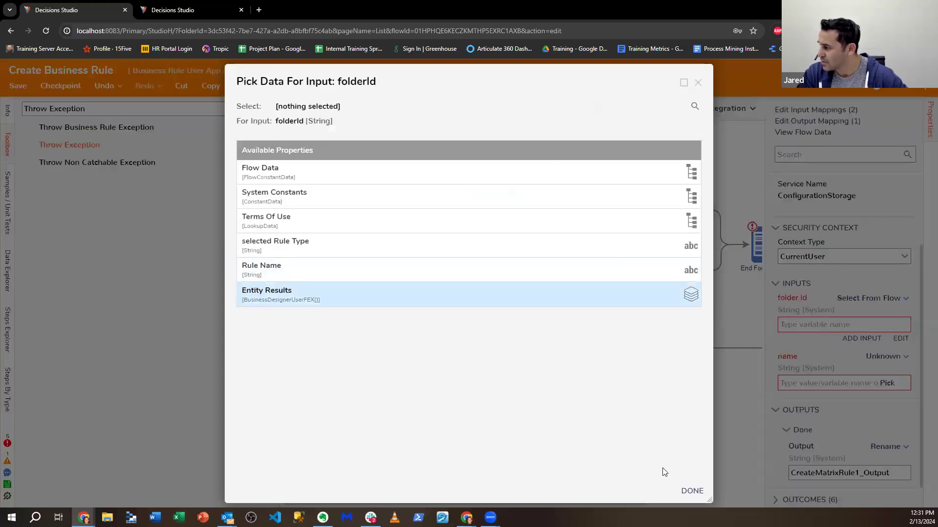
{"action": "left_click", "coordinate": [698, 83]}
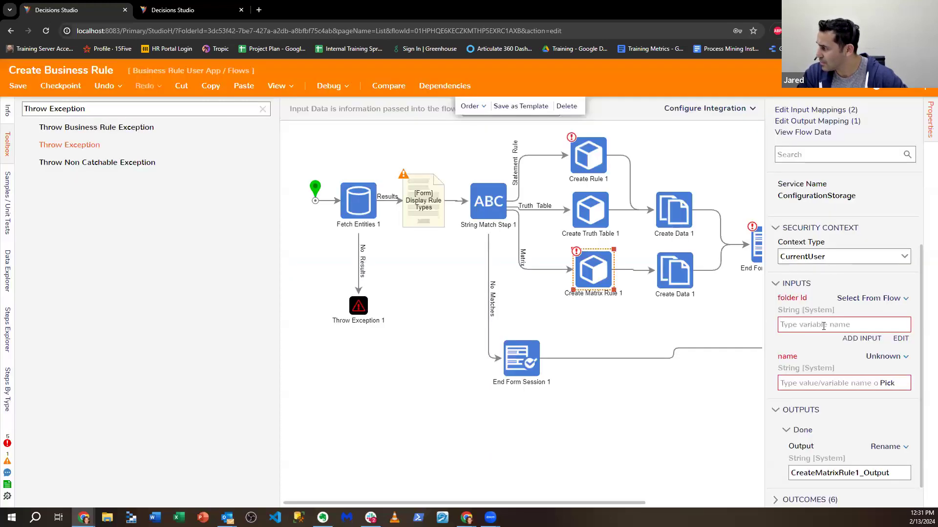
Map the name input of Create Matrix Rule 1 from the flow to Rule Name.
{"action": "left_click", "coordinate": [874, 358]}
{"action": "left_click", "coordinate": [815, 317]}
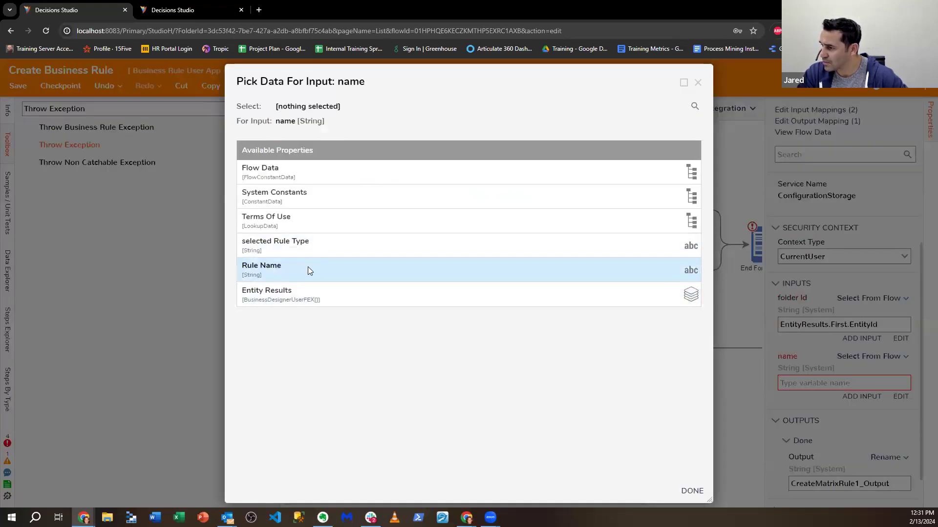
{"action": "left_click", "coordinate": [307, 269]}
{"action": "left_click", "coordinate": [691, 490]}
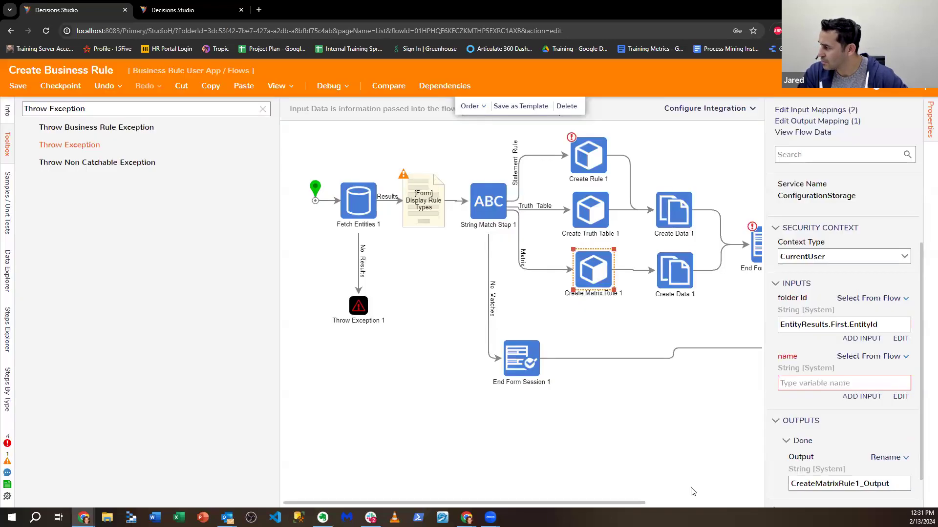
Set the folder Id input of Create Rule 1 to the flow variable EntityResults.First.EntityId.
{"action": "left_click", "coordinate": [582, 174]}
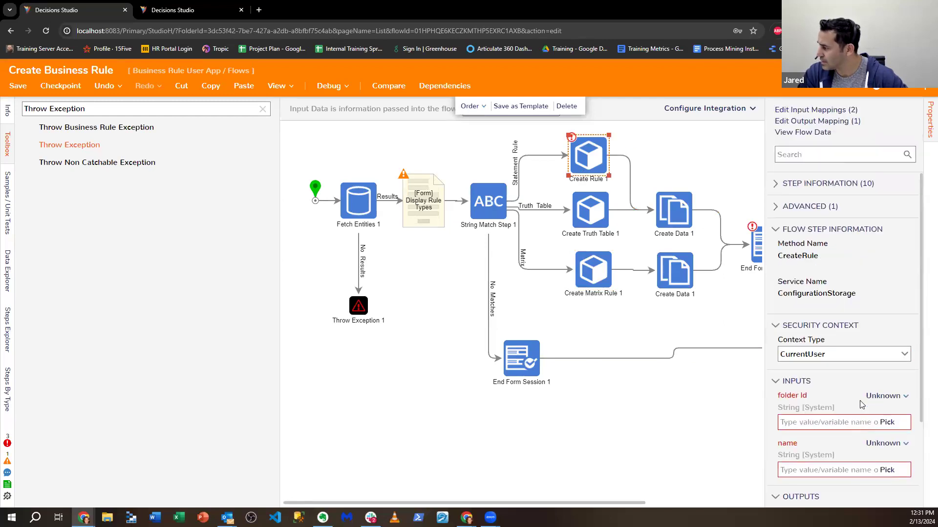
{"action": "left_click", "coordinate": [884, 395]}
{"action": "left_click", "coordinate": [846, 366]}
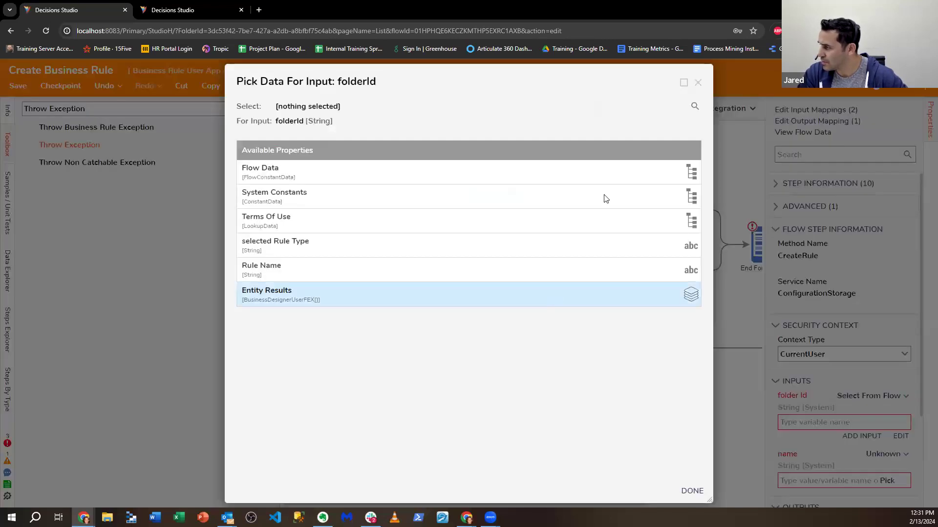
{"action": "left_click", "coordinate": [698, 82]}
{"action": "left_click", "coordinate": [833, 422]}
{"action": "type", "text": "EntityResults.First.EntityId"}
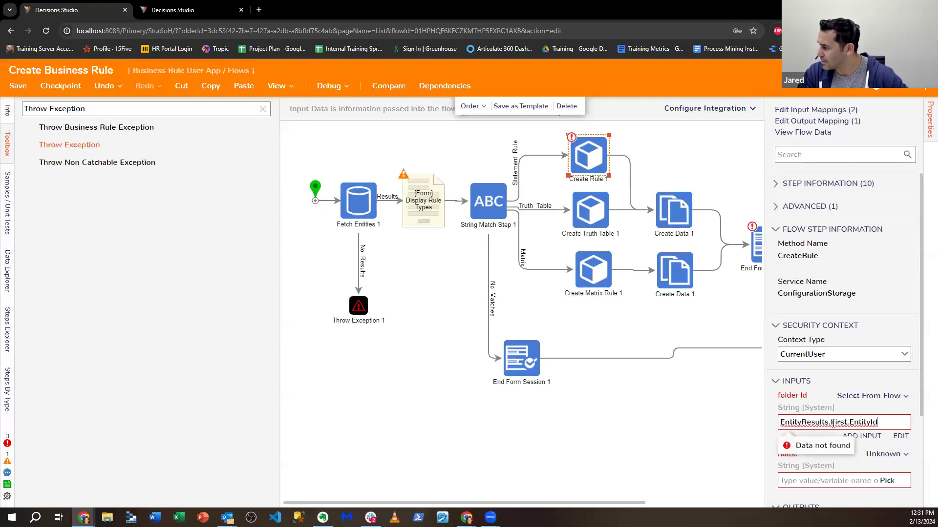
{"action": "left_click", "coordinate": [846, 441]}
Map the name input of Create Rule 1 from the flow to Rule Name.
{"action": "scroll", "coordinate": [879, 456], "scroll_direction": "down", "scroll_amount": 2}
{"action": "left_click", "coordinate": [884, 356]}
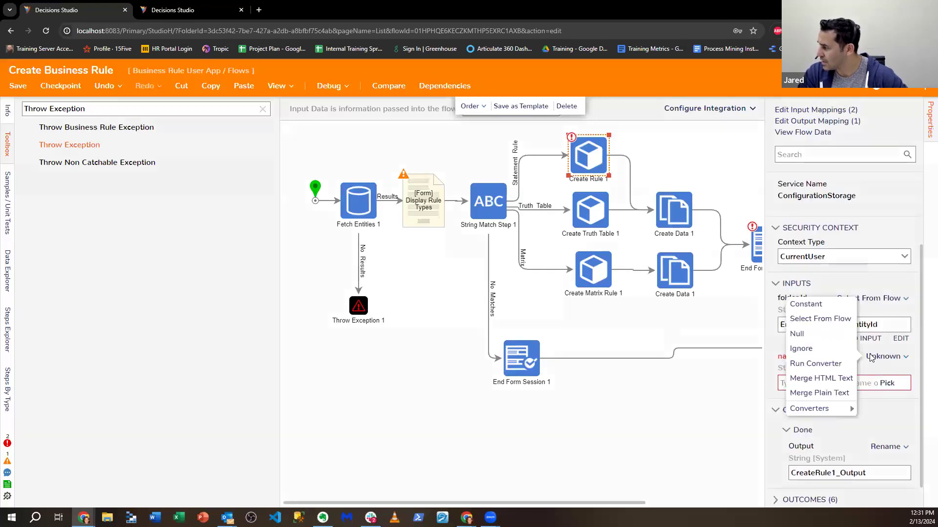
{"action": "left_click", "coordinate": [809, 318]}
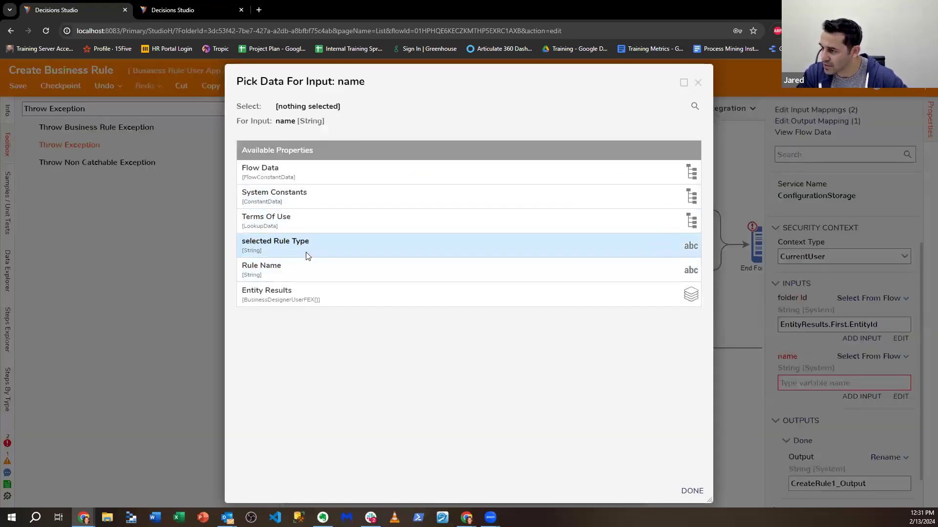
{"action": "left_click", "coordinate": [305, 270]}
{"action": "left_click", "coordinate": [686, 492]}
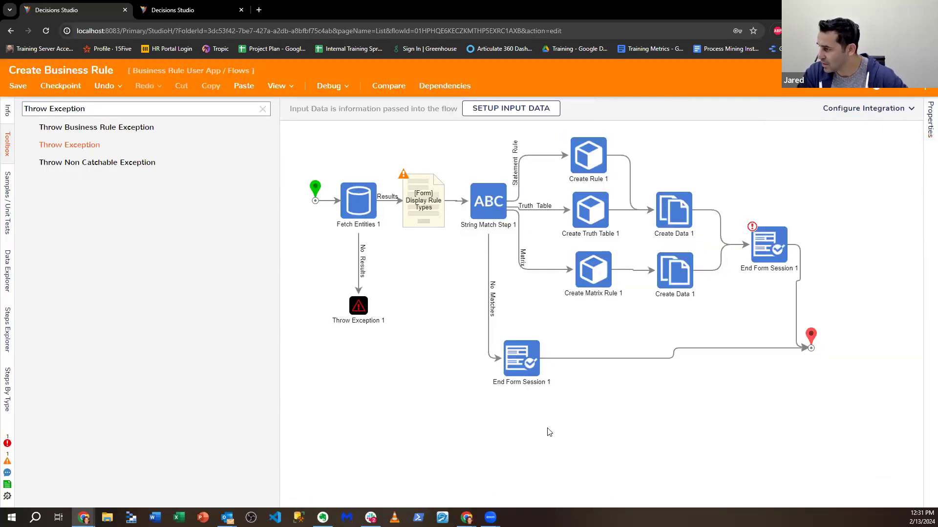
Clear the step search and rename the Create Data steps "Craft Url" on the statement and truth table path and "CraftUrl" on the matrix path.
{"action": "left_click", "coordinate": [263, 109]}
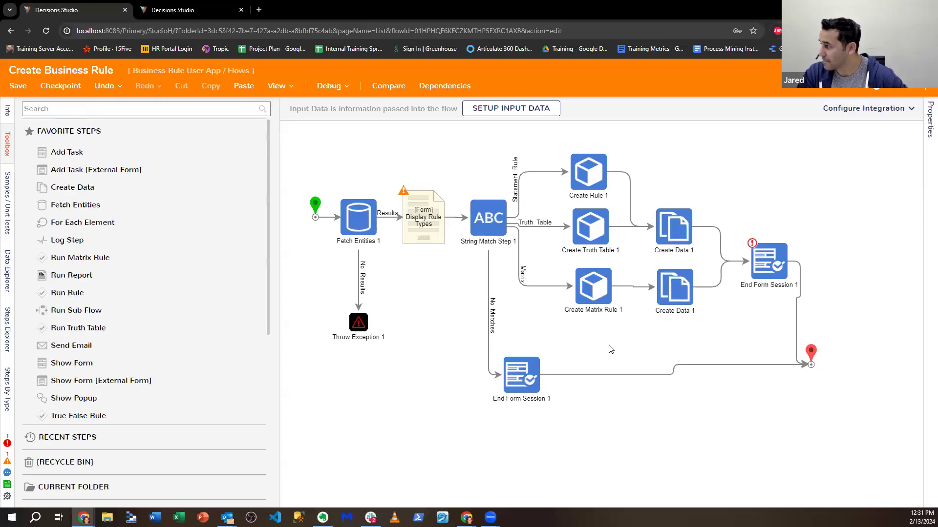
{"action": "left_click", "coordinate": [925, 141]}
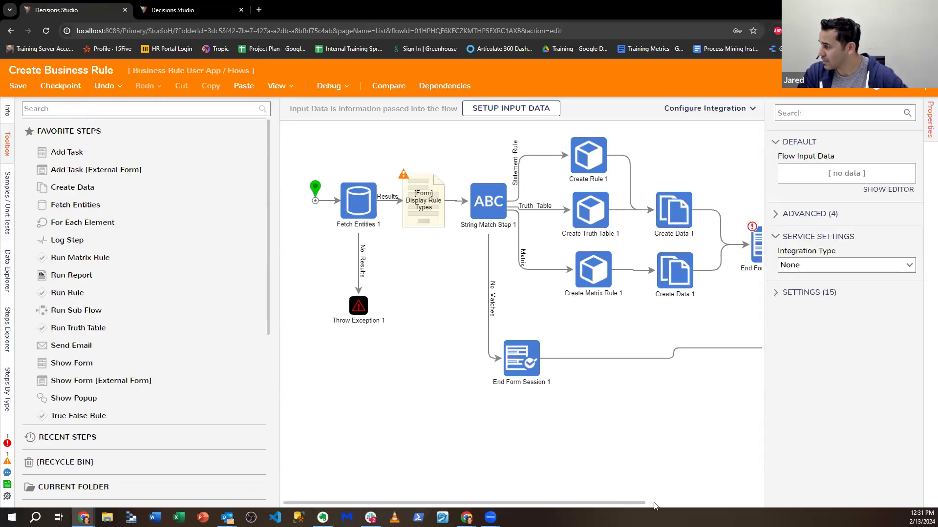
{"action": "scroll", "coordinate": [654, 506], "scroll_direction": "right", "scroll_amount": 3}
{"action": "left_click", "coordinate": [610, 205]}
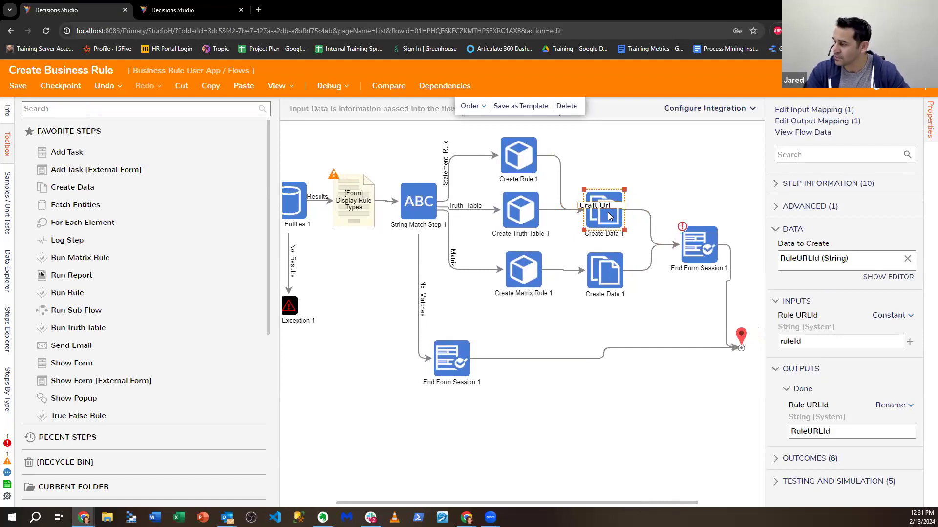
{"action": "left_click", "coordinate": [595, 263]}
{"action": "type", "text": "Craf"}
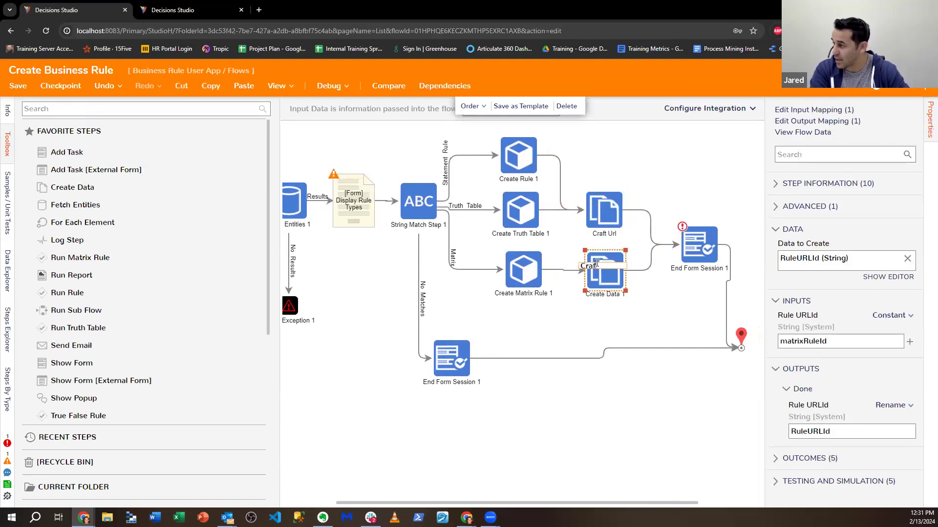
{"action": "type", "text": "tUrl"}
{"action": "left_click", "coordinate": [534, 319]}
Review the mappings of Create Matrix Rule 1, Create Truth Table 1, the Open Url End Form Session step and the matrix CraftUrl step.
{"action": "left_click", "coordinate": [593, 270]}
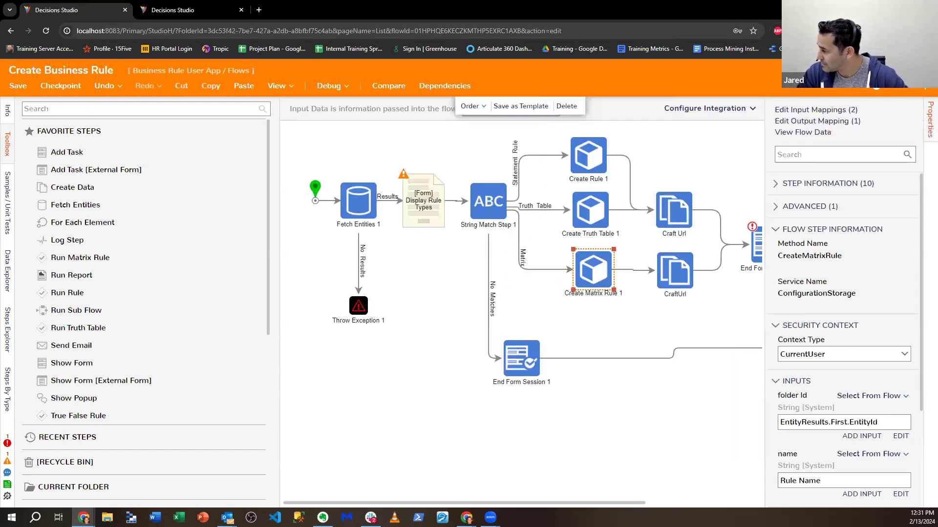
{"action": "left_click_drag", "start_coordinate": [604, 508], "coordinate": [689, 508]}
{"action": "left_click", "coordinate": [641, 251]}
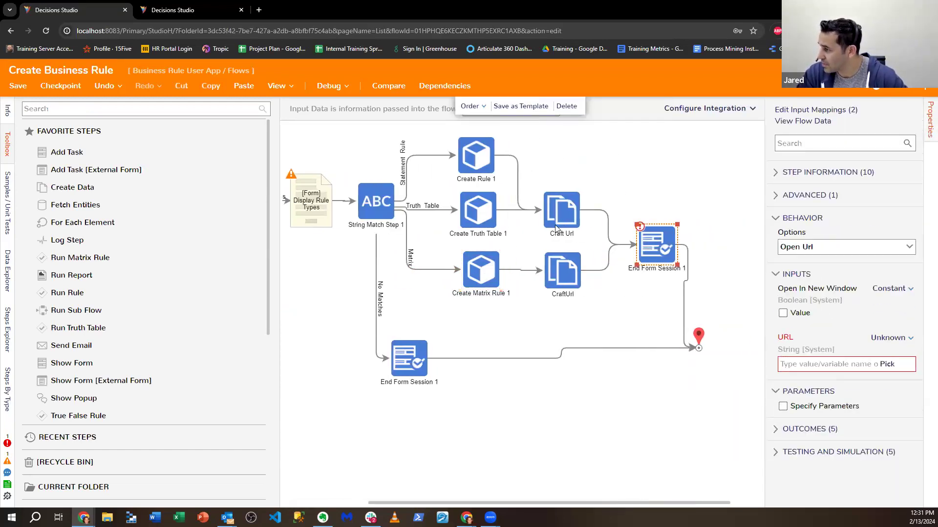
{"action": "left_click", "coordinate": [492, 208]}
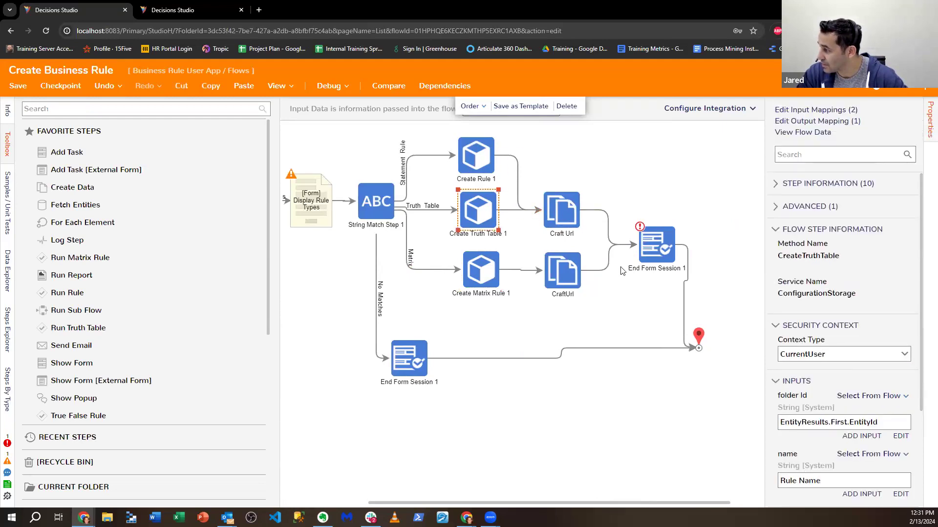
{"action": "left_click", "coordinate": [654, 247]}
{"action": "left_click", "coordinate": [565, 278]}
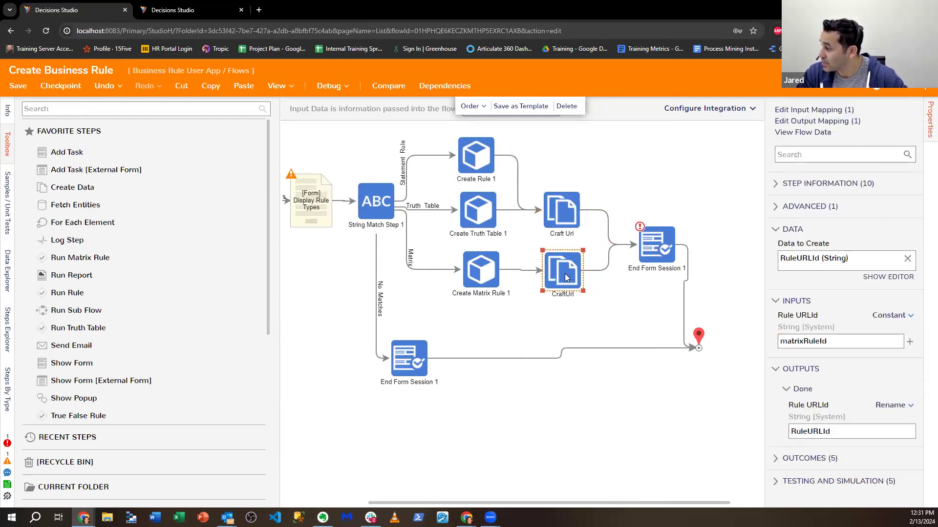
Try to rename the Rule URLId output of the matrix CraftUrl step to URLid.
{"action": "double_click", "coordinate": [839, 342]}
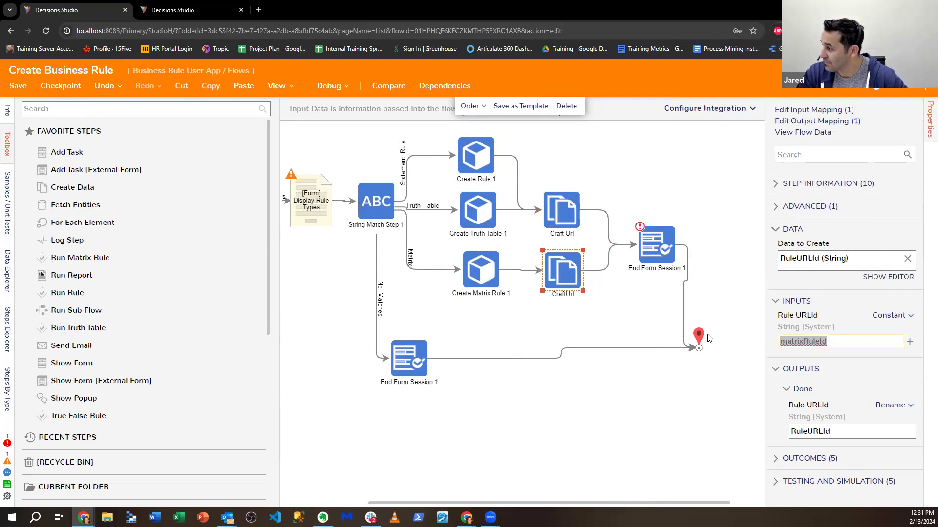
{"action": "double_click", "coordinate": [811, 432]}
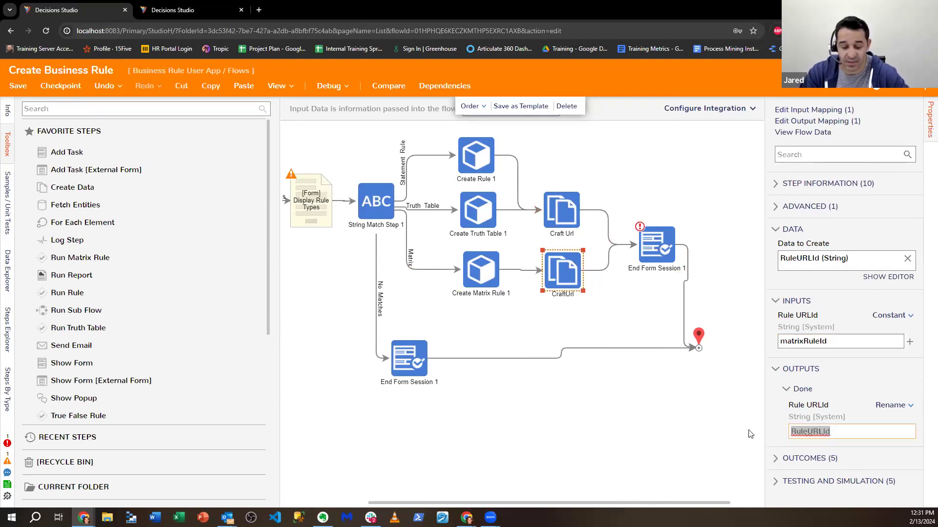
{"action": "type", "text": "Url"}
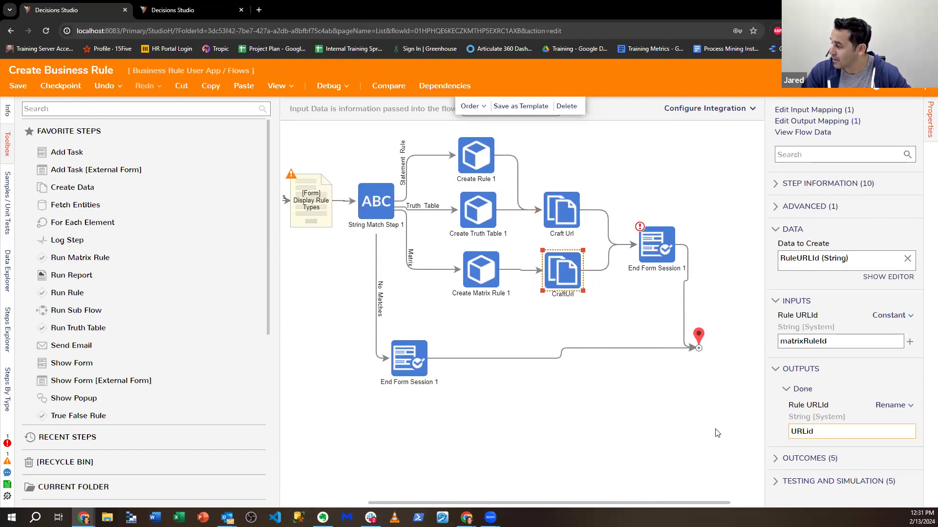
{"action": "key", "text": "ctrl+z"}
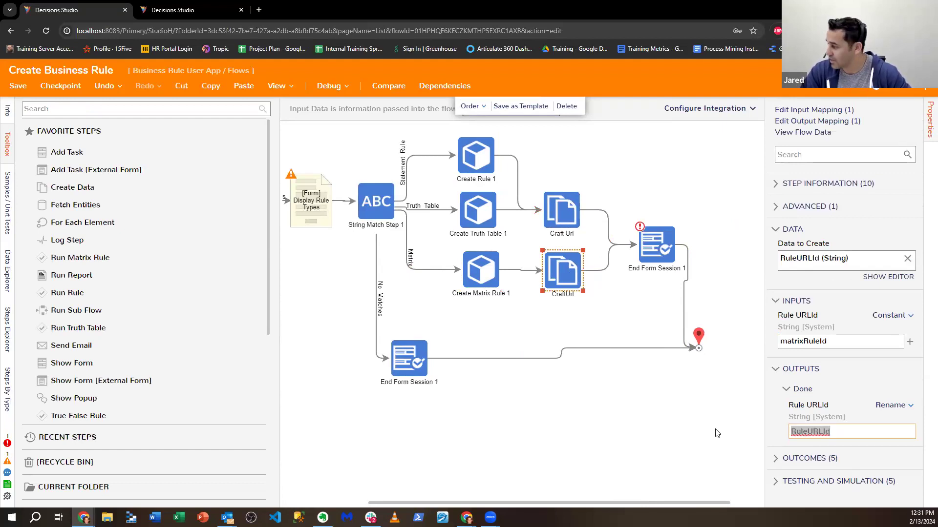
{"action": "left_click", "coordinate": [717, 433]}
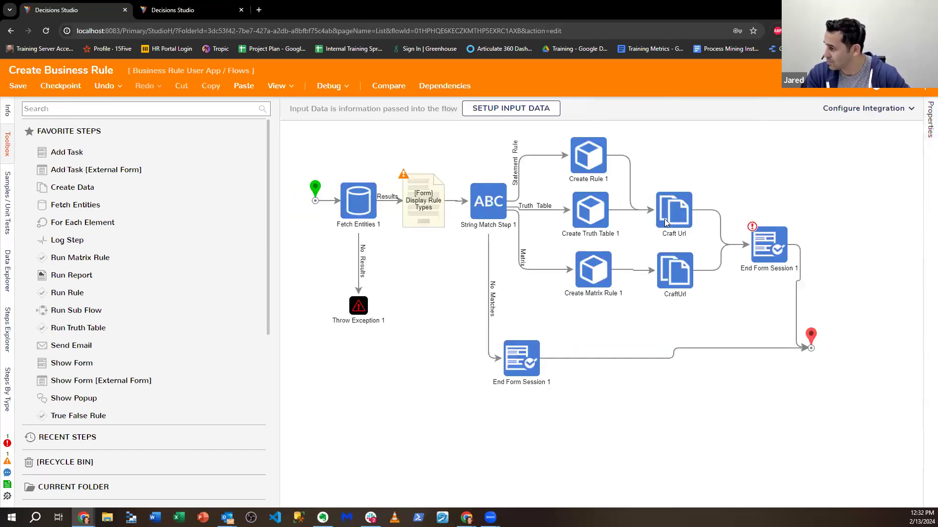
Set the URL input mapping of the Open Url End Form Session step to Merge Plain Text and open its merge text editor.
{"action": "left_click", "coordinate": [675, 211]}
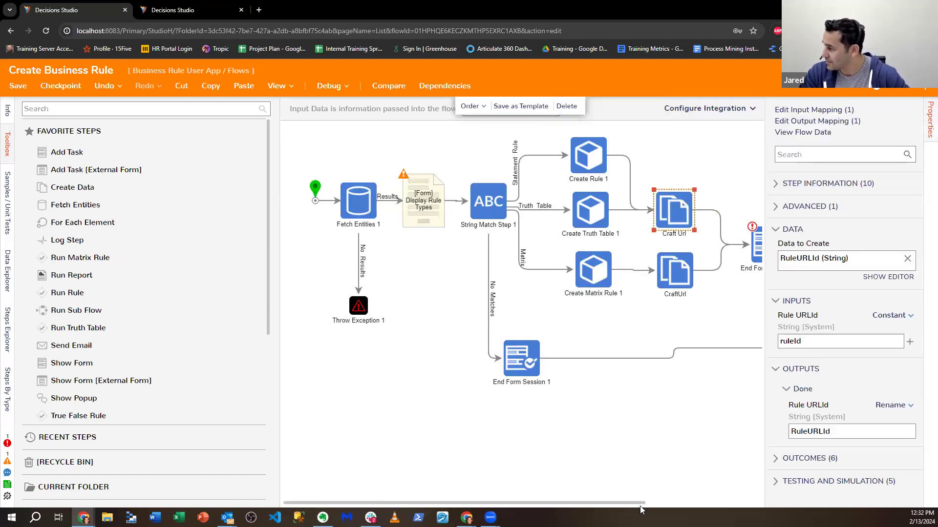
{"action": "left_click_drag", "start_coordinate": [576, 221], "coordinate": [463, 220]}
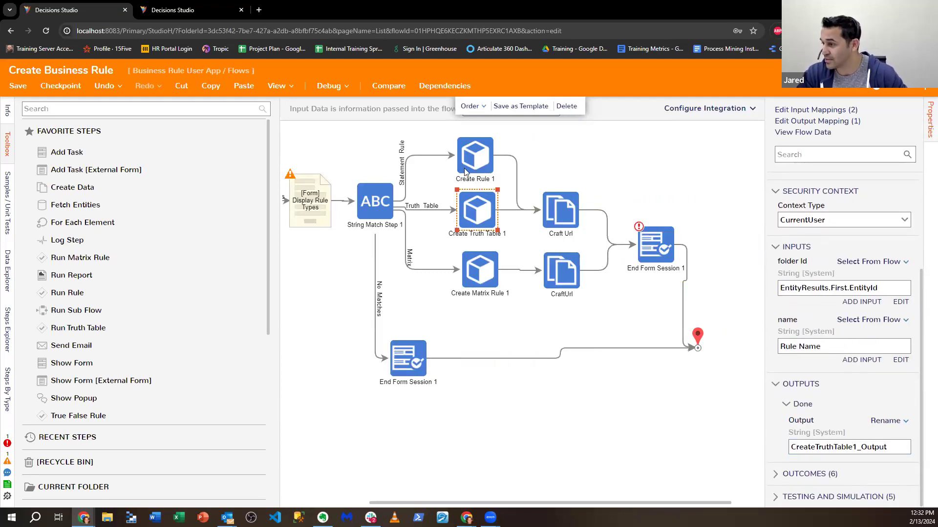
{"action": "left_click", "coordinate": [649, 250]}
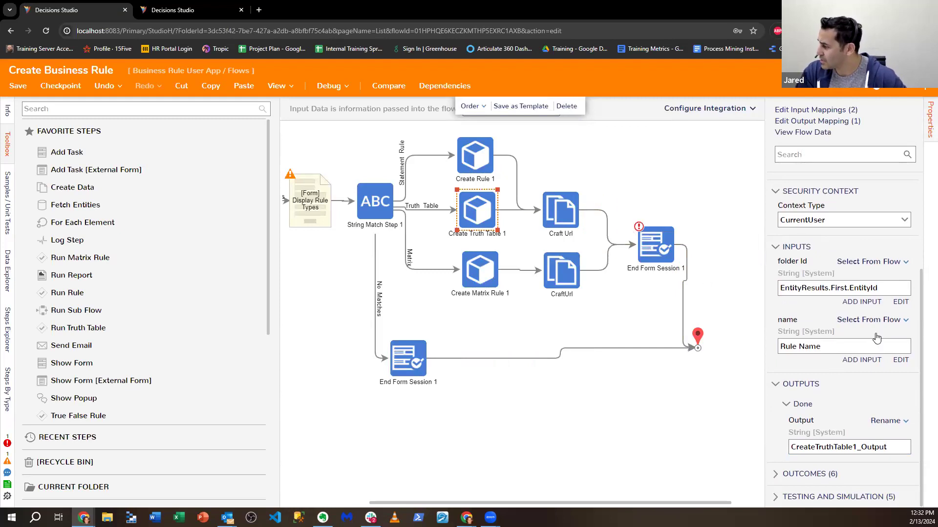
{"action": "left_click", "coordinate": [887, 337]}
{"action": "left_click", "coordinate": [843, 375]}
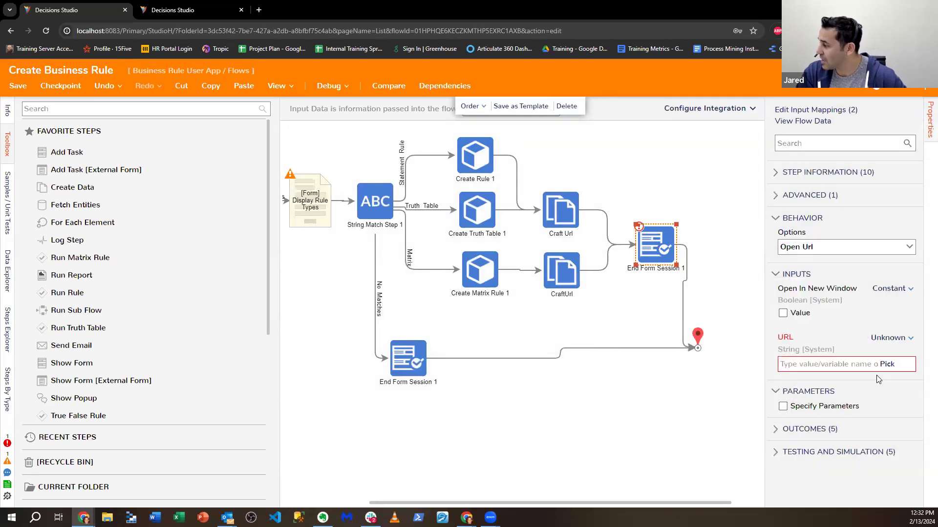
{"action": "left_click", "coordinate": [888, 384]}
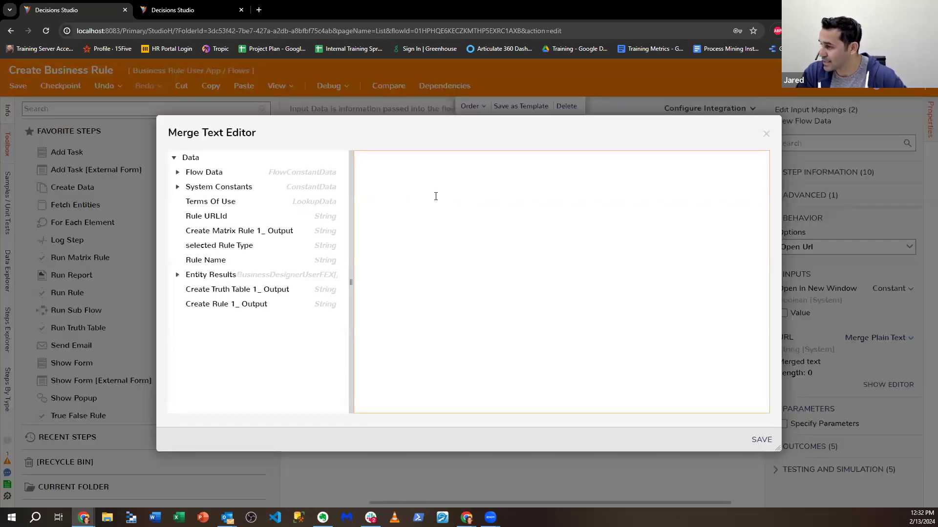
{"action": "left_click", "coordinate": [203, 173]}
{"action": "left_click", "coordinate": [326, 172]}
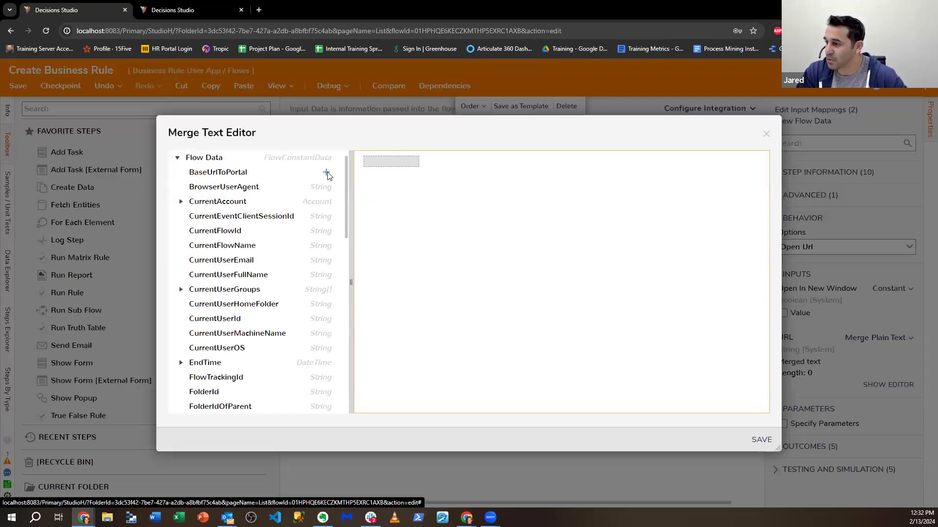
{"action": "left_click", "coordinate": [327, 174]}
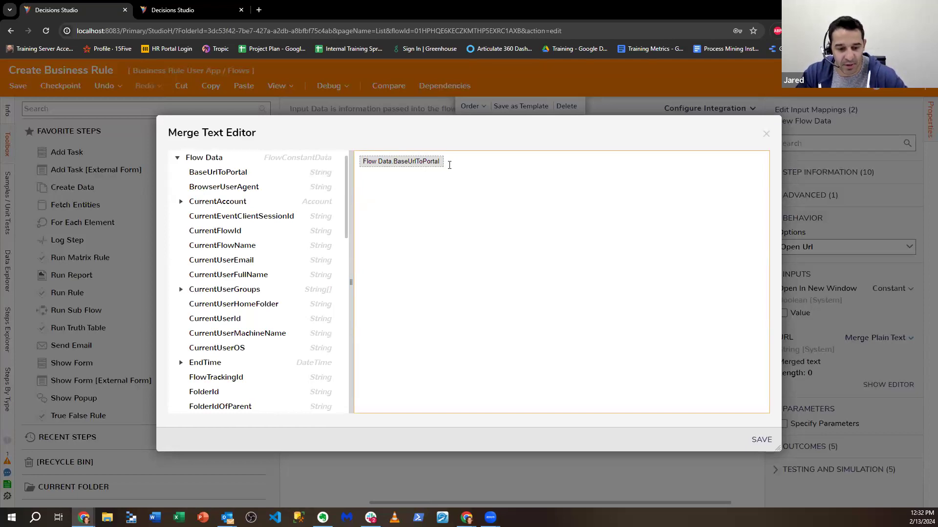
{"action": "left_click", "coordinate": [361, 165]}
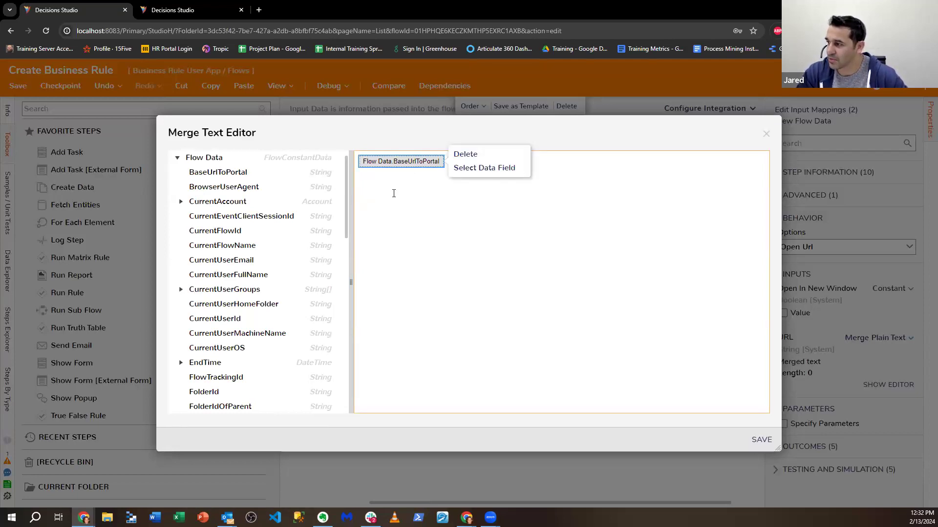
{"action": "left_click", "coordinate": [394, 193]}
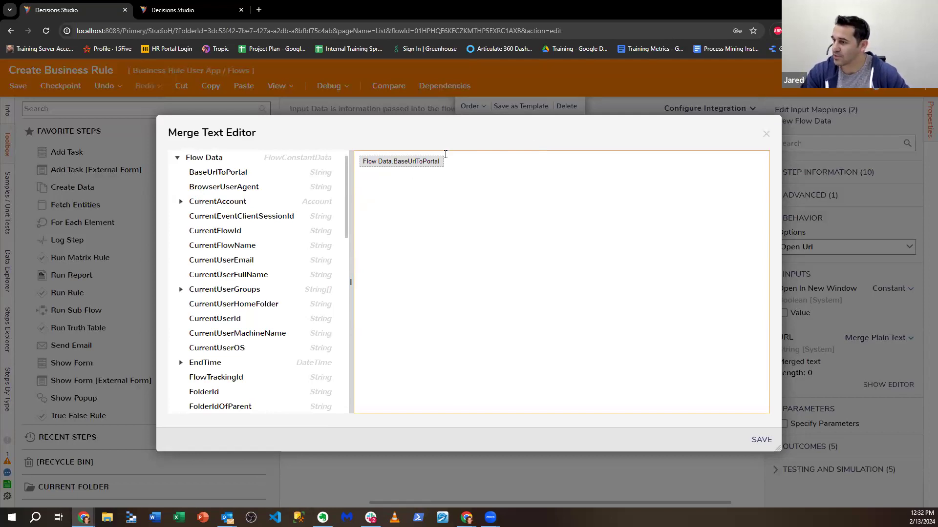
{"action": "left_click", "coordinate": [765, 134]}
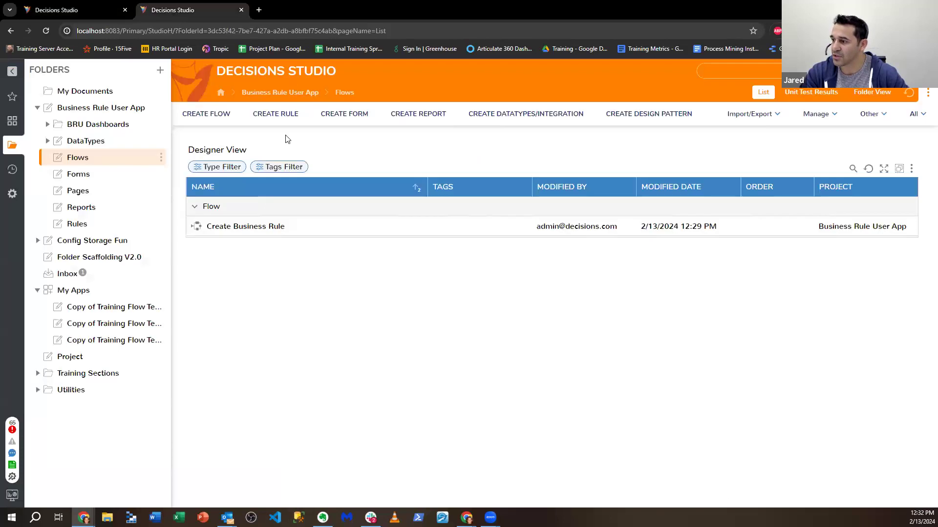
Create a flow named Data In Base Portal URL in the Business Rule User App's Flows folder.
{"action": "left_click", "coordinate": [186, 10]}
{"action": "left_click", "coordinate": [183, 116]}
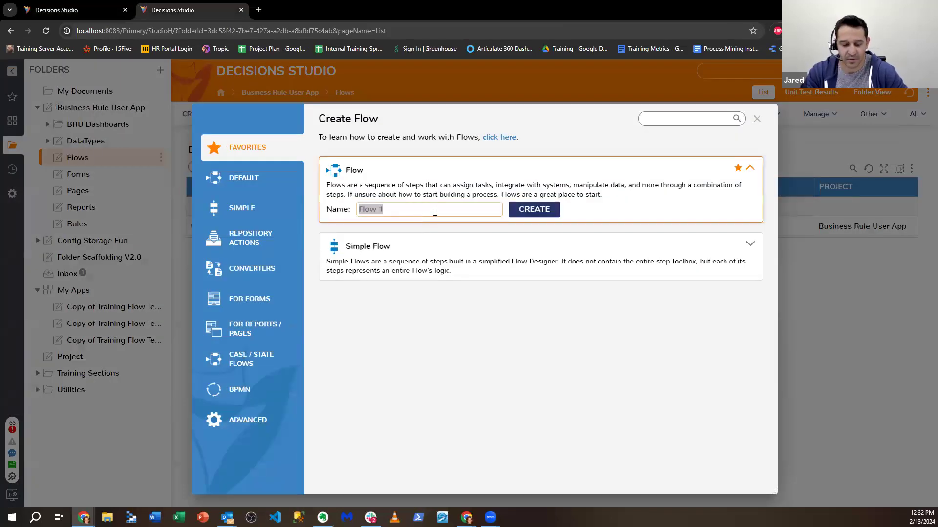
{"action": "type", "text": "Data In Base Portal URL"}
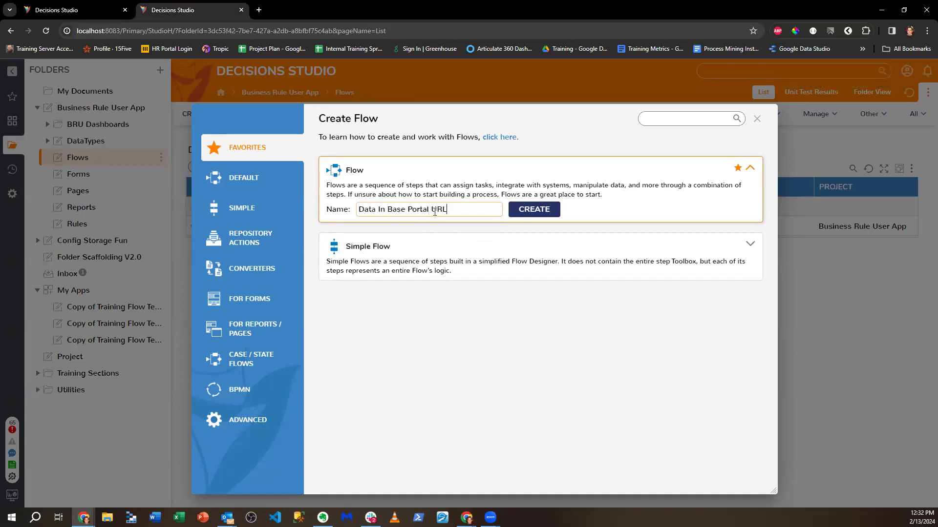
{"action": "key", "text": "Return"}
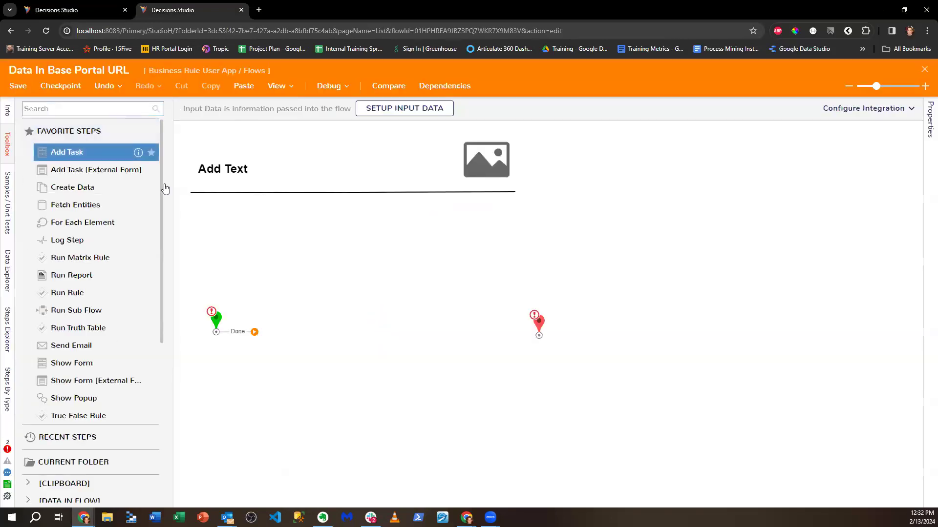
Add a Show Popup step to the new flow and connect it between the start and end steps.
{"action": "left_click", "coordinate": [90, 110]}
{"action": "type", "text": "Show Popup"}
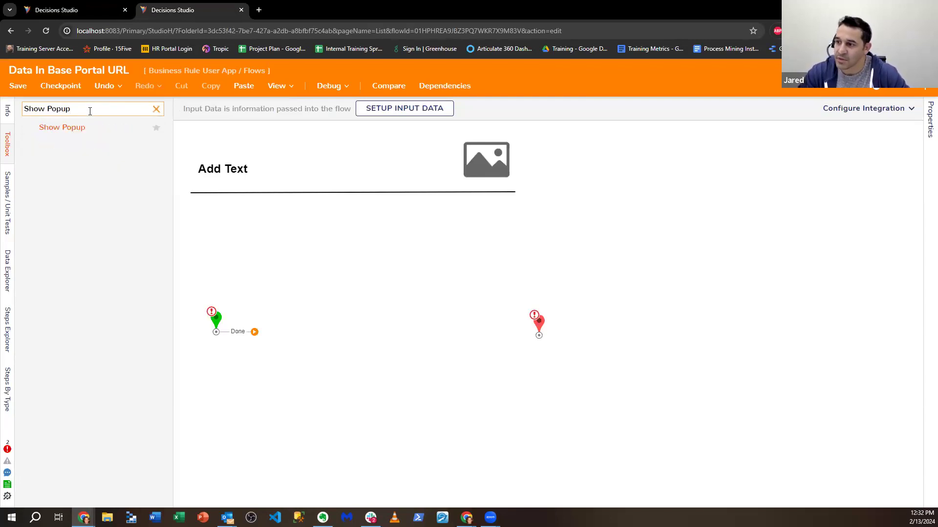
{"action": "left_click_drag", "start_coordinate": [79, 128], "coordinate": [385, 342]}
{"action": "left_click_drag", "start_coordinate": [249, 333], "coordinate": [386, 344]}
{"action": "left_click_drag", "start_coordinate": [443, 346], "coordinate": [539, 335]}
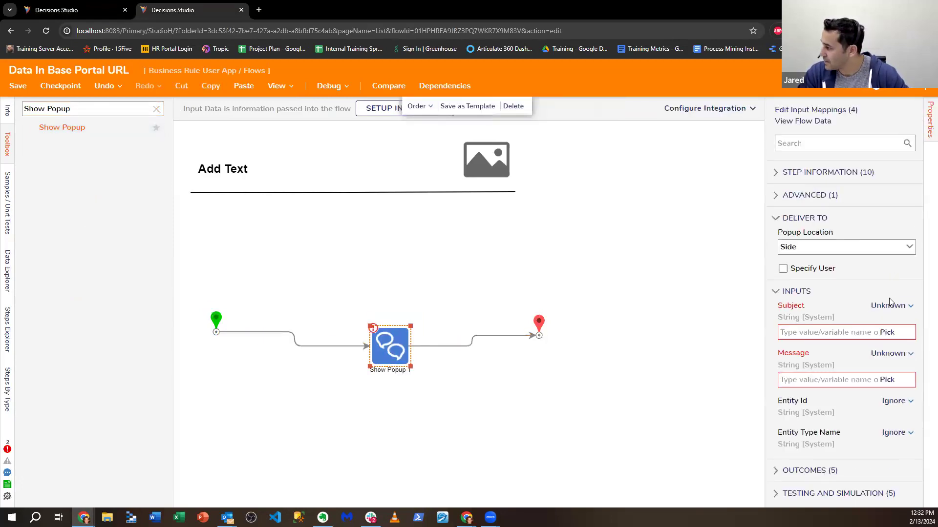
Set the Show Popup step's Message input to the constant Hello.
{"action": "left_click", "coordinate": [823, 300]}
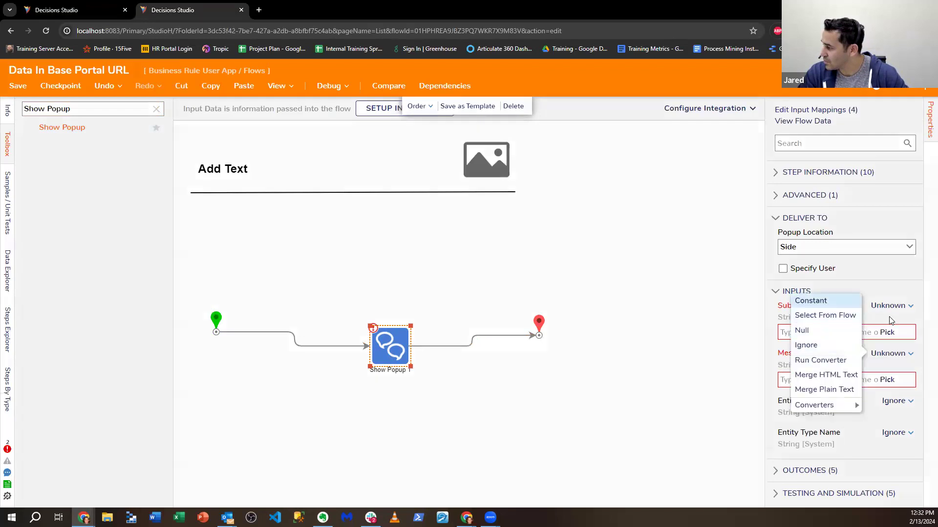
{"action": "left_click", "coordinate": [891, 307]}
{"action": "left_click", "coordinate": [835, 380]}
{"action": "type", "text": "Hel"}
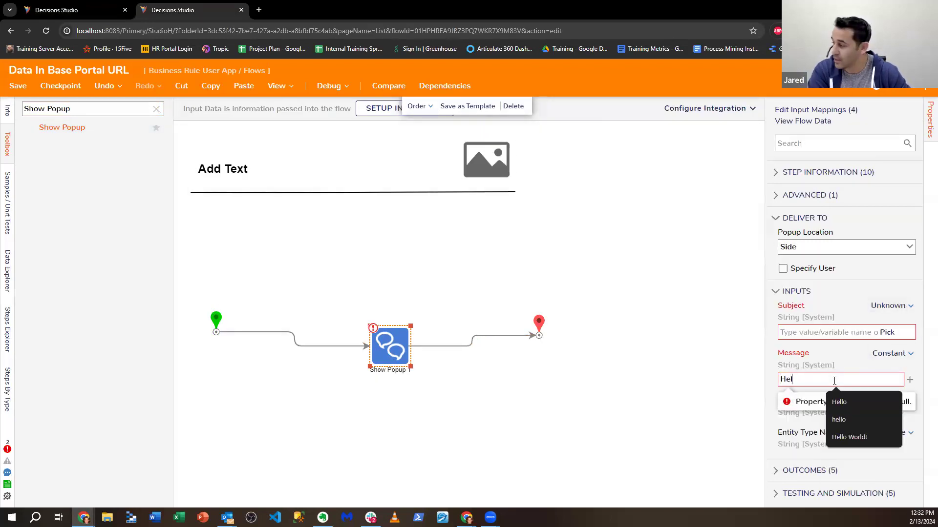
{"action": "type", "text": "lo"}
Set the popup's Subject input to Select From Flow and expand Flow Data to examine the BaseUrlToPortal value.
{"action": "left_click", "coordinate": [891, 307]}
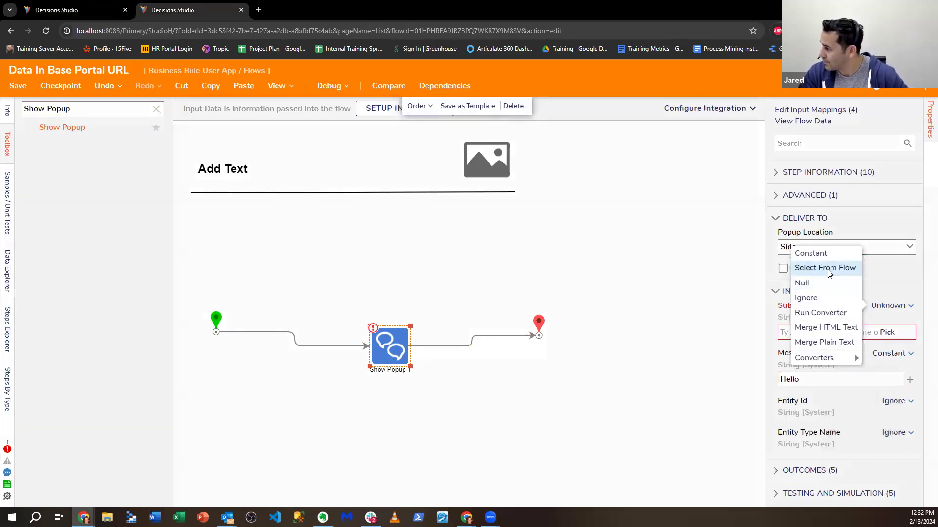
{"action": "left_click", "coordinate": [826, 269]}
{"action": "left_click", "coordinate": [288, 175]}
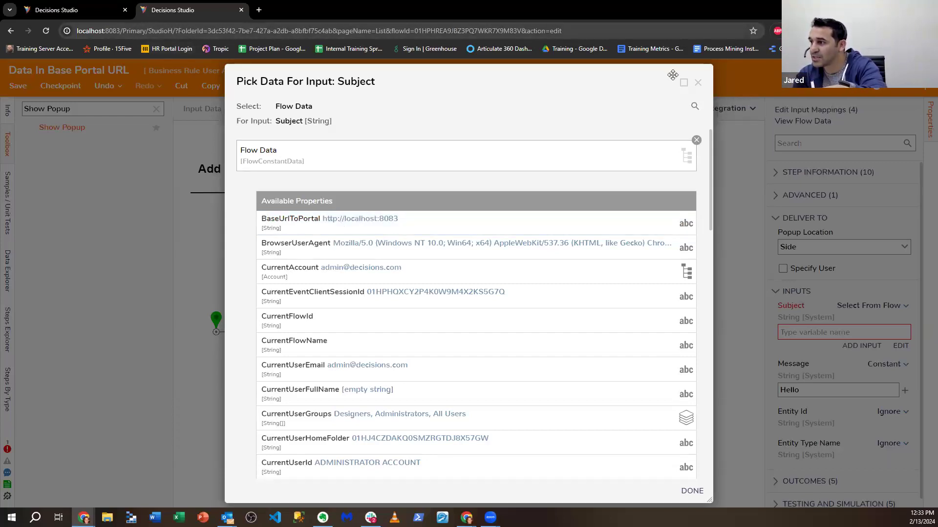
Copy the flow designer's full web address into a blank Notepad document, and return to the browser.
{"action": "left_click", "coordinate": [240, 31]}
{"action": "key", "text": "ctrl+c"}
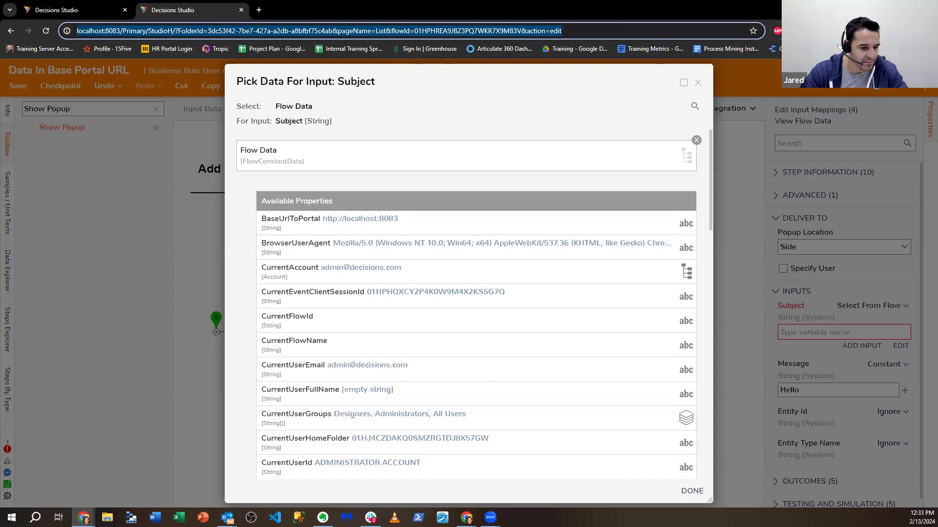
{"action": "key", "text": "alt+Tab"}
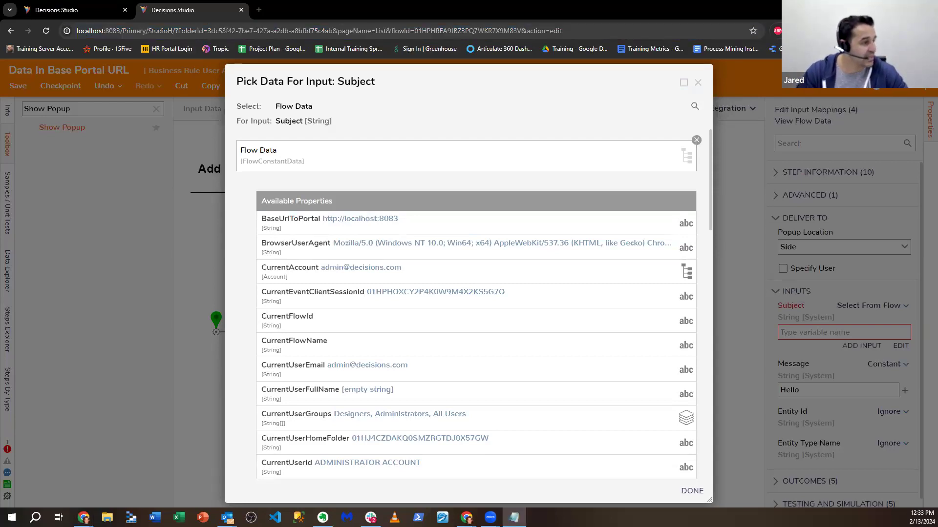
{"action": "key", "text": "ctrl+v"}
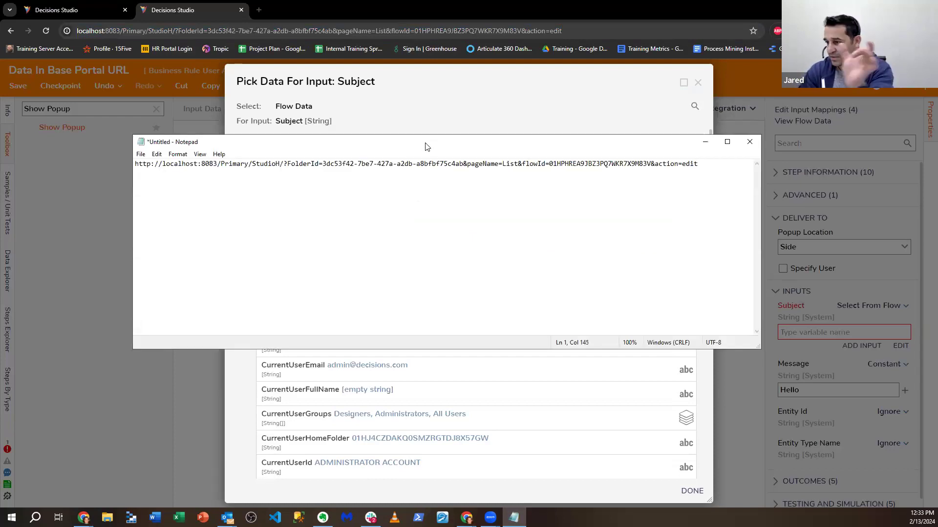
{"action": "key", "text": "alt+Tab"}
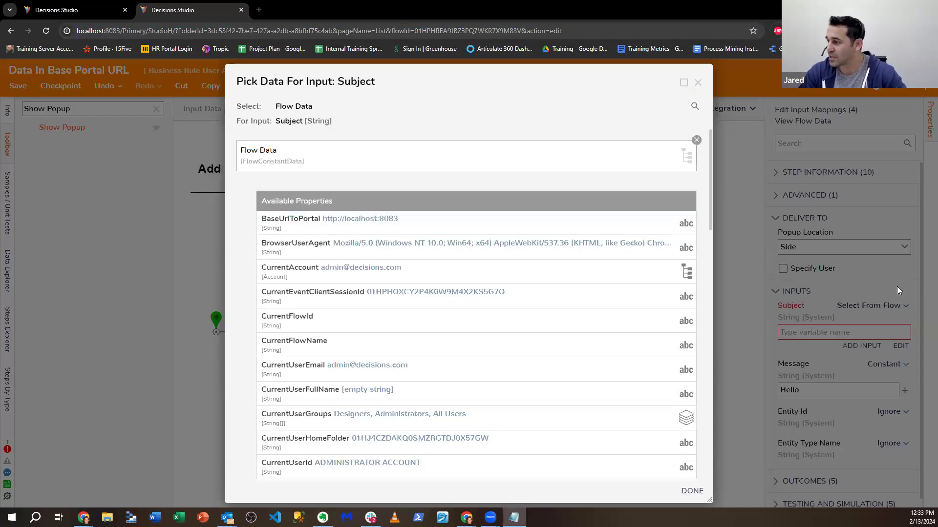
Close the Data In Base Portal URL flow without saving and delete it from the Flows folder.
{"action": "left_click", "coordinate": [698, 82]}
{"action": "left_click", "coordinate": [924, 71]}
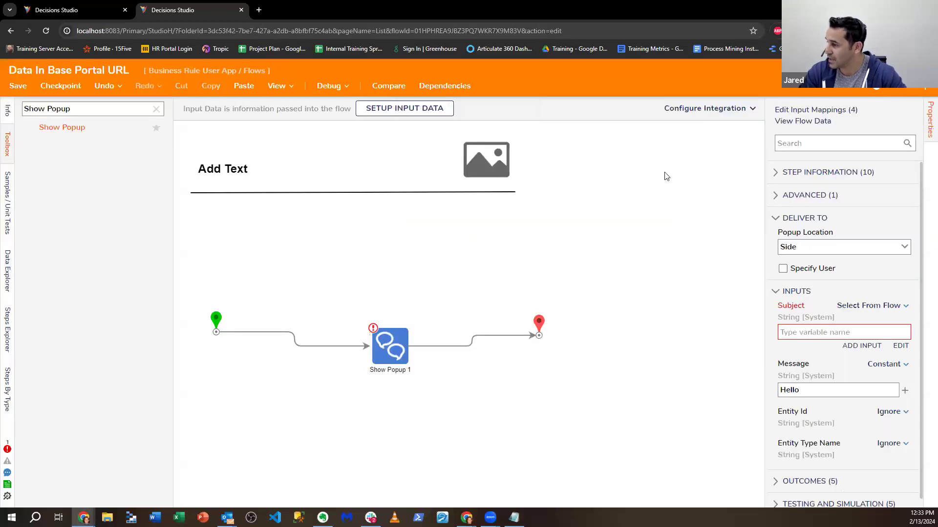
{"action": "left_click", "coordinate": [531, 339]}
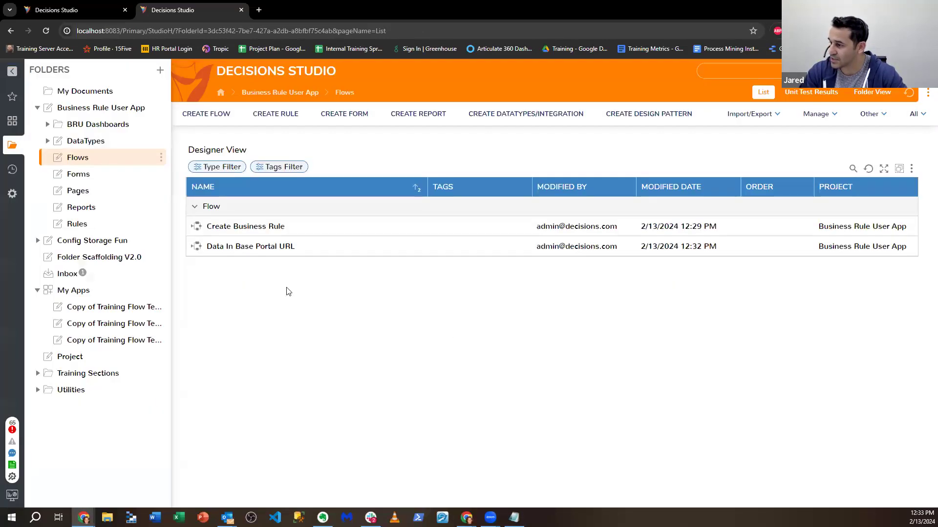
{"action": "right_click", "coordinate": [256, 254]}
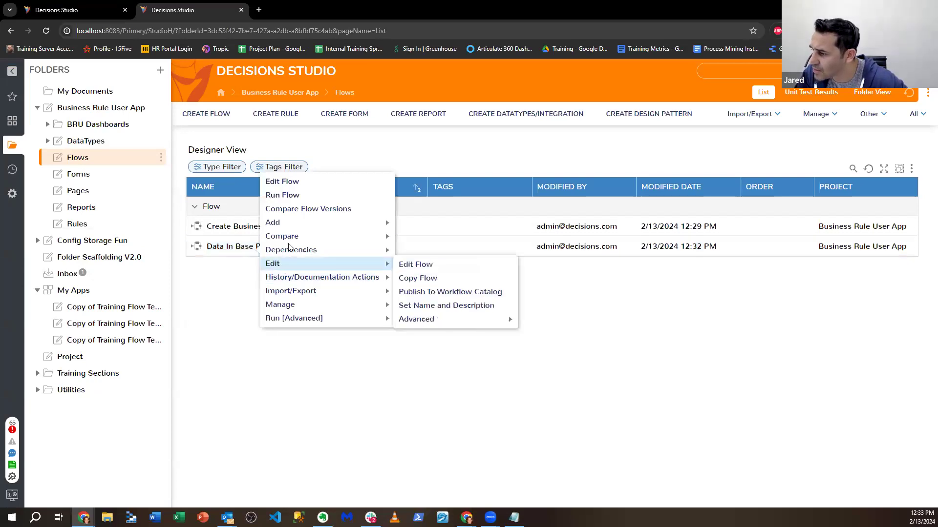
{"action": "mouse_move", "coordinate": [342, 304]}
{"action": "left_click", "coordinate": [428, 346]}
{"action": "left_click", "coordinate": [519, 309]}
{"action": "double_click", "coordinate": [525, 226]}
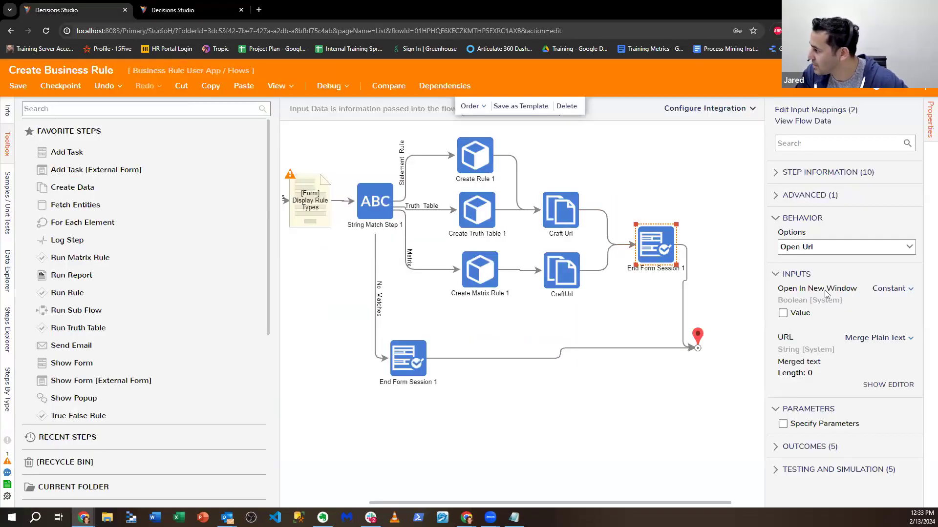
In the End Form Session step's URL merge text, insert Flow Data's BaseUrlToPortal followed by /Primary/StudioH/?FolderId=.
{"action": "left_click", "coordinate": [883, 386]}
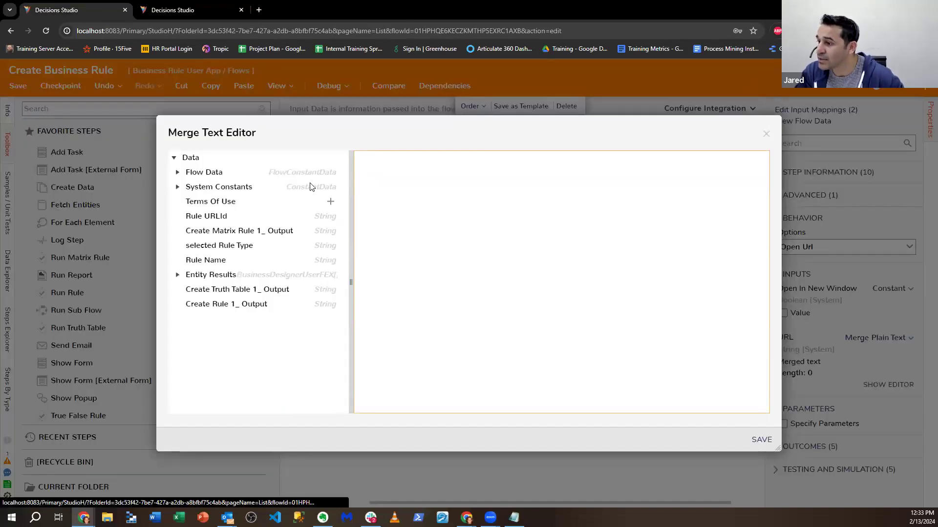
{"action": "left_click", "coordinate": [190, 173]}
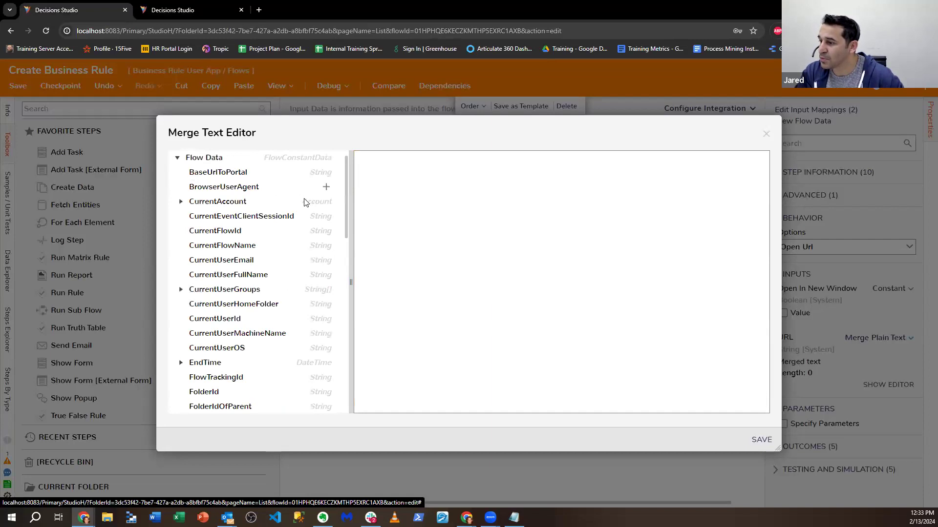
{"action": "left_click", "coordinate": [325, 172]}
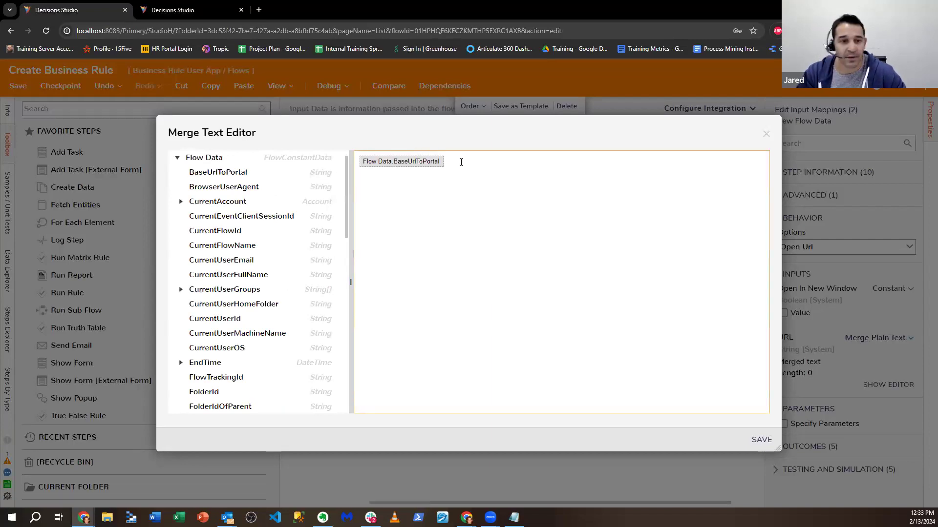
{"action": "type", "text": "/Primary/"}
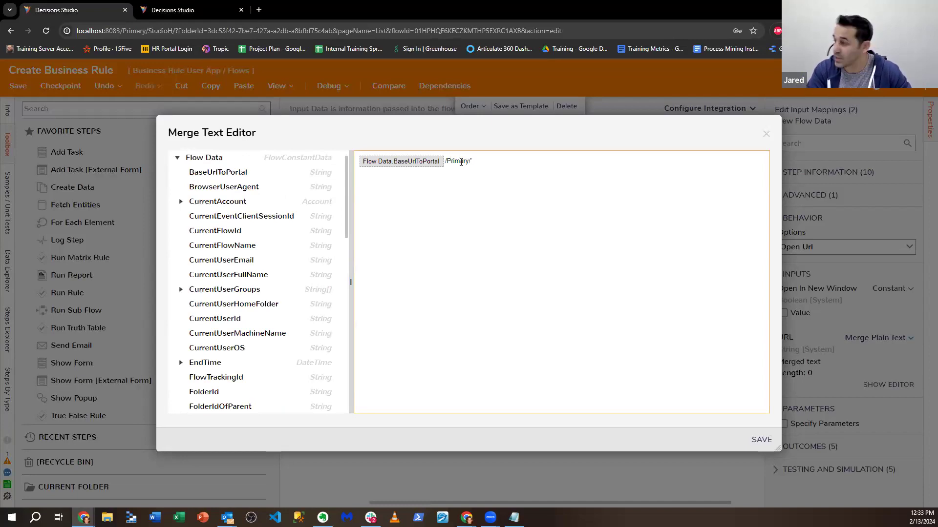
{"action": "type", "text": "StudioH"}
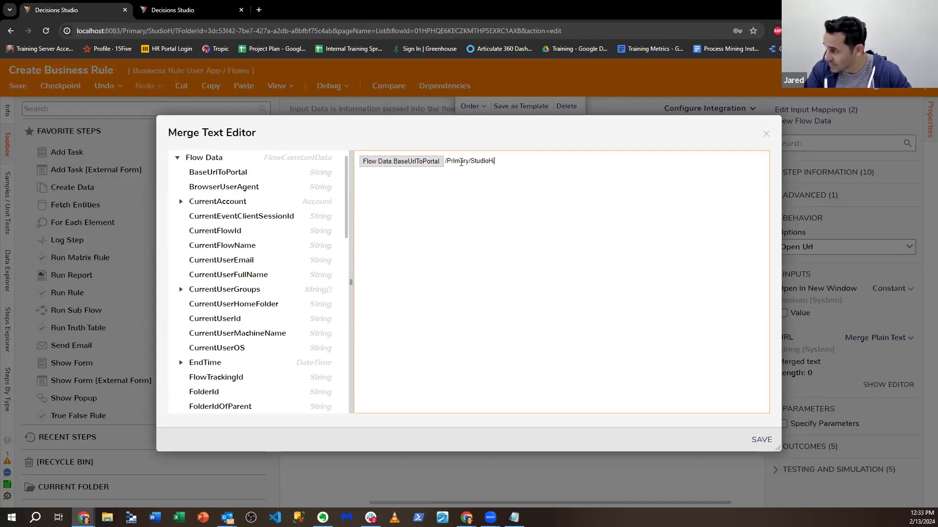
{"action": "type", "text": "/?FolderId="}
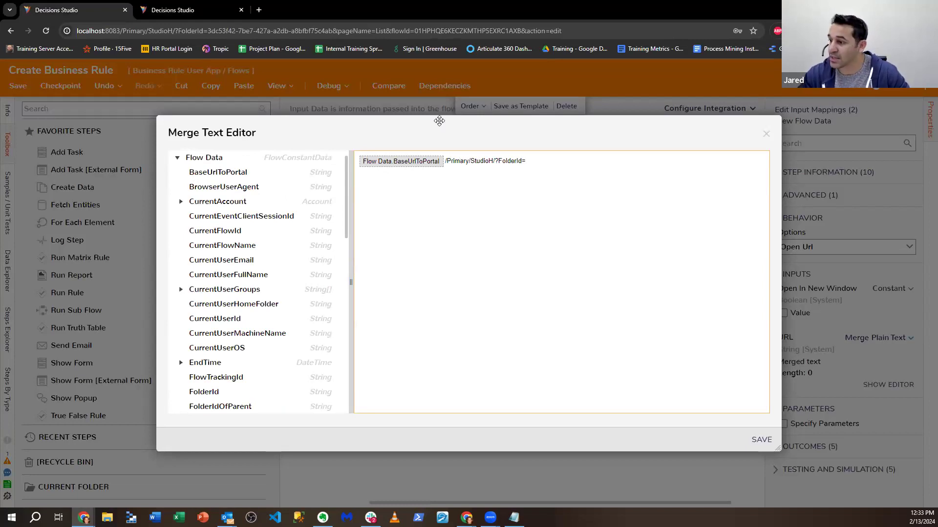
Insert the EntityId of the First item in Entity Results after FolderId= in the merged URL.
{"action": "scroll", "coordinate": [241, 331], "scroll_direction": "down", "scroll_amount": 4}
{"action": "scroll", "coordinate": [200, 181], "scroll_direction": "up", "scroll_amount": 5}
{"action": "left_click", "coordinate": [177, 172]}
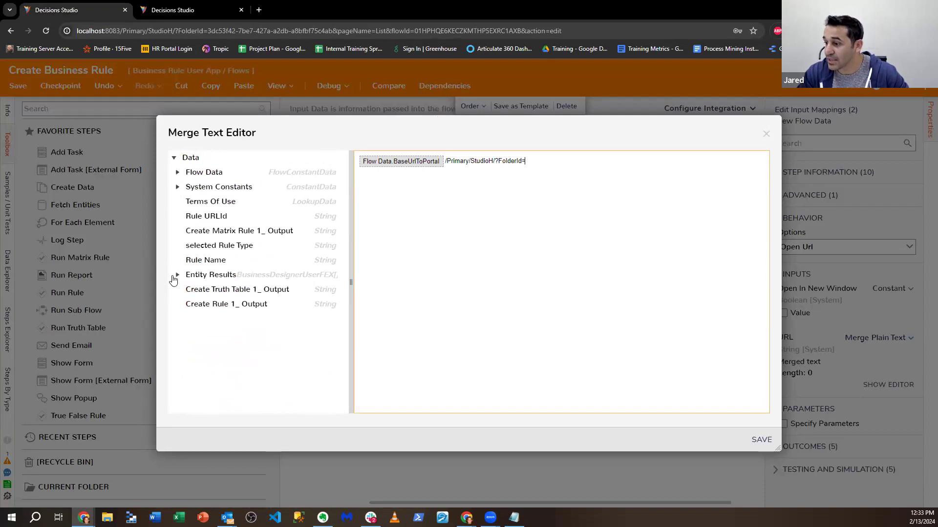
{"action": "left_click", "coordinate": [177, 275]}
{"action": "scroll", "coordinate": [180, 276], "scroll_direction": "down", "scroll_amount": 3}
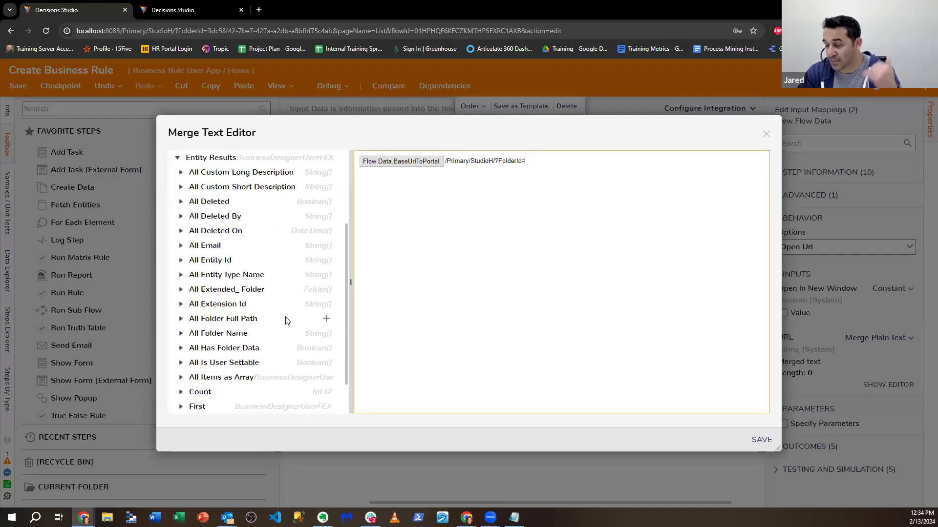
{"action": "scroll", "coordinate": [287, 321], "scroll_direction": "down", "scroll_amount": 1}
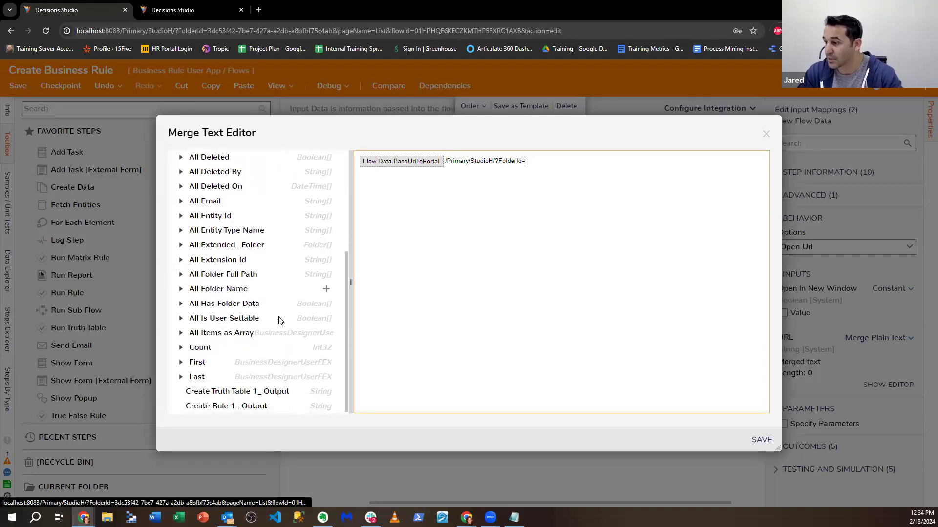
{"action": "left_click", "coordinate": [180, 362]}
{"action": "scroll", "coordinate": [183, 367], "scroll_direction": "down", "scroll_amount": 2}
{"action": "scroll", "coordinate": [205, 342], "scroll_direction": "down", "scroll_amount": 2}
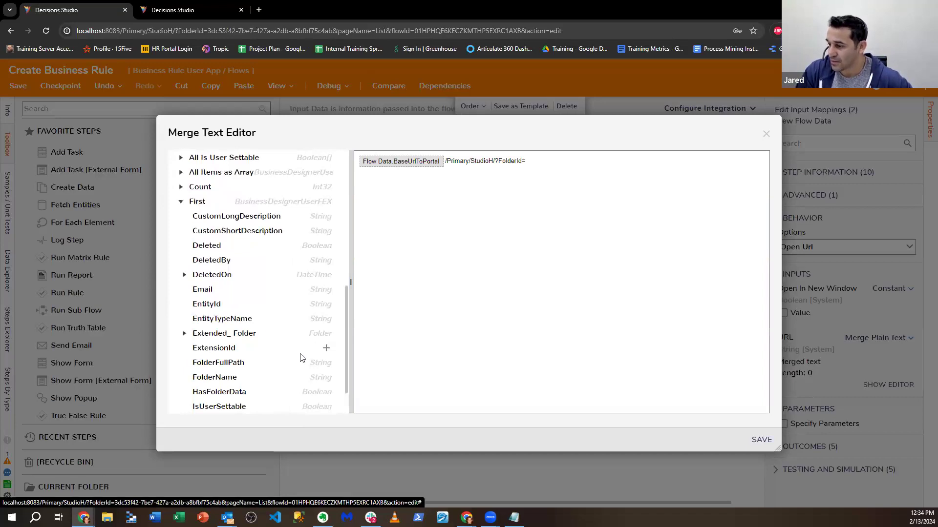
{"action": "left_click", "coordinate": [326, 304]}
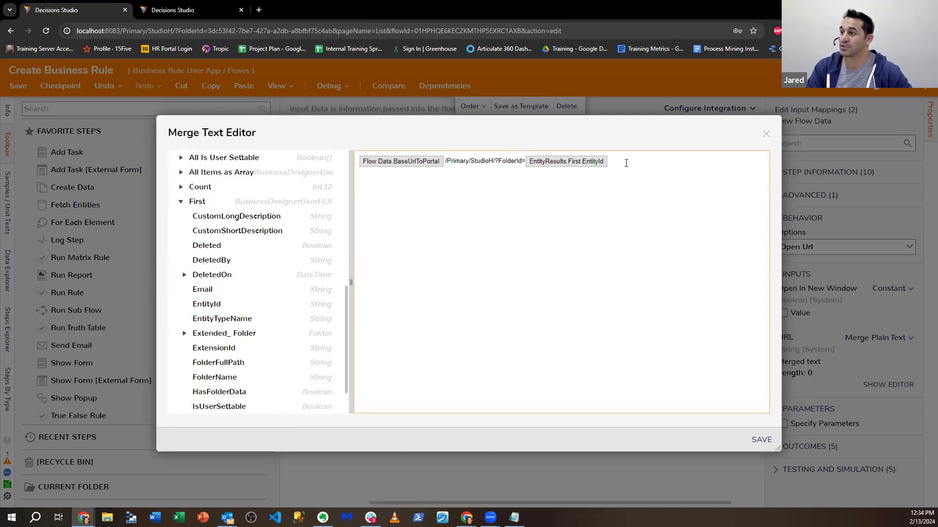
Append &pageName=List& to the merged URL, followed by the Rule URLId value and an equals sign, and save the merge text.
{"action": "type", "text": "&page"}
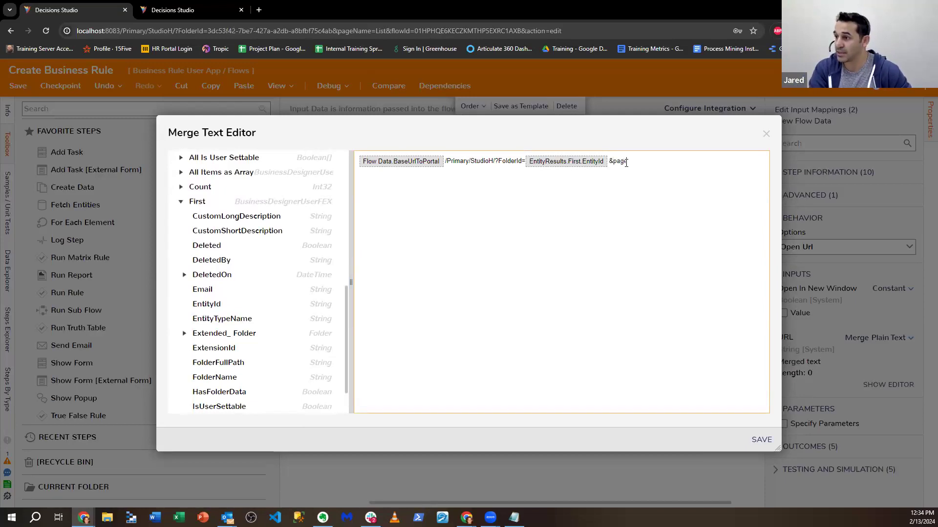
{"action": "type", "text": "Name=List&"}
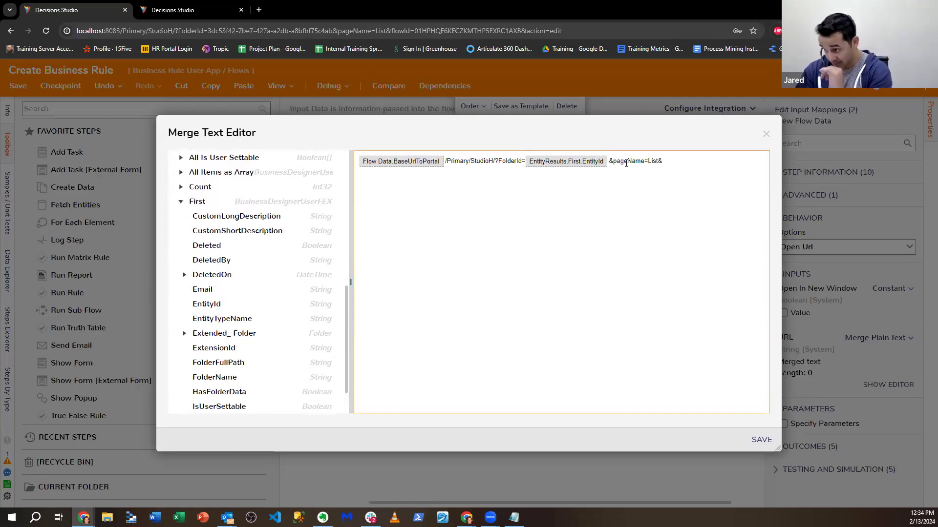
{"action": "left_click", "coordinate": [181, 202]}
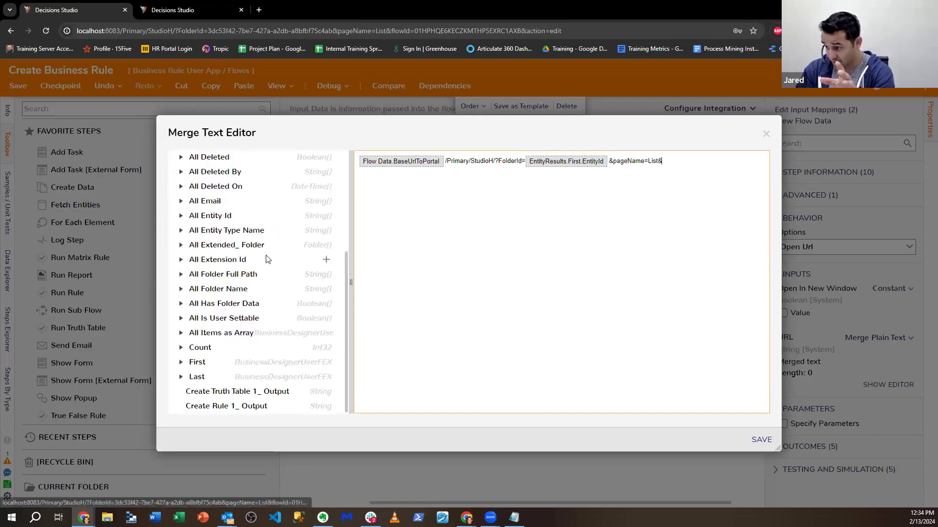
{"action": "scroll", "coordinate": [226, 379], "scroll_direction": "up", "scroll_amount": 10}
{"action": "left_click", "coordinate": [177, 275]}
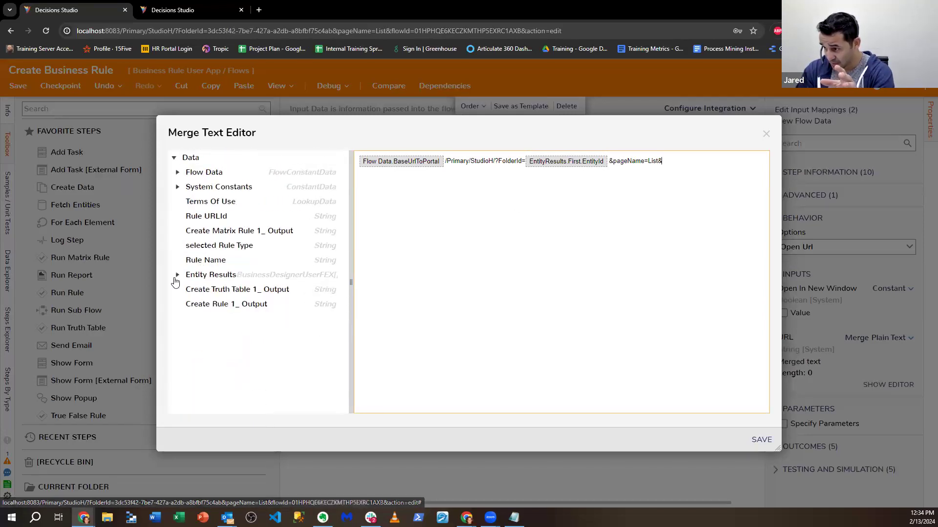
{"action": "left_click", "coordinate": [331, 218]}
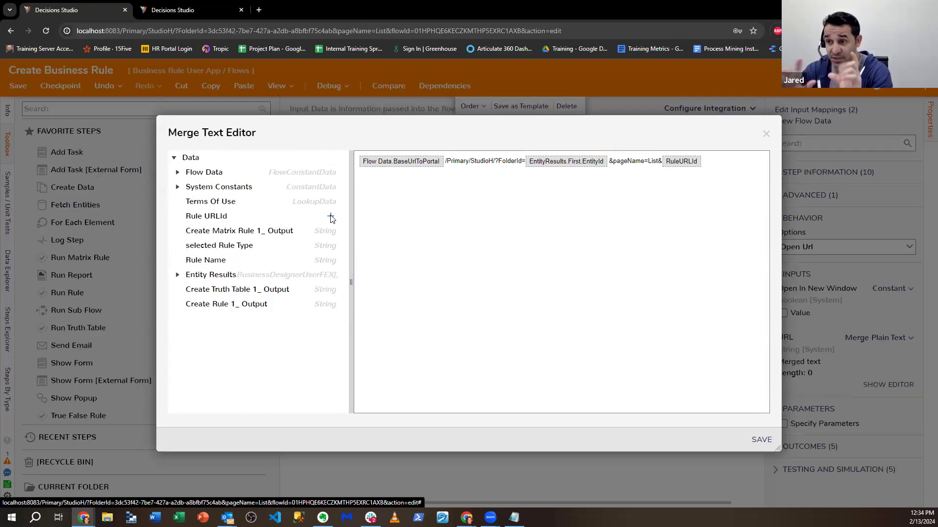
{"action": "left_click", "coordinate": [711, 163]}
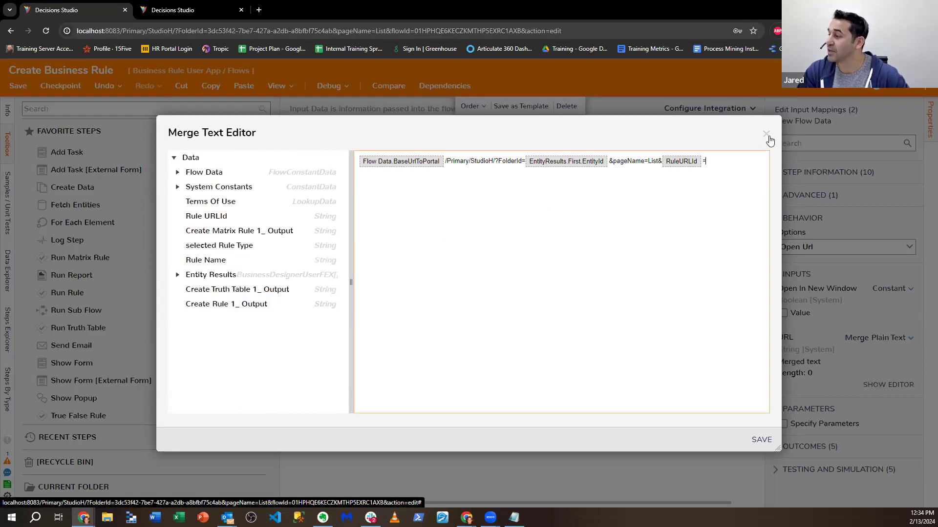
{"action": "left_click", "coordinate": [760, 438]}
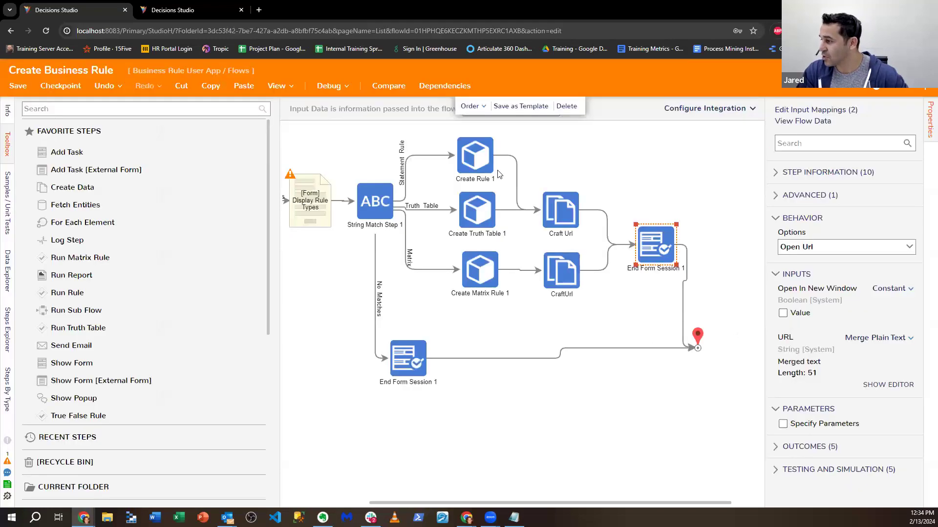
{"action": "left_click", "coordinate": [888, 384]}
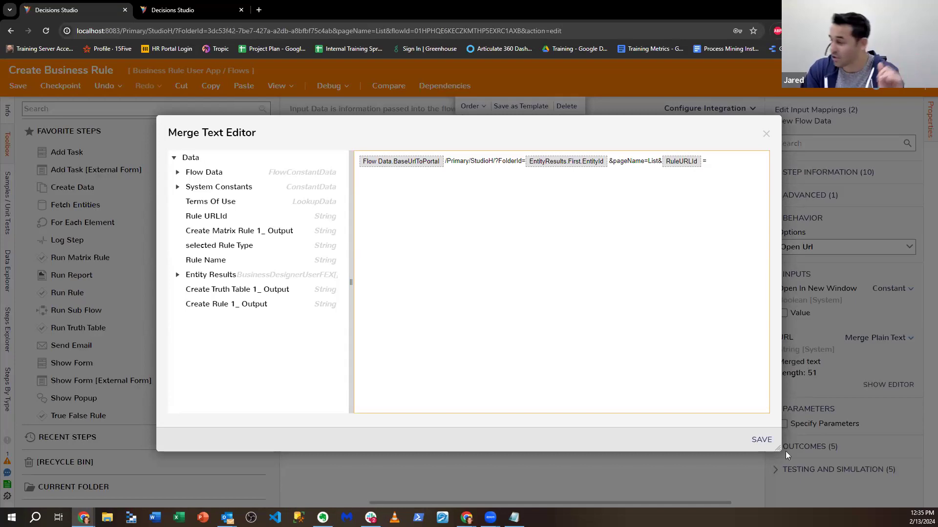
{"action": "left_click", "coordinate": [760, 440]}
Rename the output of the Create Rule 1 step to CreationRuleOutputId.
{"action": "left_click", "coordinate": [485, 212]}
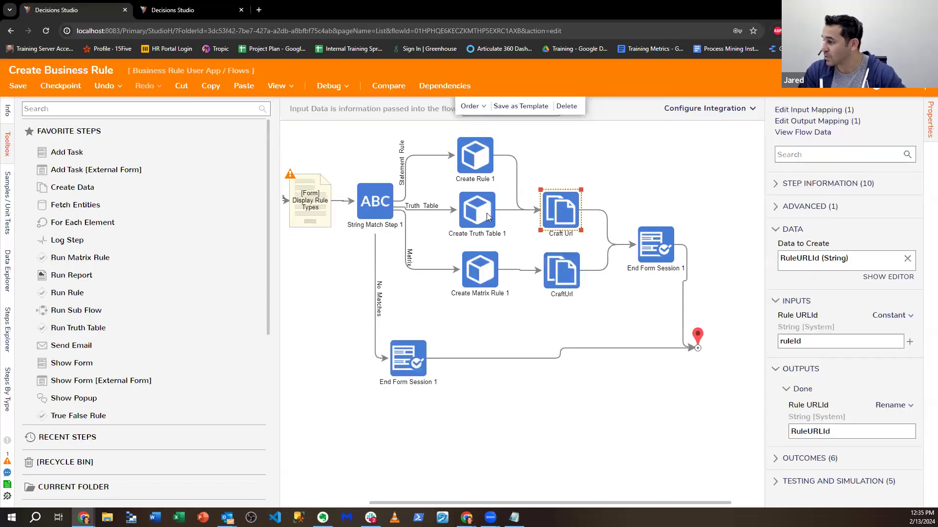
{"action": "left_click", "coordinate": [483, 150]}
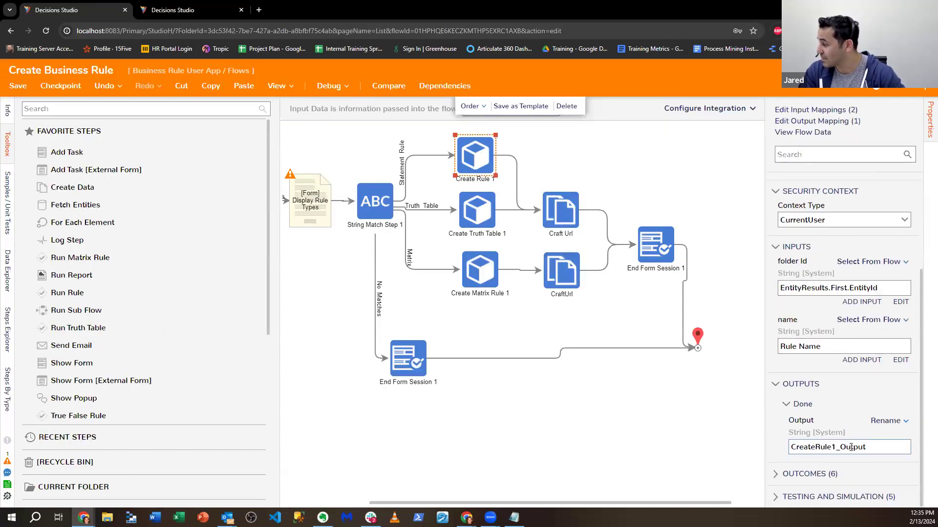
{"action": "key", "text": "ctrl+a"}
{"action": "type", "text": "Rule"}
{"action": "key", "text": "BackSpace"}
{"action": "key", "text": "BackSpace"}
{"action": "key", "text": "BackSpace"}
{"action": "key", "text": "BackSpace"}
{"action": "type", "text": "CreationRul"}
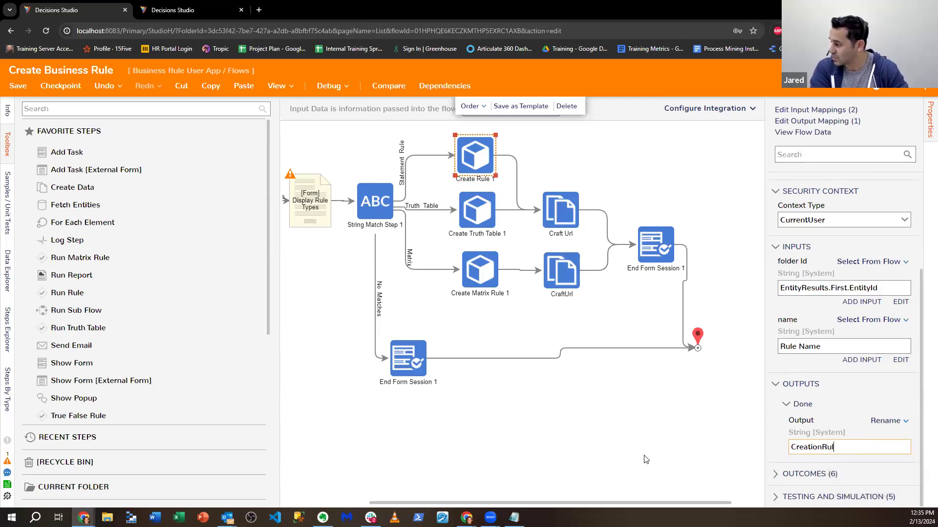
{"action": "type", "text": "eOutputID"}
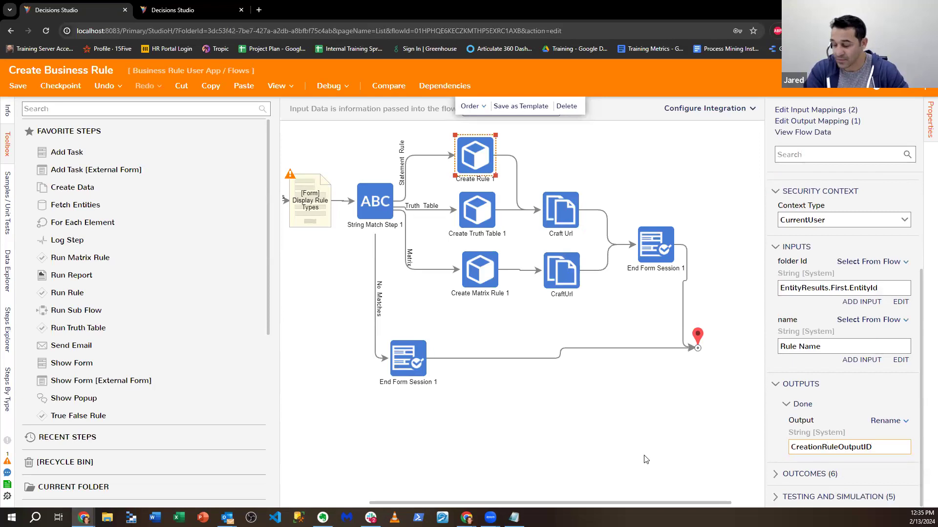
Copy the CreationRuleOutputId name and use it for the outputs of the Create Truth Table 1 and Create Matrix Rule 1 steps.
{"action": "double_click", "coordinate": [817, 447]}
{"action": "key", "text": "ctrl+c"}
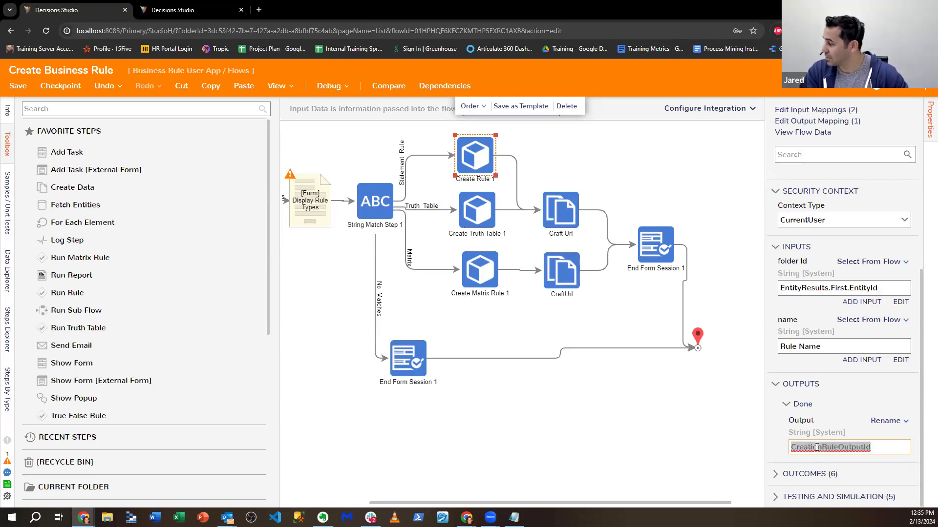
{"action": "left_click", "coordinate": [500, 229]}
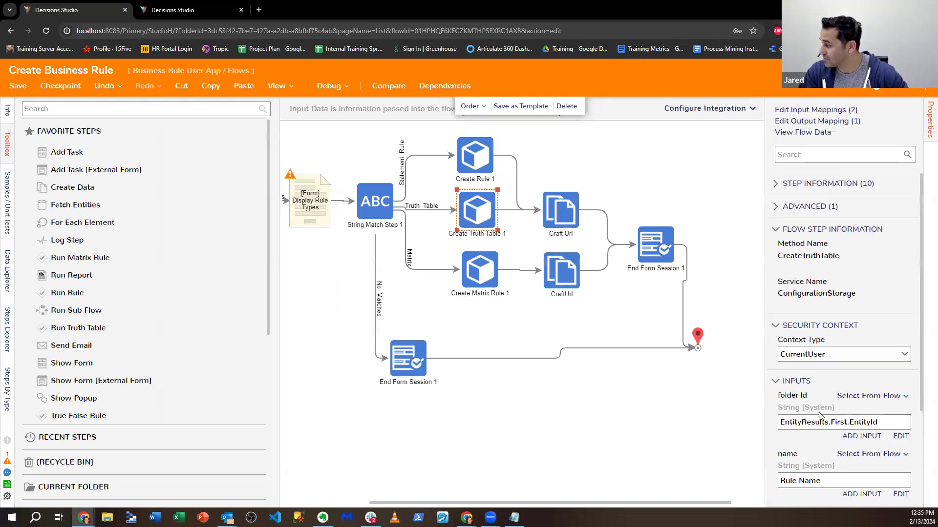
{"action": "double_click", "coordinate": [835, 445]}
{"action": "key", "text": "ctrl+v"}
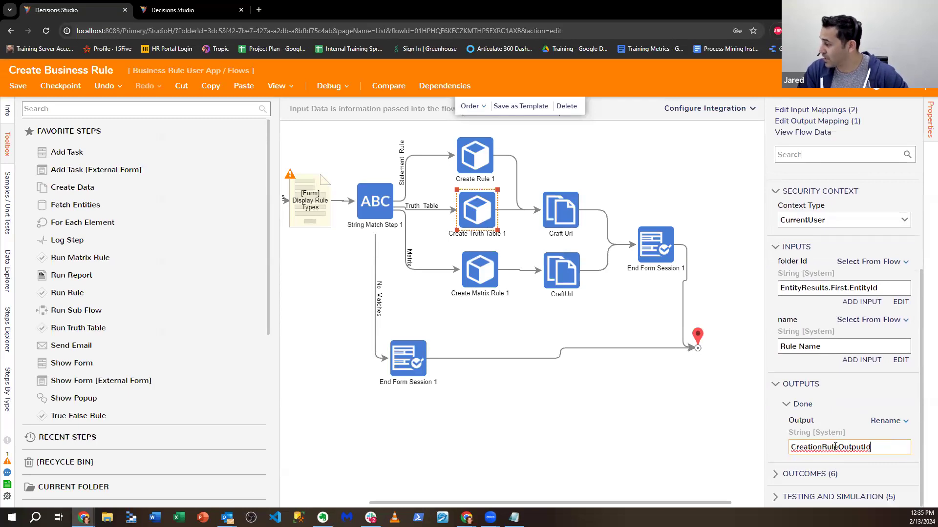
{"action": "left_click", "coordinate": [498, 285]}
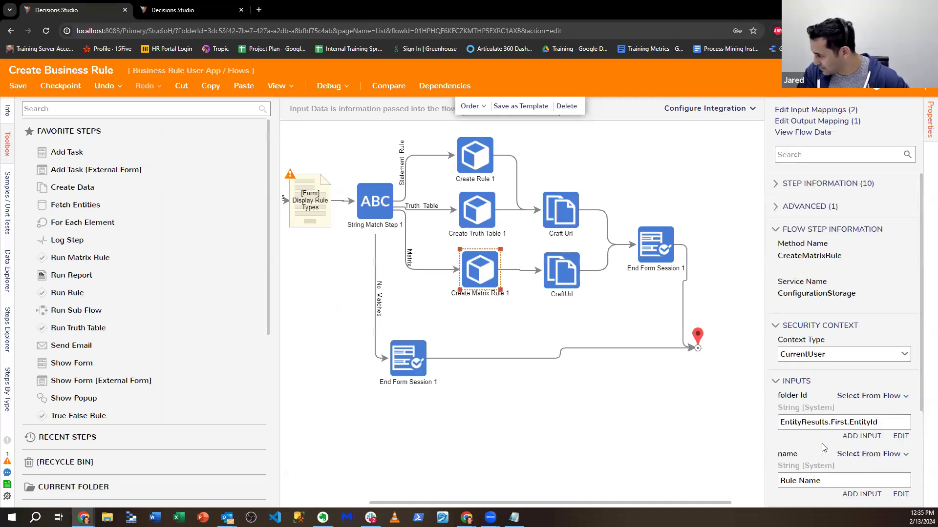
{"action": "double_click", "coordinate": [823, 446]}
{"action": "key", "text": "ctrl+v"}
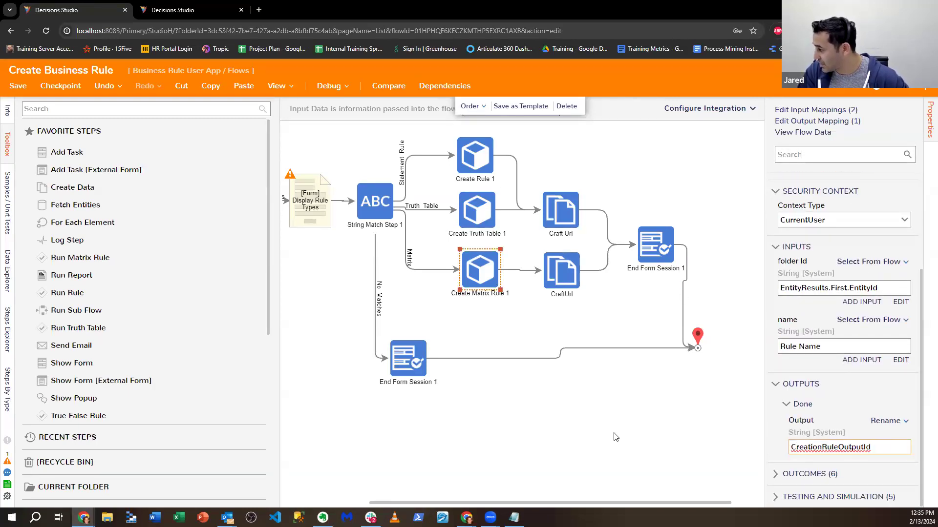
Finish the End Form Session step's merged URL with Creation Rule Output Id and &action=edit, and save the merge text and the flow.
{"action": "left_click", "coordinate": [654, 246]}
{"action": "left_click", "coordinate": [894, 391]}
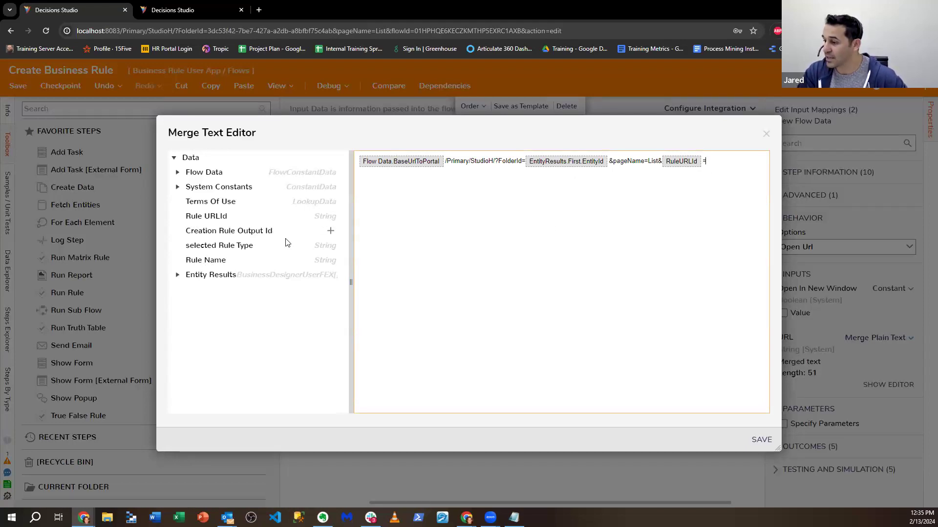
{"action": "left_click", "coordinate": [331, 233]}
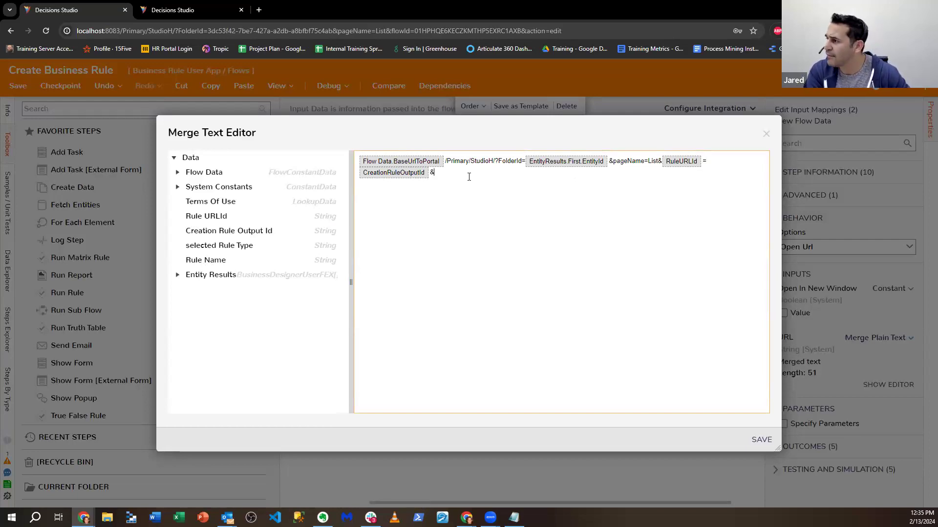
{"action": "type", "text": "&action=edit"}
{"action": "left_click_drag", "start_coordinate": [545, 210], "coordinate": [361, 152]}
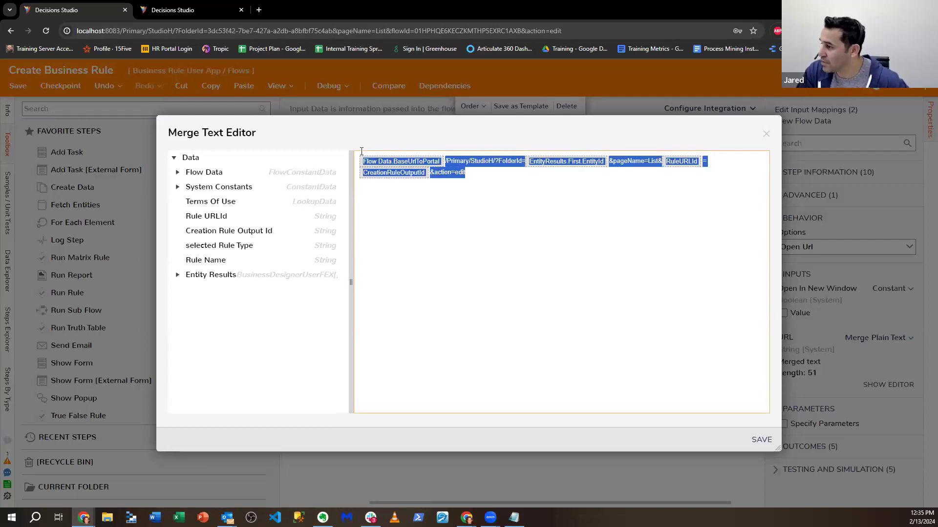
{"action": "left_click", "coordinate": [761, 440]}
{"action": "left_click", "coordinate": [18, 86]}
{"action": "left_click", "coordinate": [608, 349]}
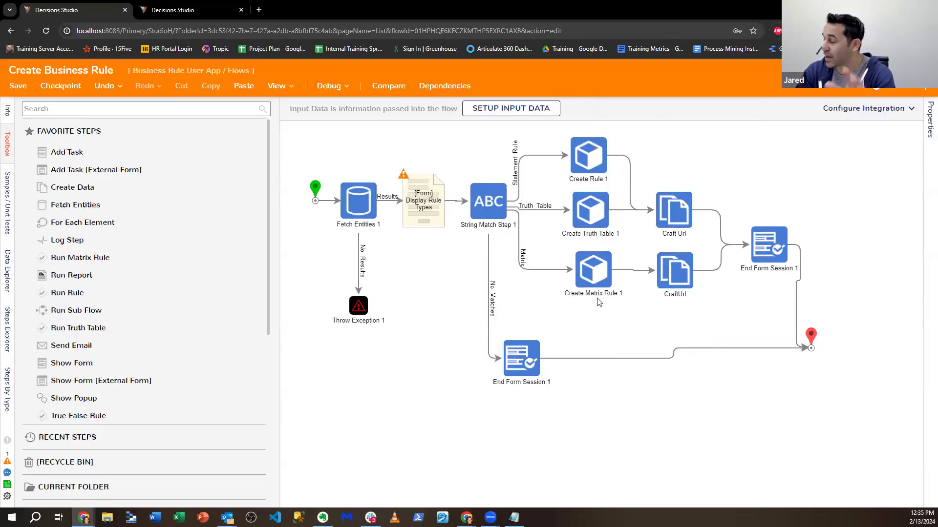
In the other Studio browser tab, open the Business Rule User App page from the BusinessDesignerUserFEX Configuration folder under DataTypes for editing.
{"action": "left_click", "coordinate": [214, 6]}
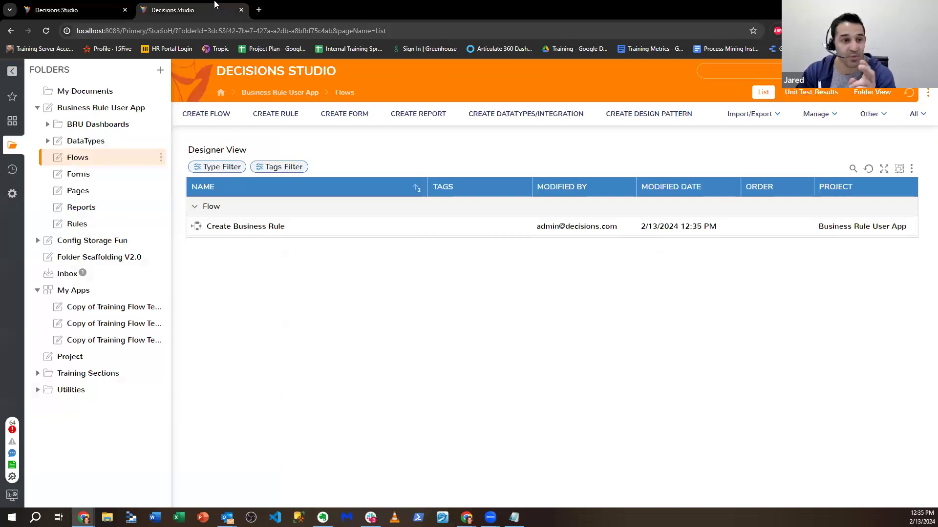
{"action": "left_click", "coordinate": [97, 193]}
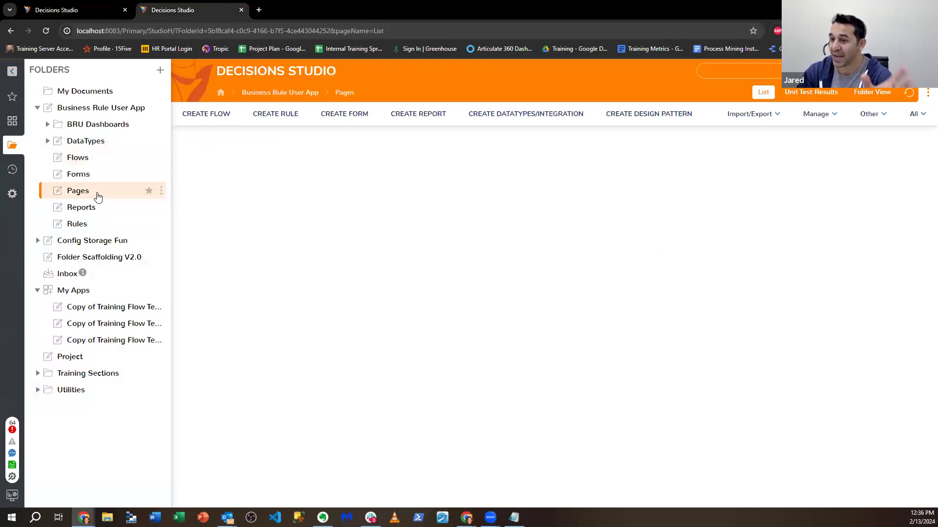
{"action": "left_click", "coordinate": [92, 141]}
{"action": "left_click", "coordinate": [100, 157]}
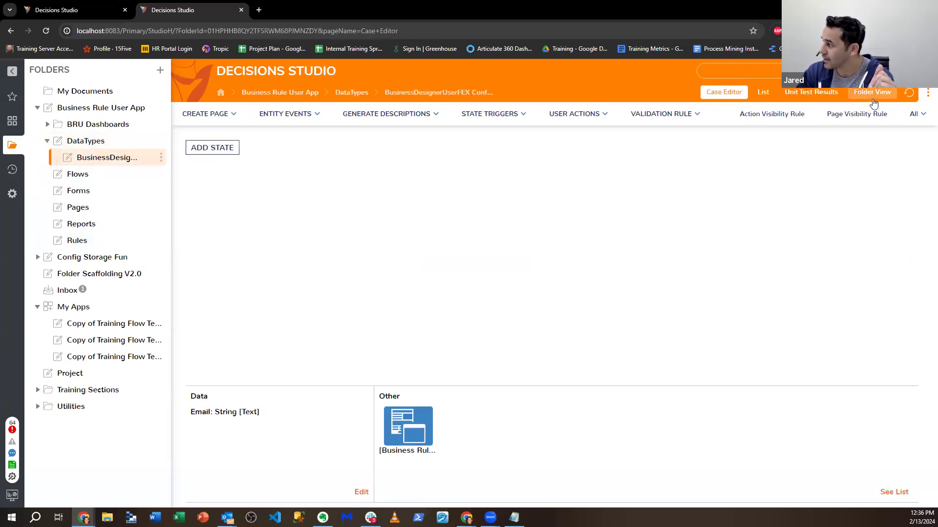
{"action": "double_click", "coordinate": [416, 430]}
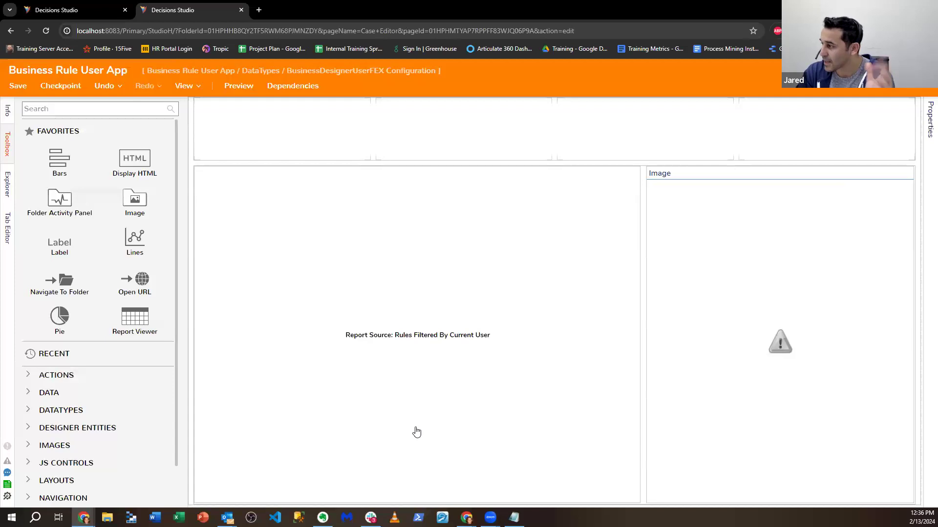
Add the Create Business Rule flow's 'Run Flow' as button component to the first cell of the page's top row, and save the page.
{"action": "left_click", "coordinate": [89, 109]}
{"action": "scroll", "coordinate": [73, 373], "scroll_direction": "down", "scroll_amount": 1}
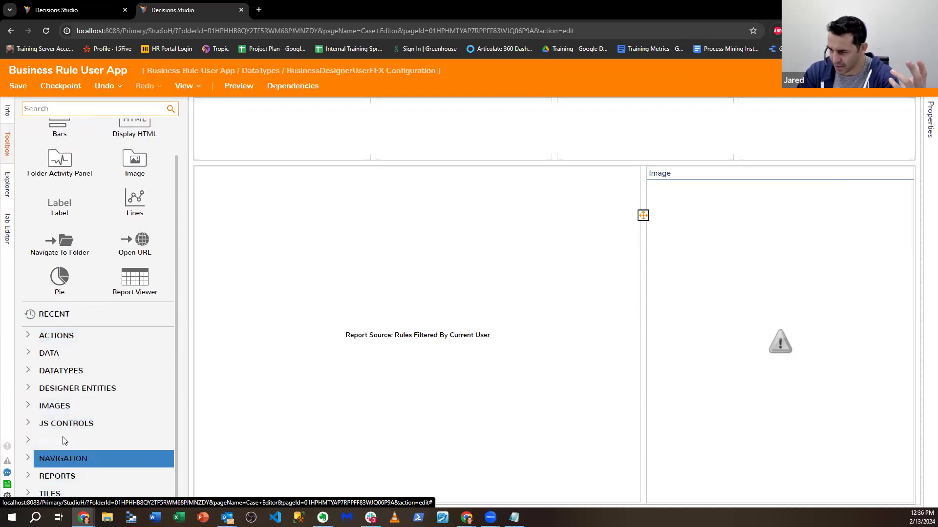
{"action": "scroll", "coordinate": [45, 473], "scroll_direction": "up", "scroll_amount": 1}
{"action": "scroll", "coordinate": [45, 475], "scroll_direction": "down", "scroll_amount": 1}
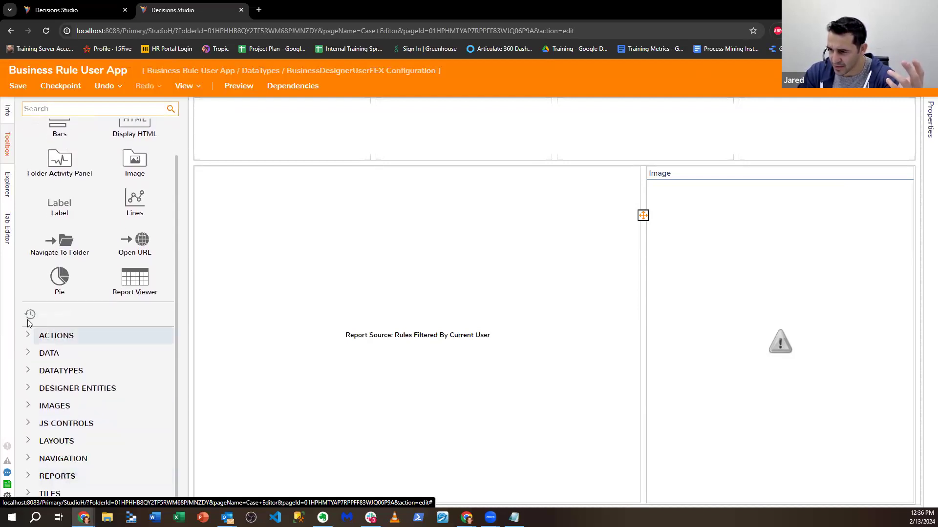
{"action": "left_click", "coordinate": [39, 335]}
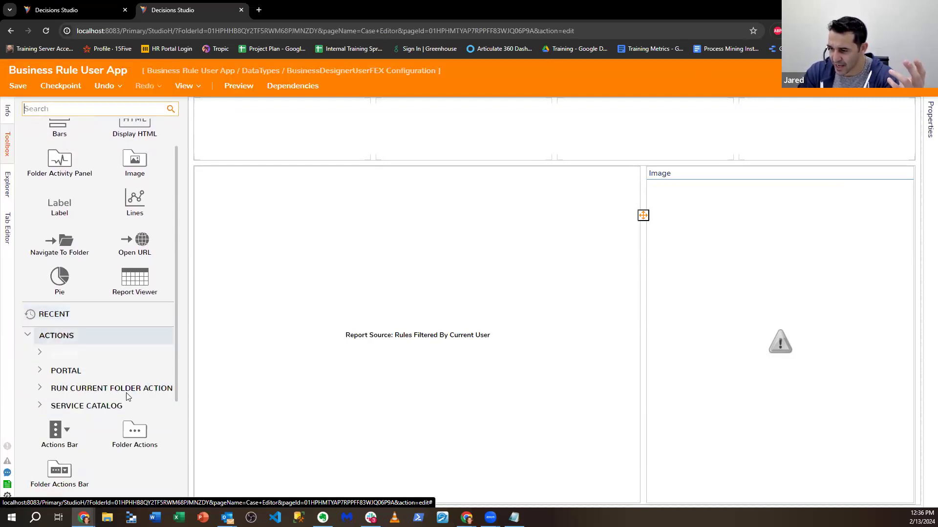
{"action": "left_click", "coordinate": [39, 354]}
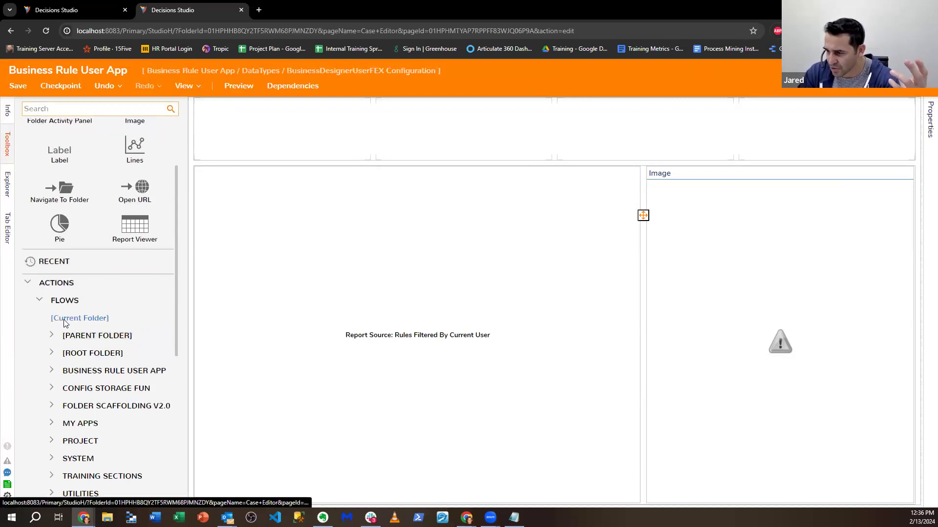
{"action": "left_click", "coordinate": [50, 372]}
{"action": "left_click", "coordinate": [64, 388]}
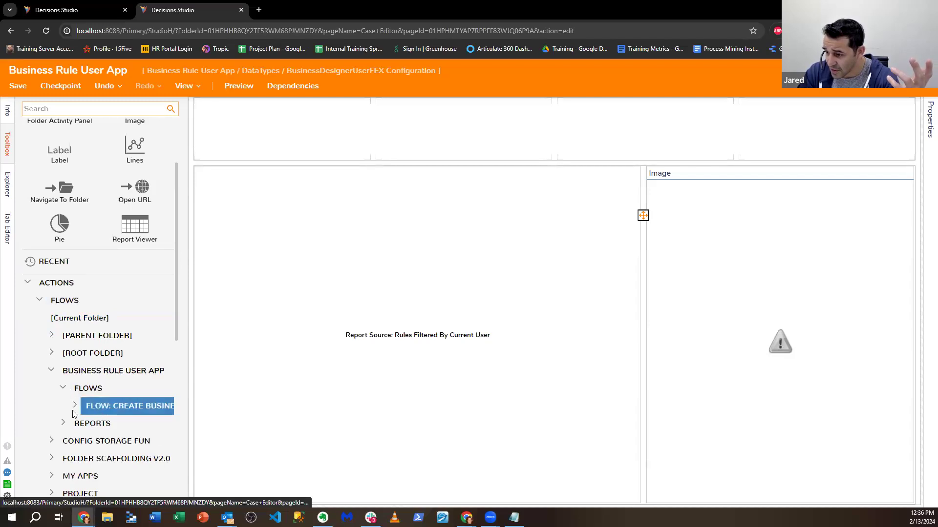
{"action": "left_click", "coordinate": [75, 406]}
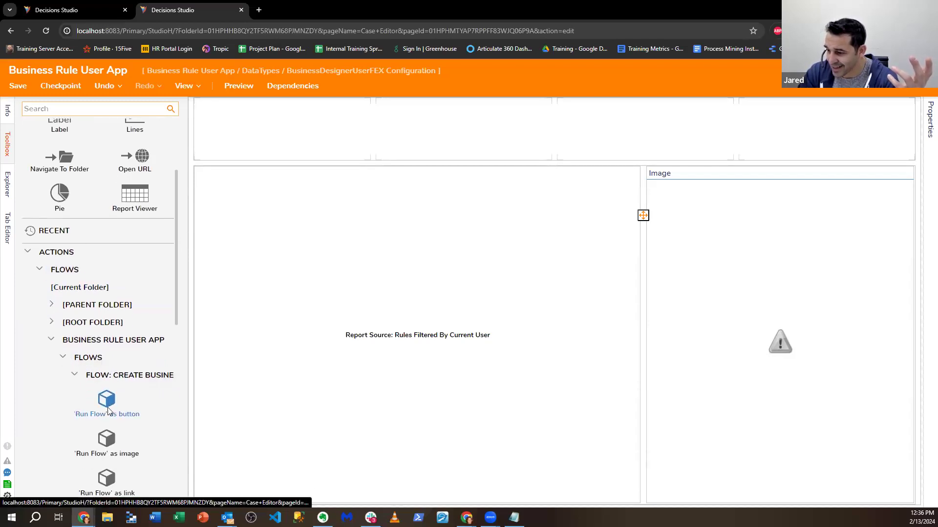
{"action": "left_click_drag", "start_coordinate": [108, 406], "coordinate": [271, 126]}
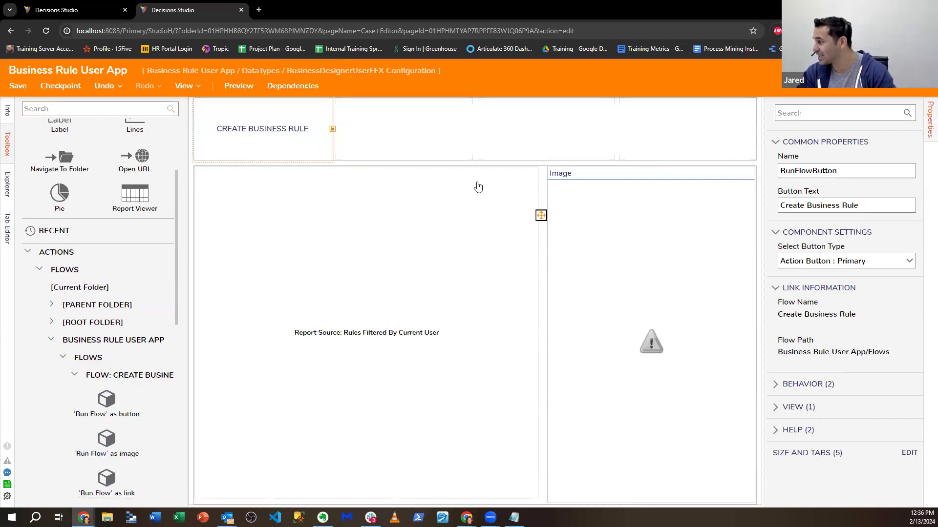
{"action": "left_click", "coordinate": [17, 86]}
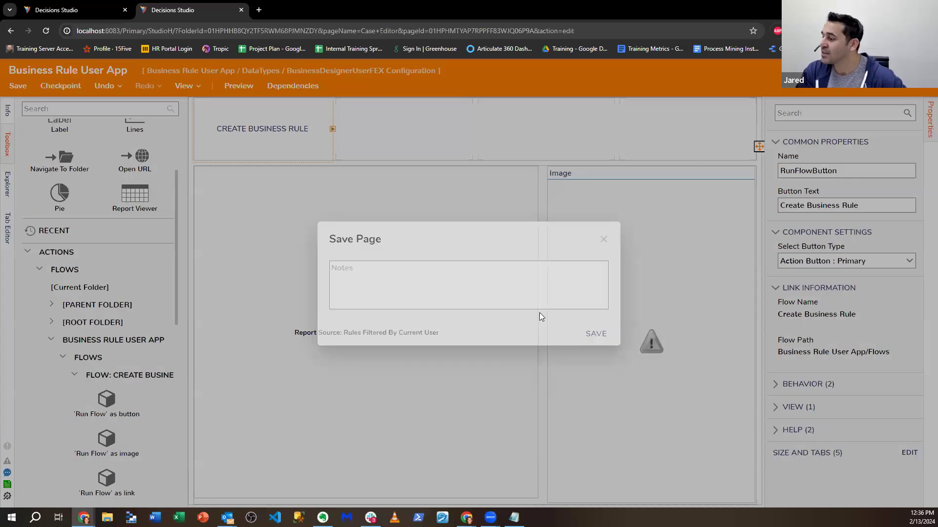
{"action": "left_click", "coordinate": [594, 333]}
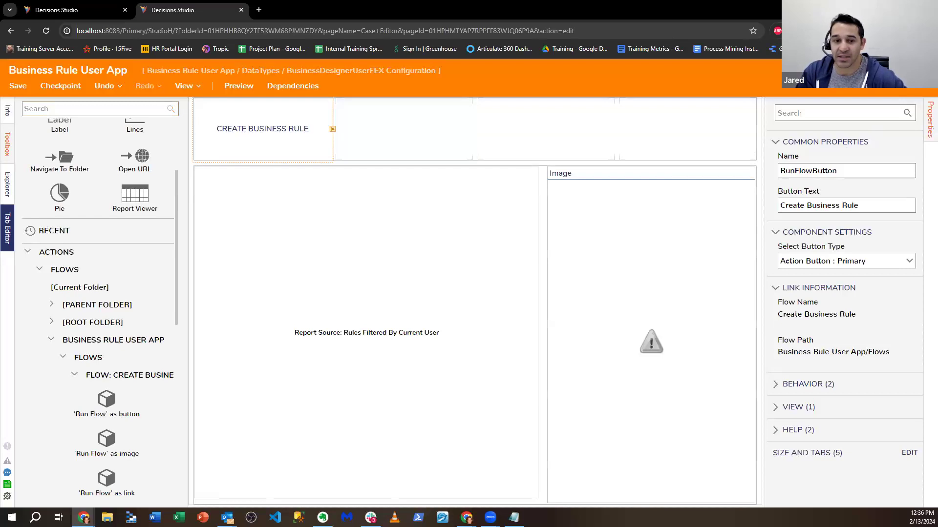
{"action": "key", "text": "alt+Tab"}
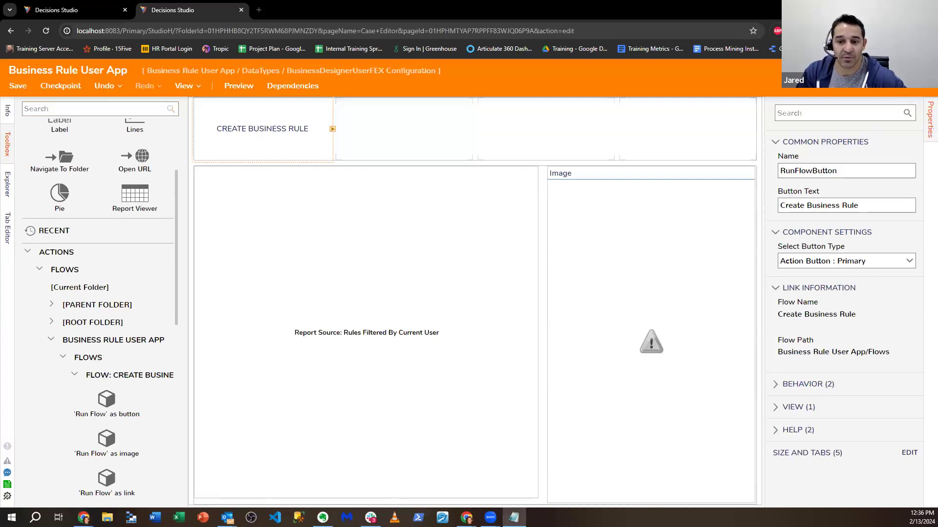
Close the page designer and check the business user's dashboard for the Create Business Rule button in the other browser window.
{"action": "key", "text": "alt+Tab"}
{"action": "key", "text": "alt+Tab"}
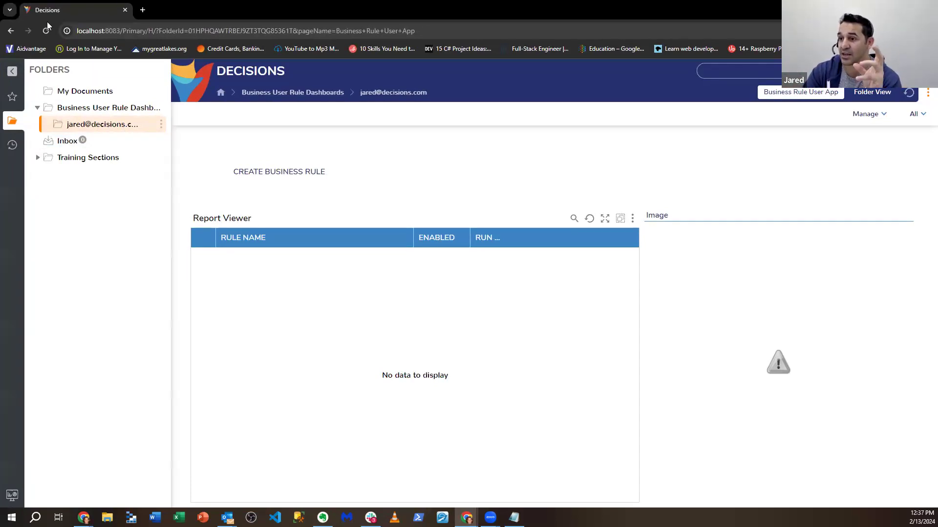
{"action": "key", "text": "alt+Tab"}
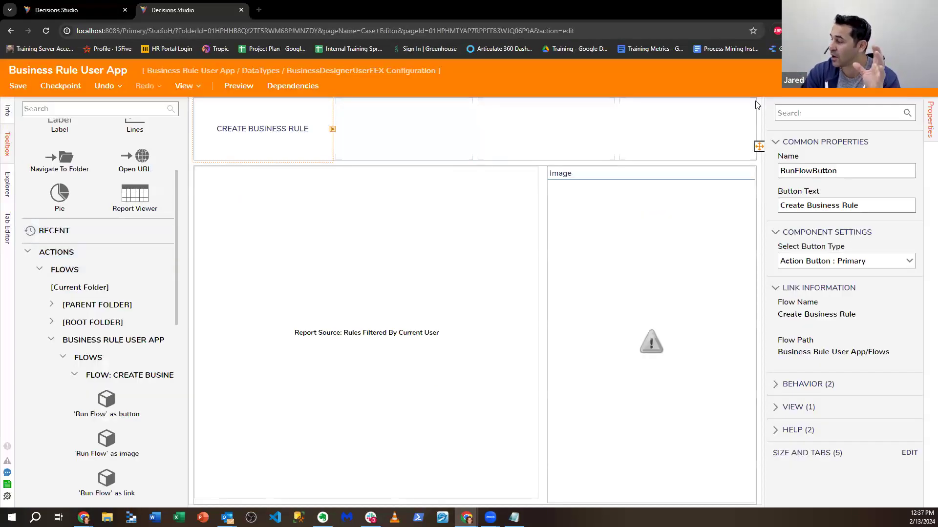
{"action": "key", "text": "alt+Tab"}
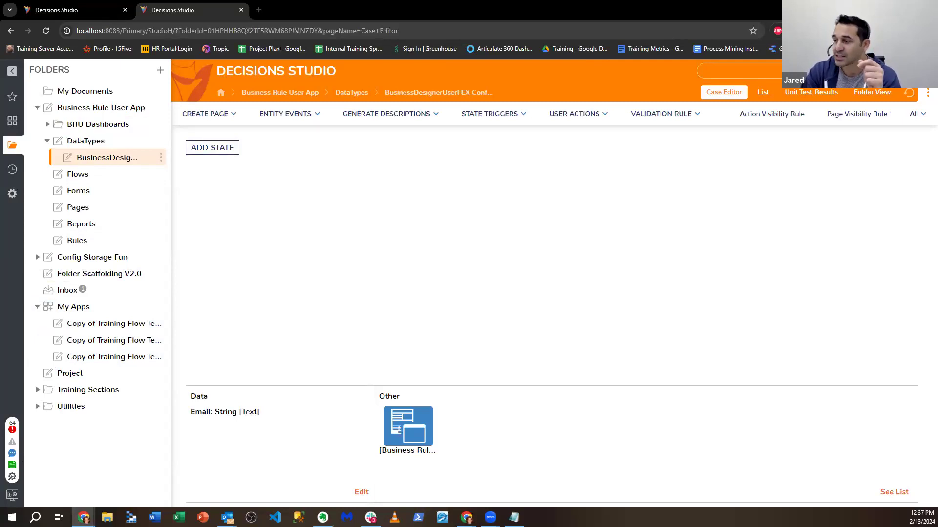
{"action": "key", "text": "alt+Tab"}
{"action": "double_click", "coordinate": [481, 71]}
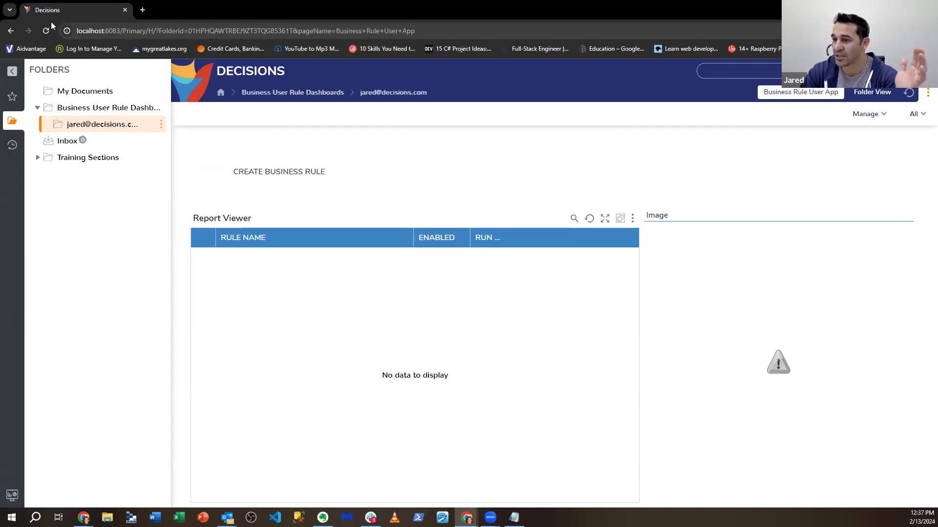
{"action": "key", "text": "alt+Tab"}
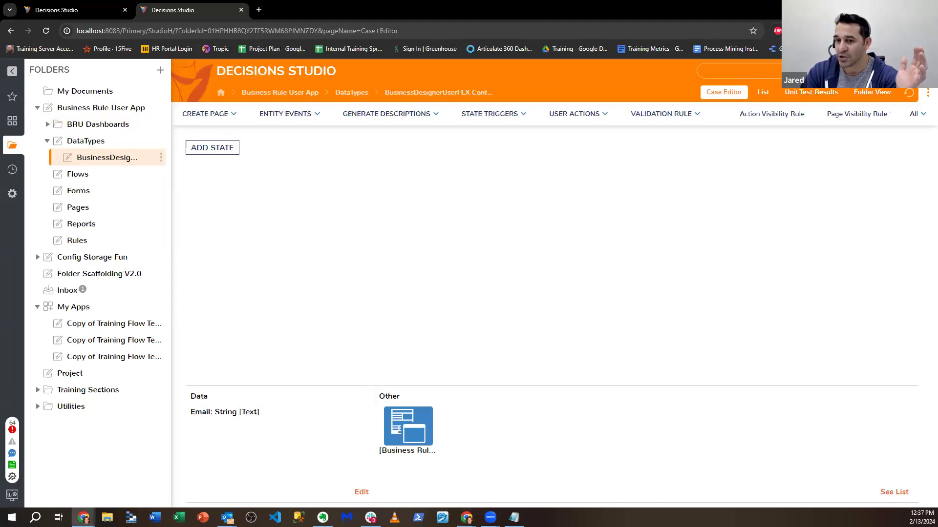
Open the Global Debugger from the Studio, turn it on, and switch to the browser window with the business user's dashboard.
{"action": "left_click", "coordinate": [12, 477]}
{"action": "left_click", "coordinate": [73, 464]}
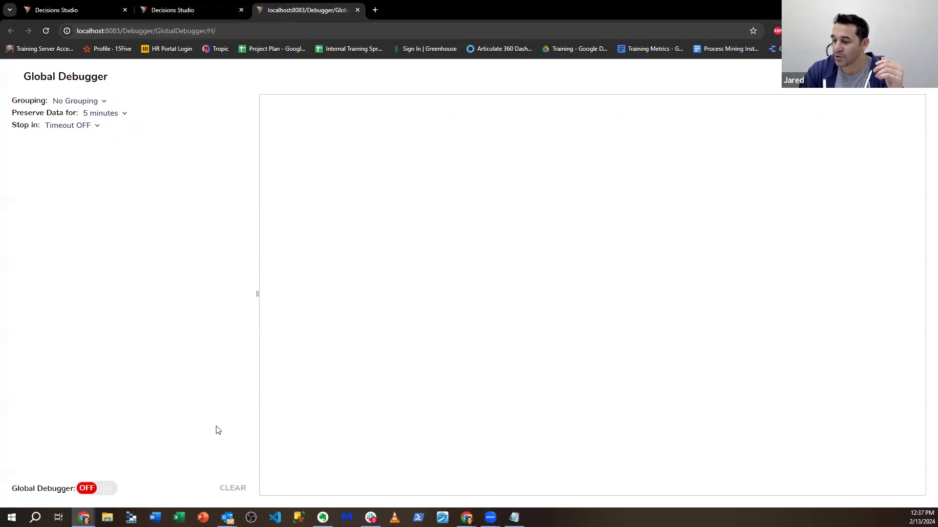
{"action": "left_click", "coordinate": [102, 488]}
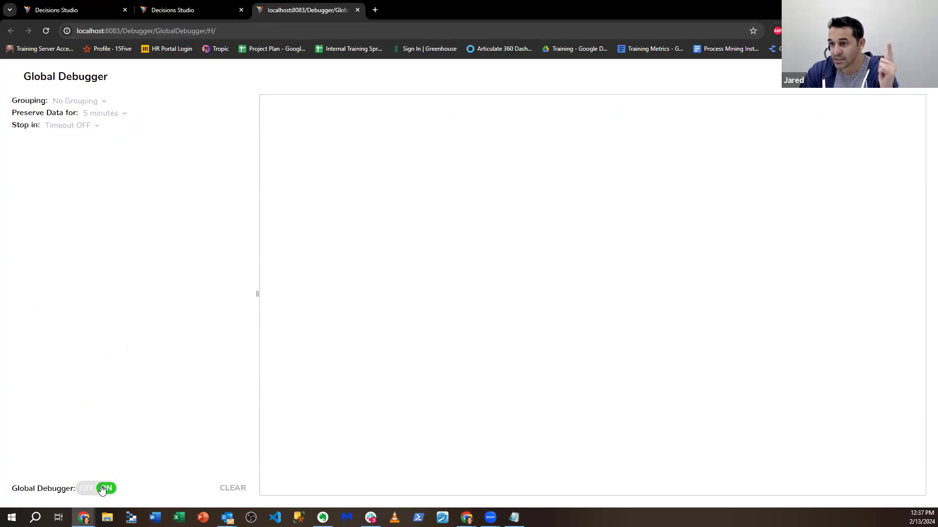
{"action": "key", "text": "alt+Tab"}
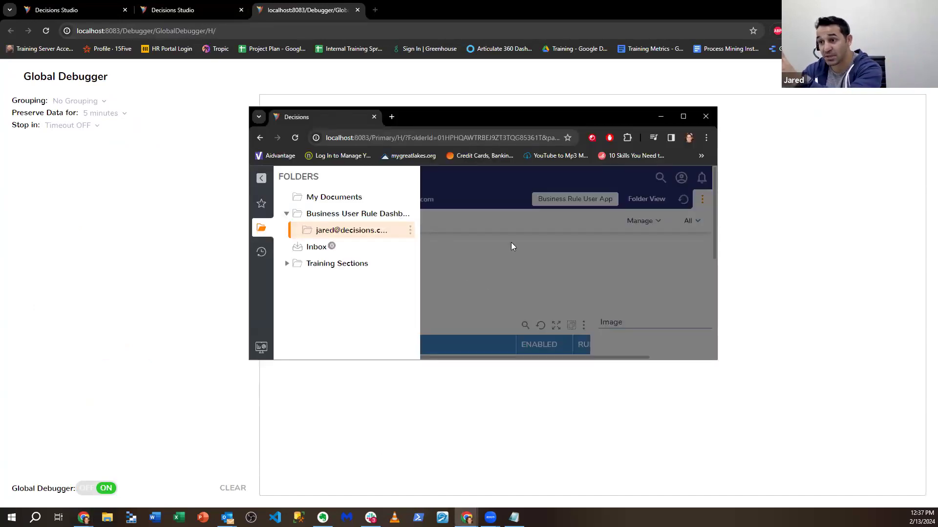
Turn the Global Debugger off and open the recorded Create Business Rule run to inspect the path it took.
{"action": "key", "text": "alt+Tab"}
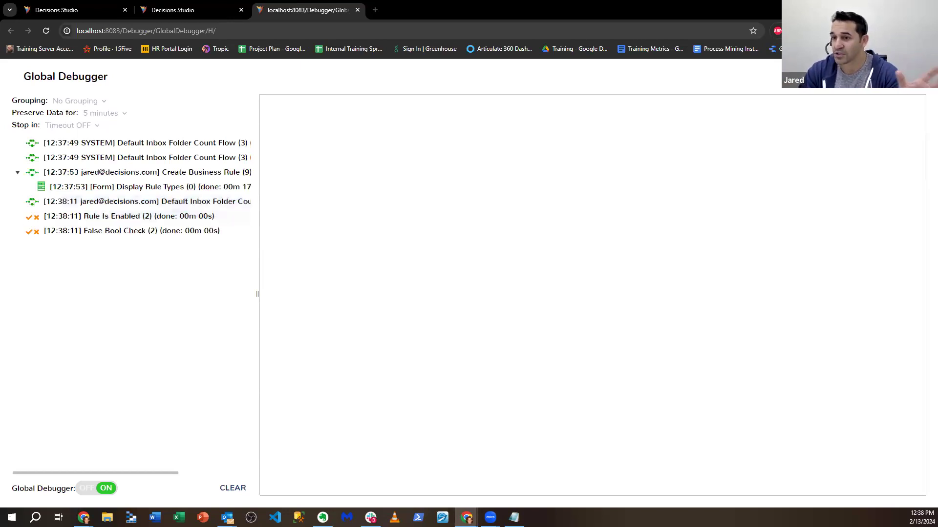
{"action": "left_click", "coordinate": [104, 489]}
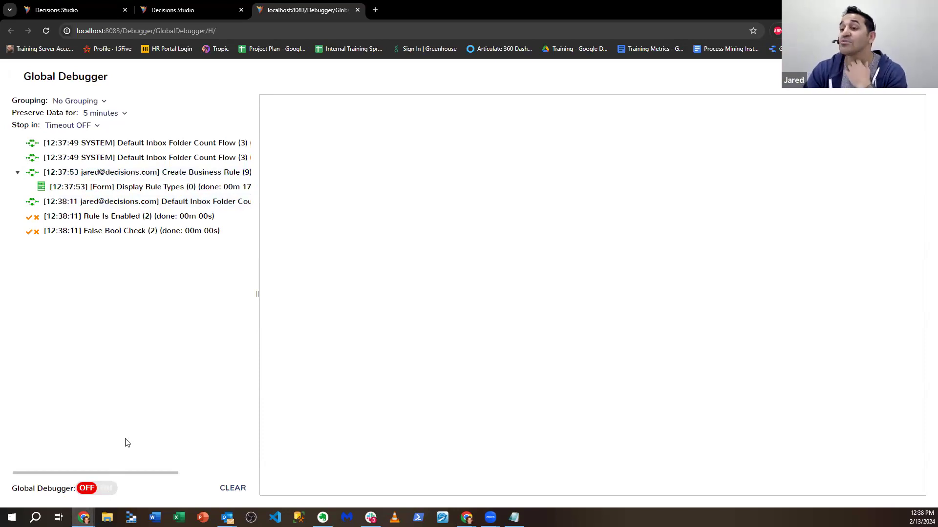
{"action": "left_click", "coordinate": [228, 175]}
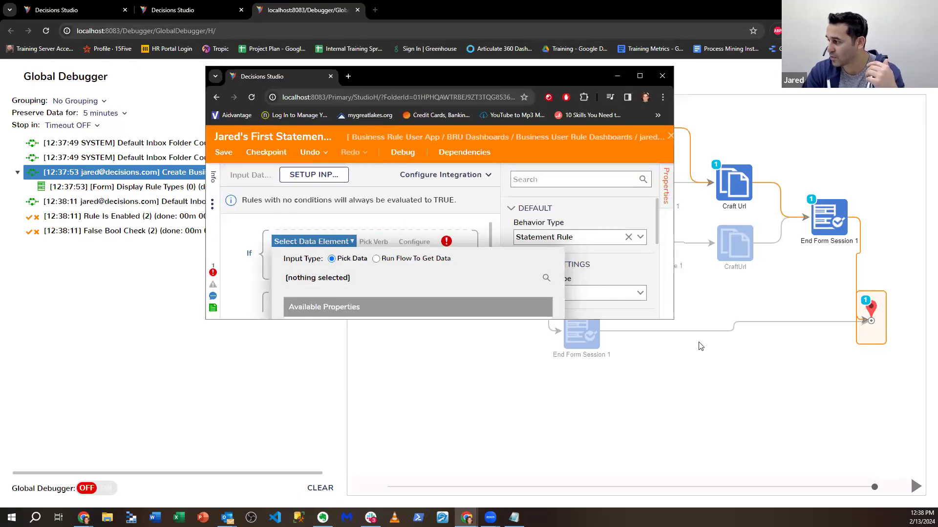
Maximize the new statement rule's designer window and define a String [Text] input named test for the rule.
{"action": "left_click_drag", "start_coordinate": [674, 316], "coordinate": [705, 317]}
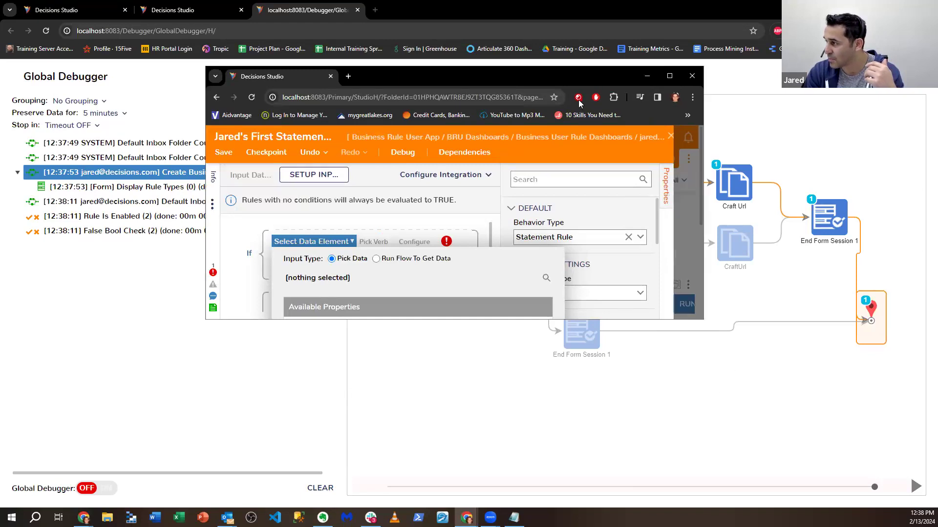
{"action": "double_click", "coordinate": [559, 77]}
{"action": "left_click", "coordinate": [129, 177]}
{"action": "left_click", "coordinate": [153, 266]}
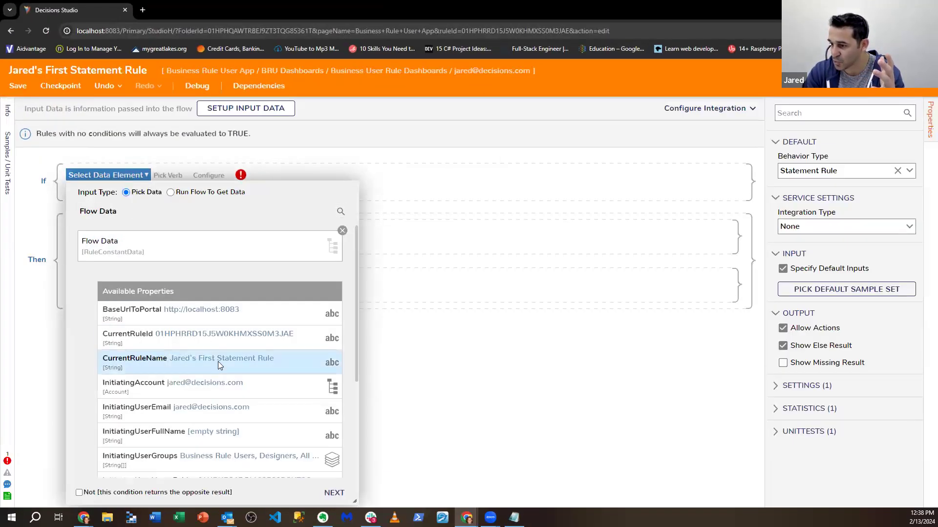
{"action": "left_click", "coordinate": [223, 109]}
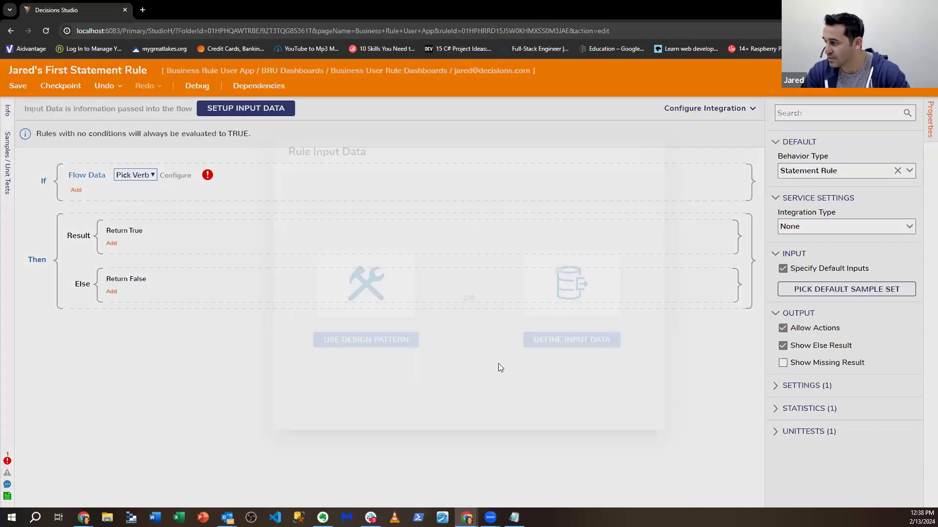
{"action": "type", "text": "test"}
{"action": "key", "text": "Escape"}
{"action": "left_click", "coordinate": [595, 311]}
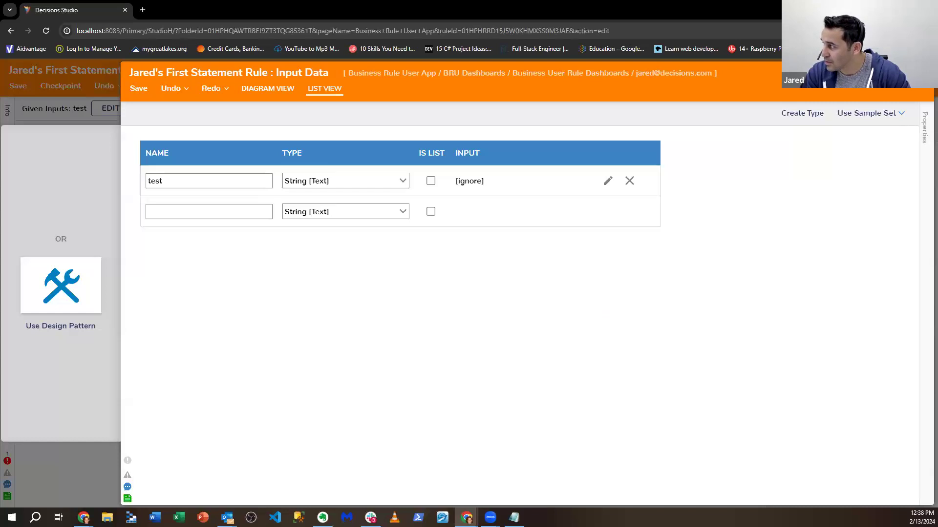
{"action": "left_click", "coordinate": [921, 73]}
Replace Flow Data with the test input as the condition's data element and choose Equals as its verb.
{"action": "left_click", "coordinate": [99, 180]}
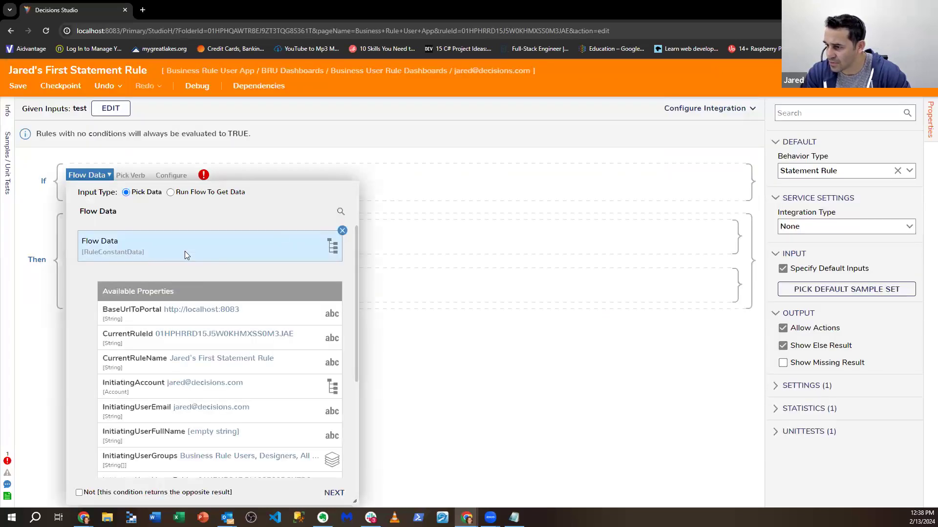
{"action": "left_click", "coordinate": [342, 230]}
{"action": "left_click", "coordinate": [169, 286]}
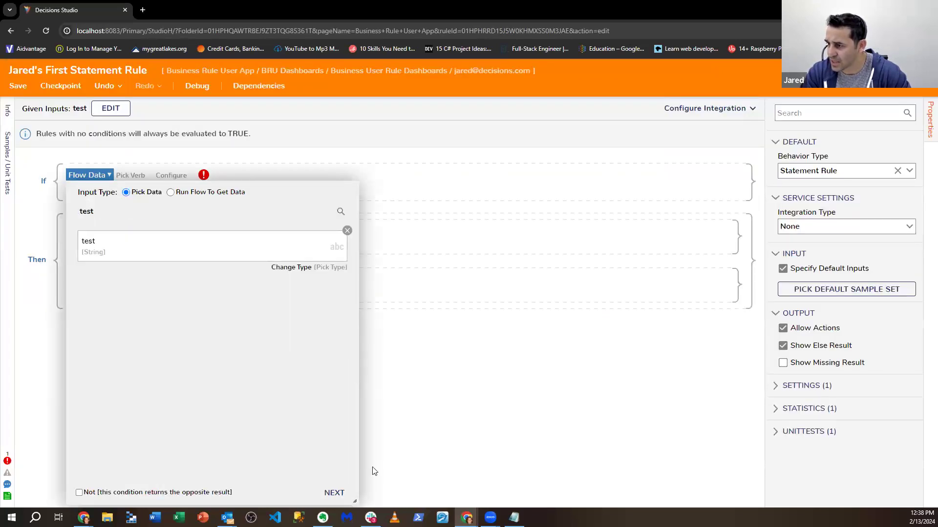
{"action": "left_click", "coordinate": [334, 492]}
{"action": "left_click", "coordinate": [138, 388]}
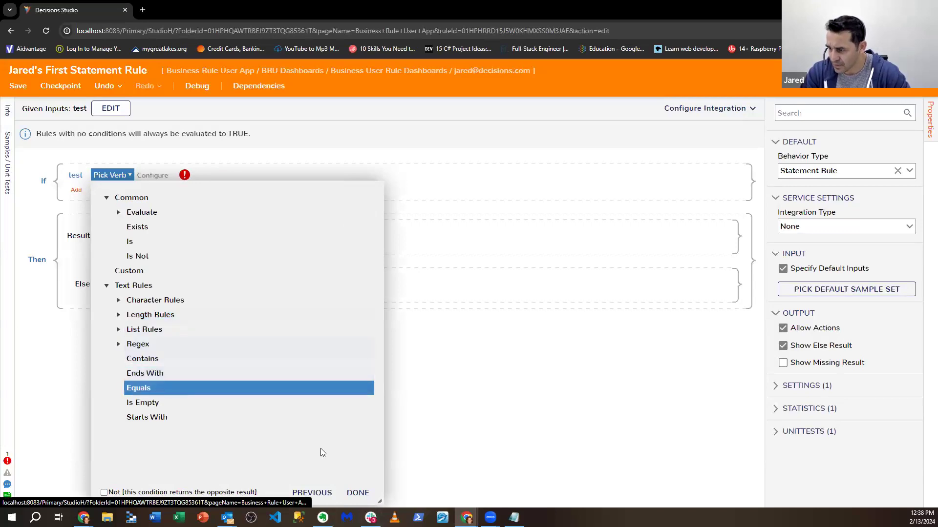
{"action": "left_click", "coordinate": [358, 464]}
Set the condition's constant comparison value to something and finish the condition.
{"action": "type", "text": "Test"}
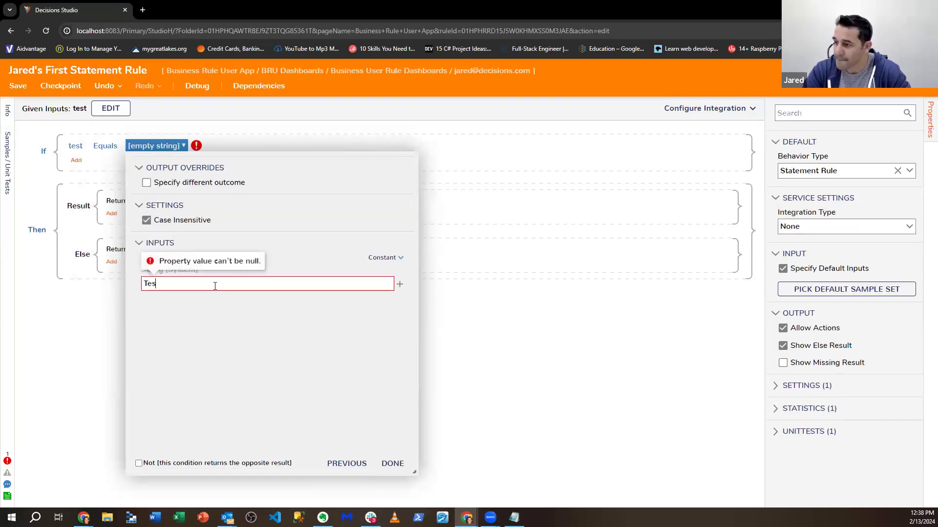
{"action": "key", "text": "BackSpace"}
{"action": "key", "text": "BackSpace"}
{"action": "key", "text": "BackSpace"}
{"action": "key", "text": "BackSpace"}
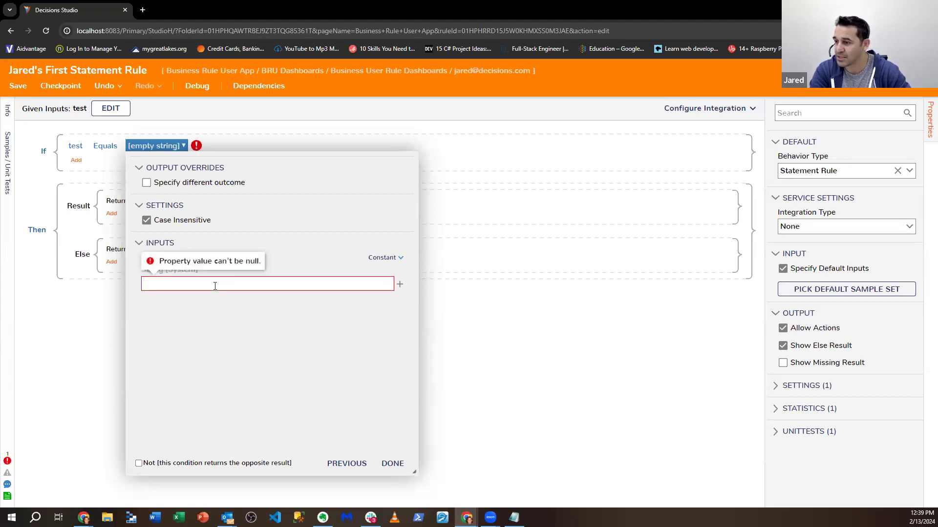
{"action": "type", "text": "something"}
{"action": "left_click", "coordinate": [391, 462]}
{"action": "left_click", "coordinate": [389, 462]}
Save and close the statement rule, and reopen it through Edit Rule in the dashboard report to check its condition.
{"action": "key", "text": "ctrl+s"}
{"action": "left_click", "coordinate": [596, 332]}
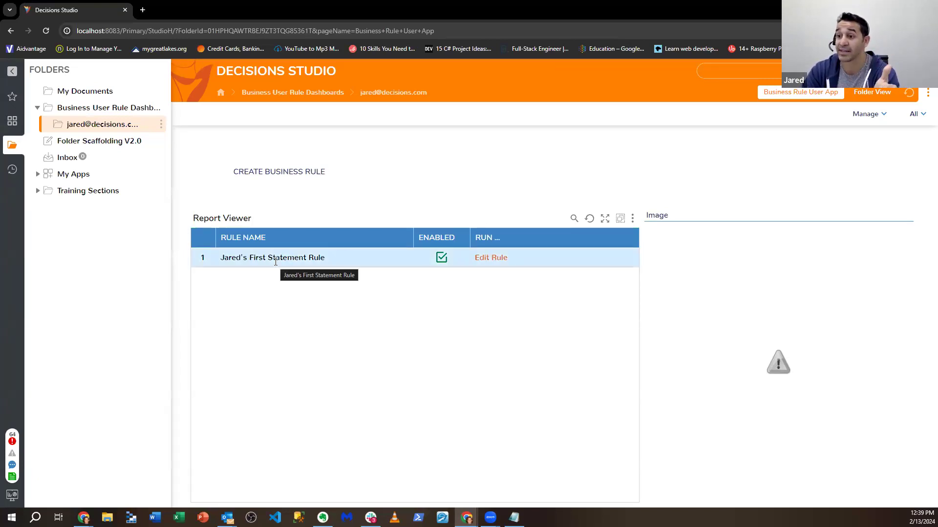
{"action": "left_click", "coordinate": [502, 257]}
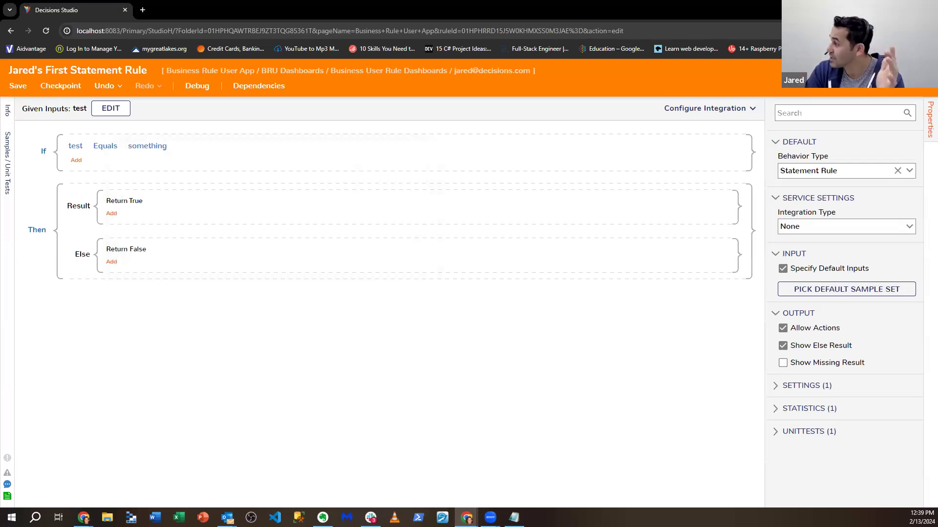
{"action": "left_click", "coordinate": [924, 71]}
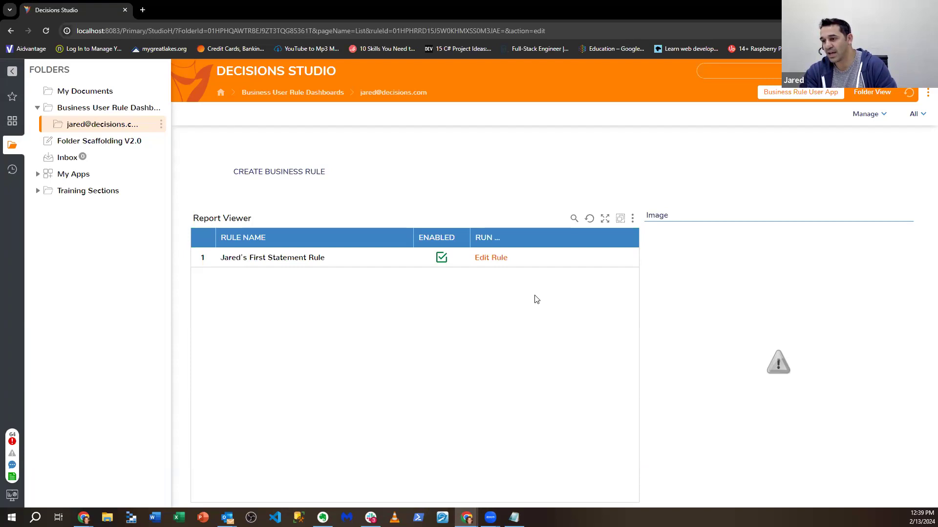
Create a Truth Table rule from the dashboard, named with the owner's first name followed by 's Truth Table, and close its designer.
{"action": "left_click", "coordinate": [294, 174]}
{"action": "left_click", "coordinate": [454, 279]}
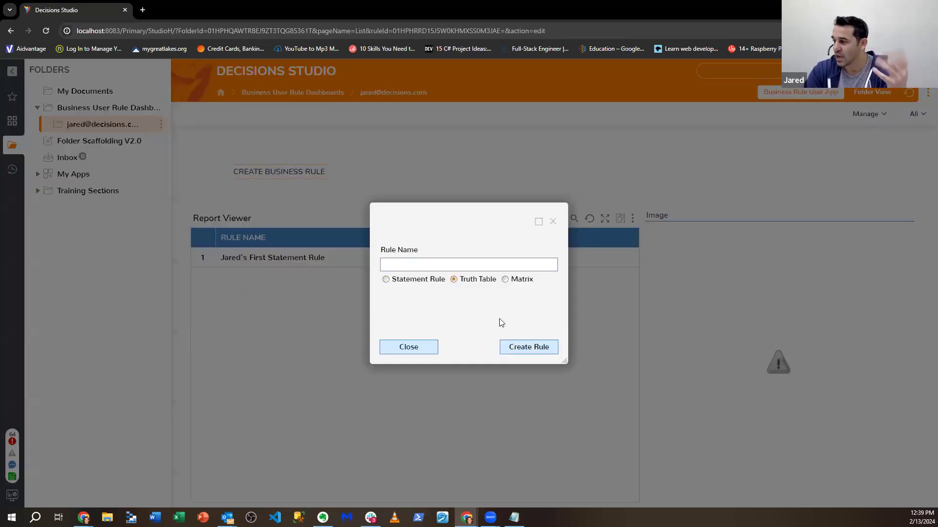
{"action": "left_click", "coordinate": [462, 266]}
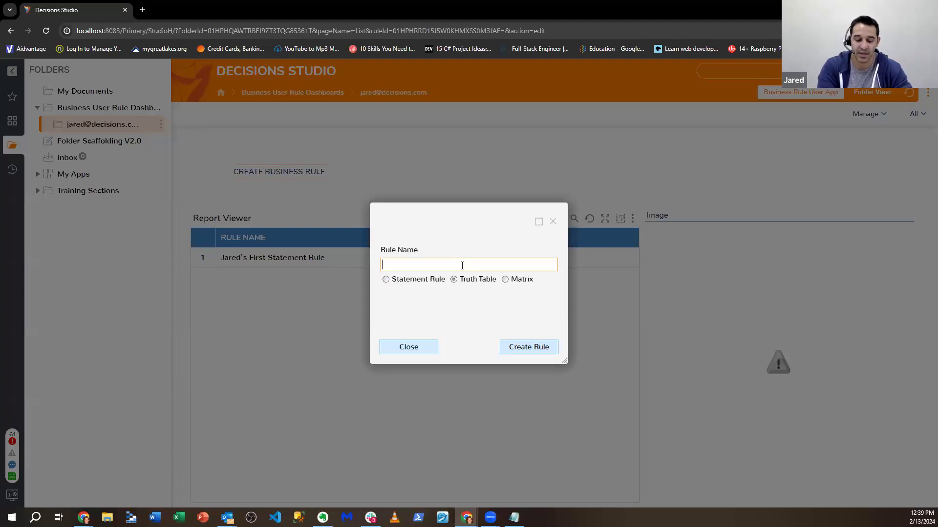
{"action": "type", "text": "Jared'"}
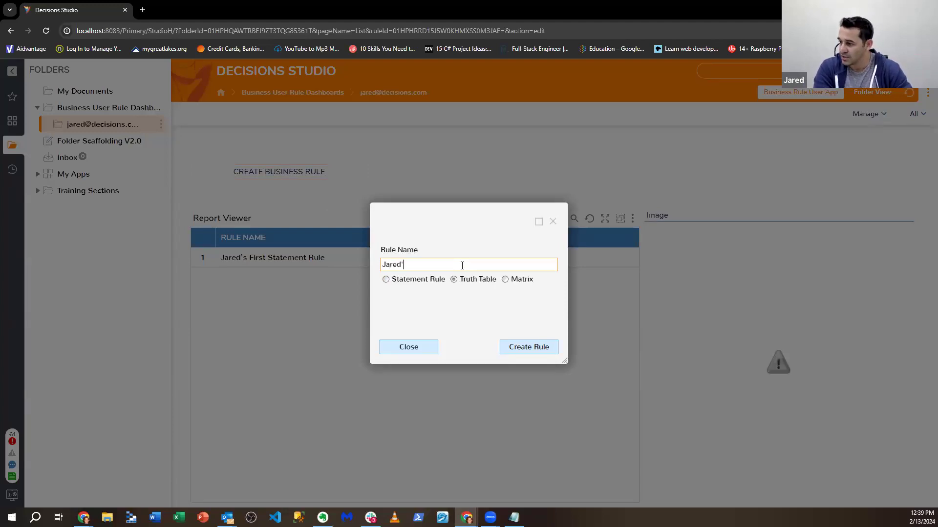
{"action": "type", "text": "s Truth Table"}
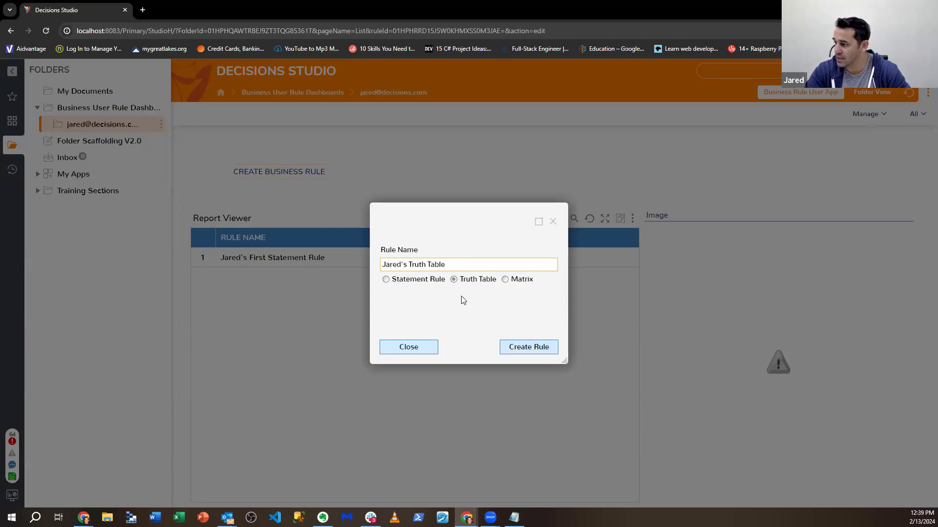
{"action": "left_click", "coordinate": [513, 346]}
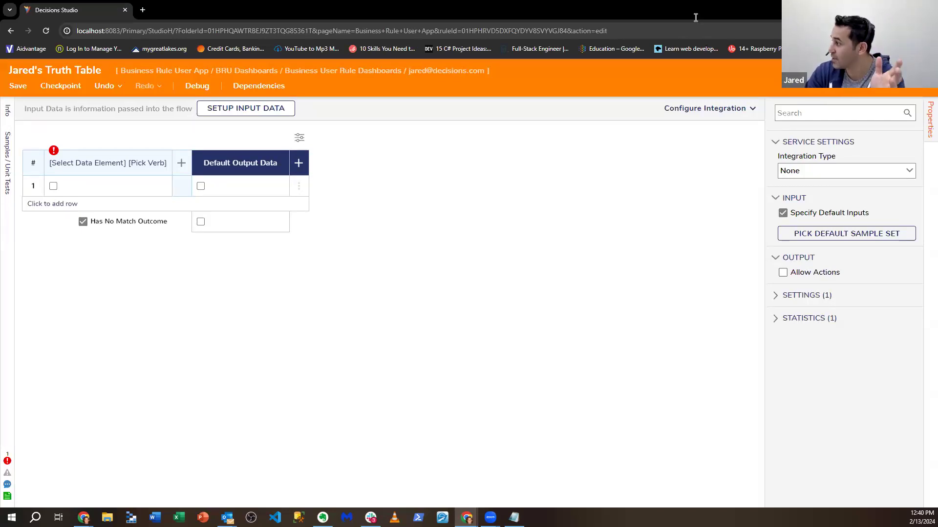
{"action": "left_click", "coordinate": [924, 70]}
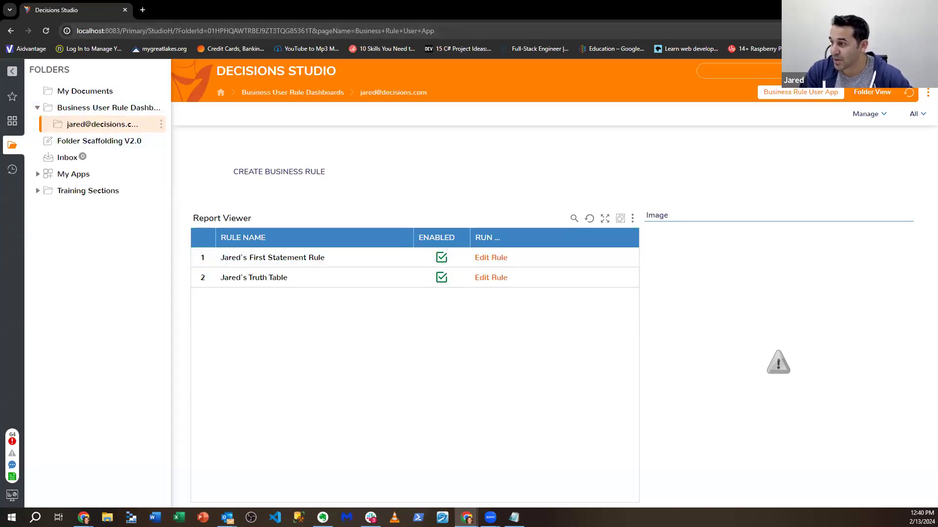
Return to the Create Business Rule flow in the first Studio browser tab and close its designer.
{"action": "left_click", "coordinate": [881, 8]}
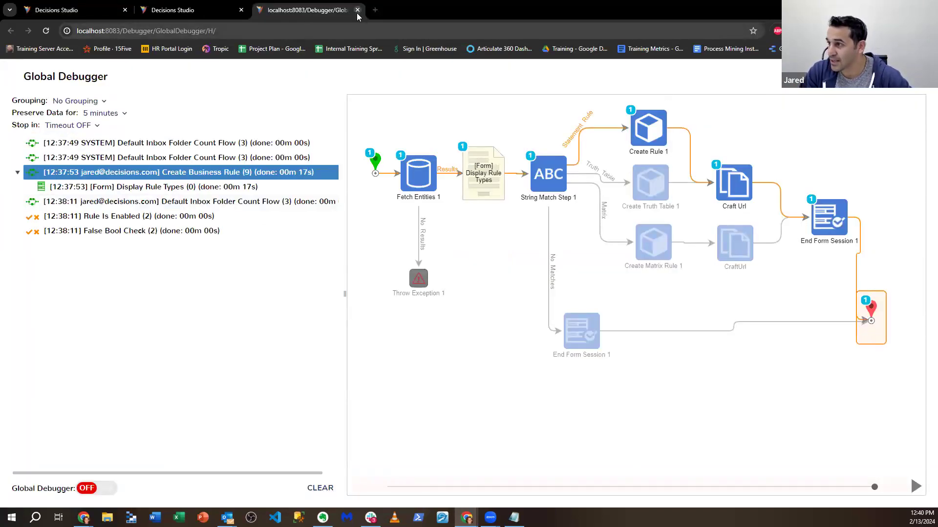
{"action": "left_click", "coordinate": [180, 9]}
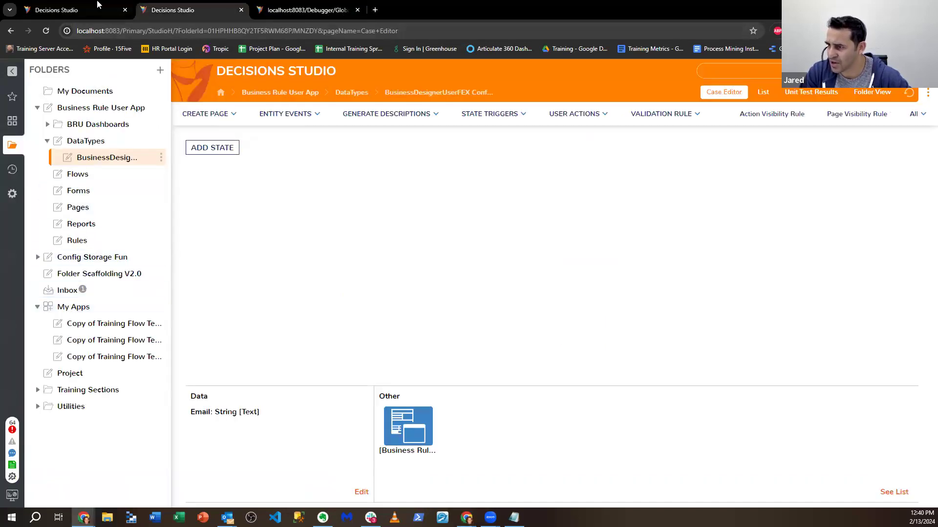
{"action": "left_click", "coordinate": [72, 9]}
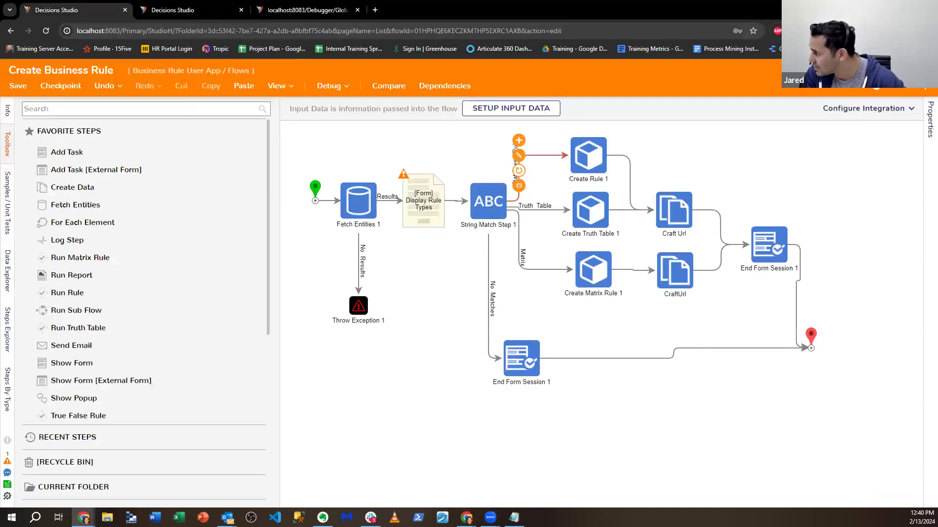
{"action": "left_click", "coordinate": [926, 71]}
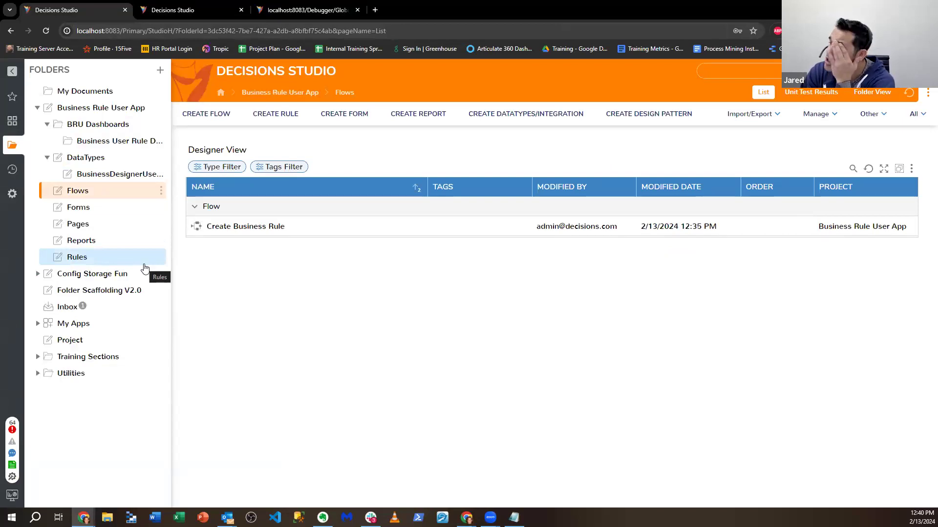
Open a new database query on the local connection and run select * from element_registration where is_rule = 1.
{"action": "left_click", "coordinate": [869, 114]}
{"action": "left_click", "coordinate": [831, 133]}
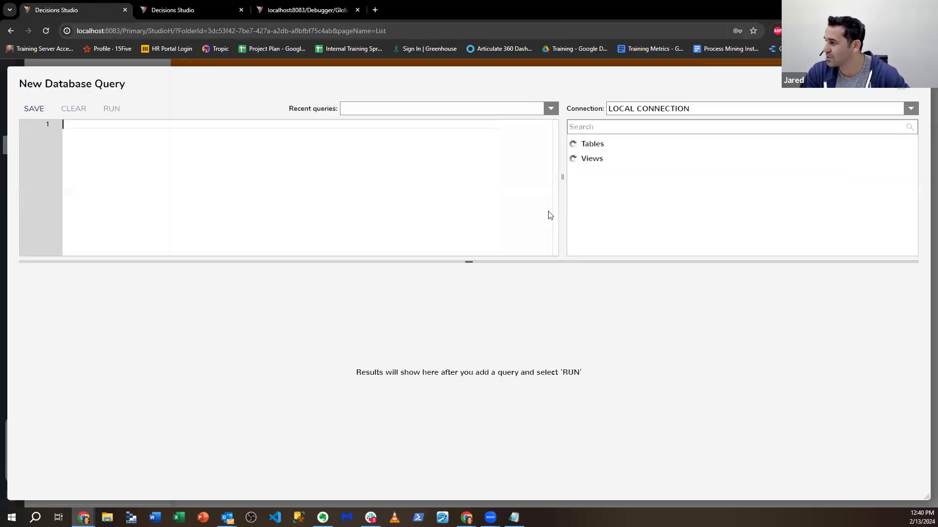
{"action": "left_click", "coordinate": [390, 142]}
{"action": "type", "text": "select * from element_re"}
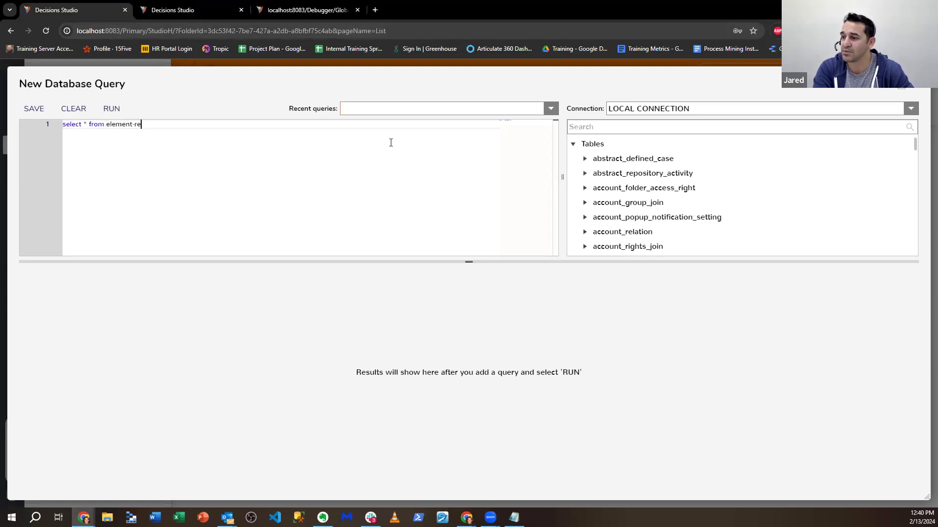
{"action": "type", "text": "gistration whe"}
{"action": "type", "text": "re i_rule"}
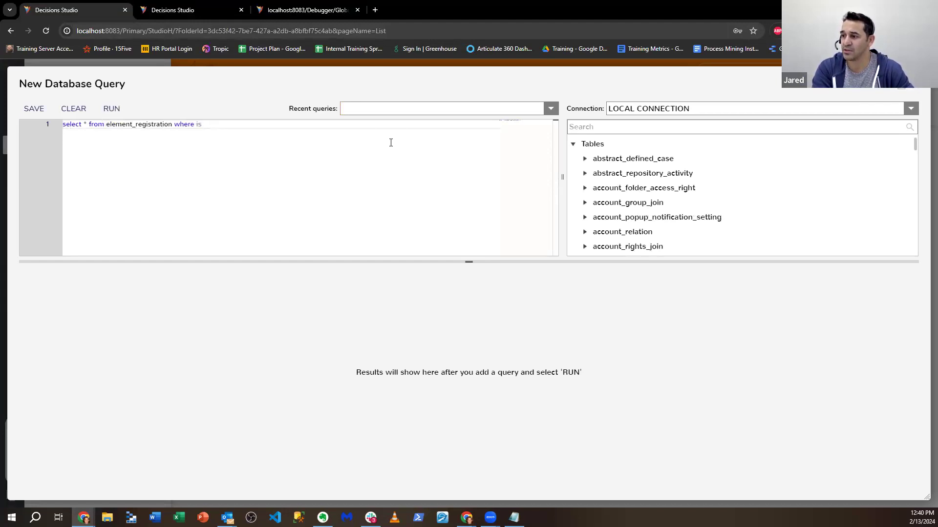
{"action": "type", "text": "_rule = 1"}
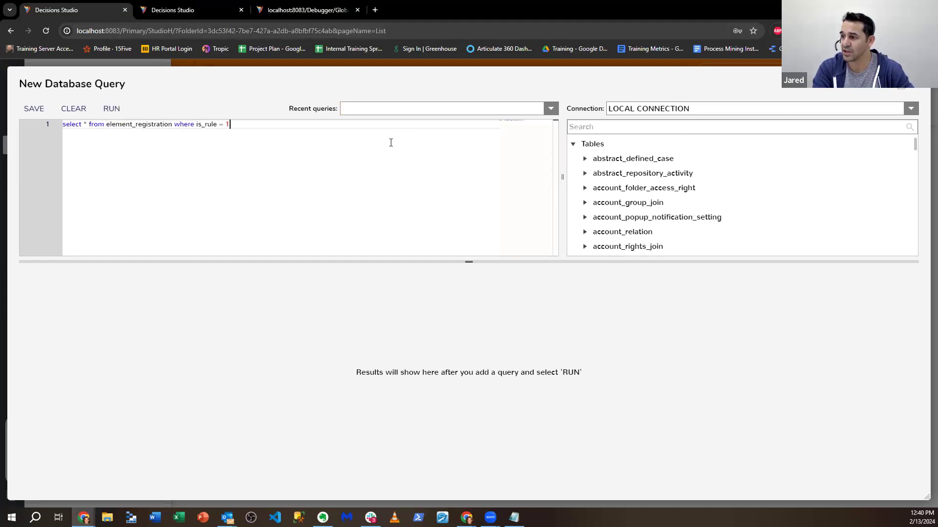
{"action": "left_click", "coordinate": [118, 110]}
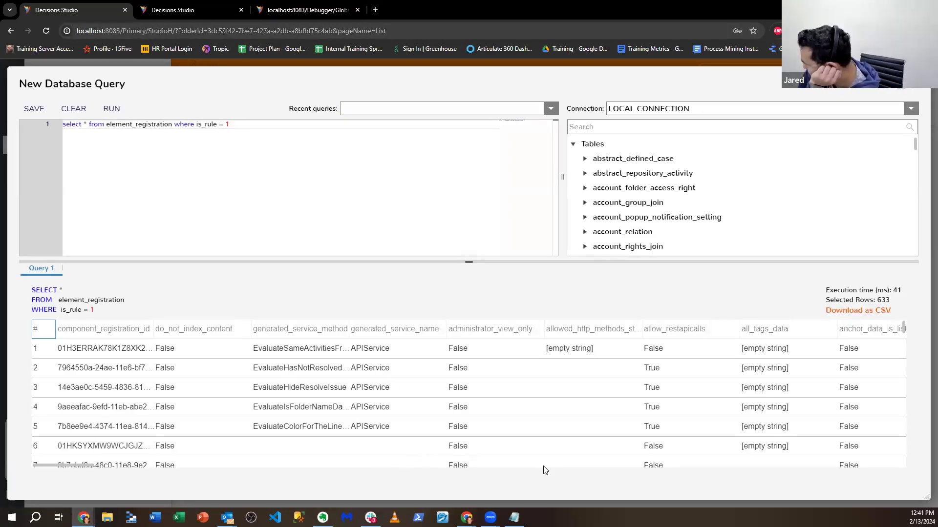
Examine the query result rows and their middle columns, widening the image column.
{"action": "left_click_drag", "start_coordinate": [73, 466], "coordinate": [338, 477]}
{"action": "scroll", "coordinate": [462, 418], "scroll_direction": "down", "scroll_amount": 15}
{"action": "scroll", "coordinate": [463, 418], "scroll_direction": "down", "scroll_amount": 10}
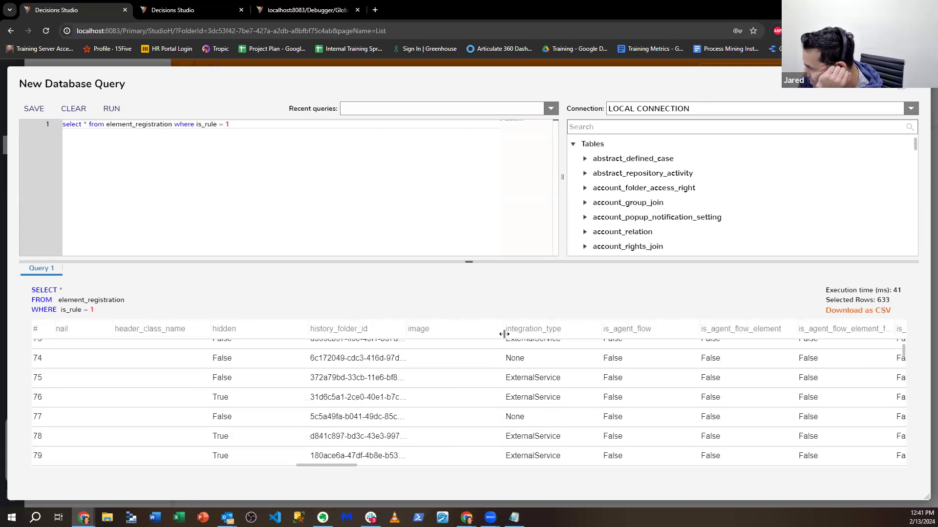
{"action": "left_click_drag", "start_coordinate": [504, 334], "coordinate": [612, 335]}
{"action": "scroll", "coordinate": [478, 433], "scroll_direction": "down", "scroll_amount": 19}
{"action": "scroll", "coordinate": [481, 433], "scroll_direction": "down", "scroll_amount": 20}
{"action": "scroll", "coordinate": [481, 433], "scroll_direction": "down", "scroll_amount": 20}
{"action": "scroll", "coordinate": [481, 433], "scroll_direction": "down", "scroll_amount": 20}
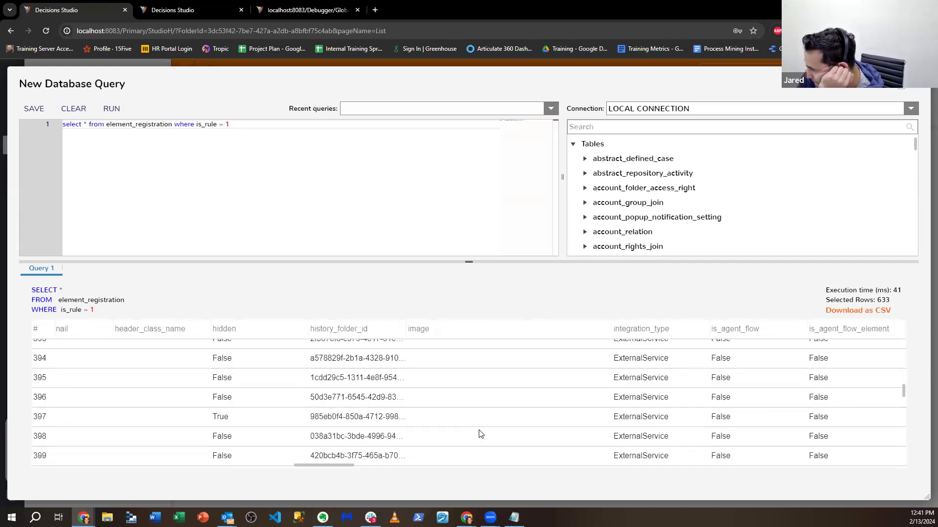
{"action": "scroll", "coordinate": [481, 434], "scroll_direction": "down", "scroll_amount": 20}
{"action": "scroll", "coordinate": [481, 434], "scroll_direction": "down", "scroll_amount": 8}
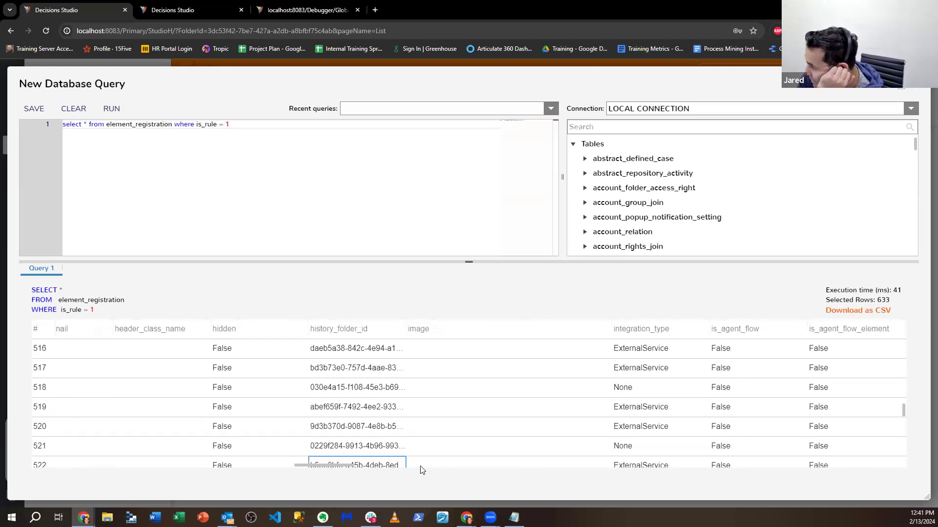
Inspect the widened search_contents column among the last columns of the results, and close the database query.
{"action": "left_click_drag", "start_coordinate": [328, 467], "coordinate": [874, 462]}
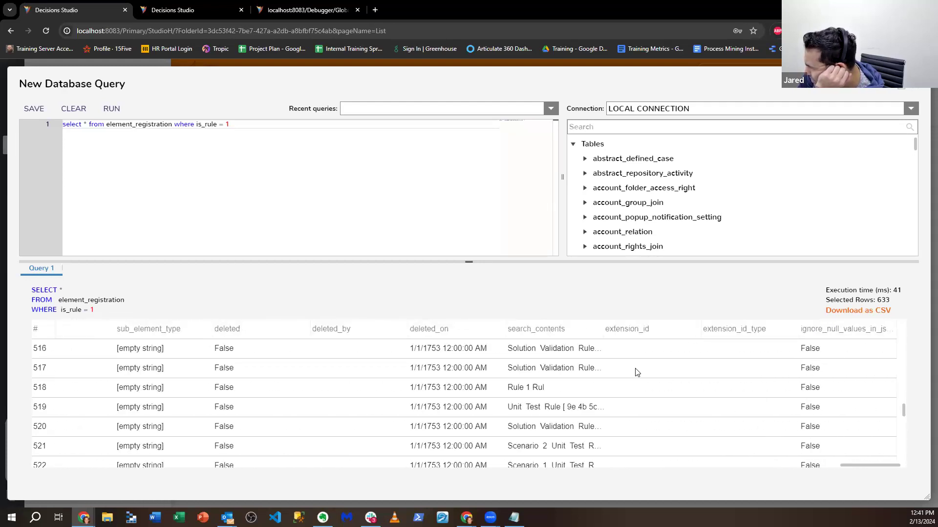
{"action": "left_click_drag", "start_coordinate": [601, 331], "coordinate": [631, 347]}
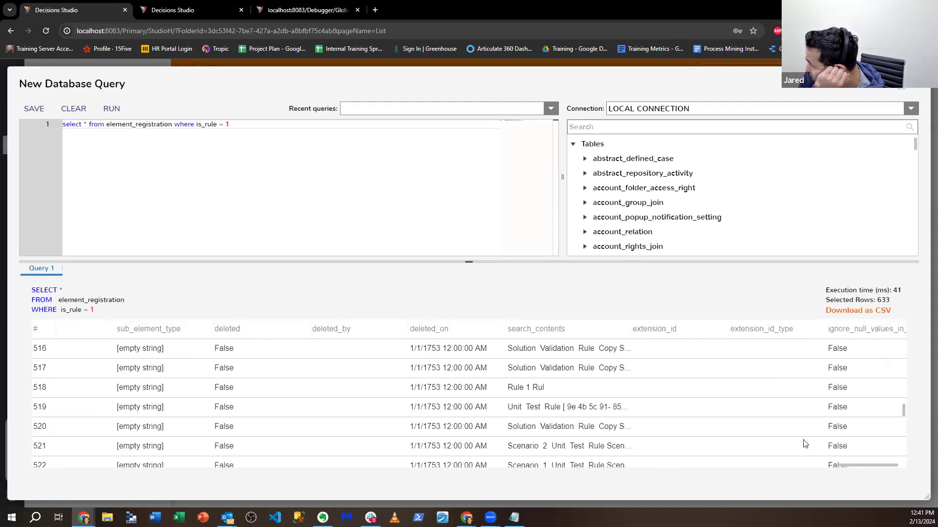
{"action": "left_click", "coordinate": [871, 466]}
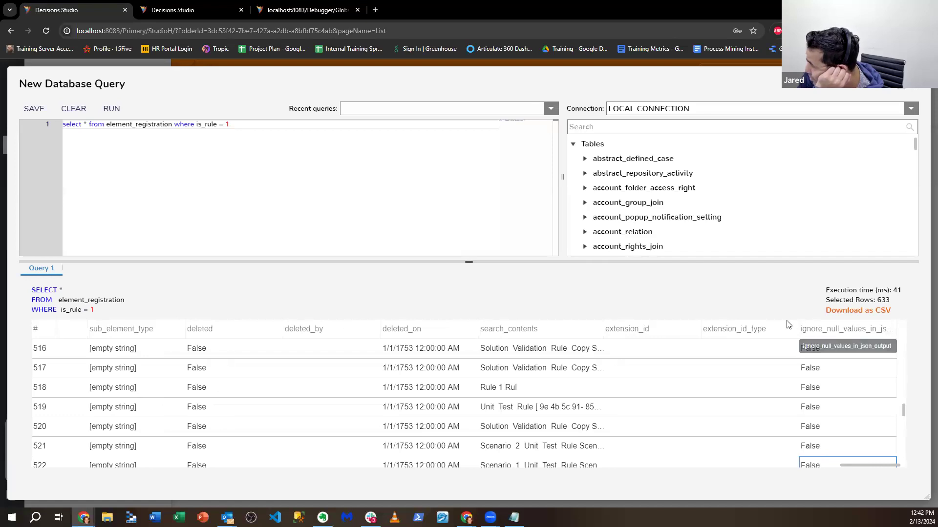
{"action": "key", "text": "Escape"}
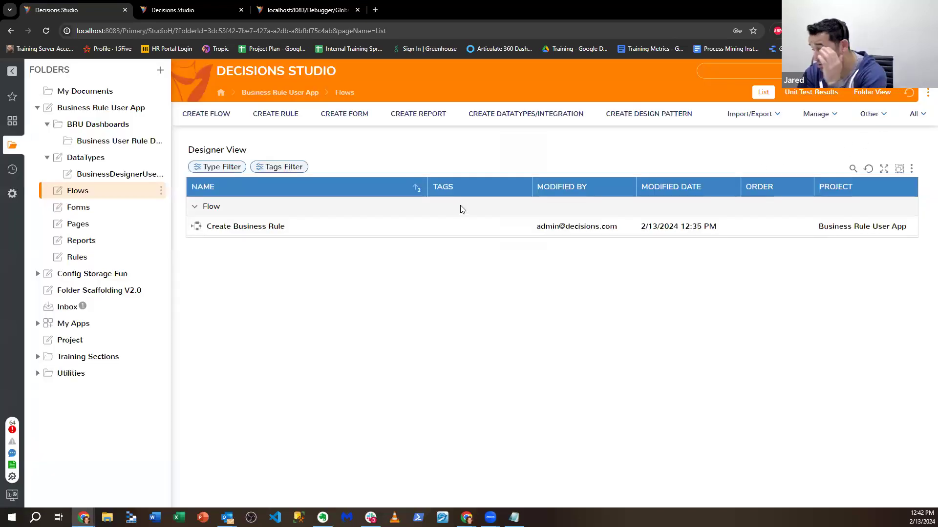
Check the Rules folder of the Business Rule User App and open the business user's dashboard from the Business User Rule Dashboards folder.
{"action": "left_click", "coordinate": [96, 257]}
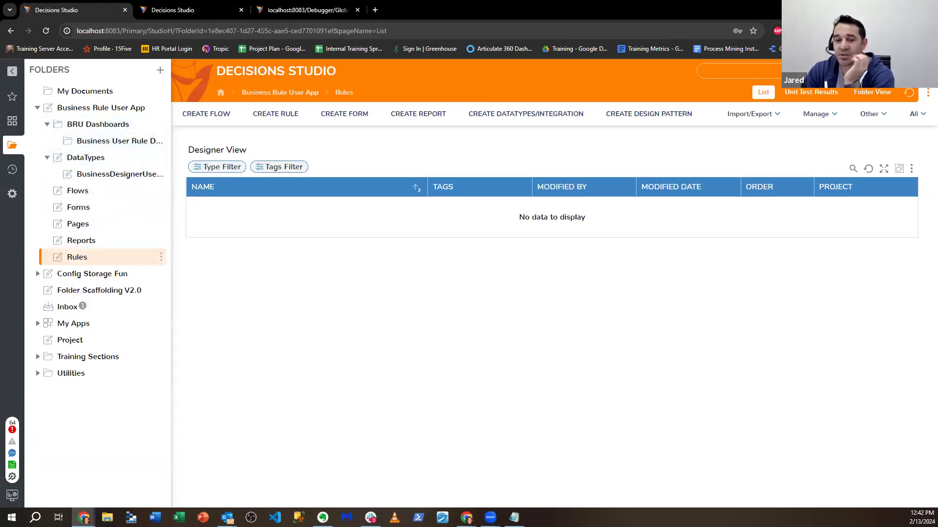
{"action": "key", "text": "alt+Tab"}
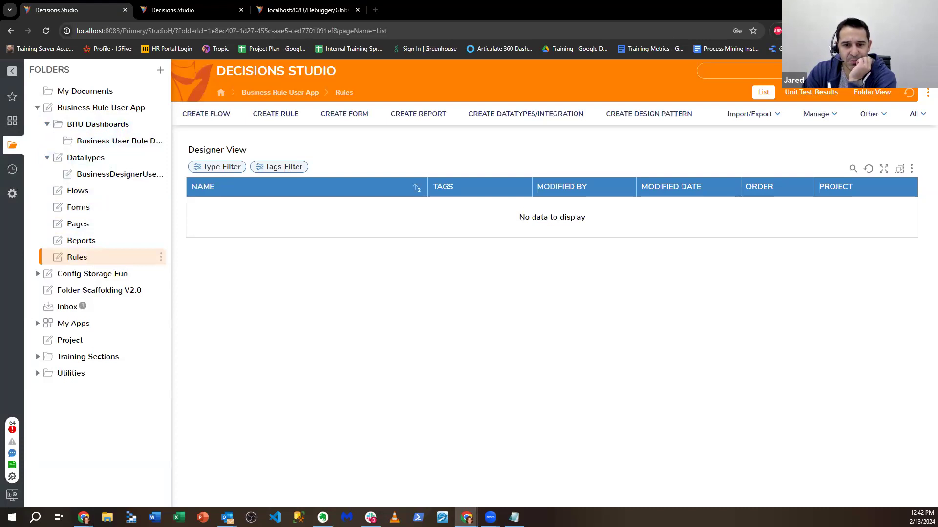
{"action": "left_click", "coordinate": [117, 141]}
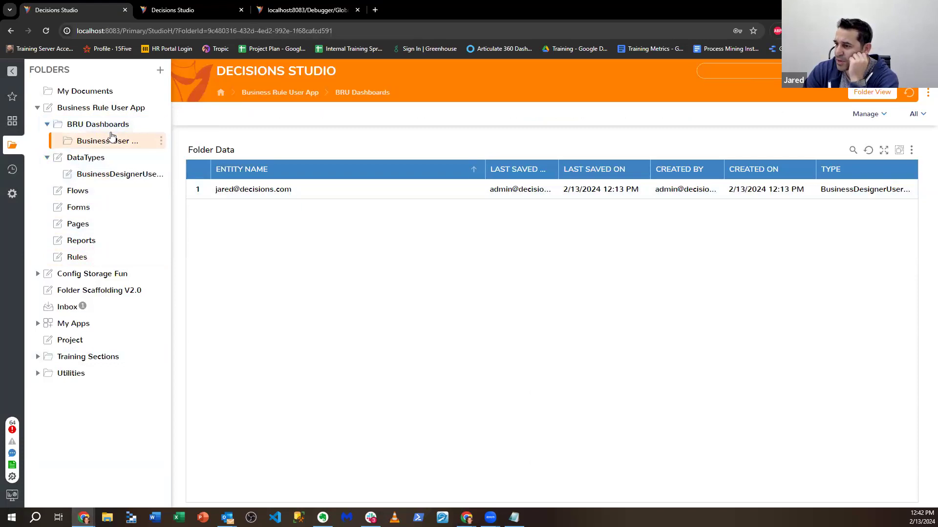
{"action": "double_click", "coordinate": [229, 190]}
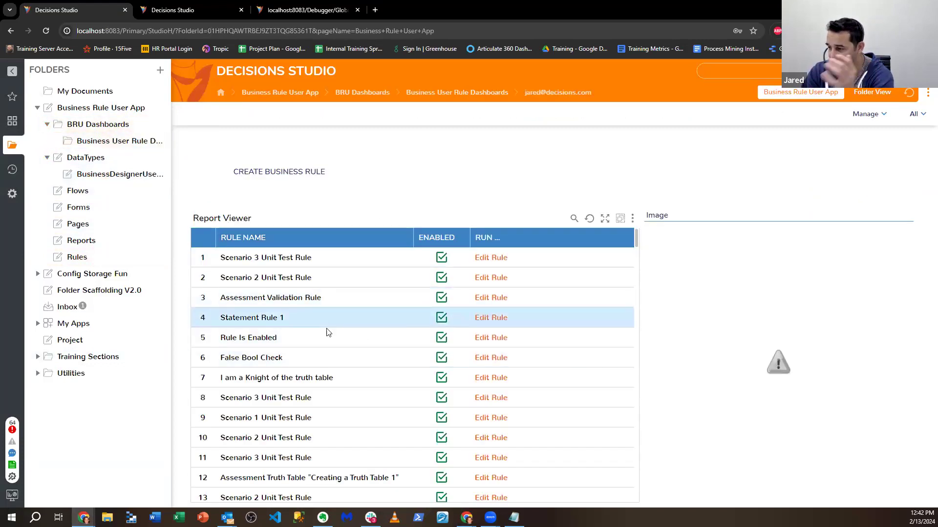
Show the preview of the Rule Is Enabled rule from the dashboard report, and close it.
{"action": "right_click", "coordinate": [325, 342]}
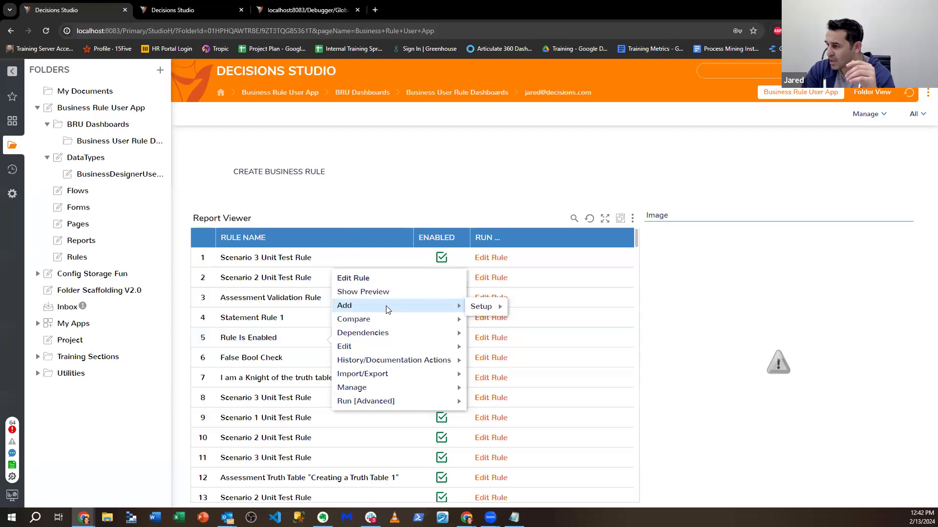
{"action": "left_click", "coordinate": [390, 292]}
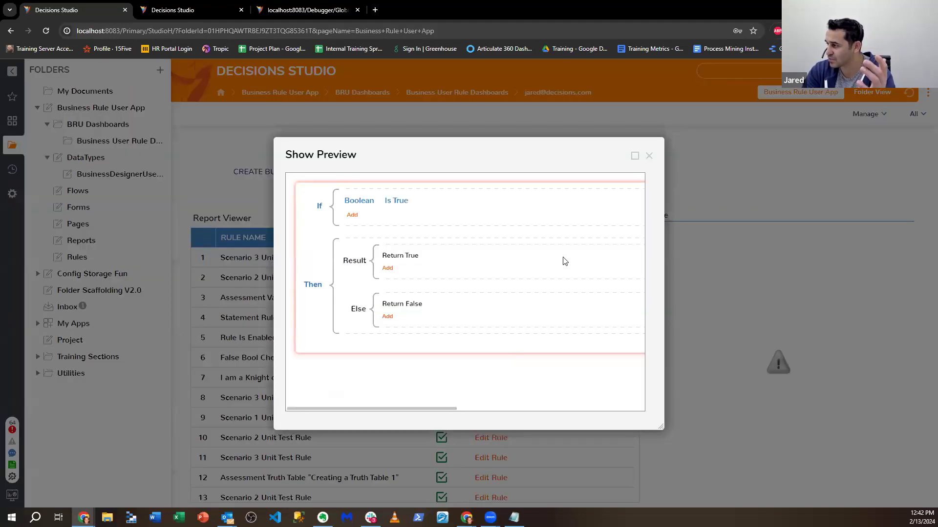
{"action": "left_click", "coordinate": [649, 155]}
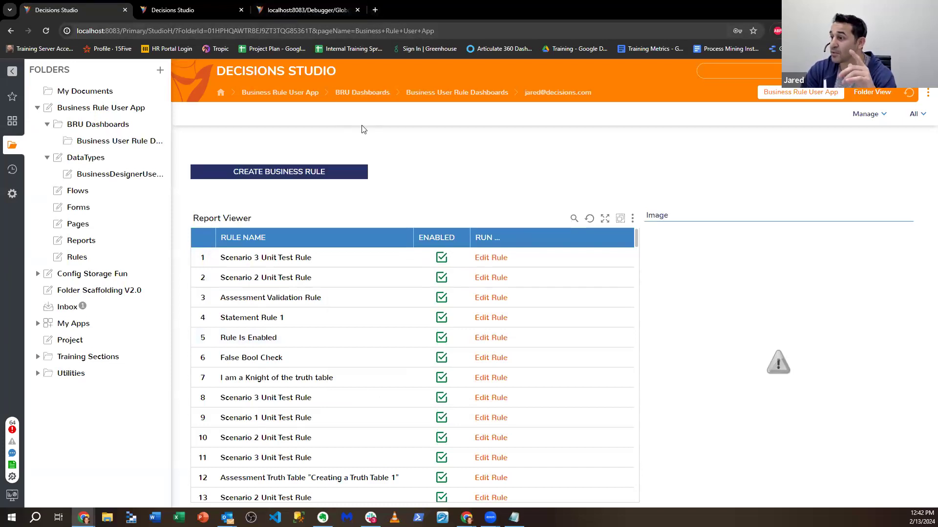
Clear the recorded entries in the Global Debugger, and check the actions offered for the report's first rule in the dashboard.
{"action": "left_click", "coordinate": [365, 8]}
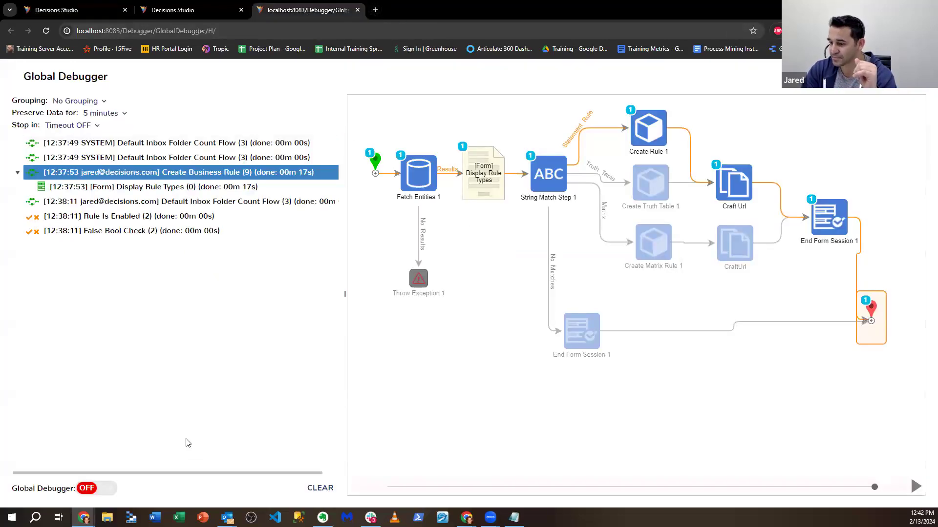
{"action": "left_click", "coordinate": [319, 488]}
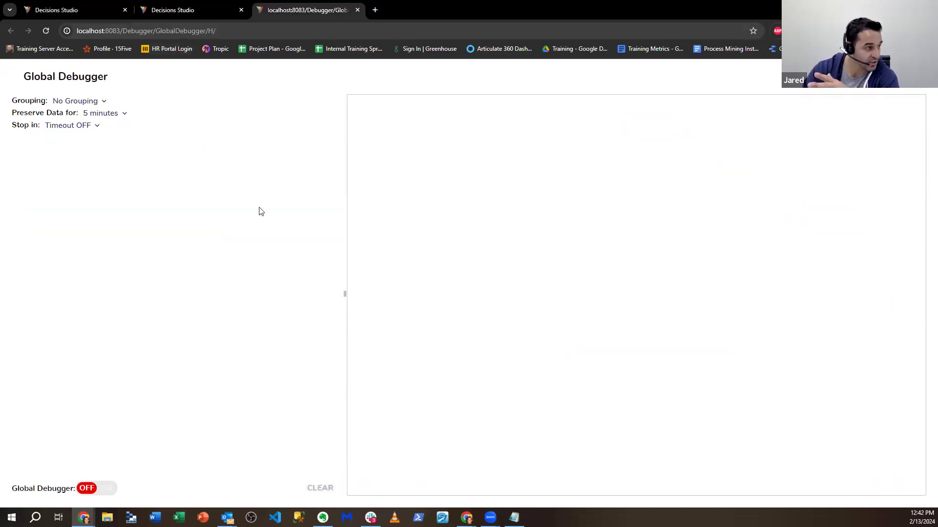
{"action": "left_click", "coordinate": [203, 15]}
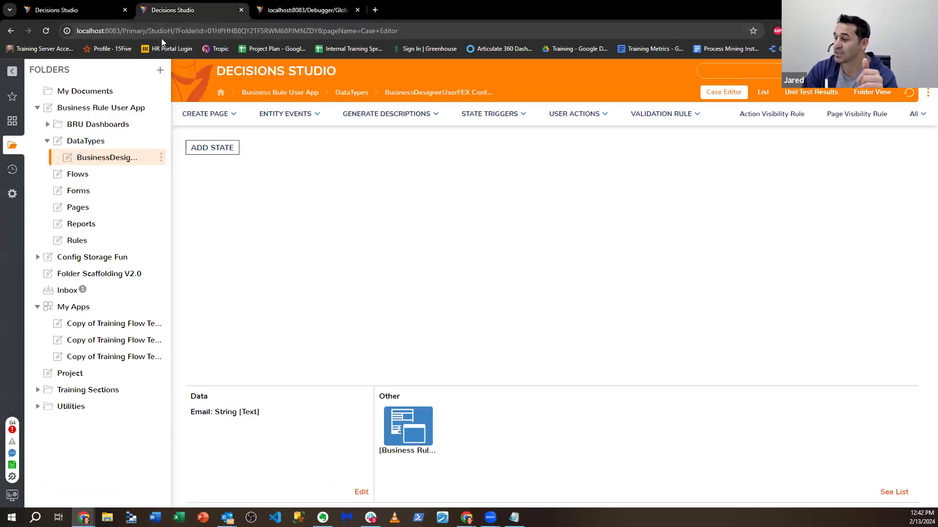
{"action": "left_click", "coordinate": [71, 5]}
{"action": "right_click", "coordinate": [324, 259]}
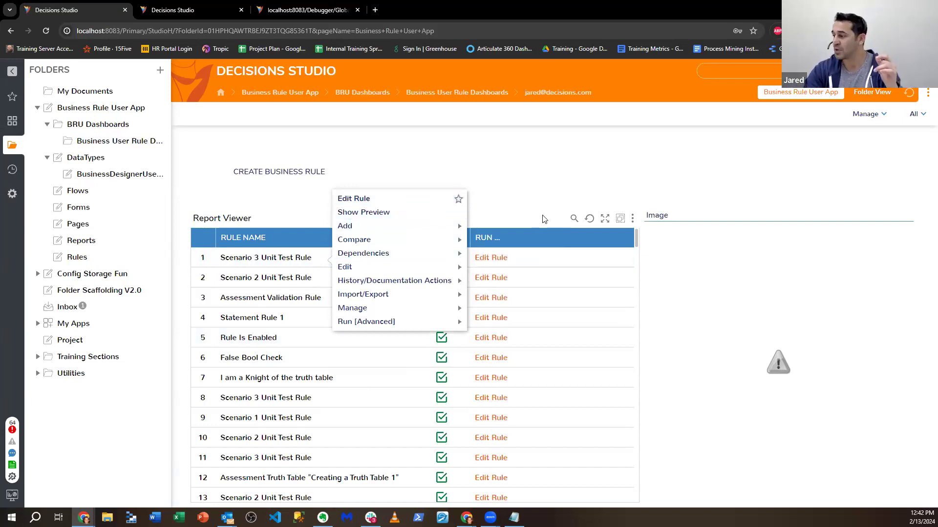
{"action": "left_click", "coordinate": [558, 255]}
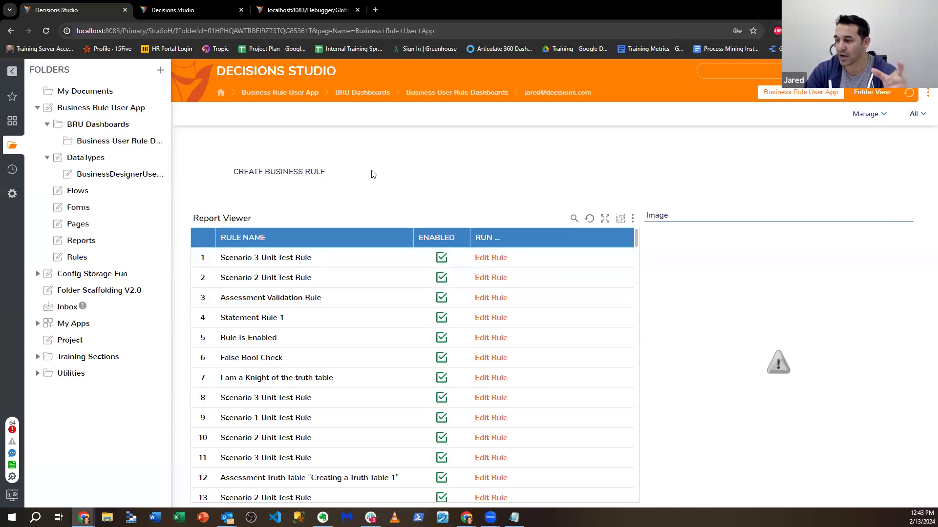
Turn on the Global Debugger and return to the business user's dashboard.
{"action": "left_click", "coordinate": [278, 7]}
{"action": "left_click", "coordinate": [205, 17]}
{"action": "left_click", "coordinate": [271, 14]}
{"action": "left_click", "coordinate": [97, 488]}
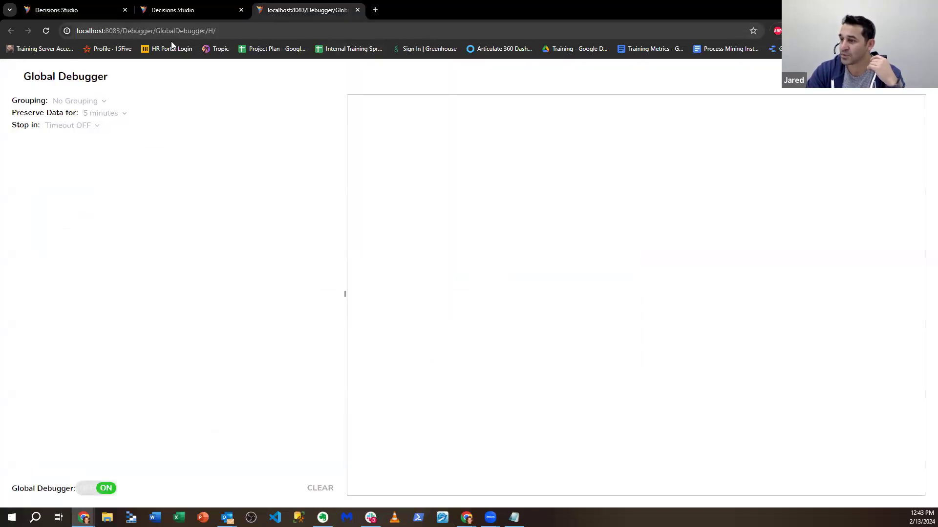
{"action": "left_click", "coordinate": [185, 13]}
{"action": "left_click", "coordinate": [73, 8]}
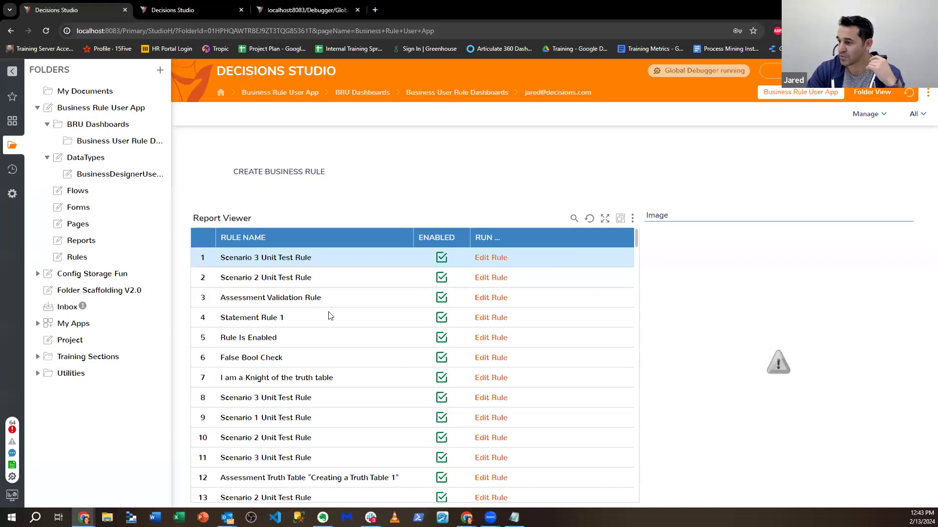
Examine the actions offered for Statement Rule 1 in the report, including Add, Compare, Dependencies, Edit and Manage.
{"action": "right_click", "coordinate": [365, 312]}
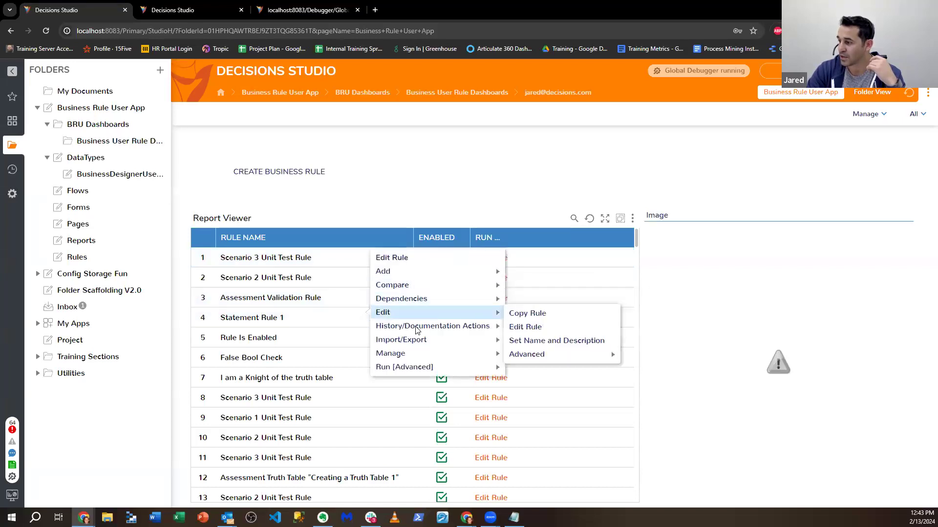
{"action": "mouse_move", "coordinate": [413, 289]}
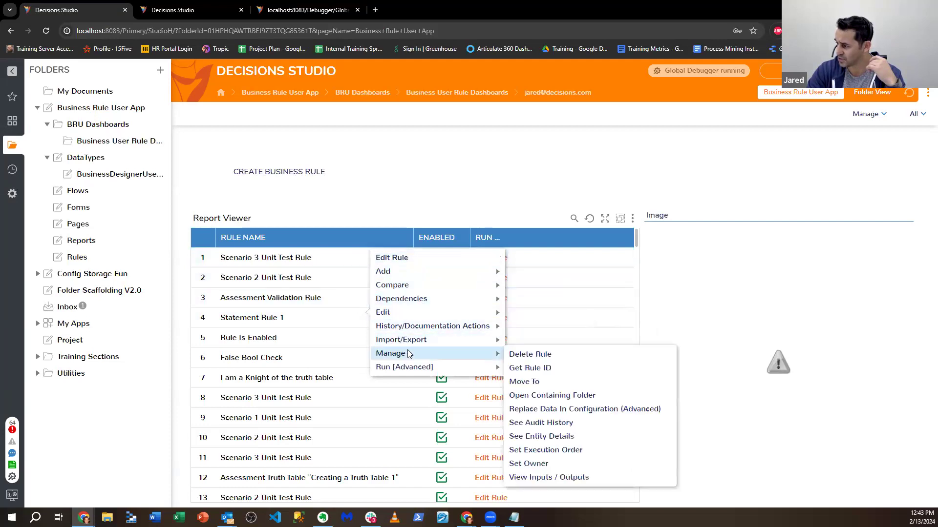
{"action": "mouse_move", "coordinate": [423, 312]}
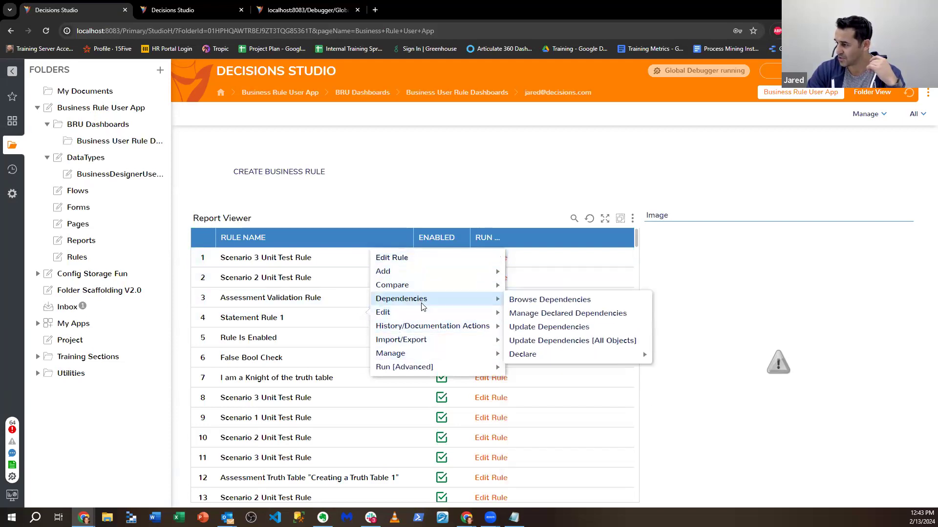
{"action": "mouse_move", "coordinate": [438, 357]}
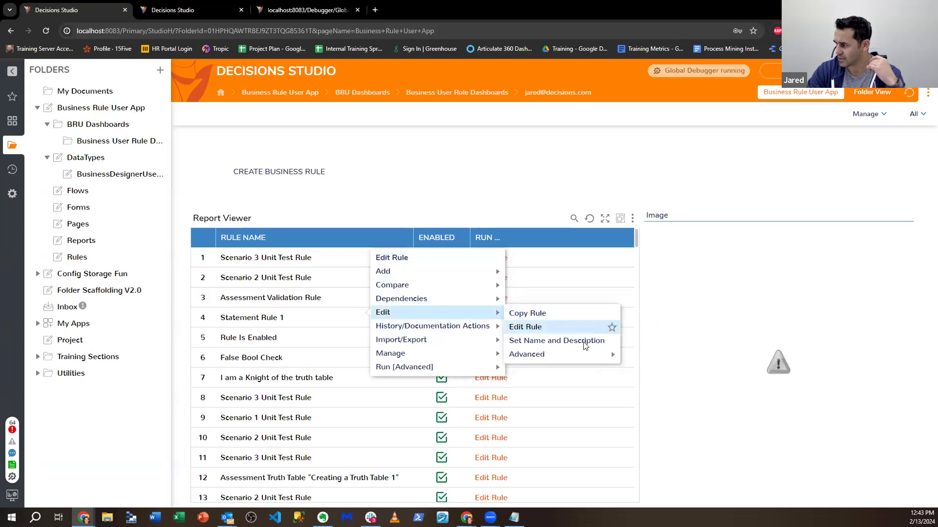
{"action": "mouse_move", "coordinate": [582, 359]}
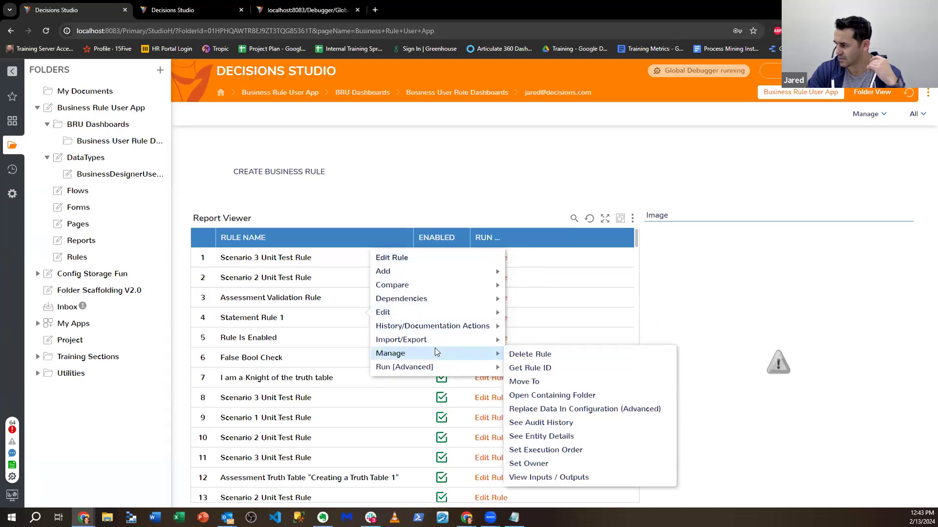
{"action": "mouse_move", "coordinate": [438, 330]}
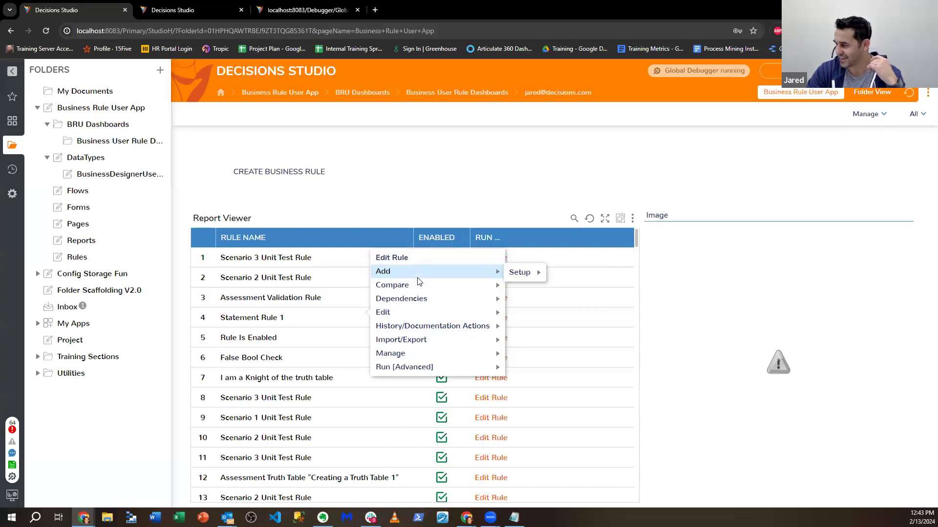
{"action": "mouse_move", "coordinate": [425, 272]}
{"action": "mouse_move", "coordinate": [544, 277]}
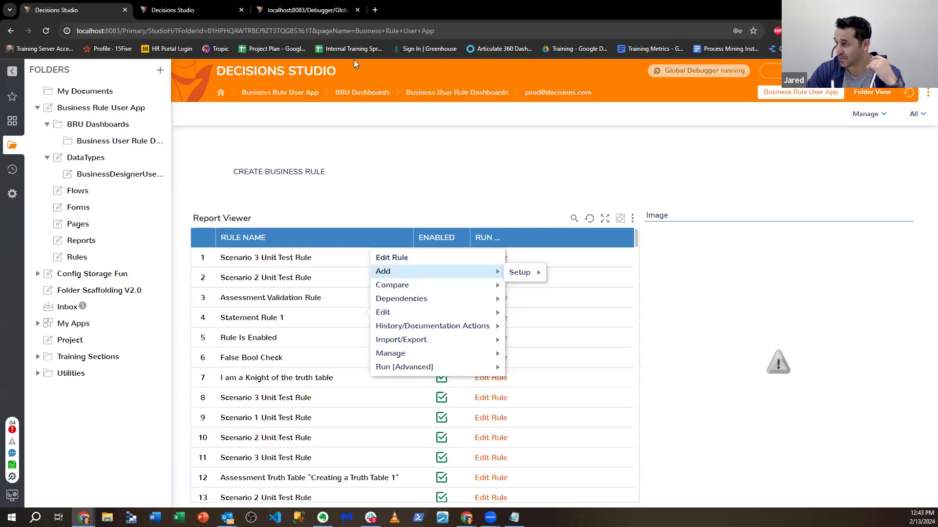
Turn off the Global Debugger and return to the rule report in the dashboard.
{"action": "left_click", "coordinate": [301, 9]}
{"action": "left_click", "coordinate": [106, 489]}
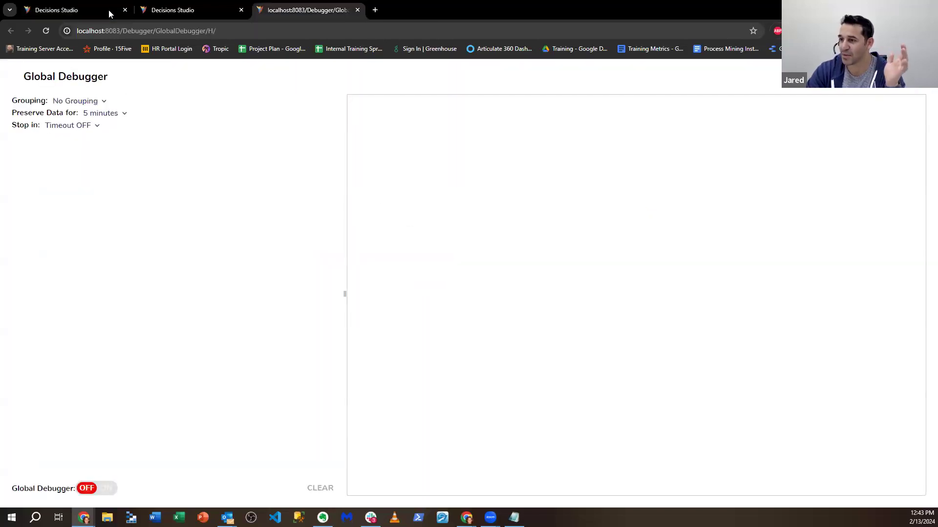
{"action": "left_click", "coordinate": [109, 10]}
{"action": "mouse_move", "coordinate": [377, 272]}
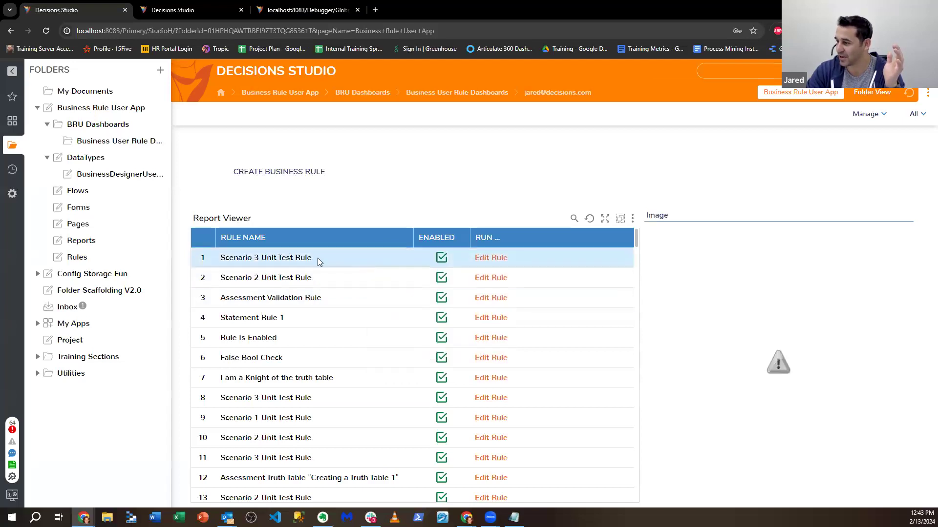
Check the actions offered for the first Scenario 3 Unit Test Rule in the report, including Add and Edit.
{"action": "right_click", "coordinate": [299, 257]}
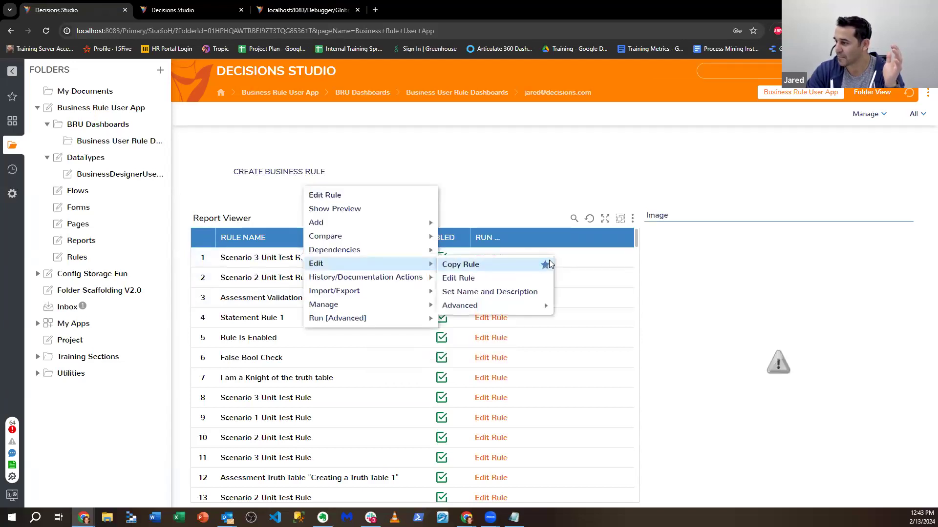
{"action": "right_click", "coordinate": [586, 258]}
{"action": "right_click", "coordinate": [371, 262]}
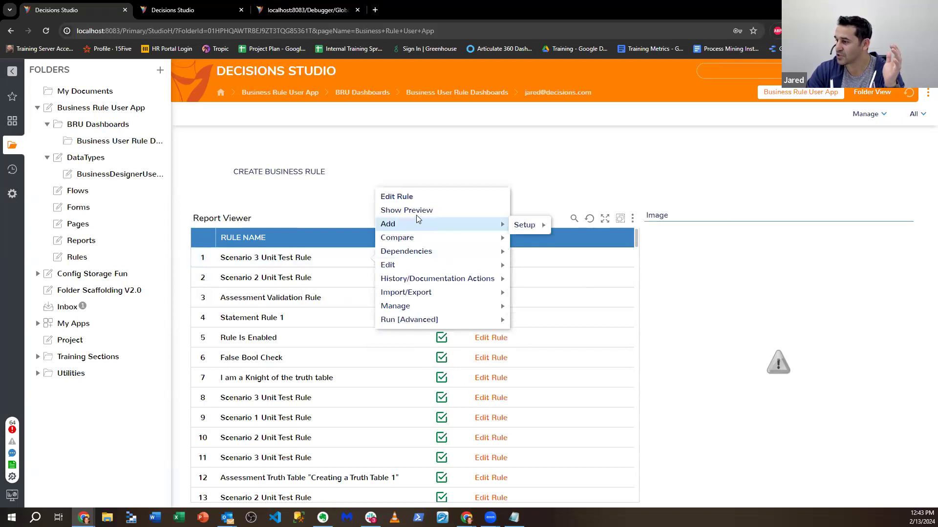
{"action": "right_click", "coordinate": [264, 257]}
{"action": "mouse_move", "coordinate": [290, 221]}
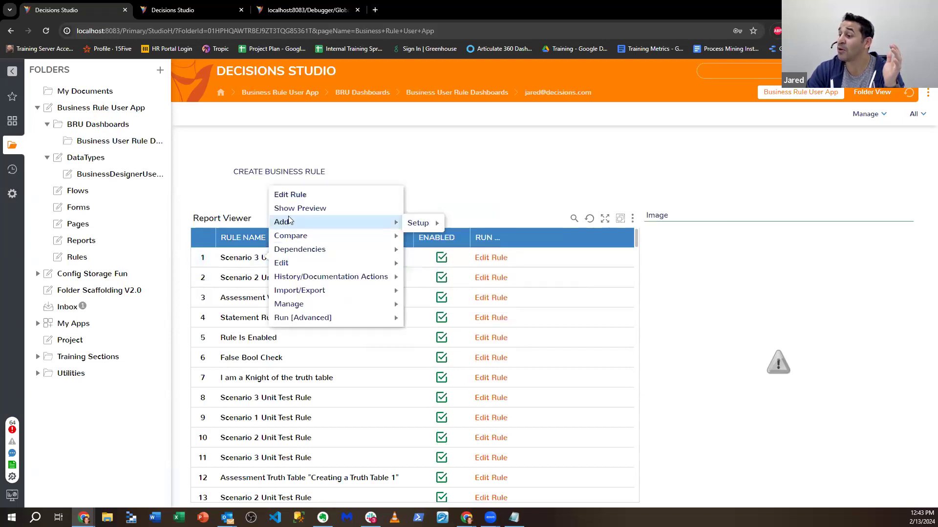
Preview the report's first Scenario 3 Unit Test Rule with the Global Debugger turned on, and check the debugger for recorded entries.
{"action": "left_click", "coordinate": [286, 11]}
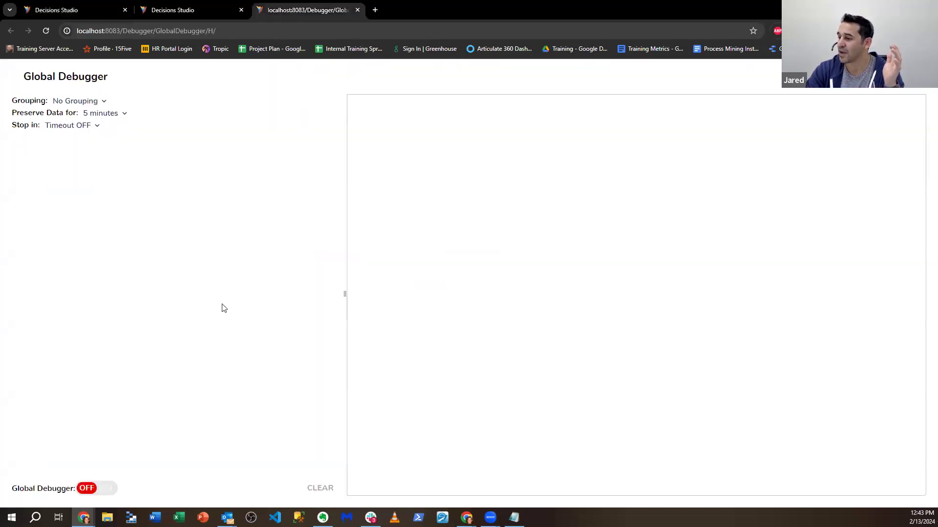
{"action": "left_click", "coordinate": [85, 489]}
{"action": "left_click", "coordinate": [201, 7]}
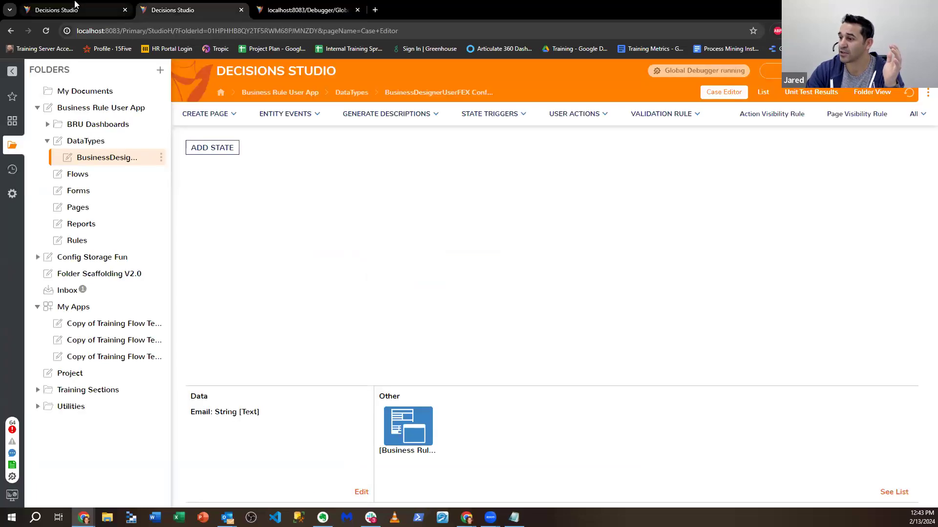
{"action": "left_click", "coordinate": [63, 8]}
{"action": "right_click", "coordinate": [273, 266]}
{"action": "left_click", "coordinate": [301, 211]}
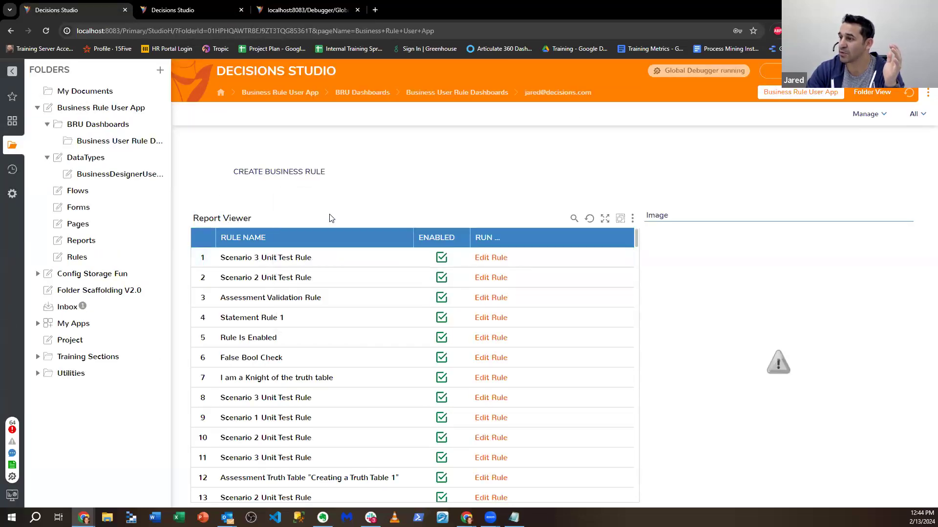
{"action": "left_click", "coordinate": [282, 7]}
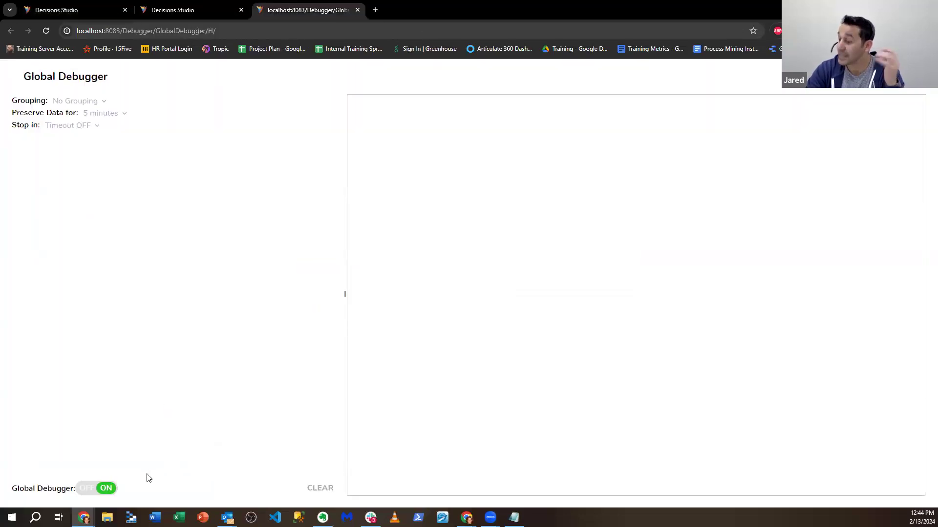
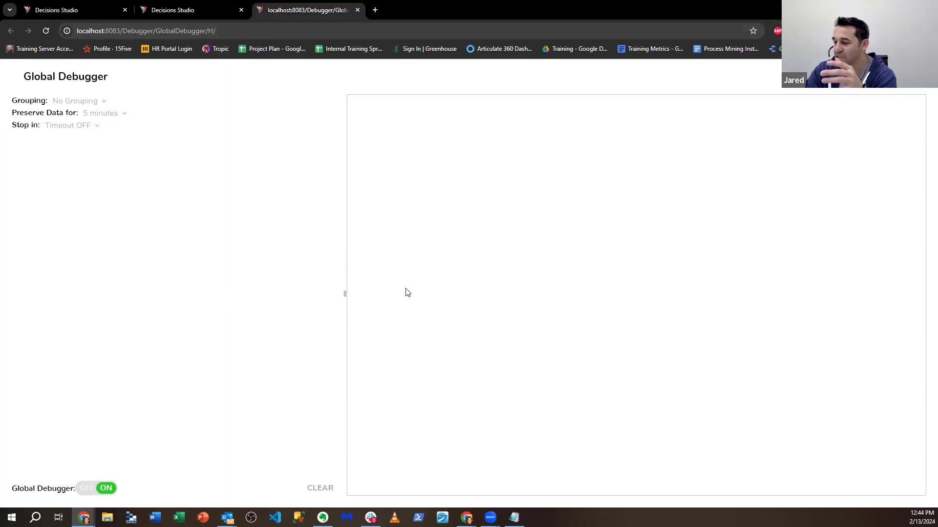
Turn off the Global Debugger and close the rule preview on the business user's dashboard.
{"action": "left_click", "coordinate": [215, 12]}
{"action": "left_click", "coordinate": [318, 9]}
{"action": "left_click", "coordinate": [87, 488]}
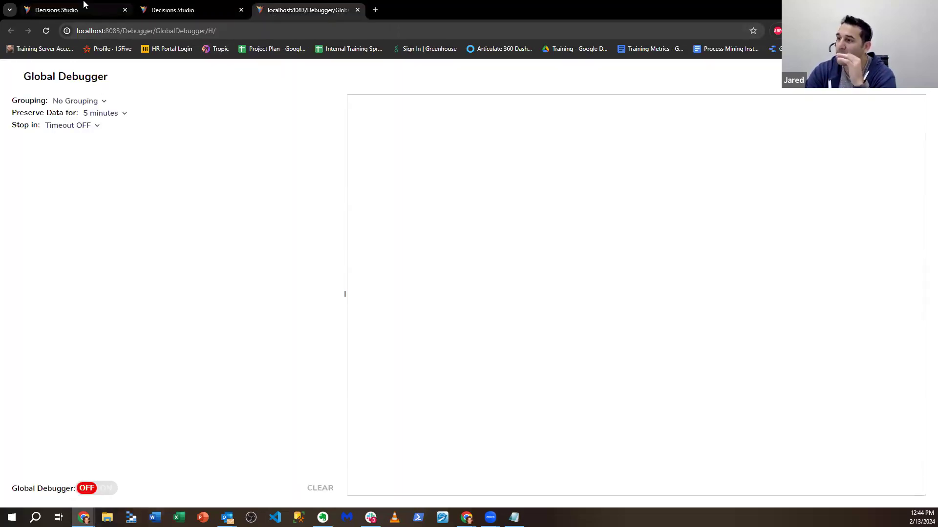
{"action": "left_click", "coordinate": [81, 10]}
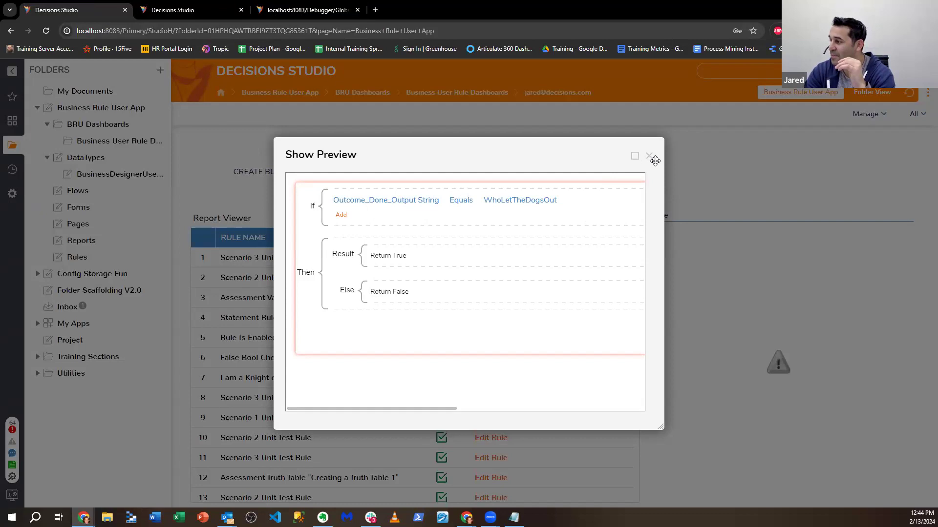
{"action": "left_click", "coordinate": [649, 156]}
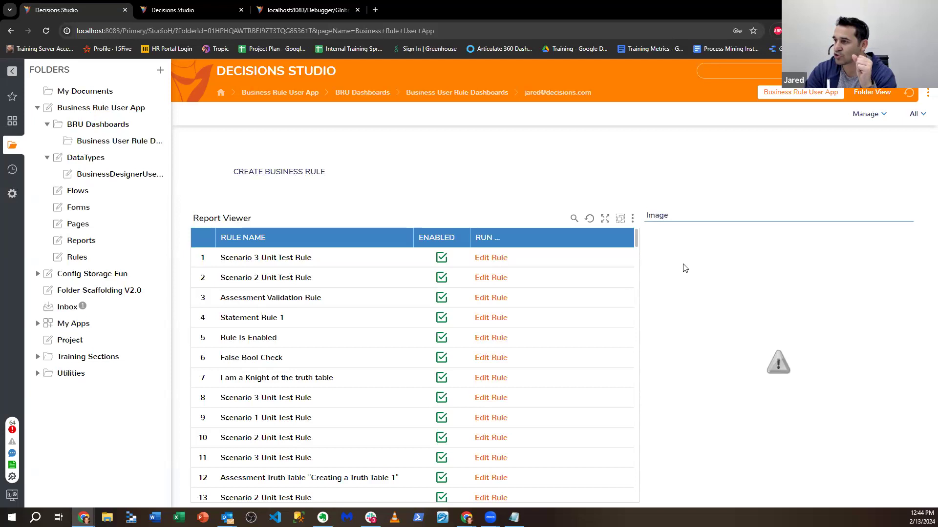
{"action": "left_click", "coordinate": [176, 10]}
{"action": "left_click", "coordinate": [70, 11]}
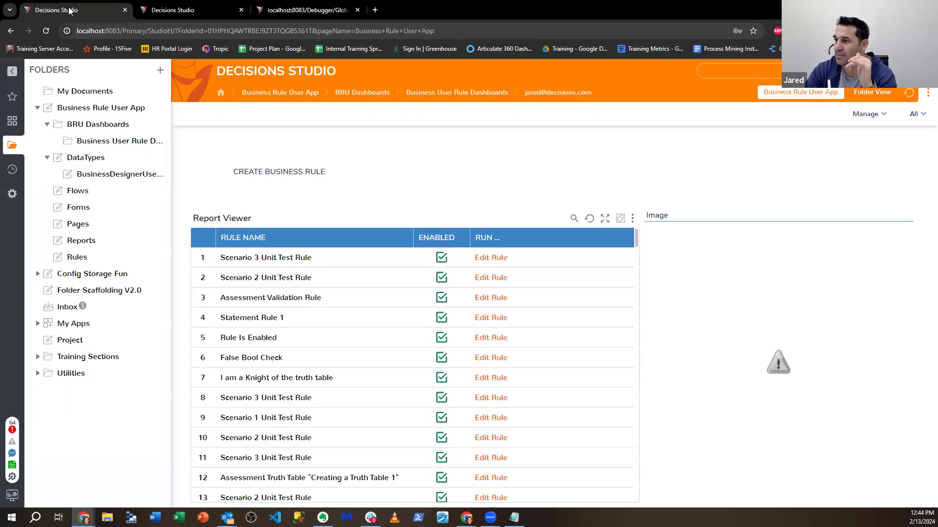
Create a flow named "Find Element Image" in the Flows folder of Business Rule User App.
{"action": "left_click", "coordinate": [93, 194]}
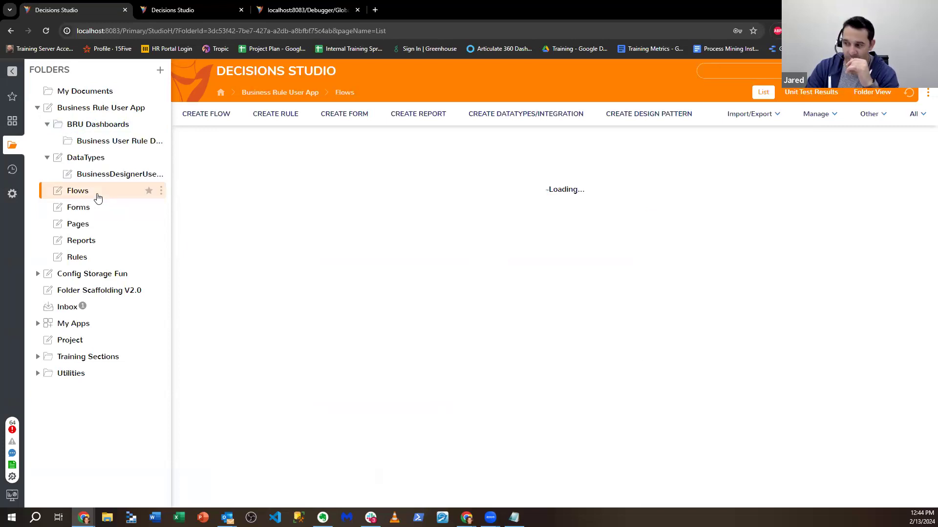
{"action": "left_click", "coordinate": [210, 114]}
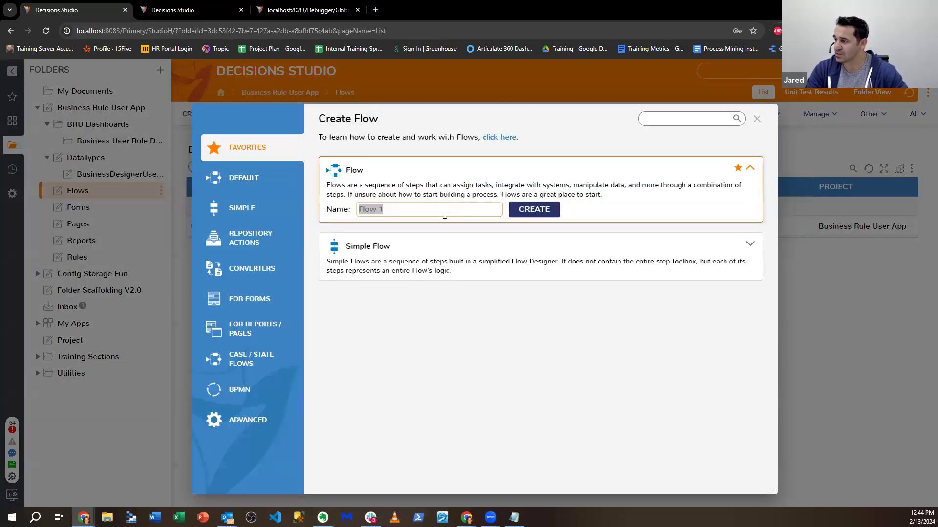
{"action": "type", "text": "Fiun"}
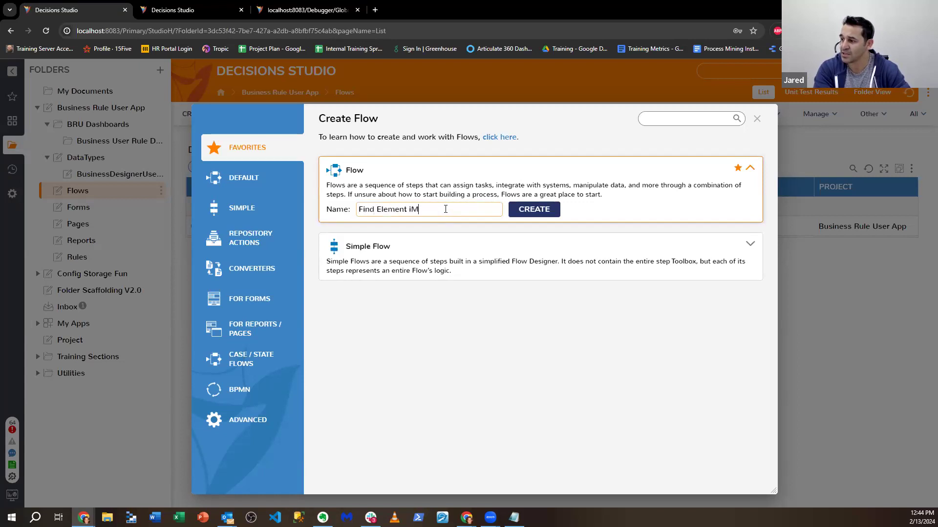
{"action": "type", "text": " Element Image"}
{"action": "key", "text": "Return"}
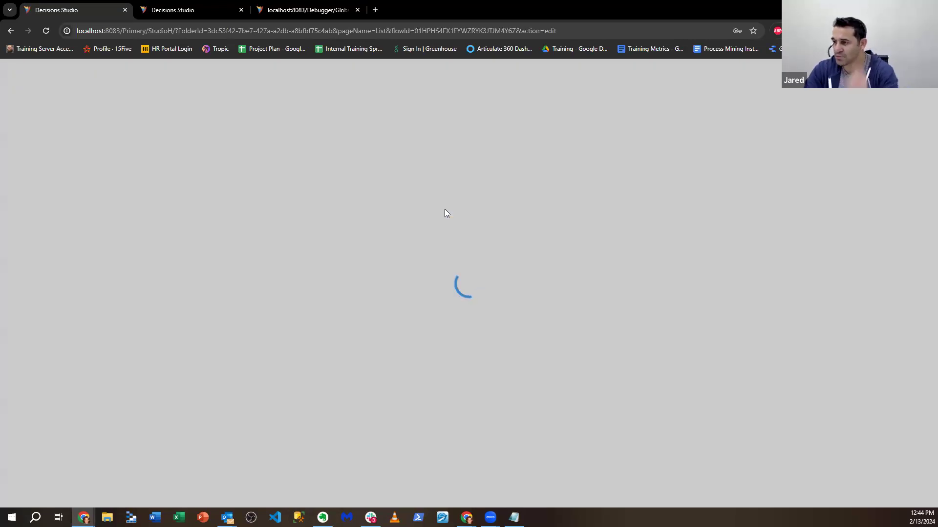
Search the flow's step toolbox for an image retrieval step, trying "Get Image" and "Image".
{"action": "left_click", "coordinate": [67, 107]}
{"action": "type", "text": "Get "}
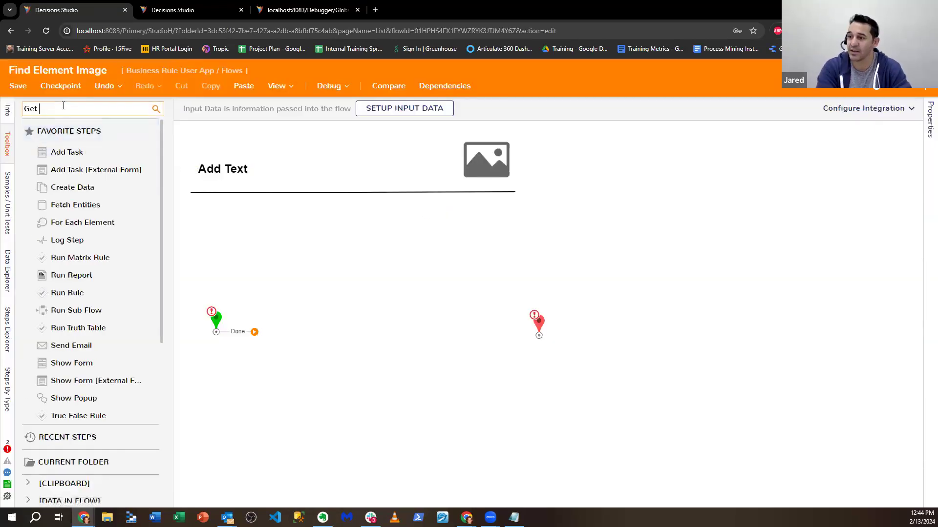
{"action": "type", "text": "elemen iage"}
{"action": "left_click_drag", "start_coordinate": [81, 109], "coordinate": [39, 112]}
{"action": "key", "text": "BackSpace"}
{"action": "key", "text": "BackSpace"}
{"action": "key", "text": "BackSpace"}
{"action": "key", "text": "BackSpace"}
{"action": "key", "text": "BackSpace"}
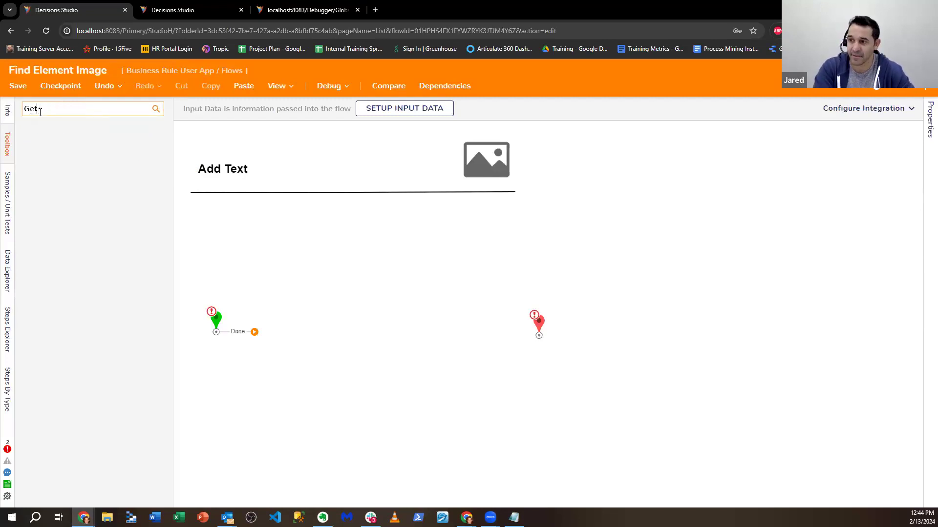
{"action": "type", "text": "Get Image U"}
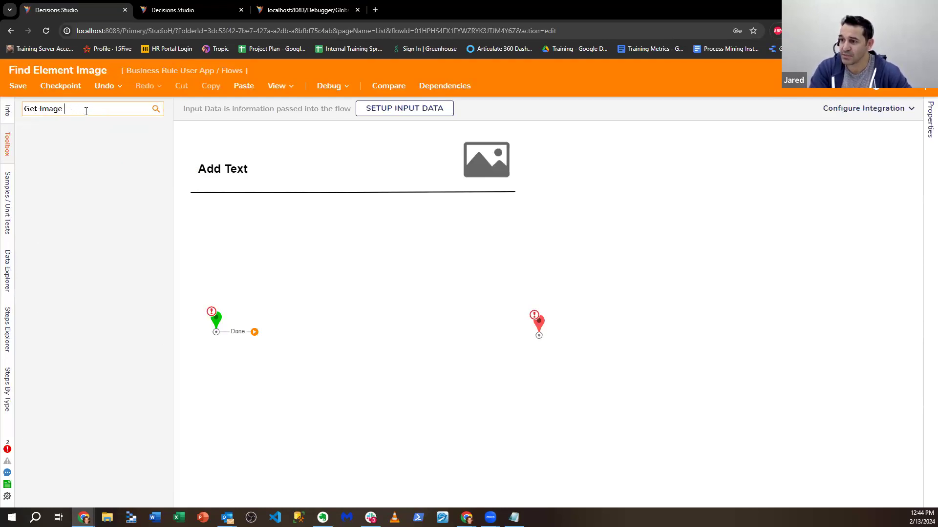
{"action": "key", "text": "BackSpace"}
{"action": "key", "text": "BackSpace"}
{"action": "key", "text": "BackSpace"}
{"action": "key", "text": "BackSpace"}
{"action": "key", "text": "BackSpace"}
{"action": "key", "text": "BackSpace"}
{"action": "type", "text": "Image"}
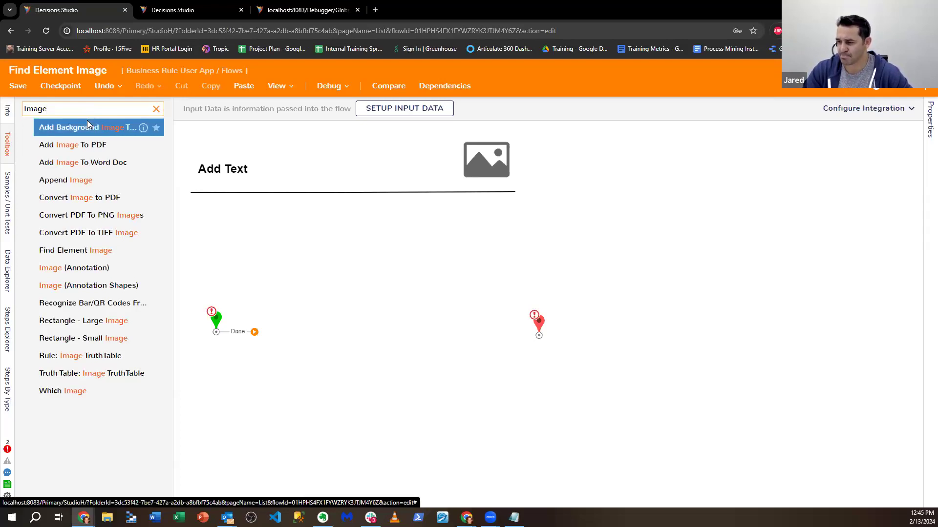
Try the Image TruthTable rule and the Find Element Image flow as steps on the canvas, and delete each one.
{"action": "left_click_drag", "start_coordinate": [69, 356], "coordinate": [342, 307]}
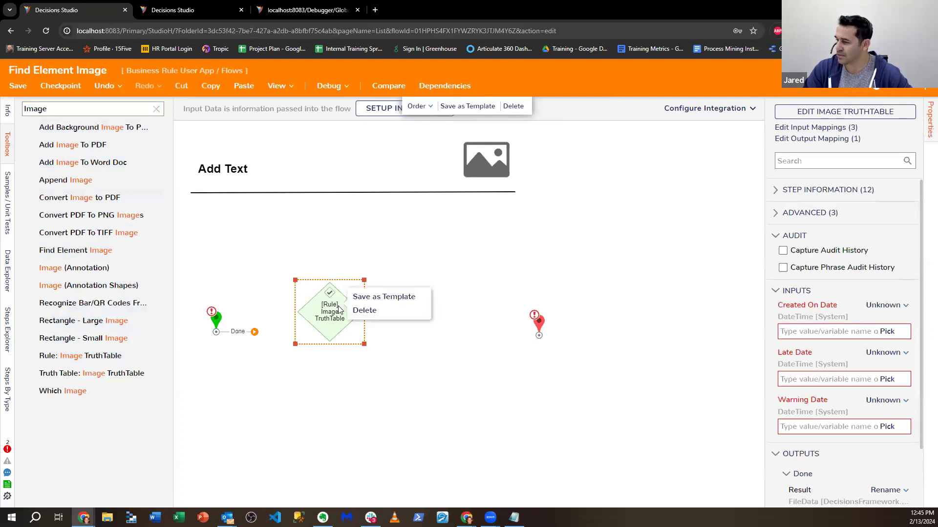
{"action": "key", "text": "Delete"}
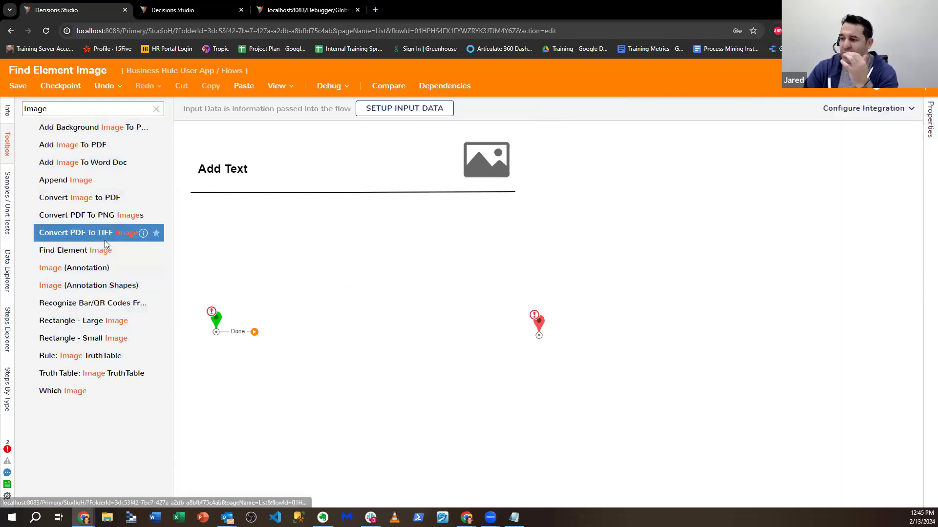
{"action": "left_click_drag", "start_coordinate": [102, 250], "coordinate": [316, 283]}
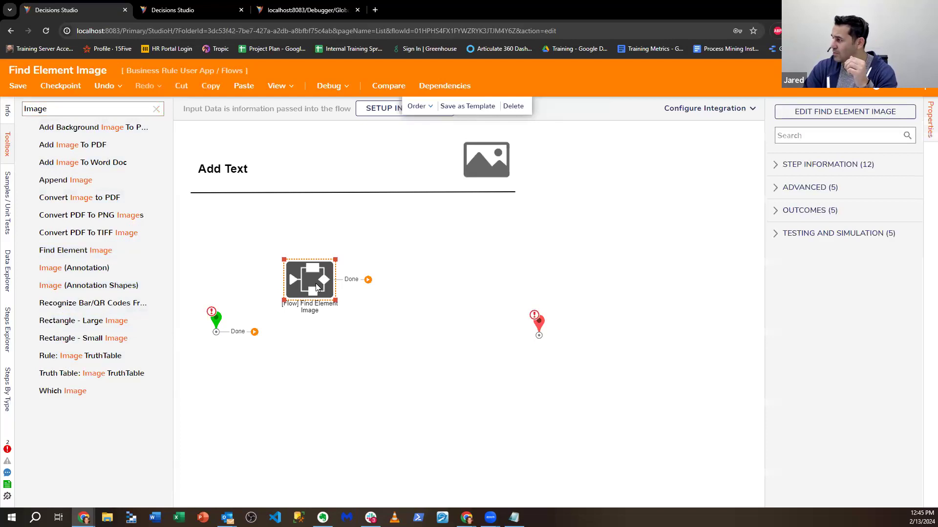
{"action": "right_click", "coordinate": [315, 283]}
{"action": "left_click", "coordinate": [332, 292]}
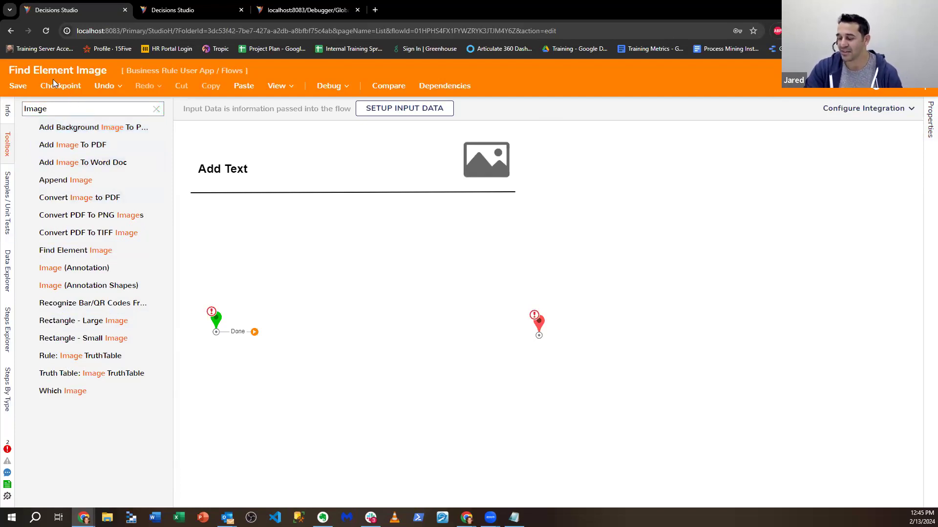
Clear the toolbox search and expand the Internal Services category under Integration.
{"action": "left_click", "coordinate": [156, 108]}
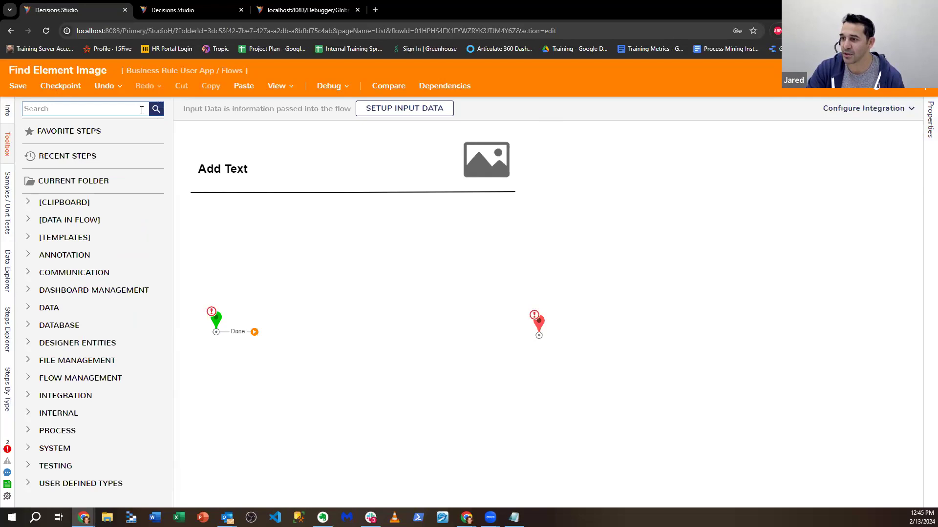
{"action": "scroll", "coordinate": [114, 244], "scroll_direction": "down", "scroll_amount": 4}
{"action": "scroll", "coordinate": [98, 293], "scroll_direction": "down", "scroll_amount": 1}
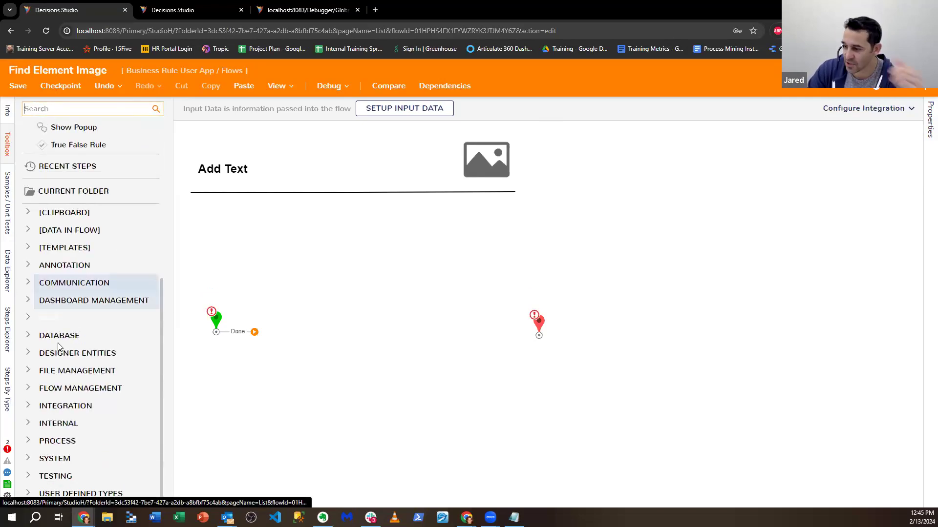
{"action": "left_click", "coordinate": [65, 406]}
{"action": "scroll", "coordinate": [49, 335], "scroll_direction": "down", "scroll_amount": 4}
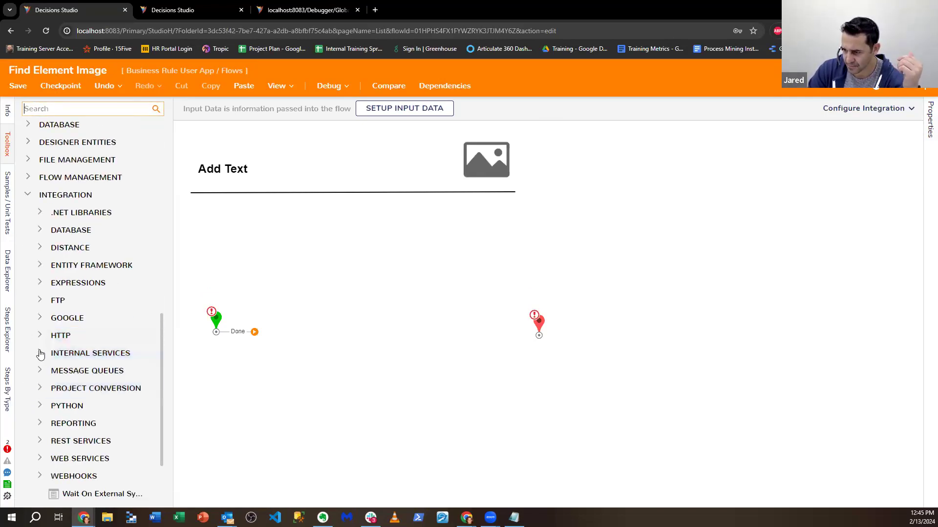
{"action": "left_click", "coordinate": [40, 353]}
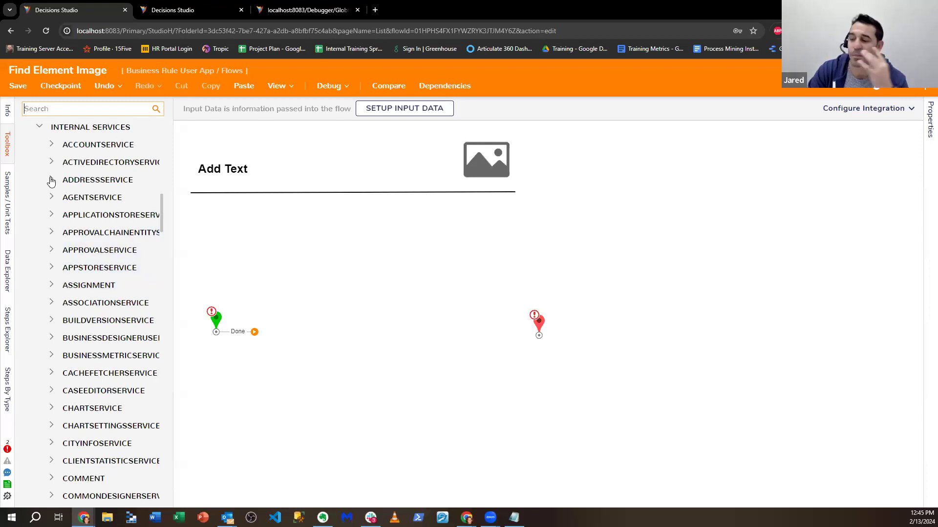
Widen the toolbox so the service names are readable, and expand the Image service.
{"action": "scroll", "coordinate": [88, 209], "scroll_direction": "down", "scroll_amount": 5}
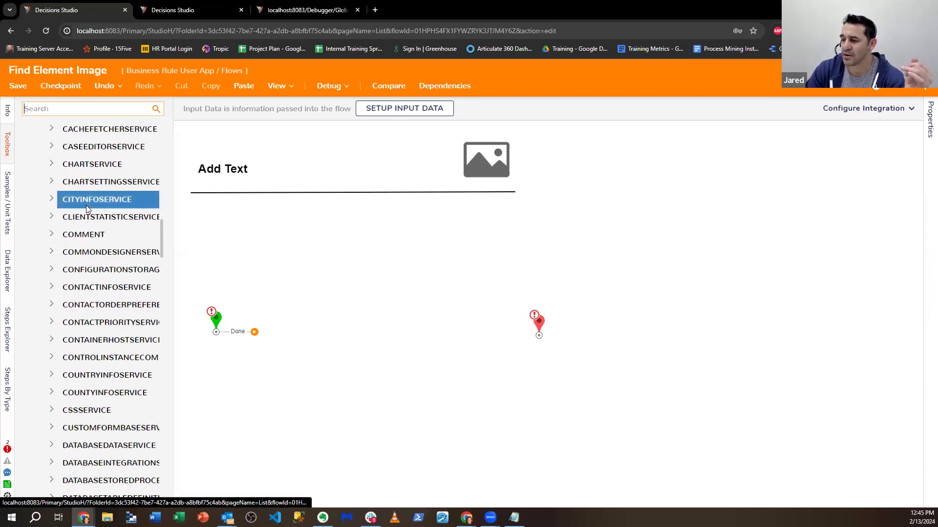
{"action": "scroll", "coordinate": [86, 206], "scroll_direction": "down", "scroll_amount": 3}
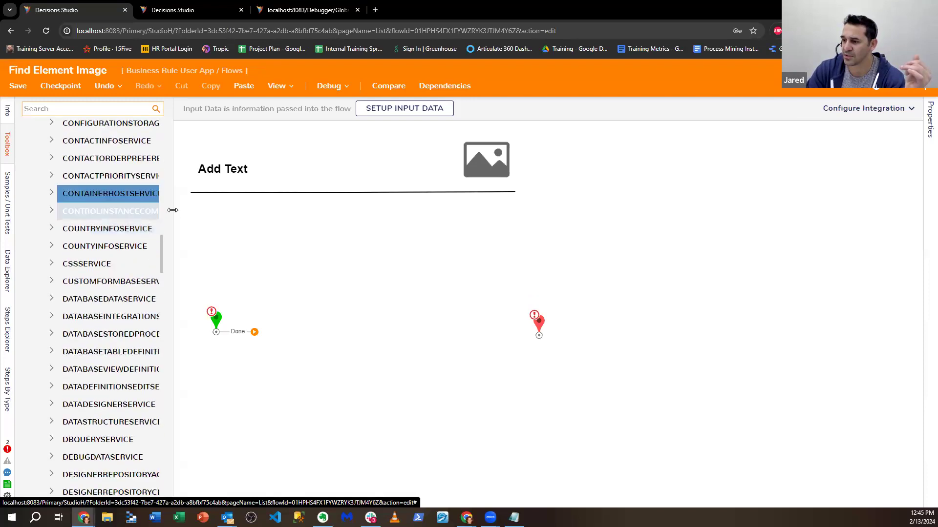
{"action": "left_click_drag", "start_coordinate": [173, 210], "coordinate": [292, 217]}
{"action": "scroll", "coordinate": [137, 281], "scroll_direction": "down", "scroll_amount": 7}
{"action": "scroll", "coordinate": [137, 285], "scroll_direction": "down", "scroll_amount": 4}
{"action": "scroll", "coordinate": [134, 280], "scroll_direction": "down", "scroll_amount": 2}
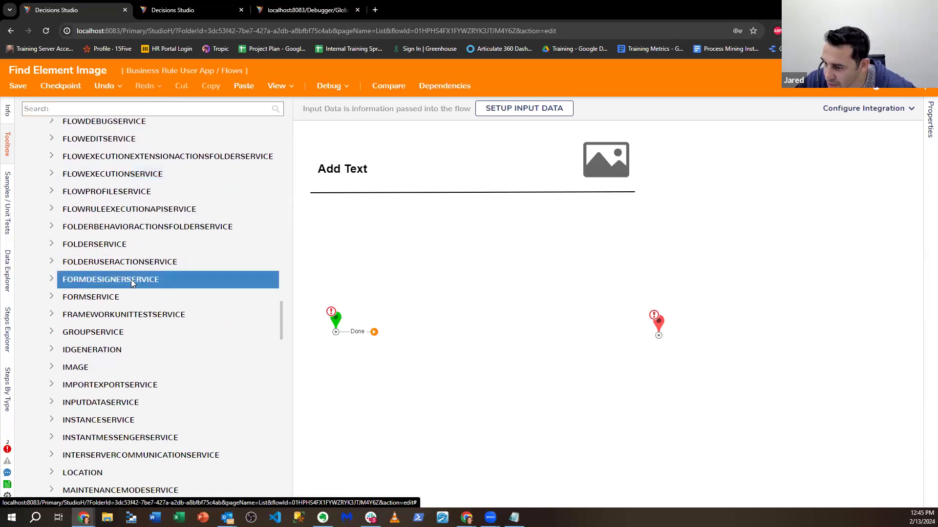
{"action": "left_click", "coordinate": [52, 368]}
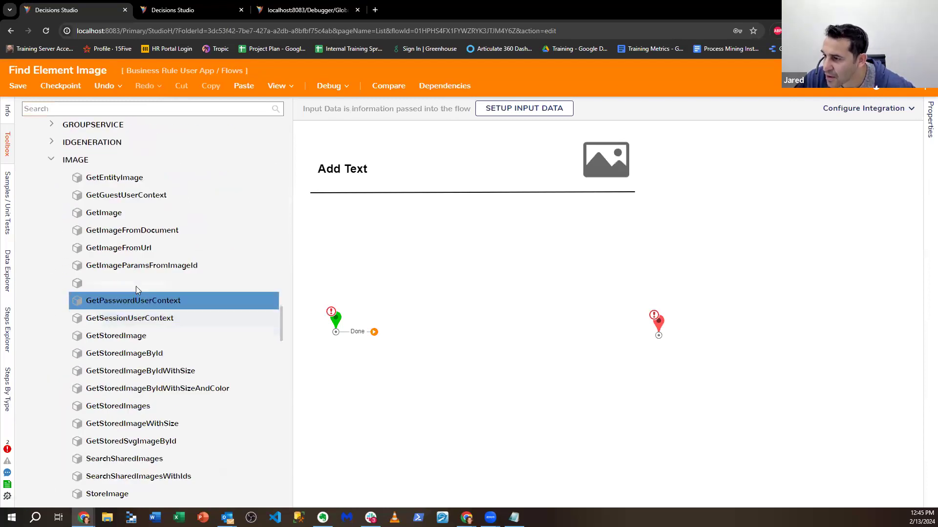
Add the GetEntityImage step to the flow and position it between the start and end steps.
{"action": "left_click_drag", "start_coordinate": [147, 178], "coordinate": [526, 273]}
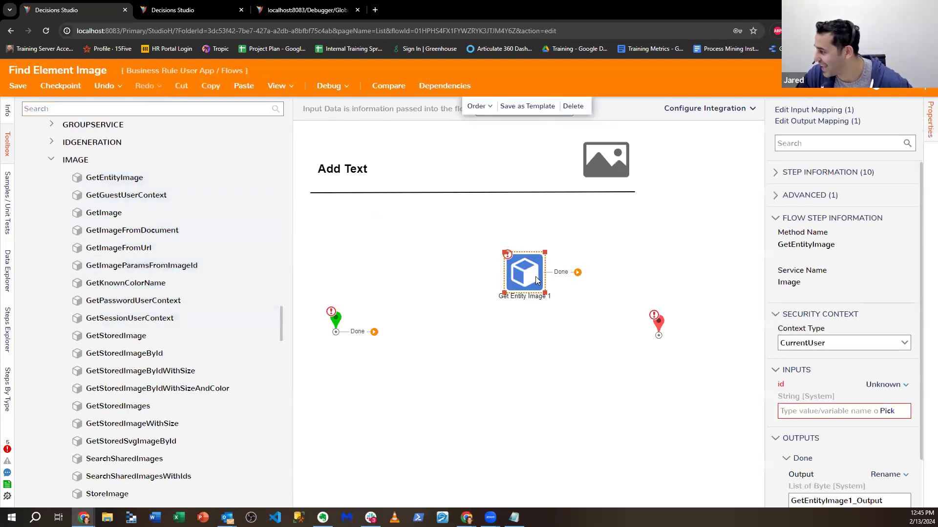
{"action": "scroll", "coordinate": [782, 381], "scroll_direction": "down", "scroll_amount": 1}
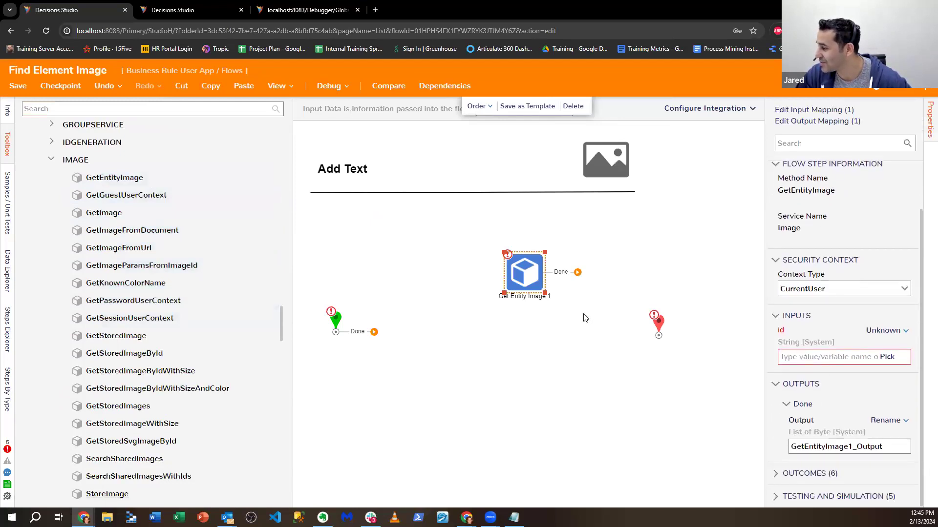
{"action": "left_click_drag", "start_coordinate": [525, 286], "coordinate": [497, 331]}
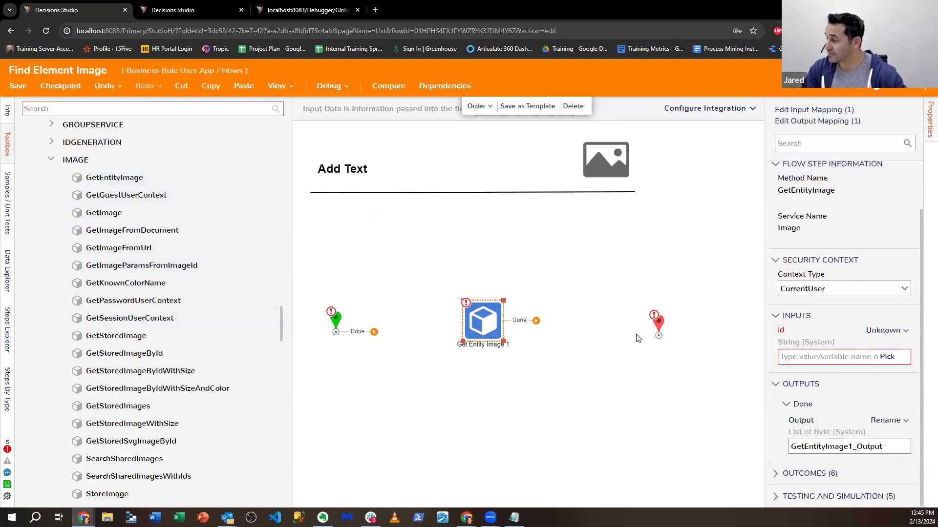
Connect the start step to Get Entity Image, and open the business user's folder under Business User Rule Dashboards.
{"action": "left_click_drag", "start_coordinate": [462, 326], "coordinate": [441, 337]}
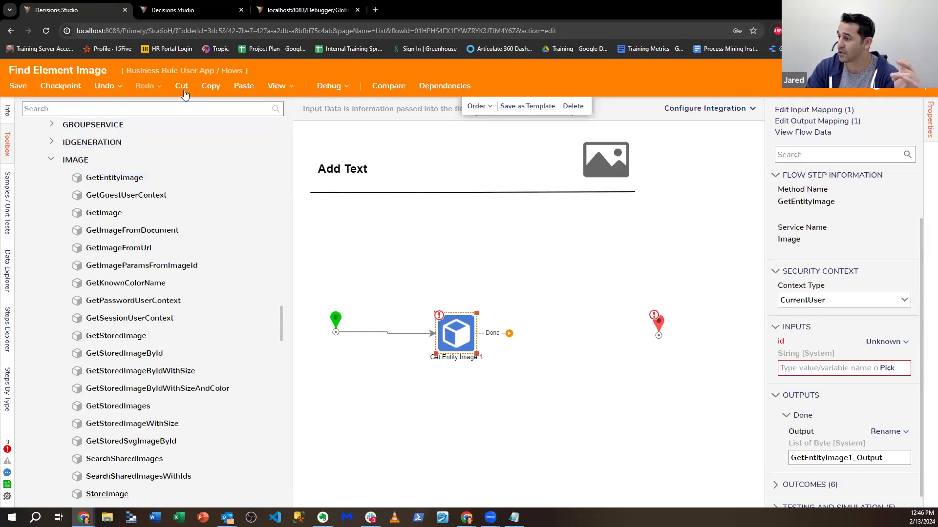
{"action": "left_click", "coordinate": [215, 10]}
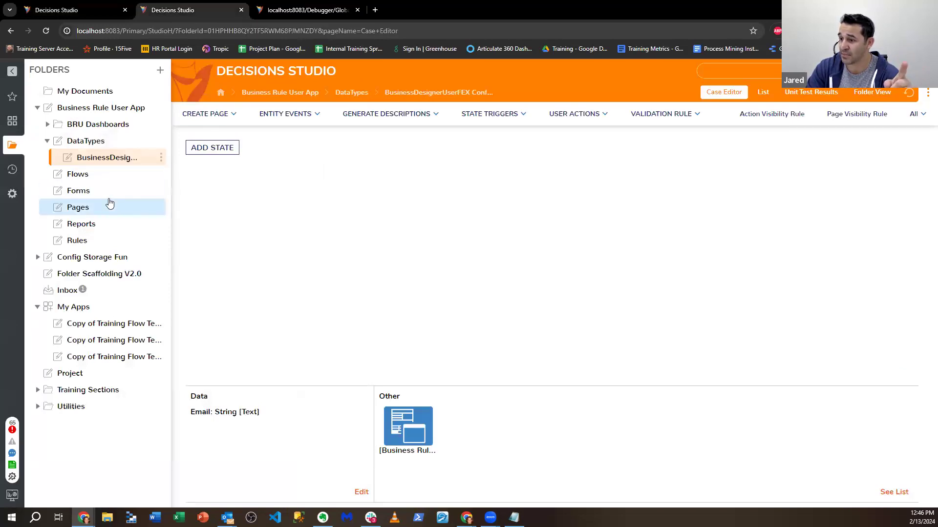
{"action": "left_click", "coordinate": [107, 242]}
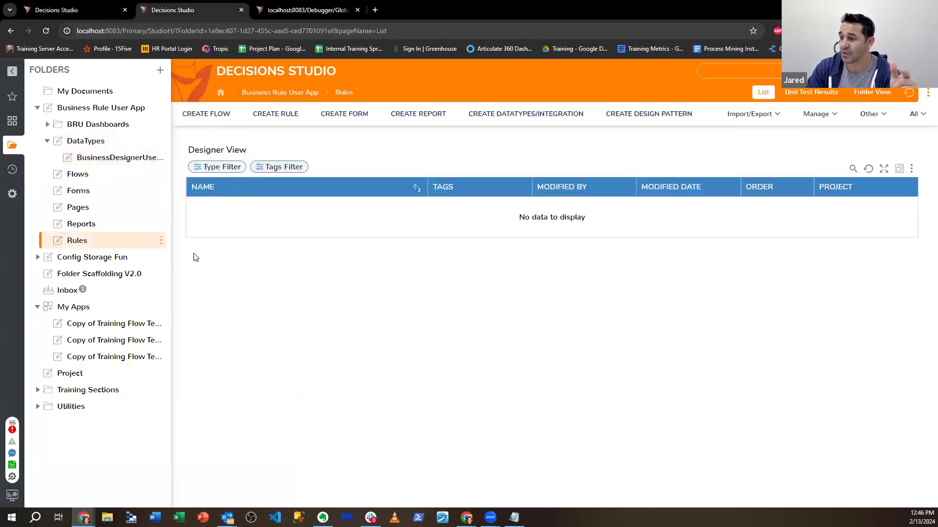
{"action": "left_click", "coordinate": [95, 124]}
{"action": "left_click", "coordinate": [123, 146]}
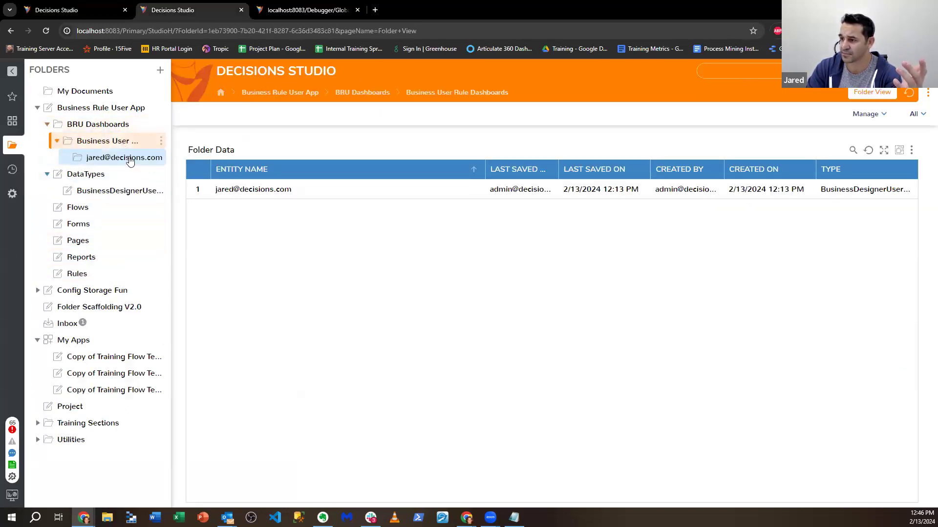
{"action": "left_click", "coordinate": [128, 157]}
Copy the rule ID of Statement Rule 1 from the dashboard's rule report.
{"action": "right_click", "coordinate": [323, 317]}
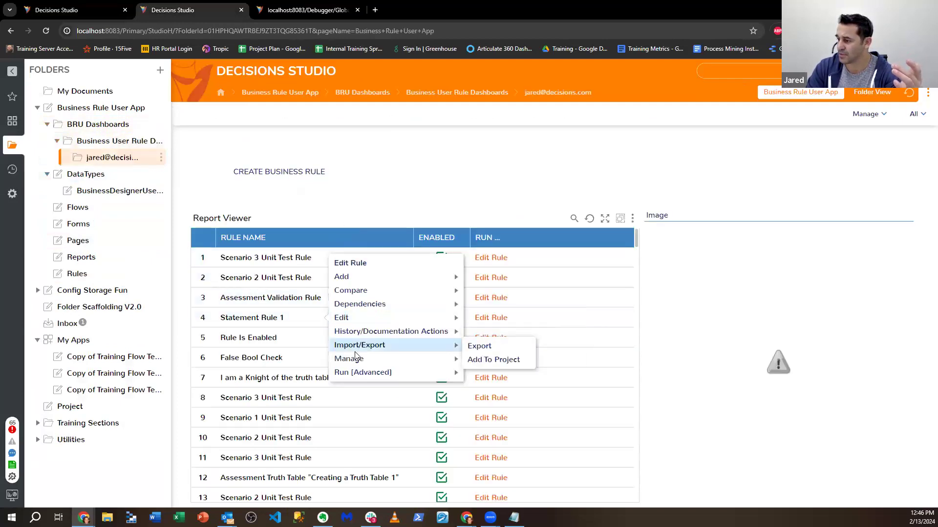
{"action": "mouse_move", "coordinate": [348, 359]}
{"action": "left_click", "coordinate": [492, 373]}
{"action": "left_click", "coordinate": [408, 321]}
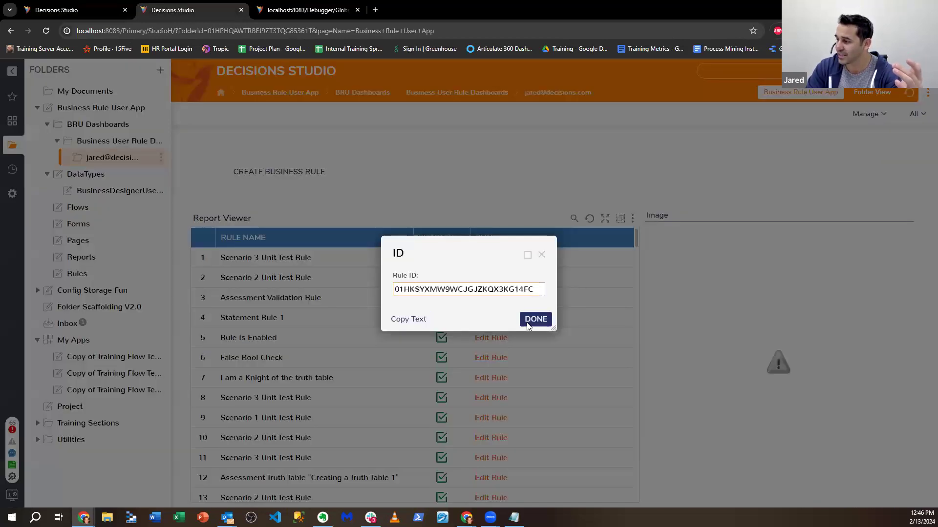
{"action": "left_click", "coordinate": [534, 320]}
Set Get Entity Image's id input to a constant with the copied rule ID, and connect its Done path to the end step.
{"action": "left_click", "coordinate": [78, 10]}
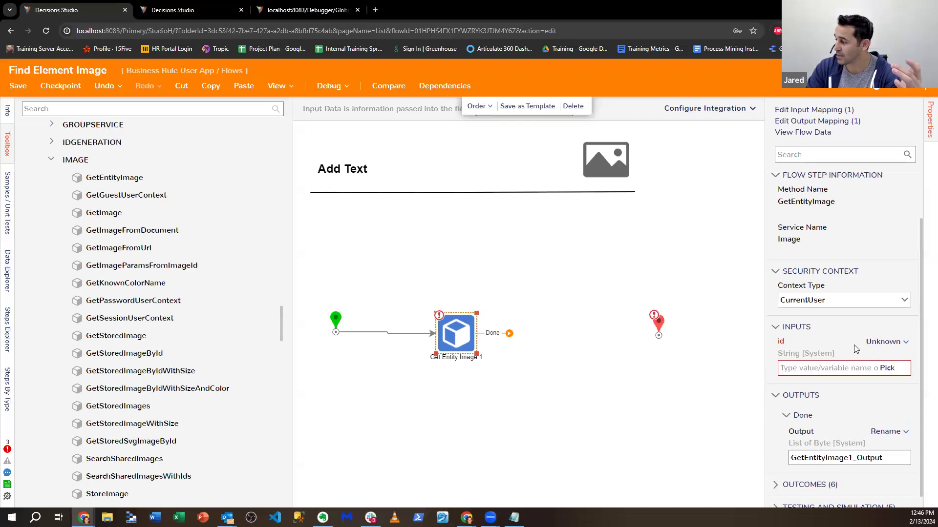
{"action": "left_click", "coordinate": [884, 342]}
{"action": "left_click", "coordinate": [810, 289]}
{"action": "left_click", "coordinate": [800, 369]}
{"action": "key", "text": "ctrl+v"}
{"action": "left_click_drag", "start_coordinate": [509, 333], "coordinate": [652, 326]}
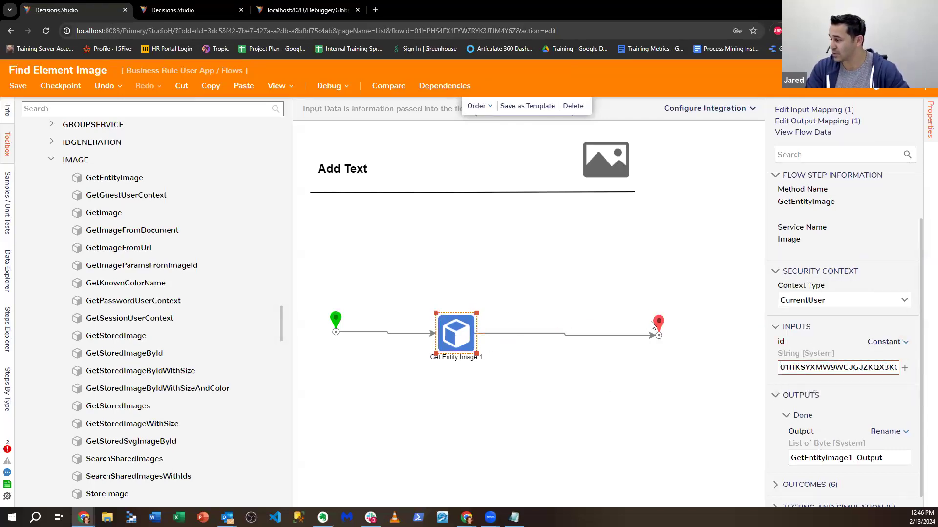
{"action": "left_click", "coordinate": [465, 142]}
Debug the Find Element Image flow and view the output data of the Get Entity Image execution.
{"action": "left_click", "coordinate": [337, 87]}
{"action": "left_click", "coordinate": [442, 229]}
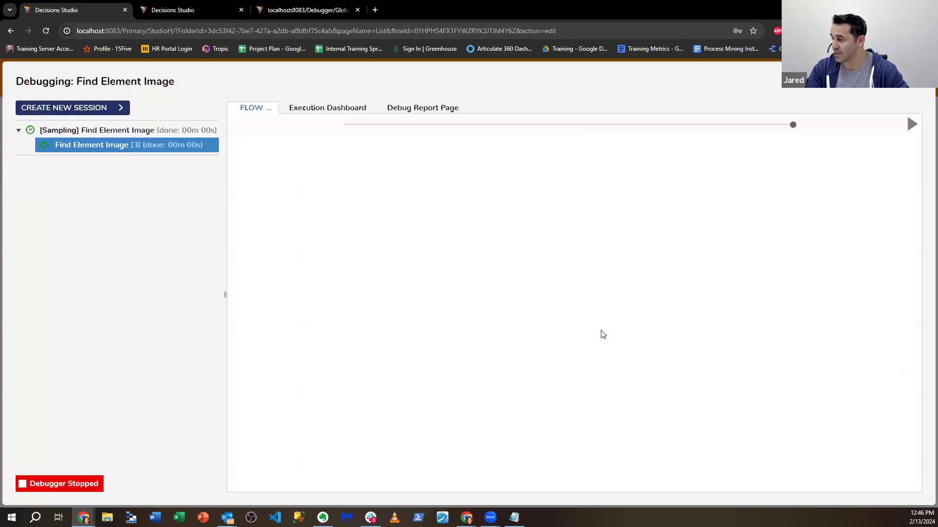
{"action": "mouse_move", "coordinate": [426, 343]}
{"action": "left_click", "coordinate": [508, 342]}
{"action": "left_click", "coordinate": [556, 362]}
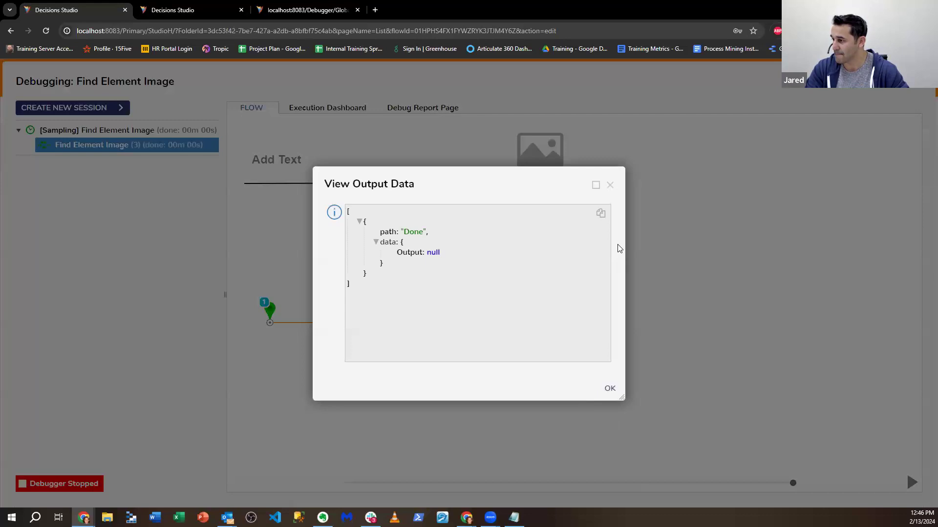
{"action": "left_click", "coordinate": [610, 185]}
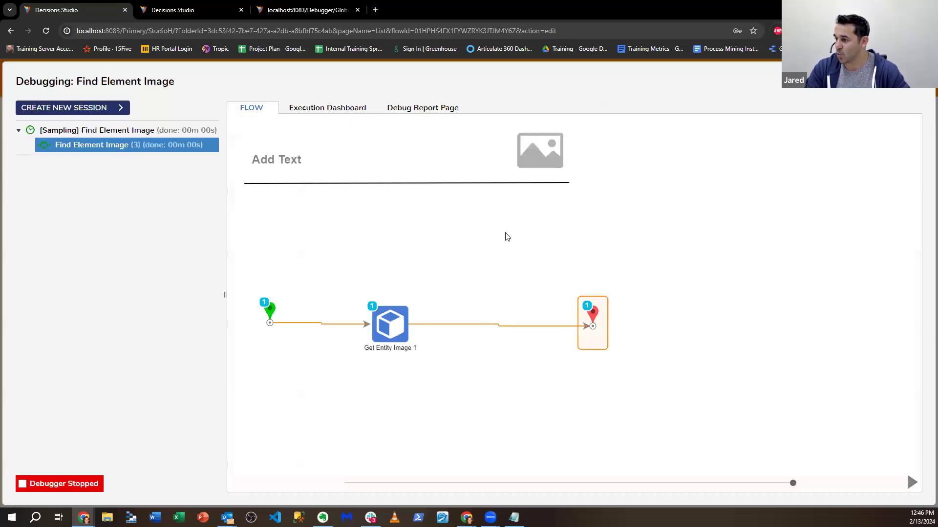
View the combined input and output data of the Get Entity Image execution, and return to the flow designer.
{"action": "mouse_move", "coordinate": [390, 326]}
{"action": "left_click", "coordinate": [504, 345]}
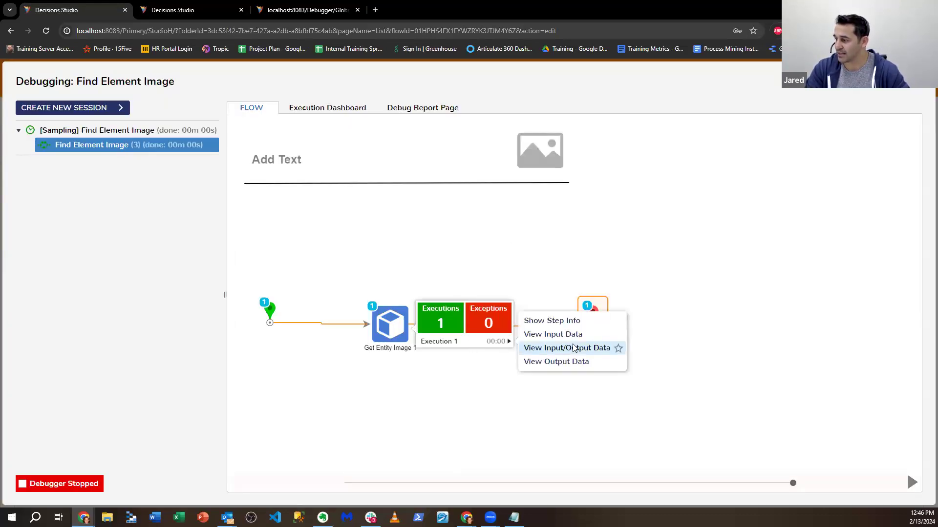
{"action": "left_click", "coordinate": [575, 348]}
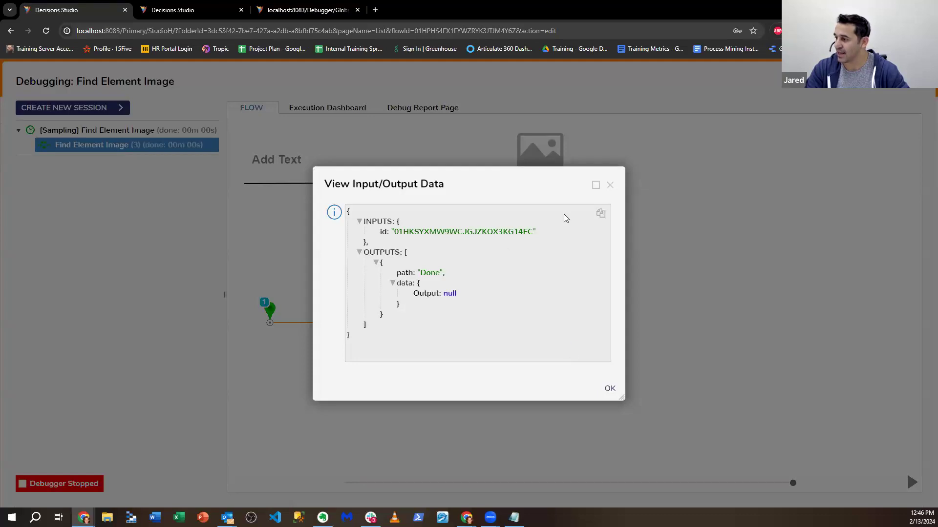
{"action": "left_click", "coordinate": [609, 184]}
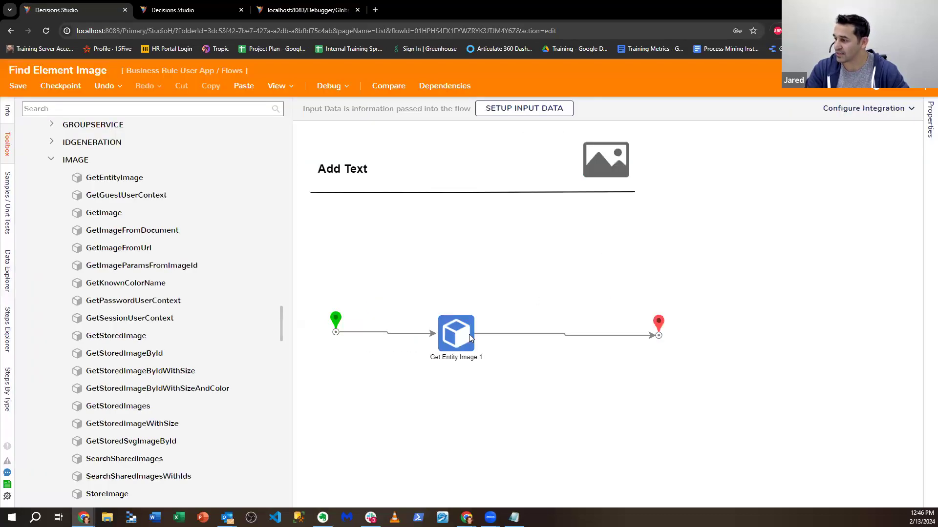
Check the constant id on Get Entity Image, and add an unconnected GetImage step above the path to the end step.
{"action": "left_click", "coordinate": [468, 334]}
{"action": "left_click", "coordinate": [817, 421]}
{"action": "key", "text": "End"}
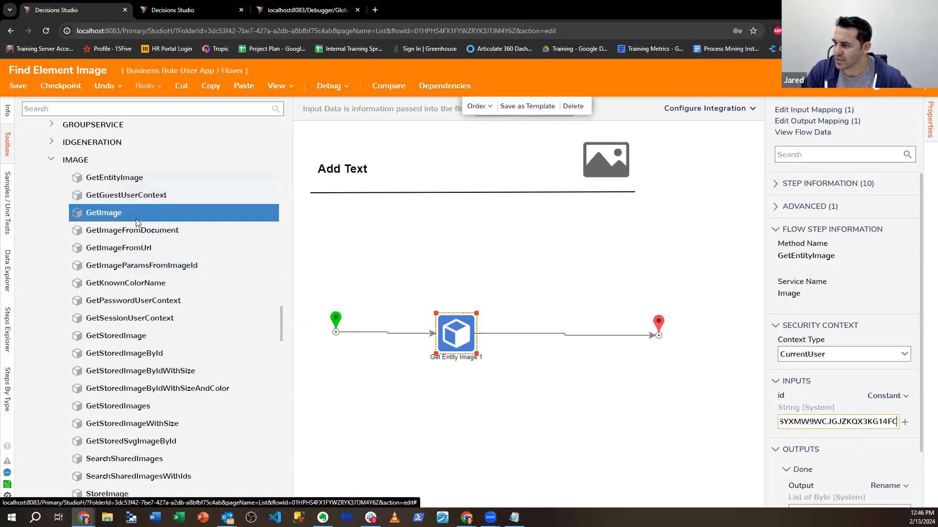
{"action": "left_click_drag", "start_coordinate": [105, 213], "coordinate": [574, 289]}
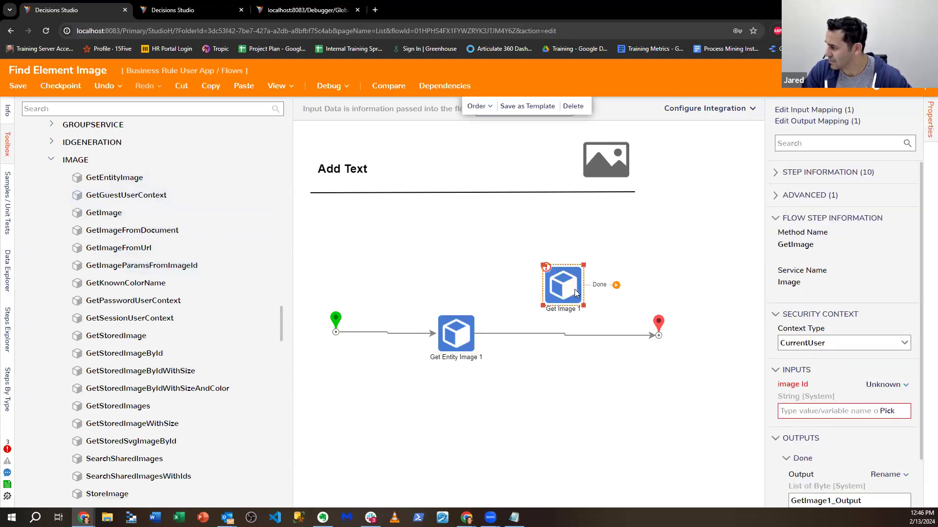
{"action": "left_click", "coordinate": [455, 346]}
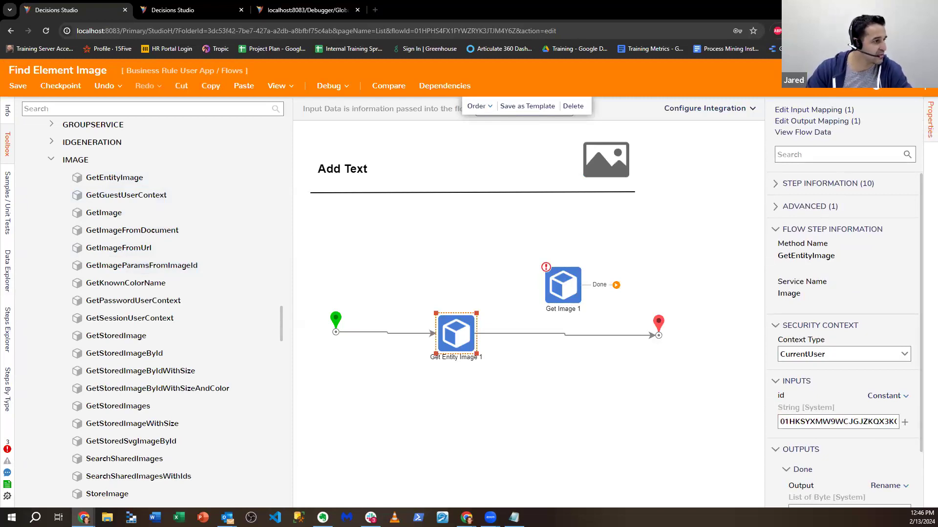
{"action": "key", "text": "alt+Tab"}
{"action": "key", "text": "alt+Tab"}
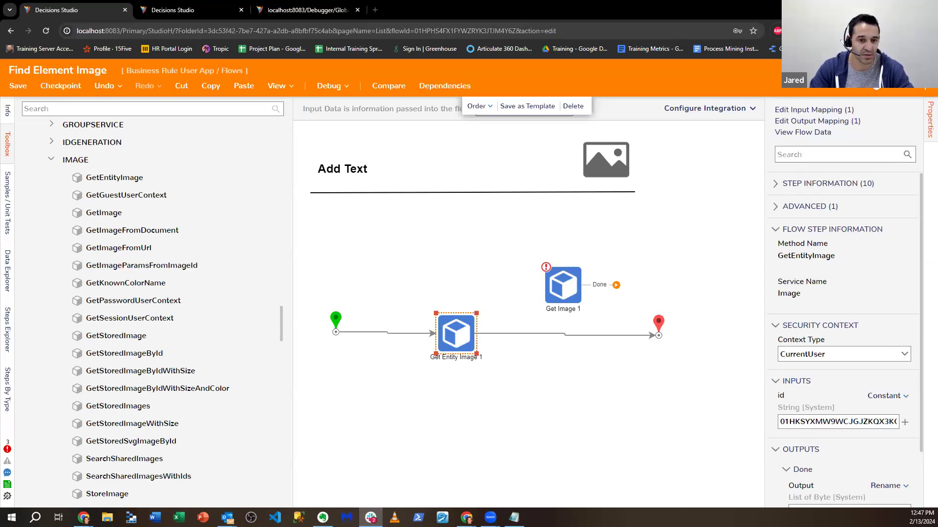
Show the preview of the first Scenario 3 Unit Test Rule in the dashboard's rule report.
{"action": "left_click", "coordinate": [185, 9]}
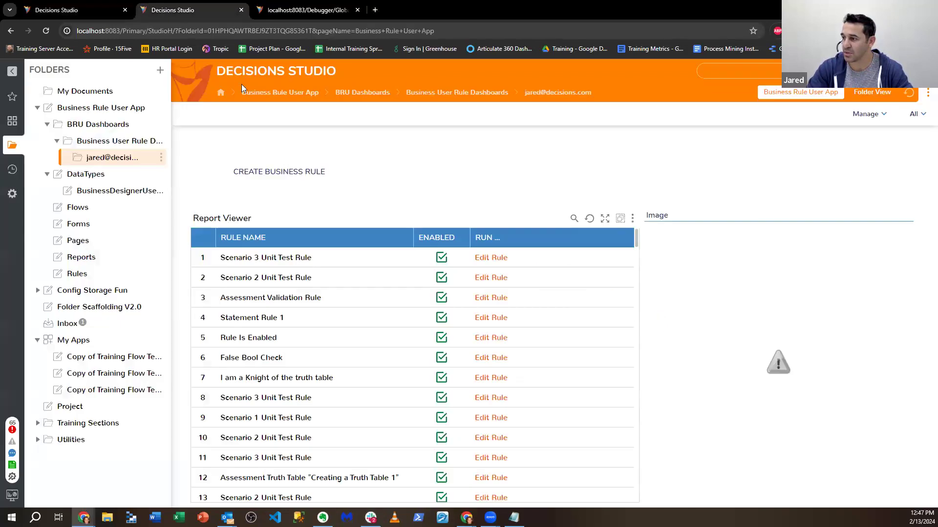
{"action": "right_click", "coordinate": [356, 315]}
{"action": "mouse_move", "coordinate": [412, 312]}
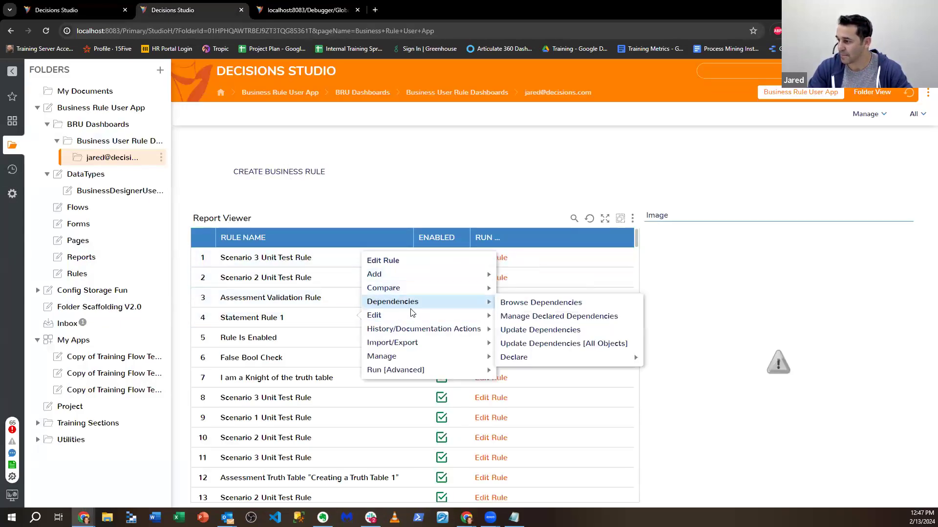
{"action": "right_click", "coordinate": [276, 255]}
{"action": "left_click", "coordinate": [320, 211]}
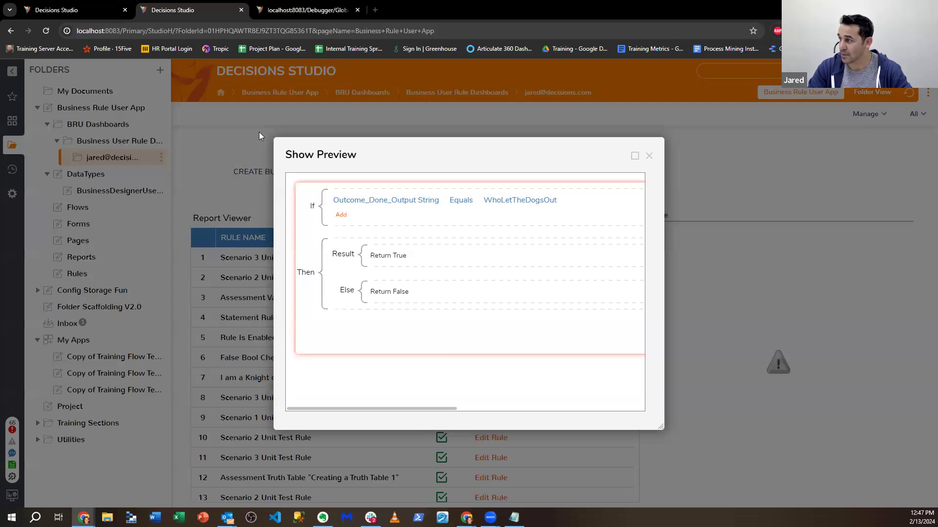
Capture a screenshot of the area around the Show Preview dialog, and close the dialog.
{"action": "key", "text": "Print"}
{"action": "left_click_drag", "start_coordinate": [260, 132], "coordinate": [687, 444]}
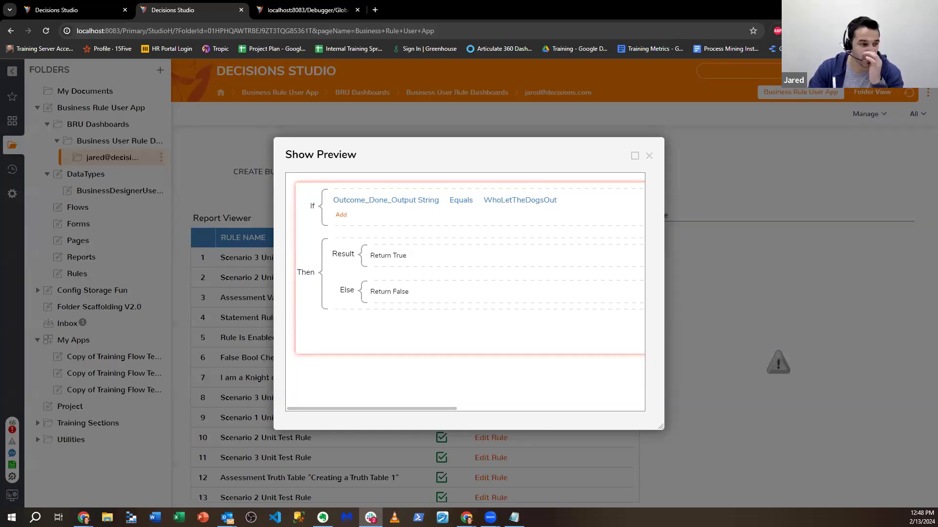
{"action": "left_click", "coordinate": [649, 155]}
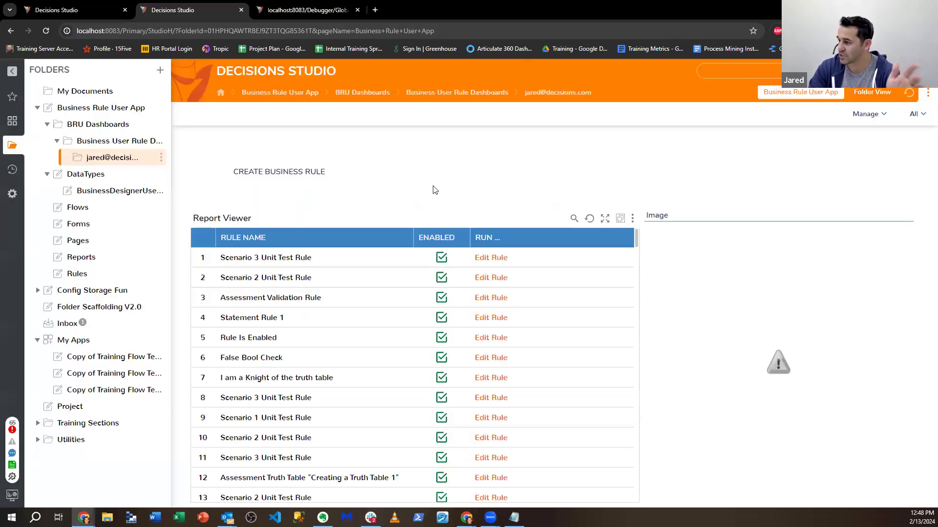
Try a GetStoredImage step on the Find Element Image canvas below Get Entity Image, and delete it.
{"action": "left_click", "coordinate": [78, 10]}
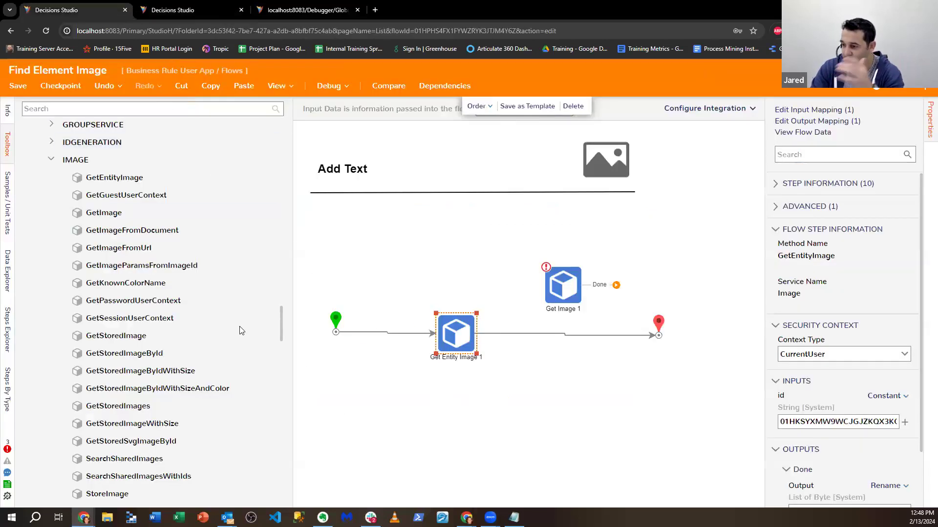
{"action": "left_click_drag", "start_coordinate": [185, 336], "coordinate": [420, 427]}
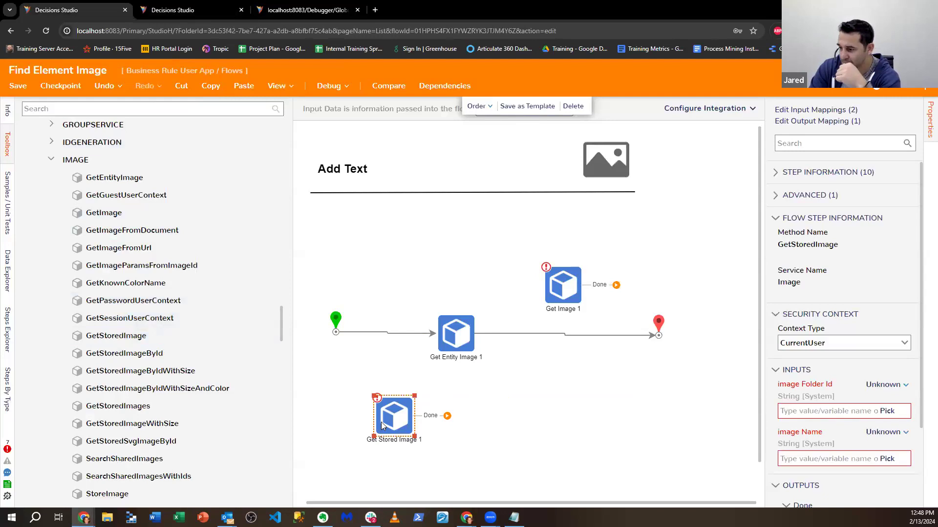
{"action": "right_click", "coordinate": [384, 423]}
{"action": "left_click", "coordinate": [404, 425]}
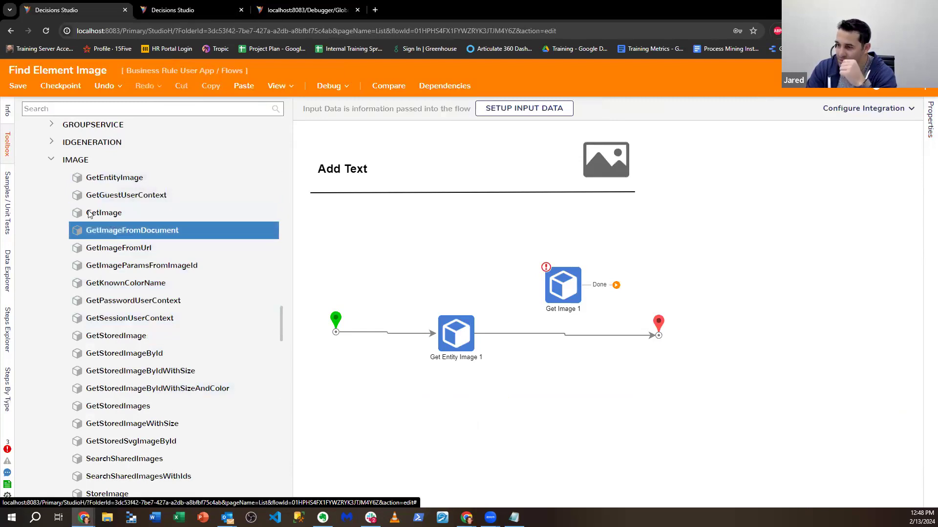
Examine the security context type options of the Get Entity Image step without changing the selection.
{"action": "left_click", "coordinate": [458, 334]}
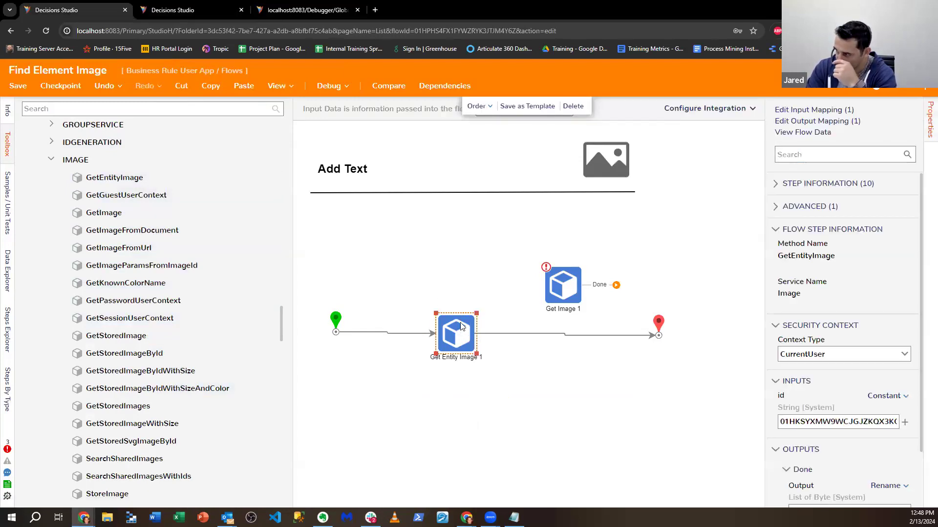
{"action": "scroll", "coordinate": [893, 322], "scroll_direction": "down", "scroll_amount": 2}
{"action": "left_click", "coordinate": [906, 293]}
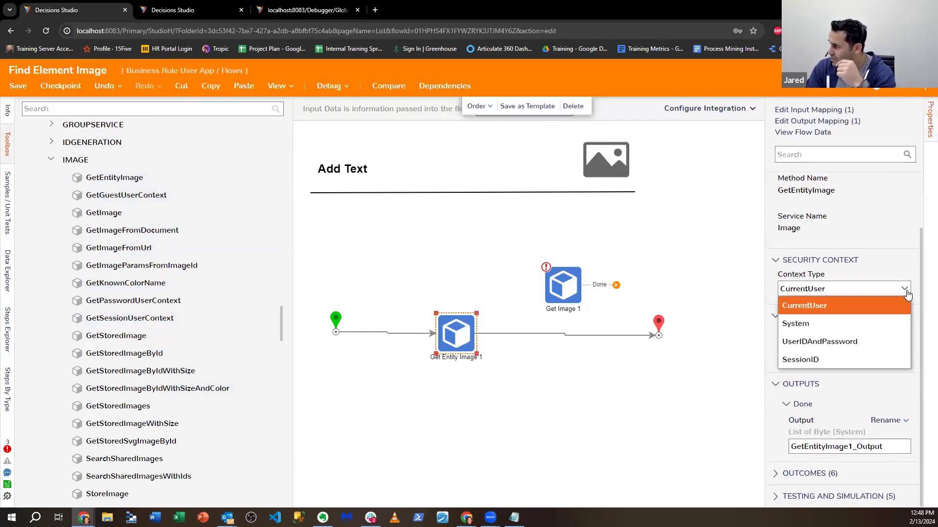
{"action": "left_click", "coordinate": [873, 260]}
{"action": "left_click", "coordinate": [825, 294]}
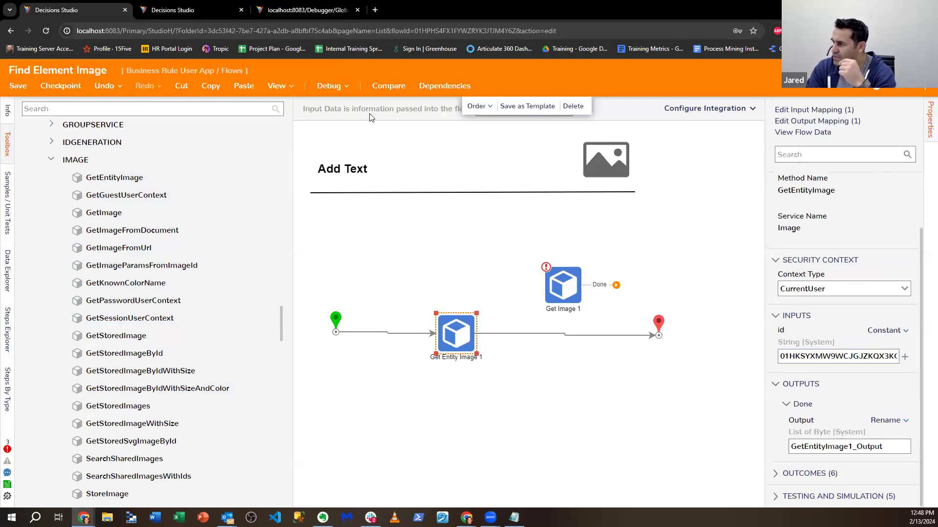
Debug the flow again, review Get Entity Image's input and output data, and close the debugger.
{"action": "left_click", "coordinate": [325, 88]}
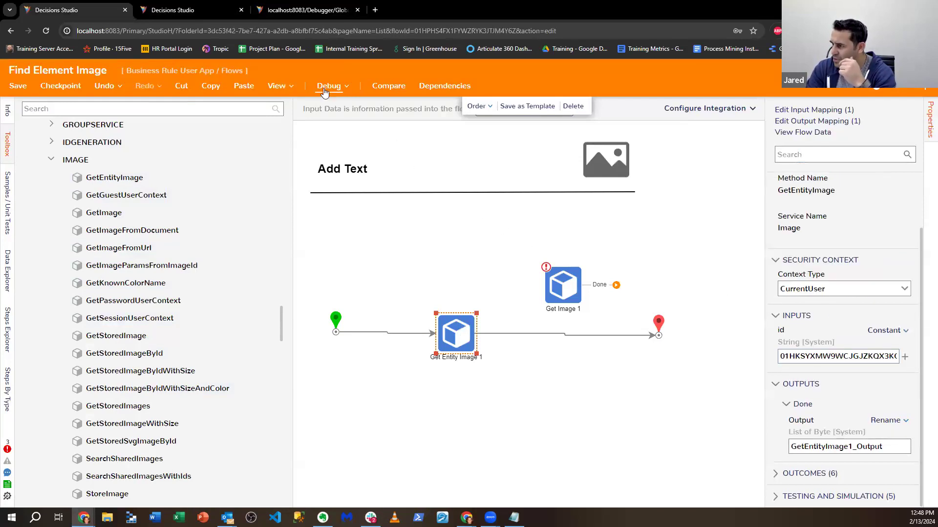
{"action": "left_click", "coordinate": [481, 234]}
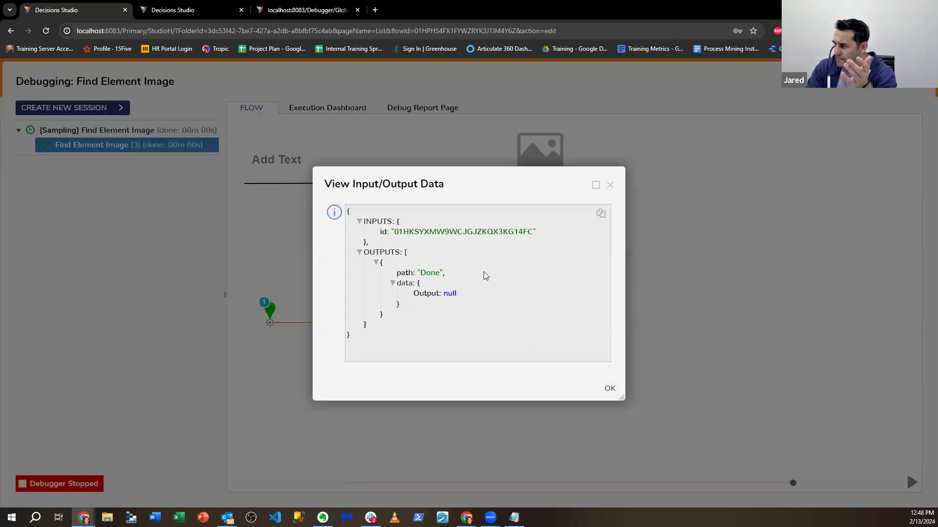
{"action": "left_click", "coordinate": [609, 184]}
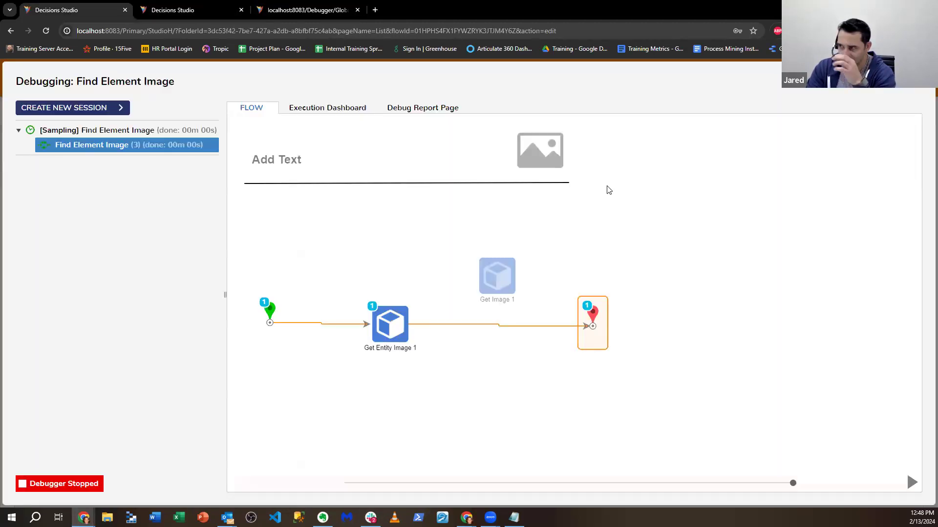
{"action": "left_click", "coordinate": [924, 69]}
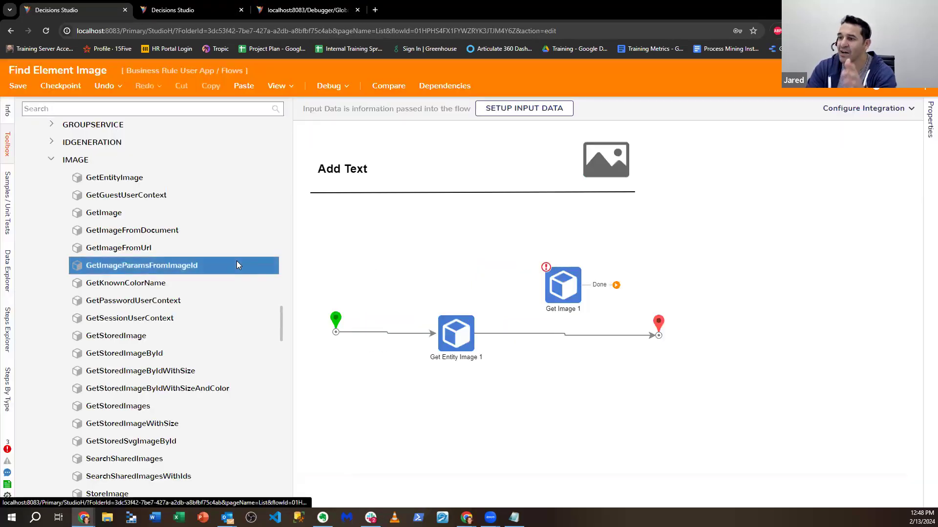
Try GetStoredImage and GetStoredImageById steps on the canvas, and arrange them with Get Image below the Get Entity Image step.
{"action": "scroll", "coordinate": [236, 261], "scroll_direction": "down", "scroll_amount": 2}
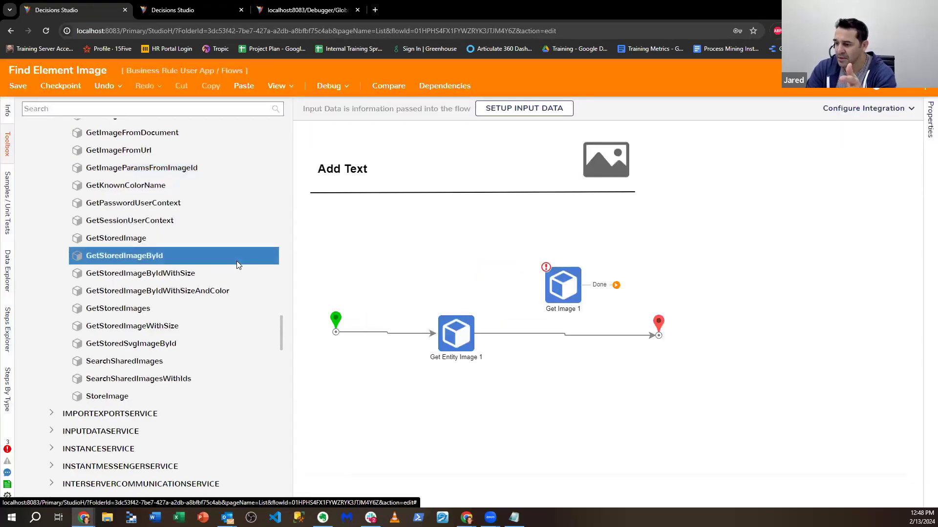
{"action": "scroll", "coordinate": [237, 261], "scroll_direction": "up", "scroll_amount": 4}
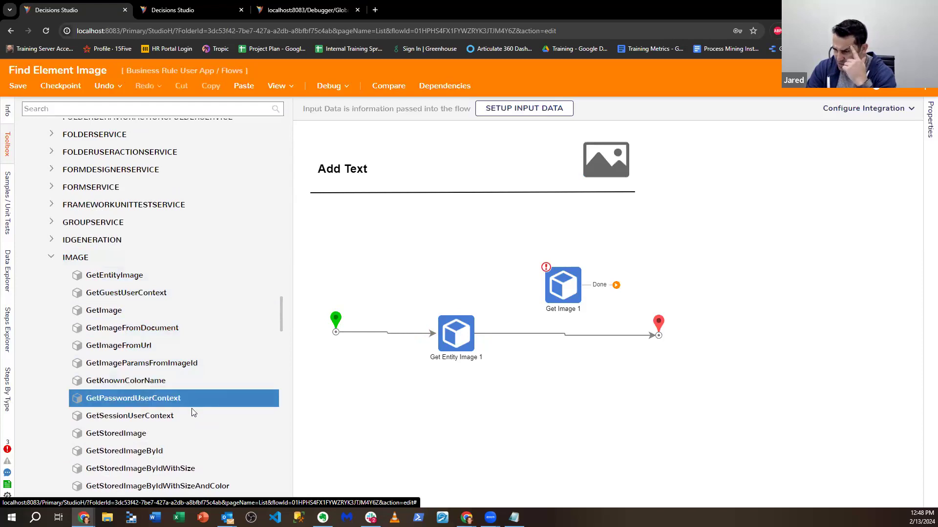
{"action": "left_click_drag", "start_coordinate": [194, 435], "coordinate": [544, 426]}
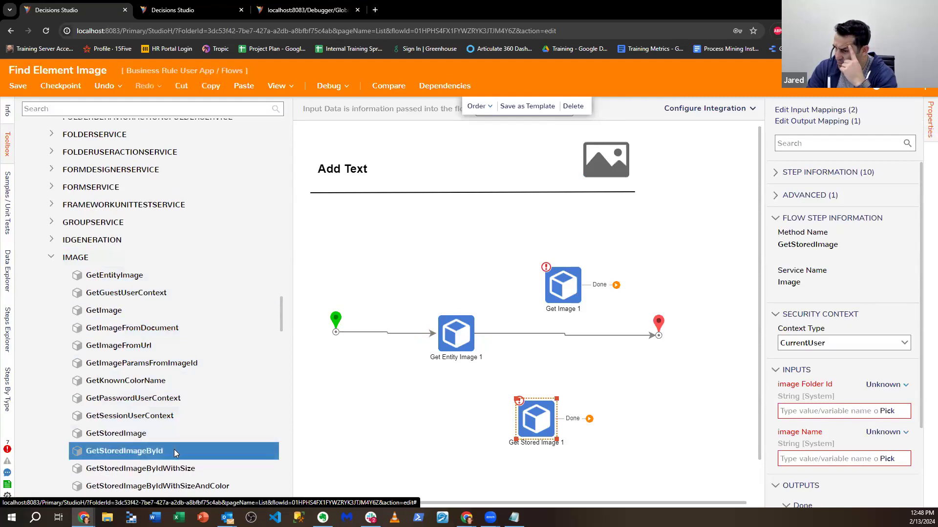
{"action": "left_click_drag", "start_coordinate": [175, 452], "coordinate": [398, 412]}
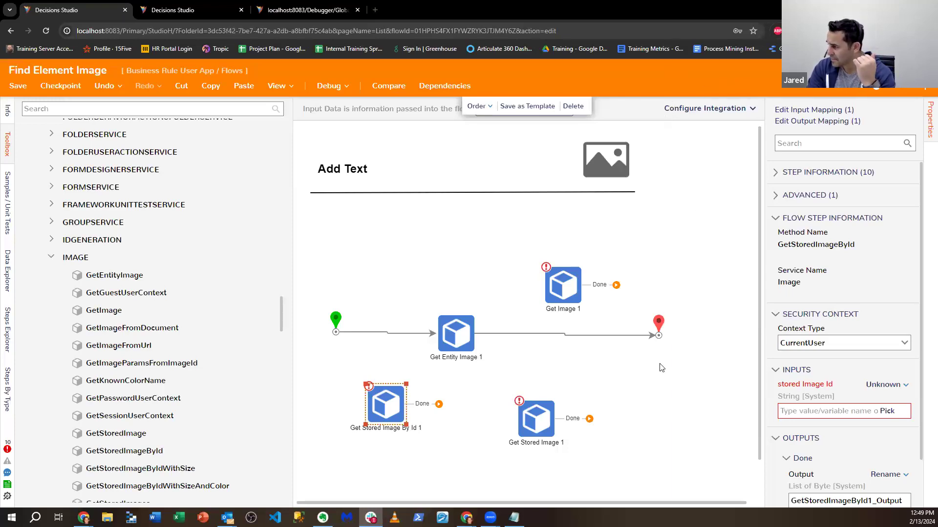
{"action": "left_click_drag", "start_coordinate": [547, 284], "coordinate": [603, 422]}
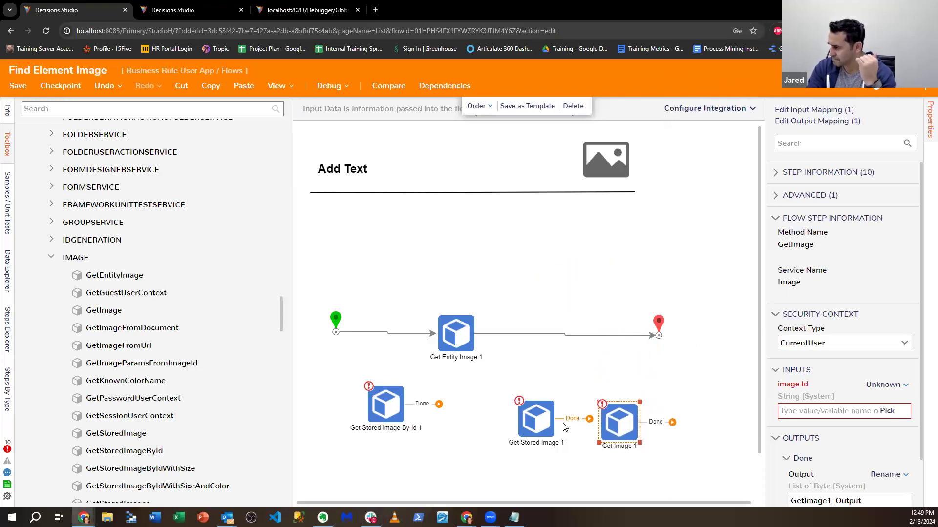
{"action": "left_click_drag", "start_coordinate": [546, 427], "coordinate": [519, 424]}
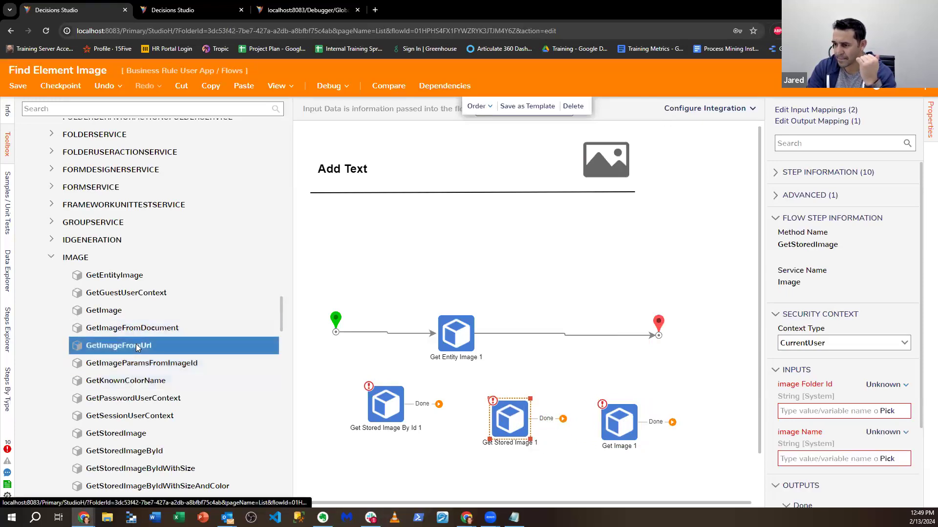
Delete the four image steps and insert a Fetch Entities step into the path between the flow's start and end.
{"action": "left_click_drag", "start_coordinate": [382, 311], "coordinate": [610, 488]}
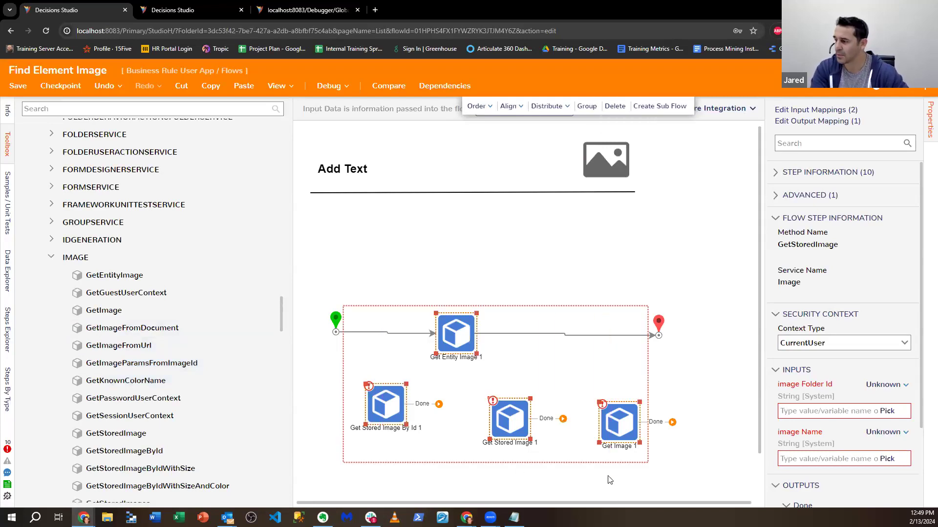
{"action": "key", "text": "Delete"}
{"action": "left_click", "coordinate": [72, 103]}
{"action": "type", "text": "Fetch E"}
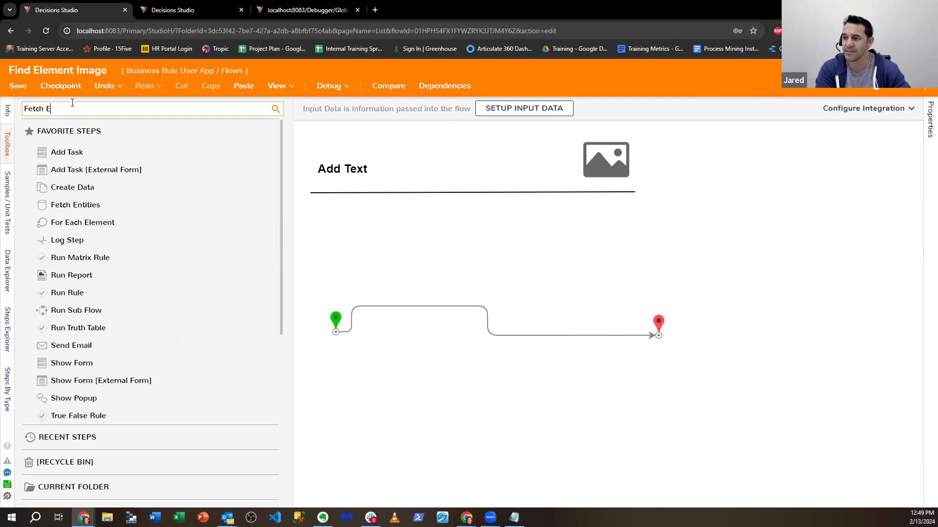
{"action": "type", "text": "ntities"}
{"action": "left_click_drag", "start_coordinate": [64, 144], "coordinate": [450, 311]}
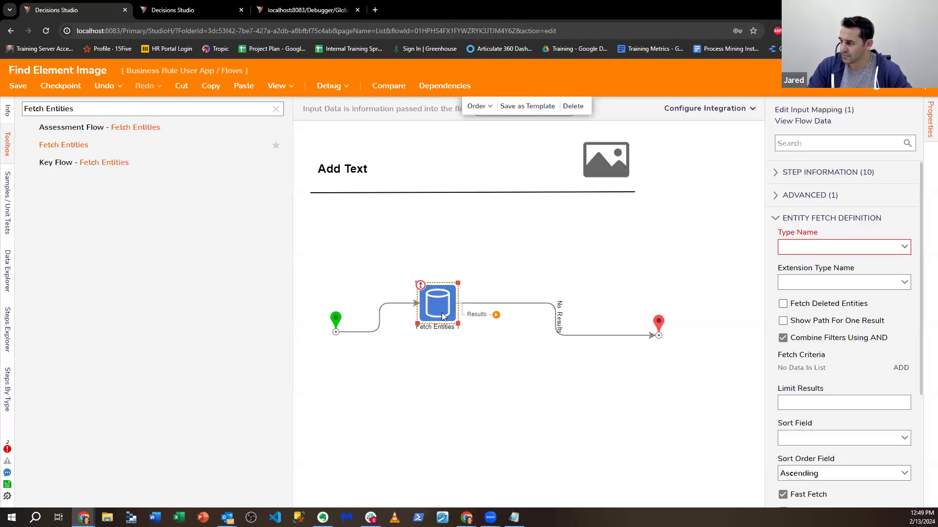
Set the Fetch Entities type name to ElementRegistration and connect its Results path to the end step.
{"action": "left_click", "coordinate": [844, 249]}
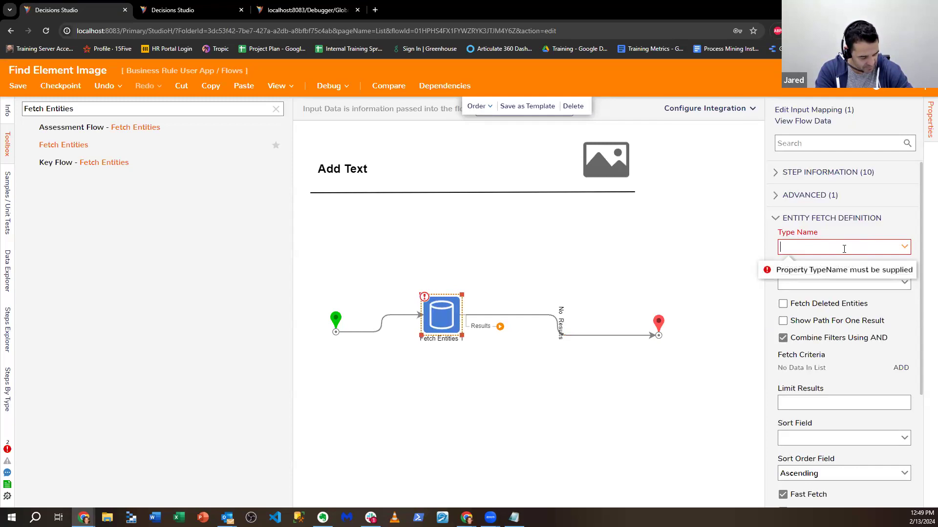
{"action": "type", "text": "element"}
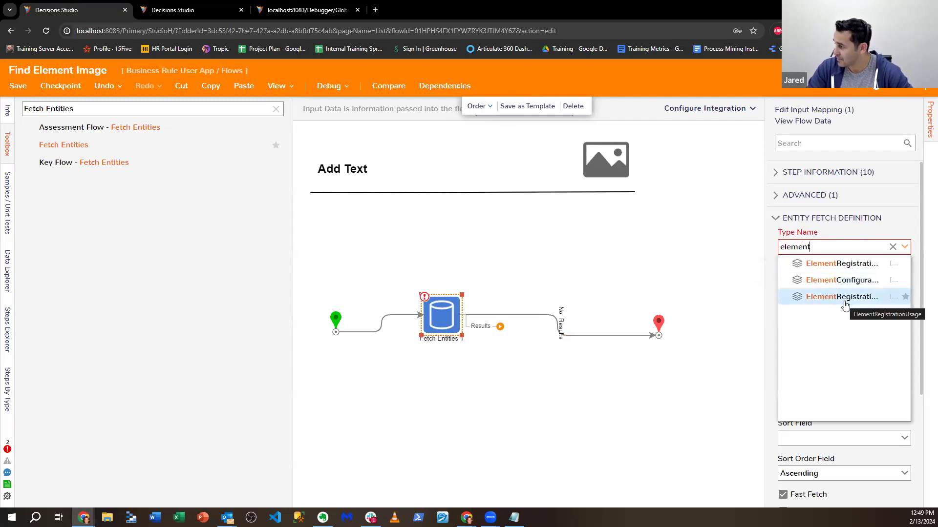
{"action": "left_click", "coordinate": [827, 264]}
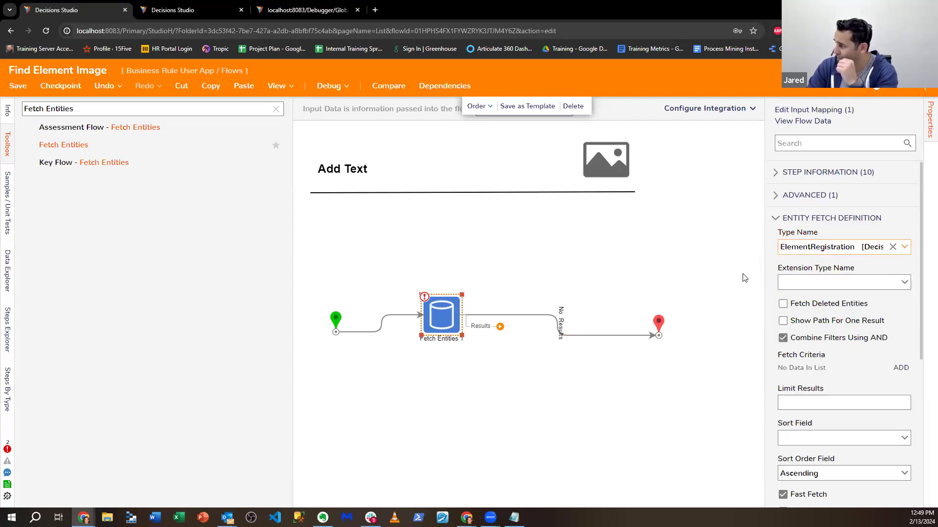
{"action": "left_click_drag", "start_coordinate": [500, 326], "coordinate": [657, 334]}
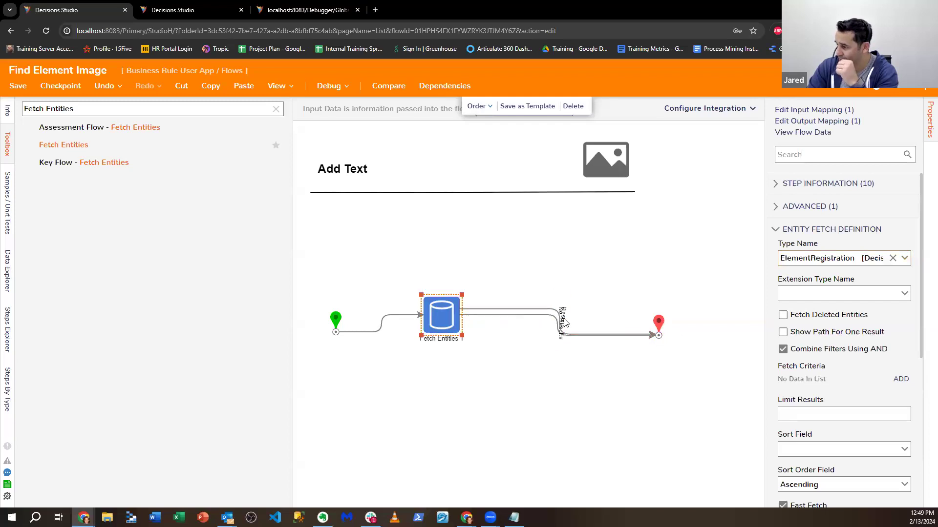
Debug the flow, open the Fetch Entities step's output data, and close the debugger.
{"action": "left_click", "coordinate": [331, 87]}
{"action": "left_click", "coordinate": [534, 234]}
{"action": "mouse_move", "coordinate": [403, 306]}
{"action": "left_click", "coordinate": [501, 325]}
{"action": "left_click", "coordinate": [534, 329]}
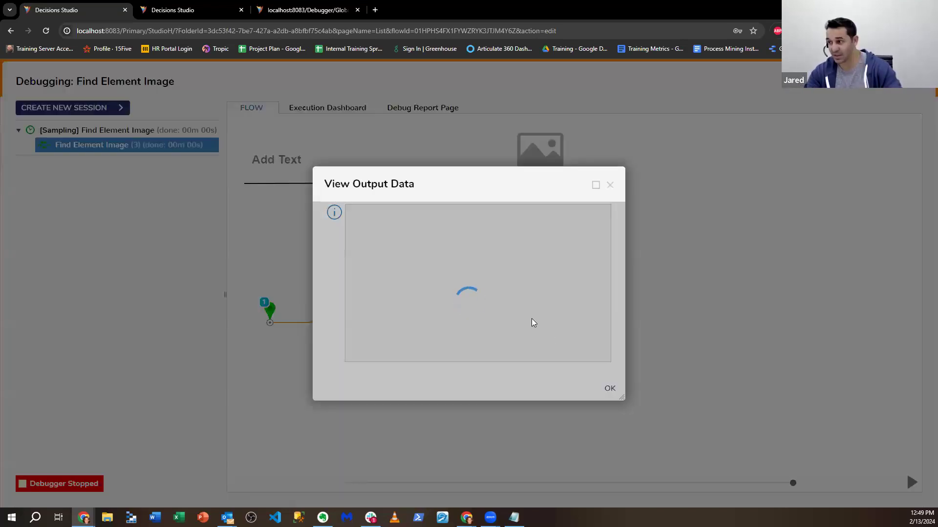
{"action": "left_click", "coordinate": [610, 184]}
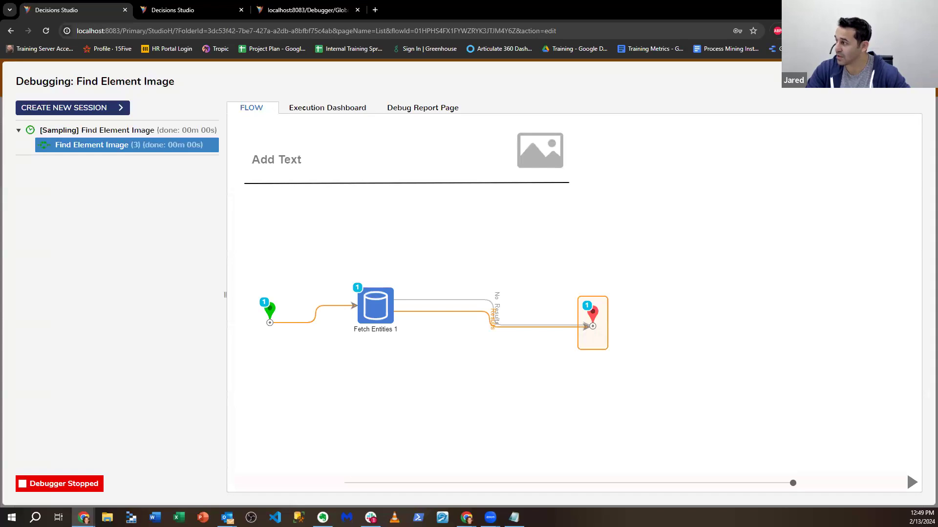
{"action": "left_click", "coordinate": [920, 78]}
Set the Fetch Entities step's Parent Folder Id to a constant, picking the Flows folder from the recent folders.
{"action": "left_click", "coordinate": [447, 317]}
{"action": "left_click", "coordinate": [896, 380]}
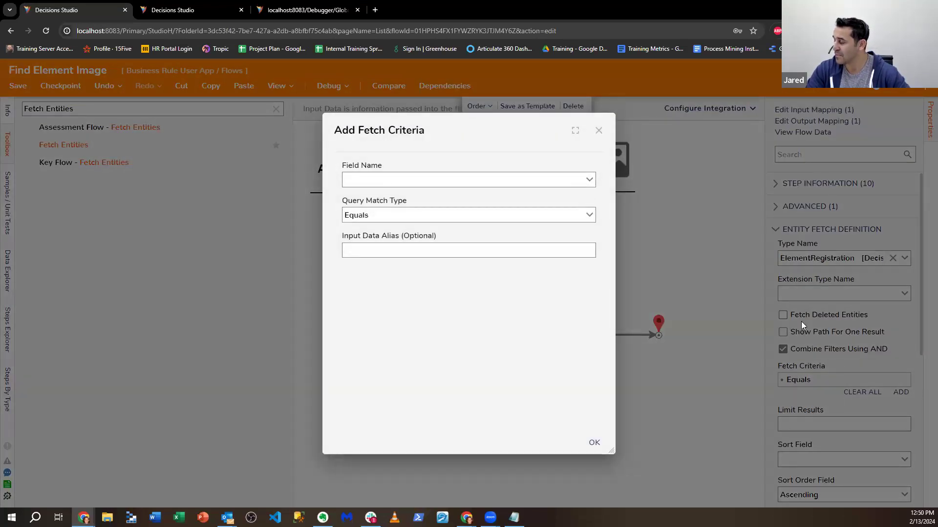
{"action": "key", "text": "Escape"}
{"action": "scroll", "coordinate": [859, 362], "scroll_direction": "down", "scroll_amount": 5}
{"action": "left_click", "coordinate": [883, 441]}
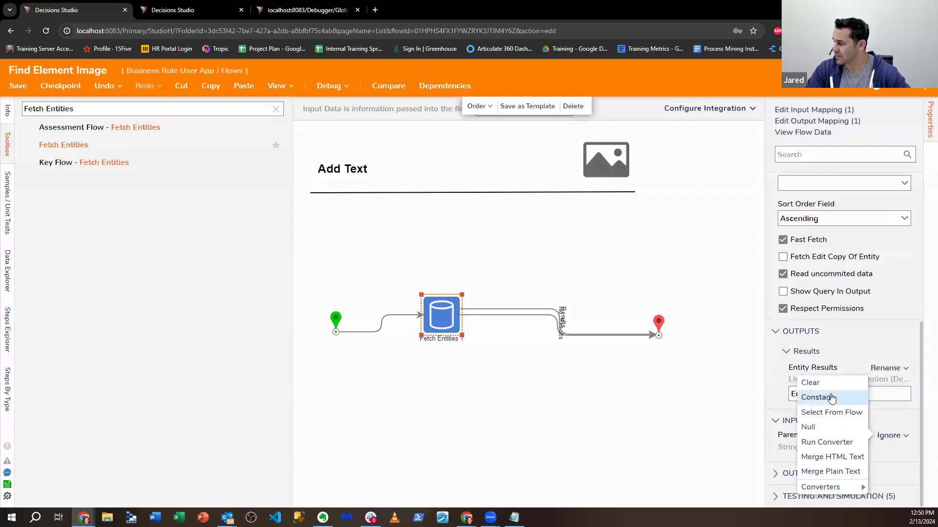
{"action": "left_click", "coordinate": [831, 393]}
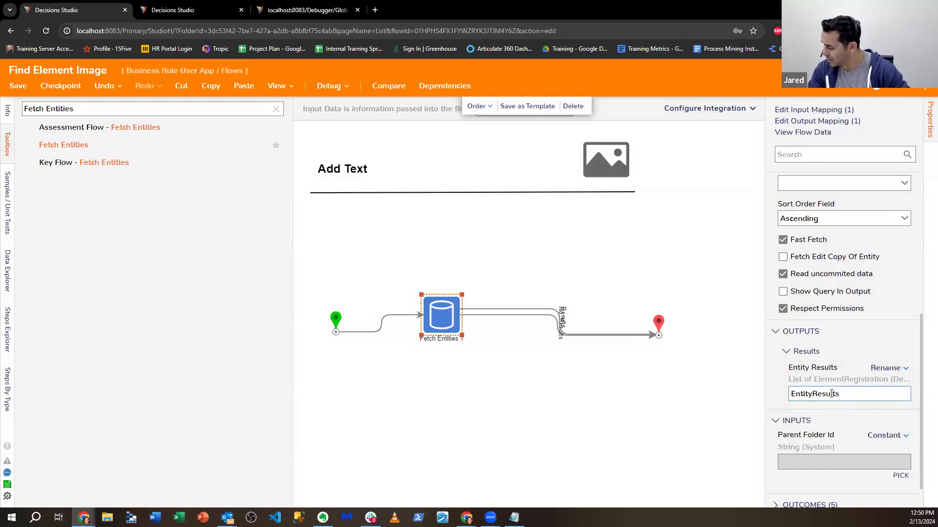
{"action": "left_click", "coordinate": [900, 475]}
{"action": "left_click", "coordinate": [390, 189]}
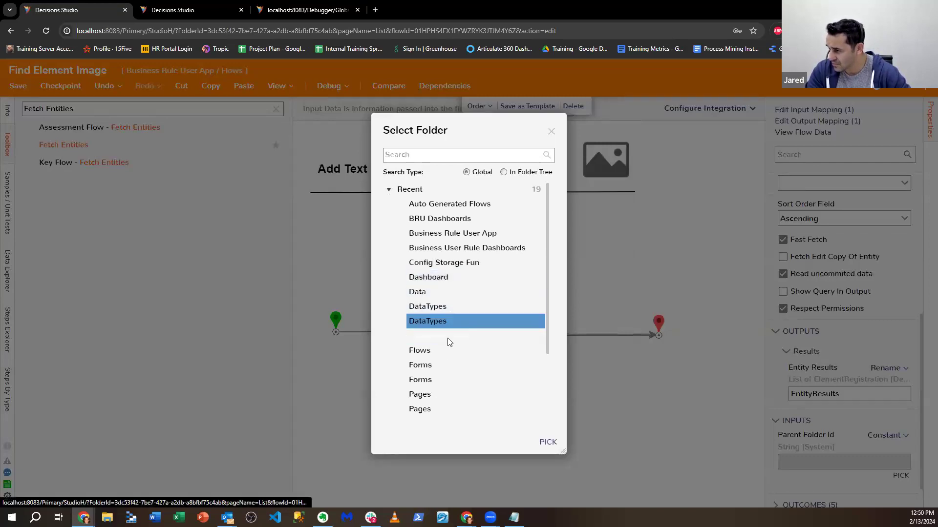
{"action": "left_click", "coordinate": [442, 350]}
{"action": "left_click", "coordinate": [547, 442]}
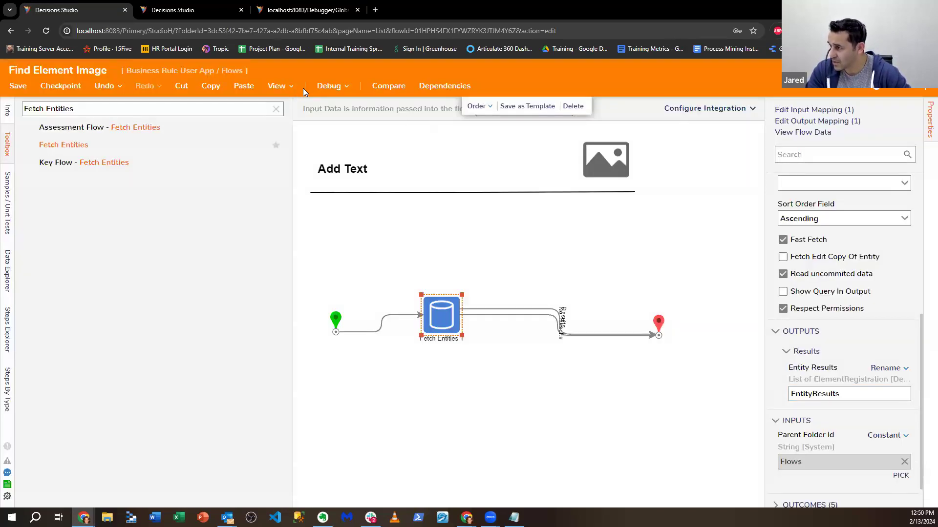
Debug the flow again, and open the Fetch Entities step's output data in an enlarged window.
{"action": "left_click", "coordinate": [329, 85]}
{"action": "left_click", "coordinate": [471, 231]}
{"action": "mouse_move", "coordinate": [371, 311]}
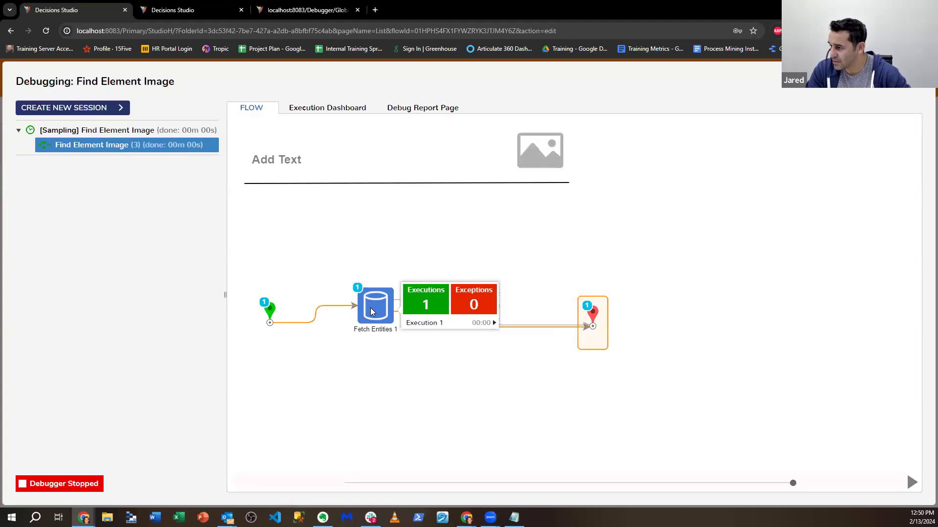
{"action": "left_click", "coordinate": [494, 322]}
{"action": "left_click", "coordinate": [538, 343]}
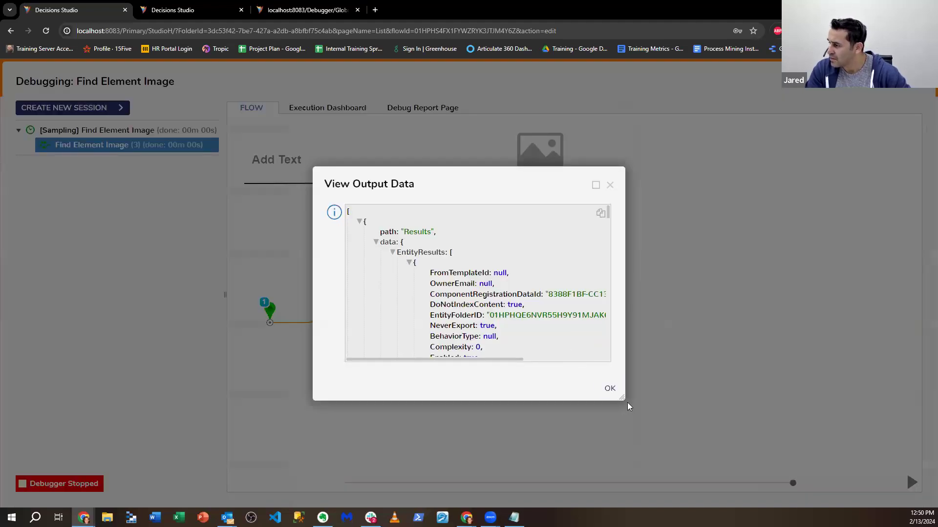
{"action": "left_click_drag", "start_coordinate": [622, 398], "coordinate": [830, 475]}
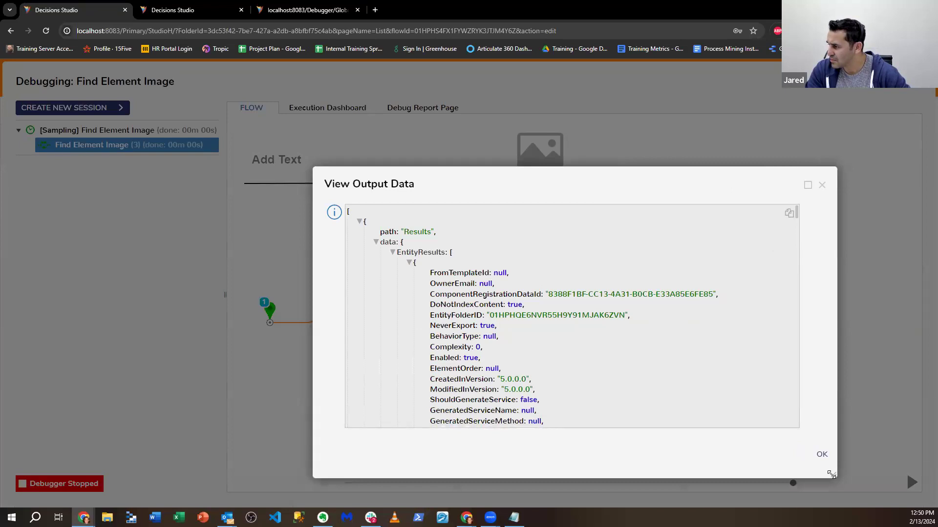
Examine the Fetch Entities output data, going through the fields of each returned element registration for anything referring to an image.
{"action": "scroll", "coordinate": [636, 338], "scroll_direction": "down", "scroll_amount": 3}
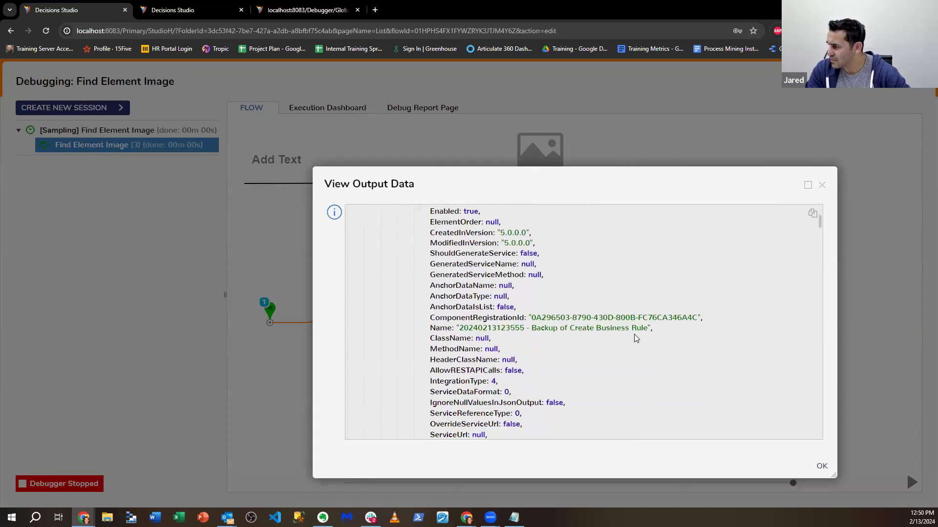
{"action": "scroll", "coordinate": [636, 338], "scroll_direction": "down", "scroll_amount": 3}
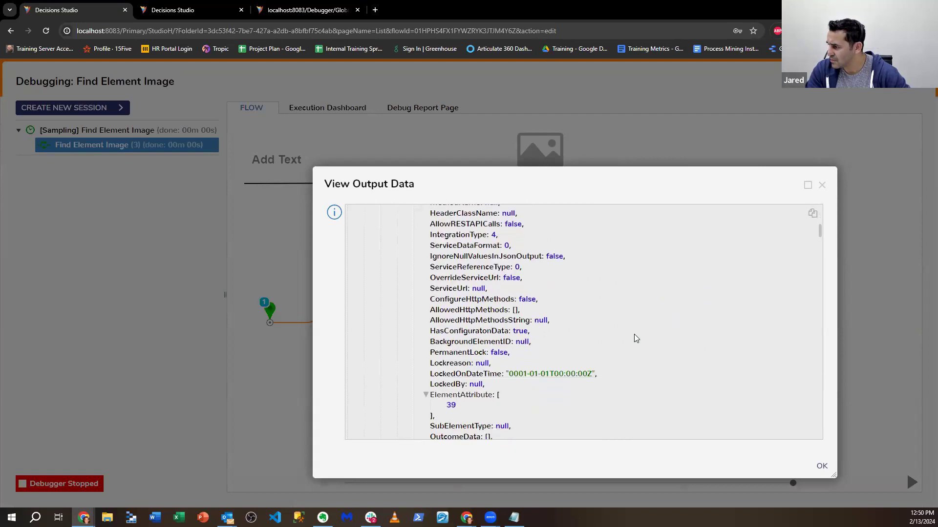
{"action": "scroll", "coordinate": [635, 338], "scroll_direction": "down", "scroll_amount": 3}
{"action": "scroll", "coordinate": [635, 338], "scroll_direction": "down", "scroll_amount": 3}
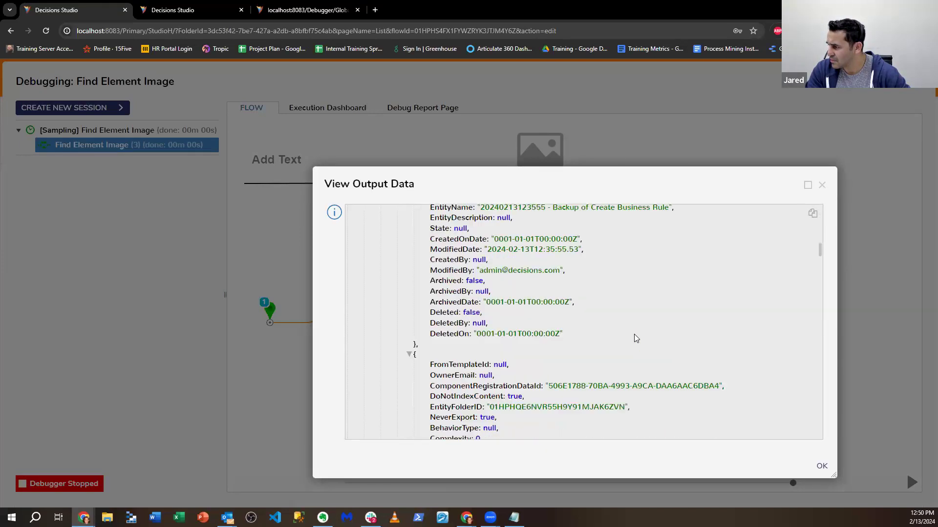
{"action": "scroll", "coordinate": [636, 338], "scroll_direction": "down", "scroll_amount": 3}
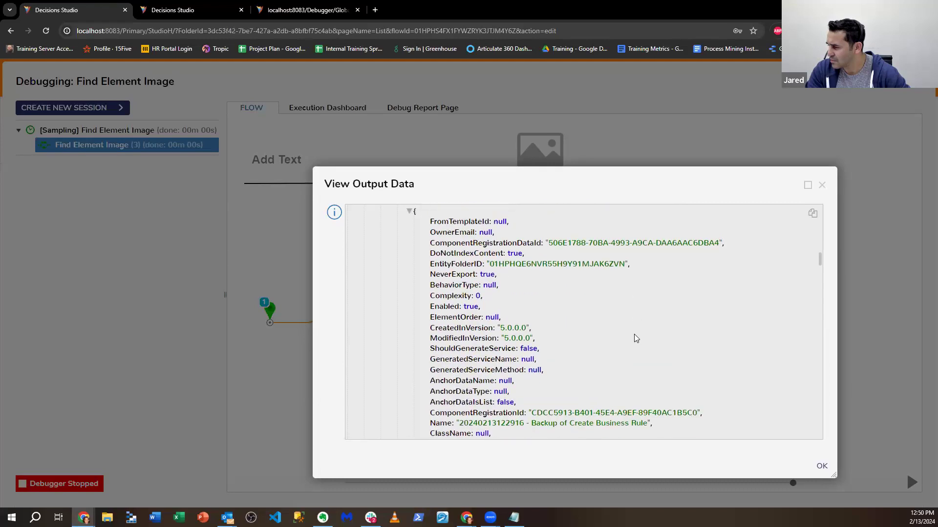
{"action": "scroll", "coordinate": [636, 338], "scroll_direction": "down", "scroll_amount": 2}
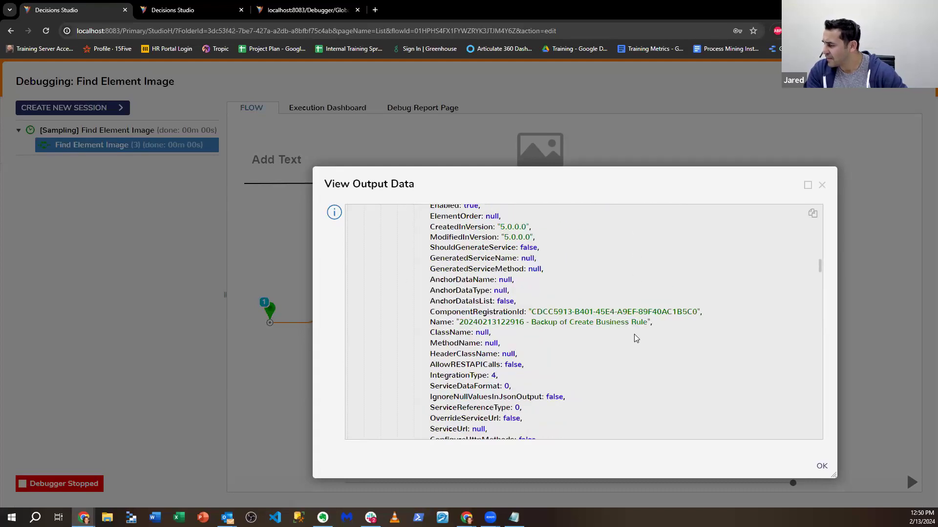
{"action": "scroll", "coordinate": [636, 337], "scroll_direction": "down", "scroll_amount": 1}
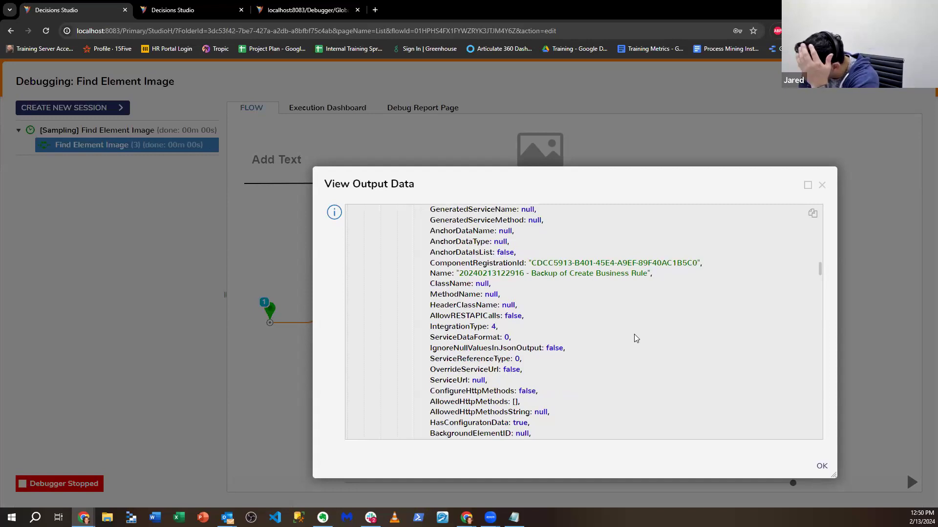
{"action": "scroll", "coordinate": [636, 338], "scroll_direction": "down", "scroll_amount": 3}
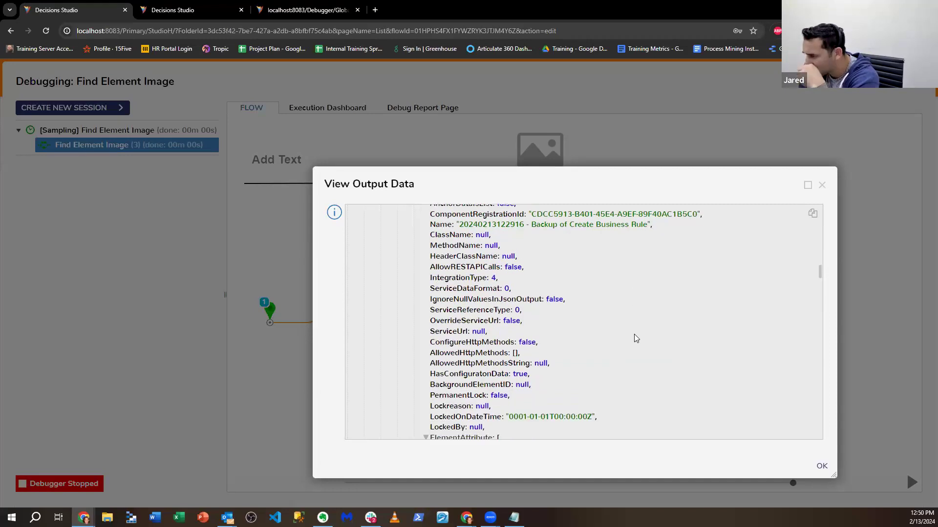
{"action": "scroll", "coordinate": [635, 338], "scroll_direction": "down", "scroll_amount": 3}
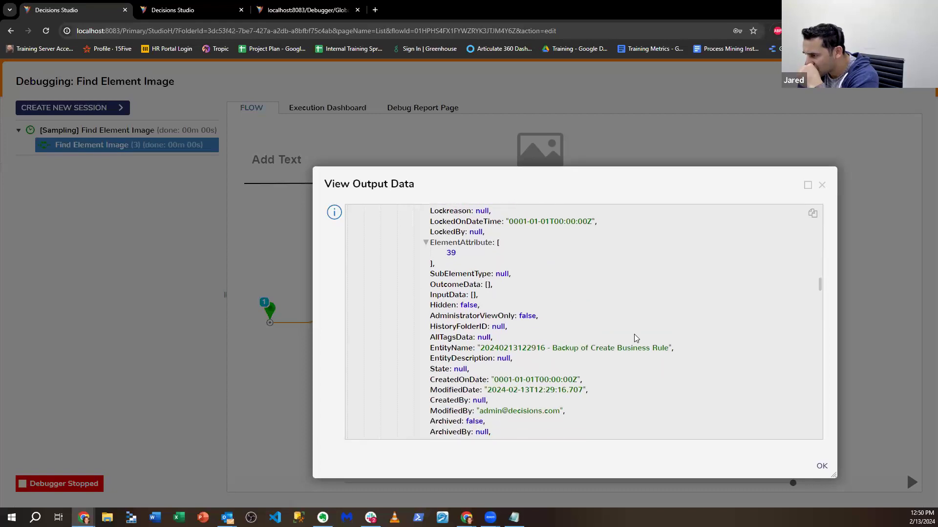
{"action": "scroll", "coordinate": [636, 338], "scroll_direction": "down", "scroll_amount": 3}
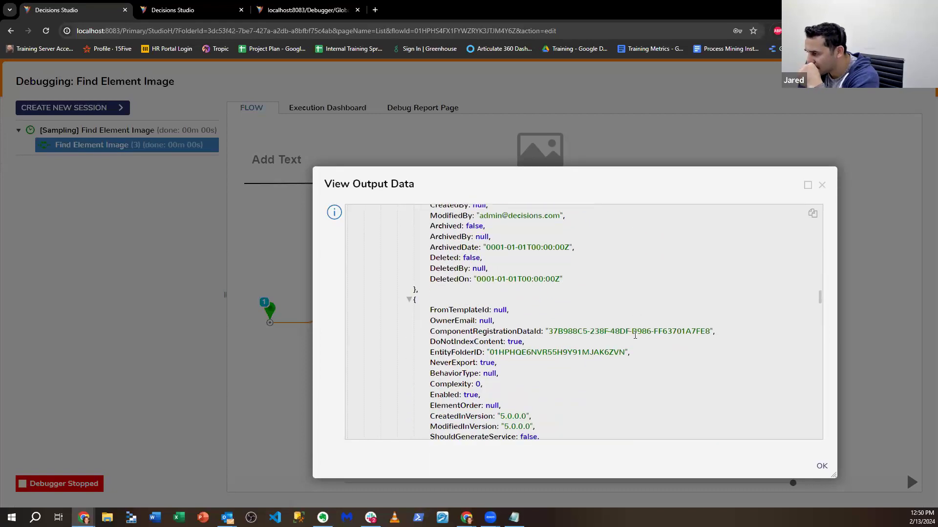
{"action": "scroll", "coordinate": [636, 338], "scroll_direction": "down", "scroll_amount": 1}
{"action": "scroll", "coordinate": [635, 337], "scroll_direction": "down", "scroll_amount": 2}
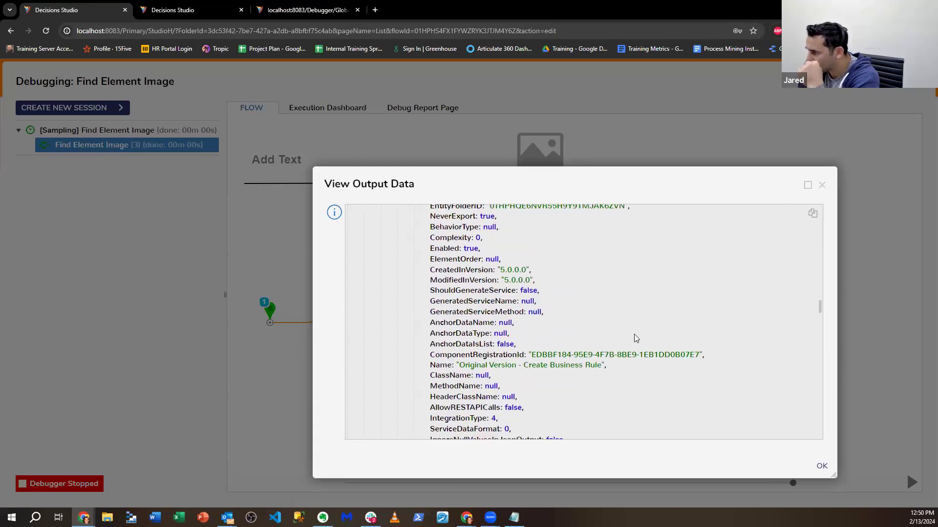
{"action": "scroll", "coordinate": [636, 338], "scroll_direction": "down", "scroll_amount": 2}
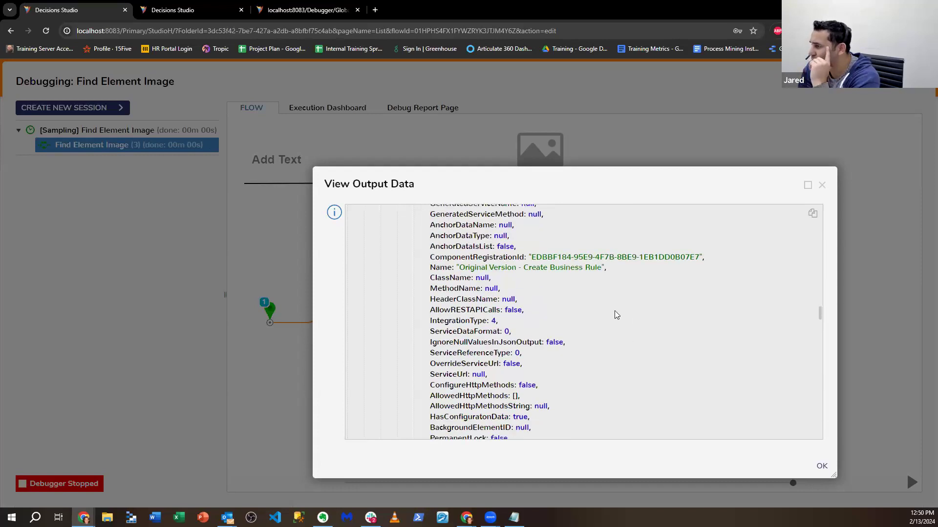
{"action": "scroll", "coordinate": [578, 318], "scroll_direction": "down", "scroll_amount": 4}
{"action": "scroll", "coordinate": [578, 318], "scroll_direction": "down", "scroll_amount": 2}
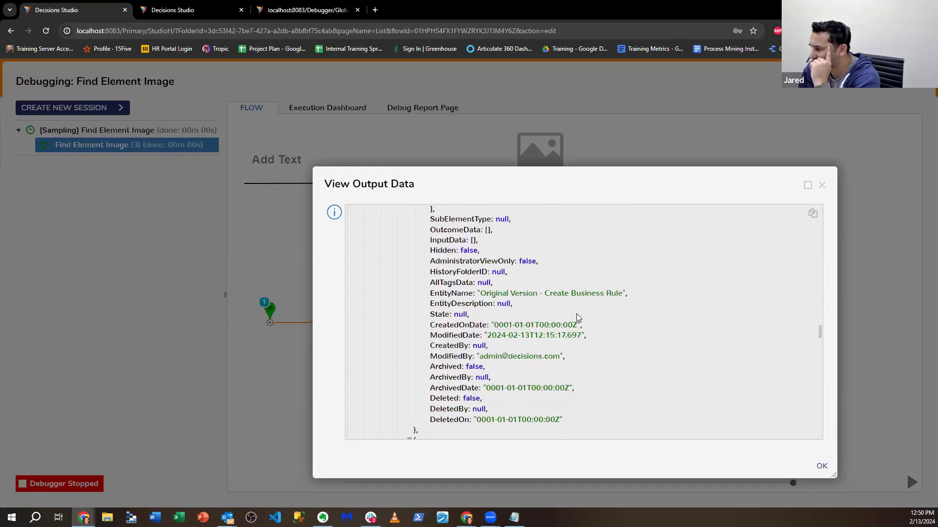
{"action": "scroll", "coordinate": [578, 318], "scroll_direction": "down", "scroll_amount": 4}
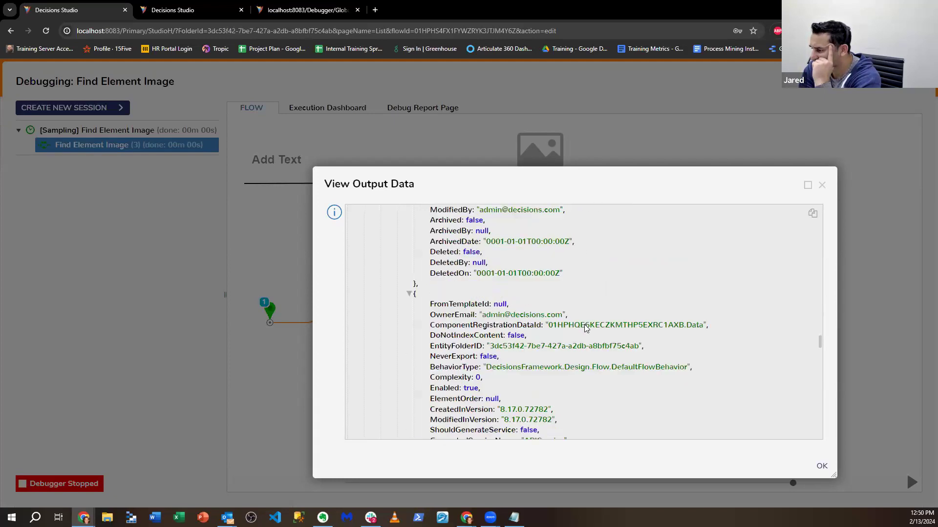
{"action": "scroll", "coordinate": [598, 343], "scroll_direction": "down", "scroll_amount": 2}
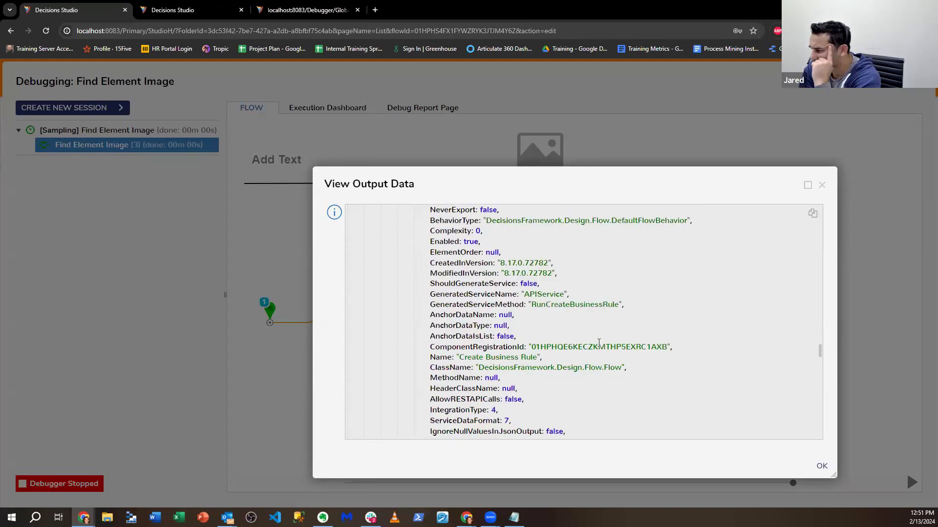
{"action": "scroll", "coordinate": [599, 343], "scroll_direction": "down", "scroll_amount": 5}
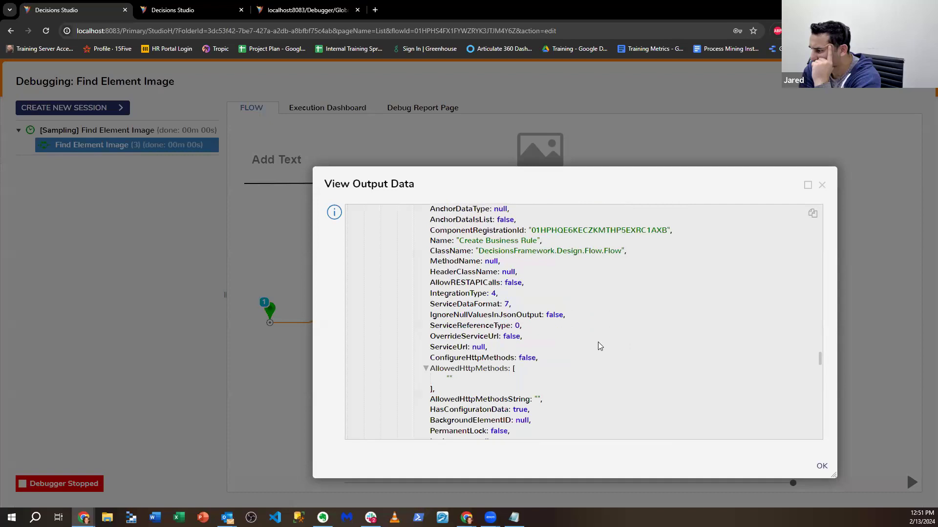
{"action": "scroll", "coordinate": [600, 346], "scroll_direction": "down", "scroll_amount": 4}
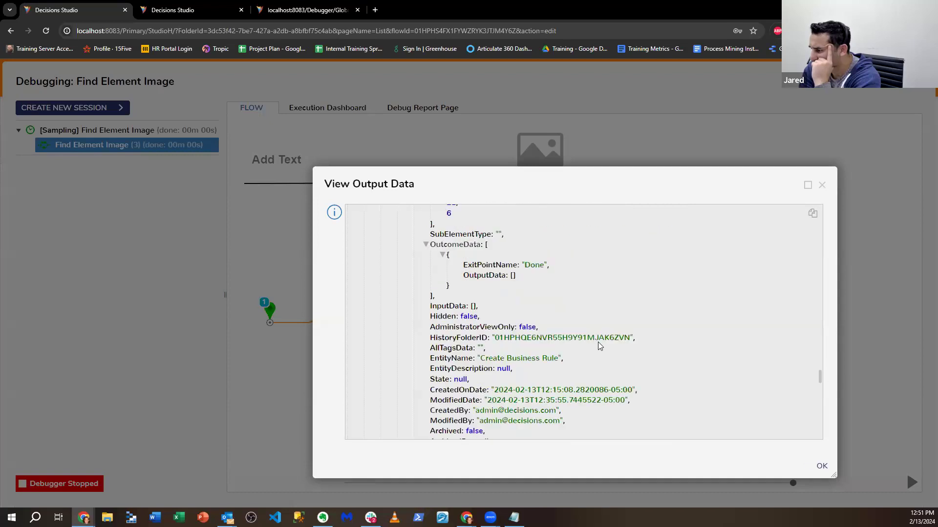
{"action": "scroll", "coordinate": [599, 345], "scroll_direction": "down", "scroll_amount": 4}
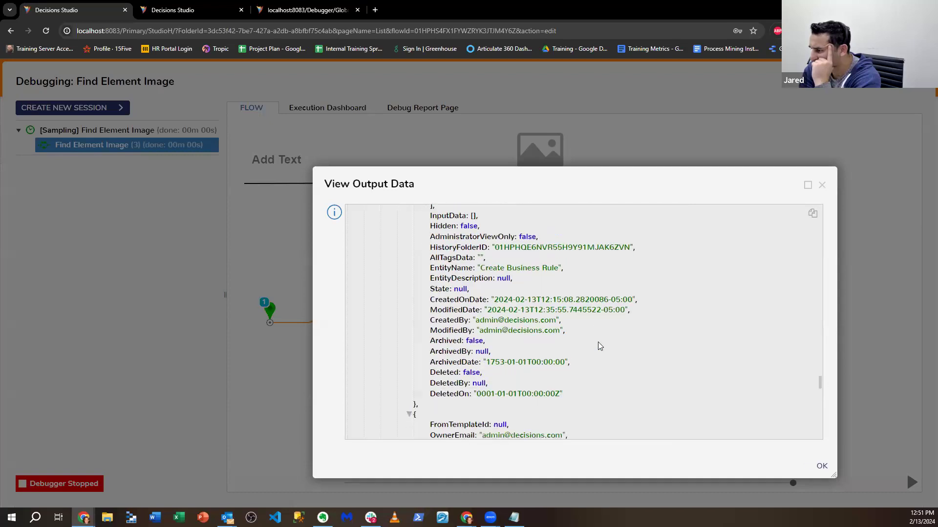
{"action": "scroll", "coordinate": [599, 346], "scroll_direction": "down", "scroll_amount": 1}
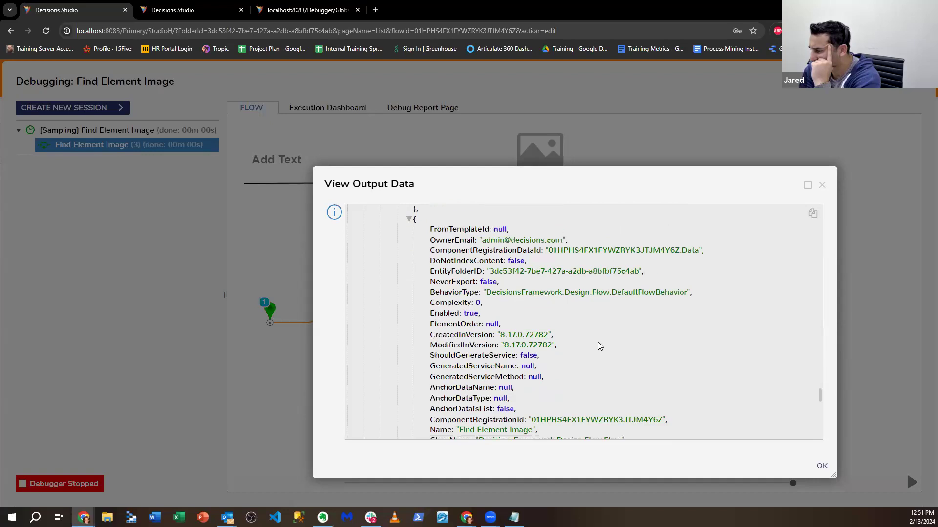
{"action": "scroll", "coordinate": [600, 346], "scroll_direction": "down", "scroll_amount": 1}
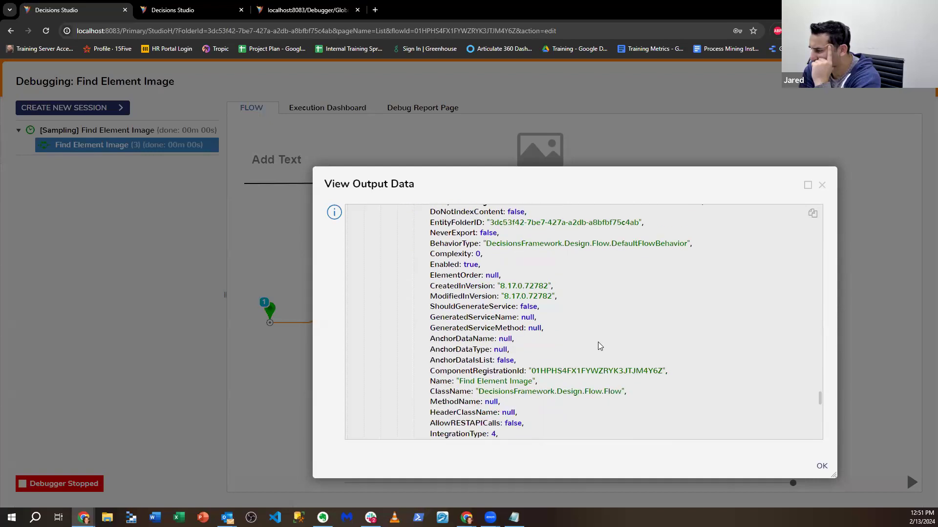
{"action": "scroll", "coordinate": [600, 347], "scroll_direction": "down", "scroll_amount": 4}
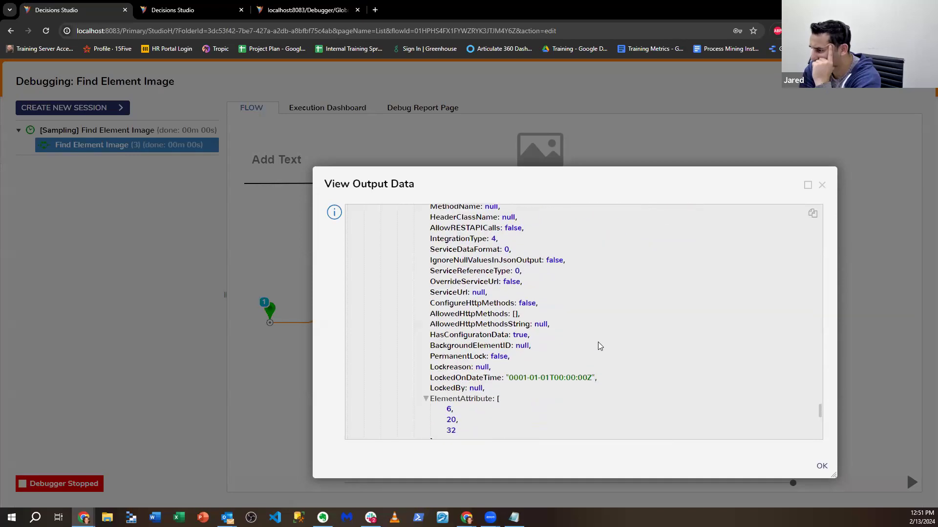
Copy the full output data, switch to Notepad, and paste it into the untitled document.
{"action": "triple_click", "coordinate": [584, 320]}
{"action": "left_click", "coordinate": [812, 213]}
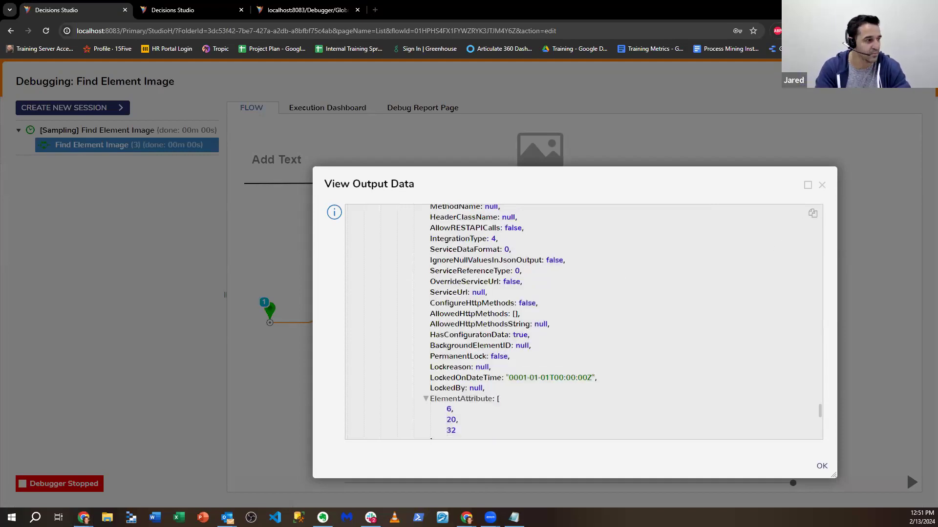
{"action": "key", "text": "alt+Tab"}
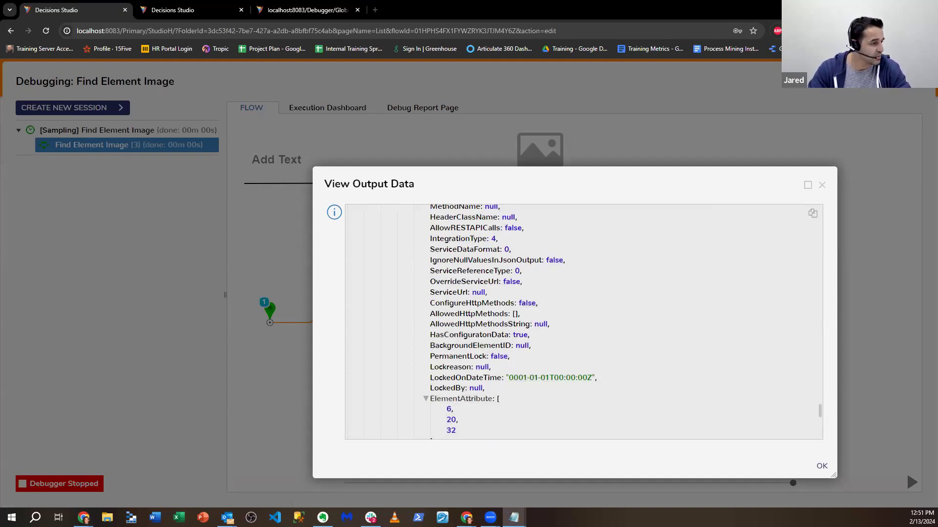
{"action": "left_click_drag", "start_coordinate": [937, 126], "coordinate": [665, 126]}
{"action": "key", "text": "ctrl+v"}
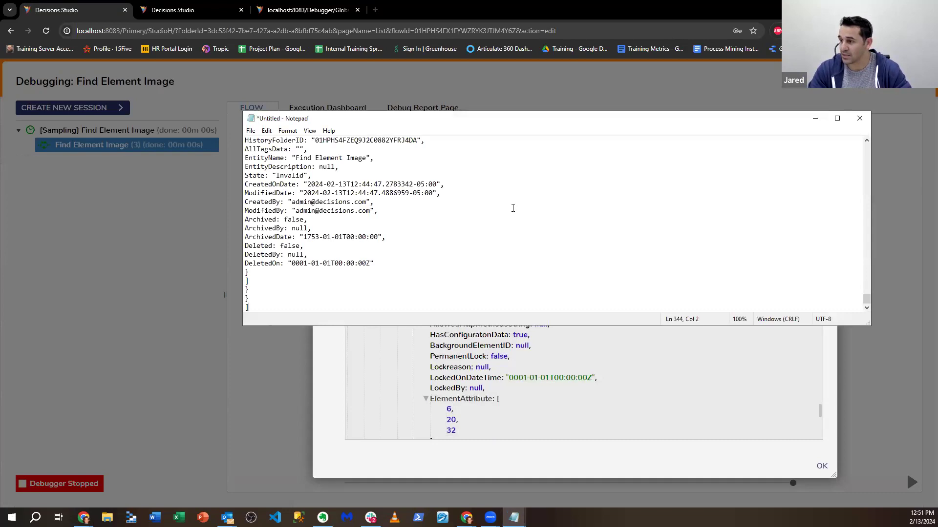
Search the pasted output data for "image" downward and then upward through all matches, and close the search.
{"action": "key", "text": "ctrl+f"}
{"action": "type", "text": "image"}
{"action": "key", "text": "Return"}
{"action": "left_click", "coordinate": [494, 294]}
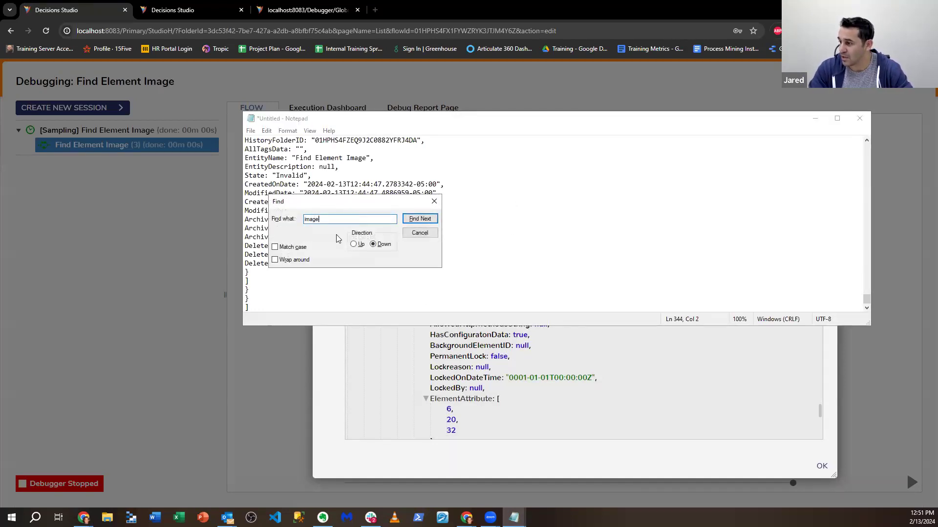
{"action": "left_click", "coordinate": [354, 244]}
{"action": "left_click", "coordinate": [423, 219]}
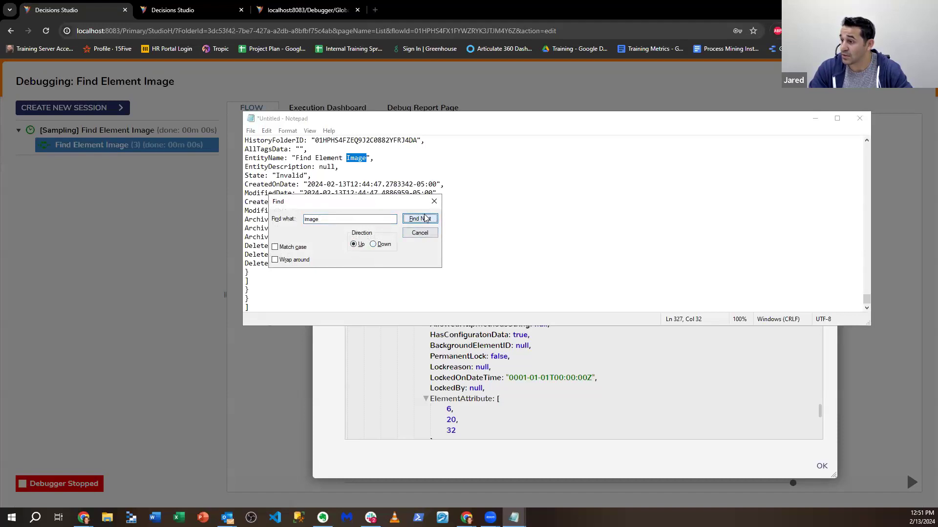
{"action": "left_click", "coordinate": [423, 218]}
{"action": "left_click", "coordinate": [423, 219]}
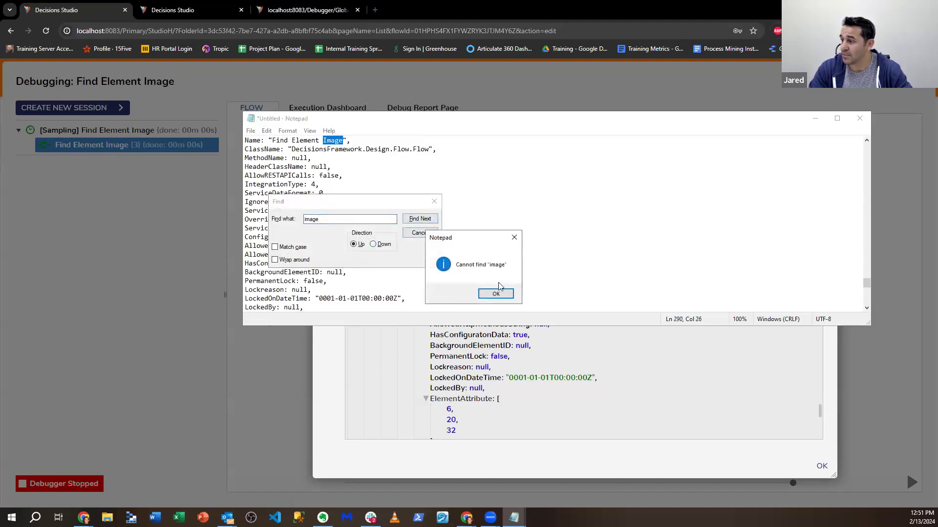
{"action": "left_click", "coordinate": [503, 293]}
{"action": "left_click", "coordinate": [433, 201]}
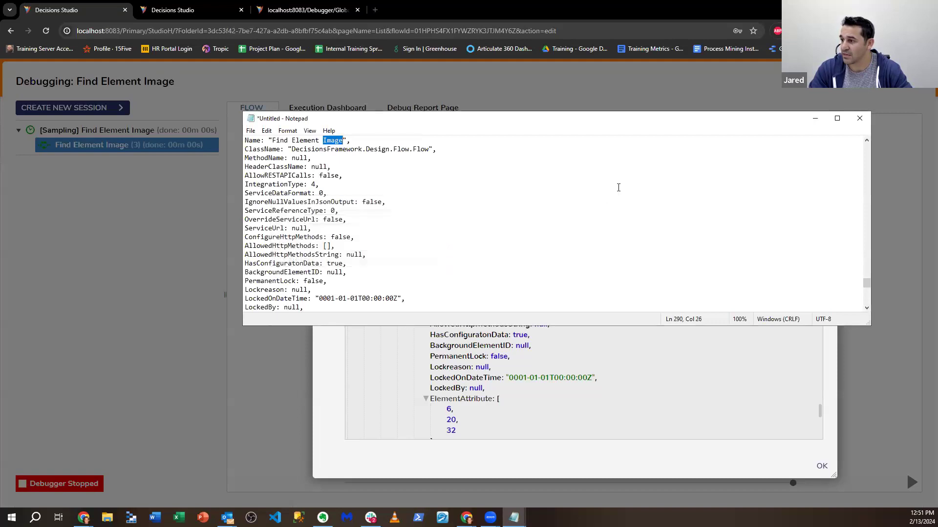
Close Notepad without saving, and close the output data window and the debugger to return to the flow designer.
{"action": "left_click", "coordinate": [859, 118]}
{"action": "left_click", "coordinate": [486, 259]}
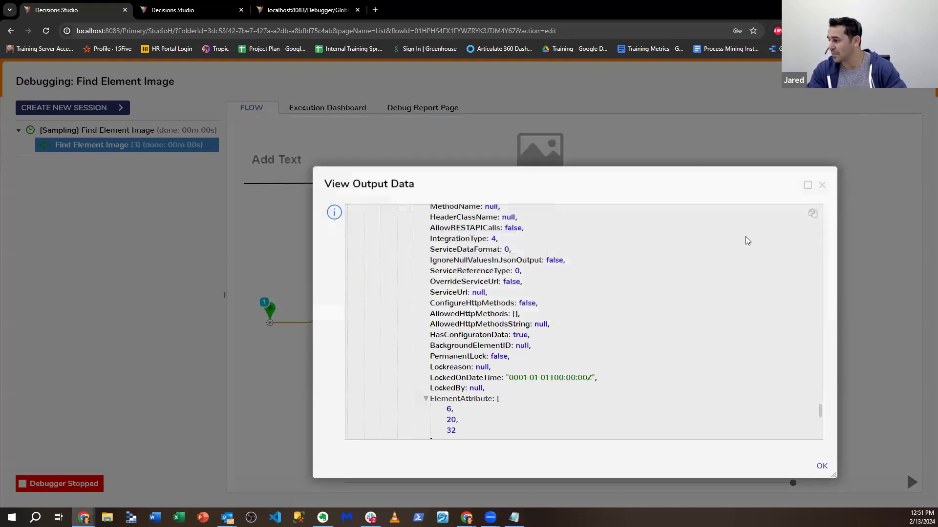
{"action": "left_click", "coordinate": [821, 184]}
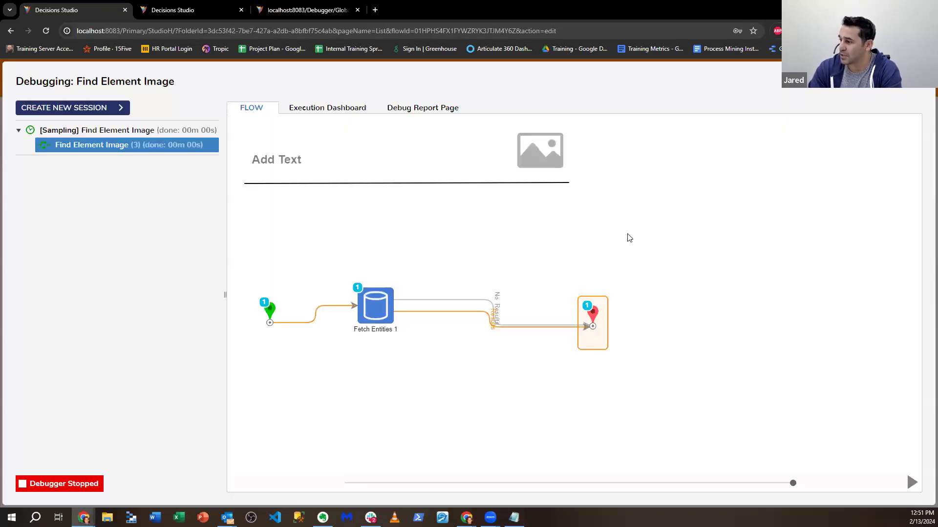
{"action": "key", "text": "Escape"}
Delete the Fetch Entities step from the Find Element Image flow.
{"action": "left_click", "coordinate": [431, 320]}
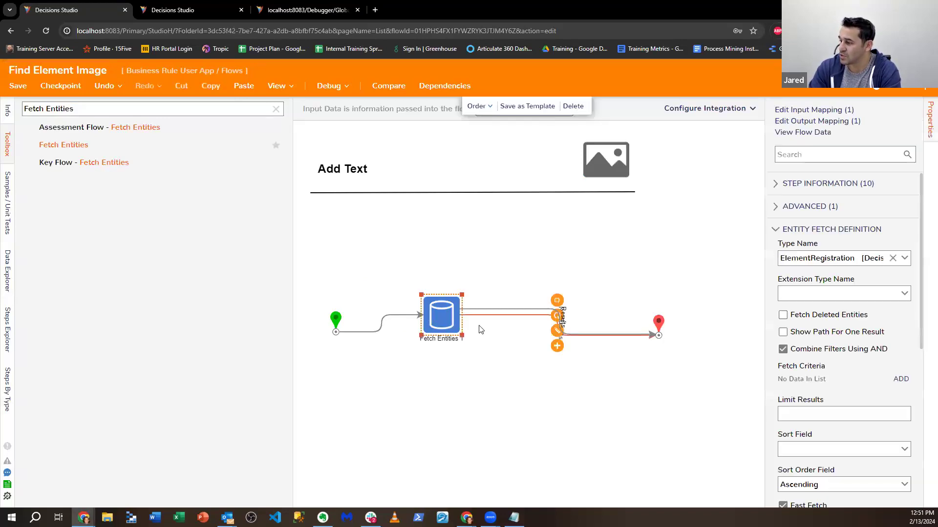
{"action": "right_click", "coordinate": [432, 320]}
{"action": "left_click", "coordinate": [452, 326]}
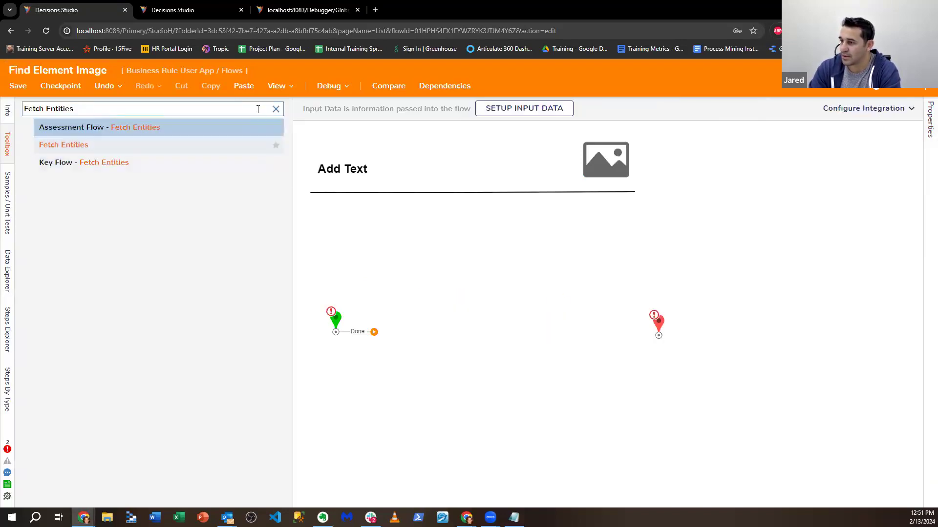
Clear the toolbox search and expand the Integration, Internal Services and ConfigurationStorage categories.
{"action": "left_click", "coordinate": [275, 109]}
{"action": "scroll", "coordinate": [181, 223], "scroll_direction": "down", "scroll_amount": 3}
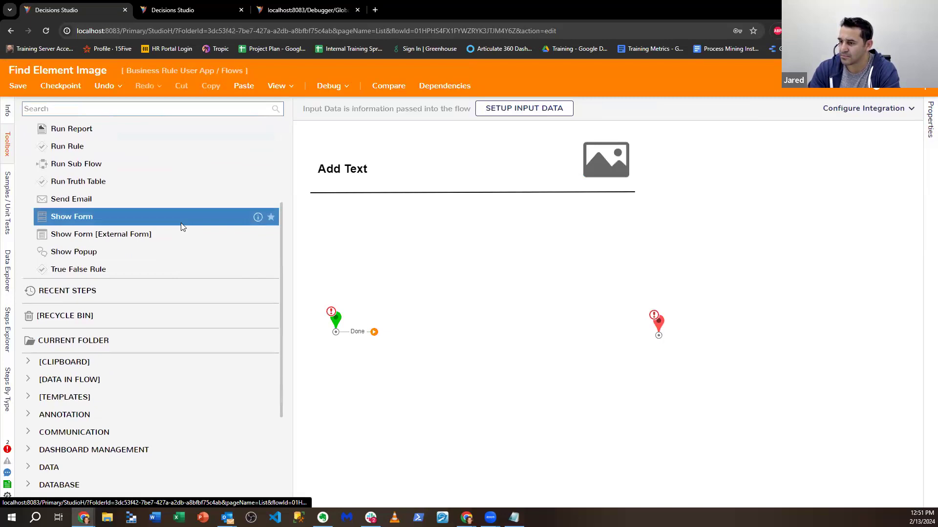
{"action": "scroll", "coordinate": [182, 226], "scroll_direction": "down", "scroll_amount": 2}
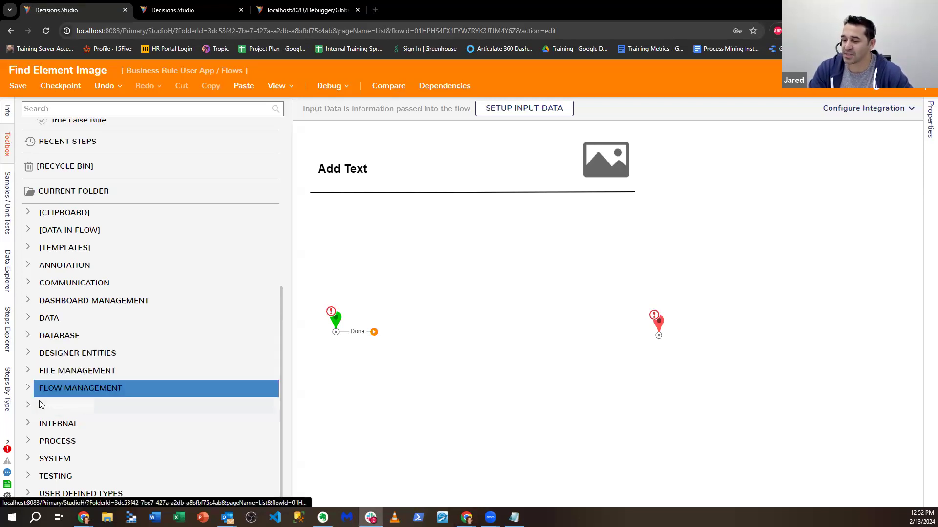
{"action": "left_click", "coordinate": [27, 406]}
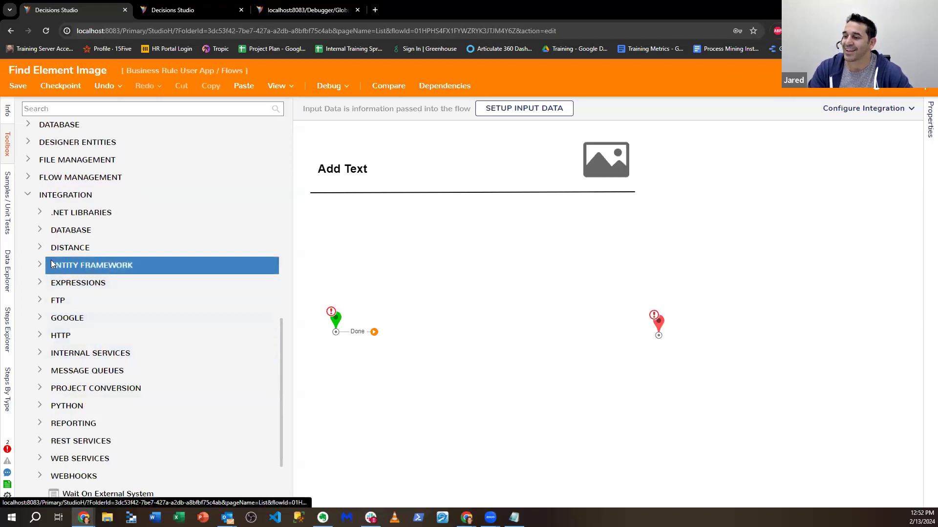
{"action": "scroll", "coordinate": [78, 337], "scroll_direction": "down", "scroll_amount": 2}
{"action": "scroll", "coordinate": [68, 273], "scroll_direction": "up", "scroll_amount": 3}
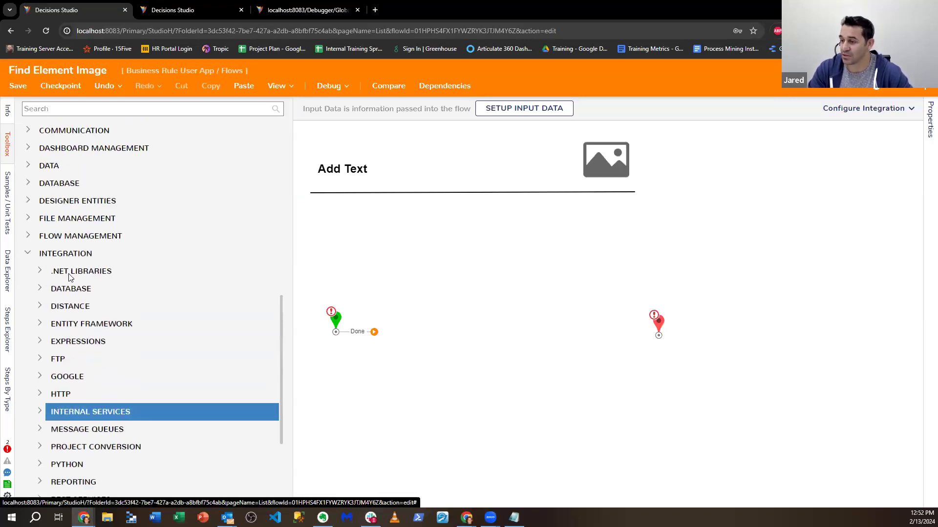
{"action": "scroll", "coordinate": [64, 337], "scroll_direction": "down", "scroll_amount": 3}
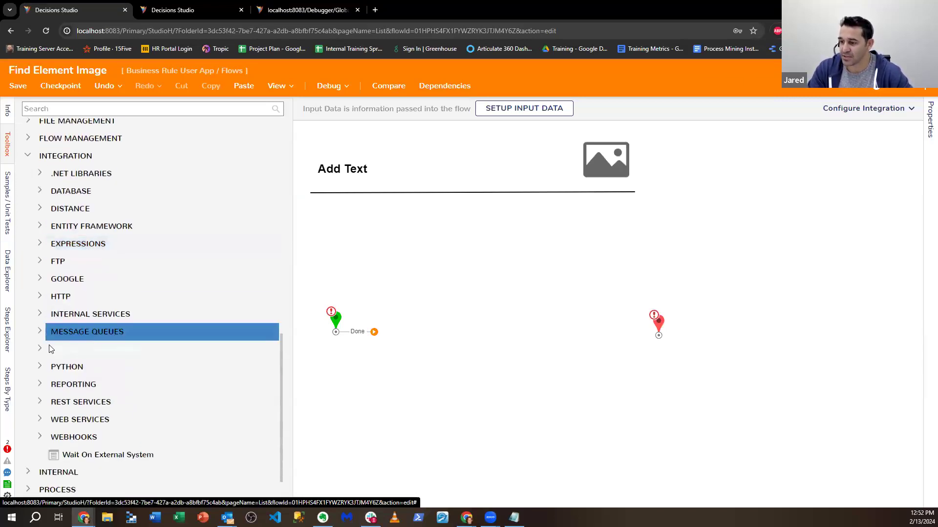
{"action": "left_click", "coordinate": [40, 314]}
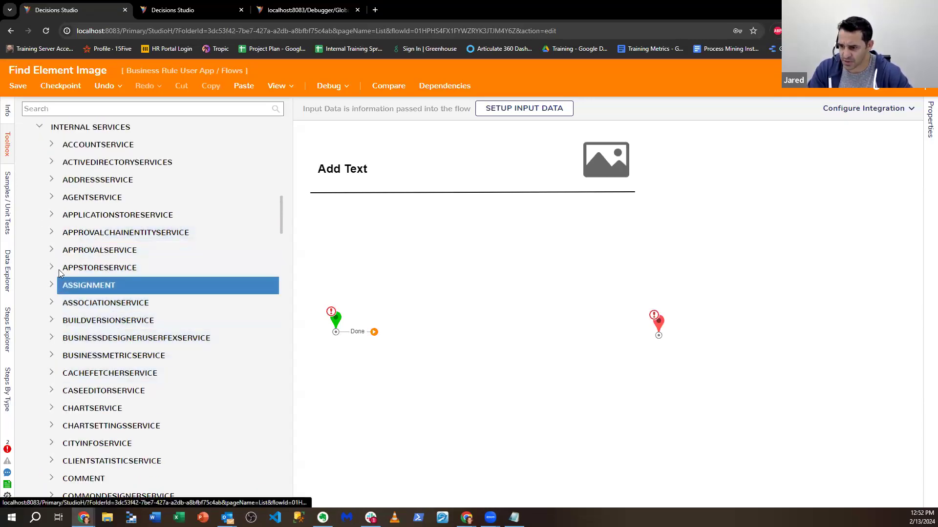
{"action": "scroll", "coordinate": [64, 241], "scroll_direction": "down", "scroll_amount": 6}
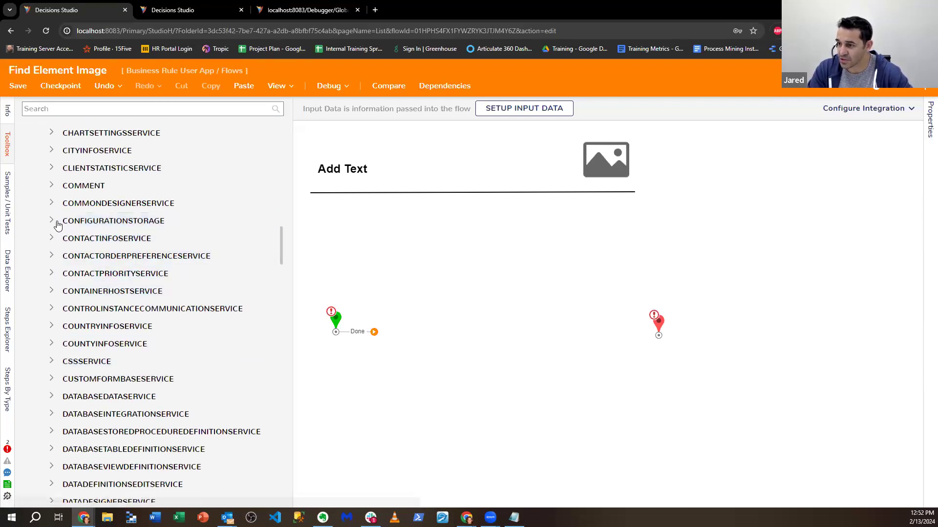
{"action": "left_click", "coordinate": [52, 220]}
Examine the ConfigurationStorage methods for one that returns an element's image.
{"action": "scroll", "coordinate": [184, 279], "scroll_direction": "down", "scroll_amount": 20}
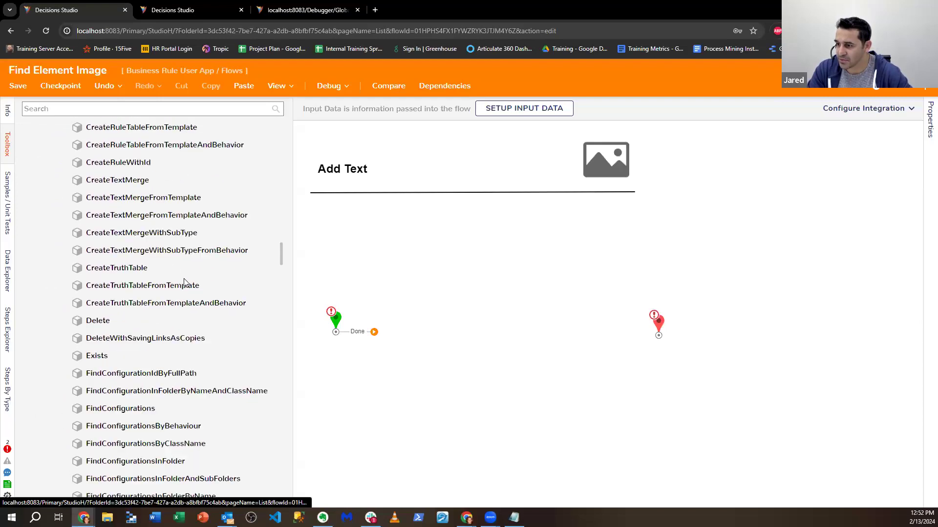
{"action": "scroll", "coordinate": [185, 282], "scroll_direction": "up", "scroll_amount": 3}
{"action": "scroll", "coordinate": [185, 281], "scroll_direction": "down", "scroll_amount": 6}
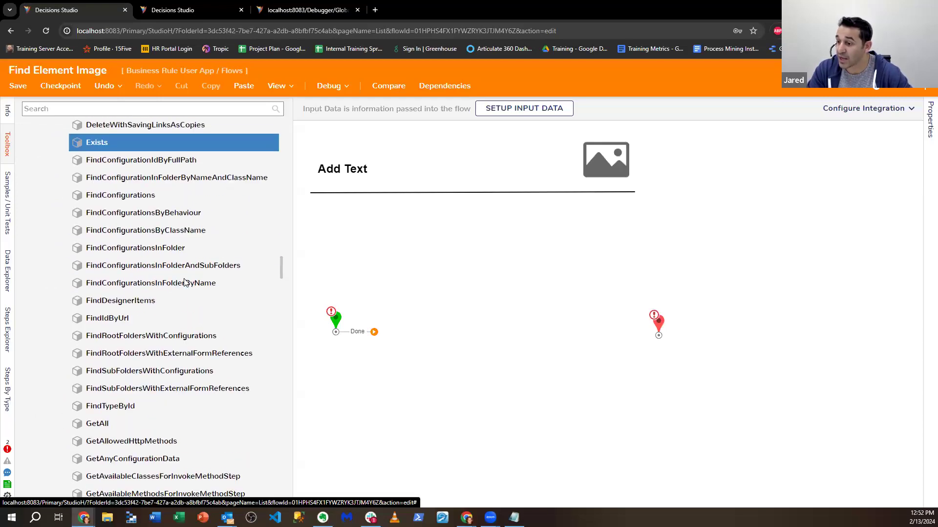
{"action": "scroll", "coordinate": [184, 279], "scroll_direction": "down", "scroll_amount": 2}
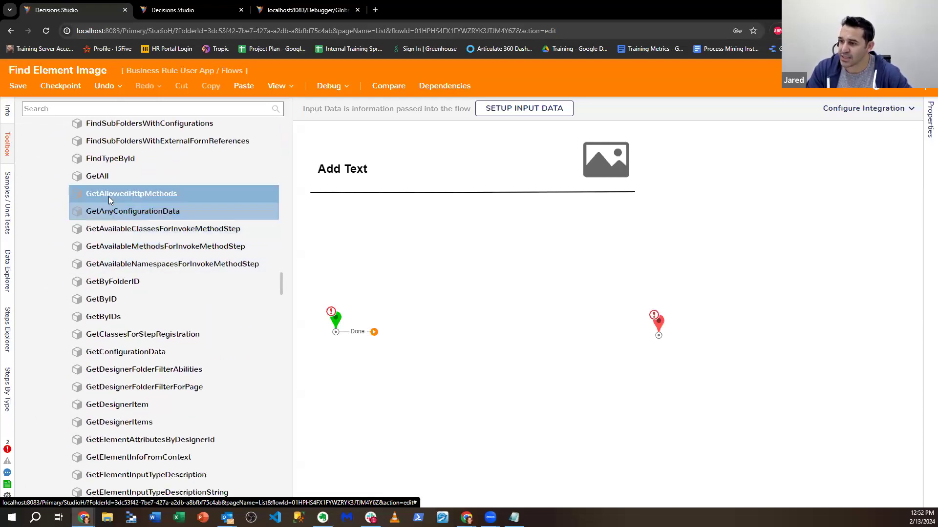
{"action": "scroll", "coordinate": [209, 362], "scroll_direction": "down", "scroll_amount": 3}
{"action": "scroll", "coordinate": [210, 365], "scroll_direction": "down", "scroll_amount": 7}
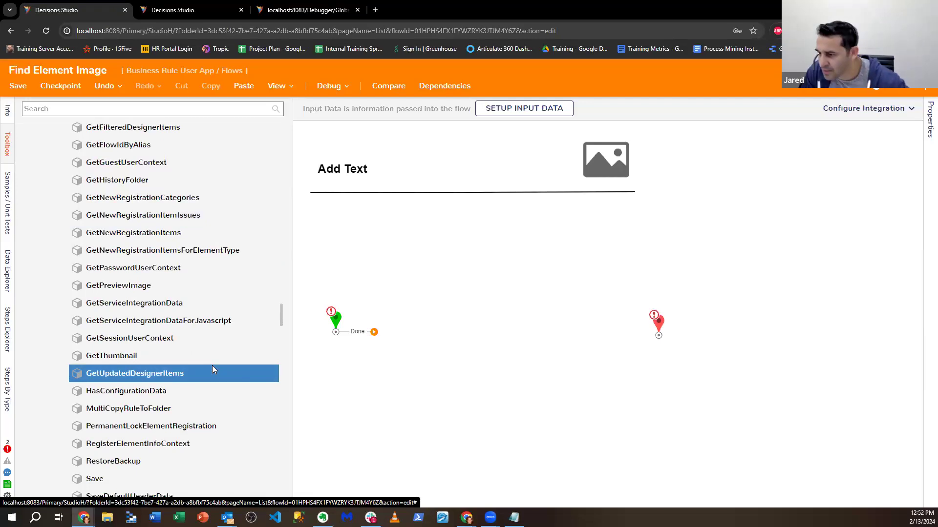
{"action": "scroll", "coordinate": [212, 370], "scroll_direction": "up", "scroll_amount": 2}
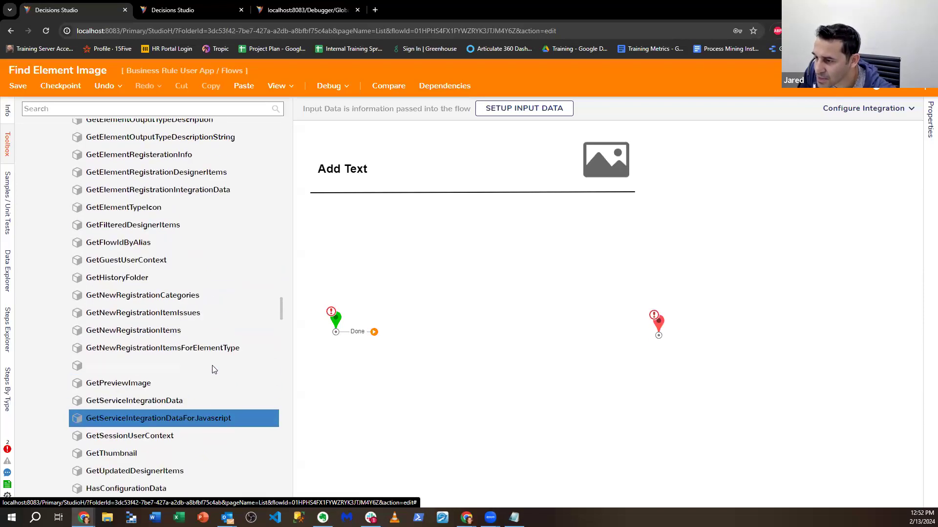
{"action": "scroll", "coordinate": [212, 370], "scroll_direction": "up", "scroll_amount": 6}
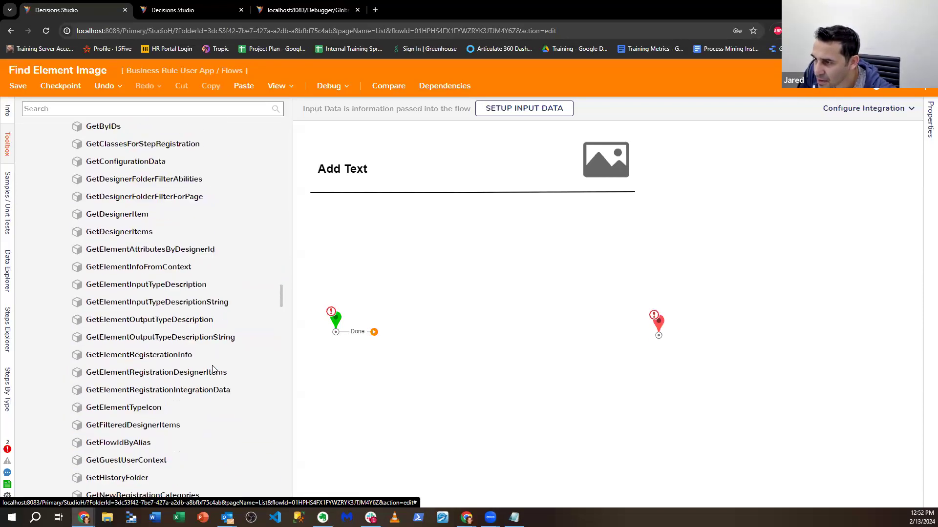
{"action": "scroll", "coordinate": [212, 369], "scroll_direction": "up", "scroll_amount": 5}
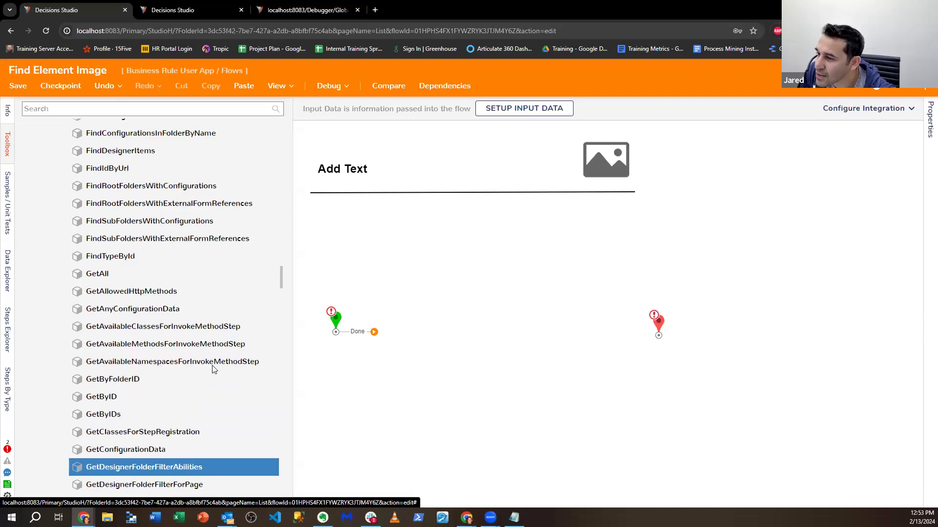
{"action": "scroll", "coordinate": [213, 369], "scroll_direction": "up", "scroll_amount": 1}
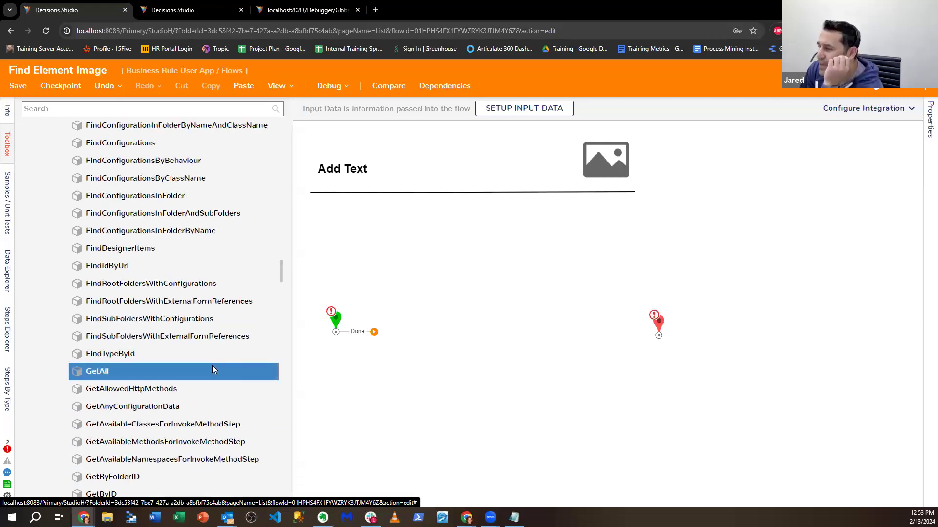
{"action": "scroll", "coordinate": [212, 370], "scroll_direction": "up", "scroll_amount": 5}
{"action": "scroll", "coordinate": [212, 370], "scroll_direction": "up", "scroll_amount": 6}
{"action": "scroll", "coordinate": [212, 369], "scroll_direction": "down", "scroll_amount": 10}
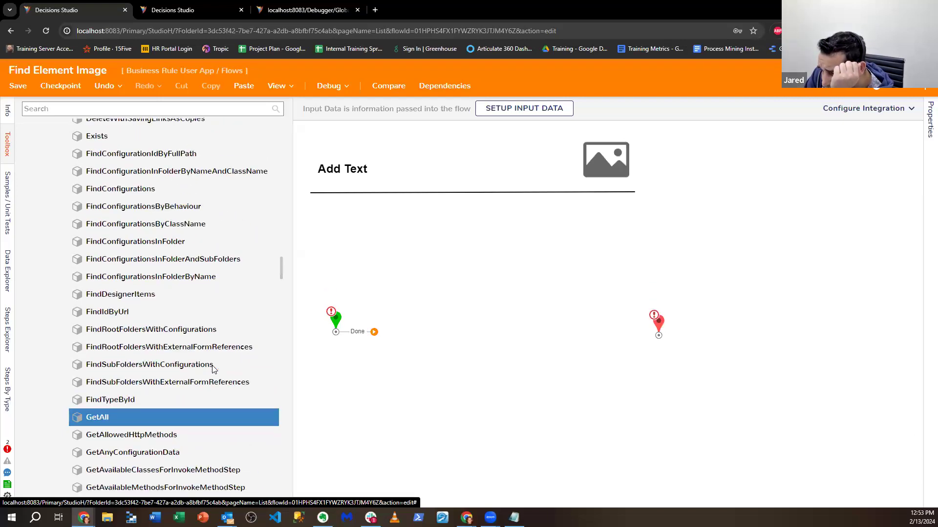
{"action": "scroll", "coordinate": [213, 369], "scroll_direction": "down", "scroll_amount": 5}
{"action": "scroll", "coordinate": [212, 366], "scroll_direction": "down", "scroll_amount": 3}
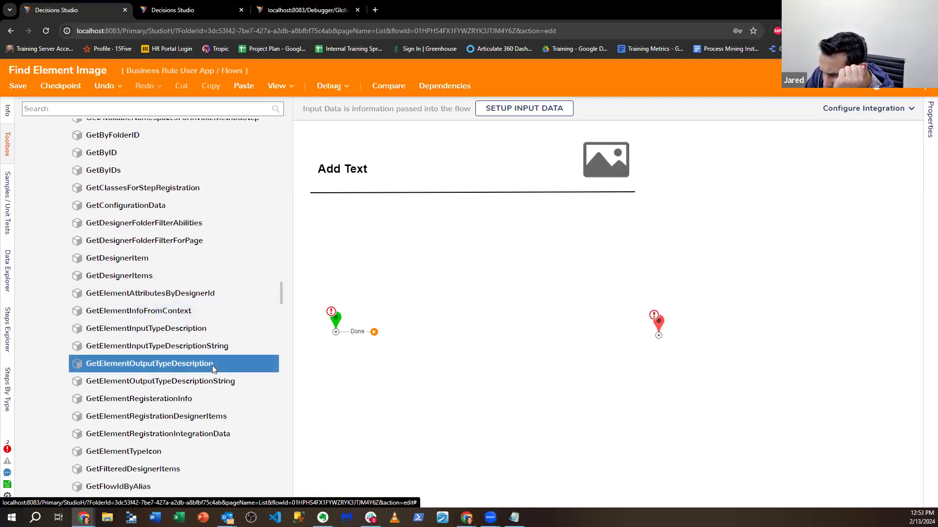
{"action": "scroll", "coordinate": [212, 367], "scroll_direction": "down", "scroll_amount": 2}
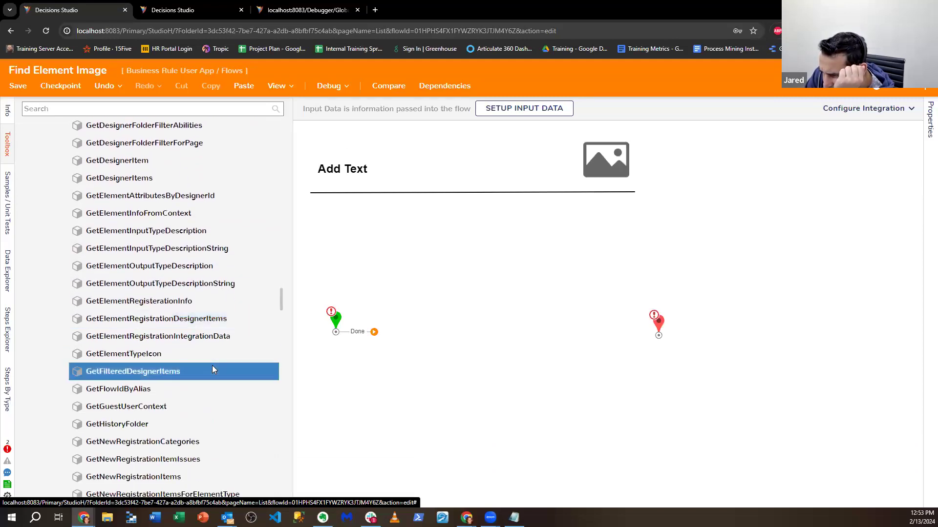
{"action": "scroll", "coordinate": [212, 366], "scroll_direction": "down", "scroll_amount": 3}
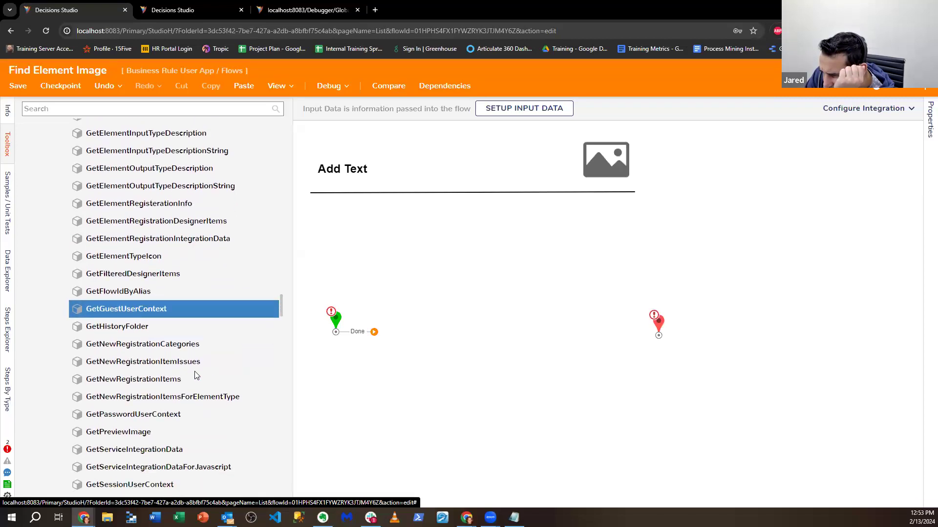
Add the ConfigurationStorage GetPreviewImage step after the flow's start and map its registration Id input as Constant.
{"action": "left_click_drag", "start_coordinate": [123, 432], "coordinate": [424, 335]}
{"action": "left_click", "coordinate": [884, 397]}
{"action": "left_click", "coordinate": [808, 344]}
{"action": "left_click", "coordinate": [813, 418]}
{"action": "type", "text": "\"0001-01-01T00:00:00Z\" } } } }"}
{"action": "key", "text": "ctrl+z"}
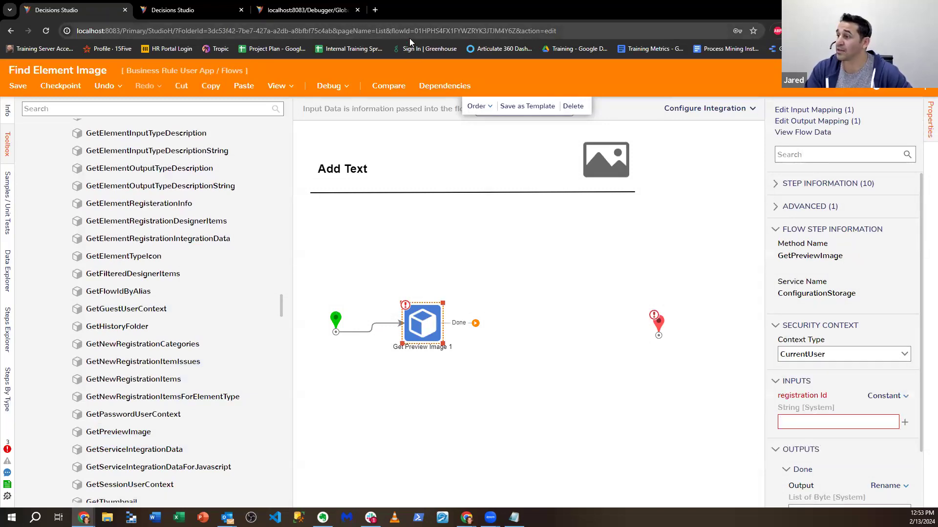
Connect Get Preview Image's Done path to the end step and paste the flow ID from the page address as its registration Id.
{"action": "left_click_drag", "start_coordinate": [414, 31], "coordinate": [517, 33]}
{"action": "key", "text": "ctrl+c"}
{"action": "left_click_drag", "start_coordinate": [475, 324], "coordinate": [658, 334]}
{"action": "left_click", "coordinate": [838, 422]}
{"action": "key", "text": "ctrl+v"}
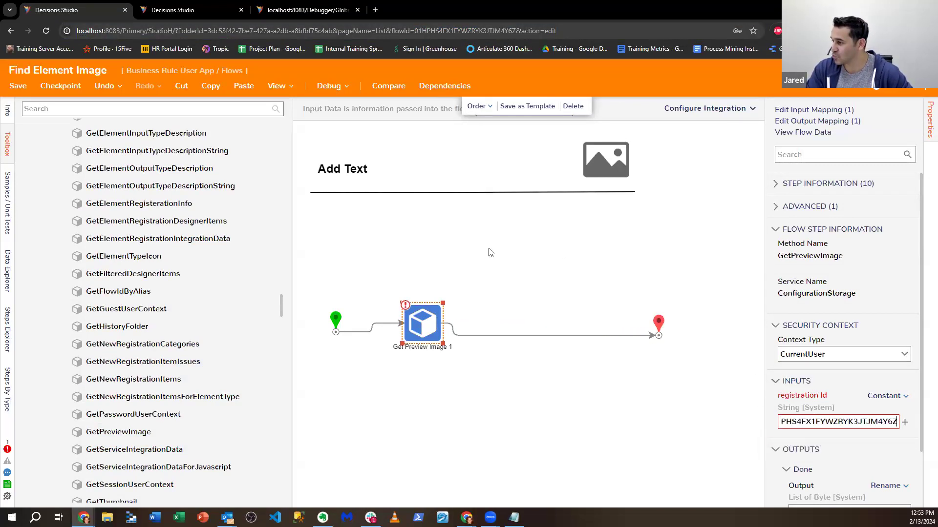
Debug the Find Element Image flow, check the input/output data of the Get Preview Image step, and close the debugger.
{"action": "left_click", "coordinate": [490, 253]}
{"action": "left_click", "coordinate": [493, 233]}
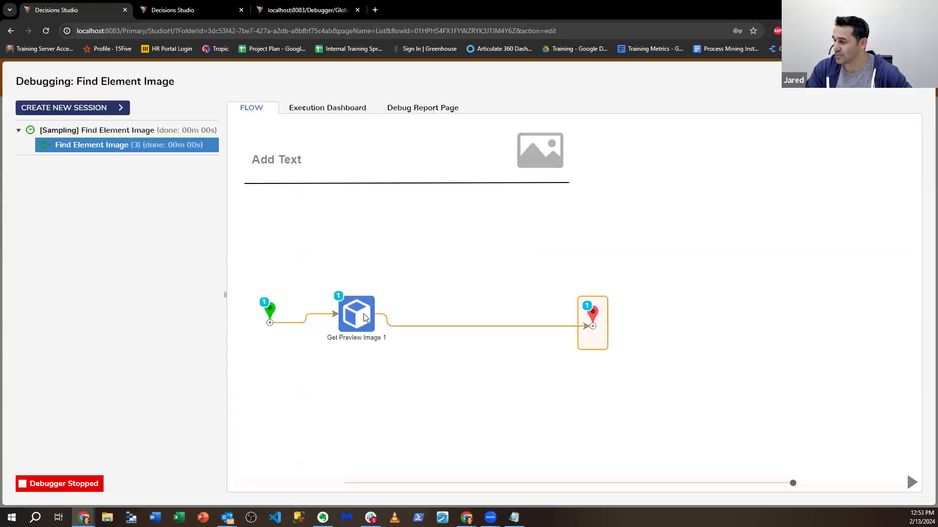
{"action": "left_click", "coordinate": [476, 331]}
{"action": "left_click", "coordinate": [476, 337]}
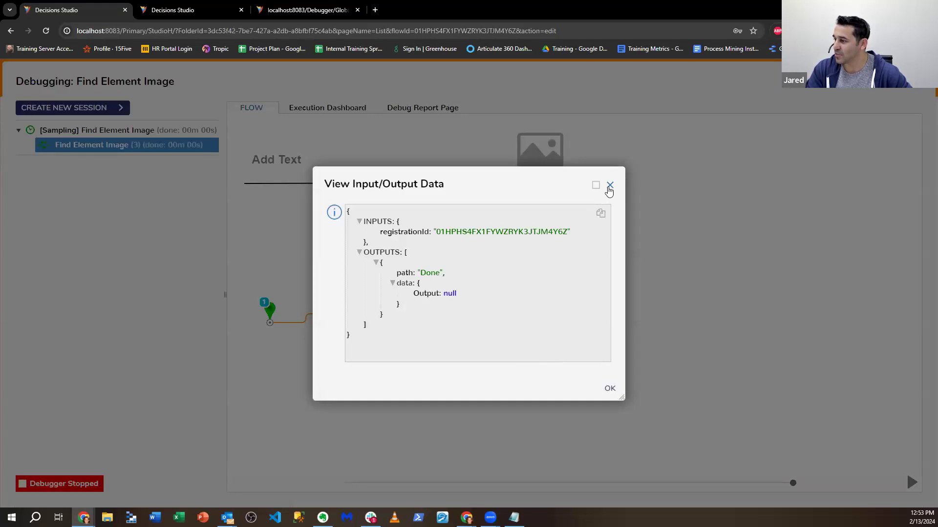
{"action": "left_click", "coordinate": [609, 188]}
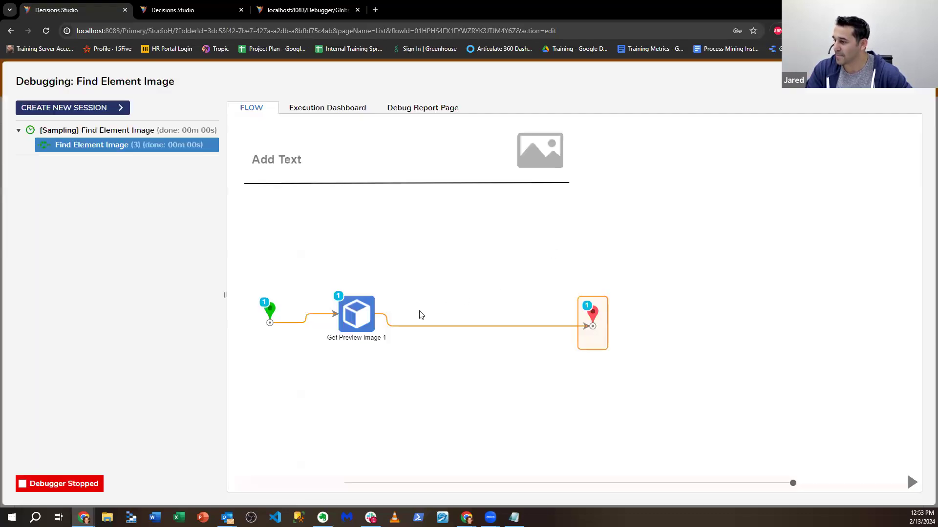
{"action": "mouse_move", "coordinate": [418, 336]}
{"action": "left_click", "coordinate": [475, 331]}
{"action": "left_click", "coordinate": [584, 337]}
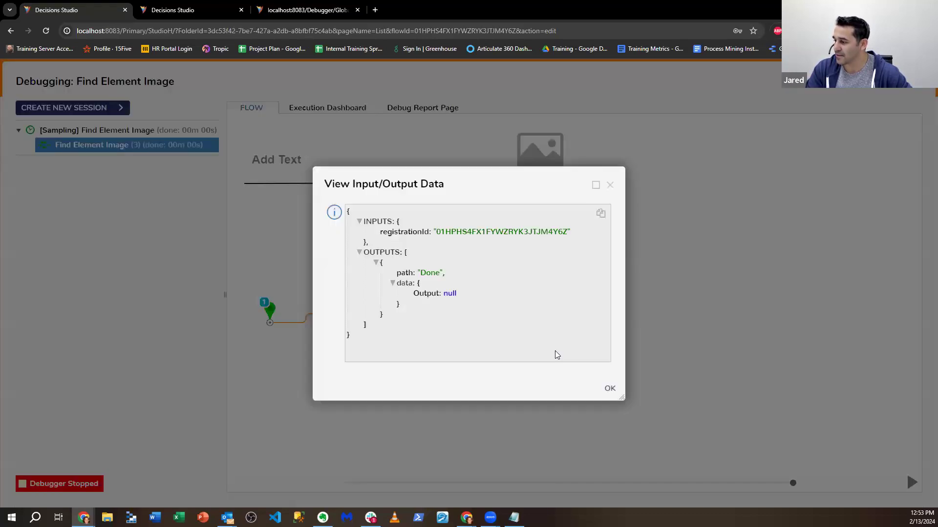
{"action": "left_click", "coordinate": [609, 185]}
{"action": "key", "text": "Escape"}
Close the Find Element Image flow from the designer and save its changes.
{"action": "left_click", "coordinate": [426, 336]}
{"action": "scroll", "coordinate": [869, 412], "scroll_direction": "down", "scroll_amount": 3}
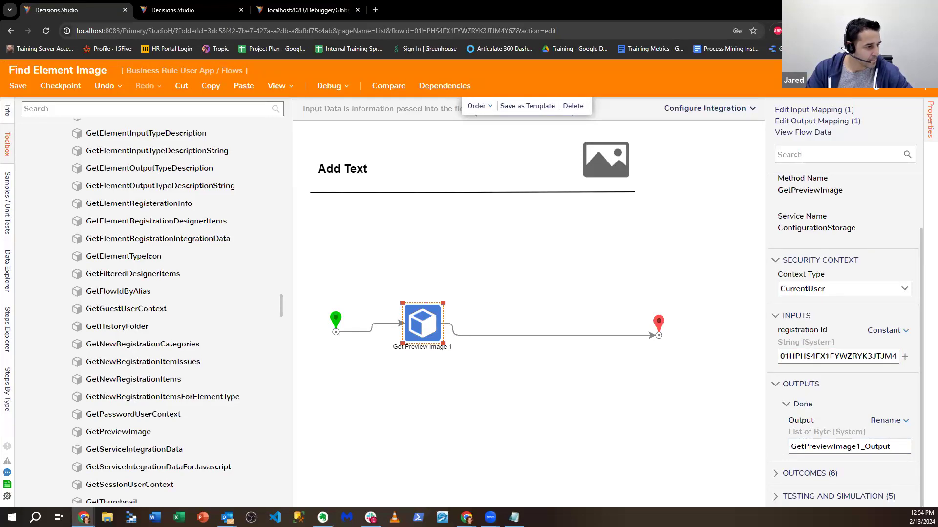
{"action": "key", "text": "alt+Tab"}
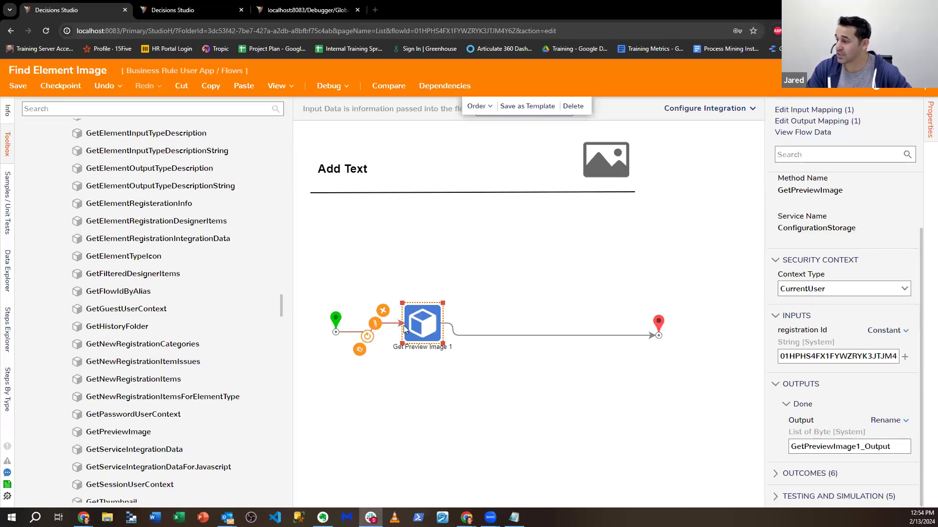
{"action": "left_click", "coordinate": [924, 85]}
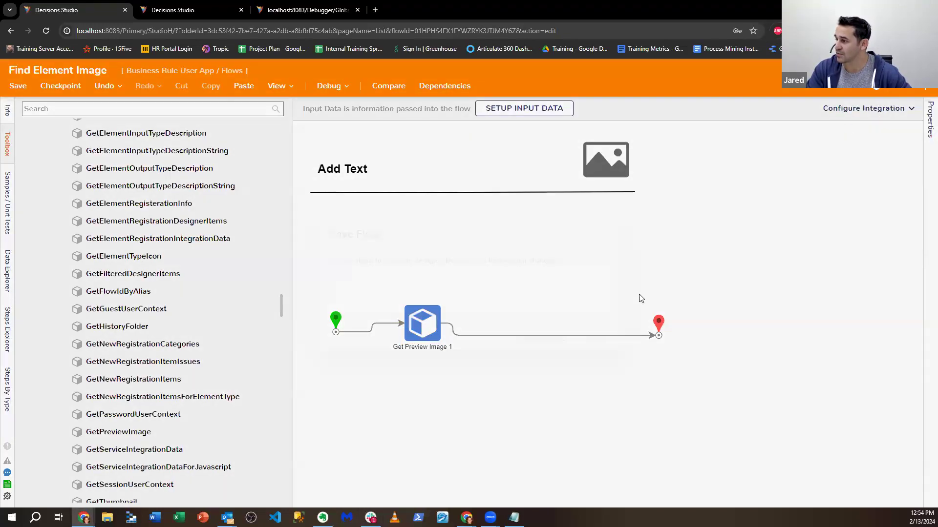
{"action": "left_click", "coordinate": [606, 340]}
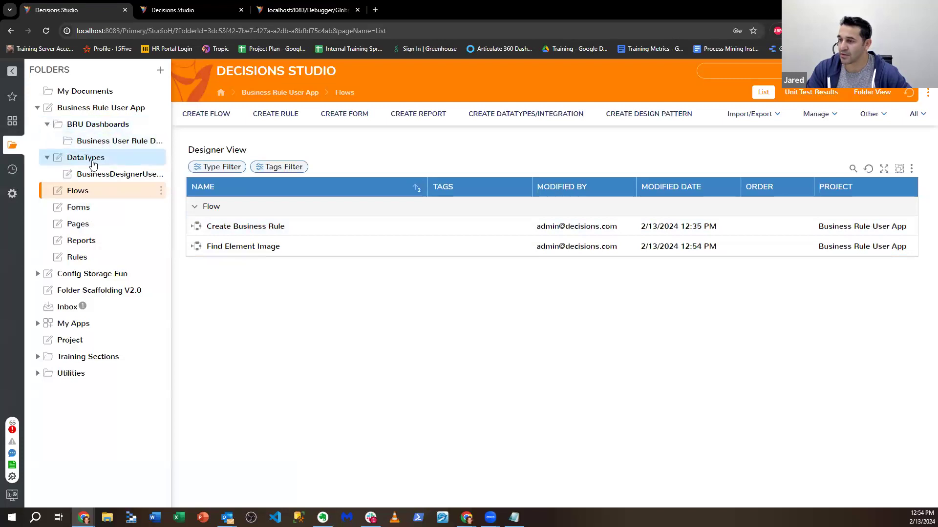
Open the business user's dashboard under Business User Rule Dashboards and get the rule ID of Statement Rule 1.
{"action": "left_click", "coordinate": [107, 147]}
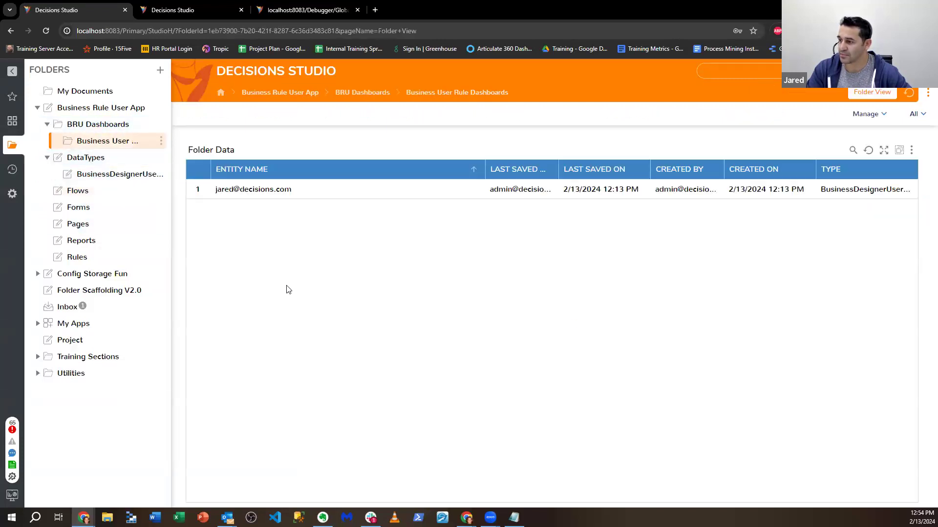
{"action": "left_click", "coordinate": [285, 191]}
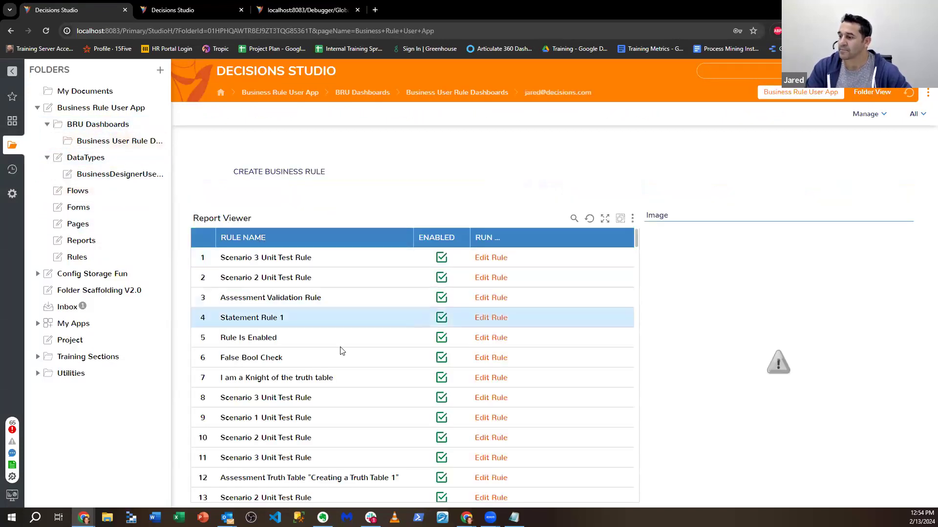
{"action": "right_click", "coordinate": [294, 314]}
{"action": "mouse_move", "coordinate": [322, 353]}
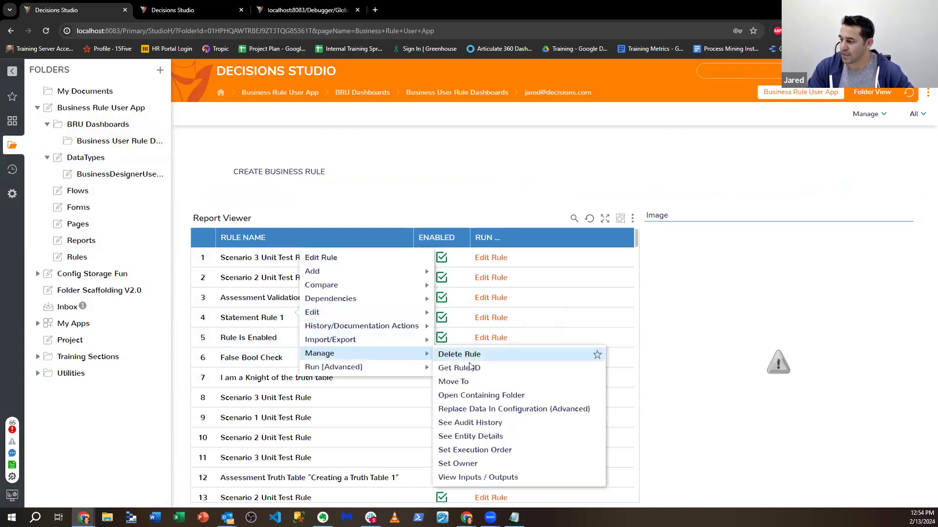
{"action": "left_click", "coordinate": [455, 366]}
{"action": "left_click", "coordinate": [424, 320]}
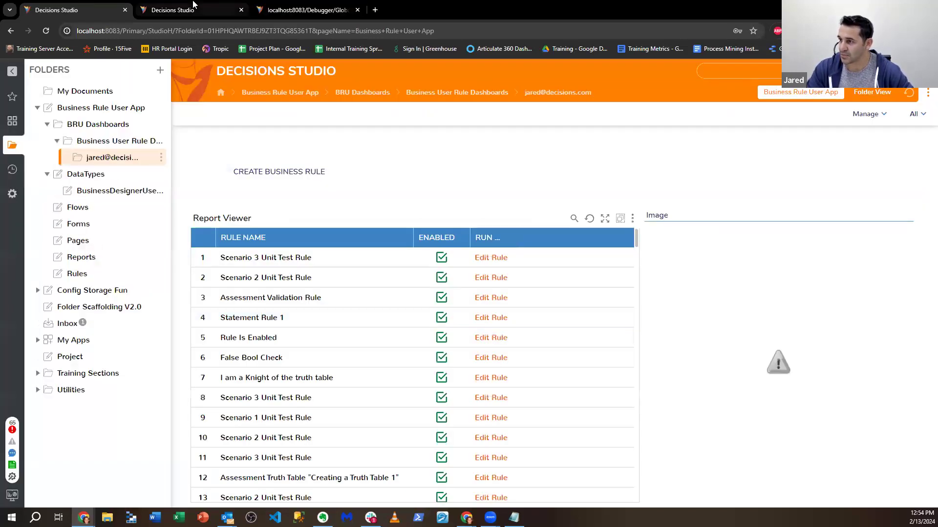
Return to the Flows folder of the Business Rule User App.
{"action": "left_click", "coordinate": [194, 4]}
{"action": "left_click", "coordinate": [84, 4]}
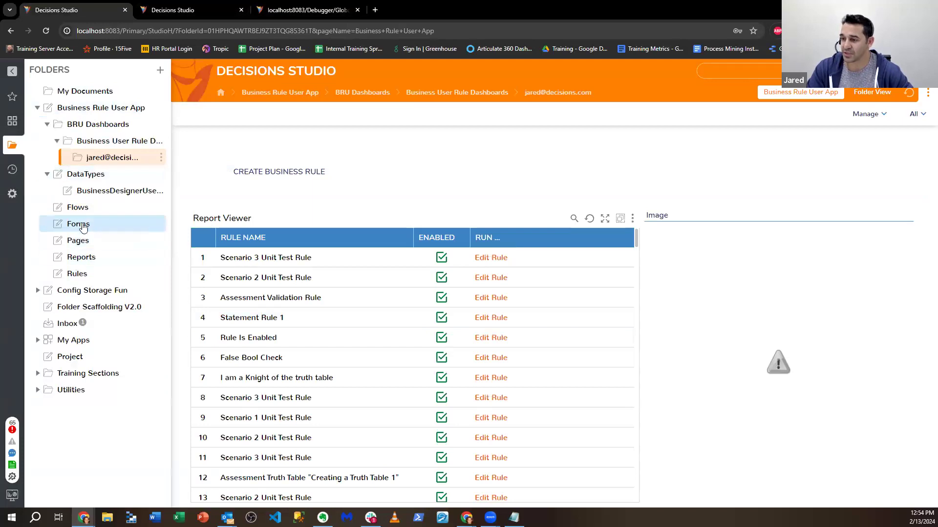
{"action": "left_click", "coordinate": [79, 208]}
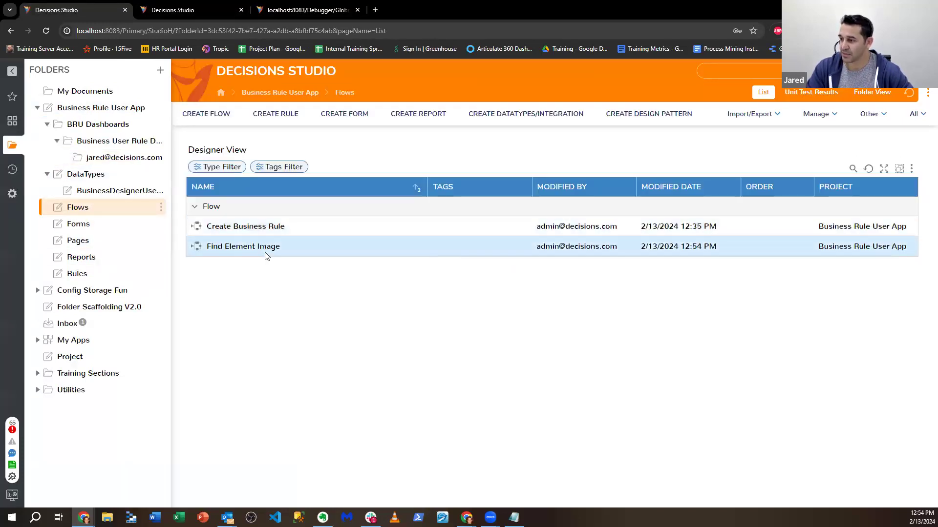
Open the Find Element Image flow and set the Get Preview Image step's registration Id to 01HKSYXMW9WCJGJZKQX3KG14FC.
{"action": "double_click", "coordinate": [215, 248]}
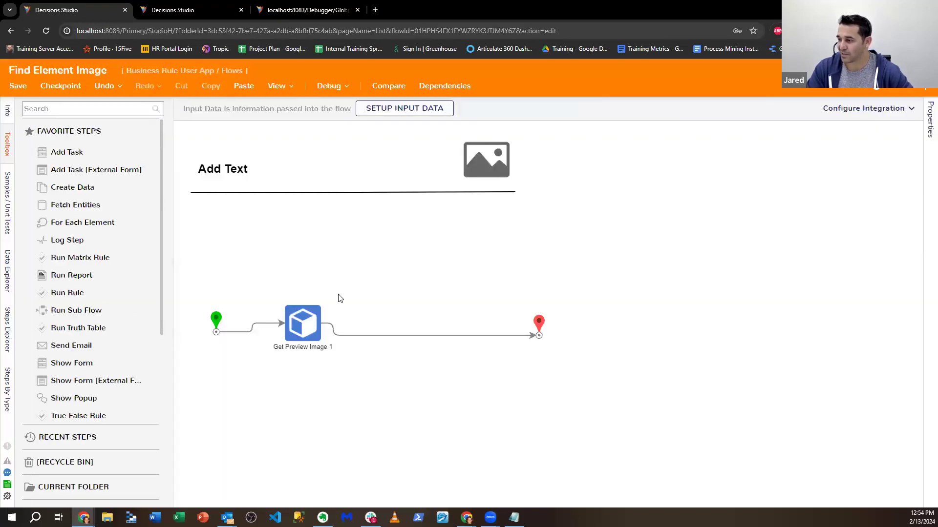
{"action": "left_click", "coordinate": [315, 325]}
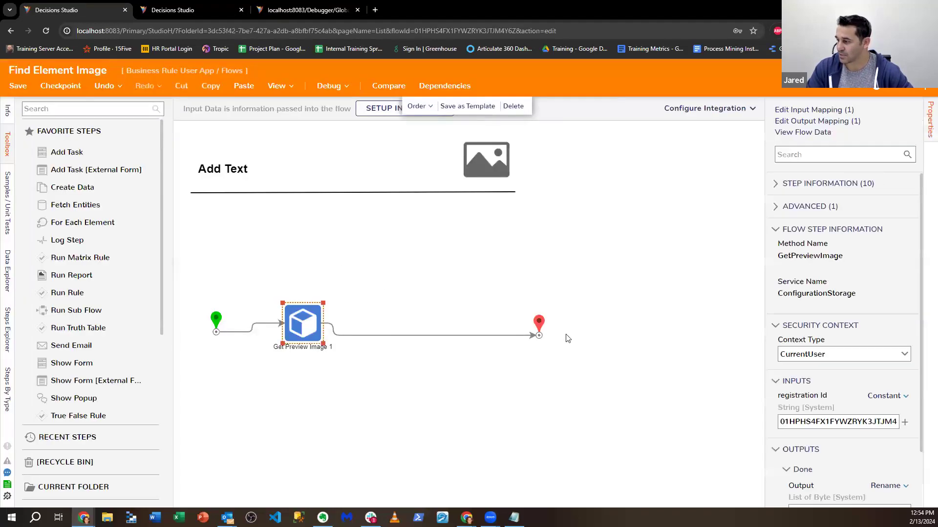
{"action": "double_click", "coordinate": [893, 423]}
{"action": "key", "text": "ctrl+v"}
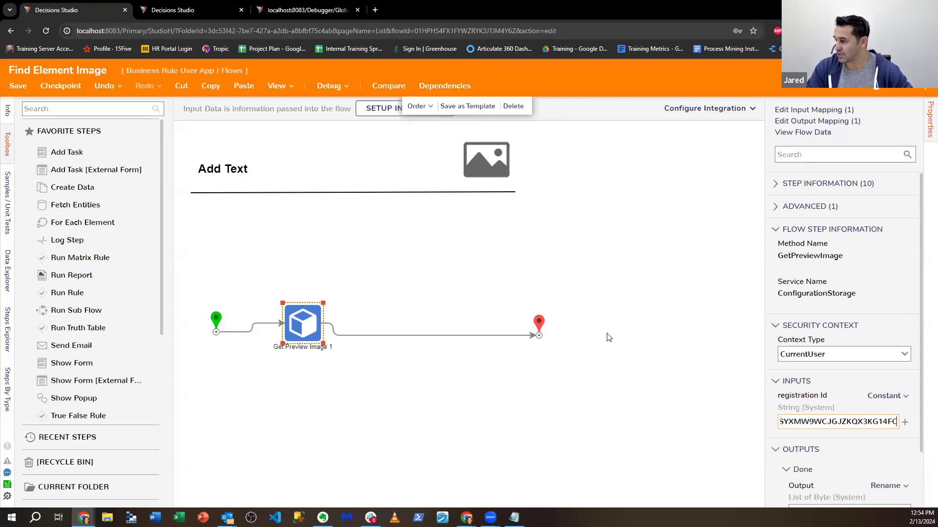
Debug the flow, capture the input/output data of the Get Preview Image step in a screenshot, and close the debugger.
{"action": "left_click", "coordinate": [329, 86]}
{"action": "left_click", "coordinate": [510, 238]}
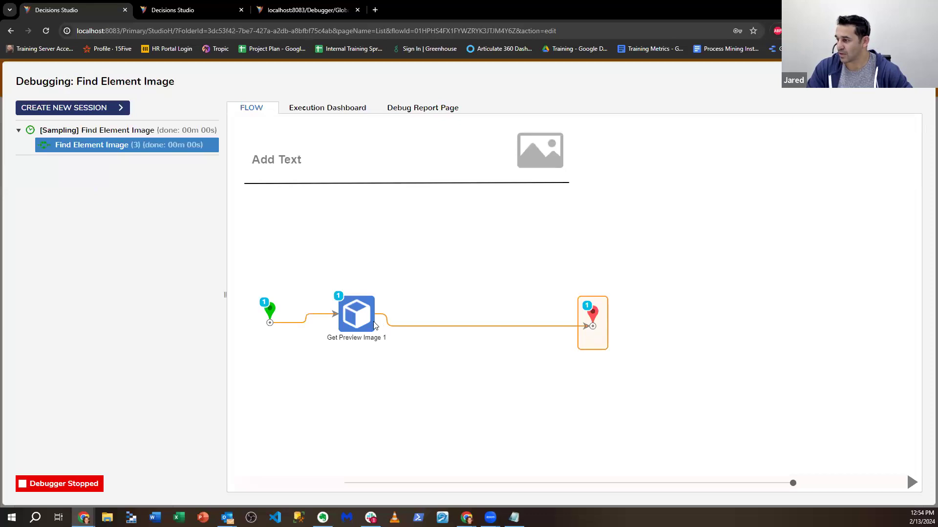
{"action": "mouse_move", "coordinate": [357, 315]}
{"action": "mouse_move", "coordinate": [440, 331]}
{"action": "left_click", "coordinate": [513, 337]}
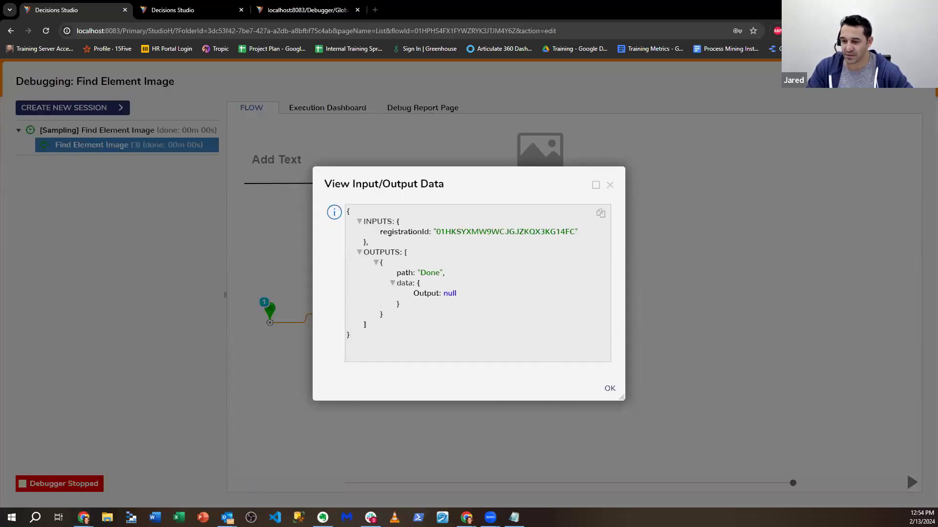
{"action": "key", "text": "Print"}
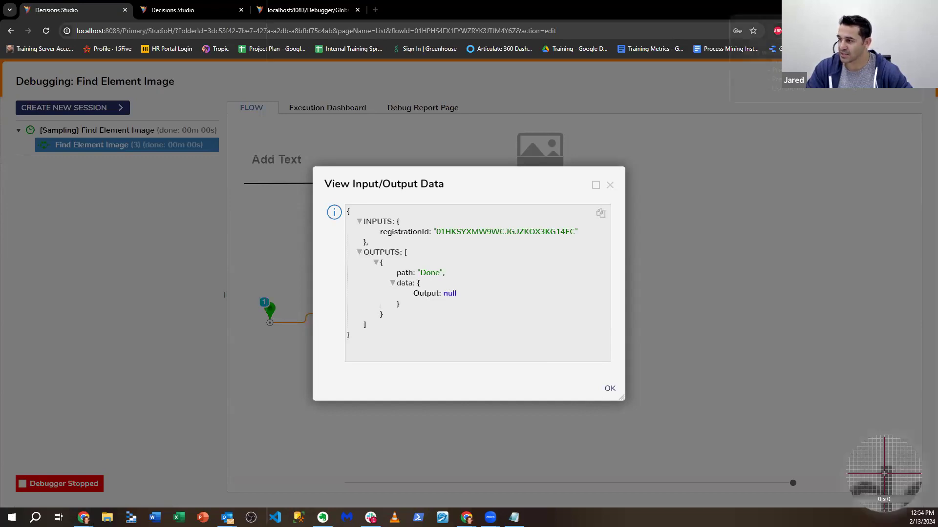
{"action": "left_click_drag", "start_coordinate": [663, 430], "coordinate": [664, 430]}
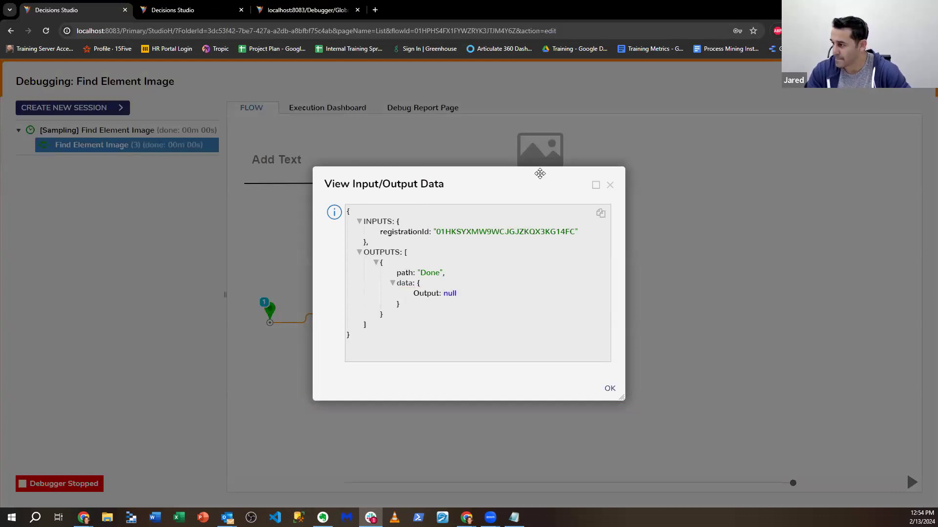
{"action": "left_click", "coordinate": [610, 184]}
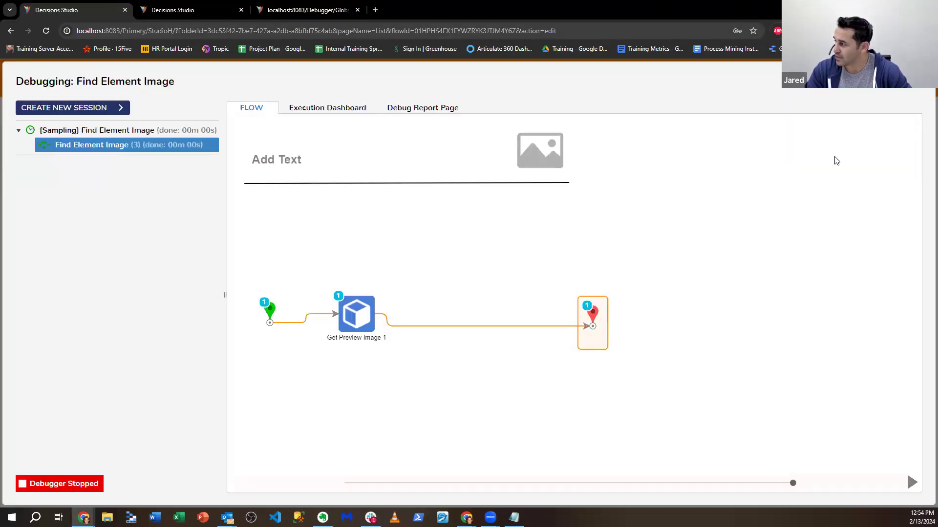
{"action": "left_click", "coordinate": [895, 99]}
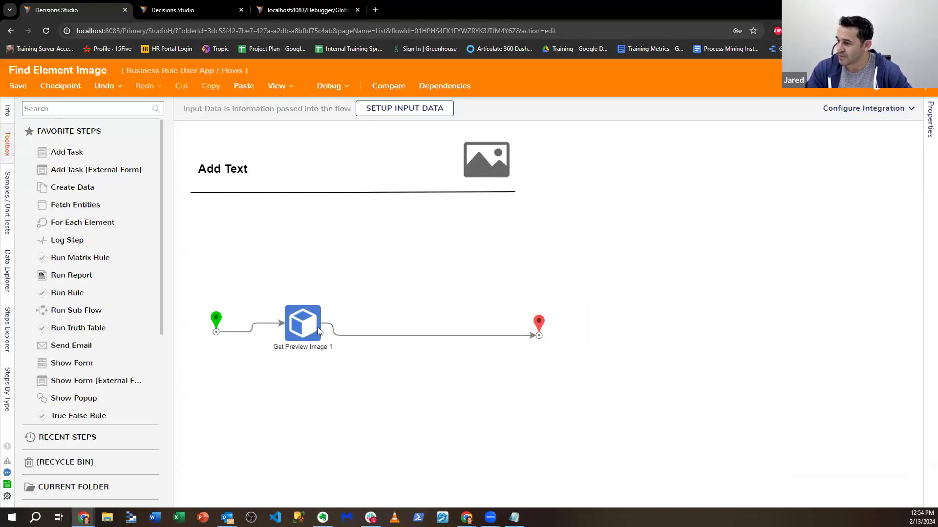
Search the step toolbox for "Convert Bytes" and clear the search.
{"action": "left_click", "coordinate": [341, 342]}
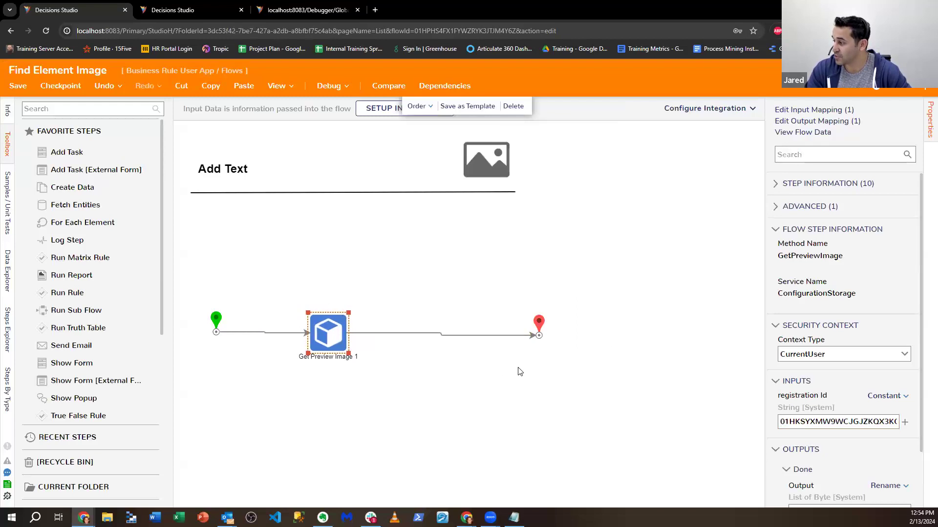
{"action": "left_click", "coordinate": [55, 110]}
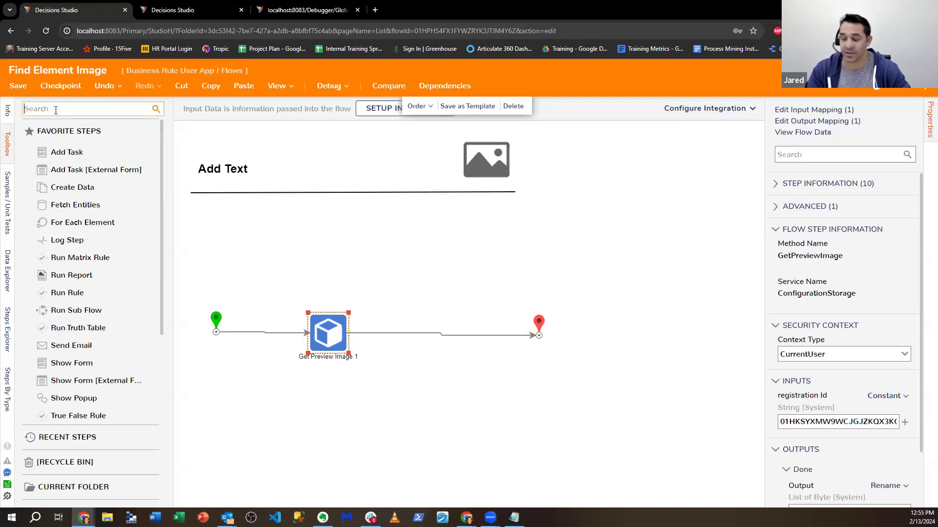
{"action": "type", "text": "Convert"}
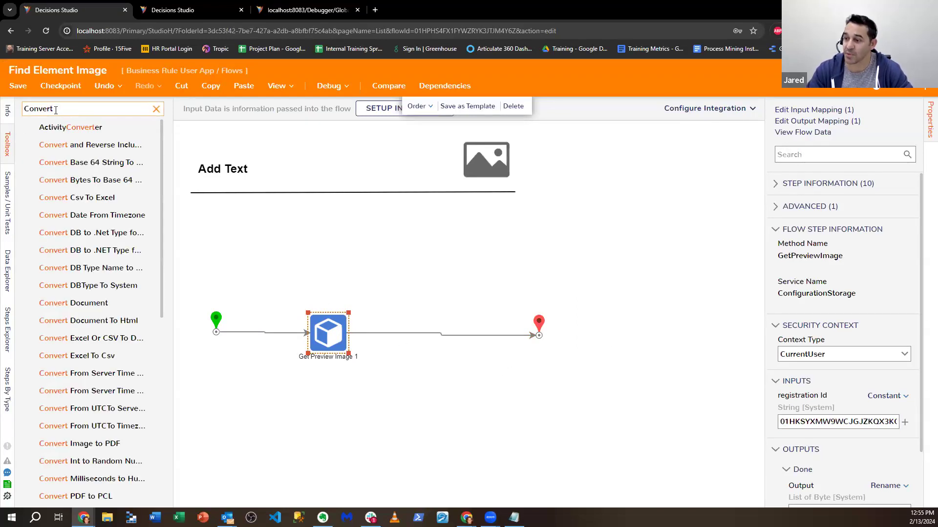
{"action": "type", "text": " Bytes"}
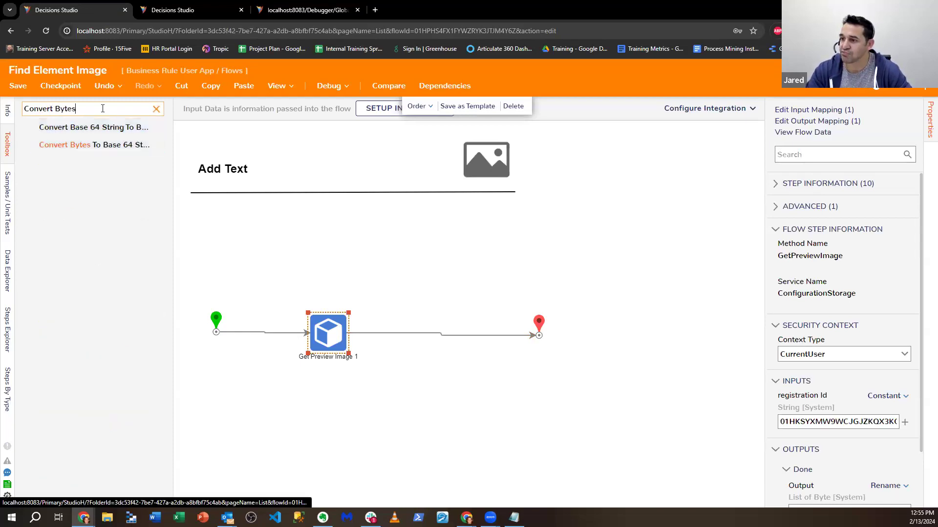
{"action": "key", "text": "BackSpace"}
{"action": "key", "text": "BackSpace"}
{"action": "key", "text": "BackSpace"}
{"action": "key", "text": "BackSpace"}
{"action": "key", "text": "BackSpace"}
{"action": "key", "text": "BackSpace"}
{"action": "key", "text": "BackSpace"}
{"action": "key", "text": "BackSpace"}
{"action": "key", "text": "BackSpace"}
{"action": "key", "text": "BackSpace"}
{"action": "key", "text": "BackSpace"}
{"action": "key", "text": "BackSpace"}
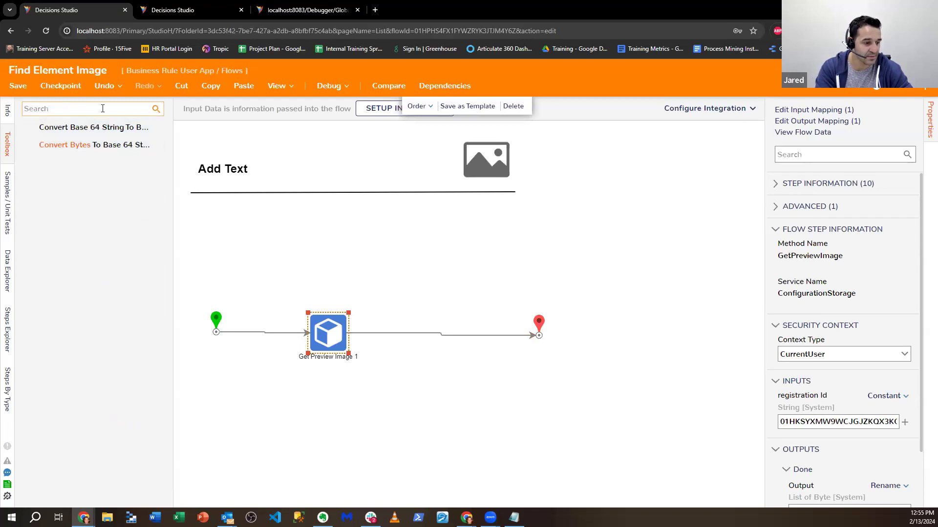
Search the steps for "Bytes" and insert Get String From Bytes between Get Preview Image and the end step.
{"action": "type", "text": "Bytes"}
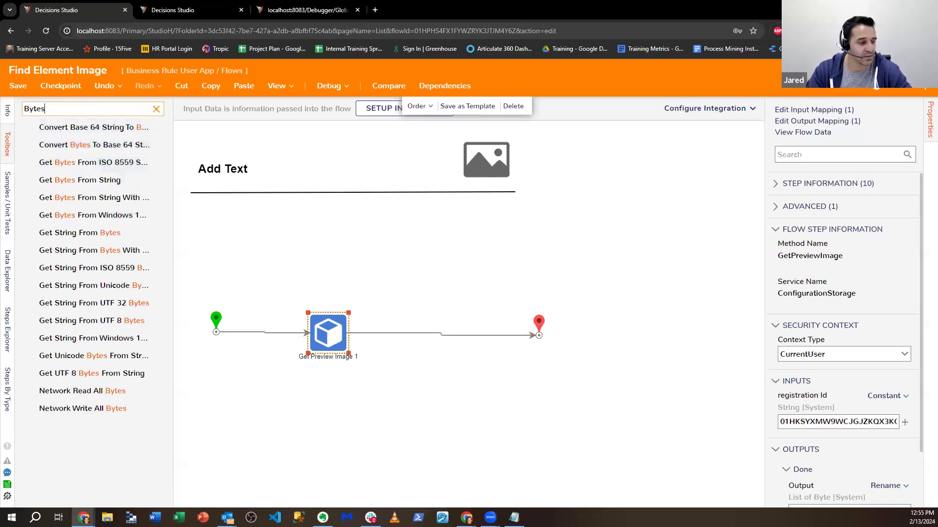
{"action": "key", "text": "alt+Tab"}
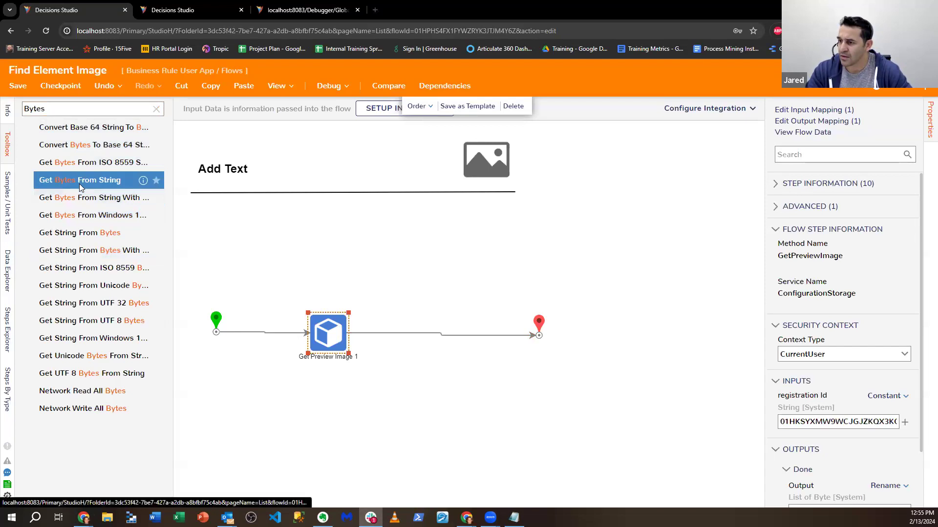
{"action": "left_click_drag", "start_coordinate": [79, 232], "coordinate": [437, 327]}
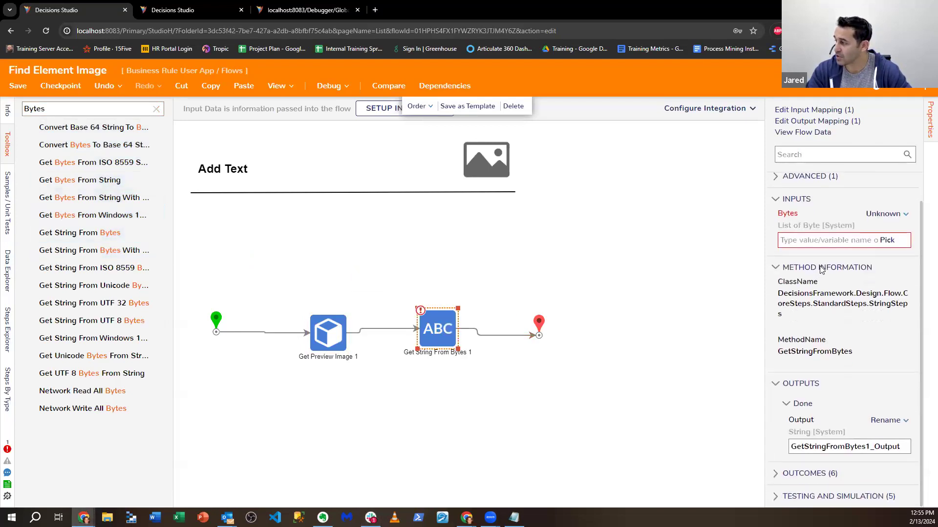
Map the Bytes input of the Get String From Bytes step to the output of Get Preview Image.
{"action": "left_click", "coordinate": [885, 244]}
{"action": "left_click", "coordinate": [811, 204]}
{"action": "left_click", "coordinate": [787, 270]}
{"action": "left_click", "coordinate": [415, 249]}
{"action": "left_click", "coordinate": [691, 490]}
{"action": "left_click", "coordinate": [470, 254]}
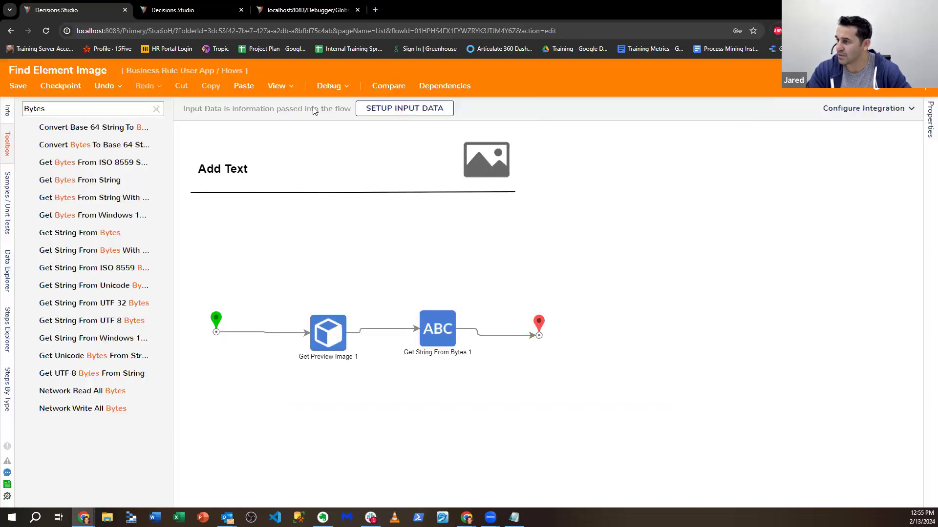
Debug the flow, read the exception details of the Get String From Bytes step, and close the debugger.
{"action": "left_click", "coordinate": [328, 86]}
{"action": "left_click", "coordinate": [483, 234]}
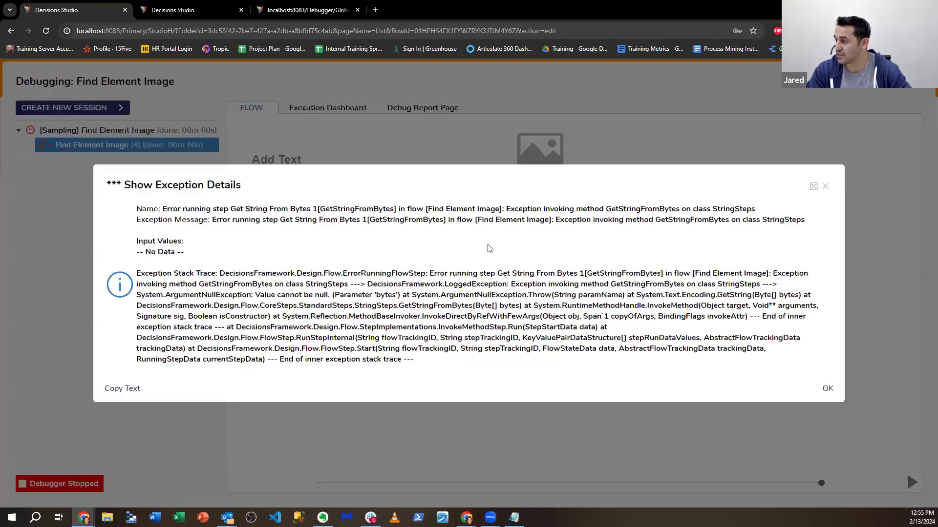
{"action": "left_click_drag", "start_coordinate": [365, 284], "coordinate": [609, 284]}
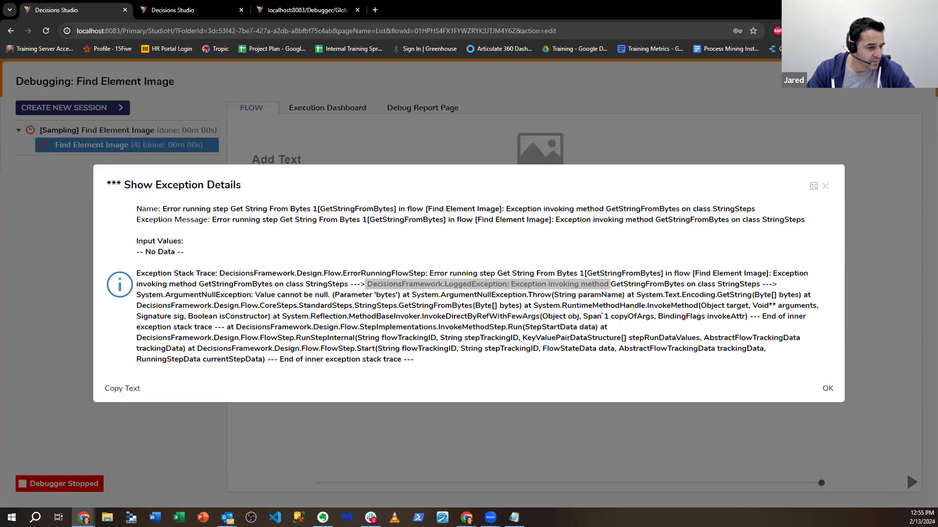
{"action": "key", "text": "alt+Tab"}
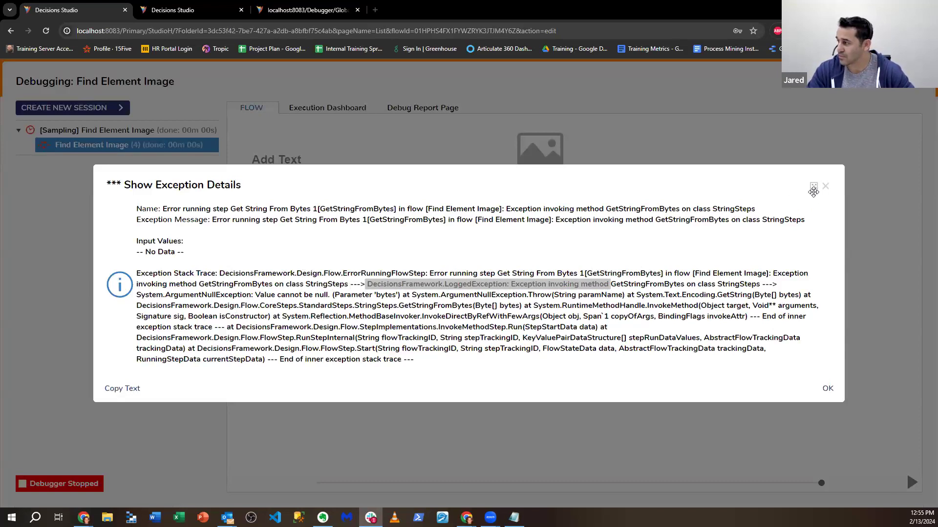
{"action": "left_click", "coordinate": [825, 186]}
{"action": "left_click", "coordinate": [894, 97]}
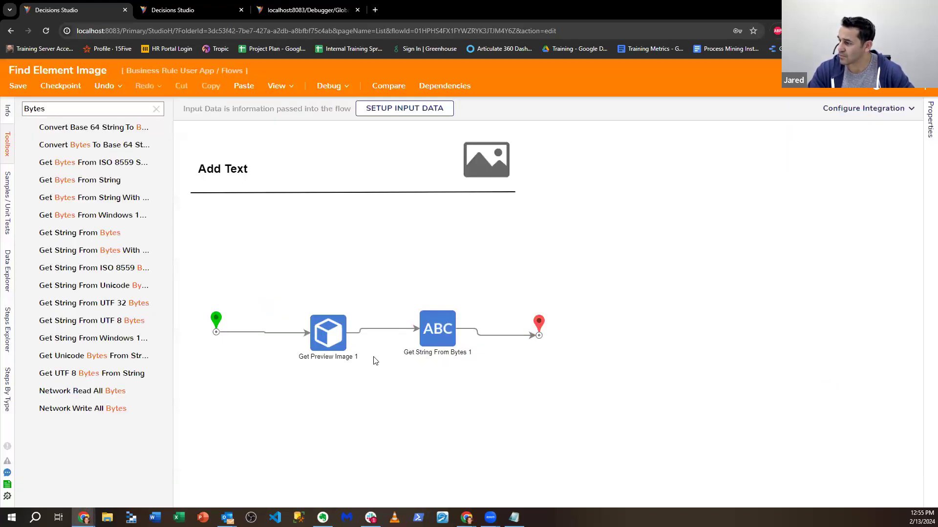
Replace the registration Id of the Get Preview Image step with the copied ID.
{"action": "left_click", "coordinate": [334, 340]}
{"action": "triple_click", "coordinate": [812, 421]}
{"action": "key", "text": "ctrl+v"}
Debug the flow again and examine the input and output data of the Get Preview Image step in an enlarged window.
{"action": "left_click", "coordinate": [327, 88]}
{"action": "left_click", "coordinate": [464, 234]}
{"action": "left_click", "coordinate": [378, 331]}
{"action": "mouse_move", "coordinate": [434, 340]}
{"action": "left_click", "coordinate": [552, 336]}
{"action": "left_click", "coordinate": [610, 185]}
{"action": "left_click", "coordinate": [394, 335]}
{"action": "mouse_move", "coordinate": [450, 345]}
{"action": "left_click", "coordinate": [548, 360]}
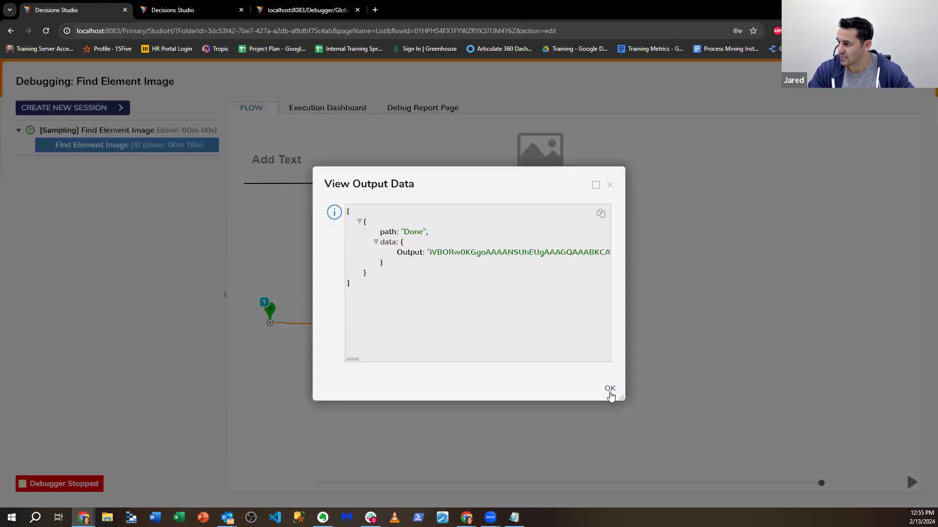
{"action": "left_click_drag", "start_coordinate": [926, 437], "coordinate": [780, 423]}
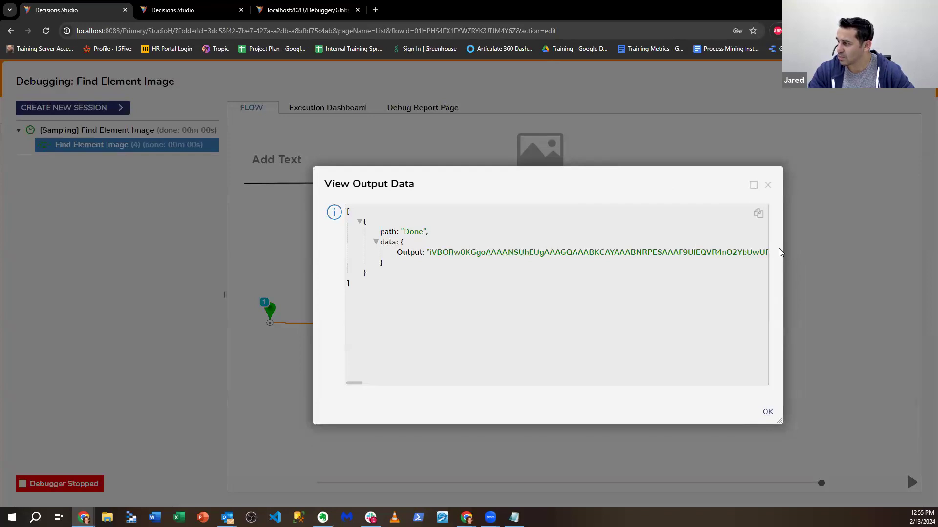
{"action": "left_click", "coordinate": [768, 185]}
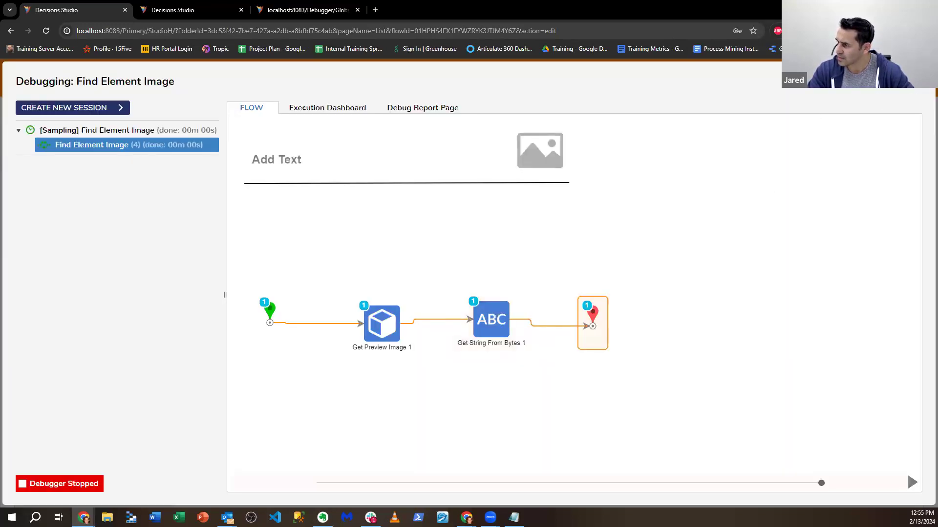
Close the debugger and the Find Element Image flow.
{"action": "left_click", "coordinate": [923, 73]}
{"action": "left_click", "coordinate": [923, 73]}
{"action": "left_click", "coordinate": [596, 336]}
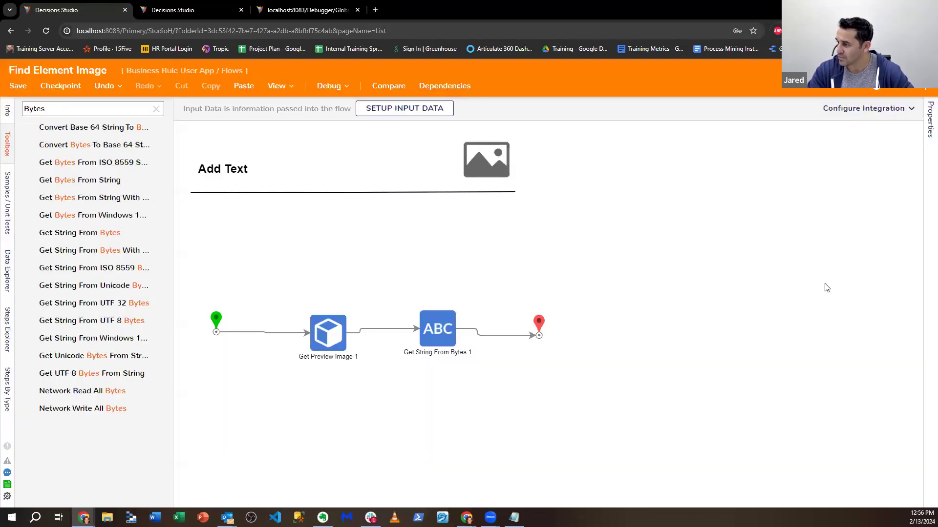
Show the Folder View of the business user's dashboard folder under Business User Rule Dashboards.
{"action": "left_click", "coordinate": [139, 10]}
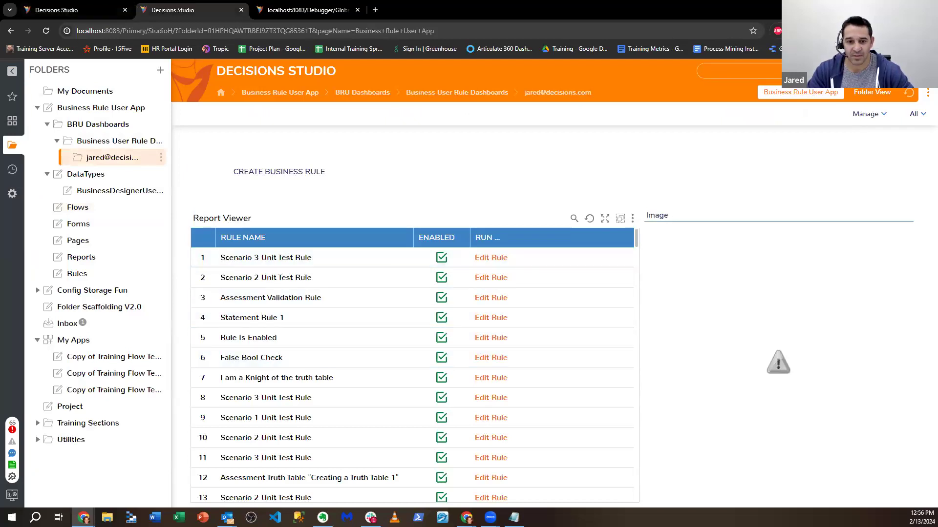
{"action": "key", "text": "alt+Tab"}
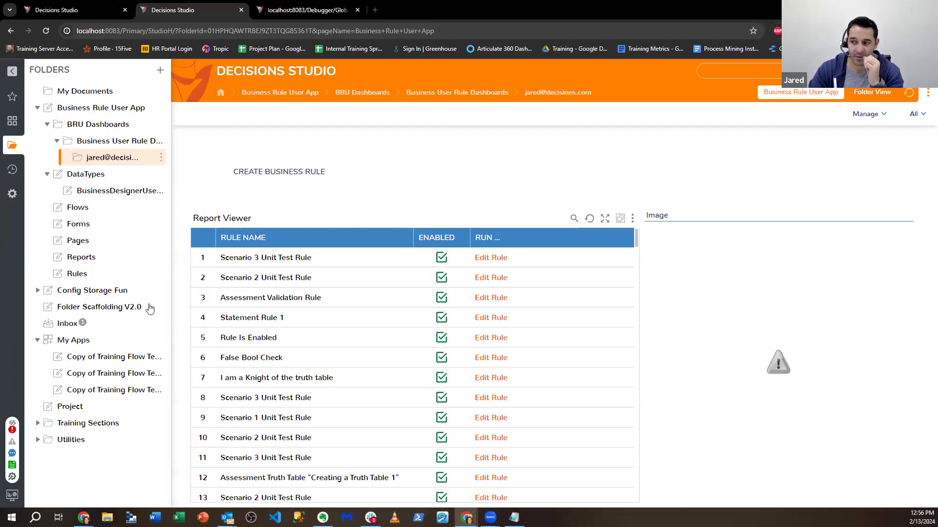
{"action": "left_click", "coordinate": [130, 162]}
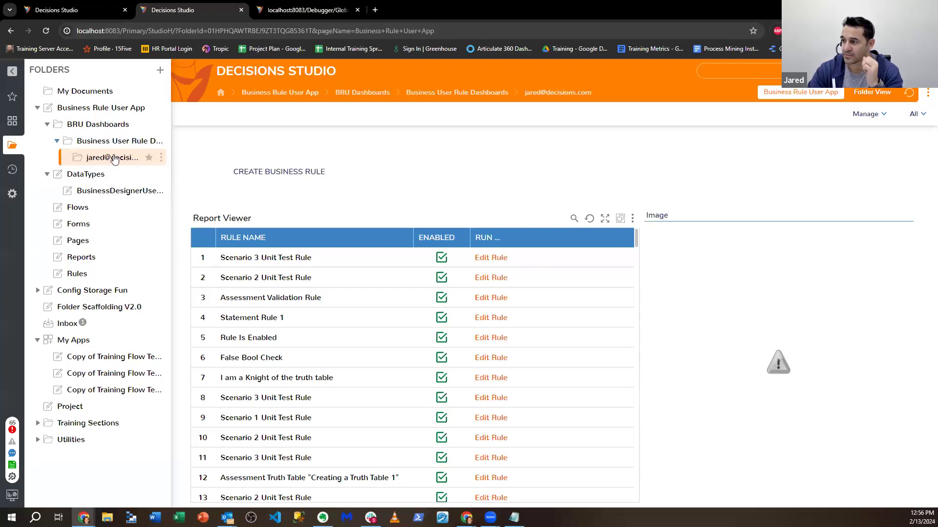
{"action": "left_click", "coordinate": [873, 93]}
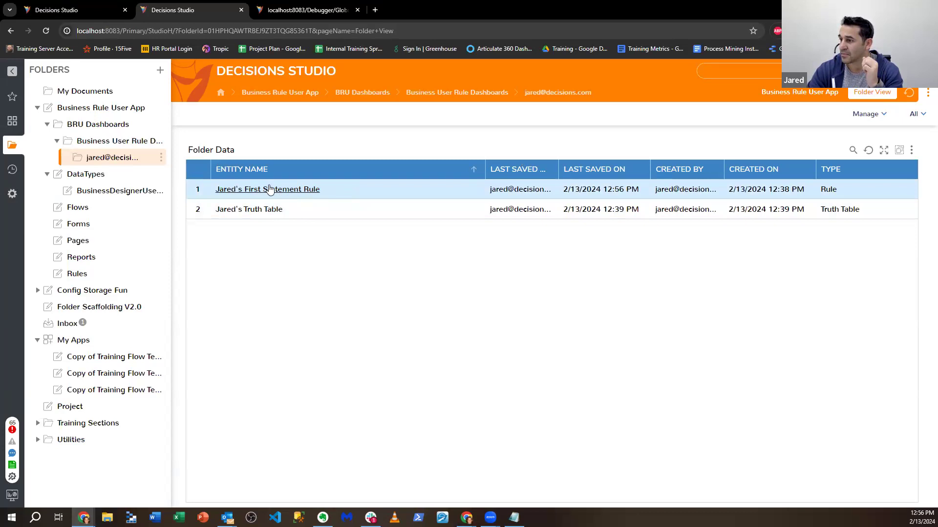
{"action": "right_click", "coordinate": [247, 211]}
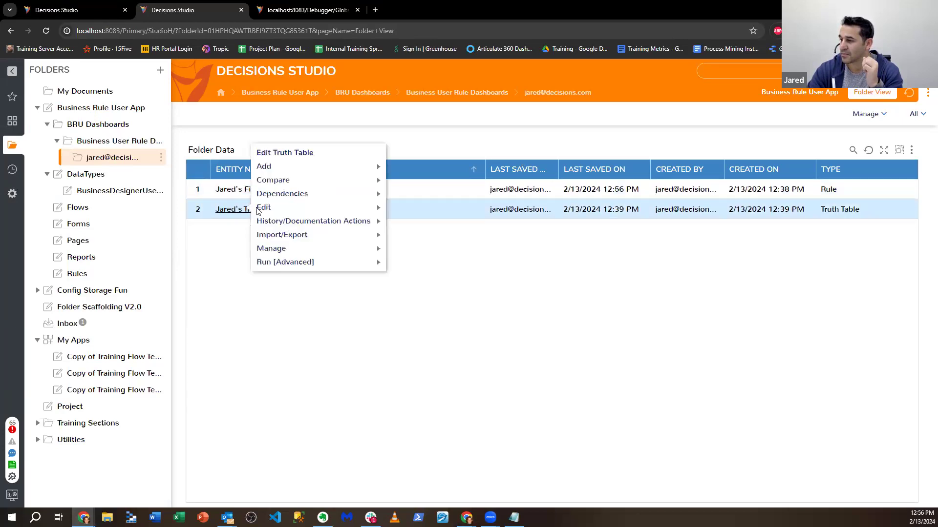
{"action": "mouse_move", "coordinate": [377, 251]}
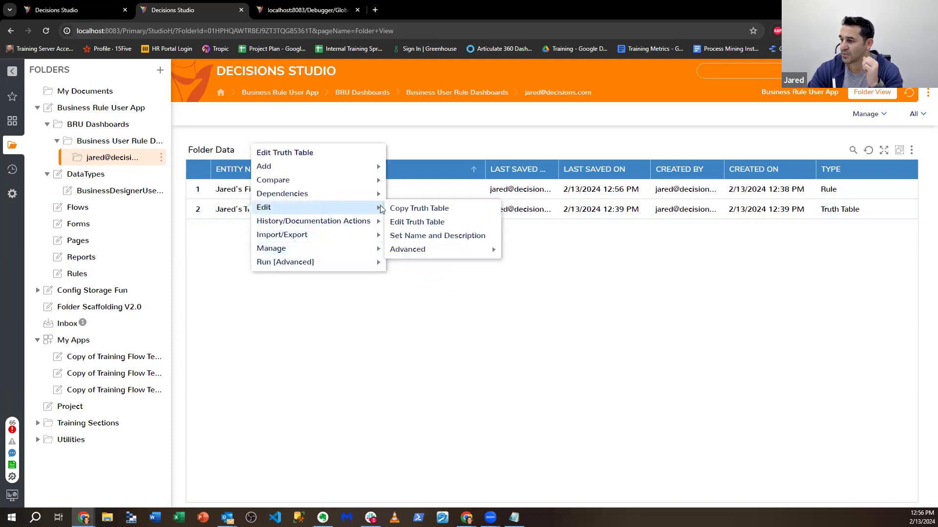
{"action": "right_click", "coordinate": [424, 185]}
{"action": "left_click", "coordinate": [584, 247]}
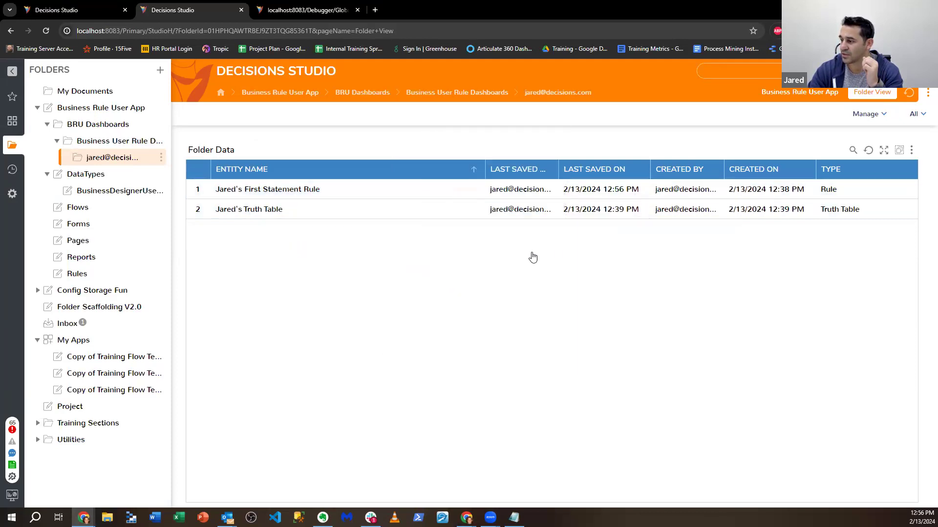
{"action": "left_click", "coordinate": [408, 315]}
{"action": "left_click", "coordinate": [534, 318]}
{"action": "left_click", "coordinate": [306, 9]}
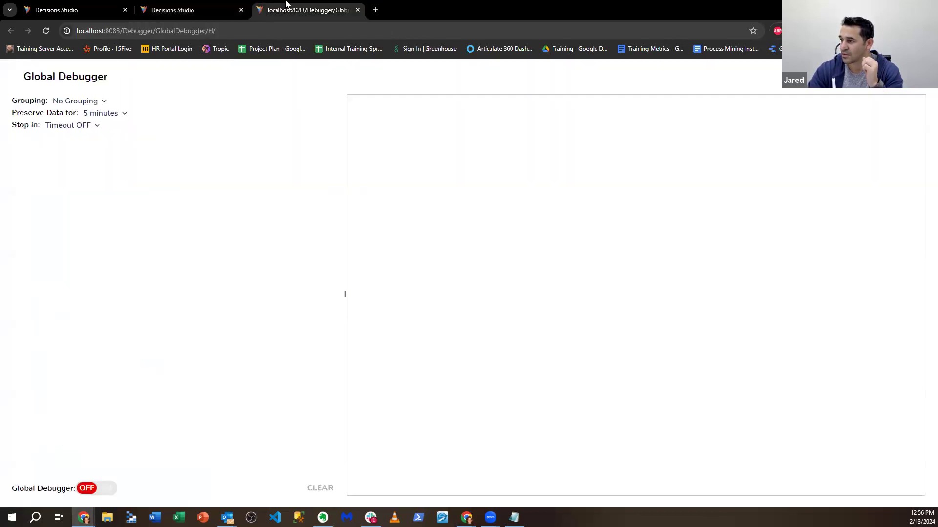
{"action": "left_click", "coordinate": [100, 9]}
{"action": "left_click", "coordinate": [167, 15]}
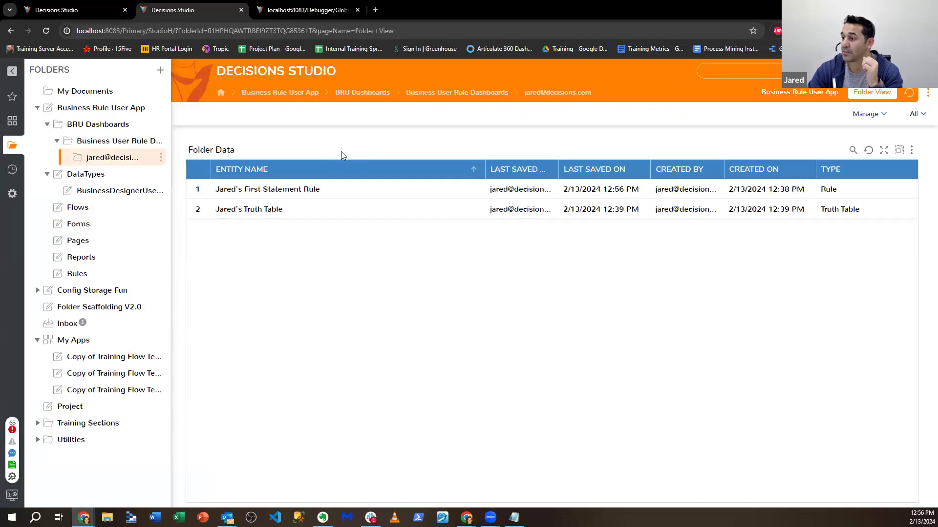
In the Find Element Image flow, set the registration Id of the Get Preview Image step to the copied ID 01HPHRRD15J5W0KHMXSS0M3JAE.
{"action": "left_click", "coordinate": [94, 6]}
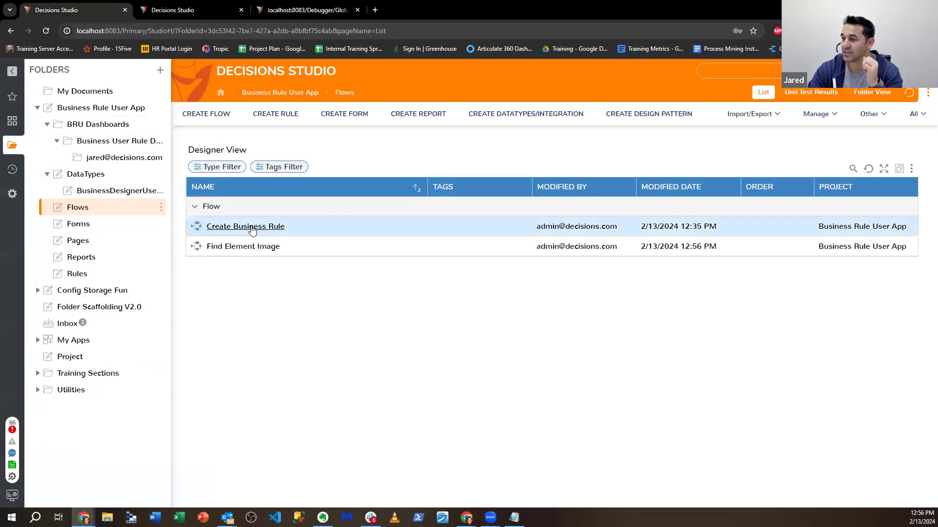
{"action": "left_click", "coordinate": [260, 247]}
{"action": "left_click", "coordinate": [328, 341]}
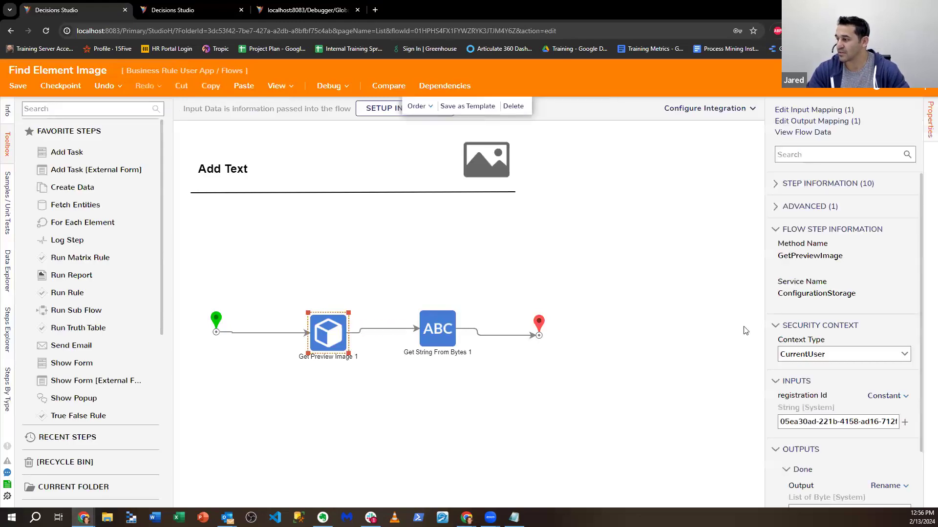
{"action": "left_click", "coordinate": [874, 421]}
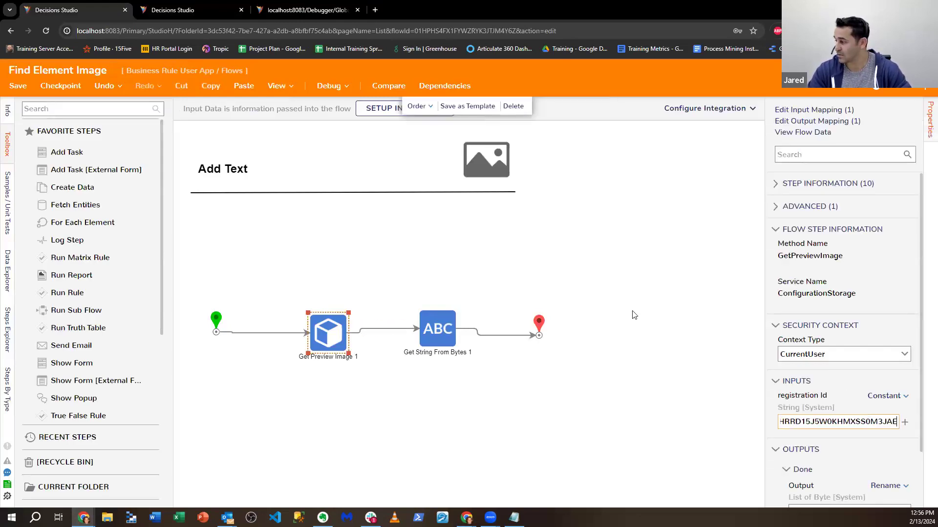
{"action": "left_click", "coordinate": [351, 159]}
Debug the Find Element Image flow and examine the input and output data of the Get Preview Image step.
{"action": "left_click", "coordinate": [330, 88]}
{"action": "left_click", "coordinate": [483, 243]}
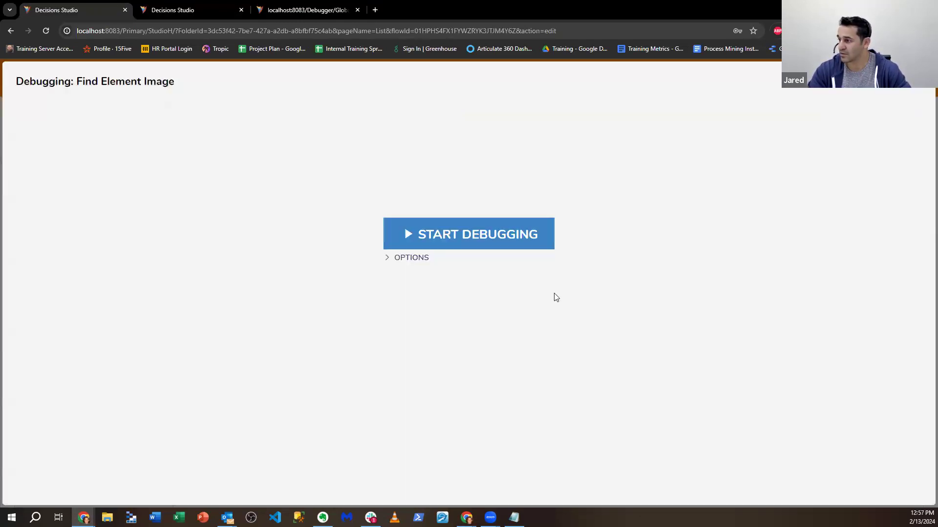
{"action": "left_click", "coordinate": [510, 315]}
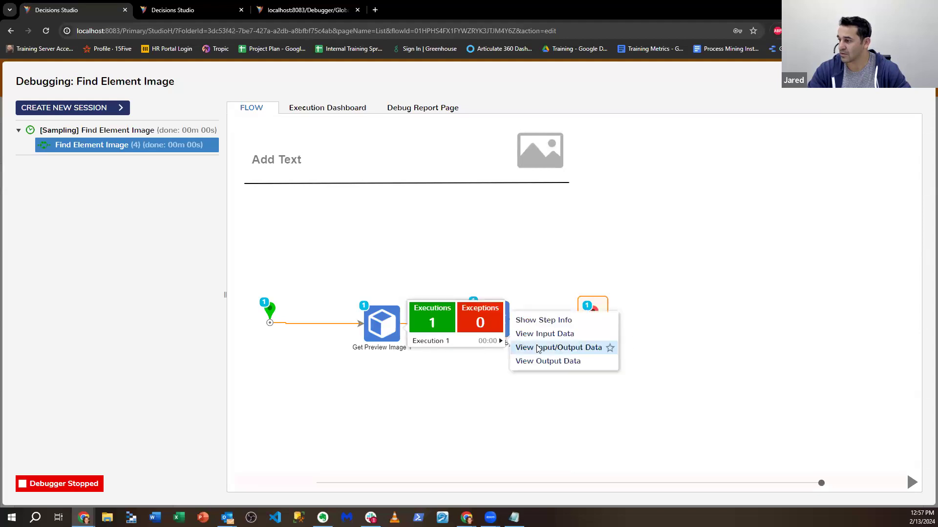
{"action": "left_click", "coordinate": [542, 347]}
{"action": "left_click_drag", "start_coordinate": [622, 404], "coordinate": [784, 466]}
{"action": "left_click", "coordinate": [771, 186]}
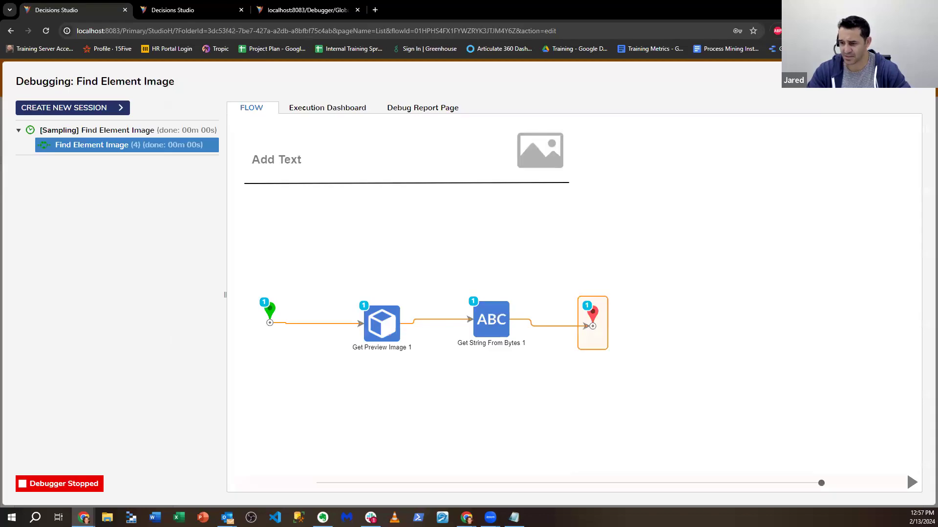
Exit the debugger, review the properties of the Get Preview Image and Get String From Bytes steps, and close the flow.
{"action": "key", "text": "Escape"}
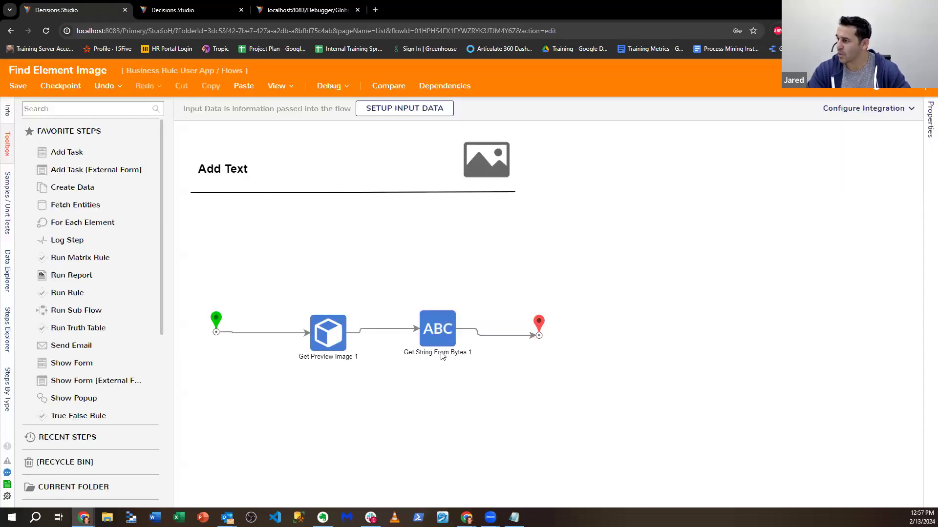
{"action": "left_click", "coordinate": [386, 330]}
{"action": "left_click", "coordinate": [328, 333]}
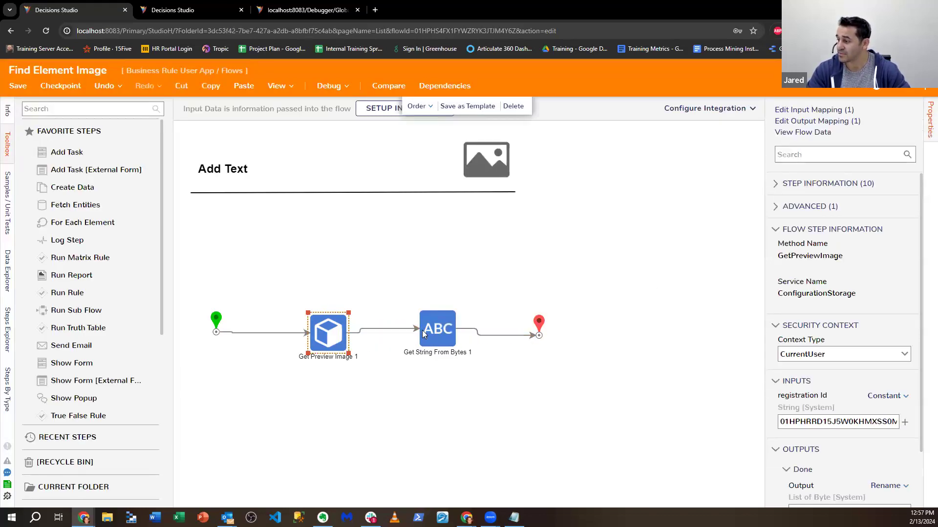
{"action": "left_click", "coordinate": [437, 329]}
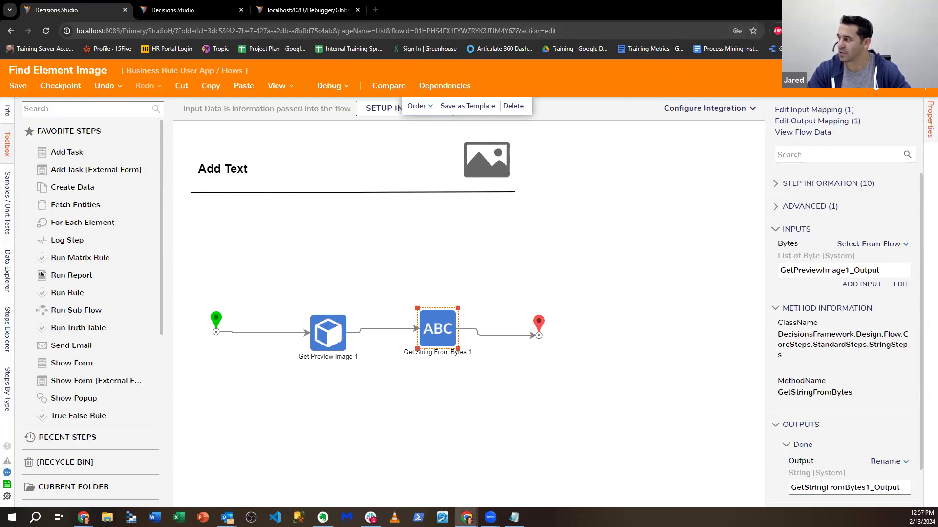
{"action": "left_click", "coordinate": [924, 86]}
{"action": "left_click", "coordinate": [610, 341]}
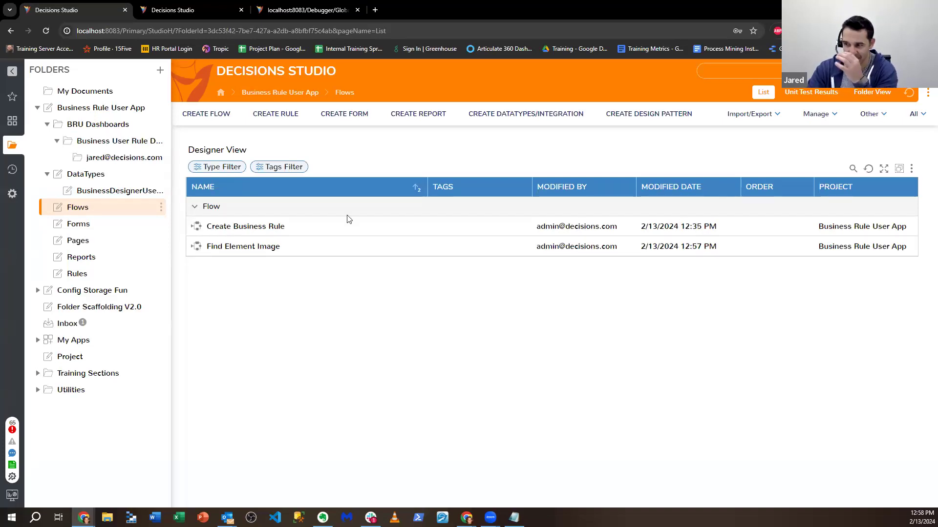
{"action": "left_click", "coordinate": [188, 9]}
{"action": "left_click", "coordinate": [62, 6]}
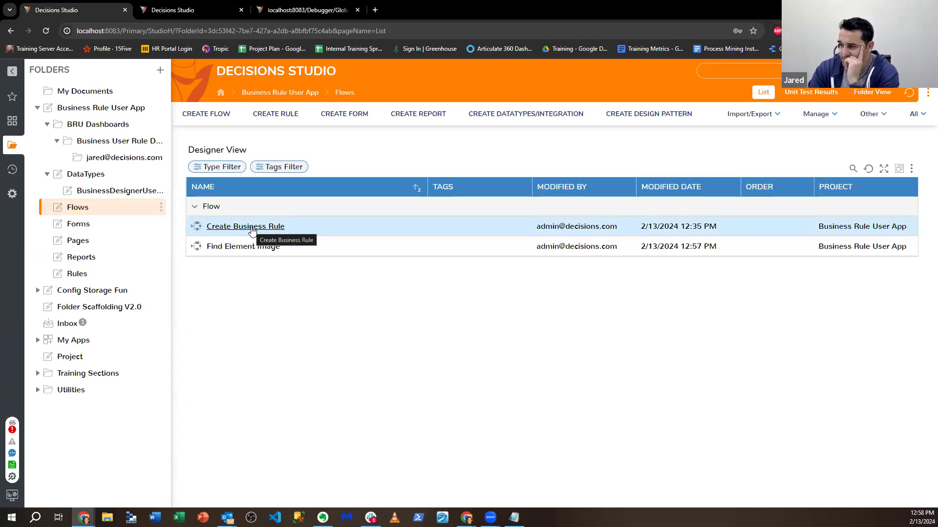
{"action": "left_click", "coordinate": [166, 5]}
{"action": "left_click", "coordinate": [110, 7]}
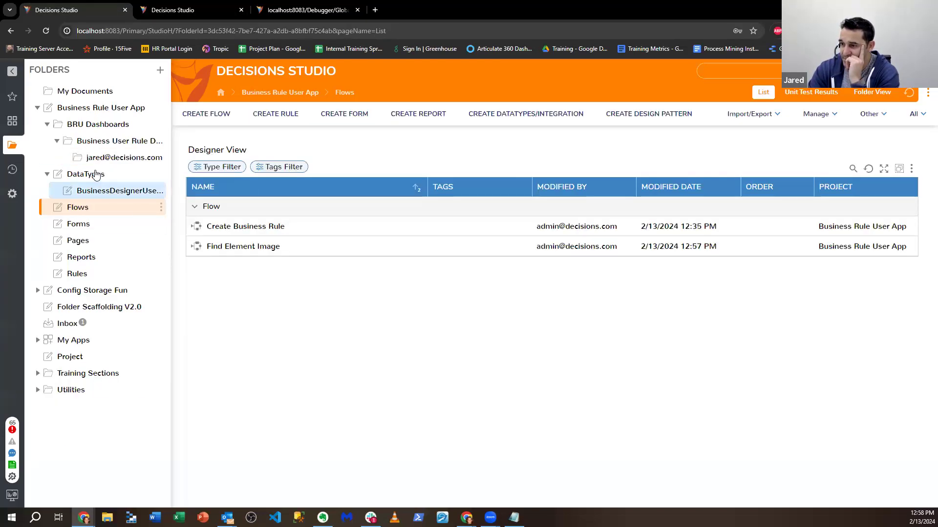
View the business user's dashboard and open its Business Rule User App page from the BusinessDesignerUserFEX Configuration folder for editing.
{"action": "left_click", "coordinate": [100, 157]}
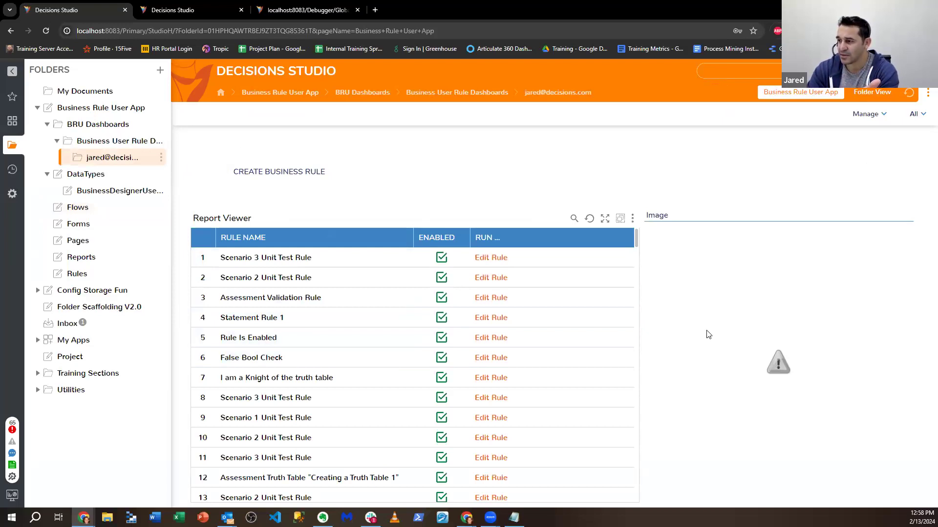
{"action": "left_click", "coordinate": [94, 192]}
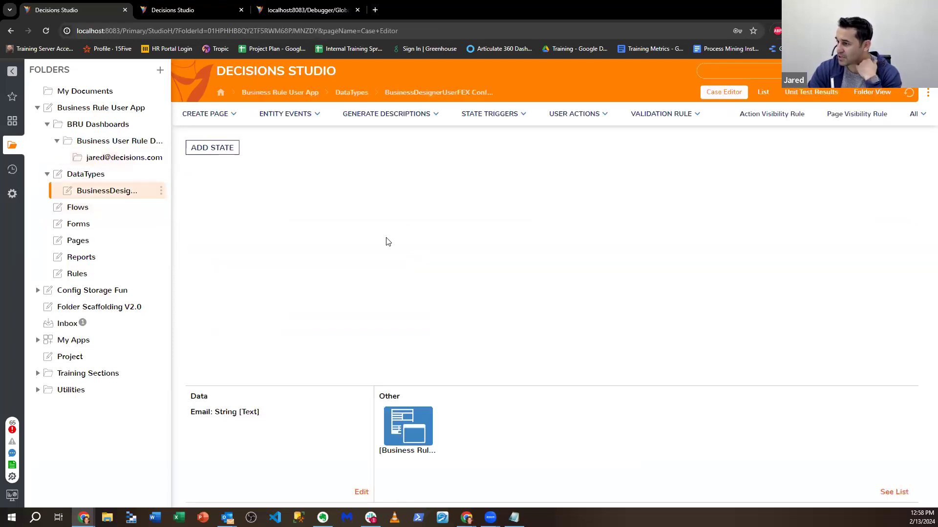
{"action": "double_click", "coordinate": [399, 429]}
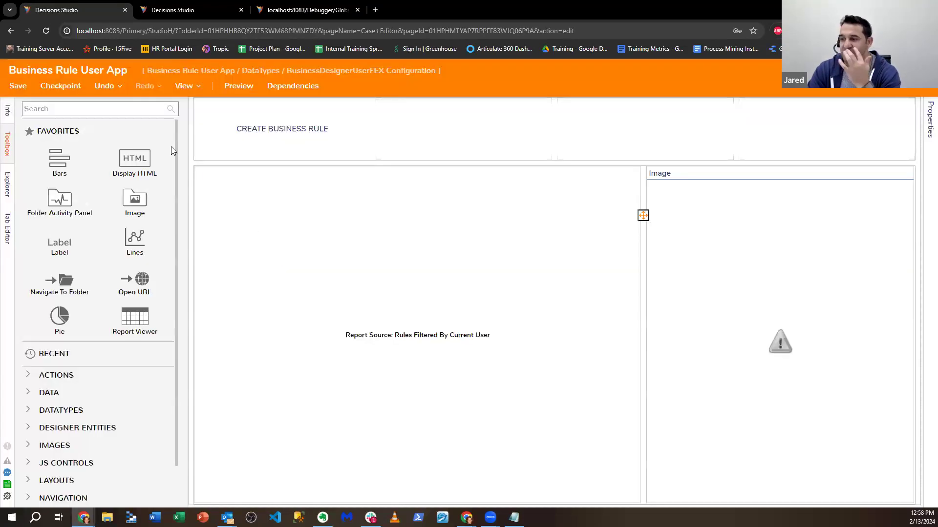
Try to set the page's Image component to an embedded image from a URL using the copied ID, and close the page designer.
{"action": "left_click", "coordinate": [709, 314]}
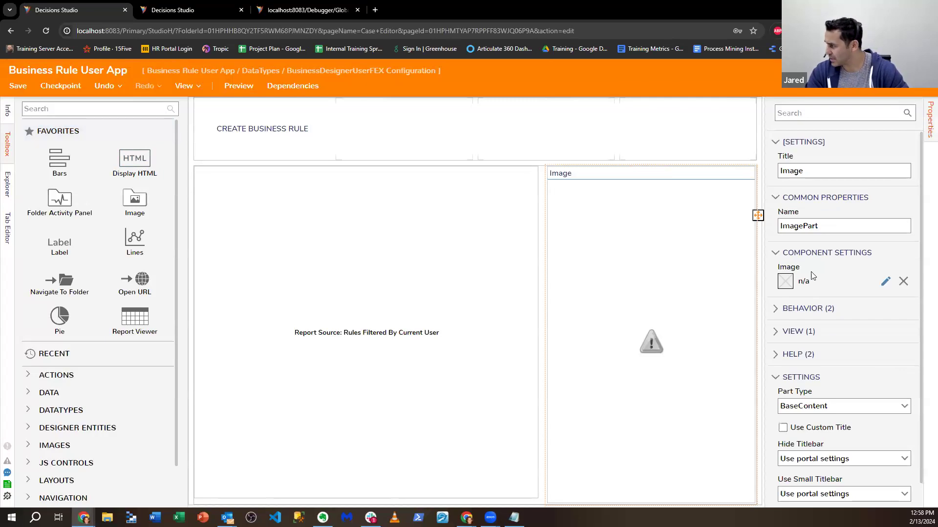
{"action": "left_click", "coordinate": [885, 281]}
{"action": "left_click", "coordinate": [418, 153]}
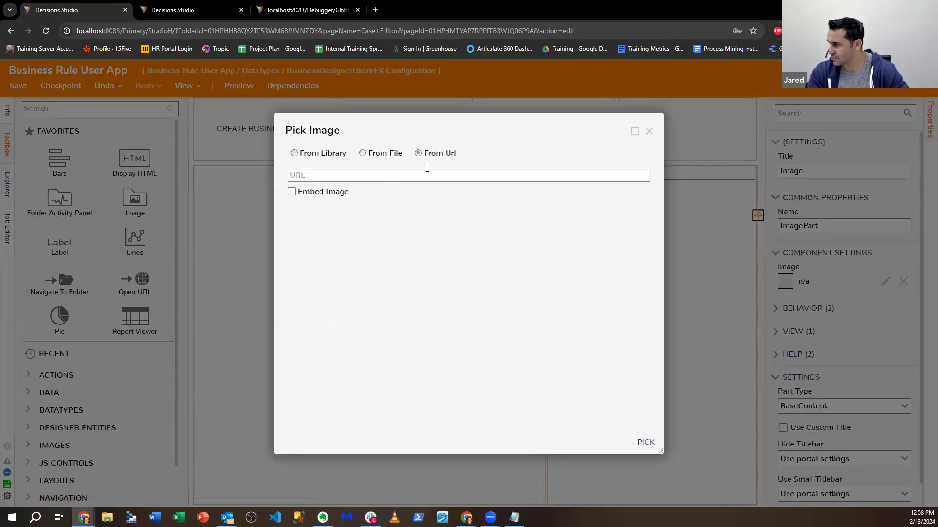
{"action": "left_click", "coordinate": [292, 192]}
{"action": "left_click", "coordinate": [338, 176]}
{"action": "key", "text": "ctrl+v"}
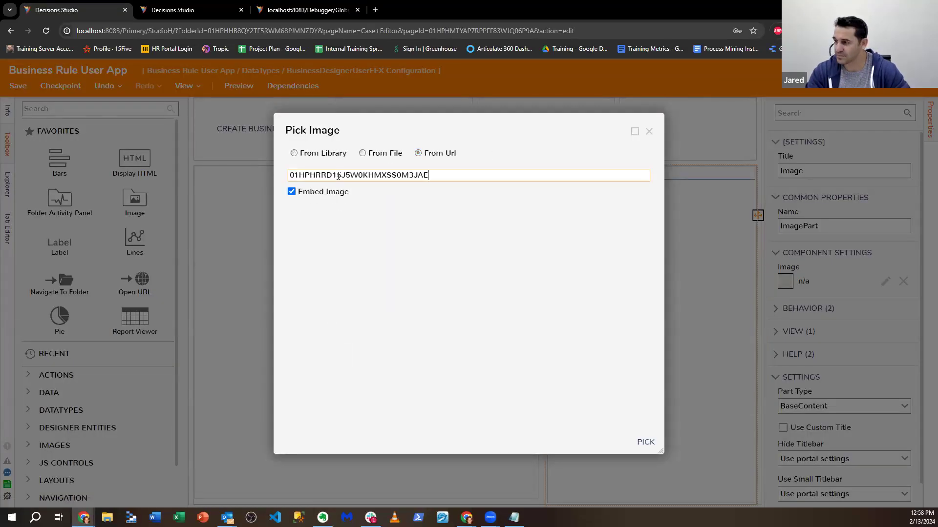
{"action": "key", "text": "ctrl+z"}
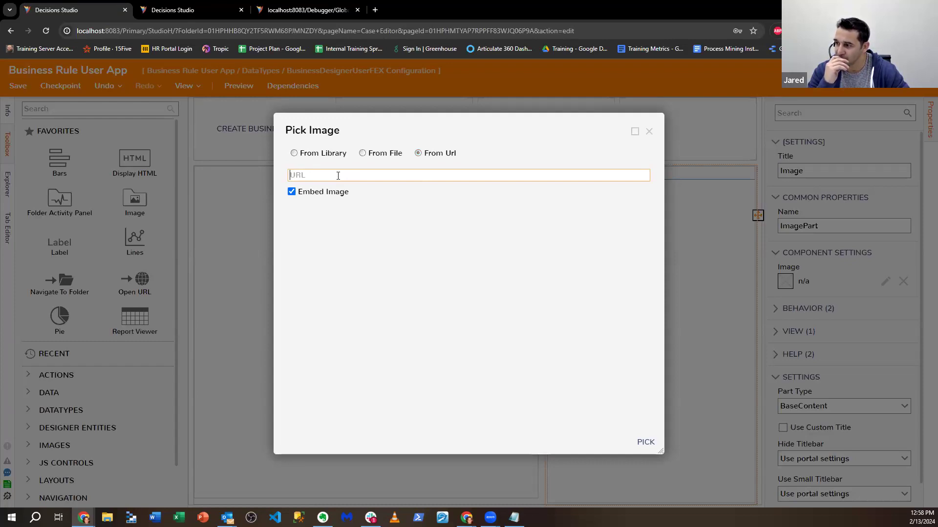
{"action": "left_click", "coordinate": [648, 131]}
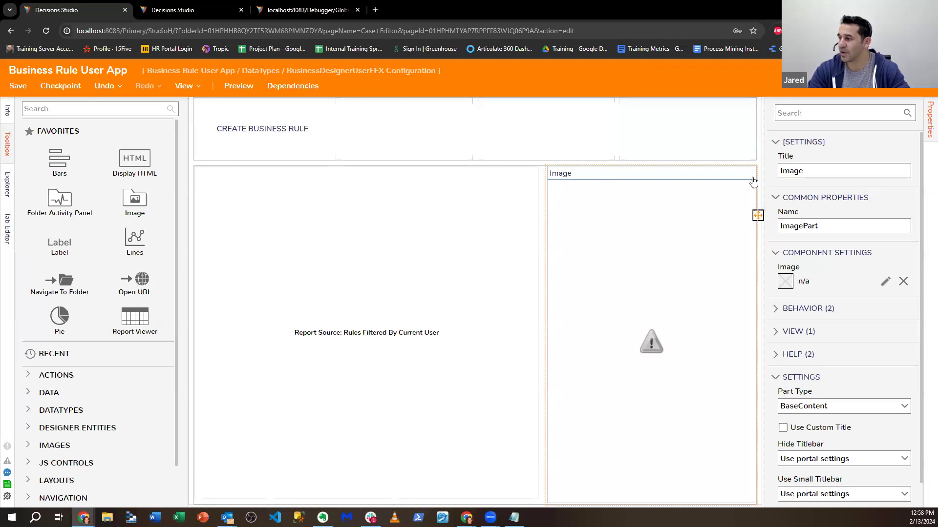
{"action": "left_click", "coordinate": [928, 70]}
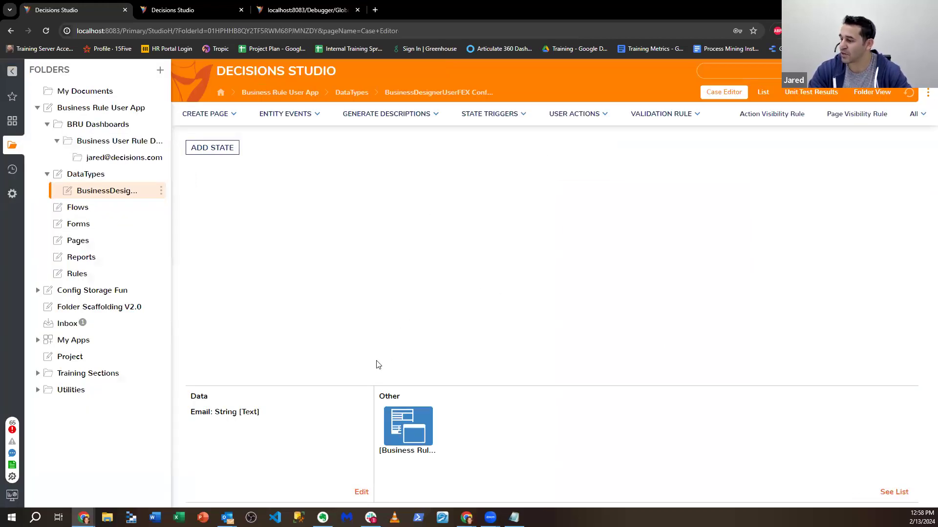
Look through the Flows and Business User Rule Dashboards folders and show the business user's dashboard.
{"action": "left_click", "coordinate": [95, 207]}
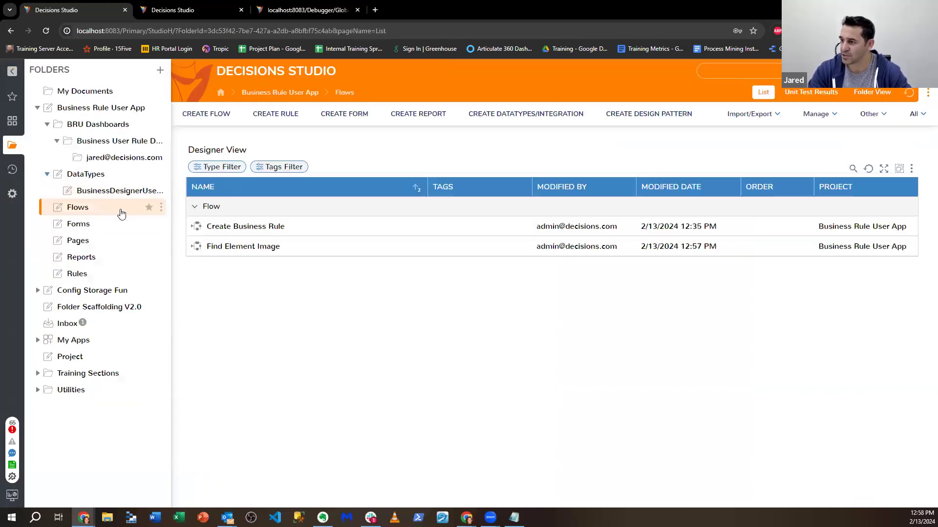
{"action": "left_click", "coordinate": [105, 140]}
{"action": "left_click", "coordinate": [100, 125]}
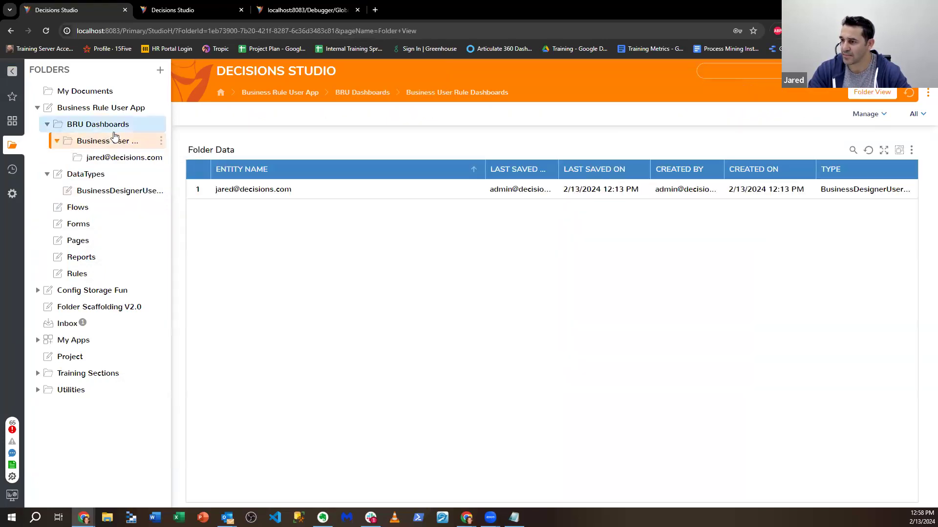
{"action": "left_click", "coordinate": [124, 157]}
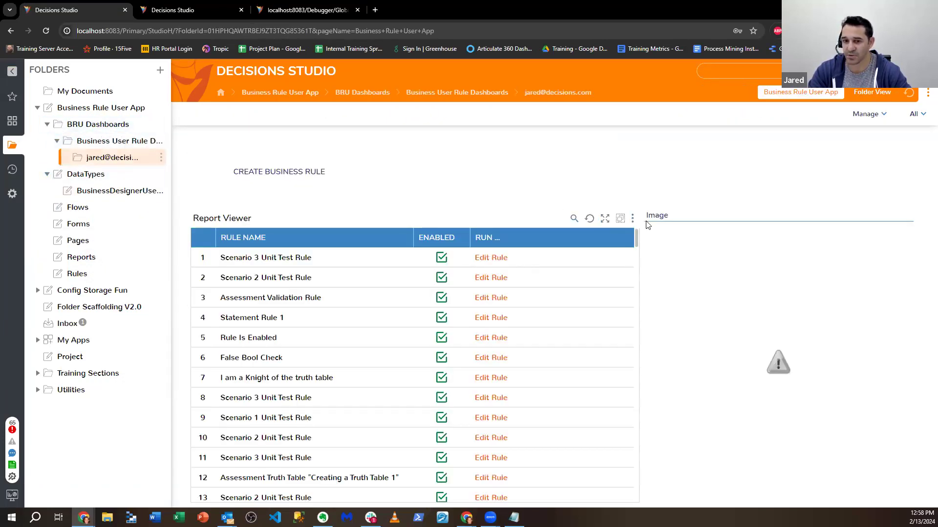
Add the Has Preview and Image data fields to the Rules Filtered By Current User report in the Reports folder.
{"action": "left_click", "coordinate": [103, 257]}
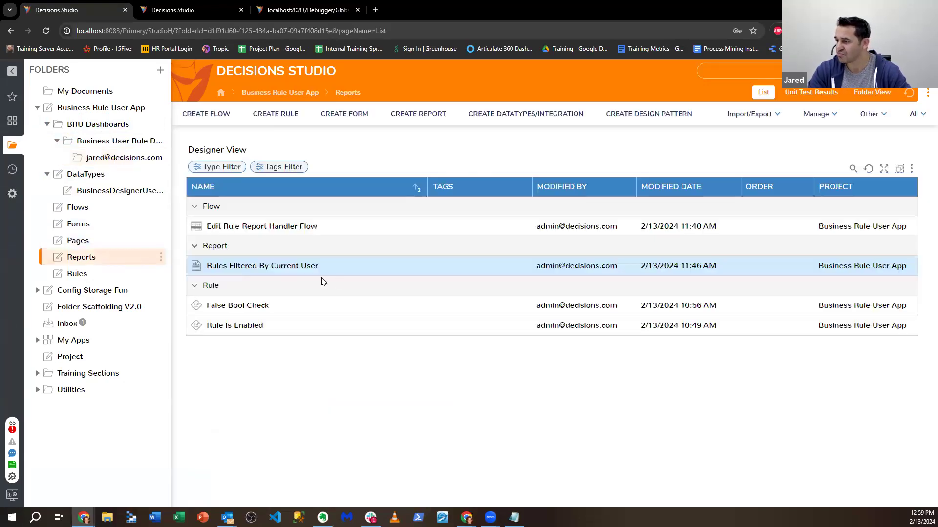
{"action": "double_click", "coordinate": [266, 266]}
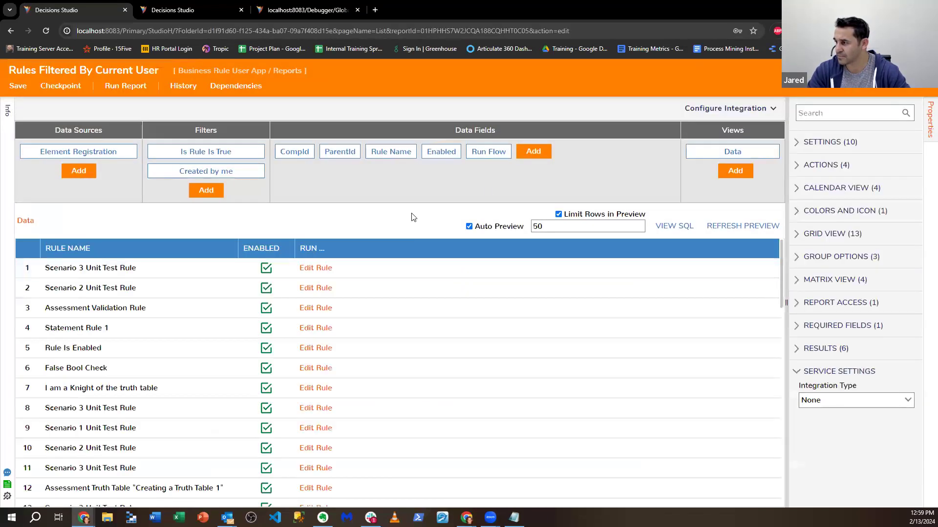
{"action": "left_click", "coordinate": [535, 158]}
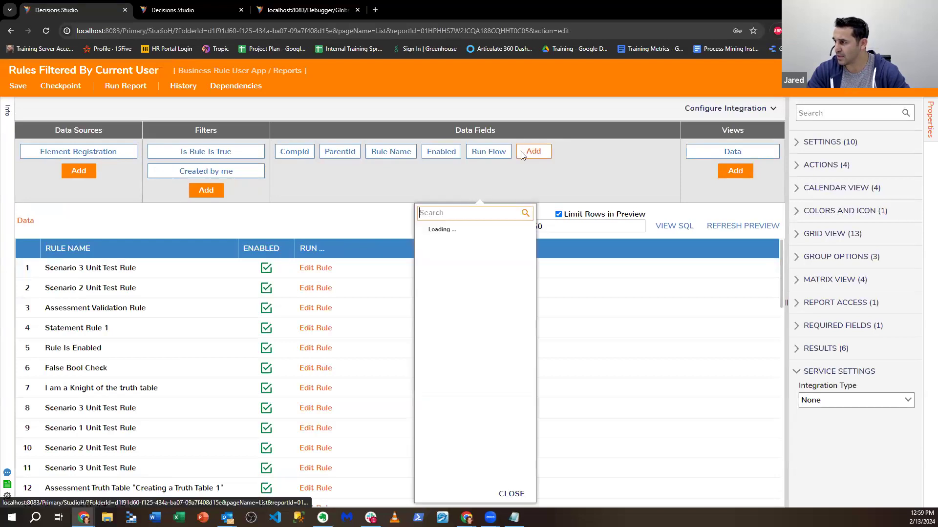
{"action": "scroll", "coordinate": [479, 362], "scroll_direction": "down", "scroll_amount": 2}
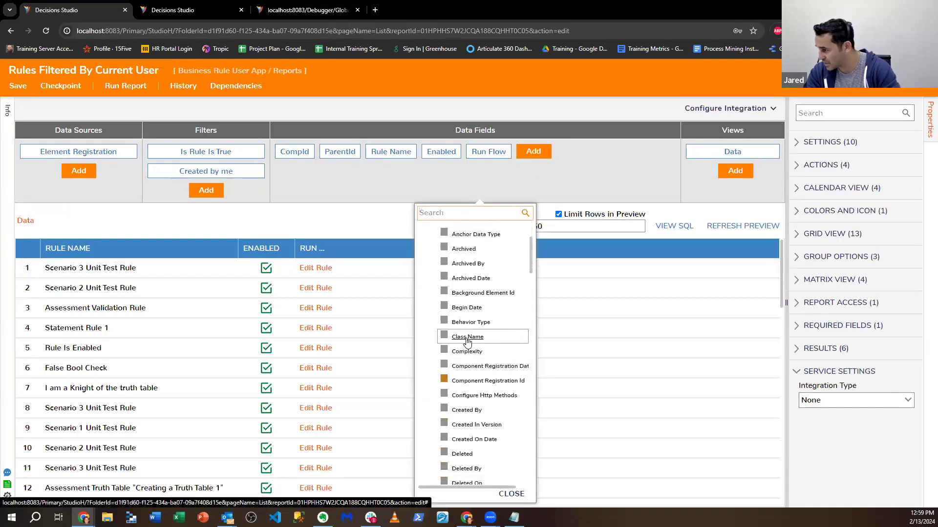
{"action": "scroll", "coordinate": [471, 341], "scroll_direction": "down", "scroll_amount": 1}
{"action": "scroll", "coordinate": [471, 341], "scroll_direction": "down", "scroll_amount": 3}
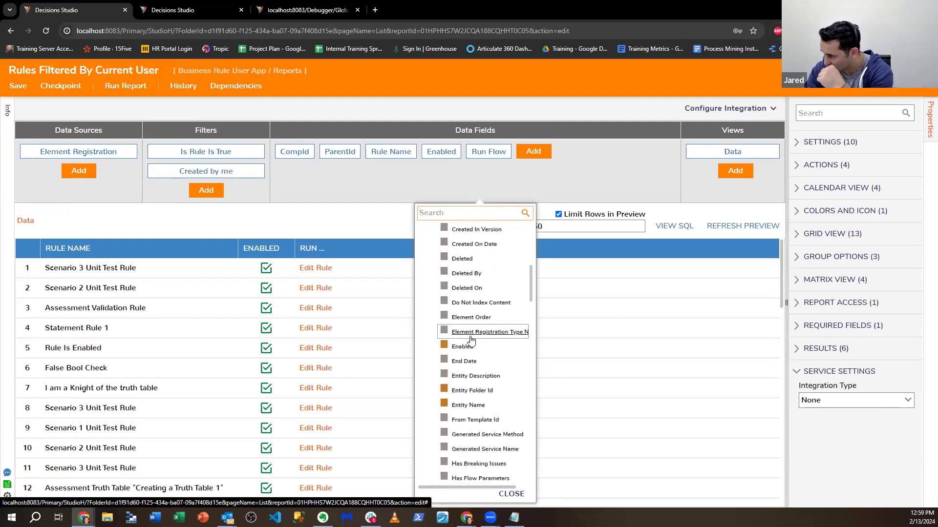
{"action": "scroll", "coordinate": [472, 340], "scroll_direction": "down", "scroll_amount": 2}
{"action": "scroll", "coordinate": [471, 340], "scroll_direction": "down", "scroll_amount": 3}
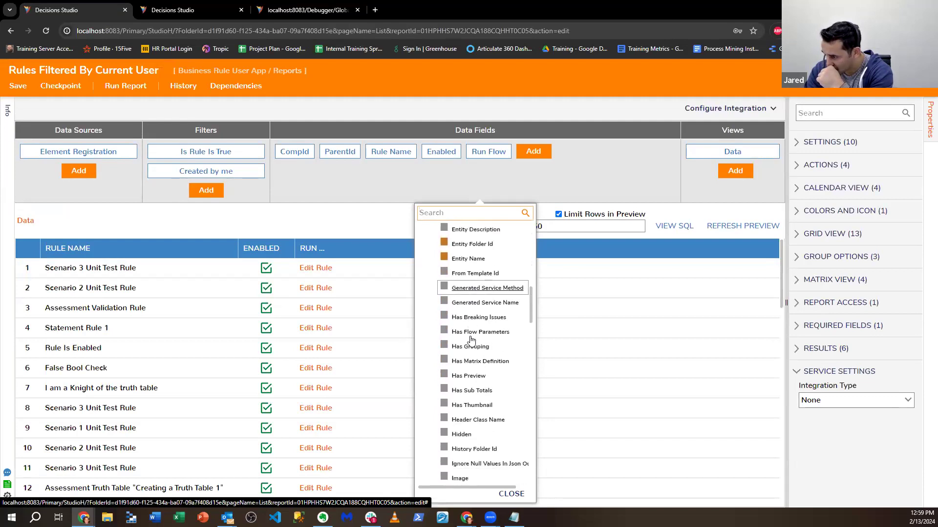
{"action": "left_click", "coordinate": [454, 280]}
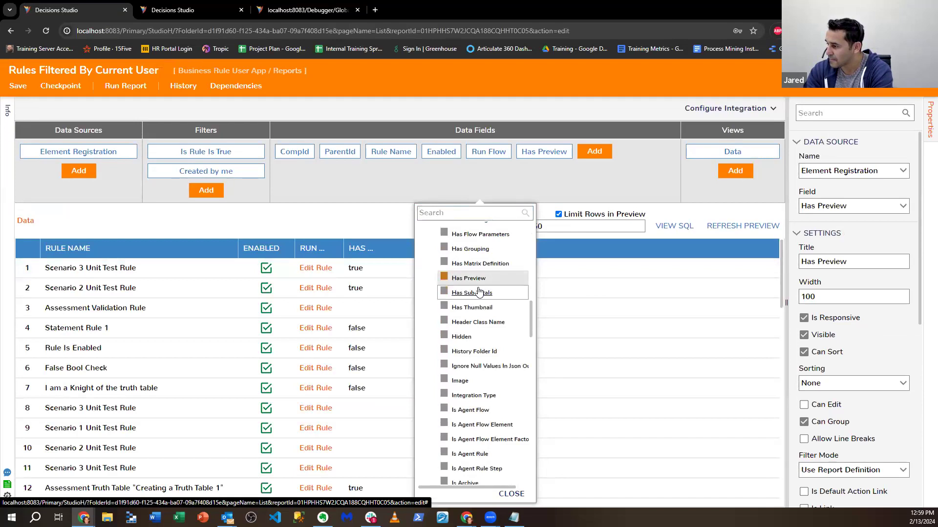
{"action": "left_click", "coordinate": [459, 381]}
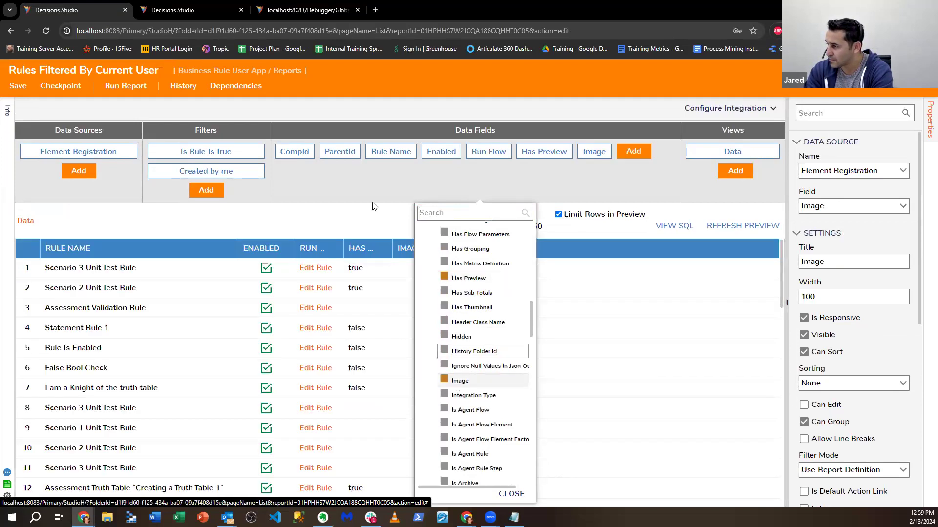
Run the report to examine its Has Preview and Image columns, and return to the report designer.
{"action": "left_click", "coordinate": [403, 222]}
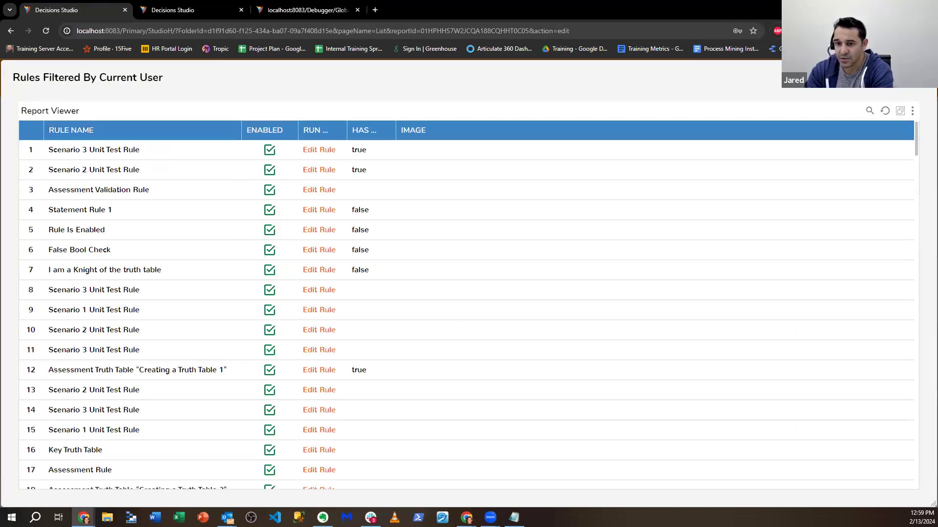
{"action": "key", "text": "alt+Tab"}
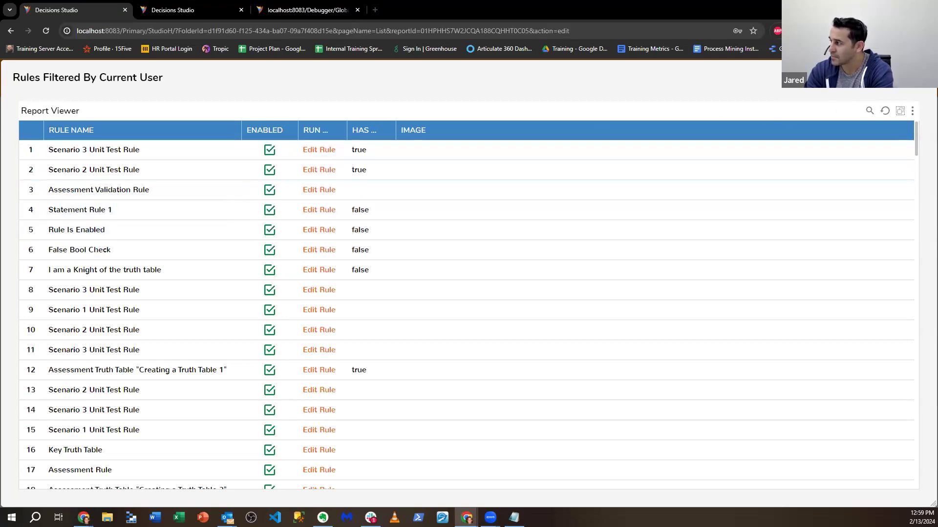
{"action": "key", "text": "alt+Tab"}
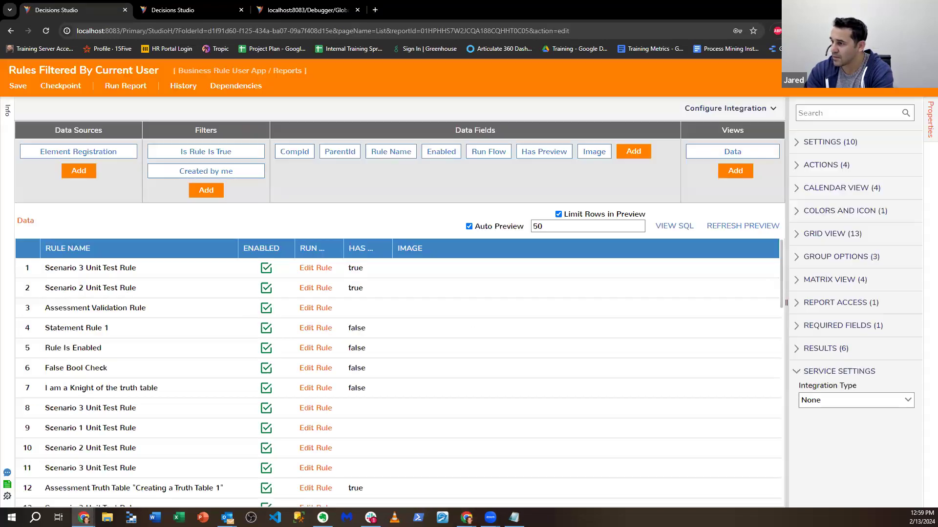
Delete the Has Preview and Image data fields from the Rules Filtered By Current User report.
{"action": "left_click", "coordinate": [570, 145]}
{"action": "left_click", "coordinate": [559, 320]}
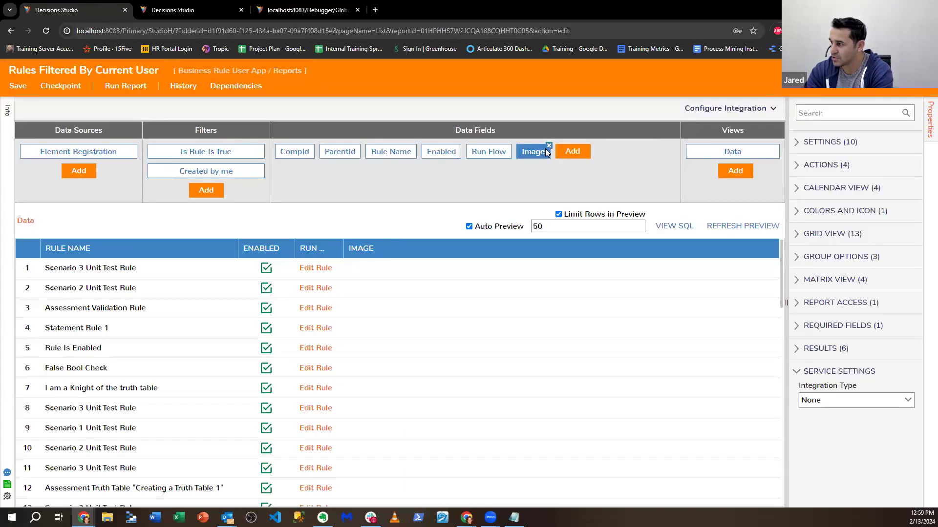
{"action": "left_click", "coordinate": [549, 145]}
{"action": "left_click", "coordinate": [546, 320]}
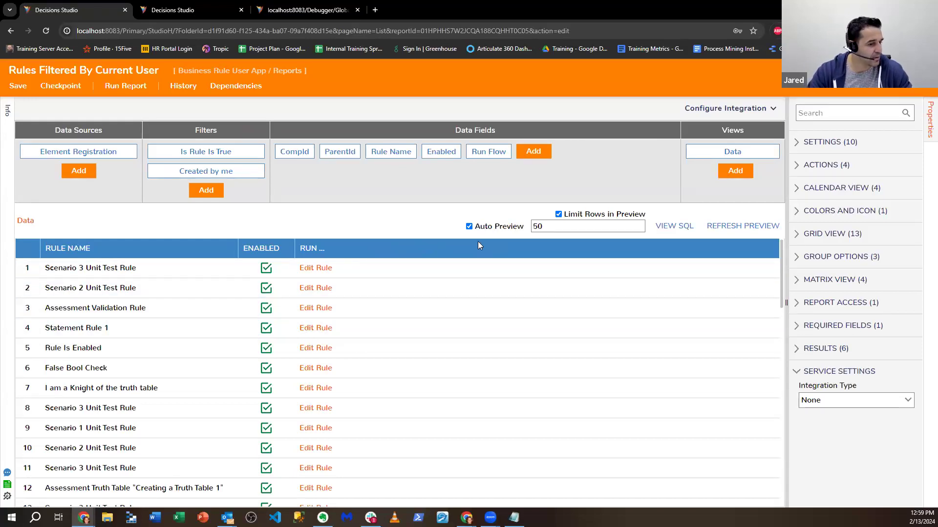
Try adding a RunFlowInlineField calculated column to the report's data fields, dismiss its configuration and delete the field.
{"action": "left_click", "coordinate": [531, 153]}
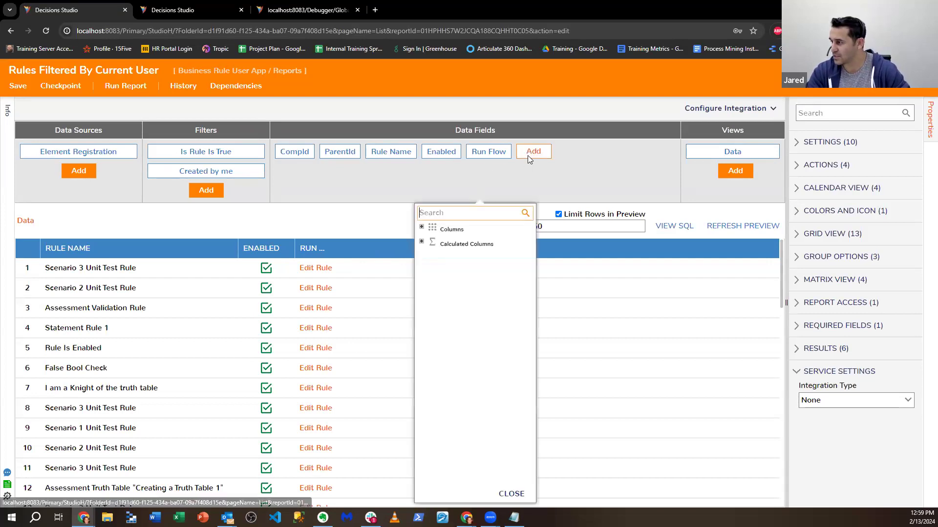
{"action": "left_click", "coordinate": [464, 214]}
{"action": "type", "text": "FlowInline"}
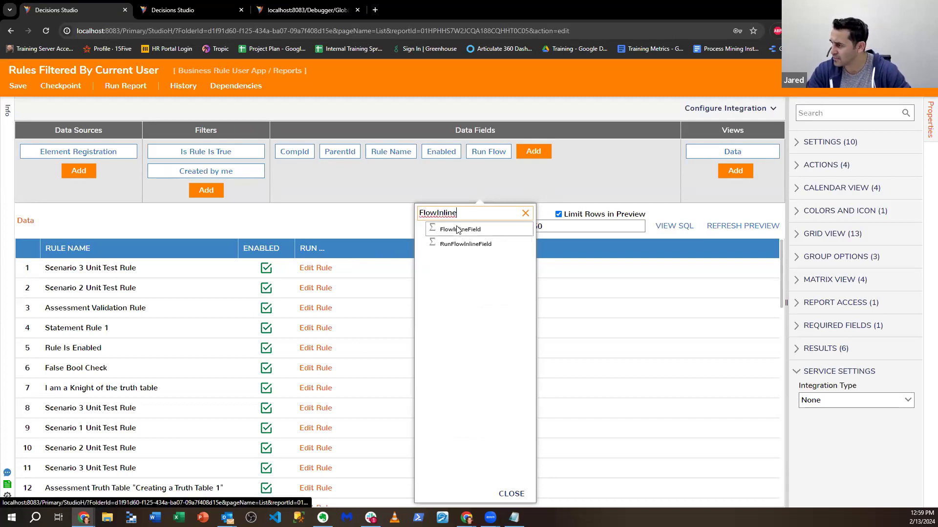
{"action": "left_click", "coordinate": [465, 244]}
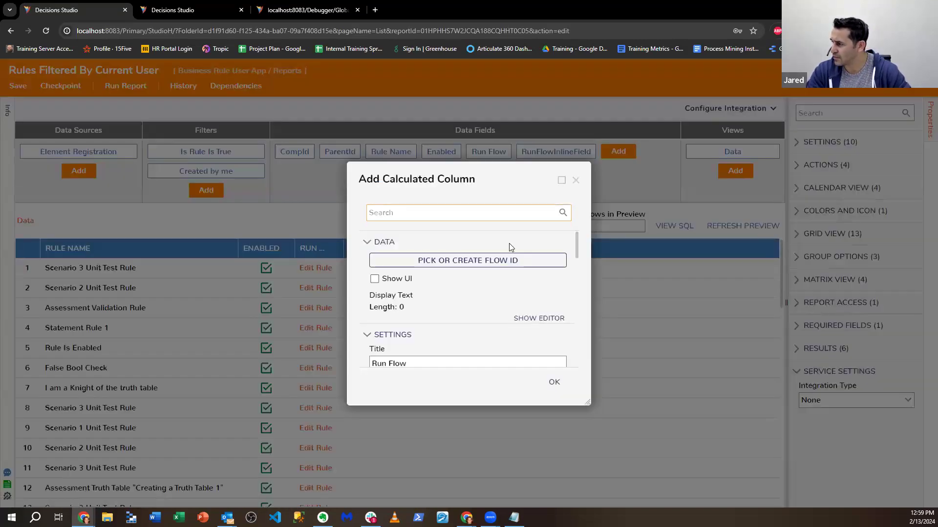
{"action": "left_click", "coordinate": [575, 180]}
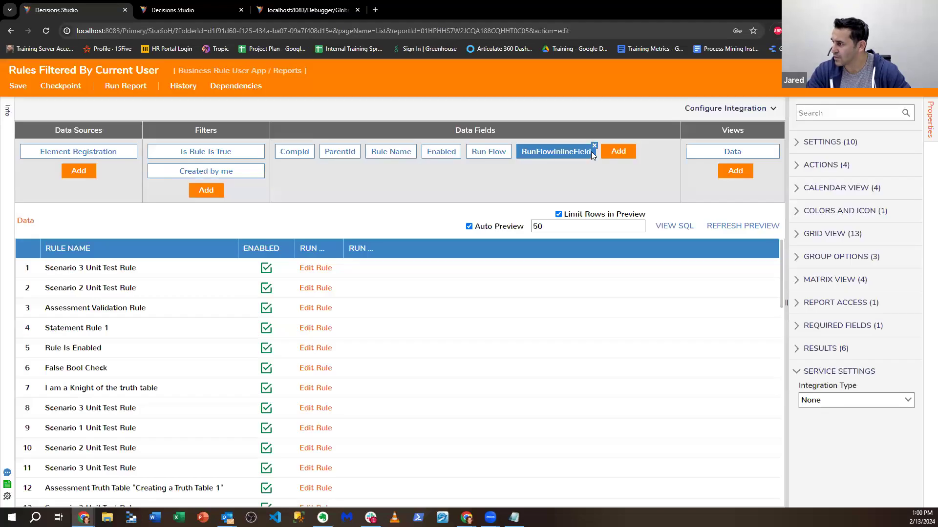
{"action": "left_click", "coordinate": [594, 146]}
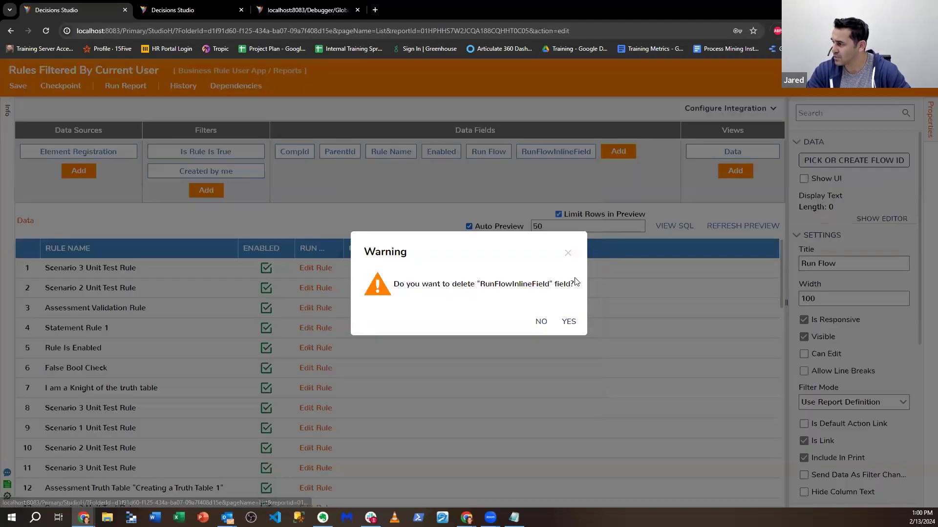
{"action": "left_click", "coordinate": [569, 321]}
Try adding a FlowInlineField calculated column, inspect its options for creating or picking a flow, and delete the field.
{"action": "left_click", "coordinate": [546, 155]}
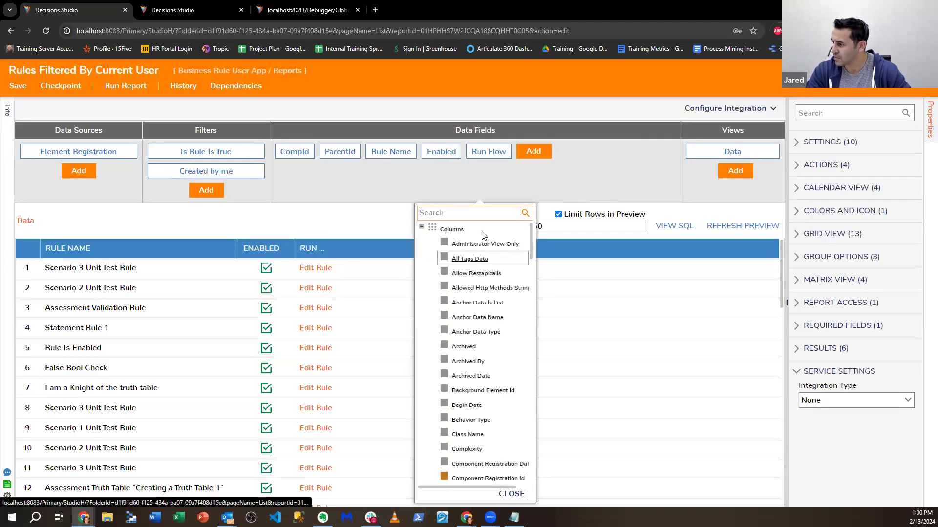
{"action": "type", "text": "Flow I"}
{"action": "key", "text": "BackSpace"}
{"action": "key", "text": "BackSpace"}
{"action": "type", "text": "Inline"}
{"action": "left_click", "coordinate": [460, 229]}
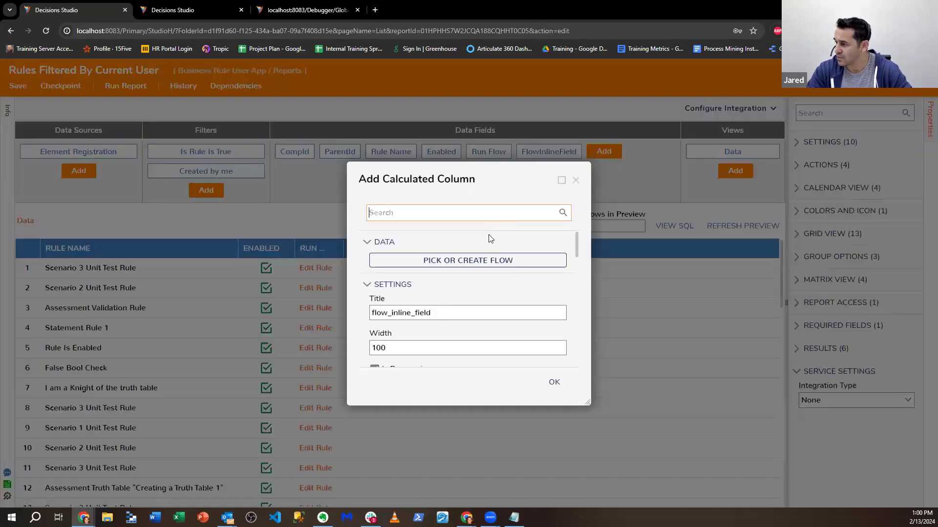
{"action": "left_click", "coordinate": [484, 264]}
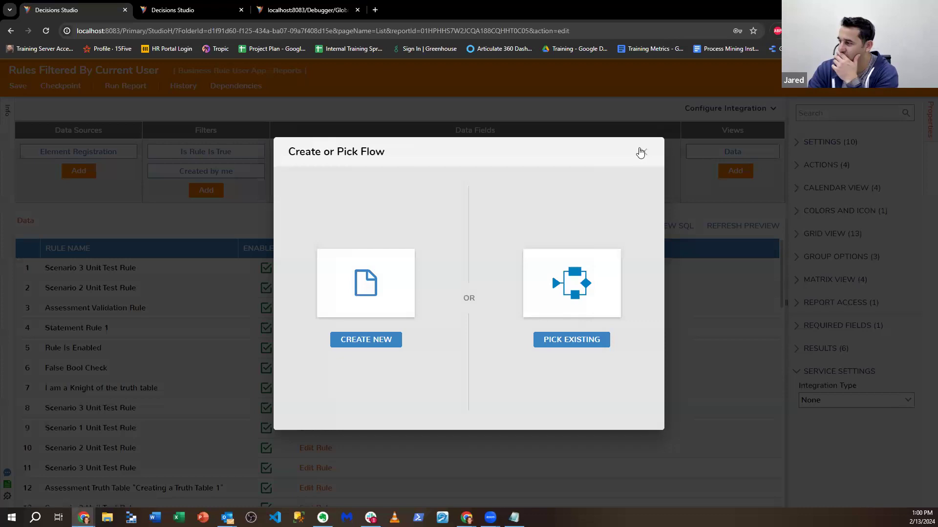
{"action": "left_click", "coordinate": [643, 152]}
{"action": "left_click", "coordinate": [577, 180]}
{"action": "left_click", "coordinate": [580, 145]}
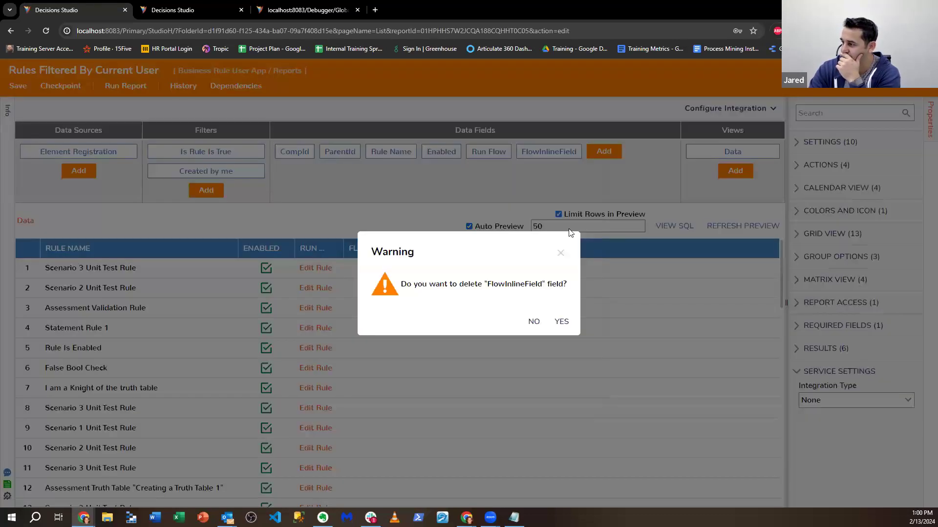
{"action": "left_click", "coordinate": [562, 321]}
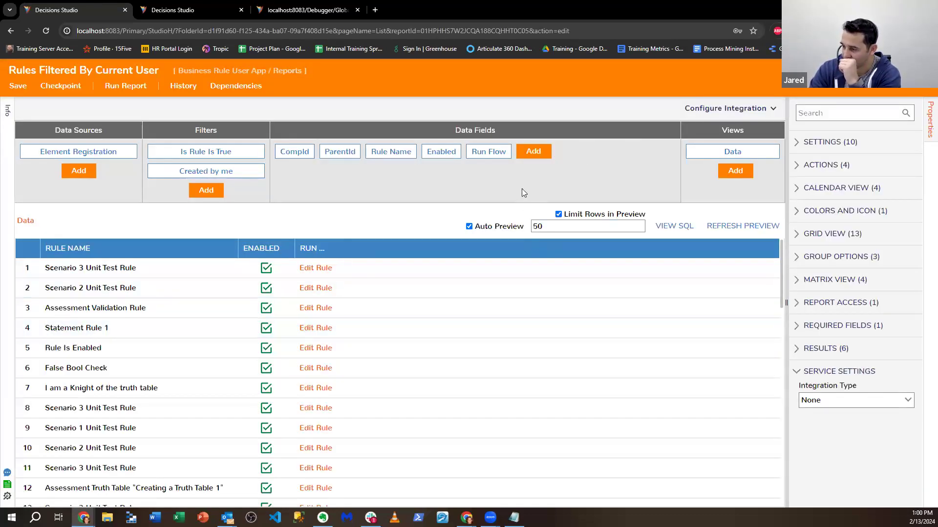